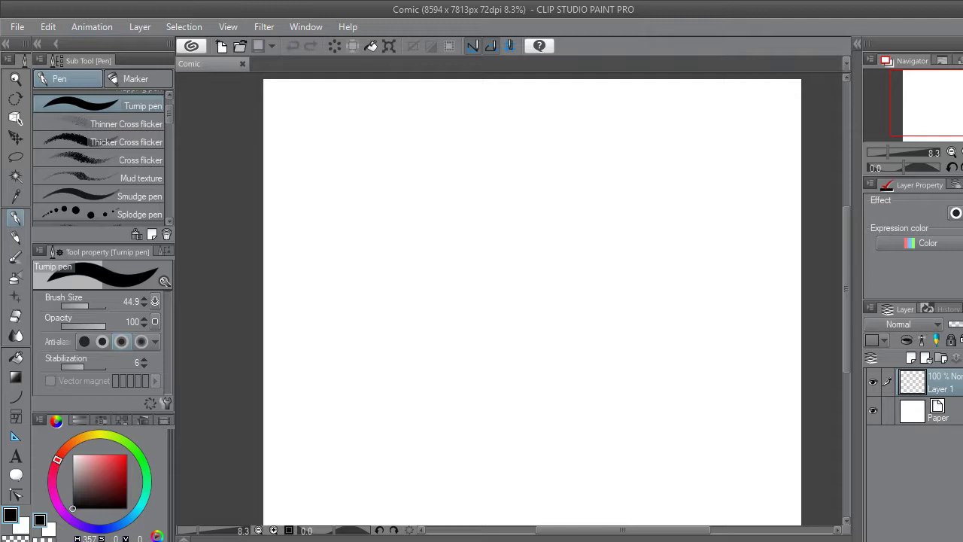
key(ctrl+plus)
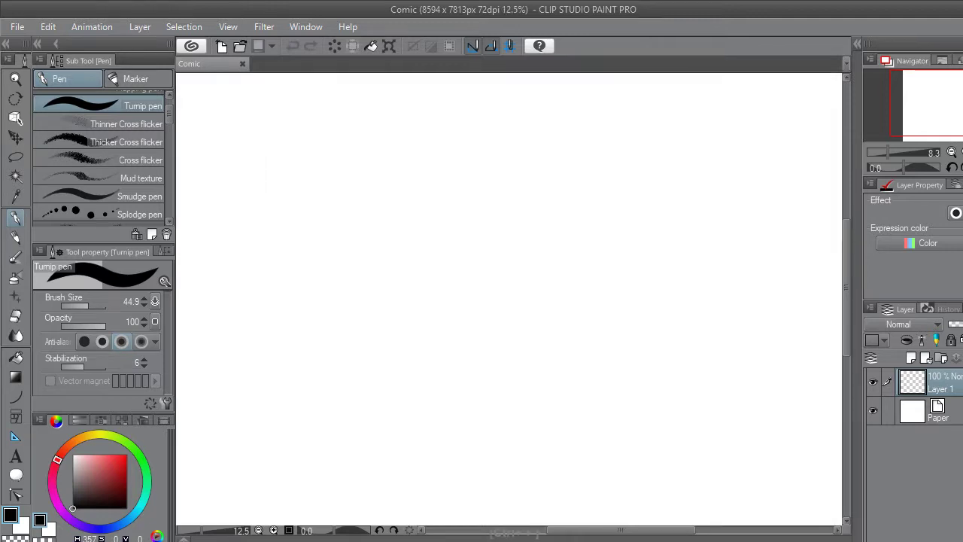
drag(845, 325, 846, 313)
drag(652, 534, 663, 534)
key(ctrl+minus)
key(ctrl+minus)
drag(844, 290, 844, 327)
drag(675, 530, 693, 531)
drag(847, 324, 847, 339)
key(ctrl+plus)
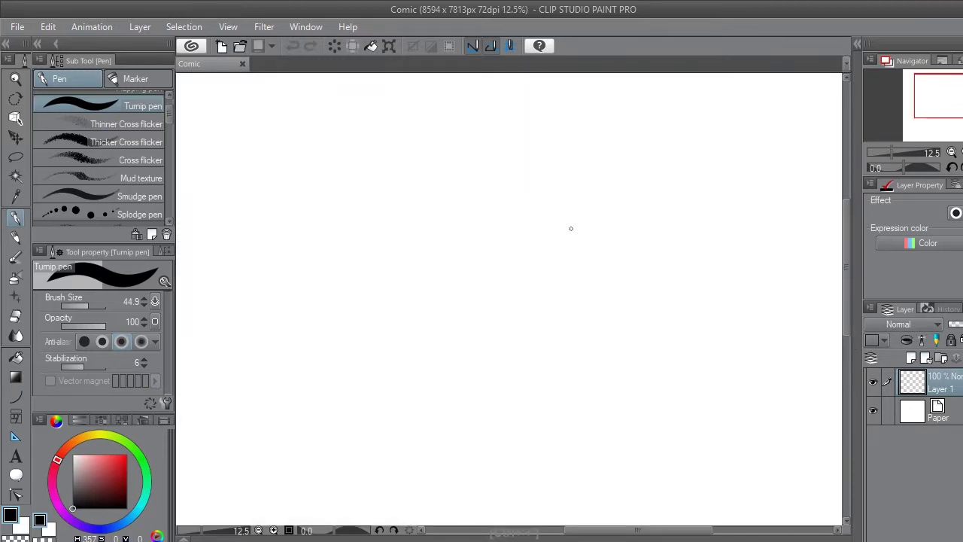
Select the Neat pen brush, try it with a curved test stroke on the canvas, and undo the stroke.
mouse_move(169, 113)
mouse_down()
mouse_move(170, 206)
mouse_move(165, 131)
mouse_up()
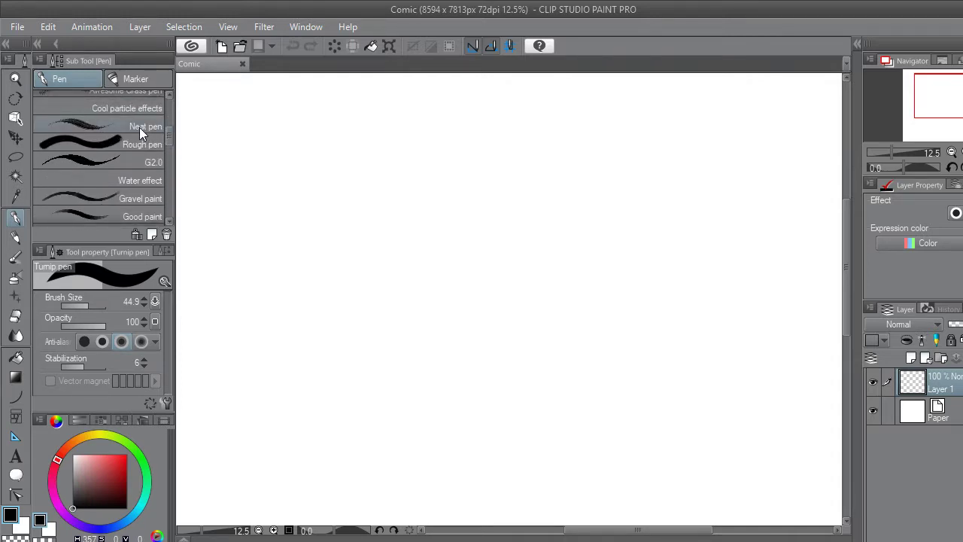
click(139, 127)
key(ctrl+minus)
mouse_move(413, 359)
mouse_down()
mouse_move(488, 281)
mouse_move(514, 275)
mouse_up()
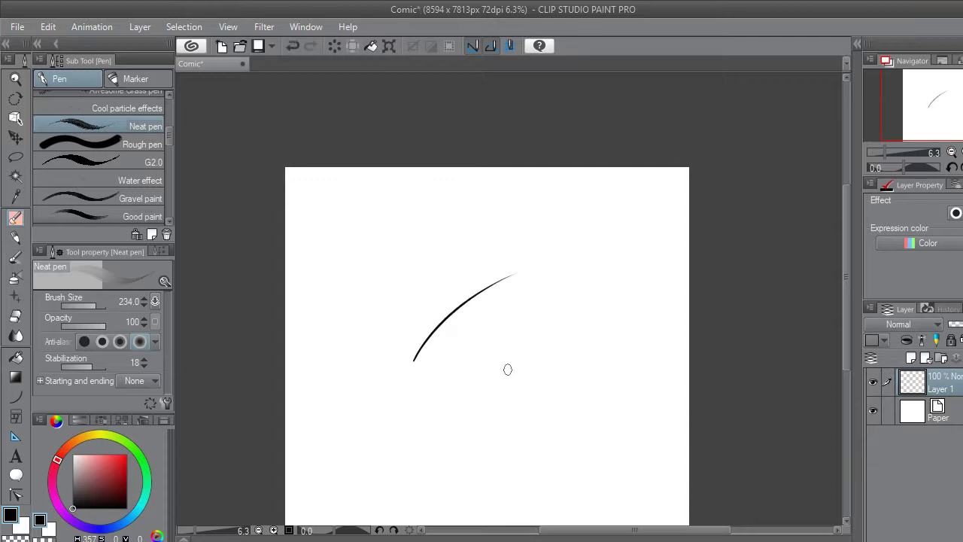
key(ctrl+z)
key(ctrl+plus)
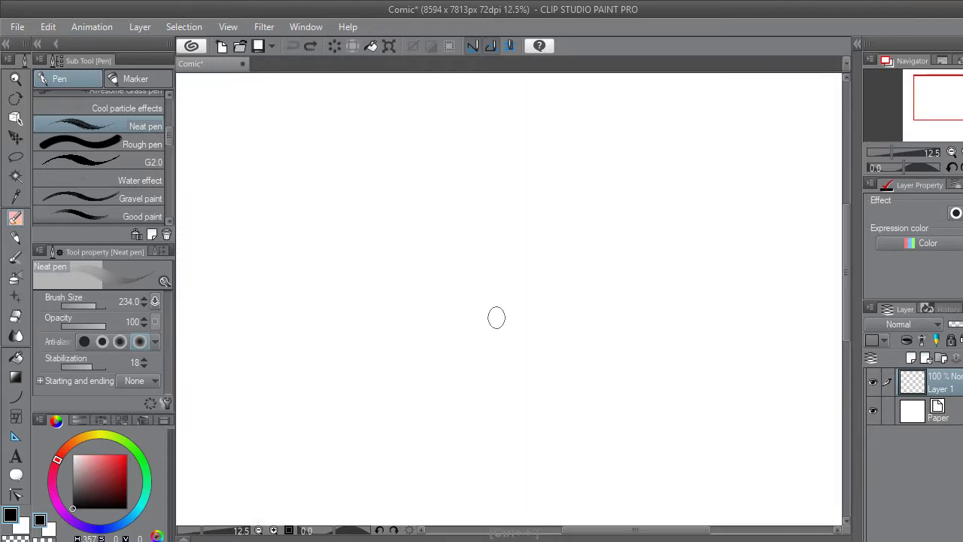
Set the drawing colour to dark grey (V 34), try a stroke at brush size 73.7, and undo it.
drag(73, 498, 74, 492)
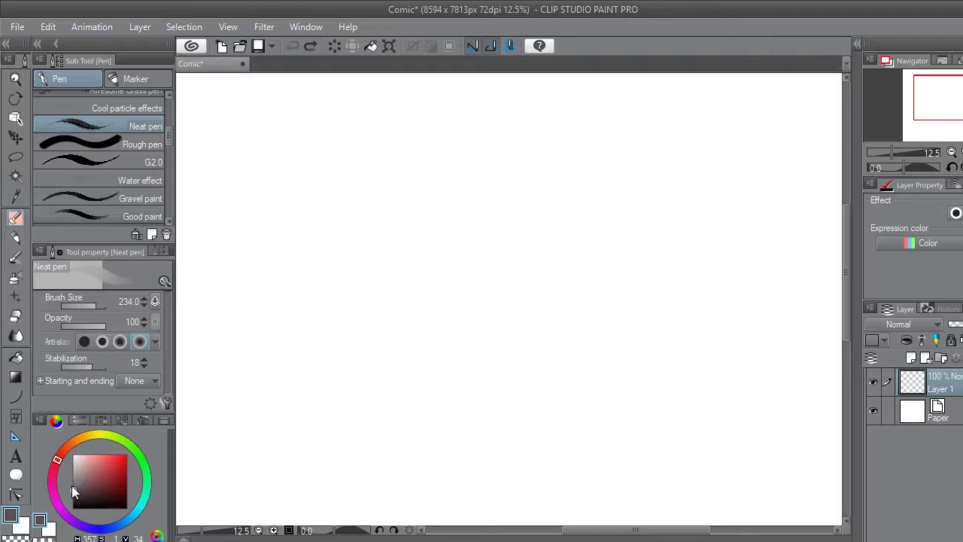
drag(92, 304, 91, 302)
drag(371, 317, 468, 158)
key(ctrl+z)
scroll(463, 210, down, 2)
scroll(452, 239, up, 2)
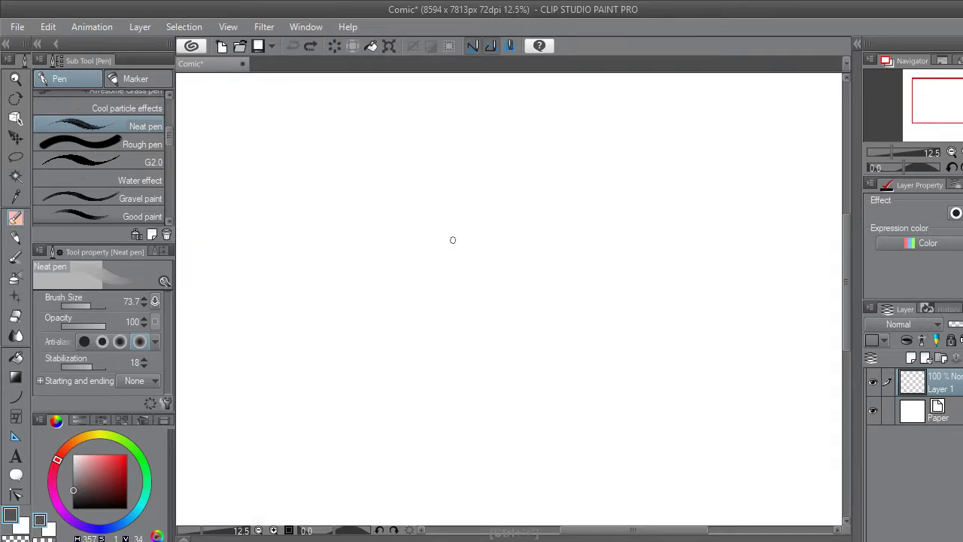
Sketch a large rough circle for the head on Layer 1 with the Neat pen at brush size 234.
drag(97, 299, 97, 301)
drag(620, 531, 614, 531)
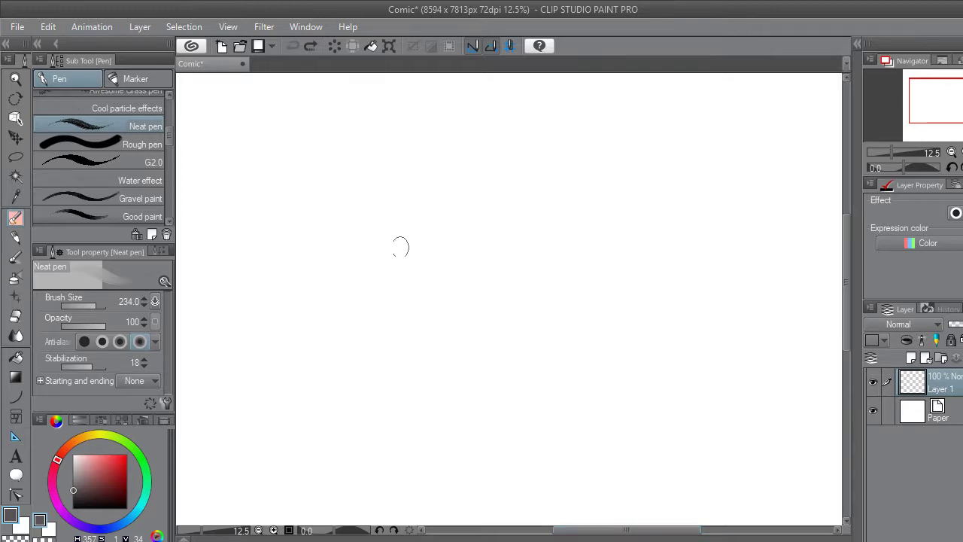
mouse_move(387, 335)
mouse_down()
mouse_move(391, 227)
mouse_move(448, 153)
mouse_move(497, 141)
mouse_move(484, 136)
mouse_move(571, 127)
mouse_move(619, 151)
mouse_move(604, 143)
mouse_move(639, 185)
mouse_move(629, 325)
mouse_up()
mouse_move(615, 147)
mouse_down()
mouse_move(675, 284)
mouse_move(619, 374)
mouse_up()
mouse_move(676, 272)
mouse_down()
mouse_move(618, 387)
mouse_move(535, 437)
mouse_move(476, 416)
mouse_move(388, 345)
mouse_up()
mouse_move(436, 398)
mouse_down()
mouse_move(382, 324)
mouse_move(378, 299)
mouse_up()
mouse_move(470, 416)
mouse_down()
mouse_move(518, 423)
mouse_move(622, 378)
mouse_move(659, 335)
mouse_up()
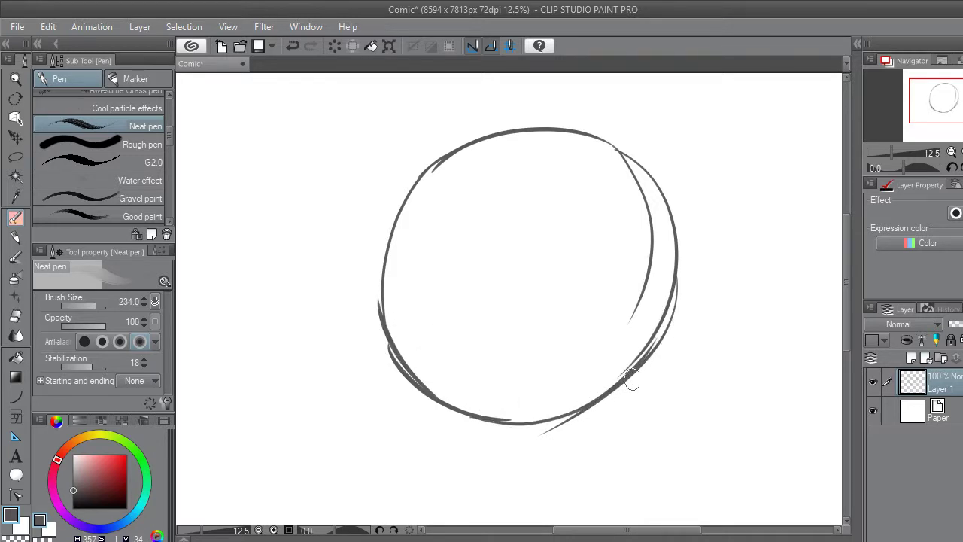
drag(679, 275, 625, 395)
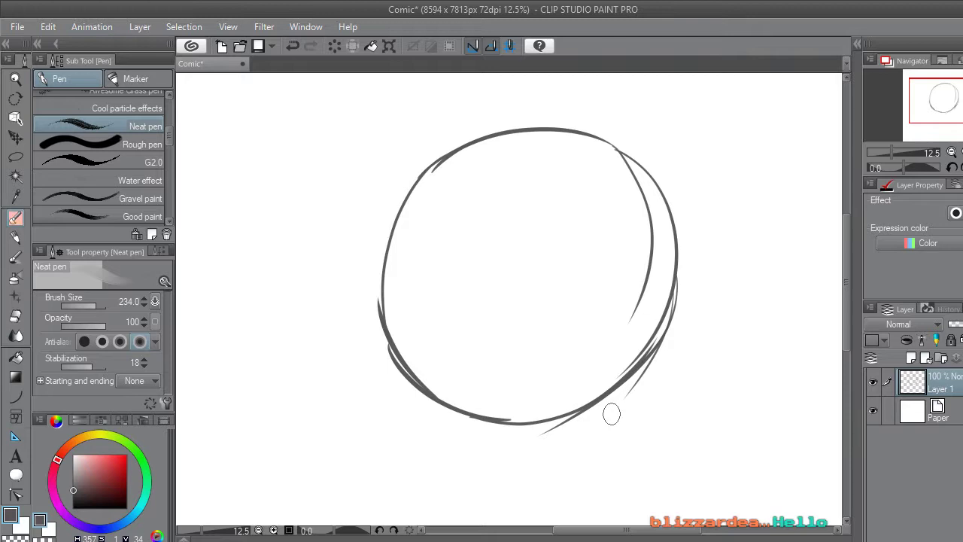
drag(846, 280, 846, 306)
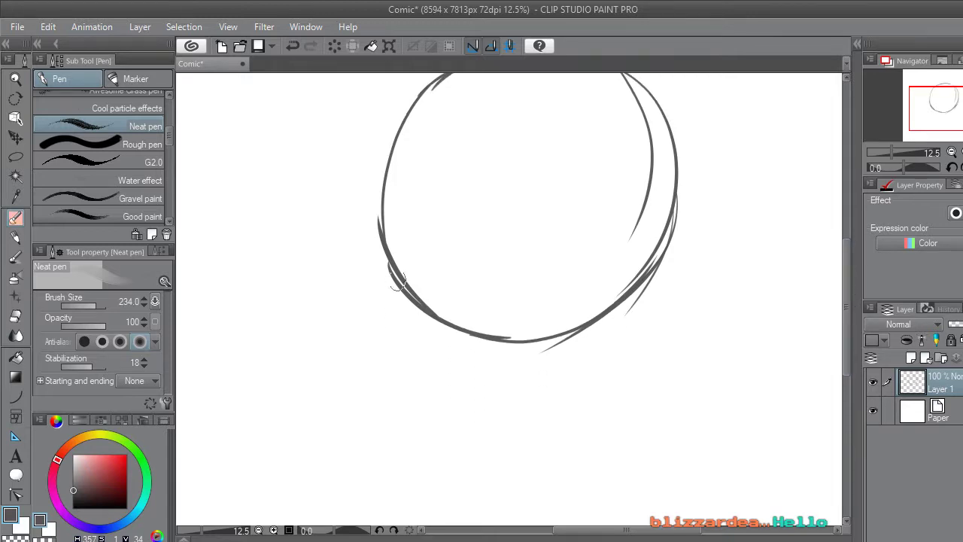
drag(394, 276, 426, 360)
drag(394, 264, 431, 368)
drag(393, 286, 430, 365)
drag(661, 263, 648, 333)
drag(664, 255, 649, 344)
mouse_move(663, 256)
mouse_down()
mouse_move(650, 367)
mouse_move(627, 405)
mouse_up()
key(ctrl+z)
key(ctrl+z)
key(ctrl+z)
key(ctrl+z)
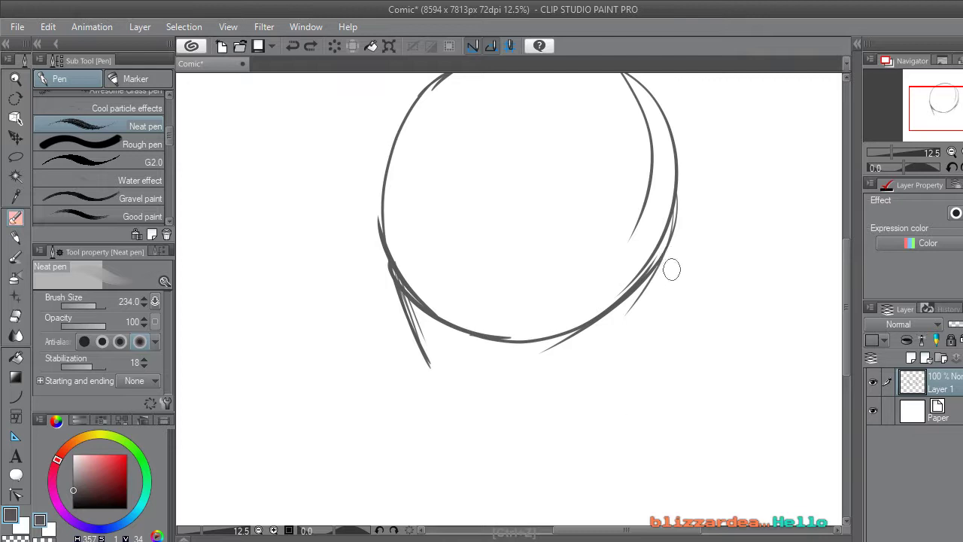
key(ctrl+z)
key(ctrl+z)
key(ctrl+z)
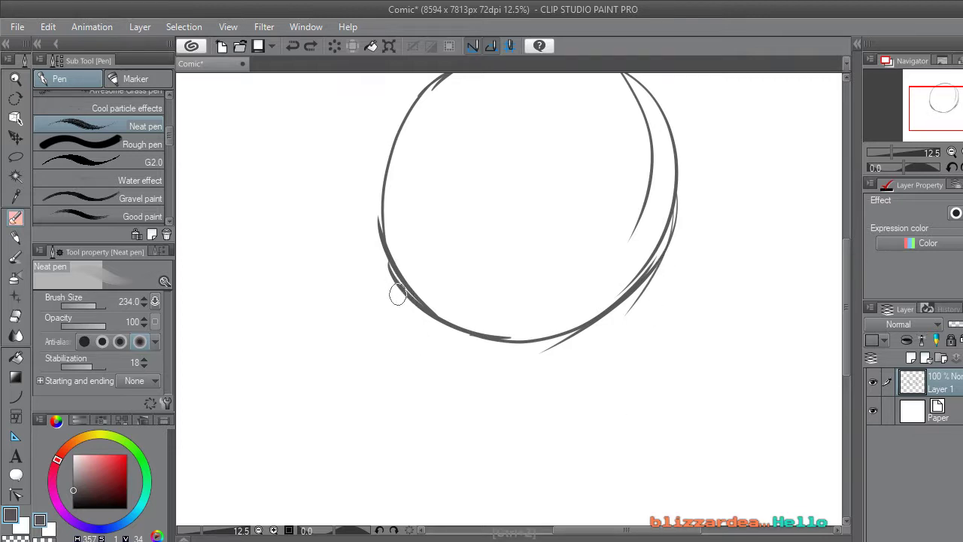
Sketch a short left cheek line running down and slightly inward from the circle's lower left edge.
drag(392, 271, 406, 338)
drag(395, 289, 415, 354)
mouse_move(394, 267)
mouse_down()
mouse_move(415, 352)
mouse_move(408, 325)
mouse_move(410, 336)
mouse_up()
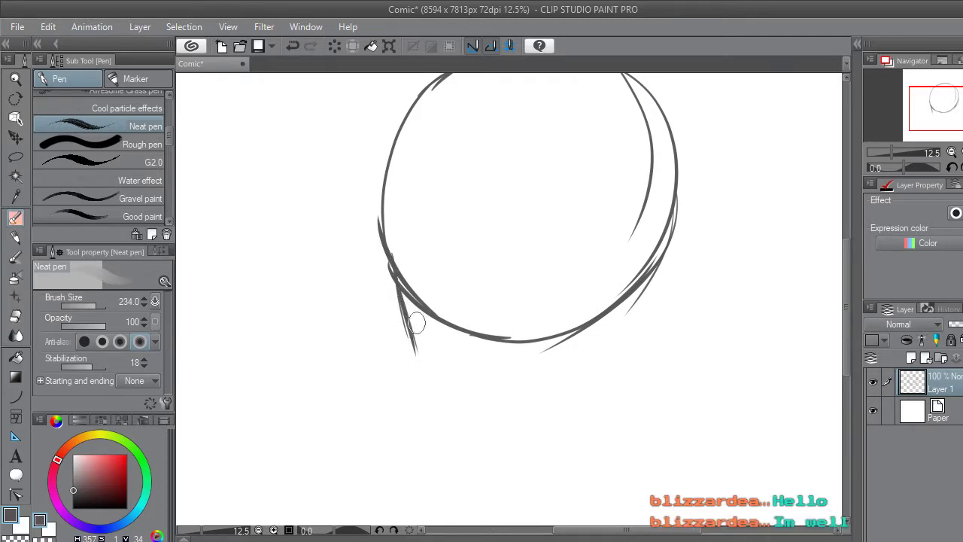
drag(661, 256, 648, 358)
drag(673, 235, 647, 327)
drag(846, 335, 846, 332)
drag(417, 334, 428, 398)
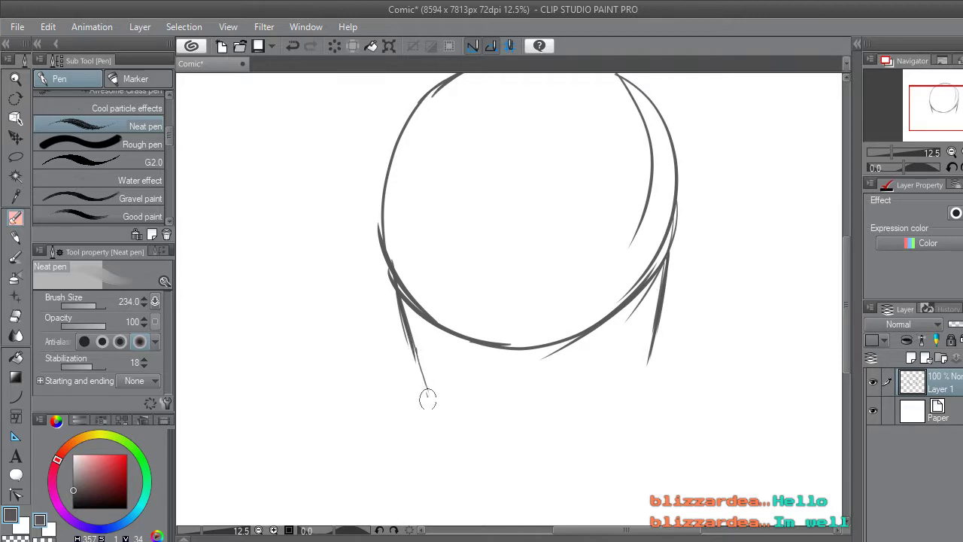
drag(398, 316, 430, 404)
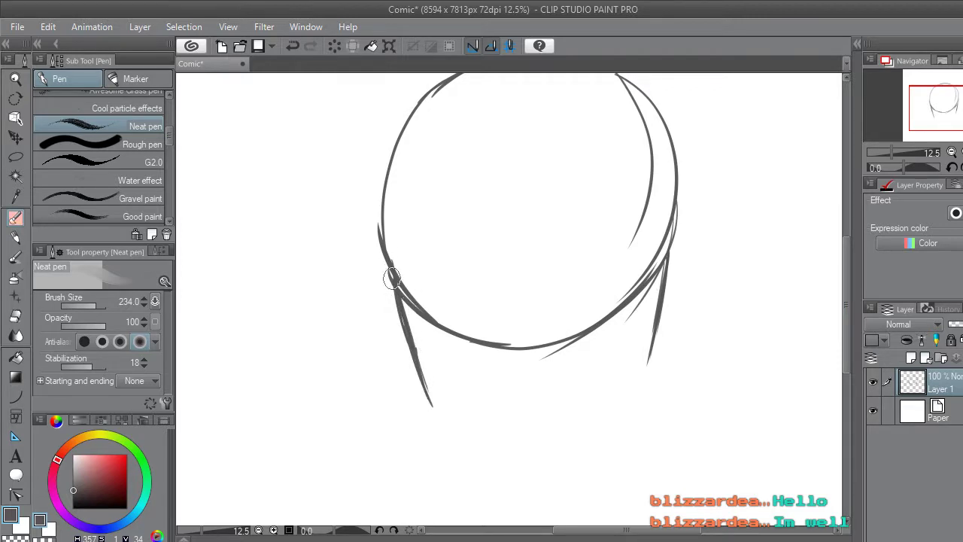
drag(670, 245, 661, 295)
drag(846, 338, 846, 352)
drag(650, 302, 643, 331)
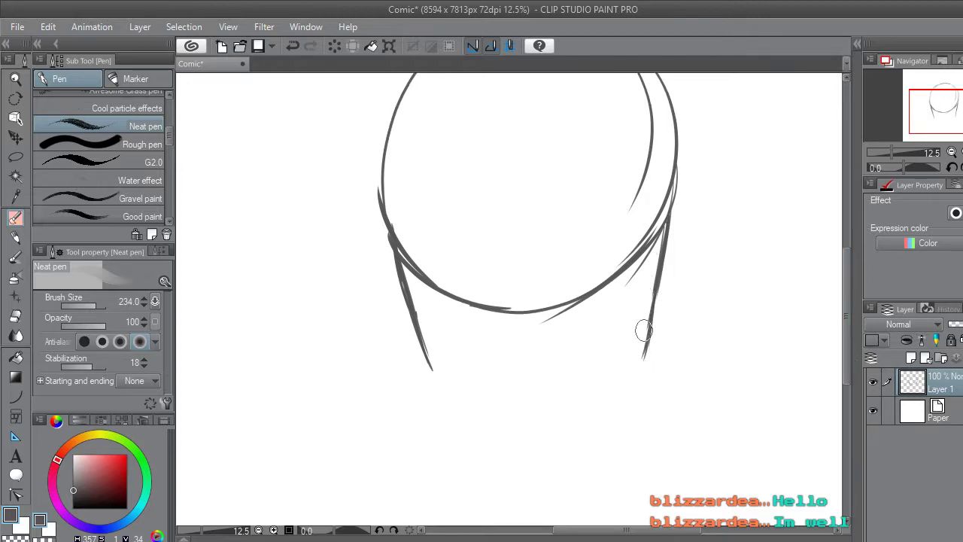
drag(670, 258, 627, 368)
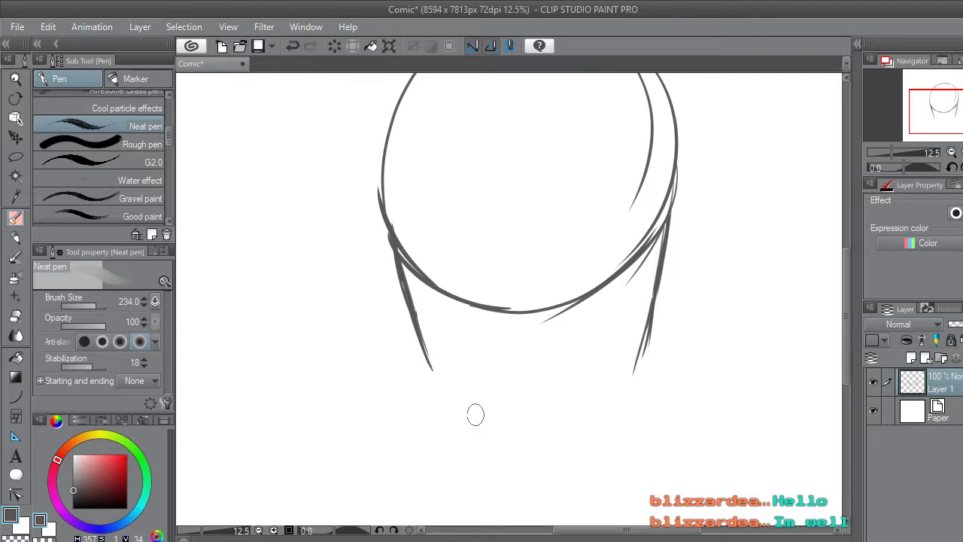
drag(519, 440, 458, 400)
drag(527, 443, 431, 370)
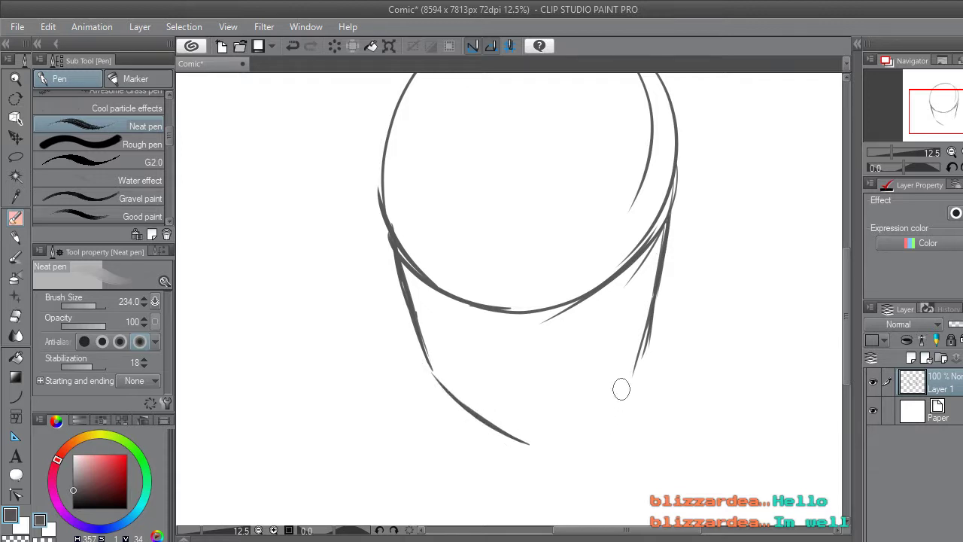
key(ctrl+z)
key(ctrl+z)
key(ctrl+z)
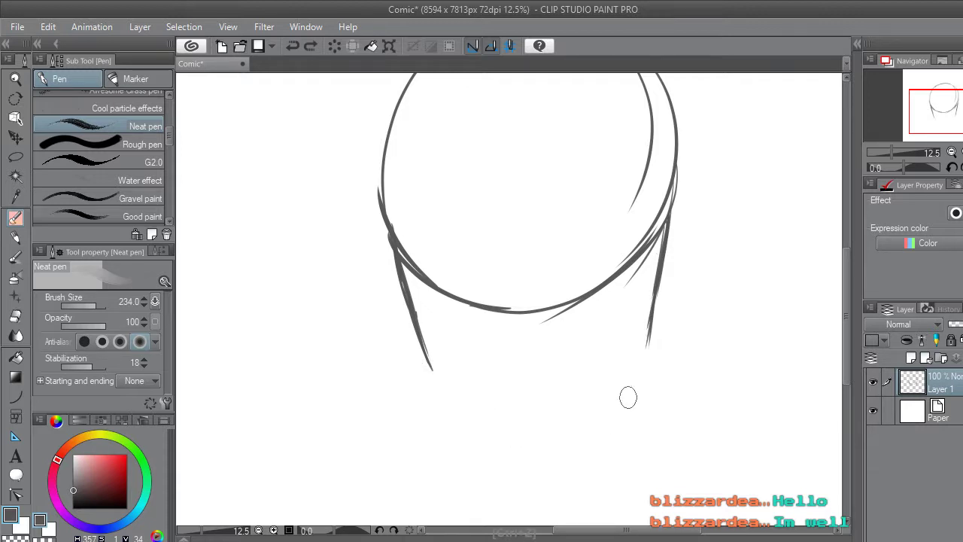
key(ctrl+z)
key(ctrl+z)
key(ctrl+z)
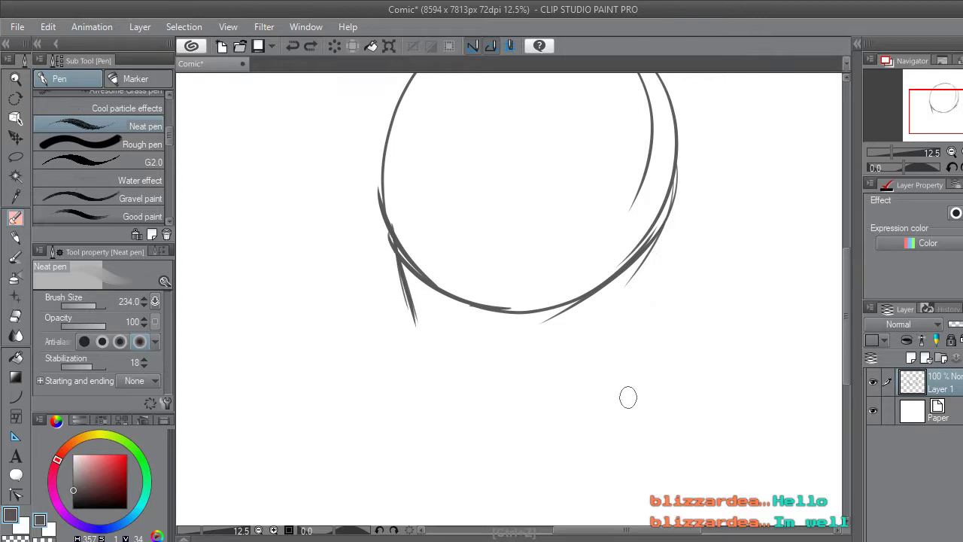
Thicken and extend the left cheek line and sketch a matching right cheek line down from the circle's lower right edge.
drag(394, 273, 411, 310)
drag(387, 243, 414, 316)
drag(381, 206, 409, 284)
drag(666, 237, 653, 296)
drag(668, 217, 651, 296)
drag(663, 235, 650, 305)
drag(669, 214, 651, 322)
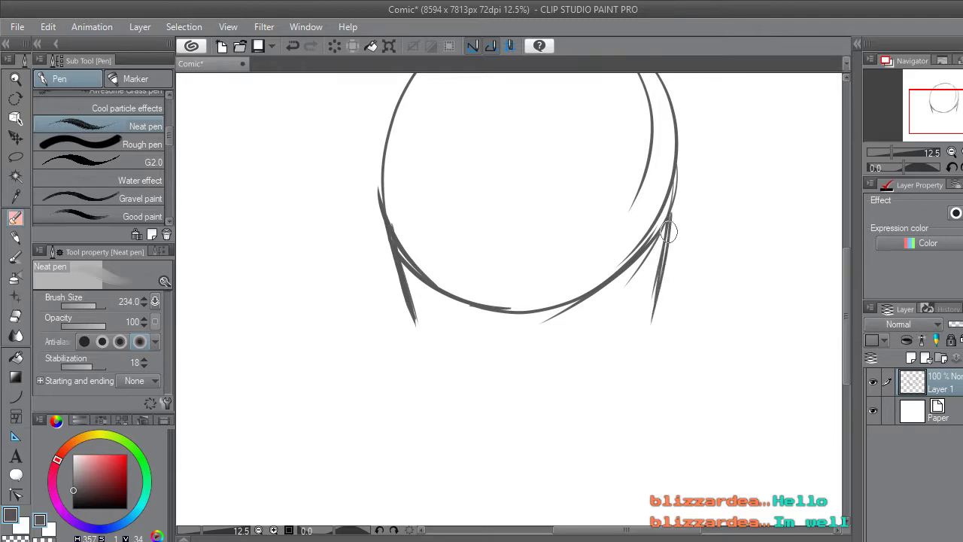
drag(672, 223, 649, 343)
drag(660, 290, 648, 342)
drag(654, 306, 647, 319)
drag(413, 313, 423, 343)
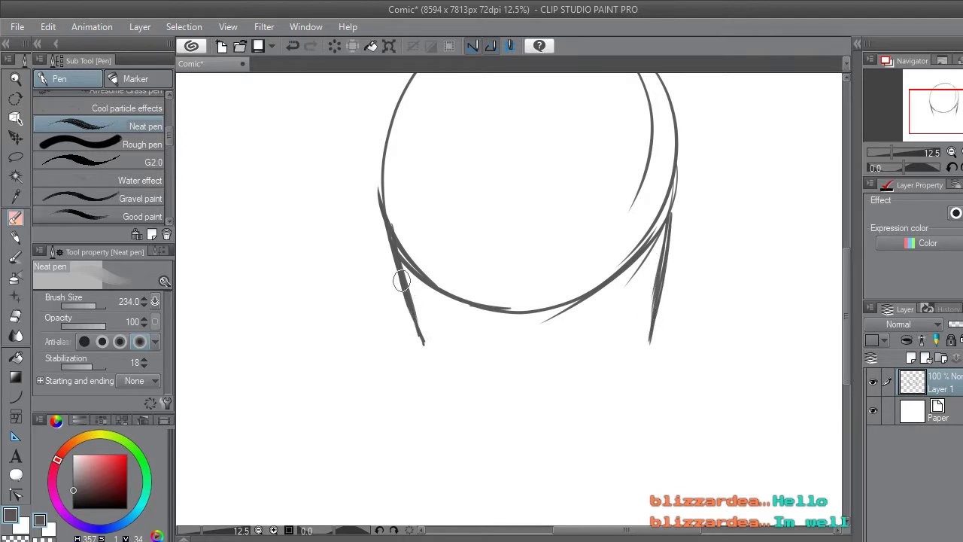
Draw the jawline from both cheek lines down to a pointed chin centred below the circle, reinforcing its right side.
drag(453, 377, 522, 425)
mouse_move(428, 353)
mouse_down()
mouse_move(486, 403)
mouse_move(420, 339)
mouse_move(444, 360)
mouse_up()
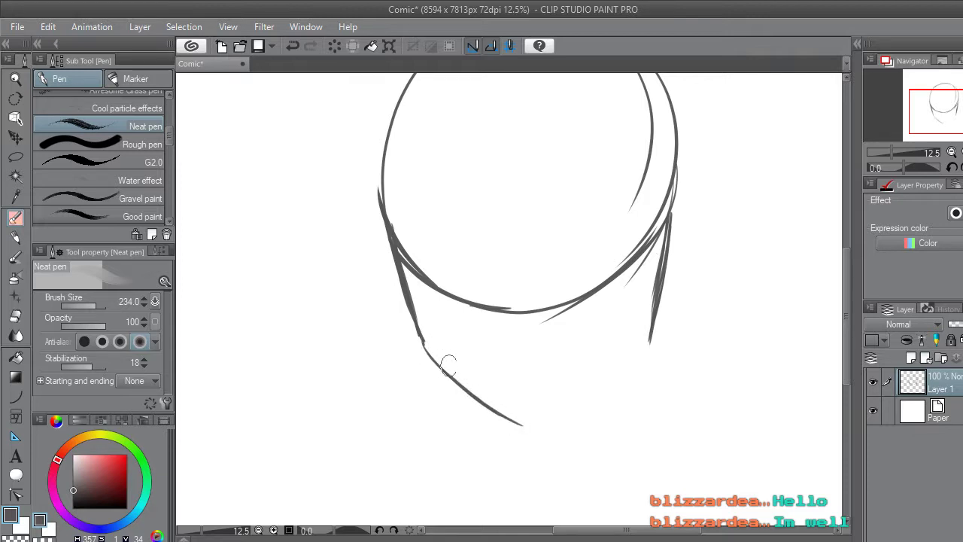
mouse_move(635, 355)
mouse_down()
mouse_move(619, 379)
mouse_move(559, 417)
mouse_move(598, 389)
mouse_move(593, 396)
mouse_move(524, 428)
mouse_move(618, 387)
mouse_up()
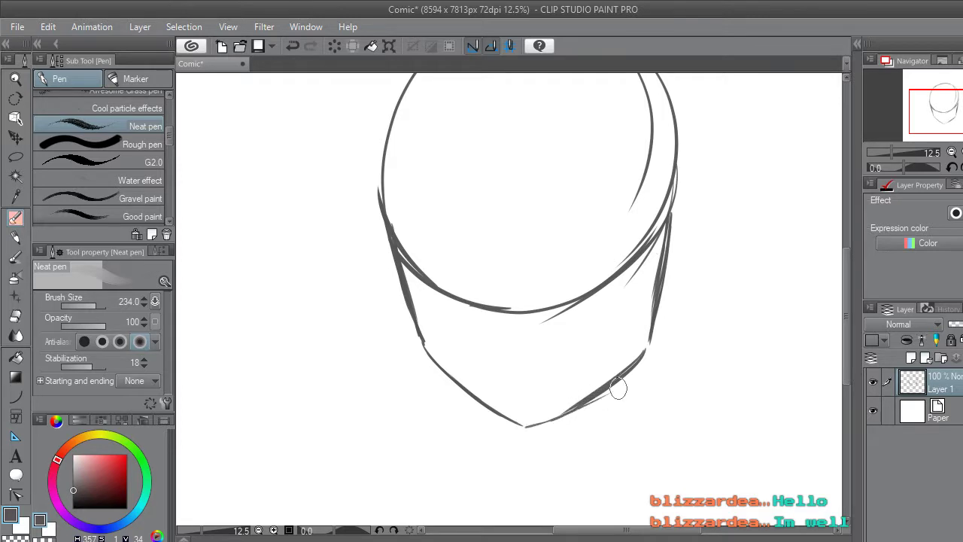
drag(645, 344, 577, 413)
mouse_move(421, 342)
mouse_down()
mouse_move(397, 279)
mouse_move(401, 252)
mouse_up()
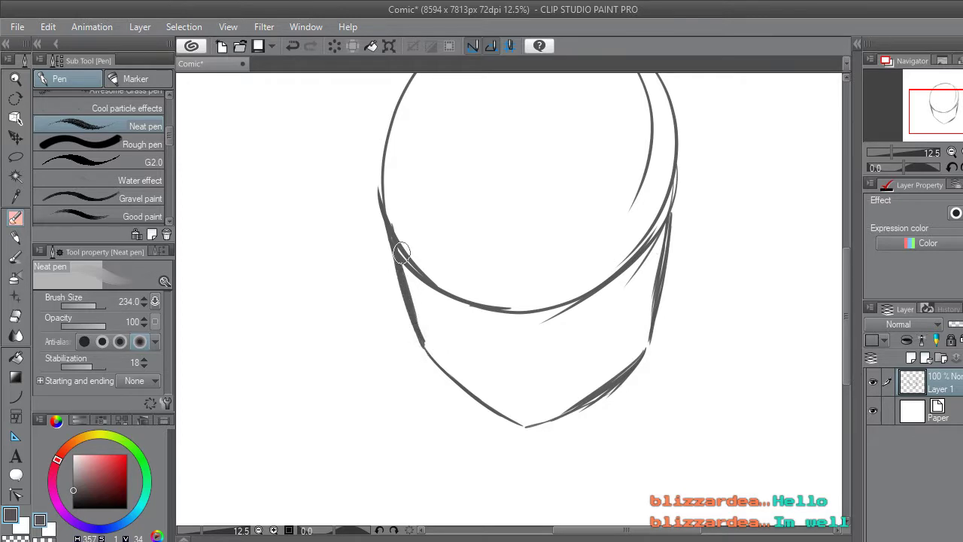
mouse_move(650, 331)
mouse_down()
mouse_move(642, 355)
mouse_move(646, 345)
mouse_move(602, 385)
mouse_up()
Erase the circle's lower arc and the inner side stroke with the Rough eraser at size 383.9, and reduce the eraser to 86.9.
scroll(603, 387, down, 4)
scroll(622, 395, up, 4)
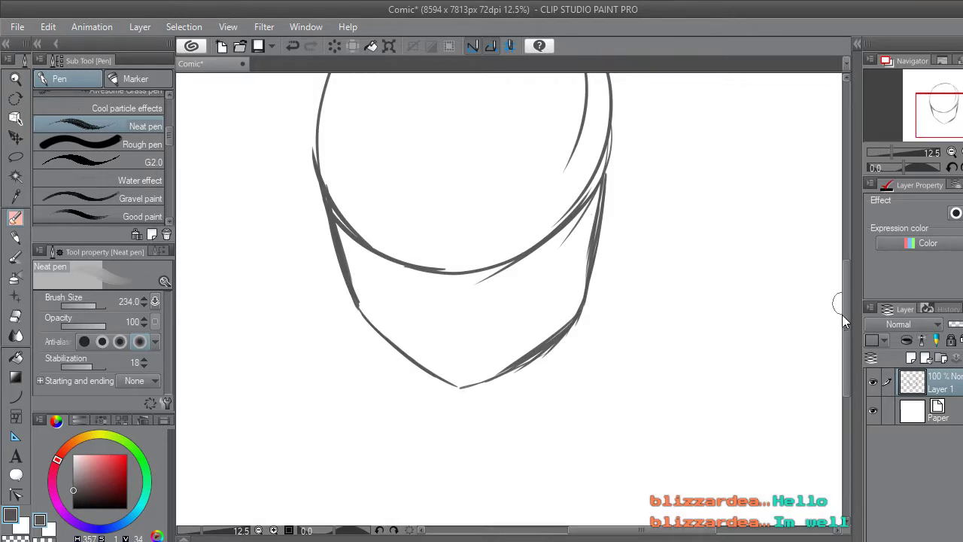
drag(842, 314, 842, 299)
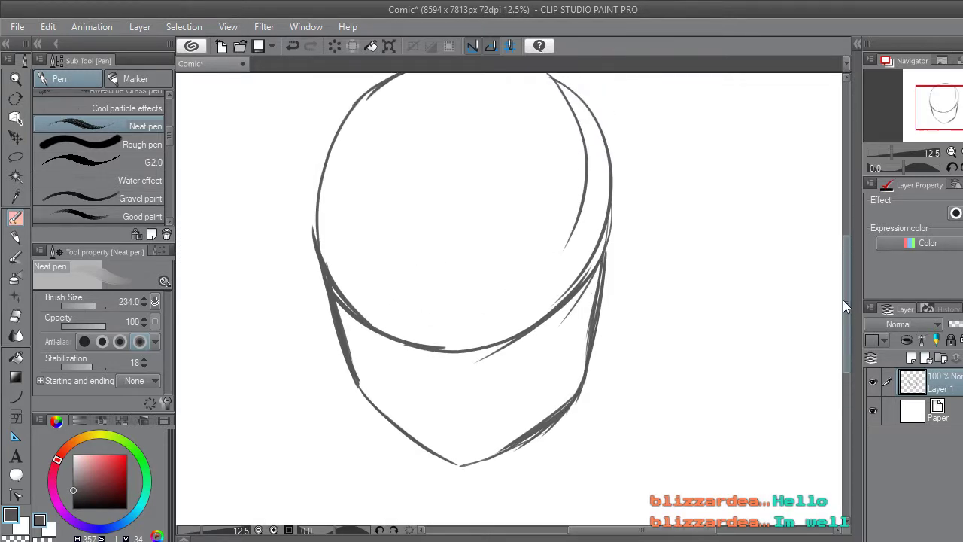
click(16, 316)
drag(96, 309, 100, 305)
mouse_move(425, 346)
mouse_down()
mouse_move(372, 324)
mouse_move(347, 270)
mouse_move(393, 376)
mouse_move(423, 359)
mouse_move(436, 326)
mouse_move(475, 406)
mouse_move(519, 296)
mouse_move(538, 311)
mouse_move(574, 279)
mouse_move(570, 149)
mouse_move(557, 111)
mouse_move(535, 128)
mouse_up()
key(ctrl+z)
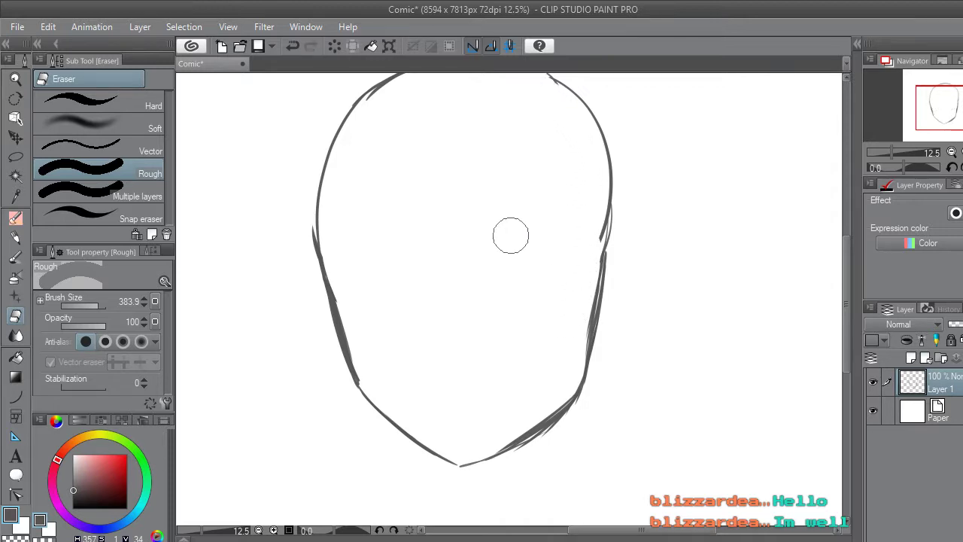
drag(98, 305, 93, 305)
mouse_move(843, 334)
mouse_down()
mouse_move(849, 407)
mouse_move(852, 372)
mouse_up()
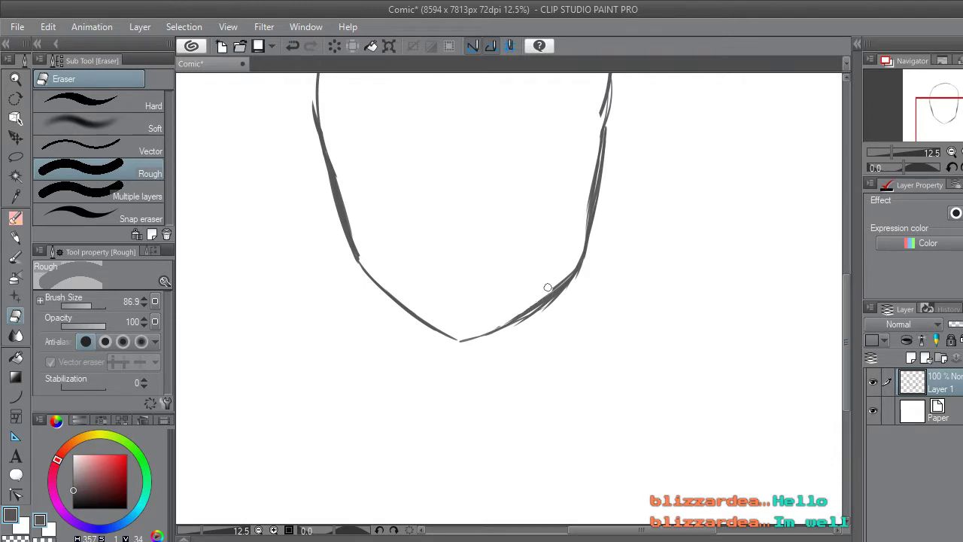
drag(846, 344, 841, 313)
Lasso the whole head outline and move it straight up to just below the canvas's upper edge.
key(ctrl+minus)
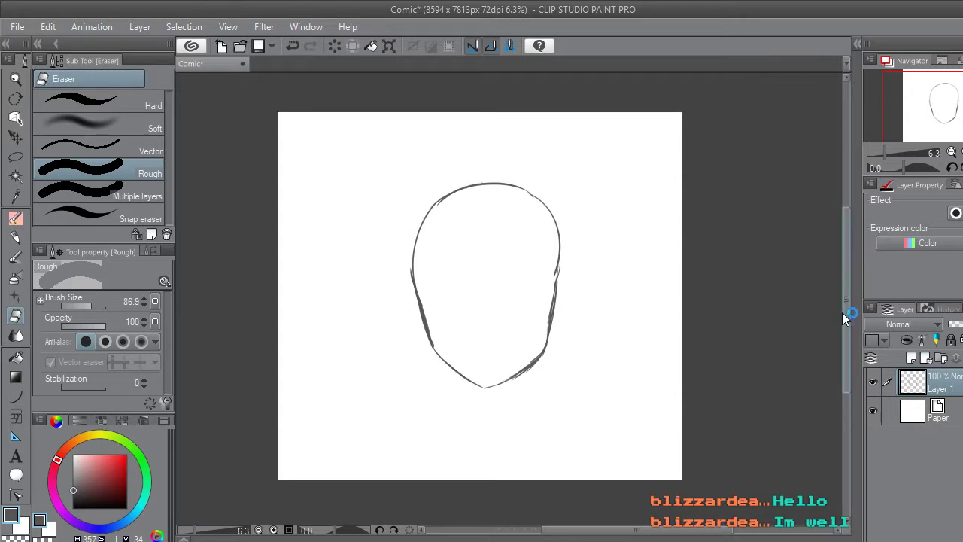
click(15, 157)
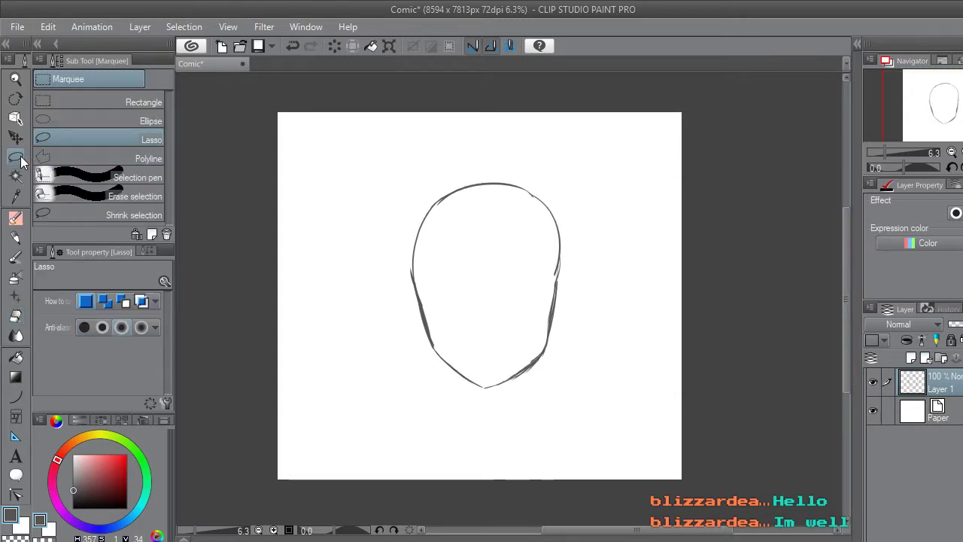
mouse_move(449, 396)
mouse_down()
mouse_move(569, 171)
mouse_move(523, 452)
mouse_move(451, 421)
mouse_move(599, 471)
mouse_up()
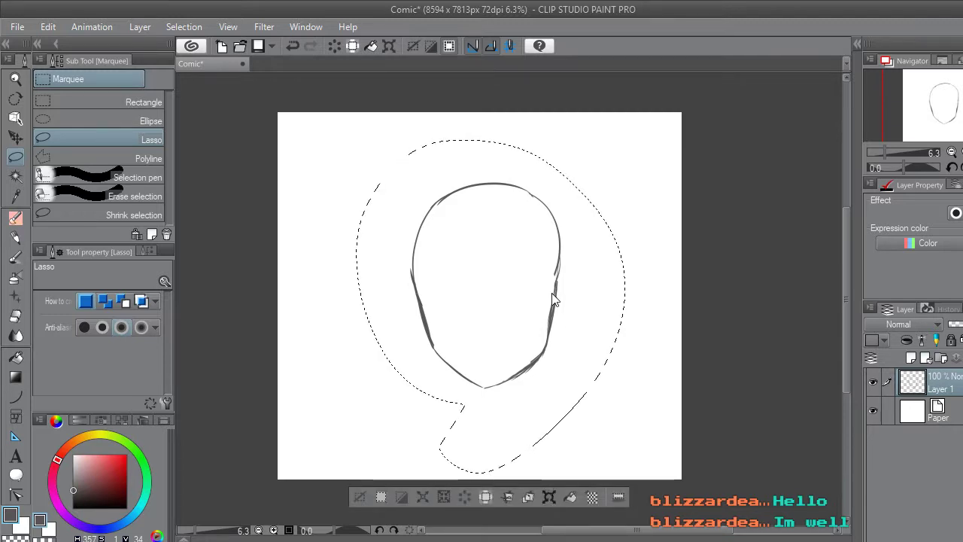
key(ctrl+t)
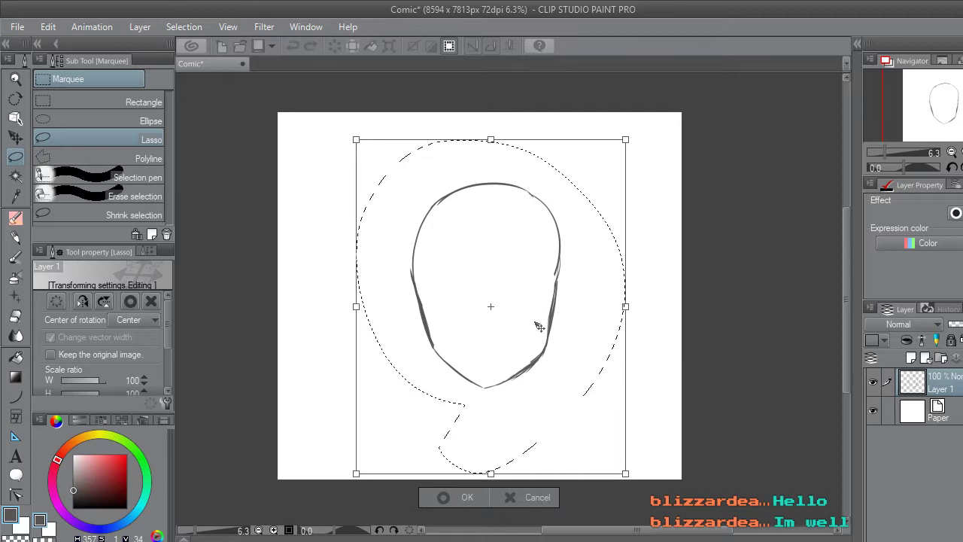
drag(534, 280, 535, 269)
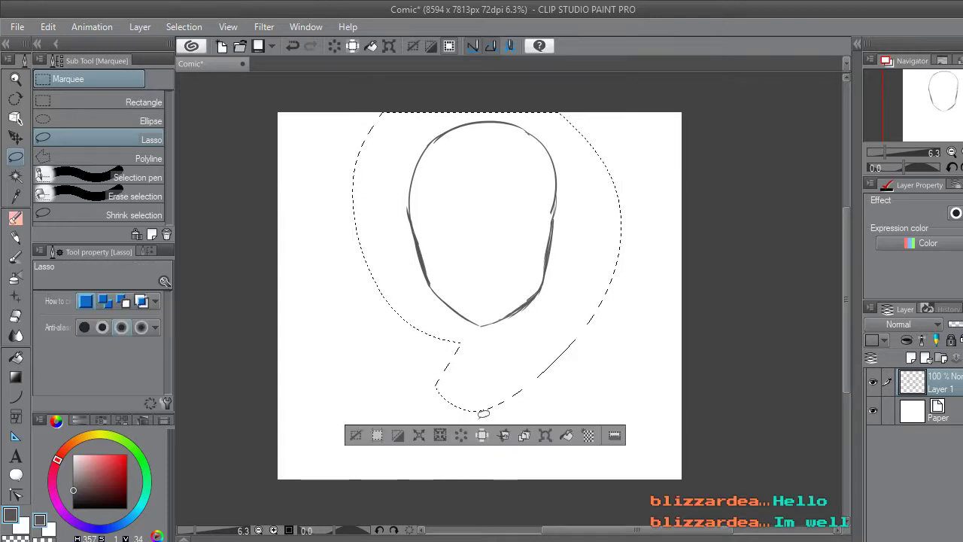
Deselect the moved head outline and bring the face into close view.
click(365, 430)
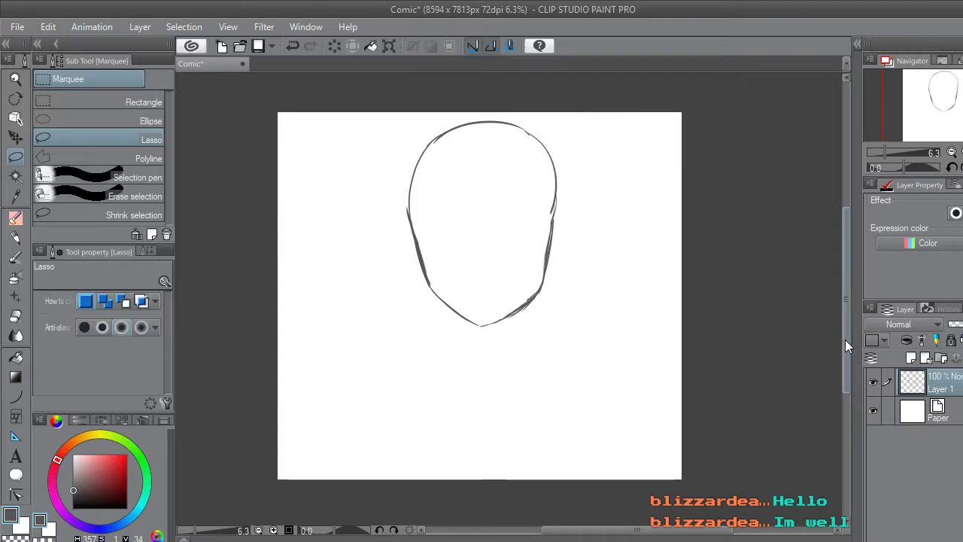
drag(844, 343, 839, 320)
key(ctrl+plus)
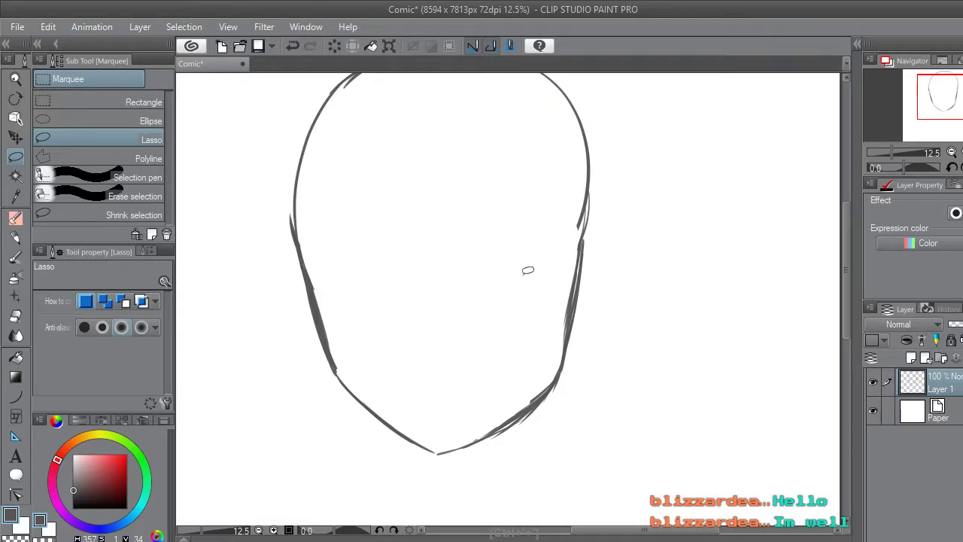
Switch to YouTube in the browser, lower the piano music's volume slightly, and return to Clip Studio Paint.
key(alt+Tab)
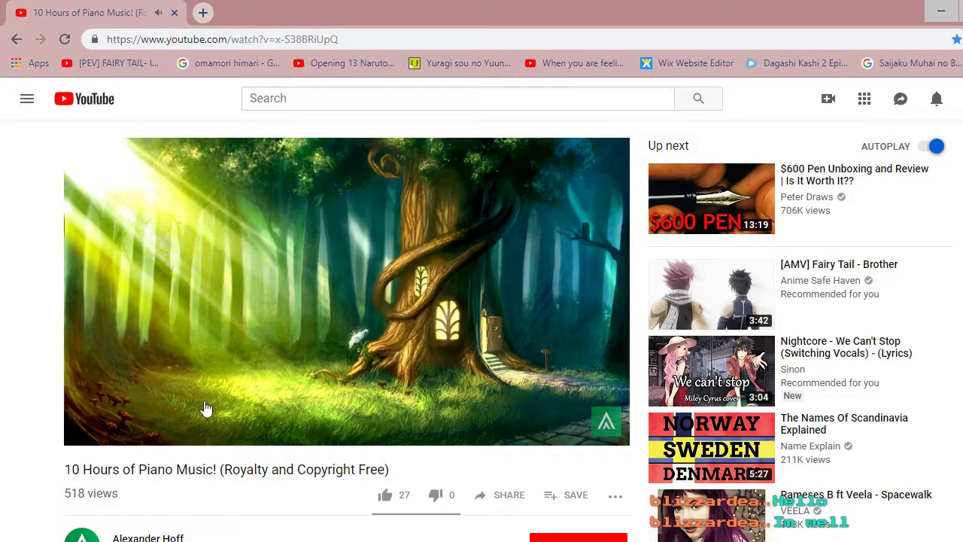
mouse_move(147, 432)
drag(176, 434, 173, 436)
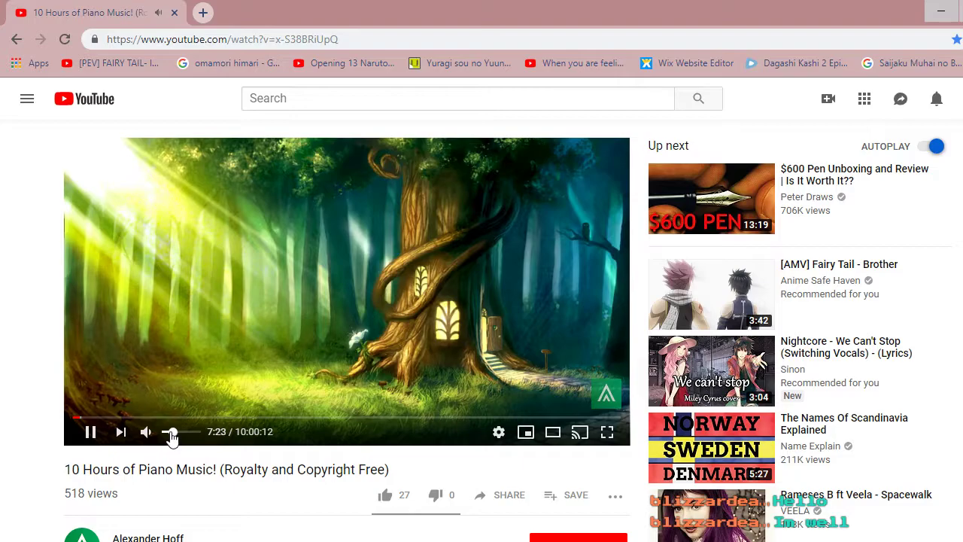
key(alt+Tab)
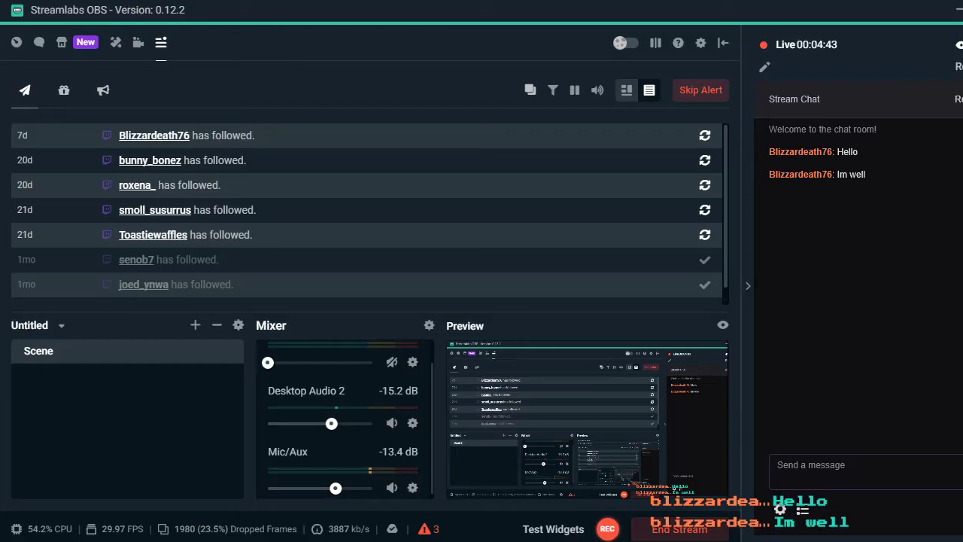
key(alt+Tab)
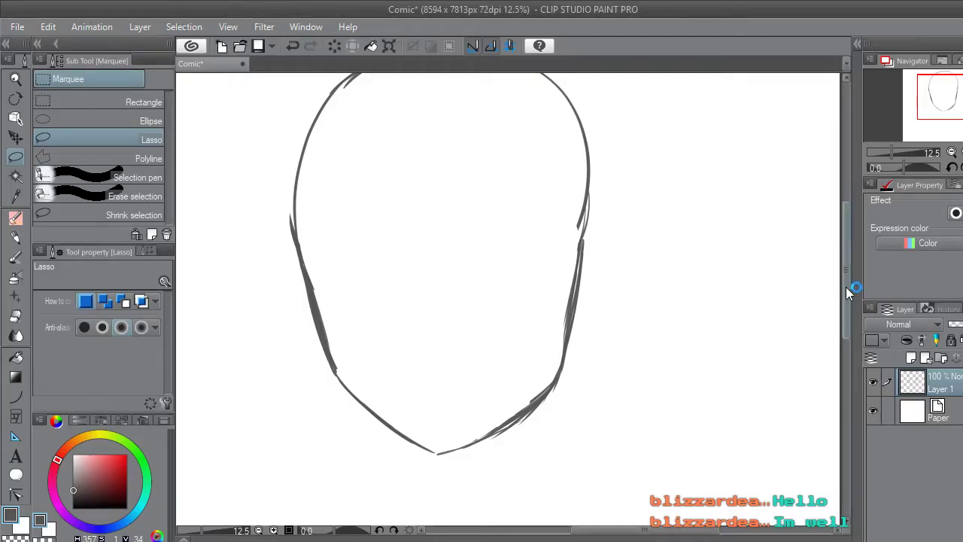
Switch from the lasso to the Neat pen at brush size 234.0 for sketching.
drag(846, 302, 846, 298)
key(ctrl+plus)
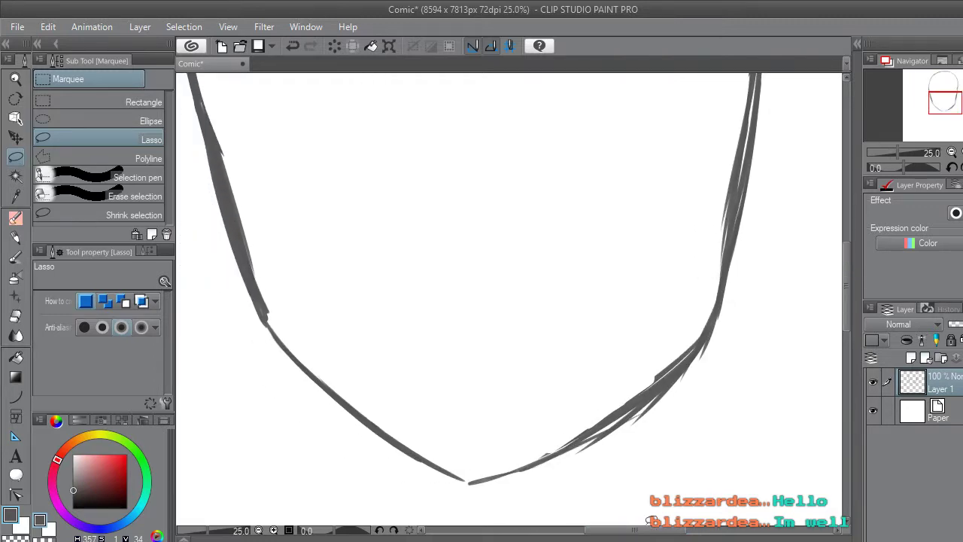
click(14, 218)
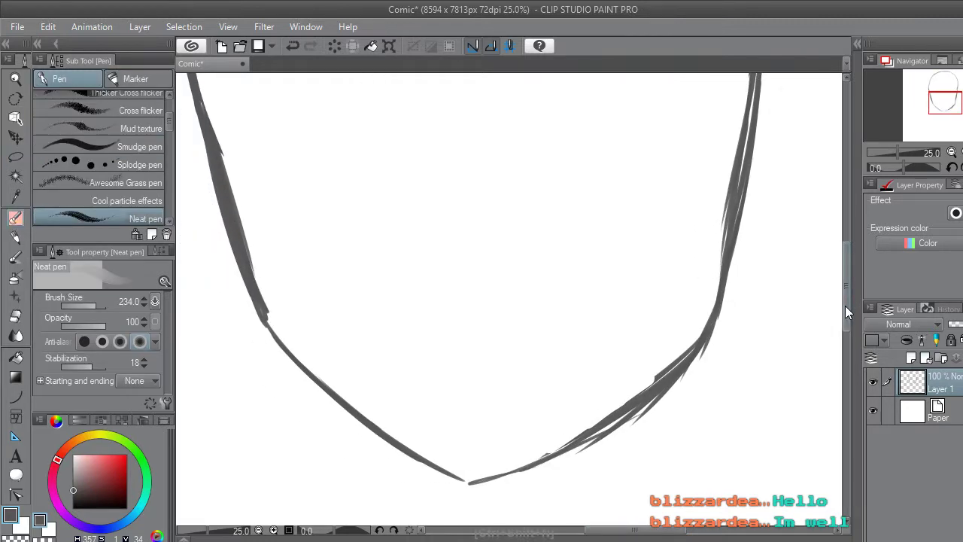
key(ctrl+shift+n)
scroll(842, 296, down, 2)
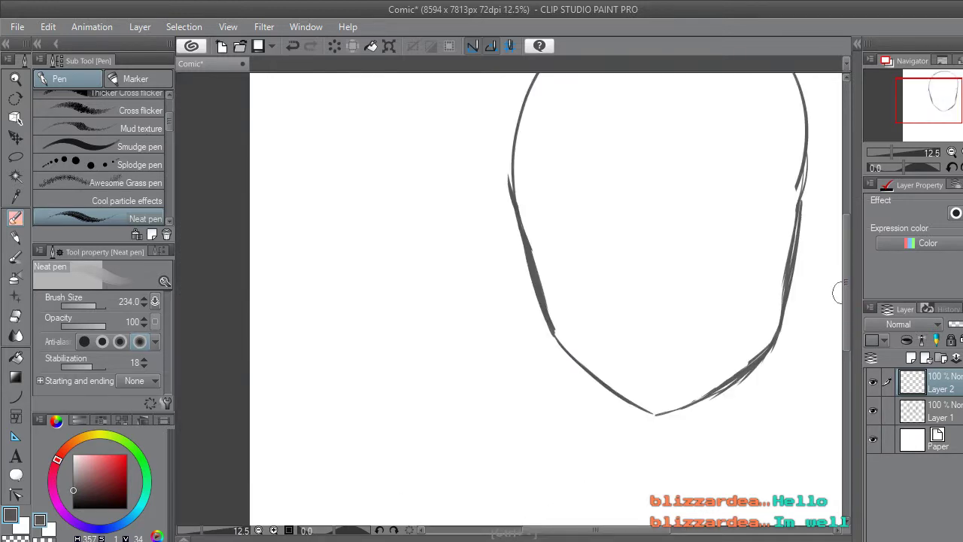
key(ctrl+z)
Draw a vertical centre line bowing slightly left from the chin tip up to the forehead, and thicken its lower end.
drag(593, 532, 614, 530)
drag(846, 281, 846, 271)
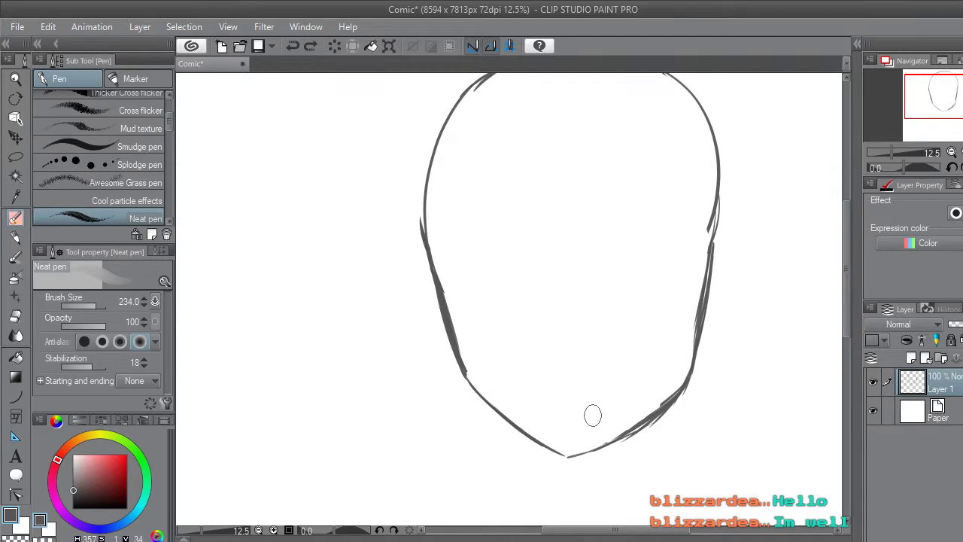
mouse_move(569, 446)
mouse_down()
mouse_move(552, 363)
mouse_move(554, 243)
mouse_move(573, 179)
mouse_up()
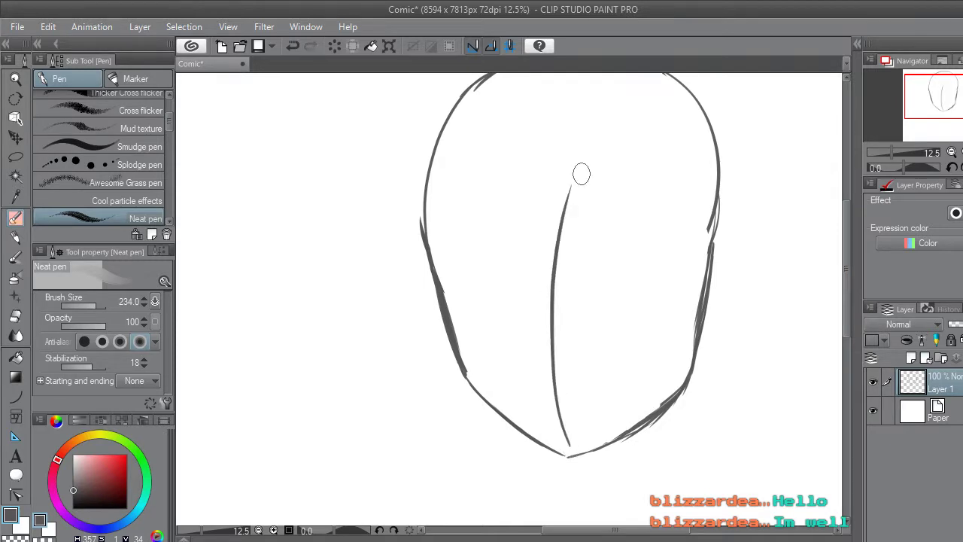
scroll(632, 523, right, 2)
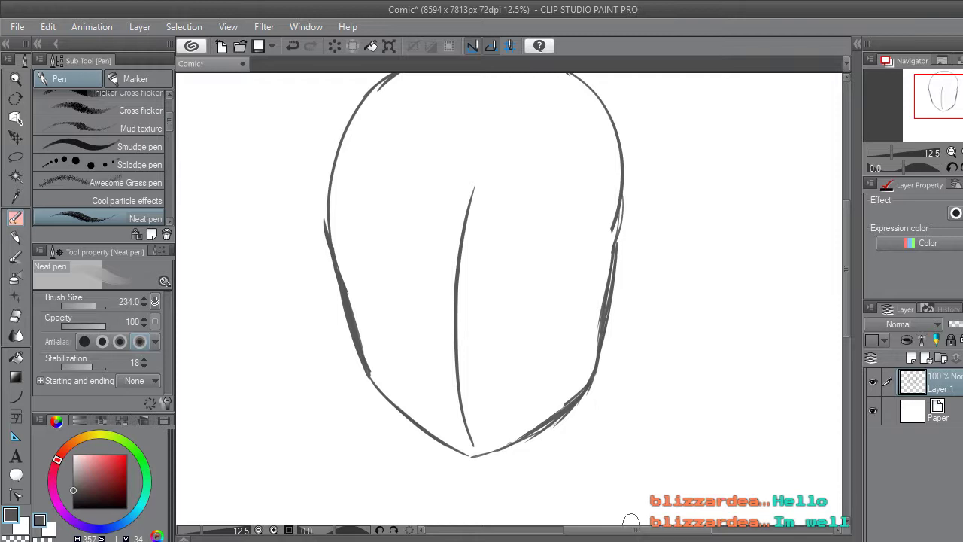
drag(846, 307, 845, 301)
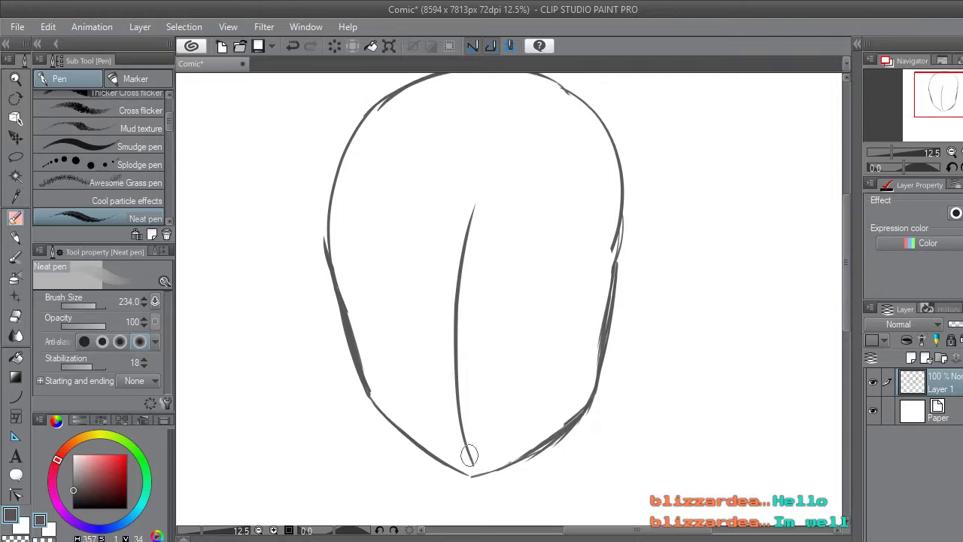
drag(471, 467, 462, 428)
Fill in the right cheek line with the Neat pen and thin the left cheek line's inner edge with the Rough eraser.
scroll(511, 361, up, 2)
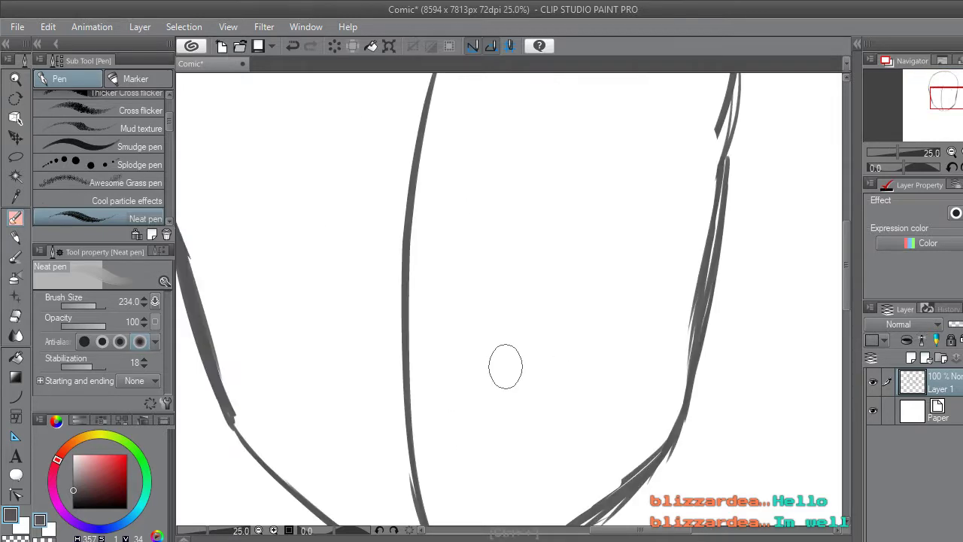
drag(846, 288, 846, 278)
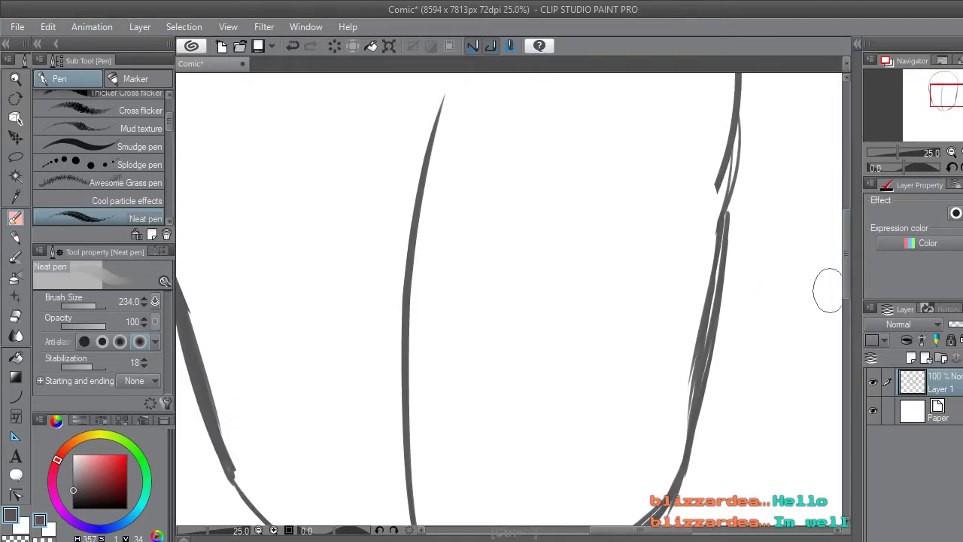
scroll(829, 291, down, 2)
drag(613, 529, 636, 530)
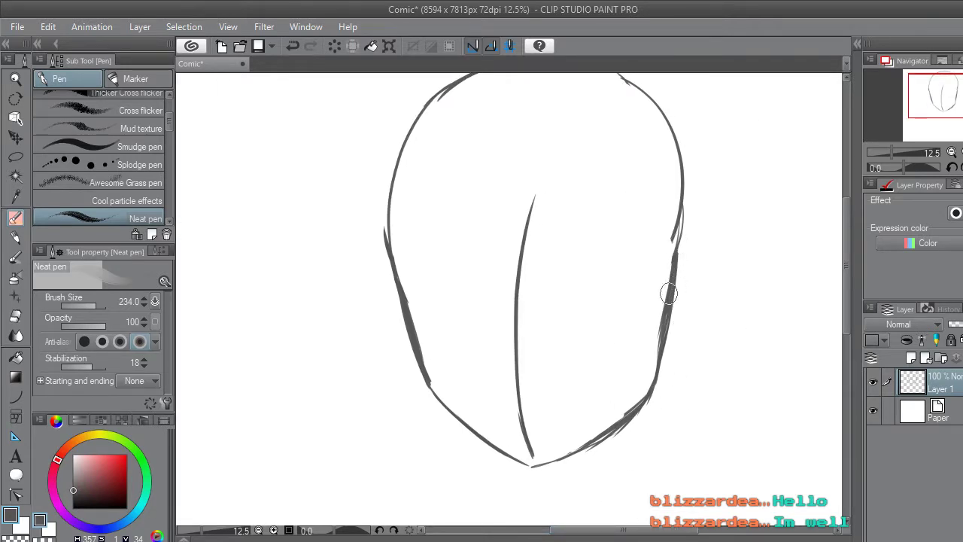
click(15, 317)
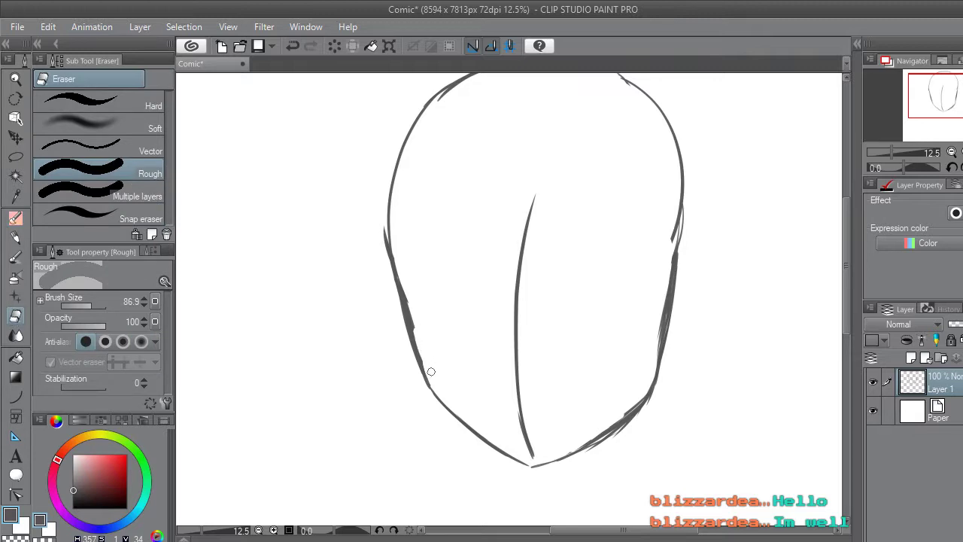
drag(423, 343, 418, 325)
Sketch a short arched upper lash line with the Neat pen, to the right of the face's centre line at mid-height.
click(20, 225)
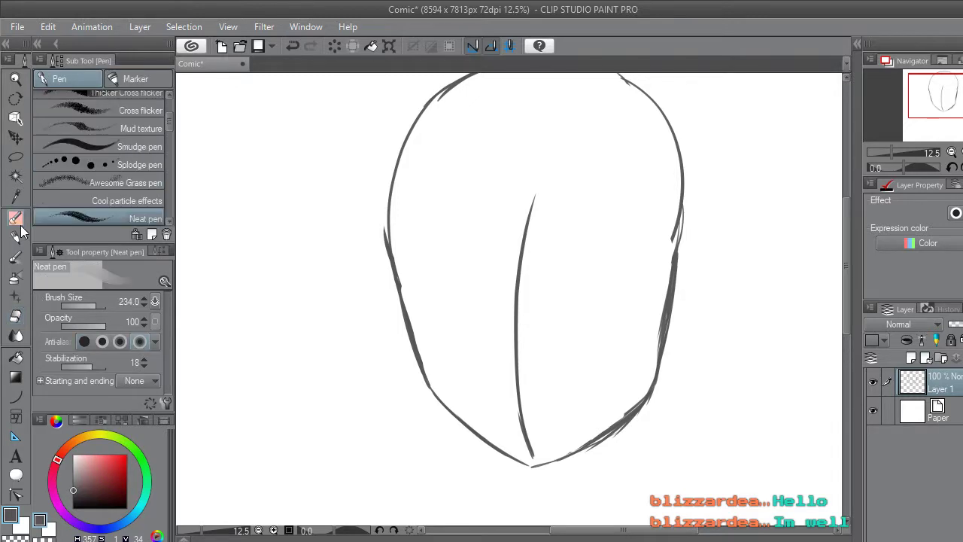
scroll(582, 269, up, 2)
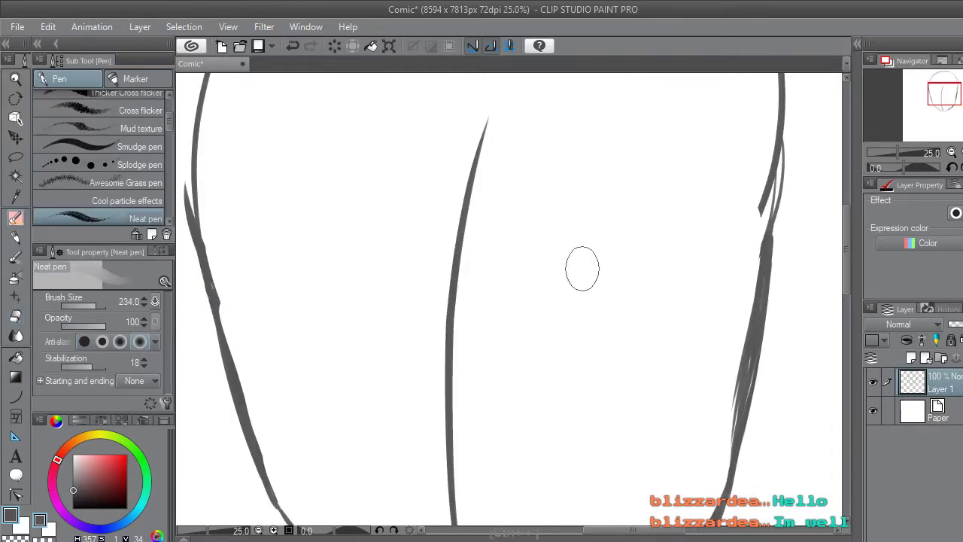
mouse_move(525, 312)
mouse_down()
mouse_move(567, 285)
mouse_move(597, 282)
mouse_up()
key(ctrl+minus)
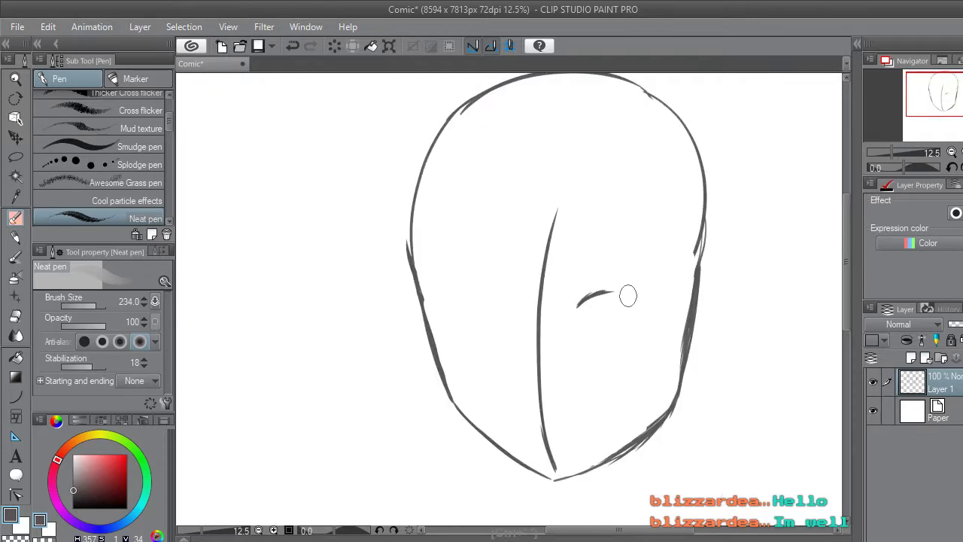
Thicken the short lash arc and extend it outward towards the right cheek as one solid, tapering stroke.
scroll(645, 326, up, 2)
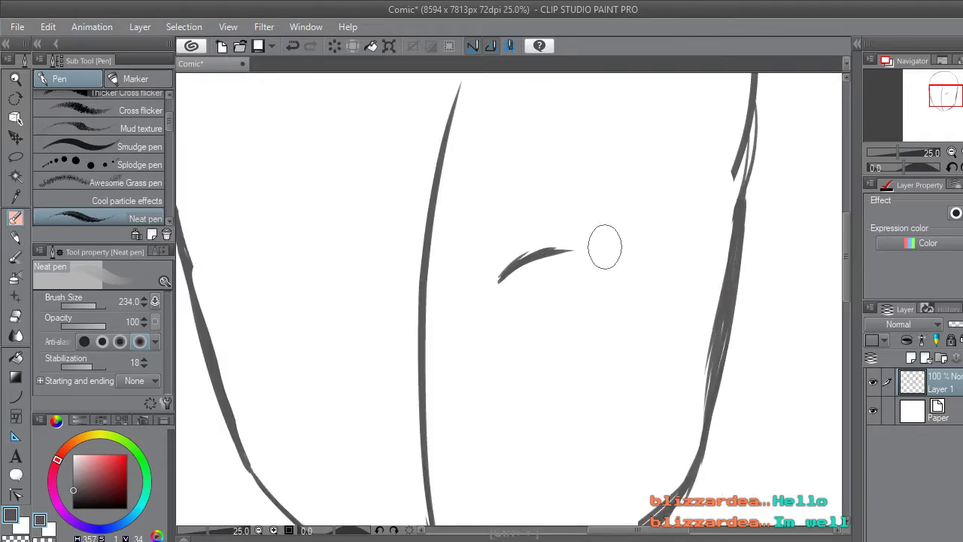
scroll(575, 267, up, 2)
scroll(468, 276, up, 1)
scroll(461, 278, down, 1)
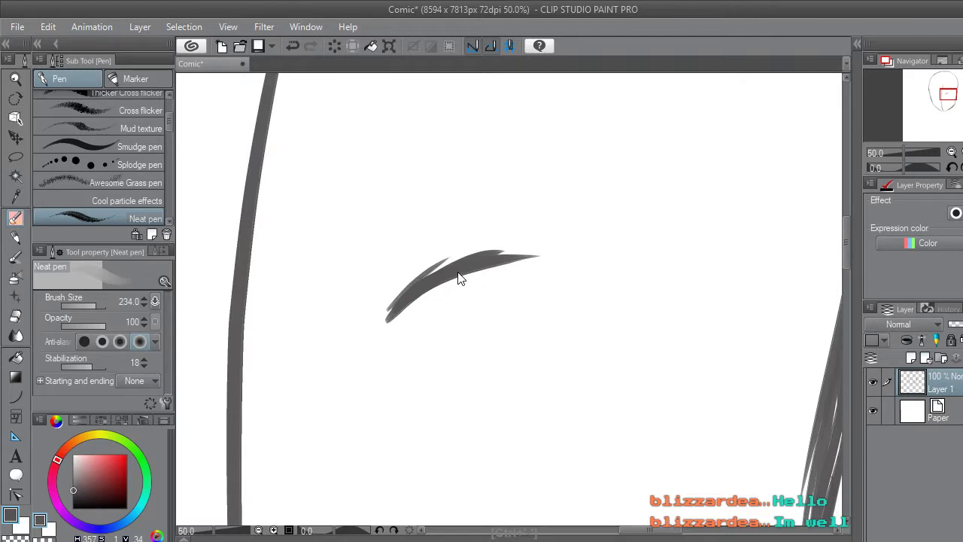
scroll(510, 322, up, 1)
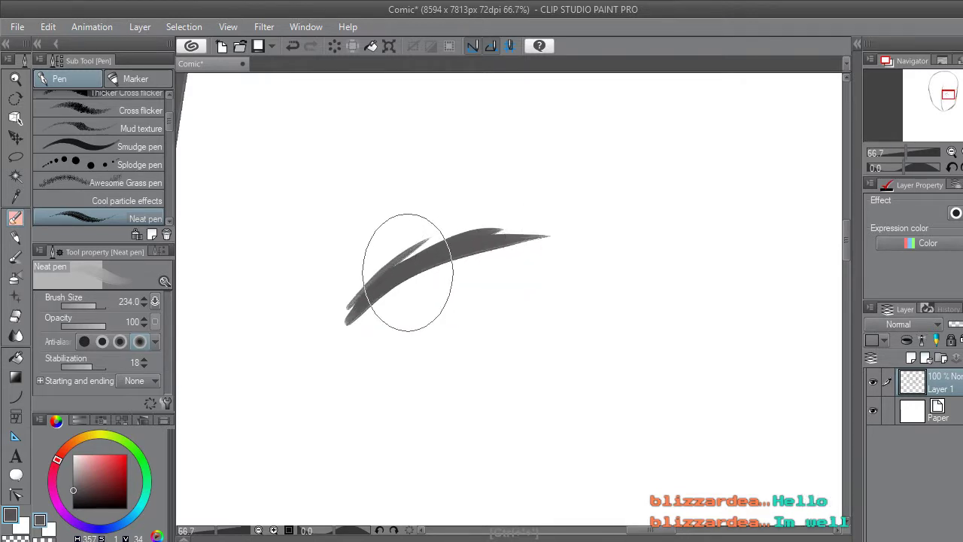
drag(383, 282, 526, 233)
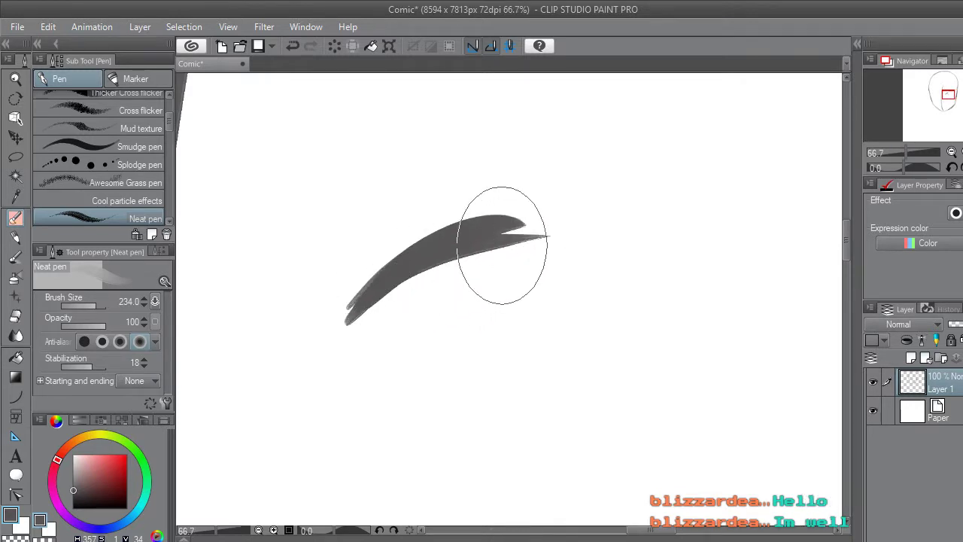
drag(451, 246, 671, 225)
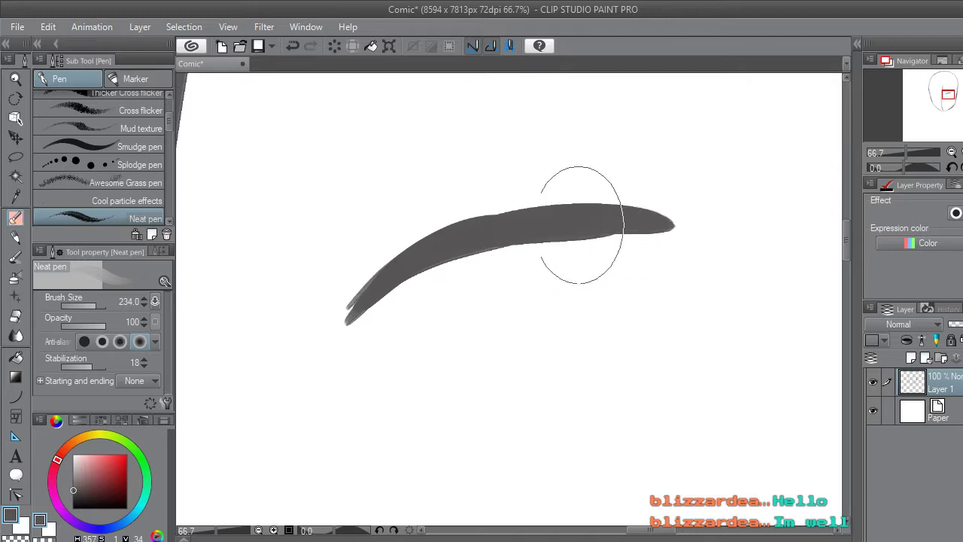
scroll(637, 240, down, 1)
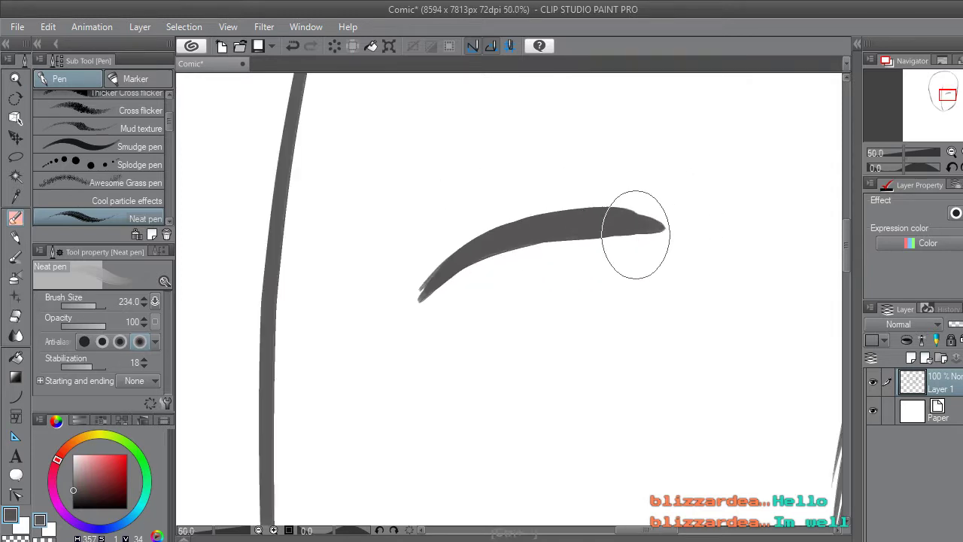
Curve the lash line's outer end steeply downward with several overlapping thick strokes.
mouse_move(638, 530)
mouse_down()
mouse_move(672, 532)
mouse_move(664, 529)
mouse_up()
mouse_move(365, 234)
mouse_down()
mouse_move(435, 299)
mouse_move(426, 326)
mouse_move(433, 349)
mouse_up()
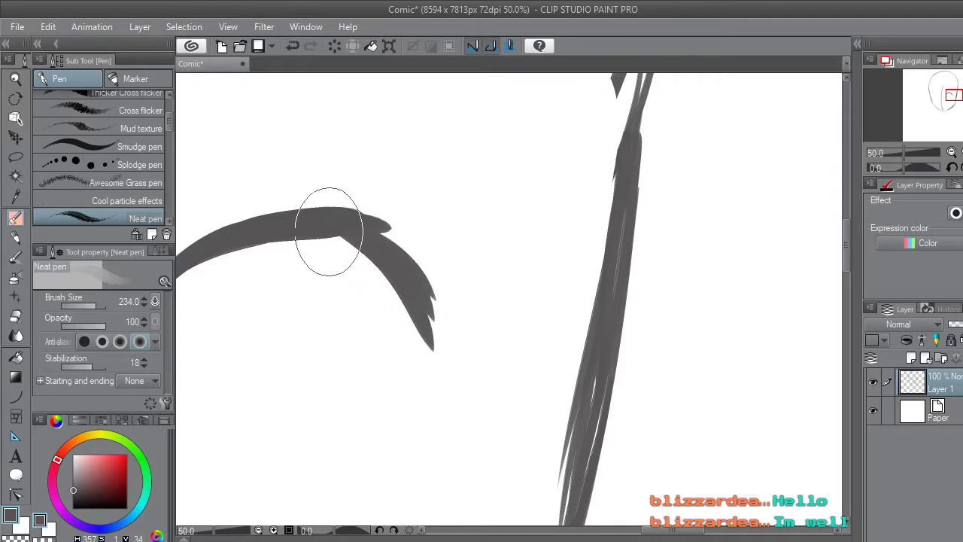
mouse_move(374, 251)
mouse_down()
mouse_move(410, 278)
mouse_move(421, 309)
mouse_move(394, 247)
mouse_move(429, 330)
mouse_move(384, 241)
mouse_move(443, 376)
mouse_up()
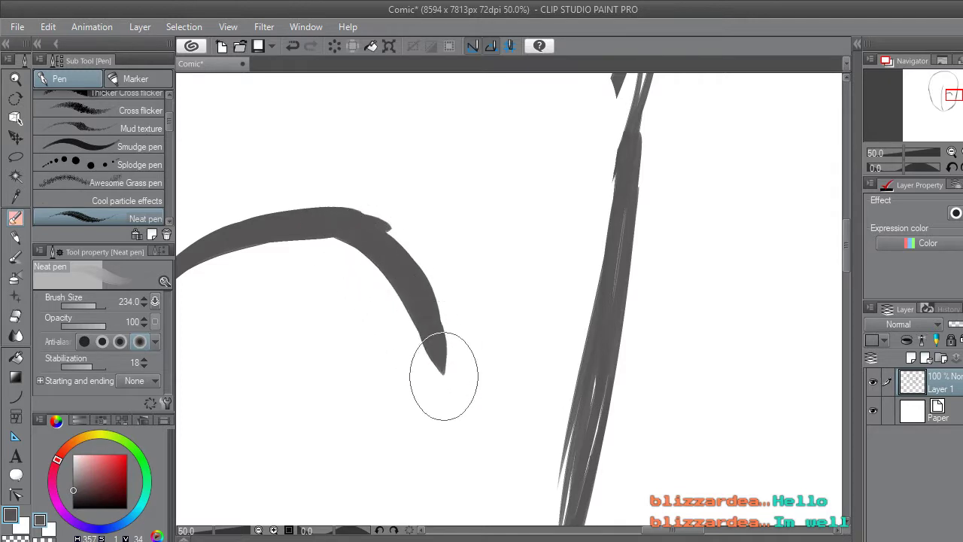
drag(414, 302, 432, 374)
Continue the eye's outer edge downward and hook its lower end inward towards the face's centre.
scroll(430, 383, down, 1)
drag(847, 269, 845, 288)
drag(659, 529, 644, 530)
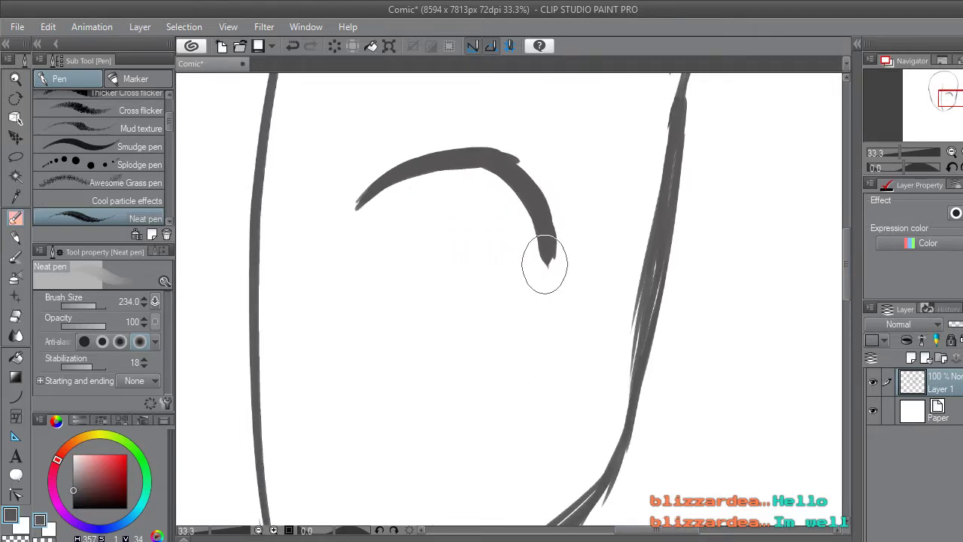
drag(552, 253, 531, 306)
mouse_move(549, 263)
mouse_down()
mouse_move(534, 285)
mouse_move(549, 266)
mouse_move(542, 271)
mouse_up()
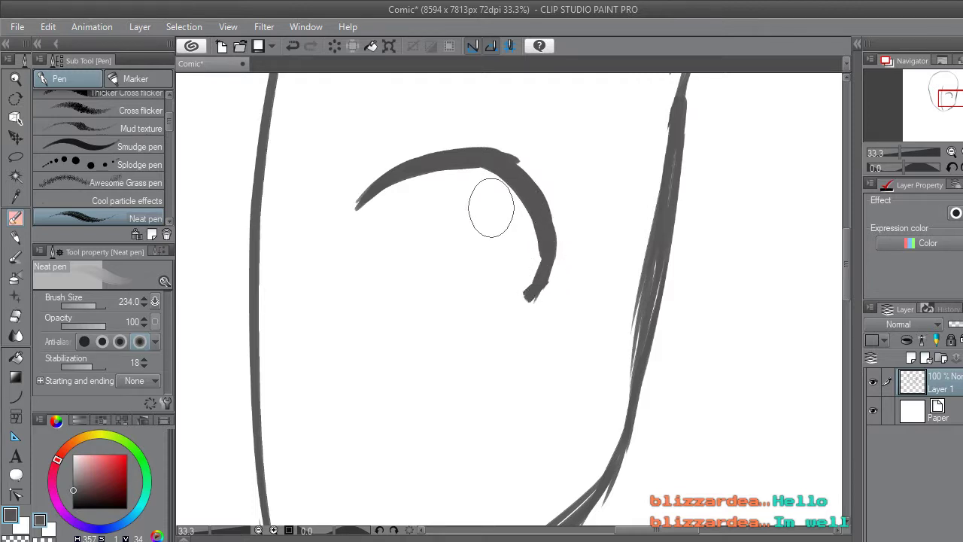
Refine the upper lash line's underside, alternating the Rough eraser at size 86.9 with Neat pen strokes at its outer bend.
click(16, 318)
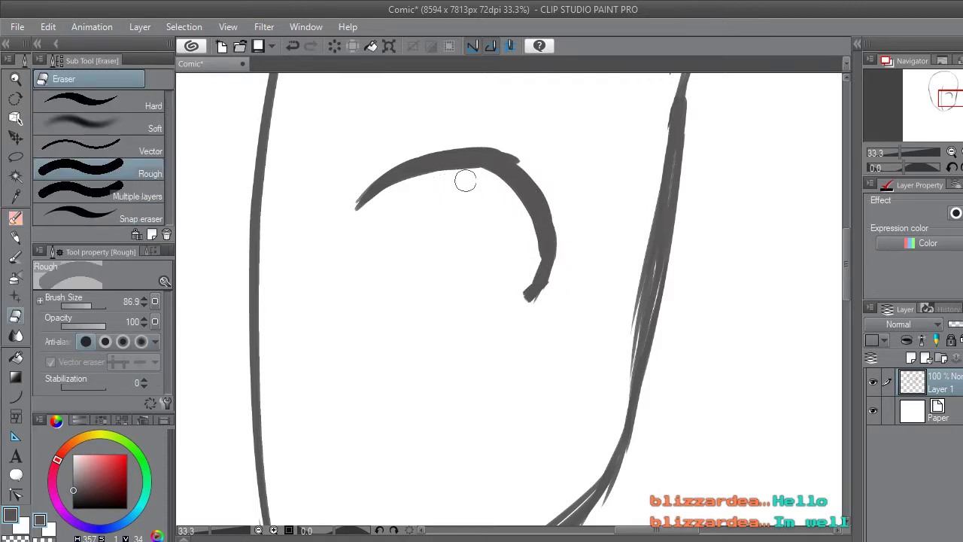
drag(476, 176, 408, 193)
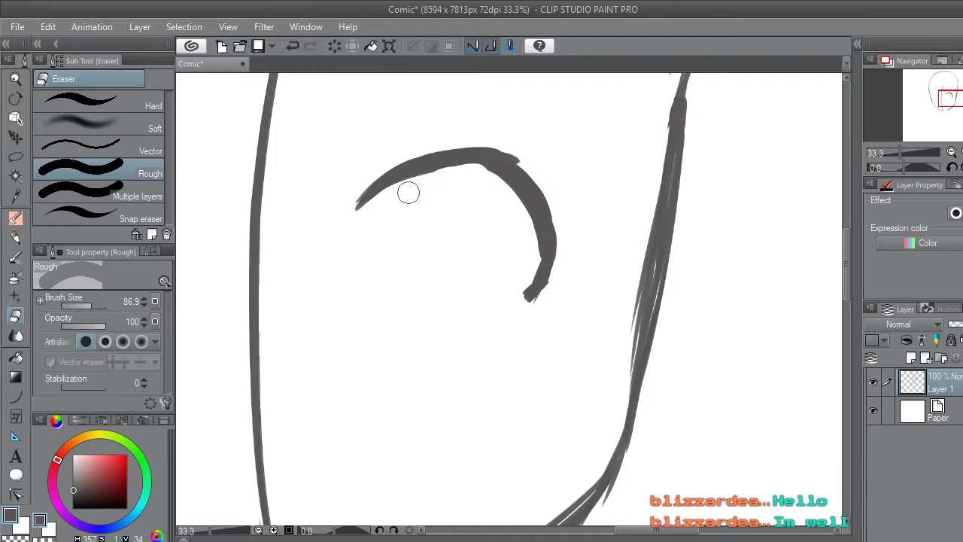
click(16, 217)
mouse_move(476, 167)
mouse_down()
mouse_move(537, 188)
mouse_move(423, 172)
mouse_move(534, 189)
mouse_move(533, 201)
mouse_up()
key(e)
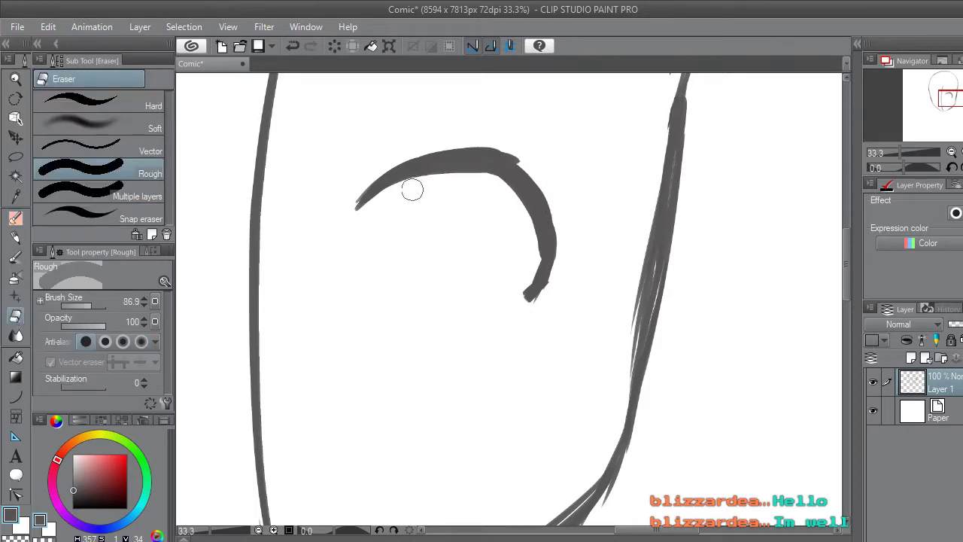
drag(423, 188, 477, 188)
scroll(465, 195, down, 6)
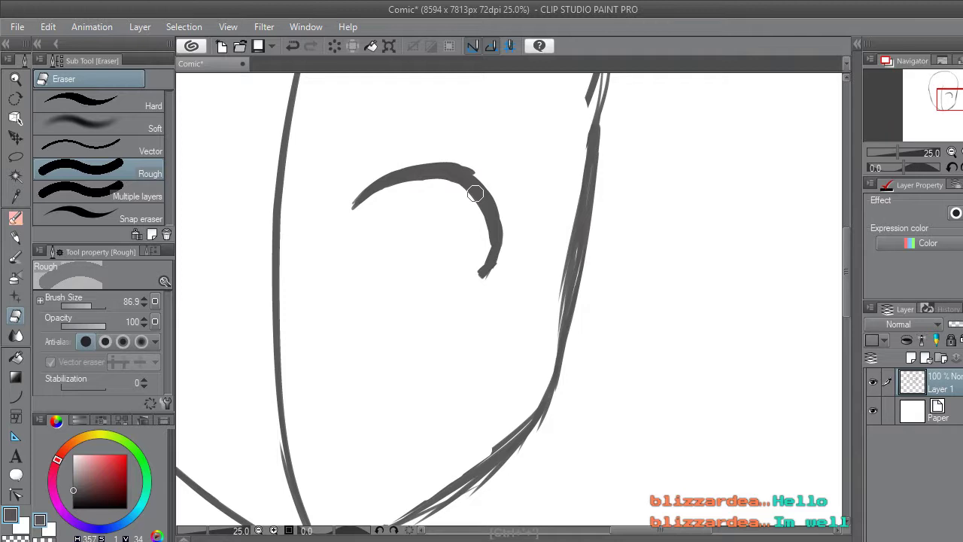
scroll(378, 229, up, 2)
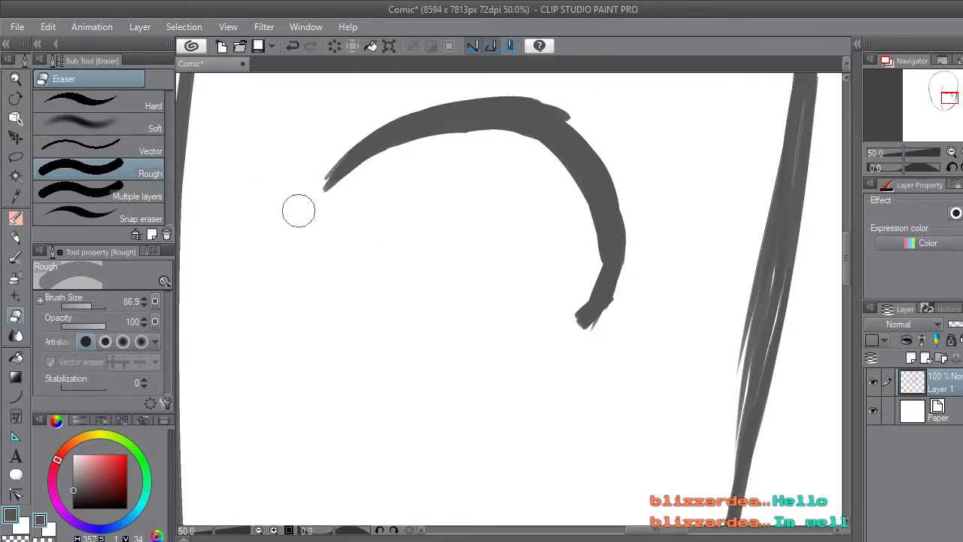
Taper the upper lash line's inner tip and smooth its top edge and outer bend with the Rough eraser.
drag(307, 193, 395, 126)
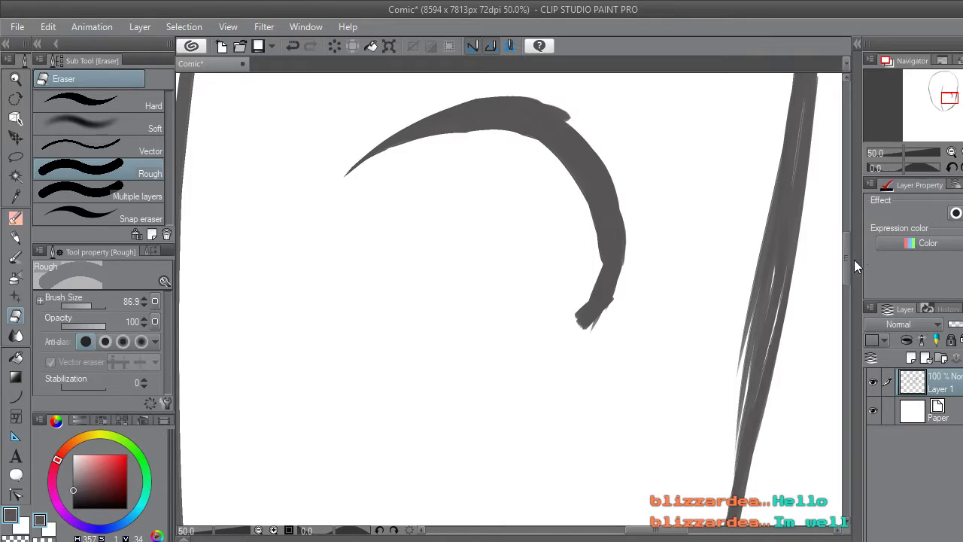
scroll(849, 266, up, 3)
mouse_move(558, 190)
mouse_down()
mouse_move(462, 183)
mouse_move(416, 263)
mouse_up()
mouse_move(542, 206)
mouse_down()
mouse_move(582, 209)
mouse_move(522, 182)
mouse_up()
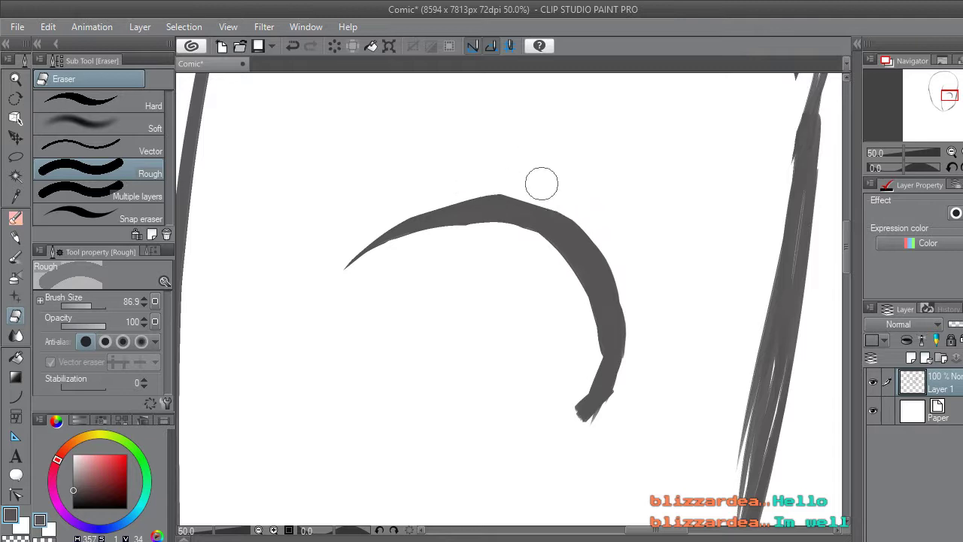
drag(529, 178, 411, 185)
Extend the lash line's inner end downward with the Neat pen at size 234.0, and trim its edges with the Rough eraser.
click(16, 219)
mouse_move(382, 253)
mouse_down()
mouse_move(407, 228)
mouse_move(344, 275)
mouse_move(417, 223)
mouse_move(340, 292)
mouse_move(465, 225)
mouse_move(410, 216)
mouse_move(352, 276)
mouse_move(470, 194)
mouse_move(406, 241)
mouse_move(392, 238)
mouse_move(497, 202)
mouse_move(564, 253)
mouse_up()
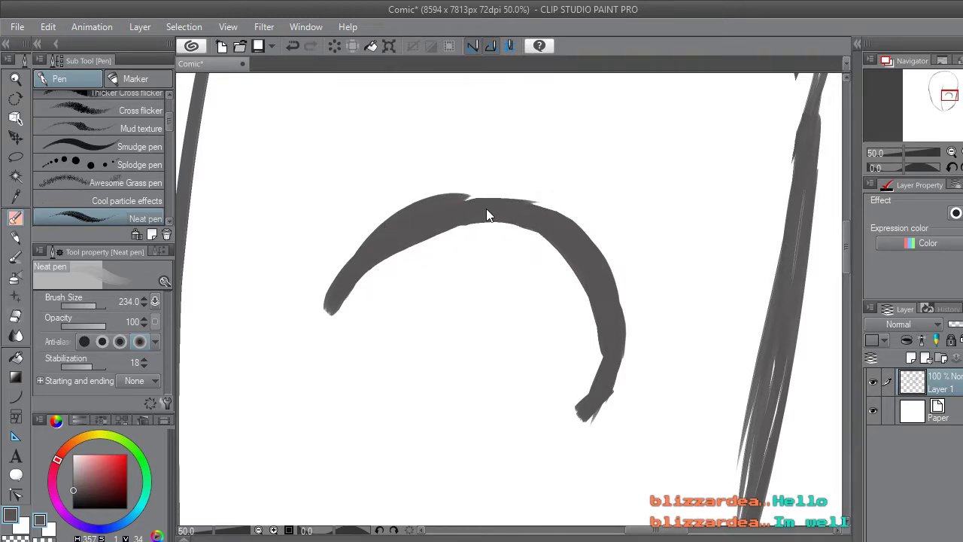
key(e)
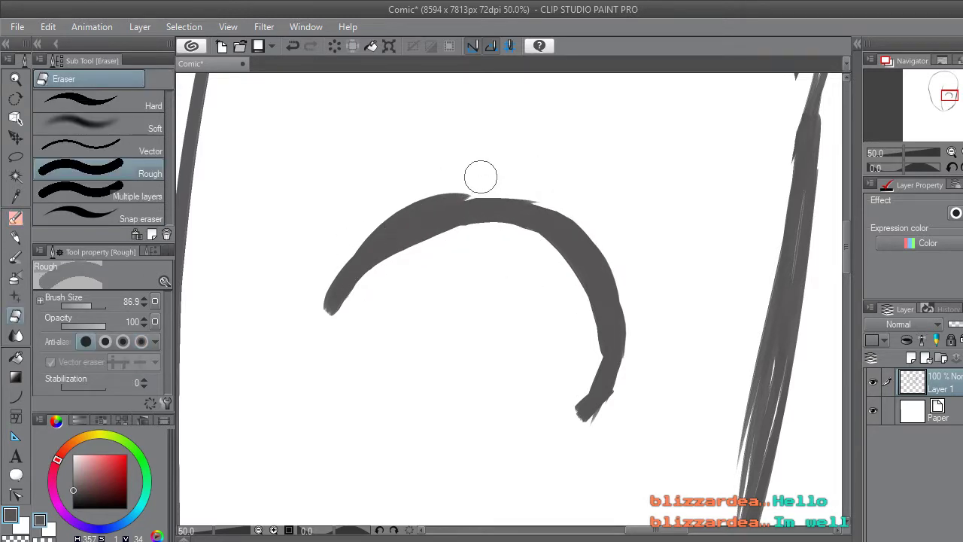
mouse_move(483, 176)
mouse_down()
mouse_move(414, 189)
mouse_move(438, 185)
mouse_move(360, 215)
mouse_move(446, 183)
mouse_move(310, 247)
mouse_move(371, 206)
mouse_move(395, 199)
mouse_move(287, 265)
mouse_move(386, 199)
mouse_move(292, 283)
mouse_move(341, 237)
mouse_up()
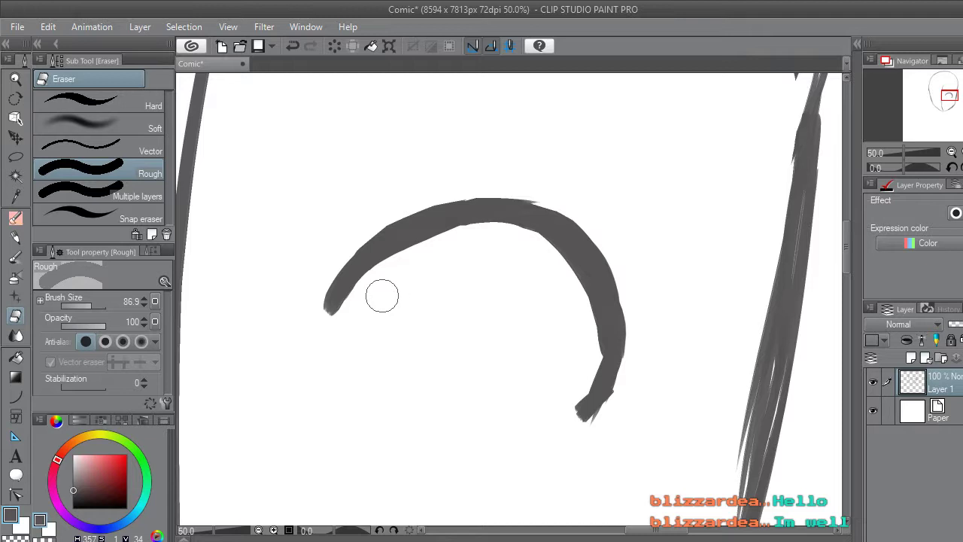
drag(328, 340, 362, 309)
Thin the inside of the lash line's outer curve with the Rough eraser, and build a pointed outer corner with the Neat pen.
scroll(516, 282, down, 4)
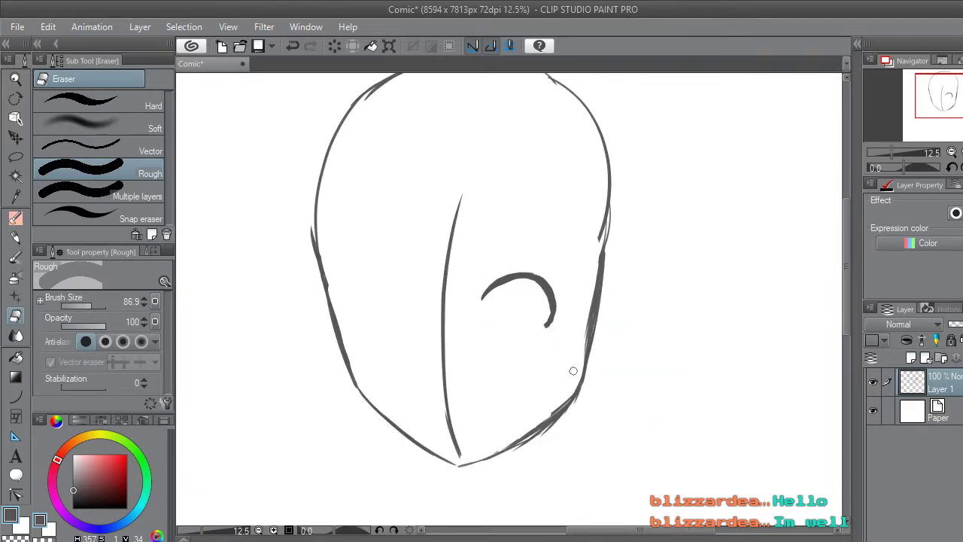
scroll(546, 304, up, 3)
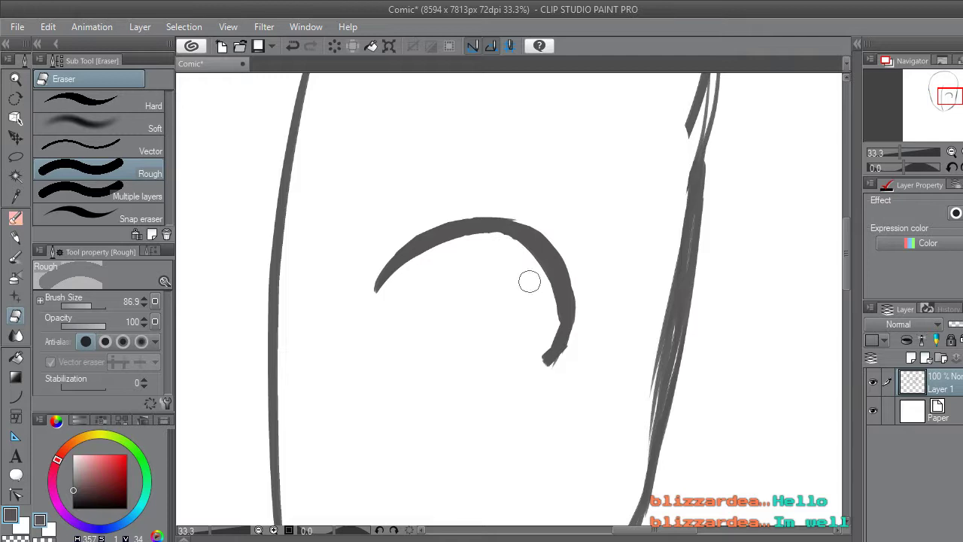
drag(545, 294, 548, 335)
click(16, 218)
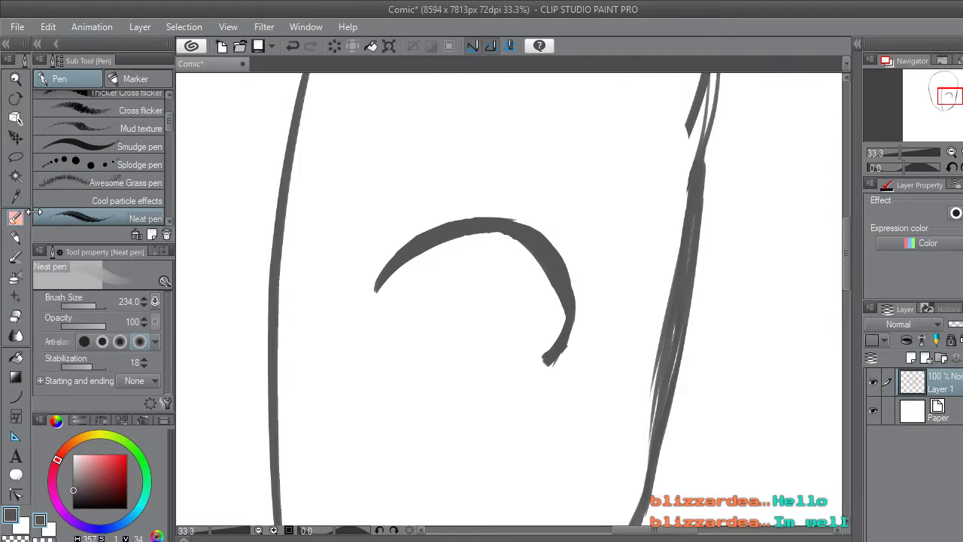
drag(573, 331, 568, 341)
mouse_move(572, 304)
mouse_down()
mouse_move(577, 322)
mouse_move(565, 333)
mouse_move(580, 328)
mouse_move(570, 283)
mouse_move(577, 311)
mouse_move(579, 293)
mouse_move(523, 231)
mouse_move(539, 237)
mouse_move(494, 223)
mouse_up()
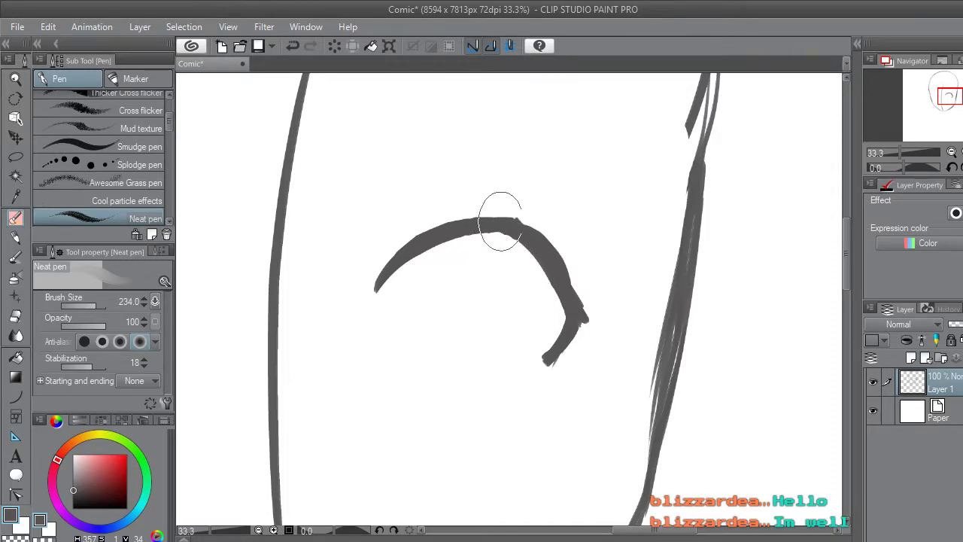
drag(562, 340, 545, 354)
Lasso the whole upper lash line, scale it up to 105 percent, and clear the selection.
scroll(545, 354, down, 3)
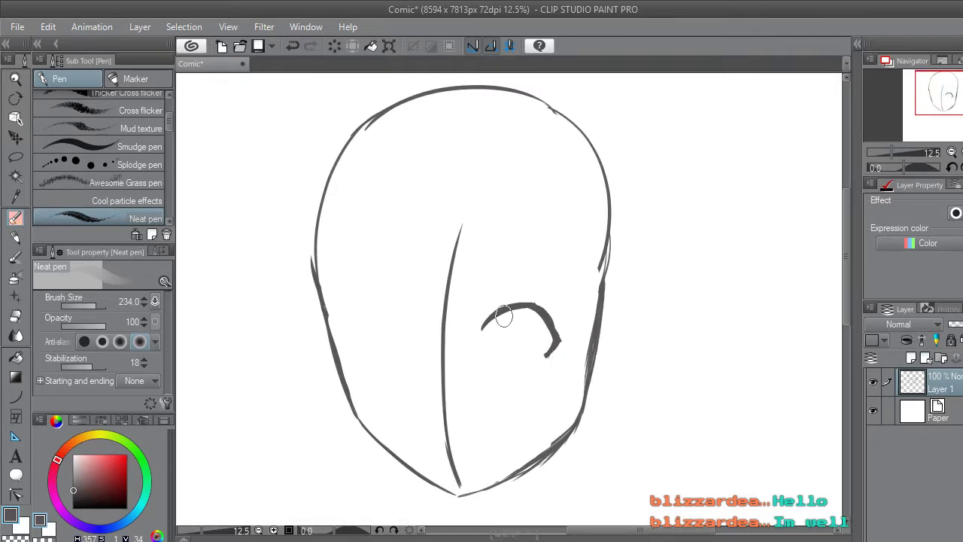
scroll(503, 318, up, 3)
click(16, 158)
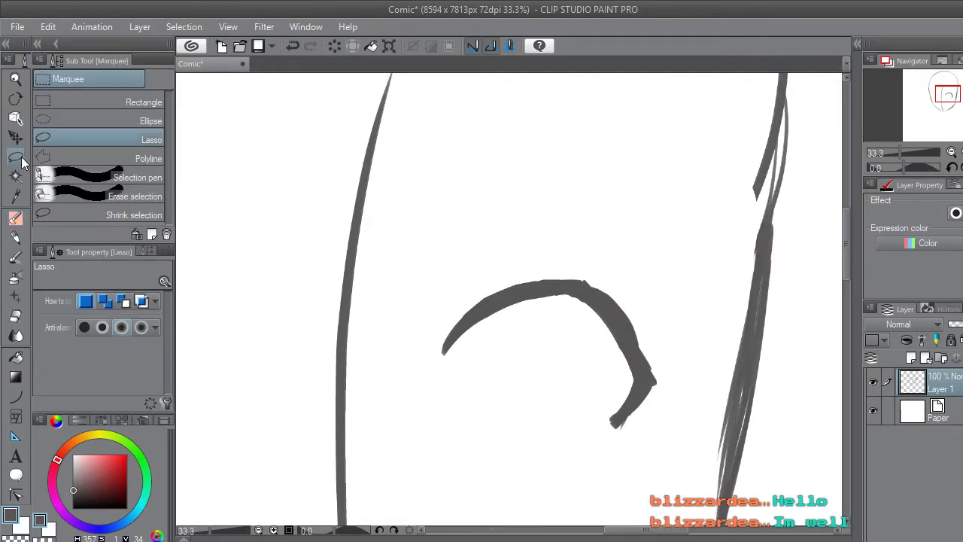
mouse_move(471, 387)
mouse_down()
mouse_move(641, 249)
mouse_move(683, 372)
mouse_move(575, 468)
mouse_move(471, 394)
mouse_up()
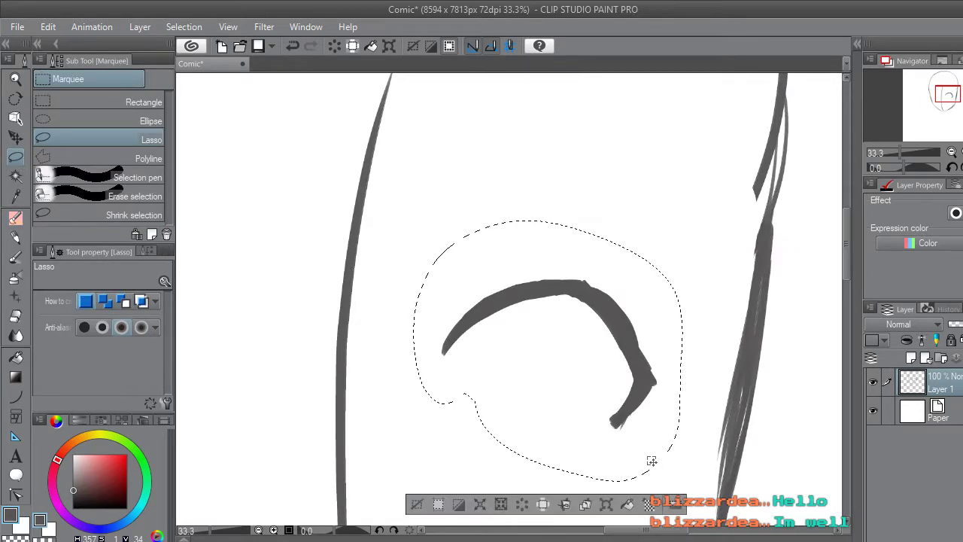
click(606, 505)
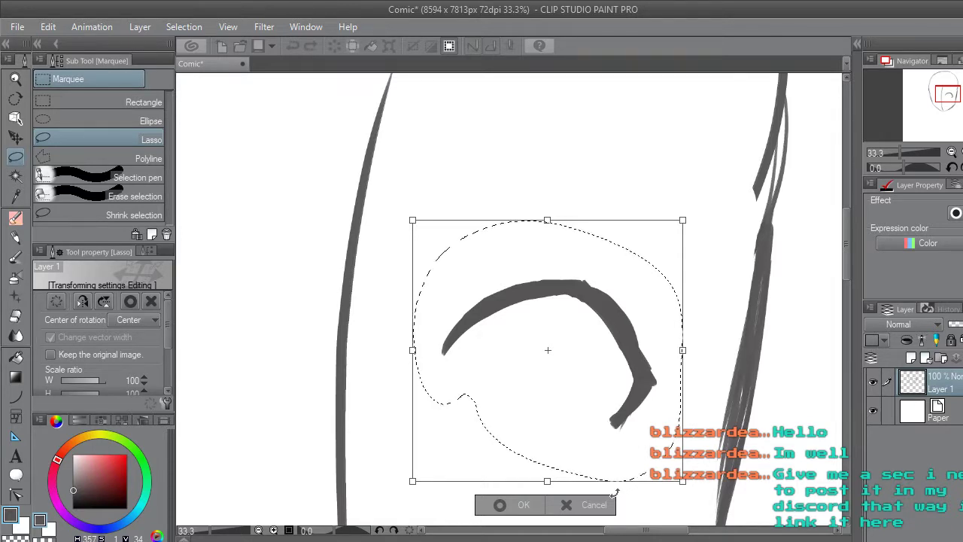
drag(683, 220, 693, 209)
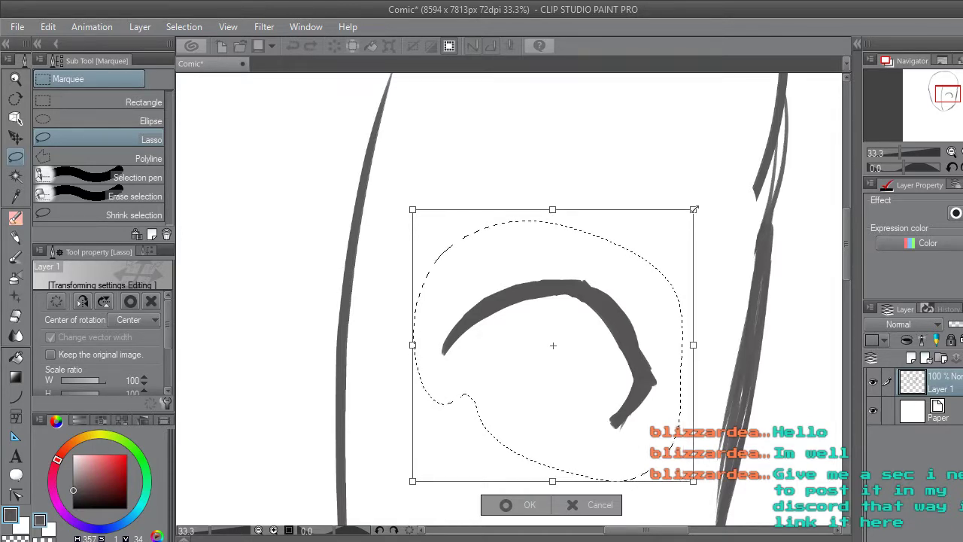
scroll(697, 201, down, 1)
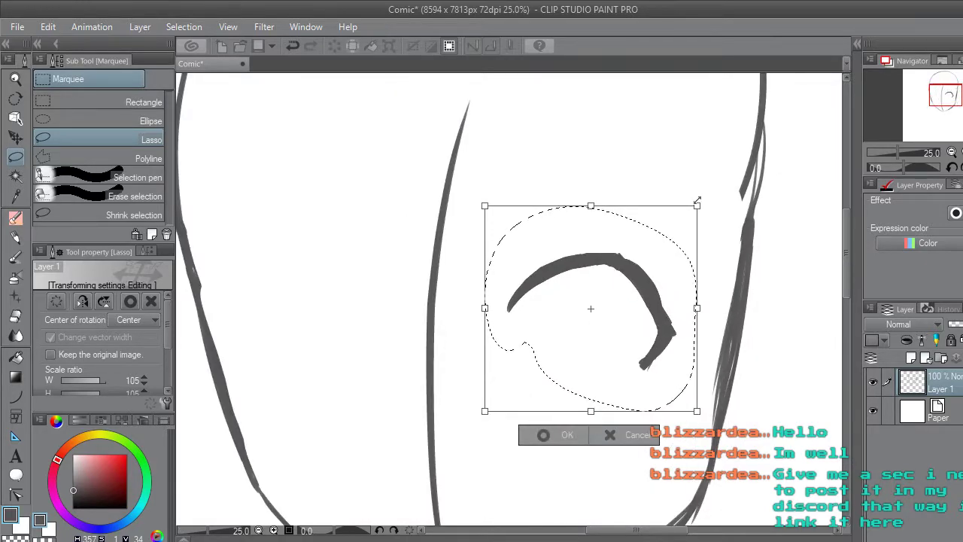
scroll(696, 202, down, 2)
scroll(699, 203, down, 1)
scroll(734, 206, up, 1)
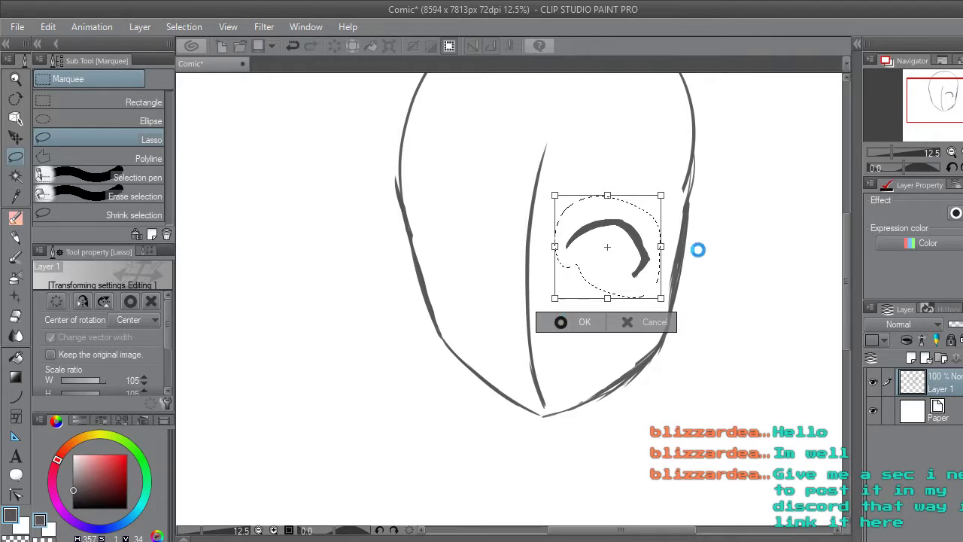
key(Return)
scroll(680, 242, up, 2)
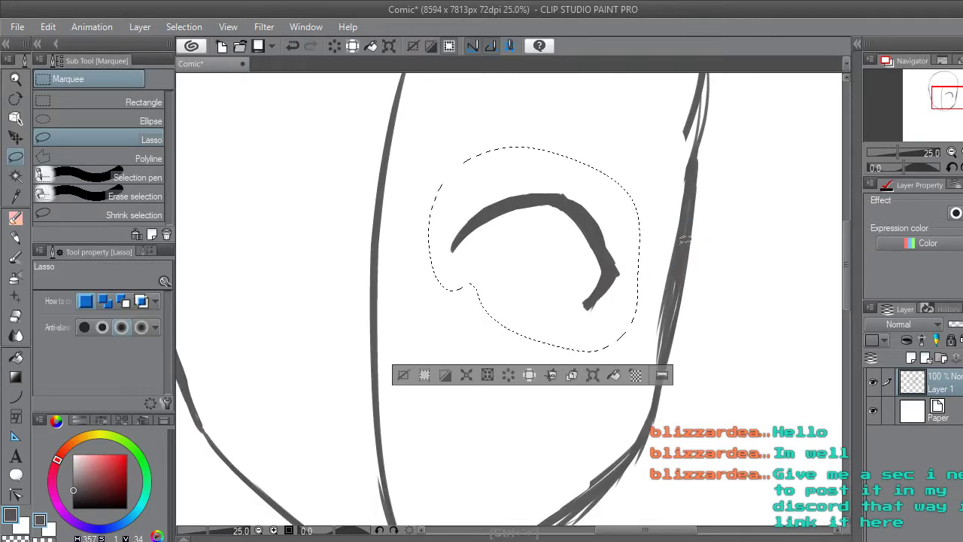
click(405, 374)
drag(845, 274, 849, 265)
key(ctrl+minus)
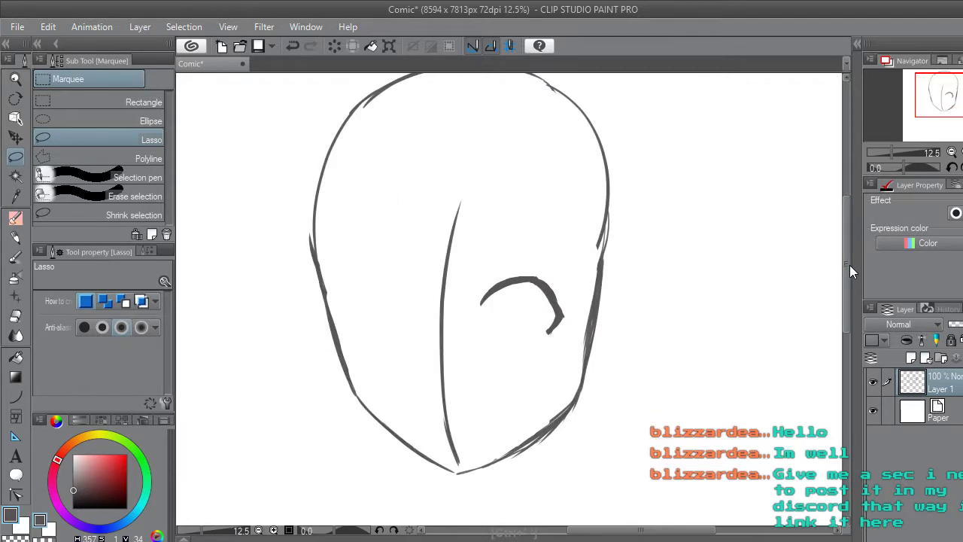
Lasso the lash line again, shift it slightly up towards the centre line, rotate it slightly clockwise, and deselect it.
scroll(535, 326, up, 2)
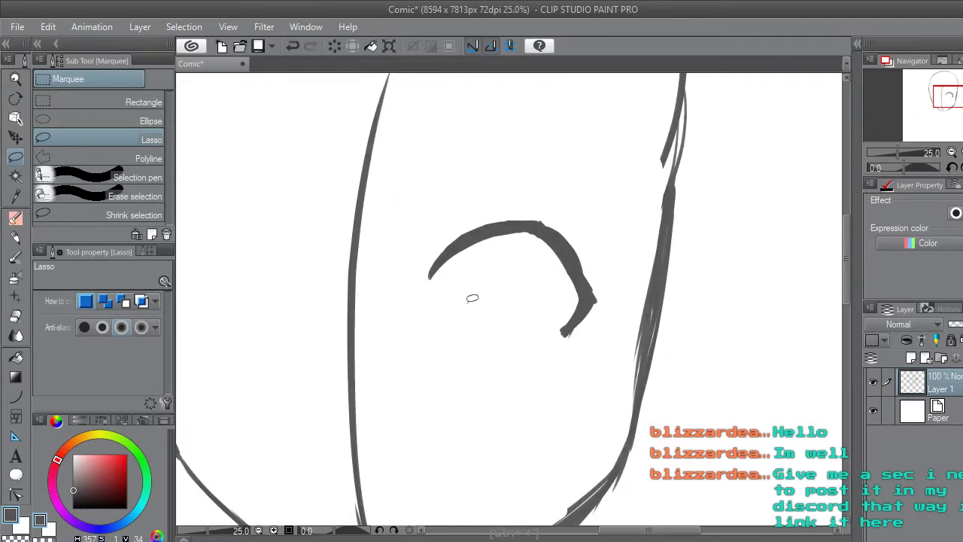
mouse_move(412, 278)
mouse_down()
mouse_move(592, 196)
mouse_move(505, 387)
mouse_up()
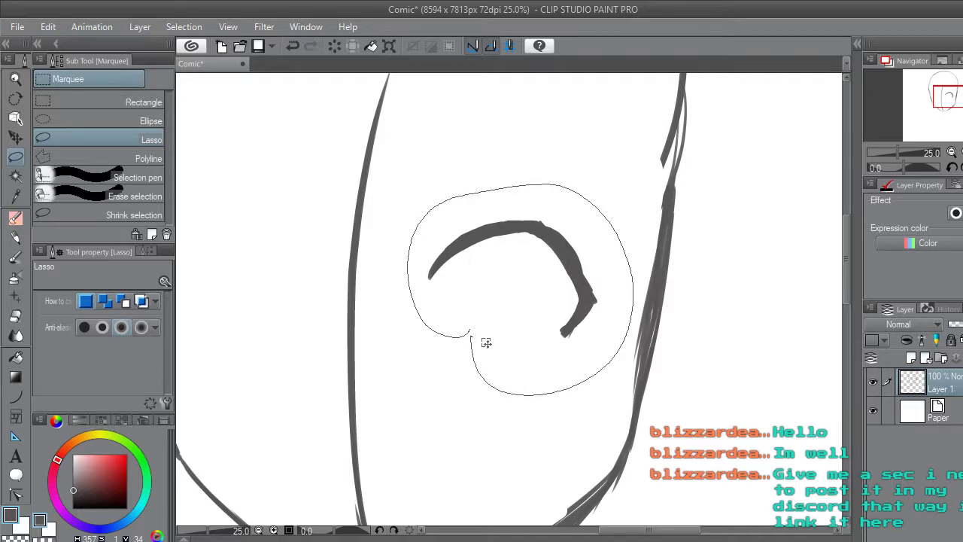
drag(486, 342, 486, 342)
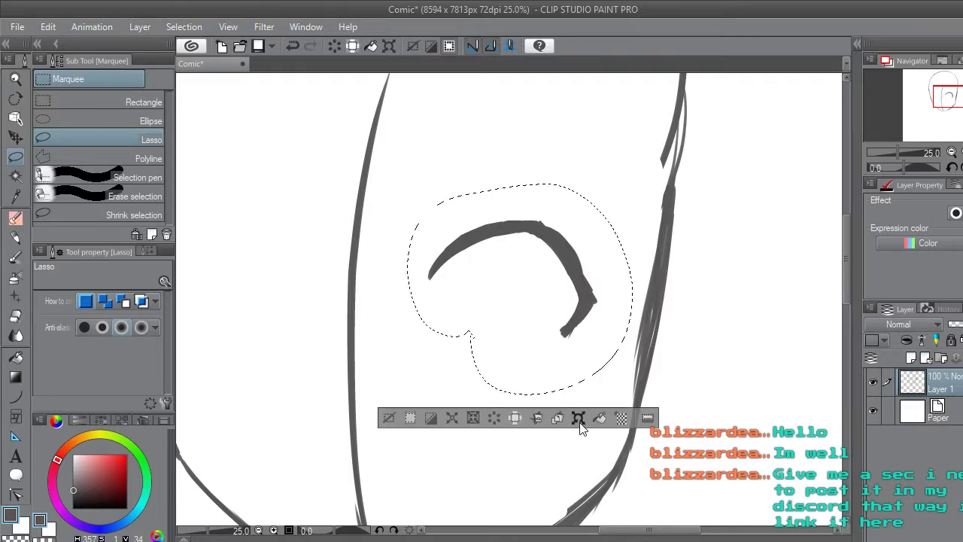
key(ctrl+t)
drag(587, 272, 576, 265)
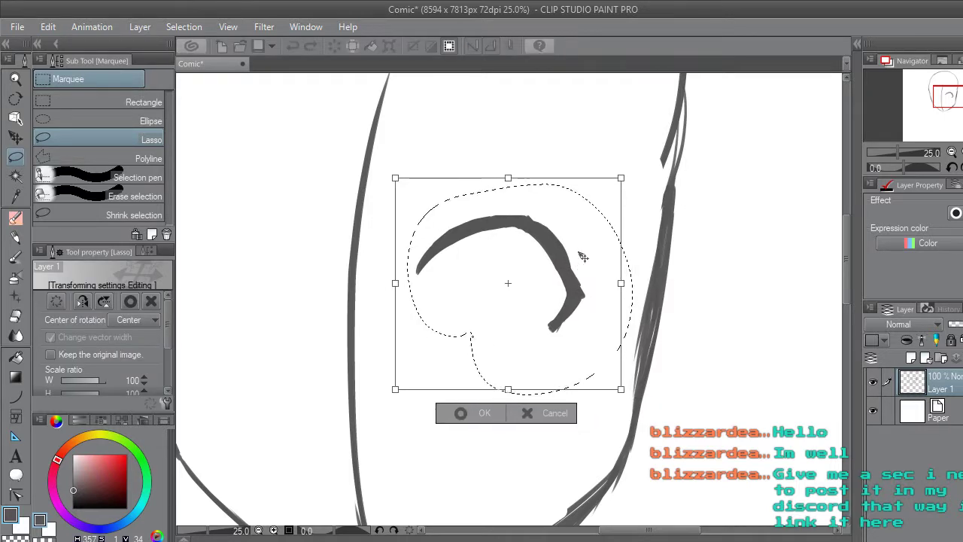
drag(637, 158, 636, 158)
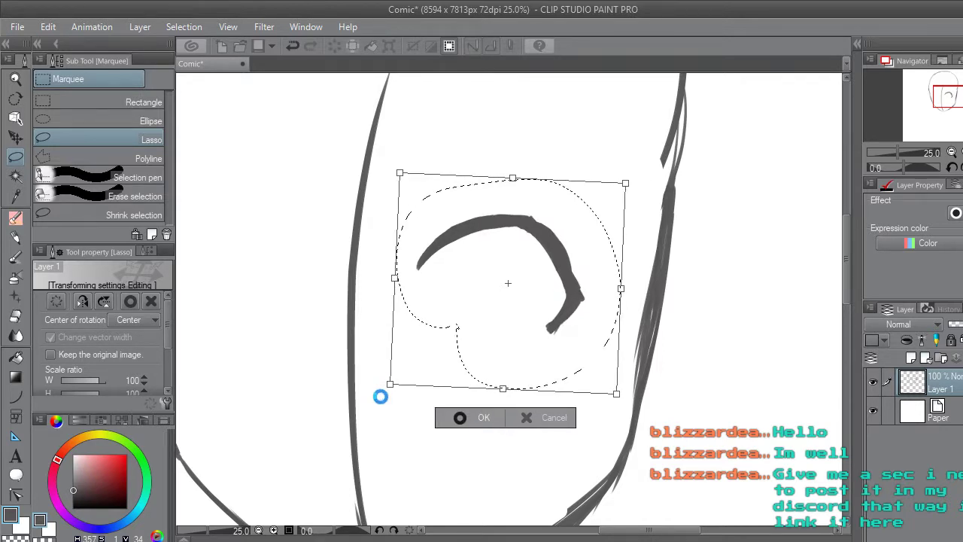
key(Return)
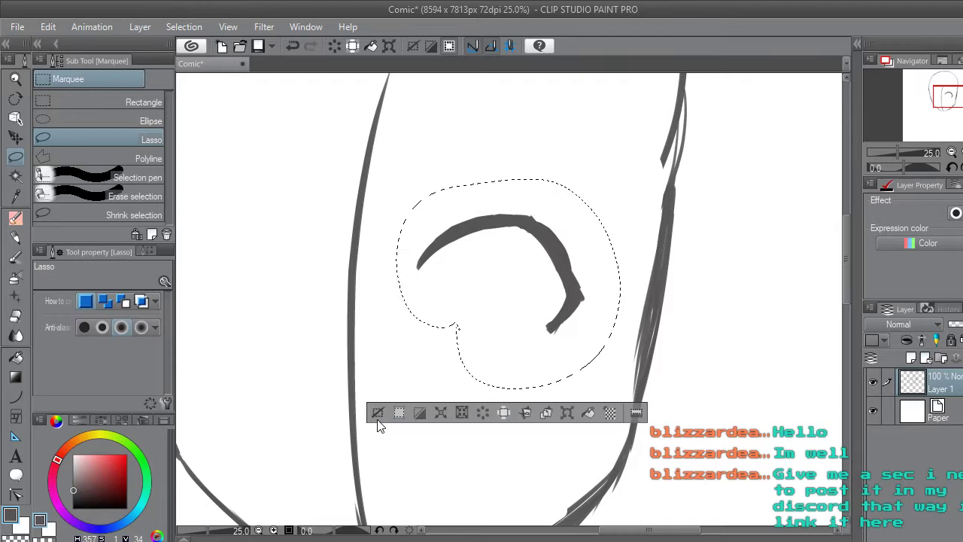
click(379, 410)
Draw a thin curved lower lid line with a short forked outer end using the Neat pen, and trim its inner tip with the Rough eraser.
key(p)
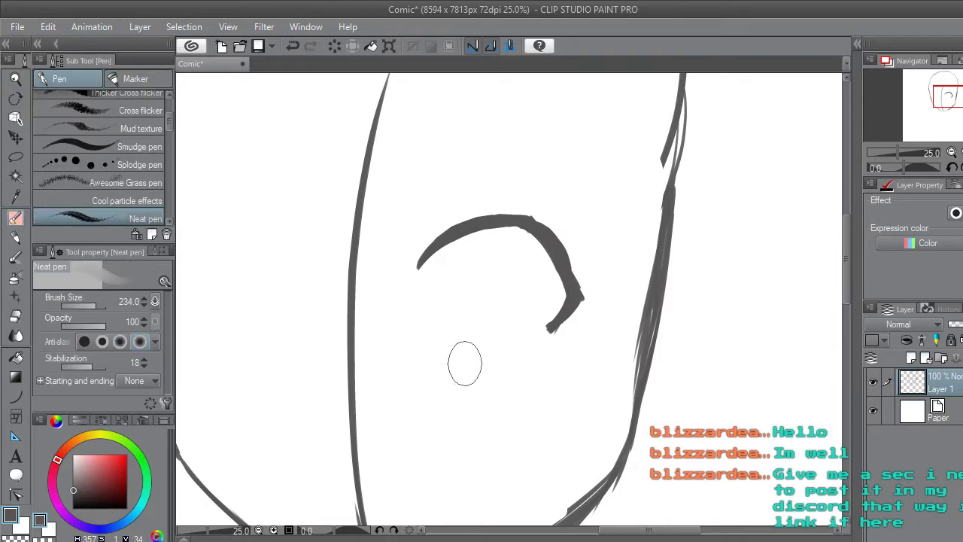
drag(430, 344, 532, 378)
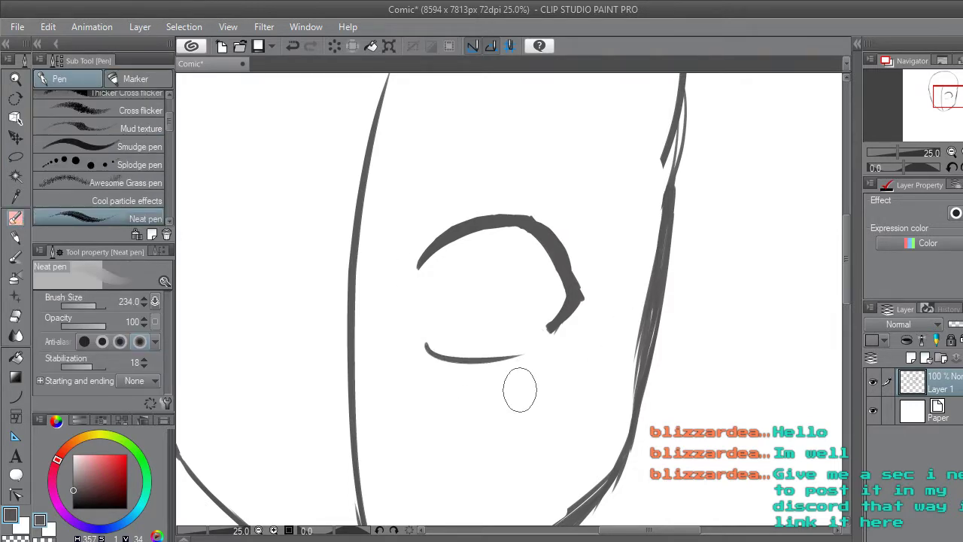
key(ctrl+z)
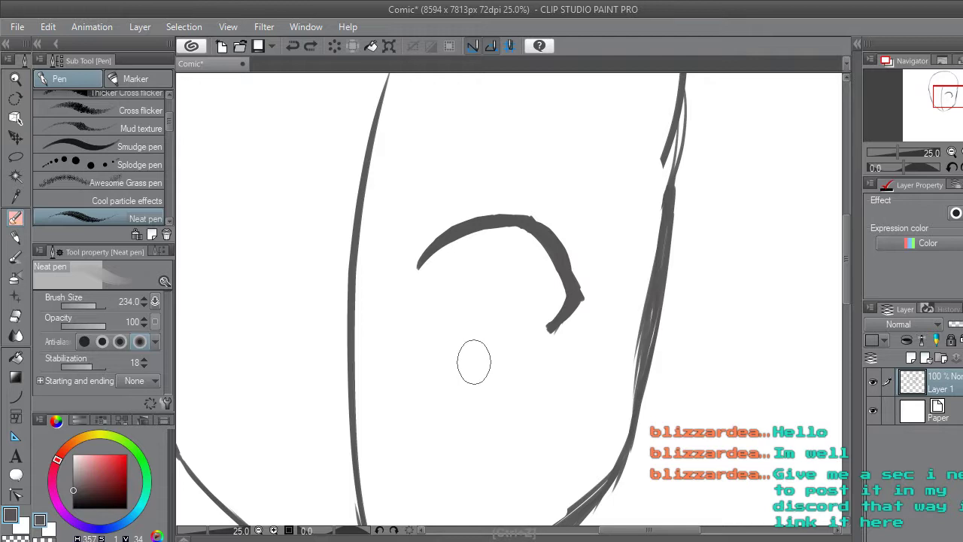
mouse_move(432, 343)
mouse_down()
mouse_move(474, 362)
mouse_move(529, 346)
mouse_move(518, 368)
mouse_up()
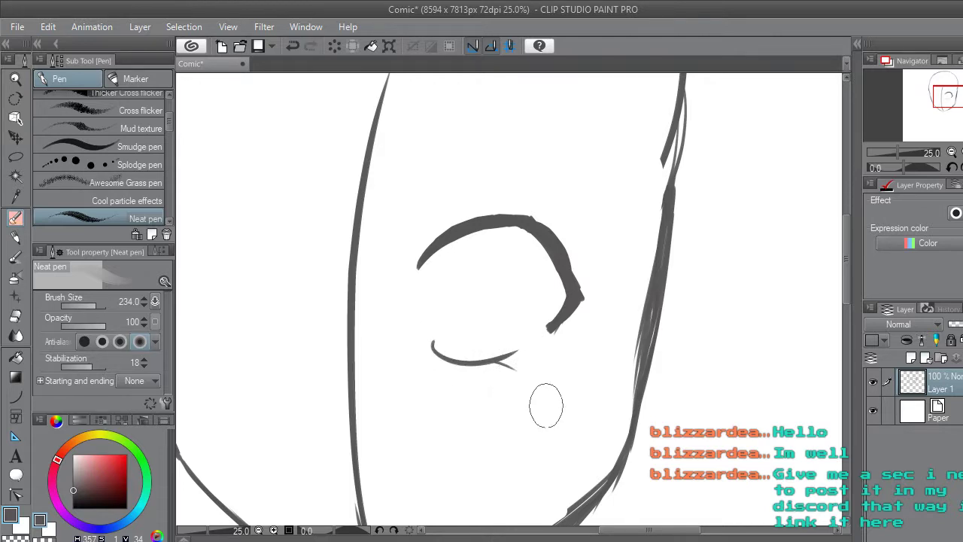
click(16, 317)
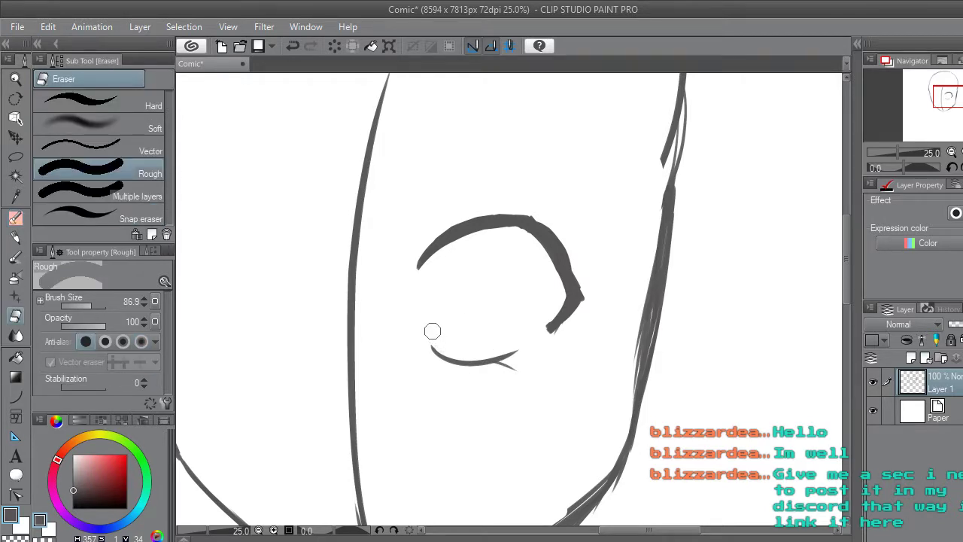
Lasso the eye's lower lid line, rotate it slightly clockwise, apply the transformation, and clear the selection.
scroll(419, 285, down, 2)
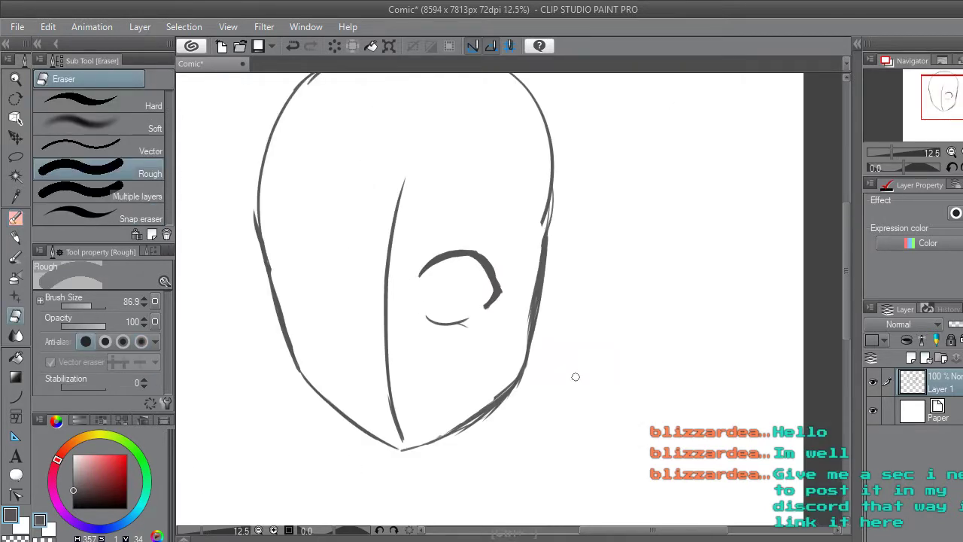
scroll(506, 346, down, 1)
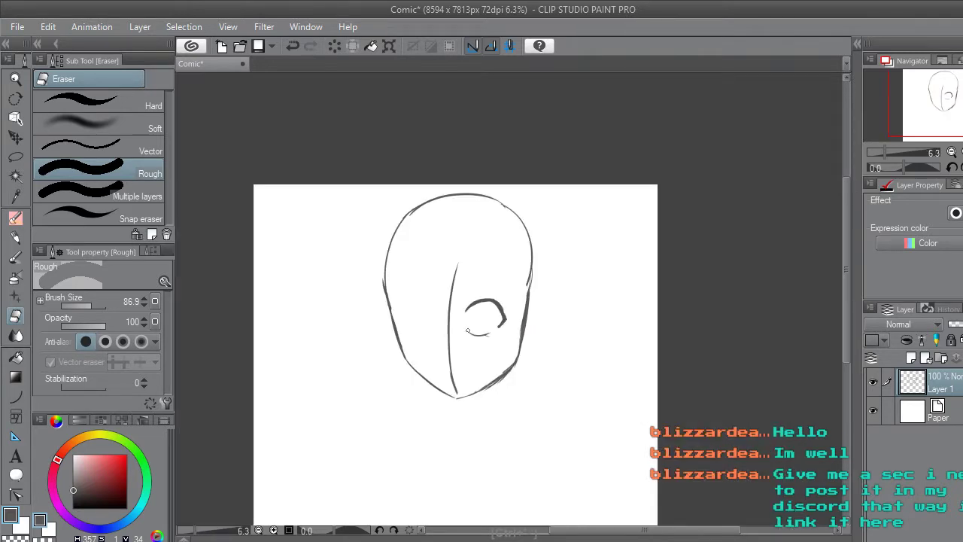
scroll(483, 338, up, 2)
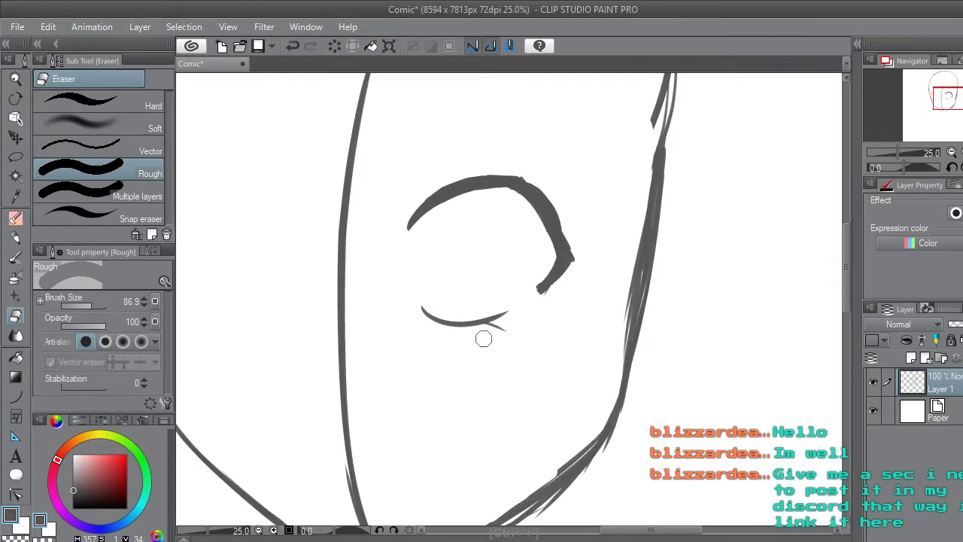
scroll(483, 338, down, 1)
scroll(479, 342, up, 1)
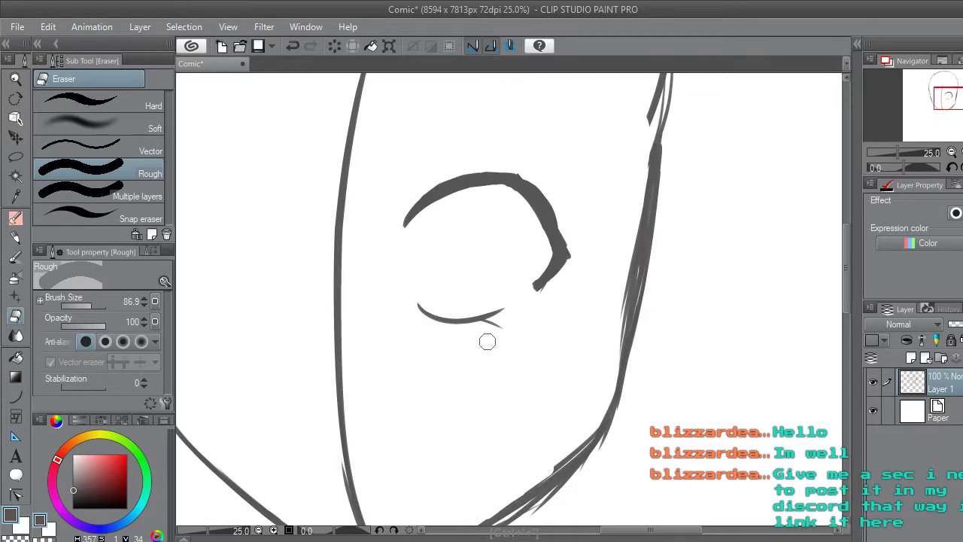
scroll(486, 339, up, 1)
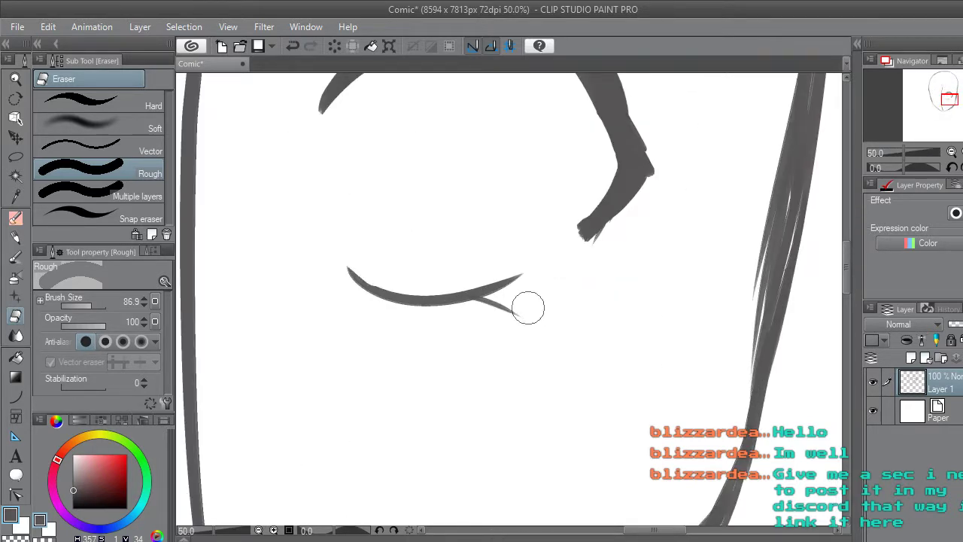
click(15, 157)
mouse_move(368, 322)
mouse_down()
mouse_move(411, 235)
mouse_move(508, 360)
mouse_move(363, 321)
mouse_up()
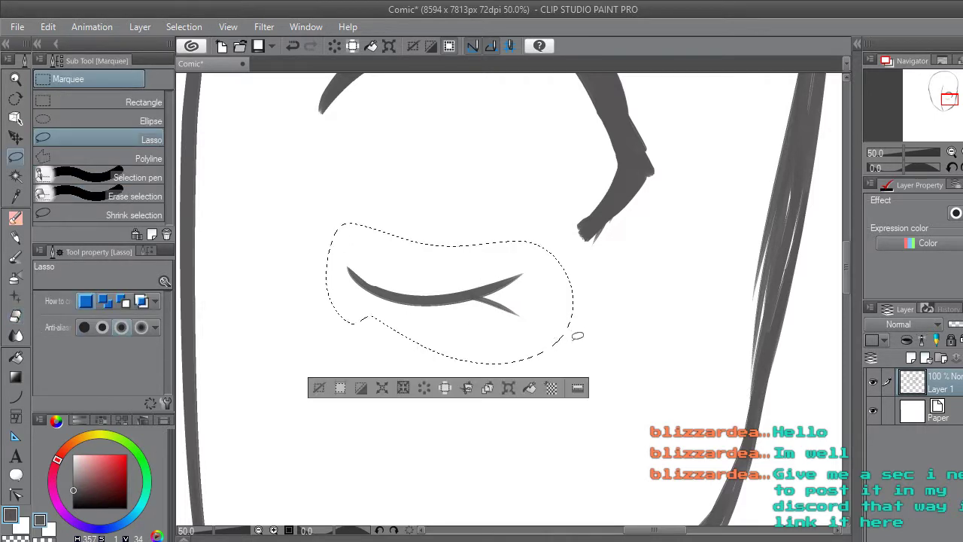
key(ctrl+t)
drag(591, 228, 595, 233)
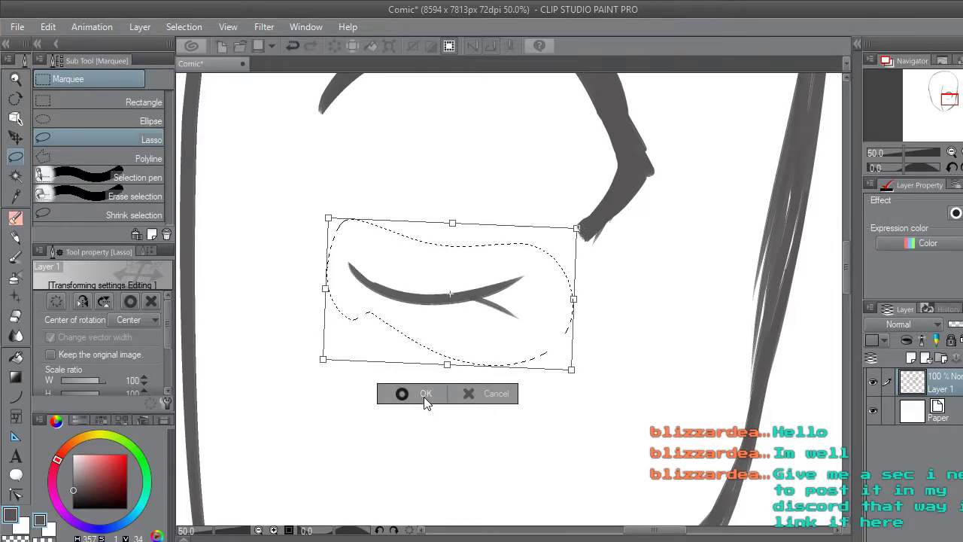
click(320, 391)
key(ctrl+minus)
key(ctrl+minus)
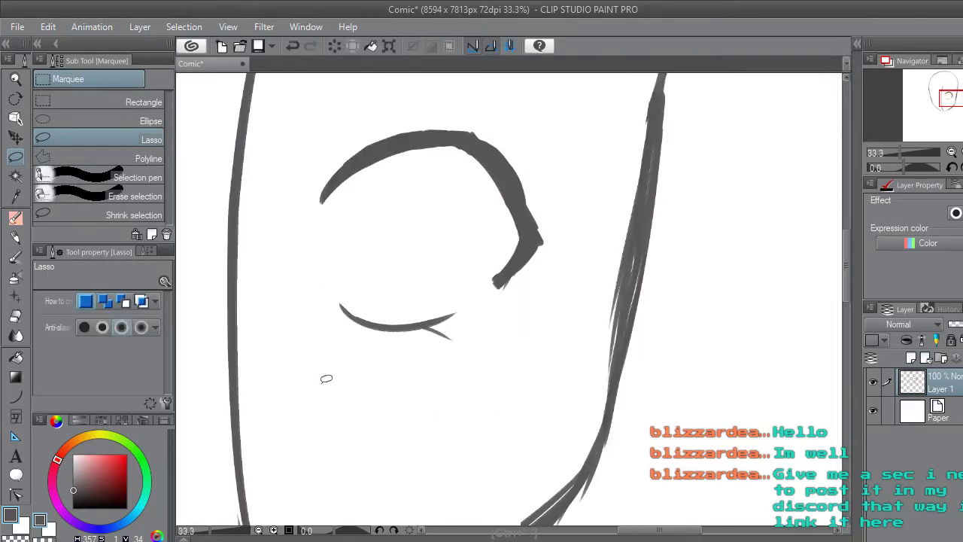
Smooth the underside of the upper lash line's arch with the Rough eraser.
scroll(326, 378, down, 4)
drag(636, 535, 602, 535)
scroll(424, 365, up, 4)
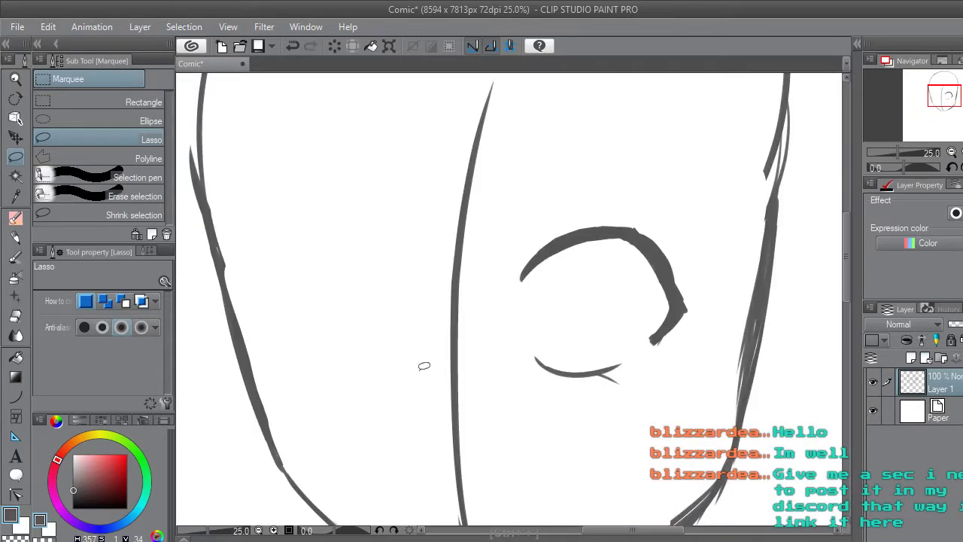
scroll(589, 256, up, 2)
click(23, 313)
mouse_move(564, 242)
mouse_down()
mouse_move(610, 231)
mouse_move(645, 234)
mouse_up()
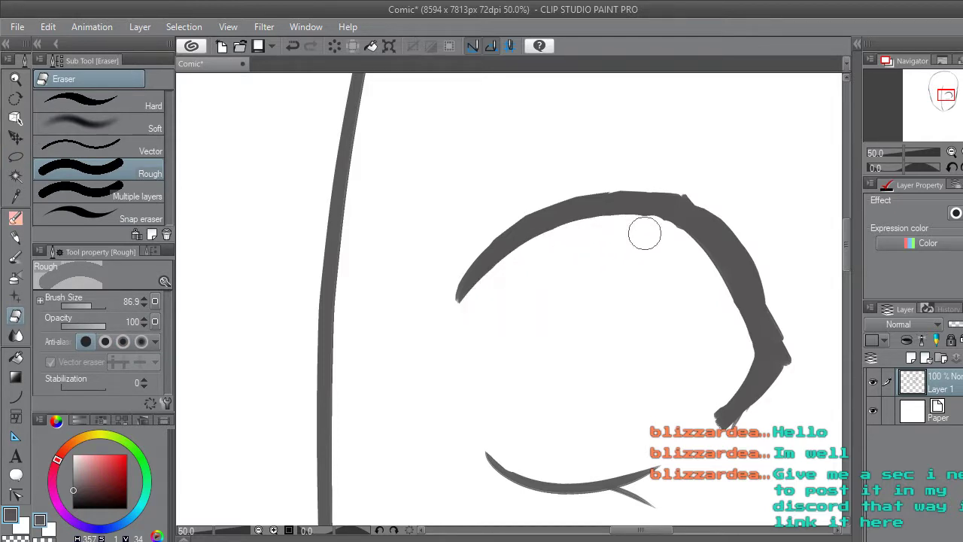
Thicken the top of the upper lash line's arch and round out its outer corner with the Neat pen.
scroll(659, 242, down, 4)
scroll(661, 241, down, 2)
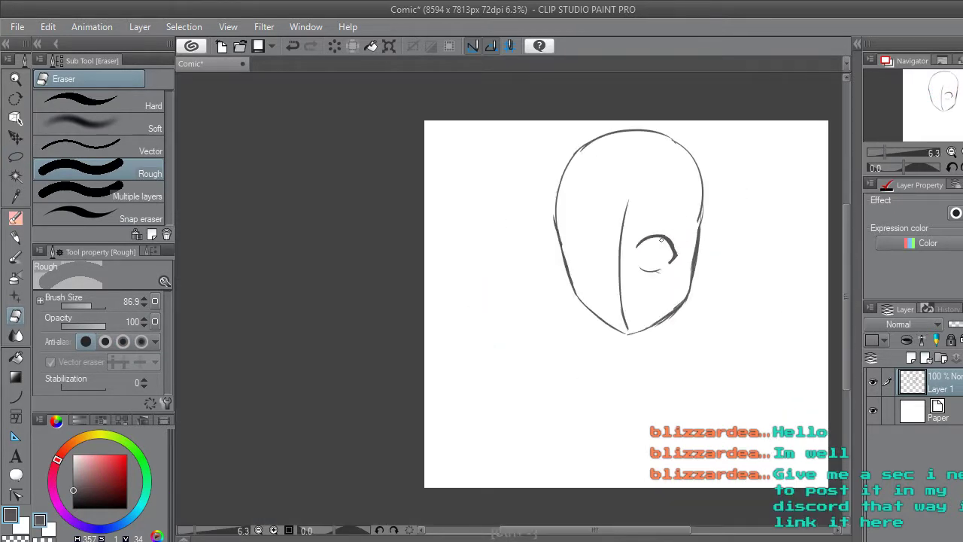
scroll(709, 214, up, 2)
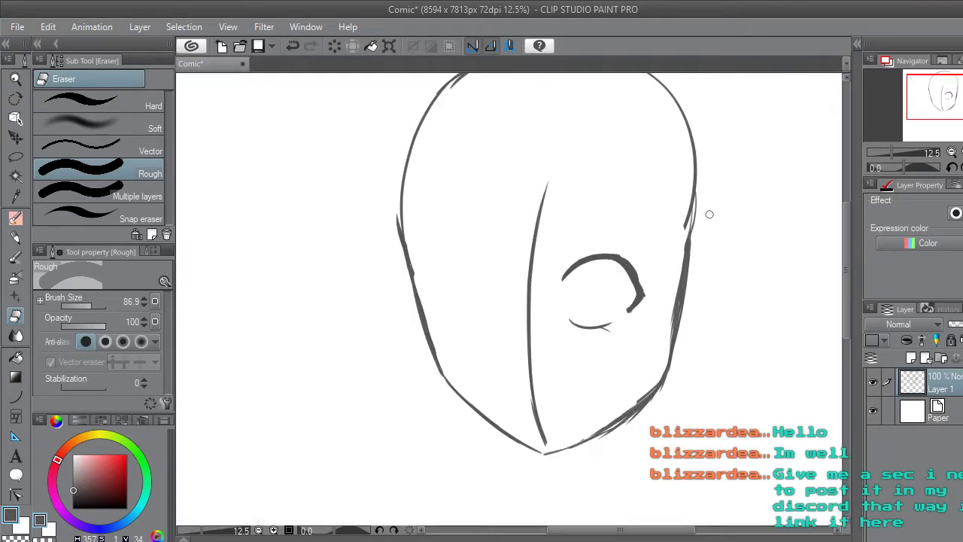
scroll(634, 269, up, 4)
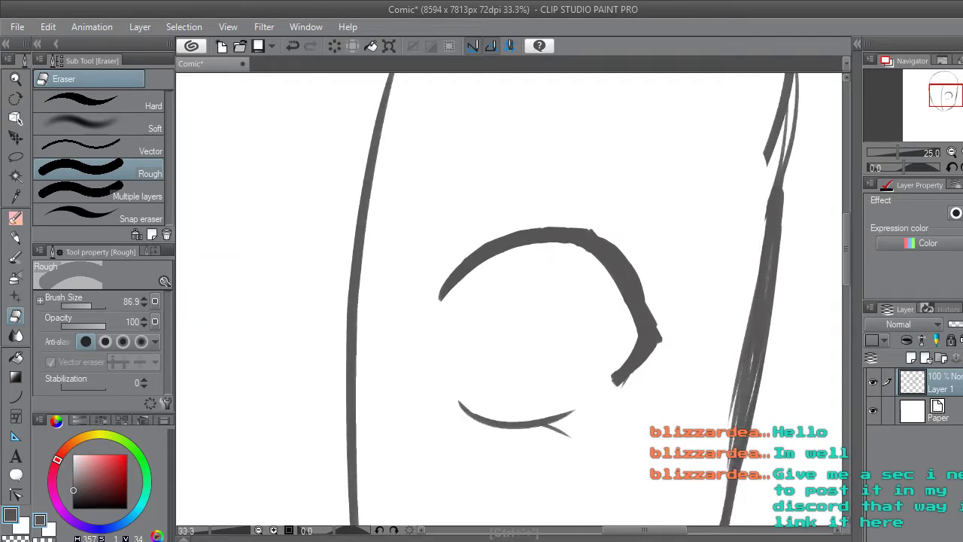
key(p)
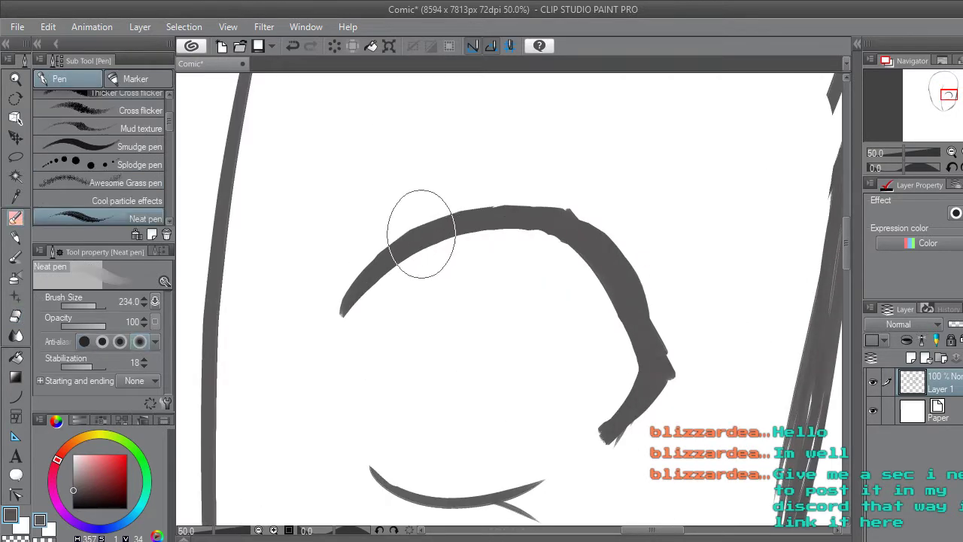
mouse_move(445, 221)
mouse_down()
mouse_move(525, 207)
mouse_move(445, 227)
mouse_move(485, 231)
mouse_up()
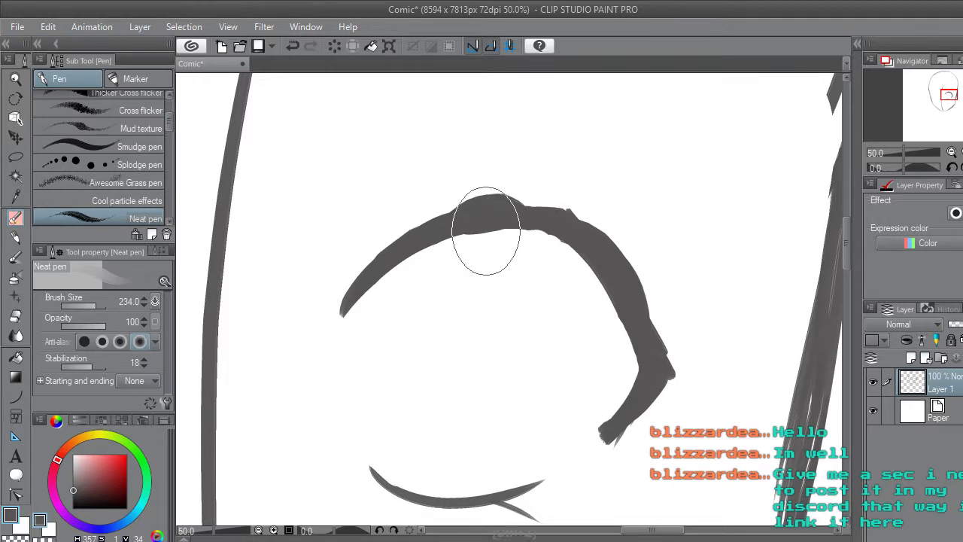
key(ctrl+z)
mouse_move(477, 212)
mouse_down()
mouse_move(549, 219)
mouse_move(433, 232)
mouse_move(569, 227)
mouse_move(524, 220)
mouse_move(612, 235)
mouse_up()
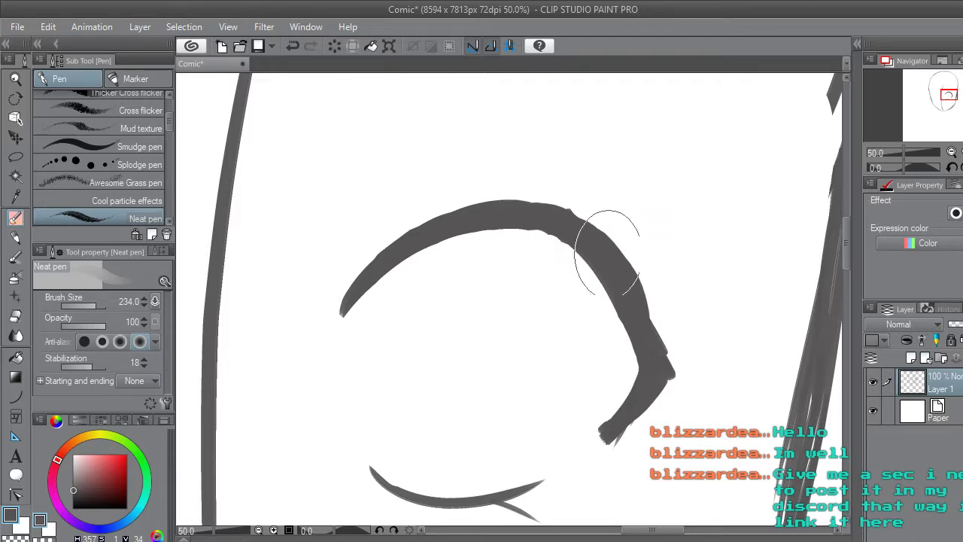
mouse_move(632, 294)
mouse_down()
mouse_move(664, 370)
mouse_move(632, 285)
mouse_move(668, 362)
mouse_move(642, 405)
mouse_move(666, 379)
mouse_move(622, 424)
mouse_move(660, 385)
mouse_move(646, 418)
mouse_up()
key(ctrl+minus)
key(ctrl+minus)
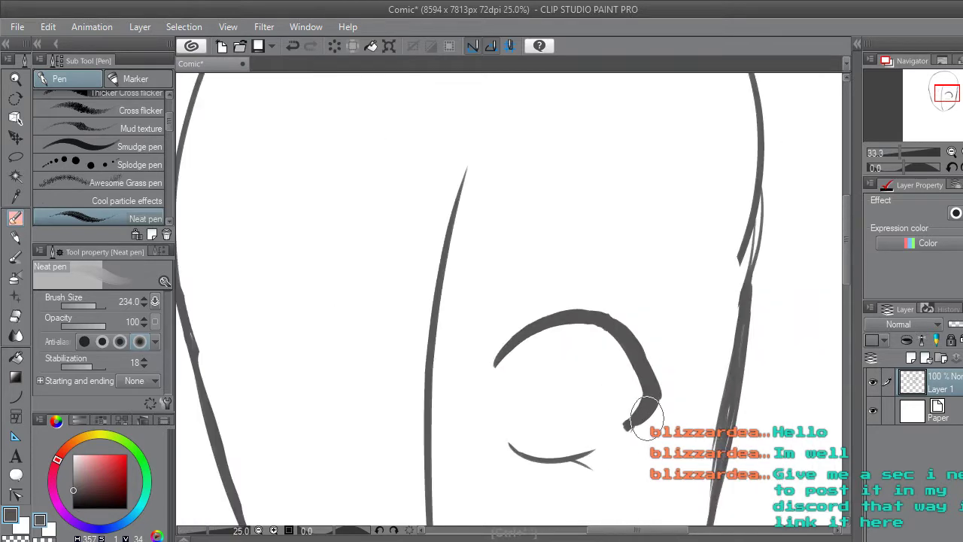
Sharpen the lash line's outer corner and thin its short lower tail to a tapered tip with the Rough eraser.
scroll(646, 413, down, 4)
scroll(694, 470, up, 5)
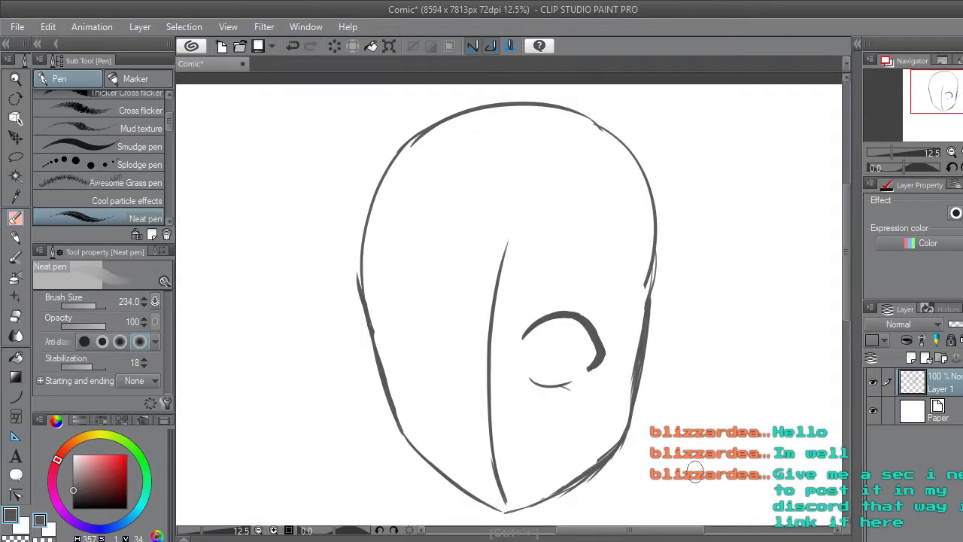
scroll(830, 324, up, 3)
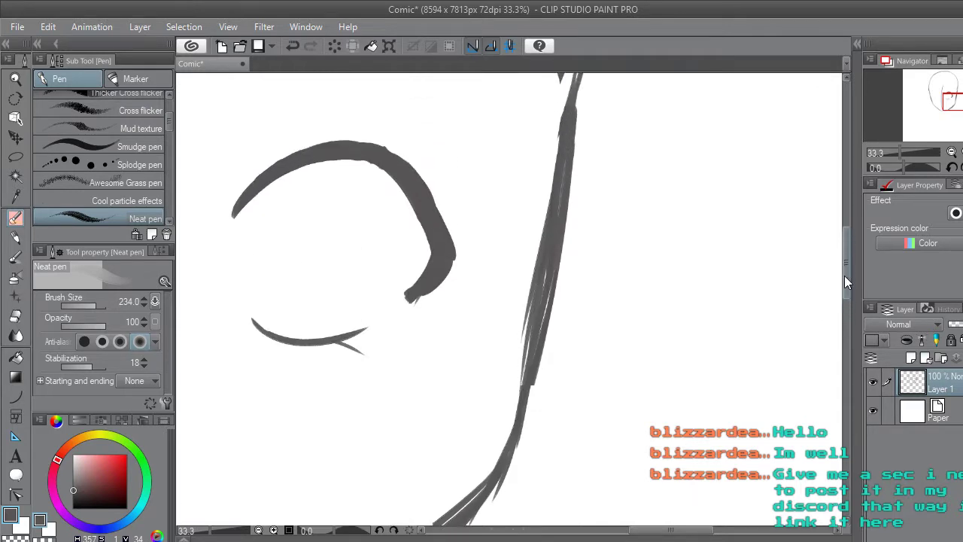
scroll(405, 231, up, 1)
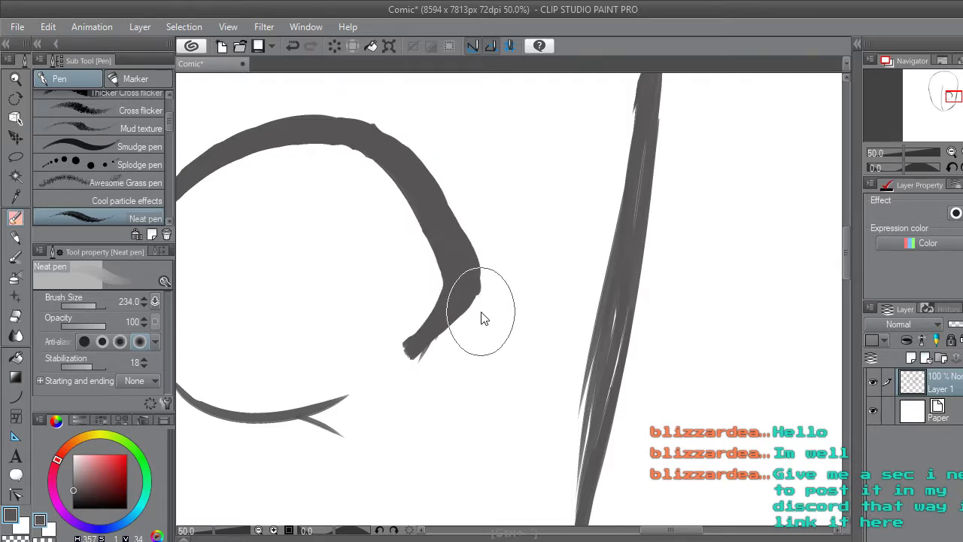
scroll(480, 310, down, 4)
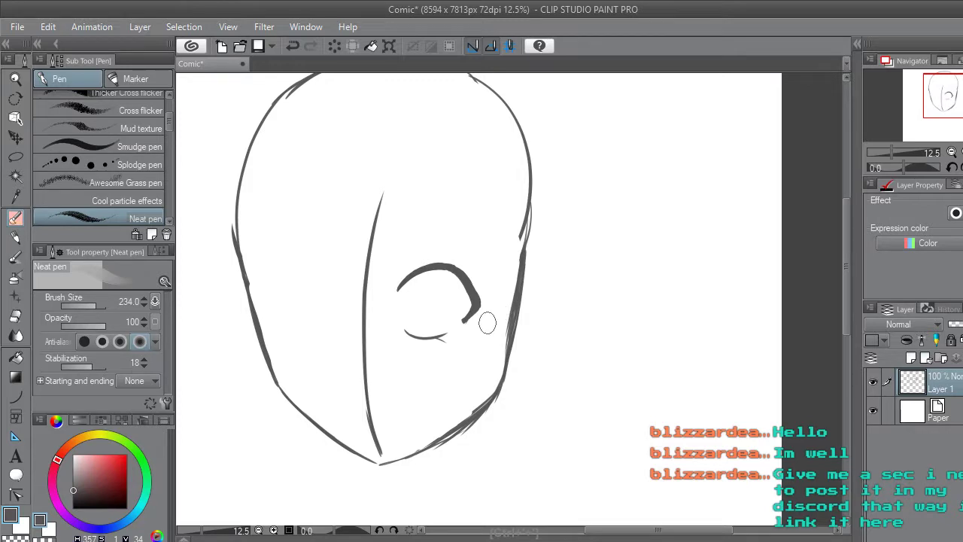
scroll(487, 322, up, 4)
click(16, 317)
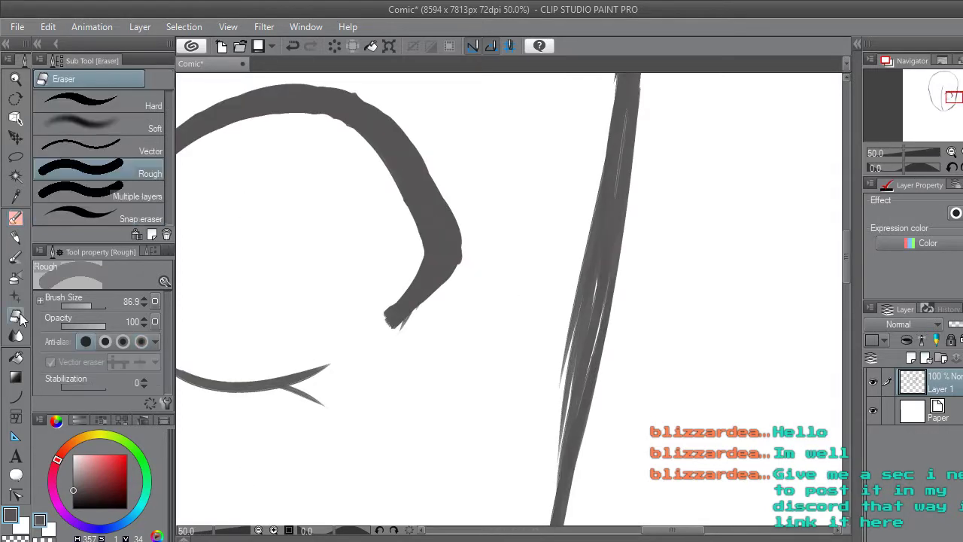
mouse_move(476, 240)
mouse_down()
mouse_move(430, 142)
mouse_move(449, 164)
mouse_move(460, 288)
mouse_move(440, 305)
mouse_move(473, 279)
mouse_move(402, 337)
mouse_up()
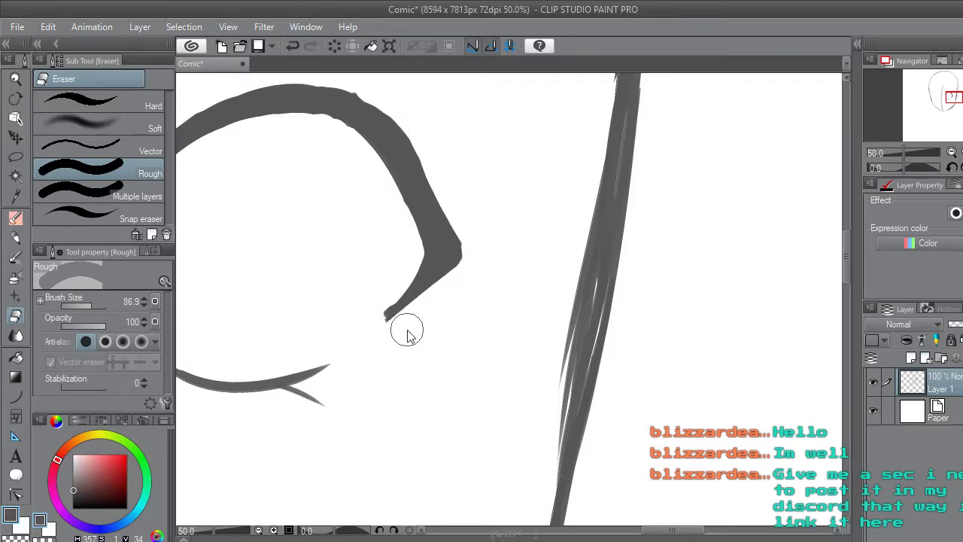
scroll(406, 335, down, 2)
drag(709, 528, 673, 528)
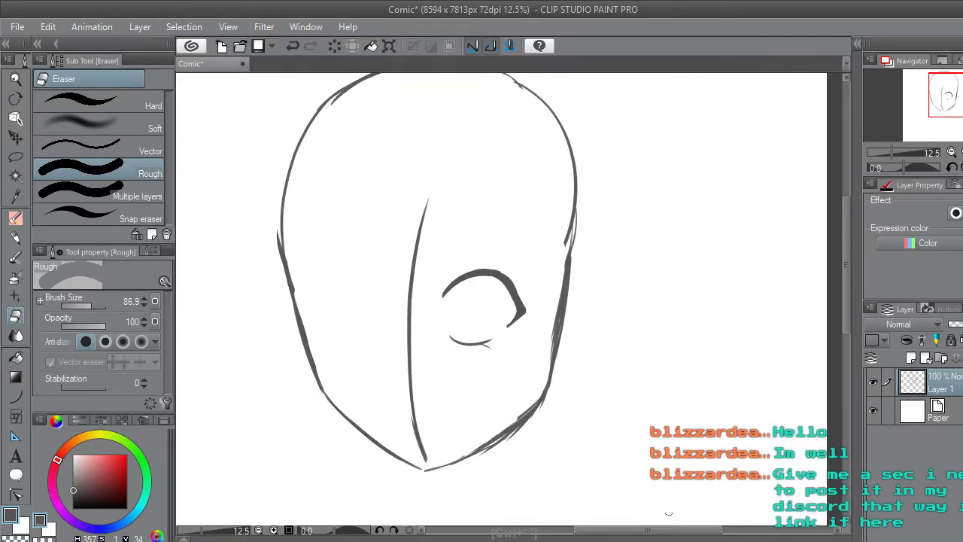
Shave the inner edge of the lash line's outer curve into a smoother arc with the Rough eraser.
scroll(519, 288, up, 4)
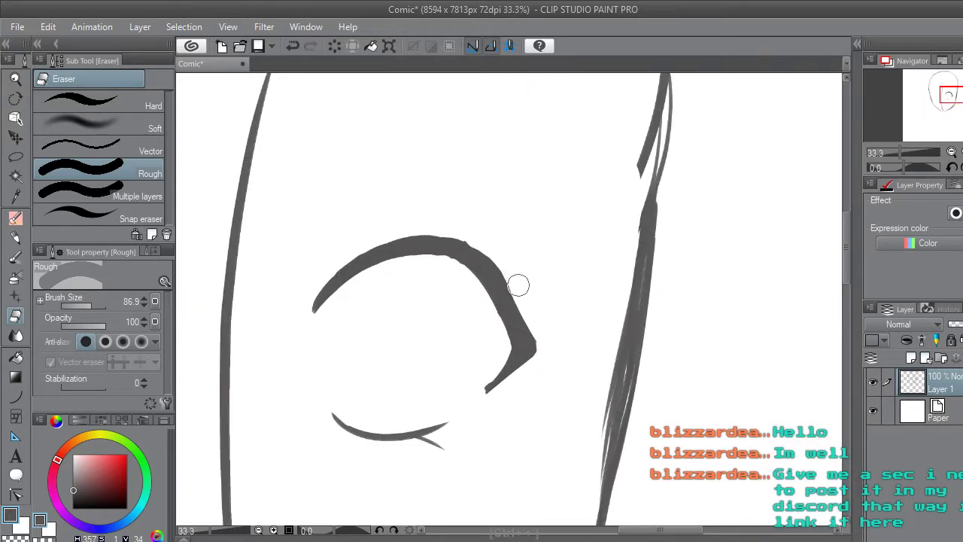
scroll(513, 315, up, 1)
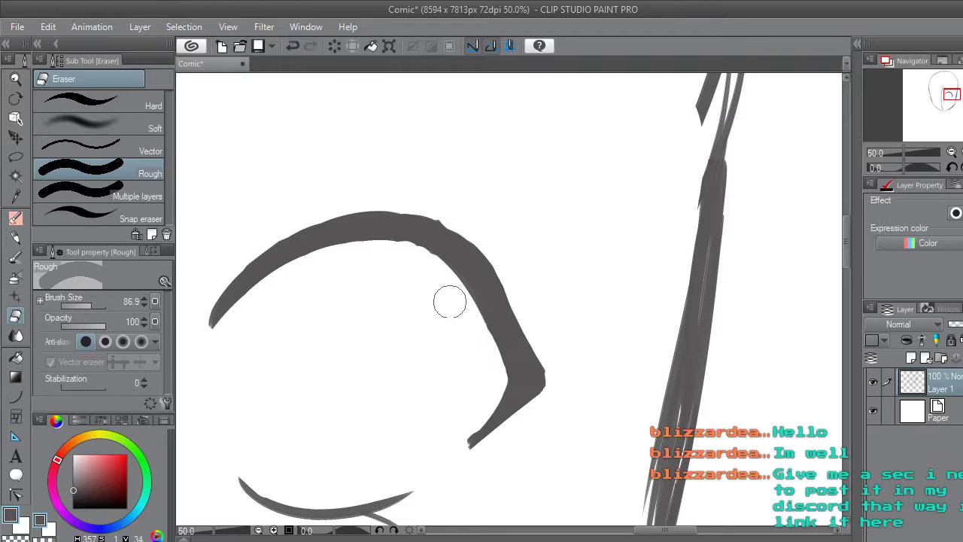
drag(451, 291, 483, 350)
drag(435, 275, 473, 329)
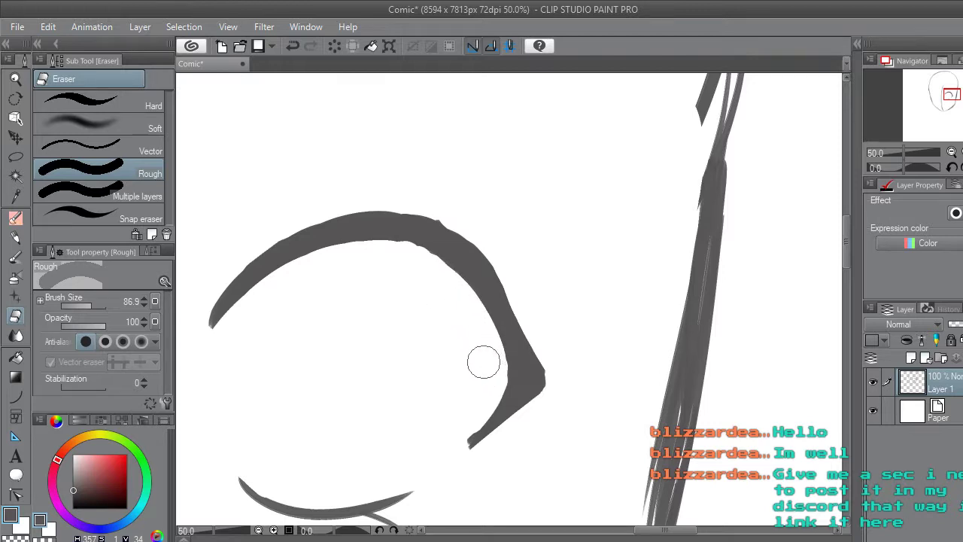
Examine the eye's shape and placement within the face outline, both close up and against the whole head.
scroll(484, 367, down, 2)
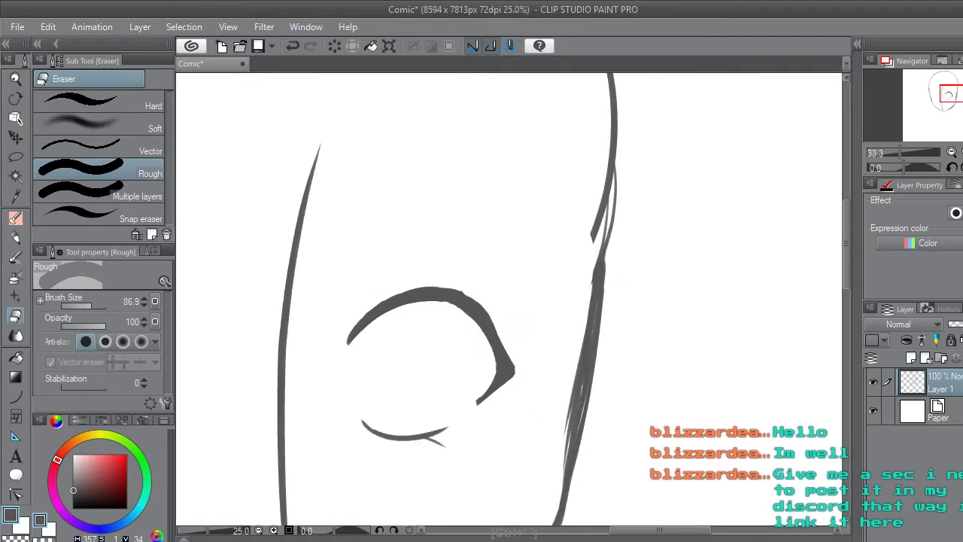
scroll(540, 346, down, 2)
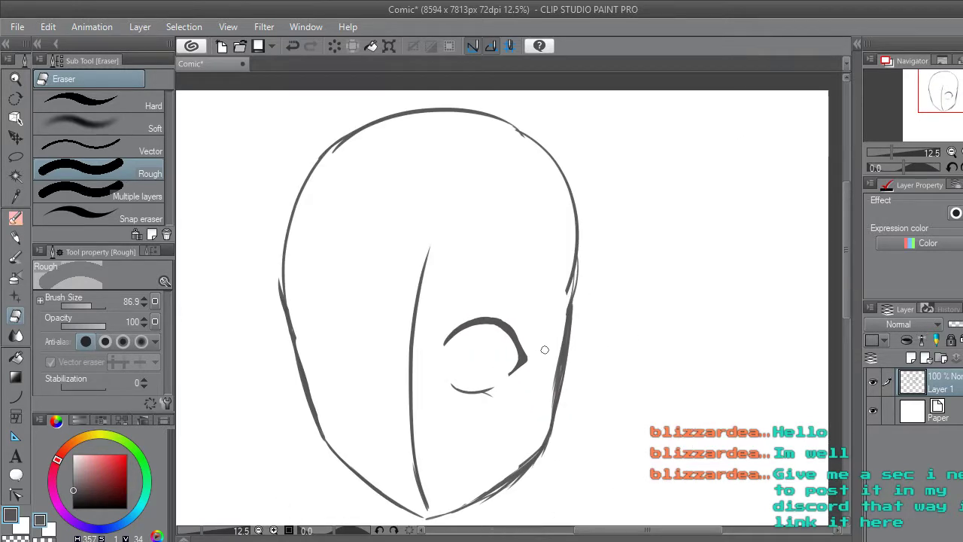
scroll(545, 348, up, 4)
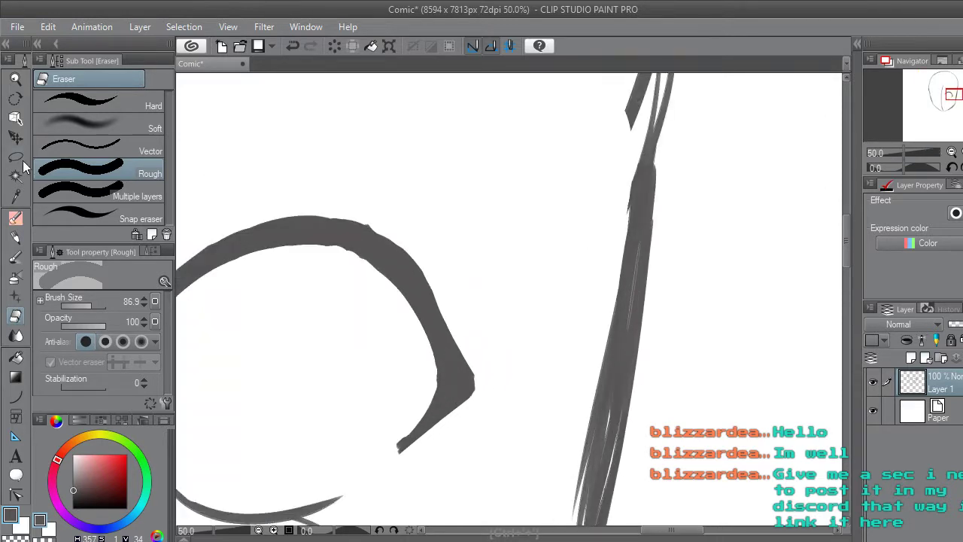
click(15, 156)
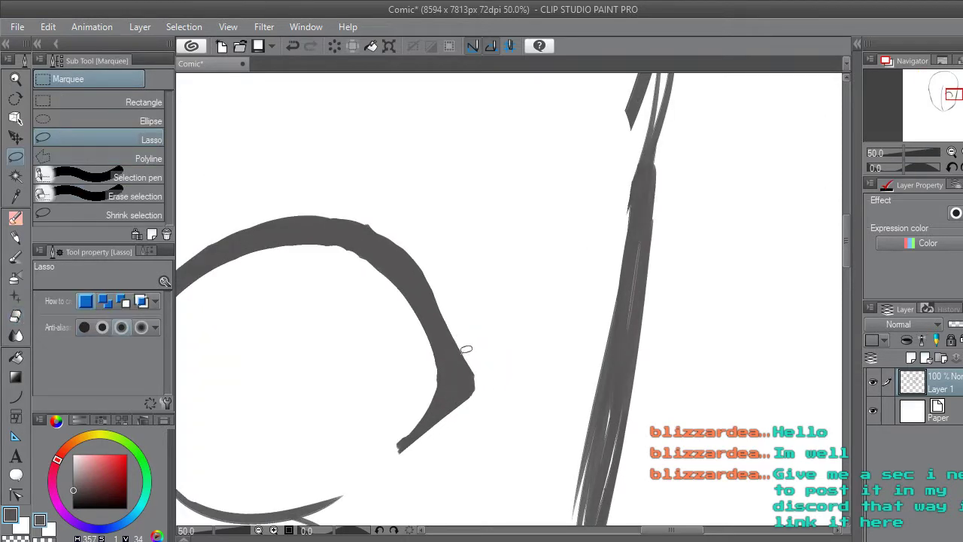
click(15, 218)
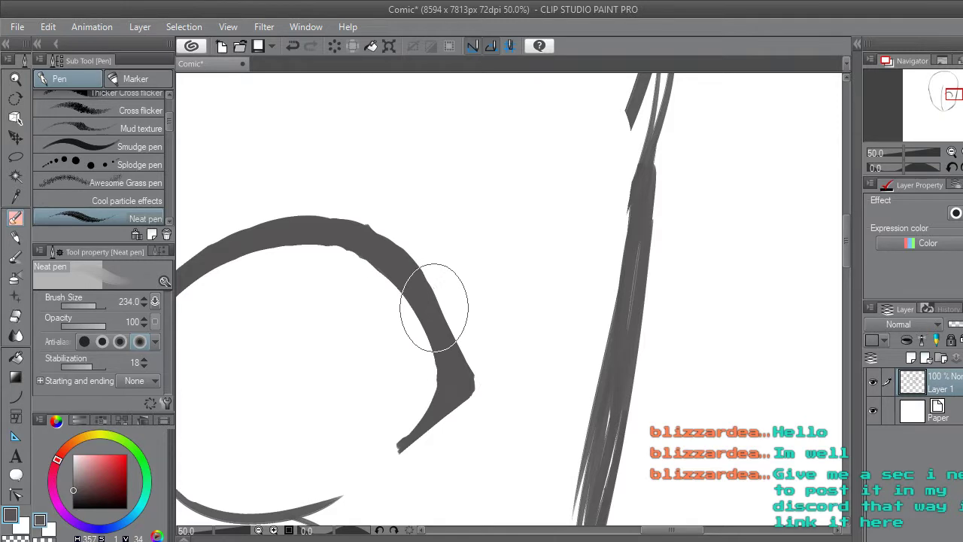
scroll(433, 307, down, 2)
drag(677, 532, 643, 539)
scroll(523, 320, down, 1)
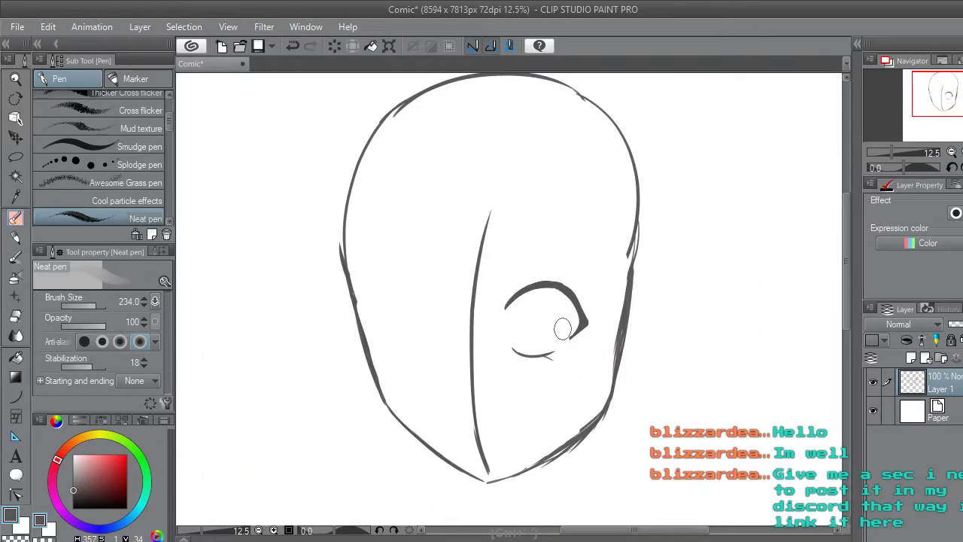
scroll(526, 381, up, 1)
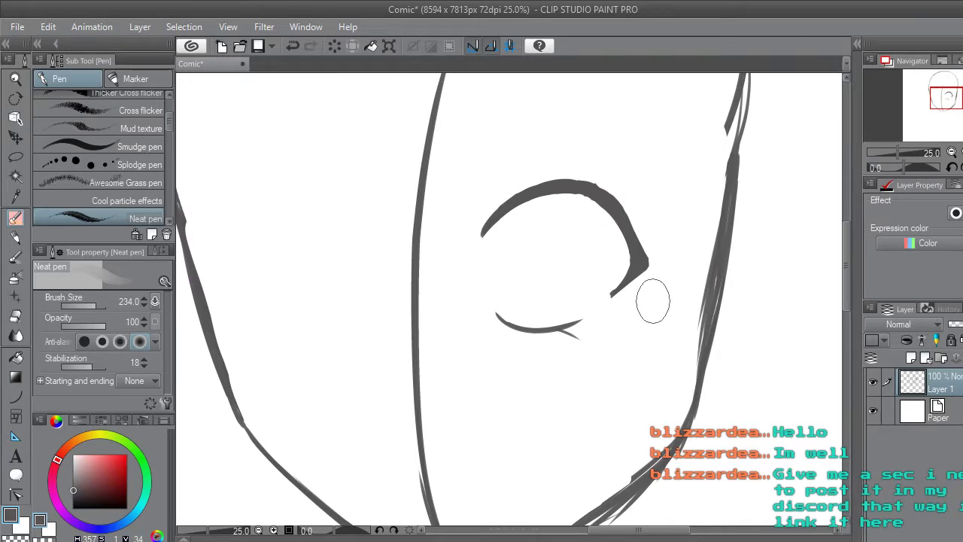
drag(844, 285, 844, 276)
key(ctrl+minus)
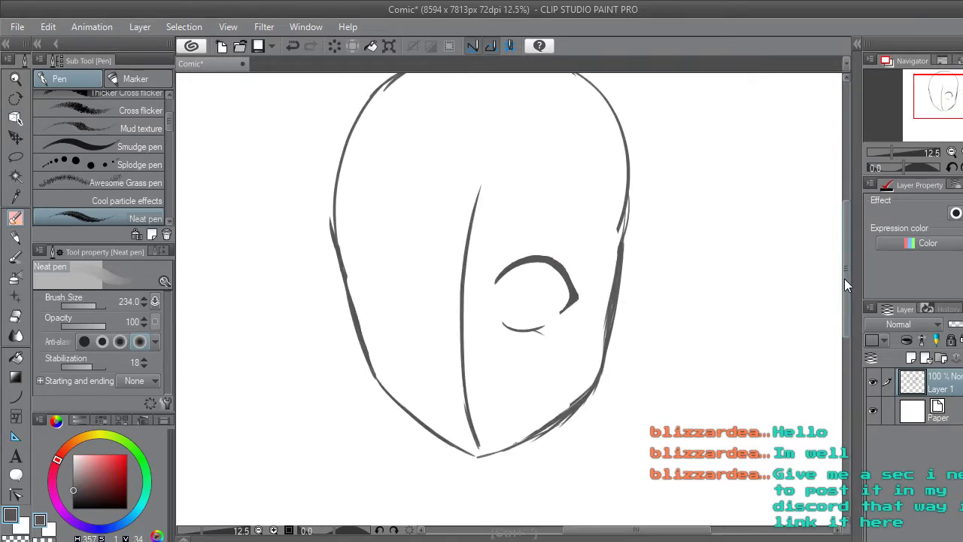
Try a curved horizontal guideline across the face's vertical centre line at eye level with the Neat pen.
key(ctrl+plus)
scroll(843, 276, down, 1)
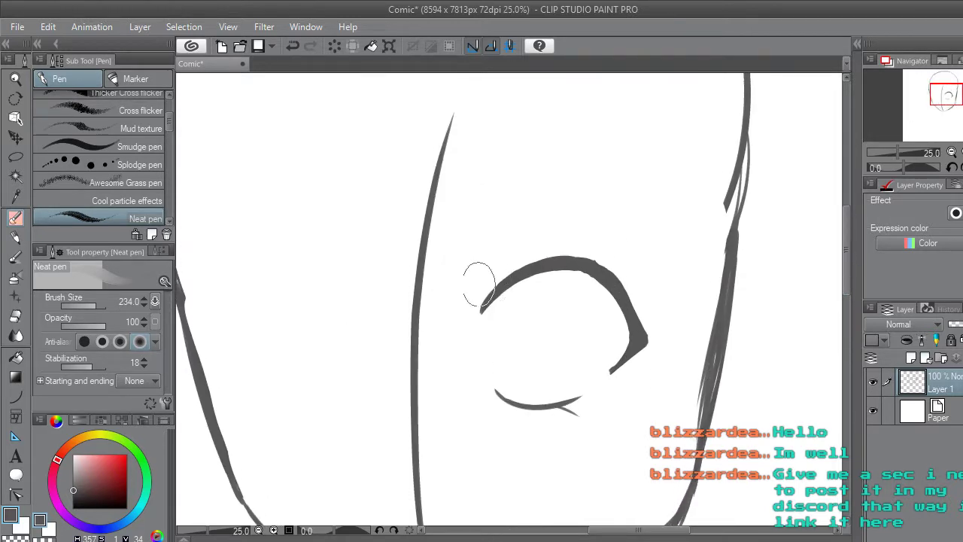
drag(485, 280, 283, 235)
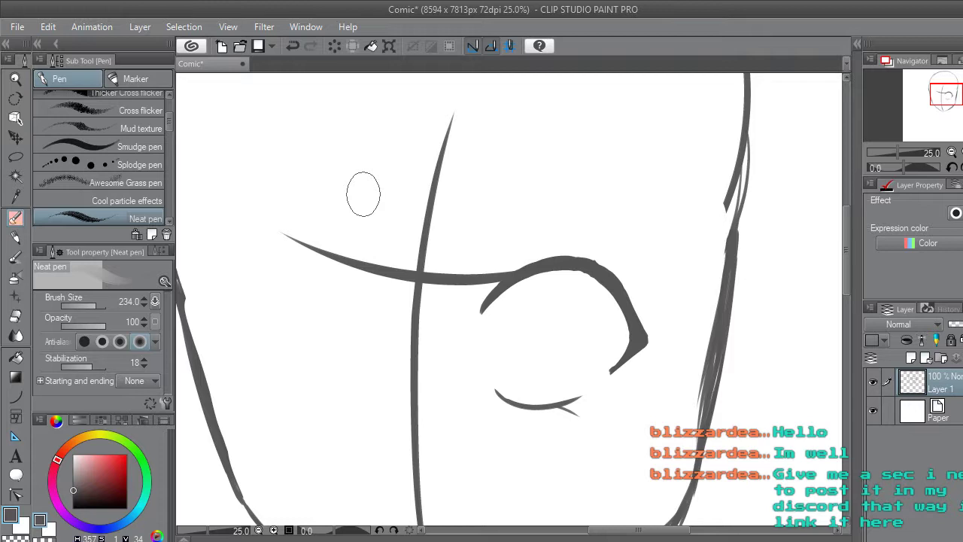
key(ctrl+z)
drag(345, 332, 533, 340)
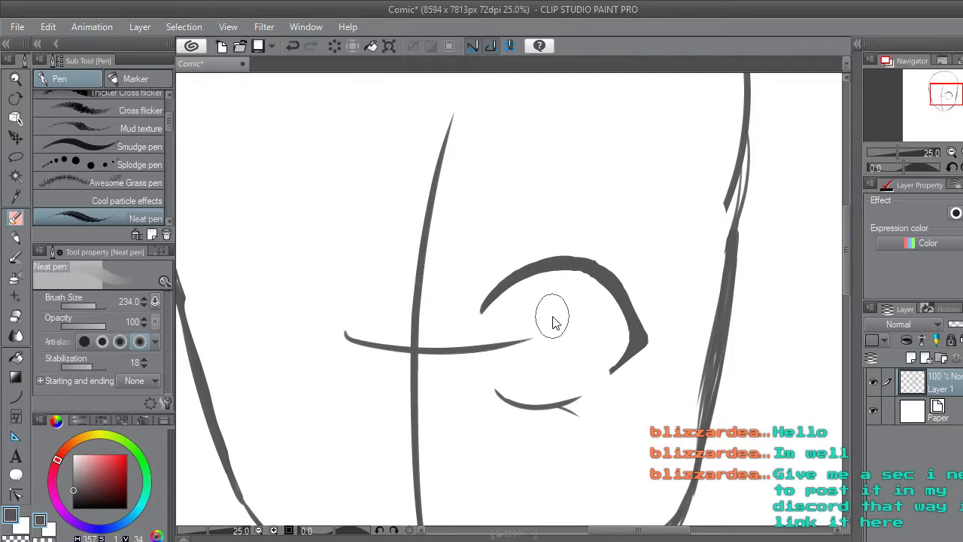
scroll(552, 321, down, 6)
scroll(571, 325, up, 6)
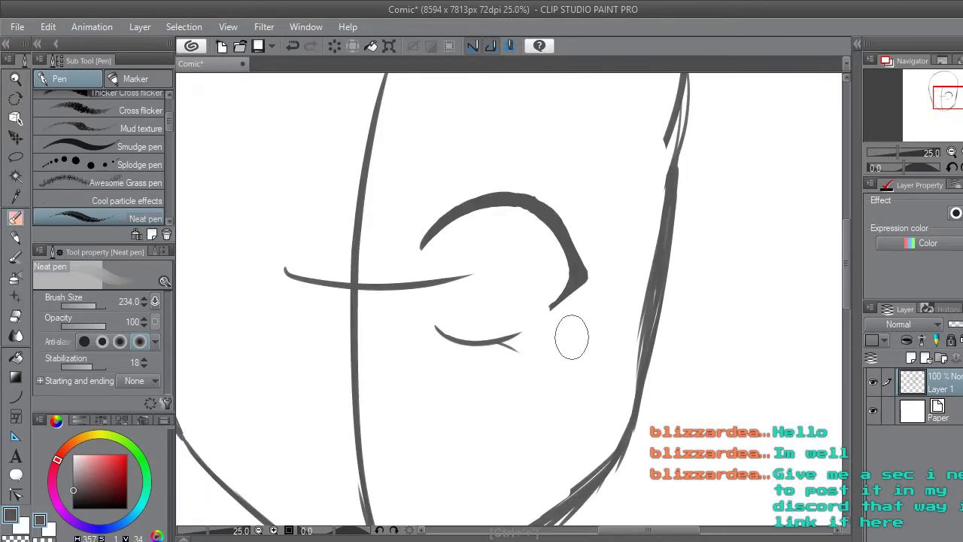
drag(654, 535, 653, 530)
key(ctrl+minus)
key(ctrl+minus)
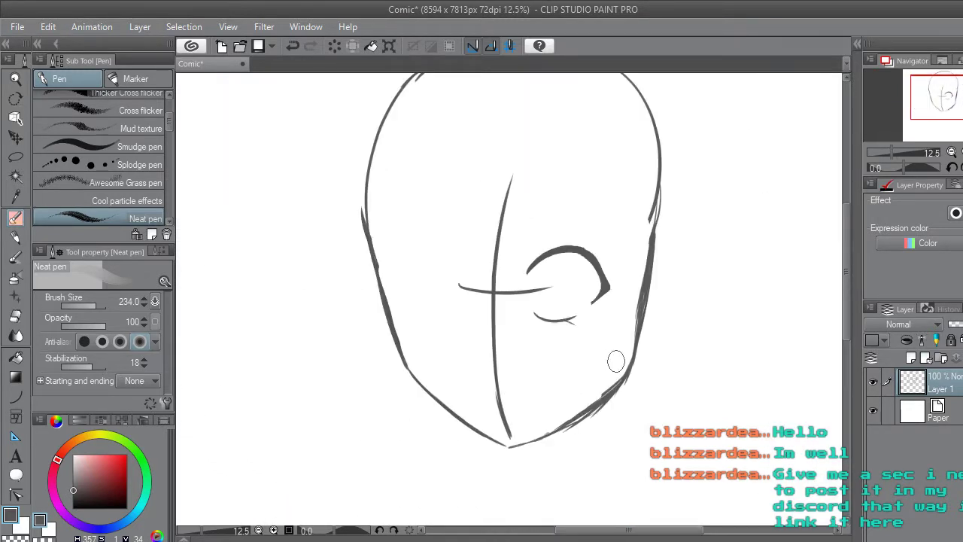
key(m)
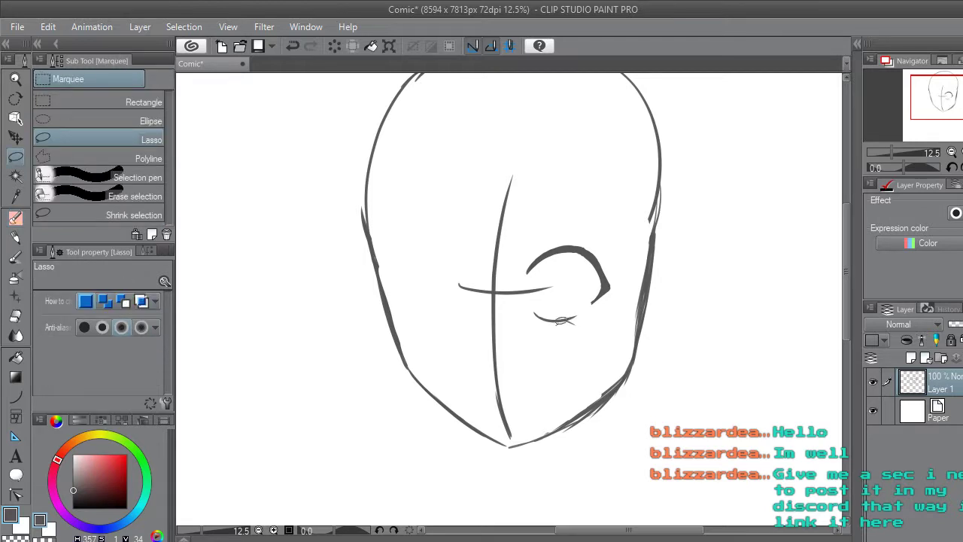
key(ctrl+z)
Lasso the whole eye, scale it up slightly, and shift it a little lower and outward on the face.
mouse_move(543, 335)
mouse_down()
mouse_move(603, 223)
mouse_move(625, 300)
mouse_move(534, 352)
mouse_up()
click(634, 383)
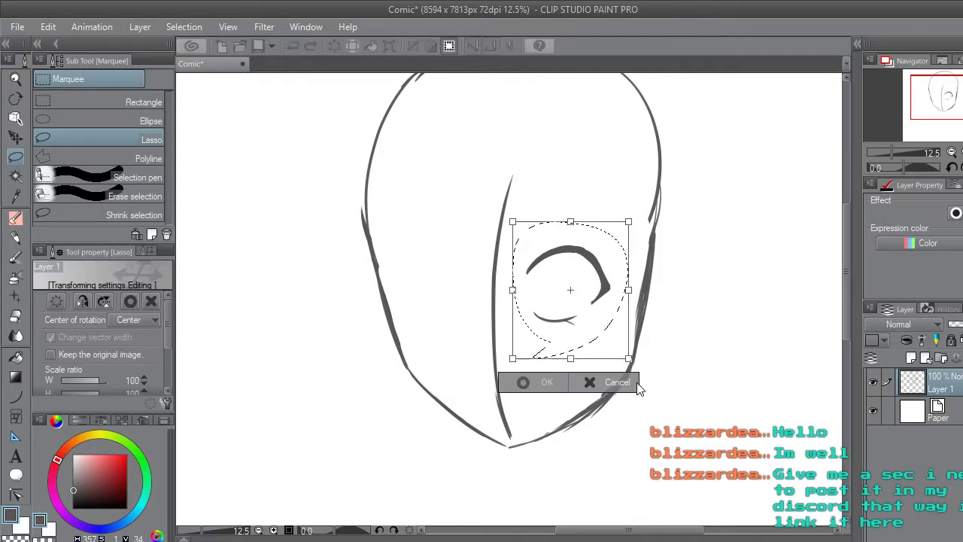
mouse_move(629, 222)
mouse_down()
mouse_move(648, 206)
mouse_move(639, 210)
mouse_up()
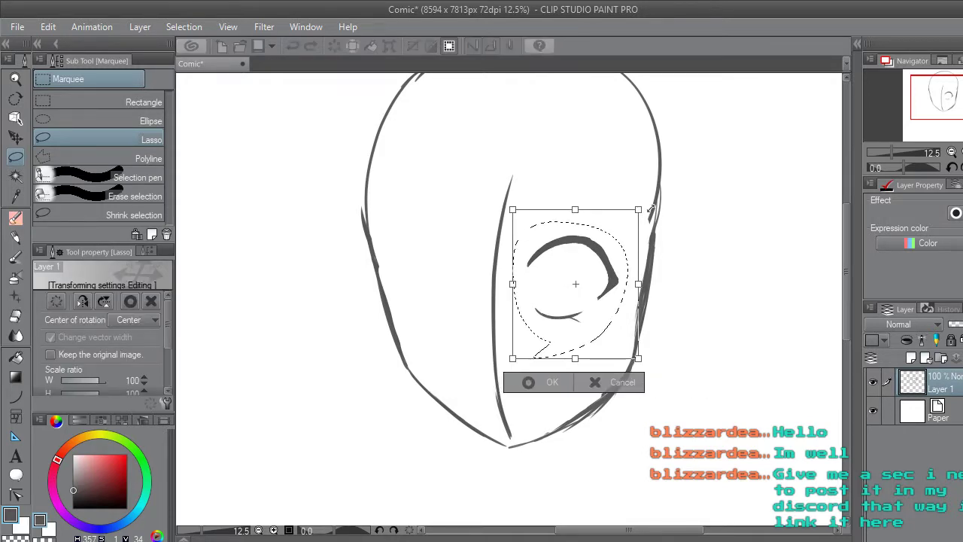
drag(613, 283, 616, 290)
click(545, 388)
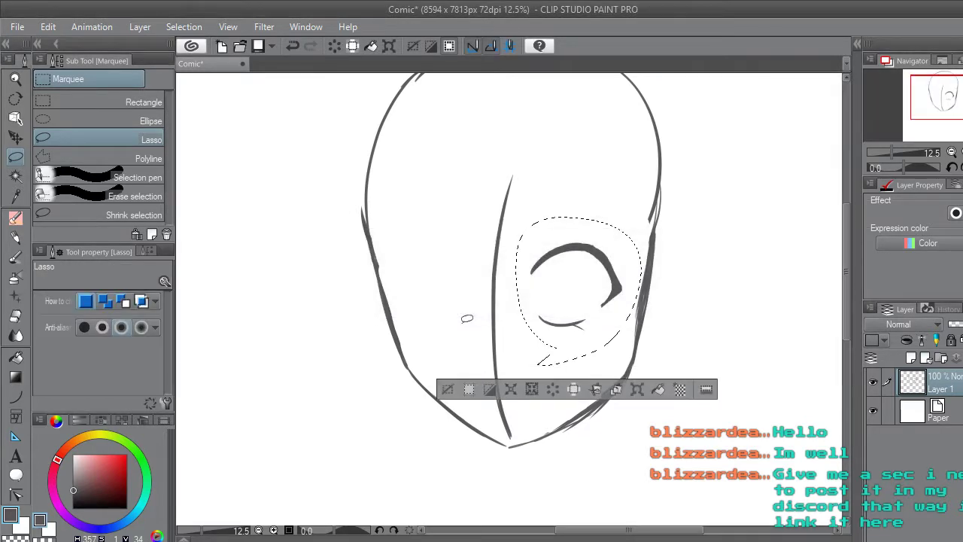
click(449, 390)
key(ctrl+minus)
key(ctrl+plus)
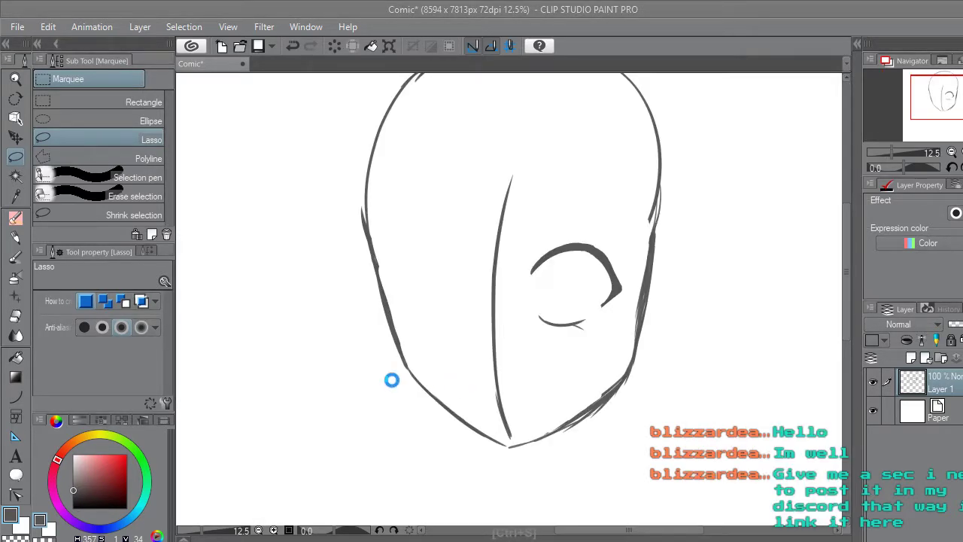
Save the drawing as Suzuki in CLIP STUDIO FORMAT in the Work folder.
key(ctrl+s)
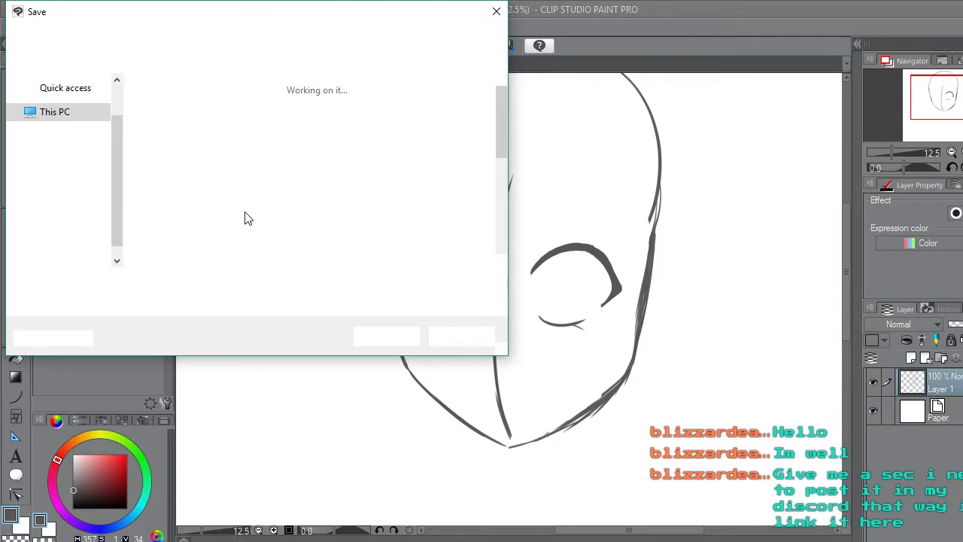
key(BackSpace)
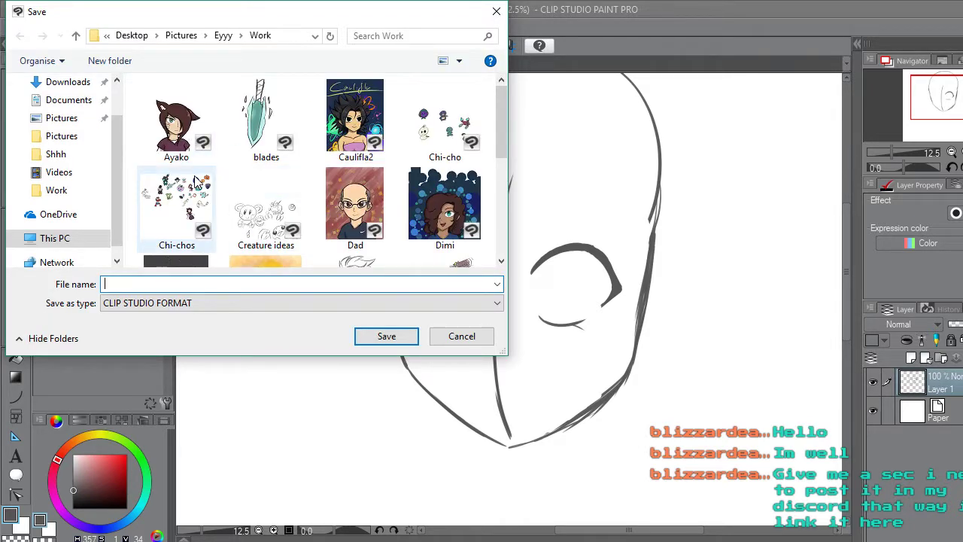
text(Gir)
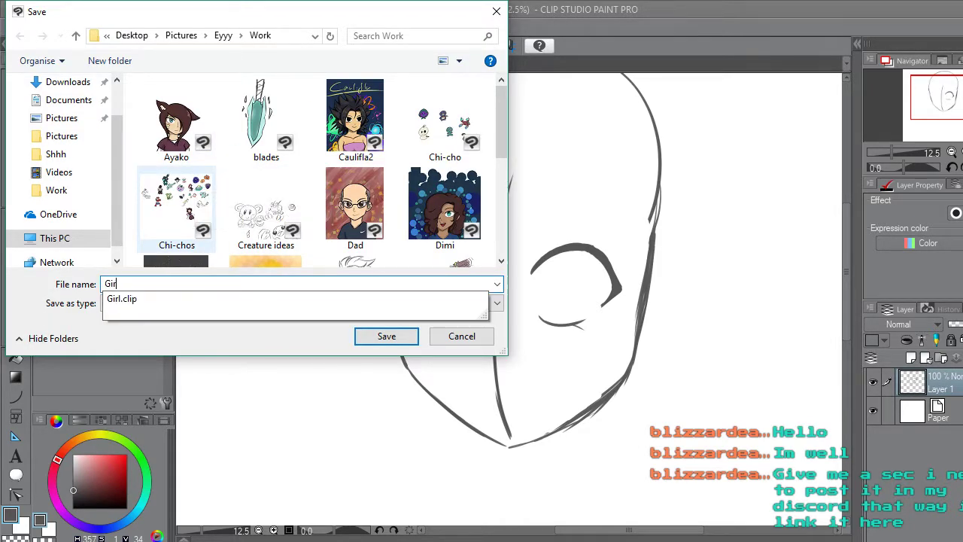
key(BackSpace)
key(BackSpace)
key(BackSpace)
key(BackSpace)
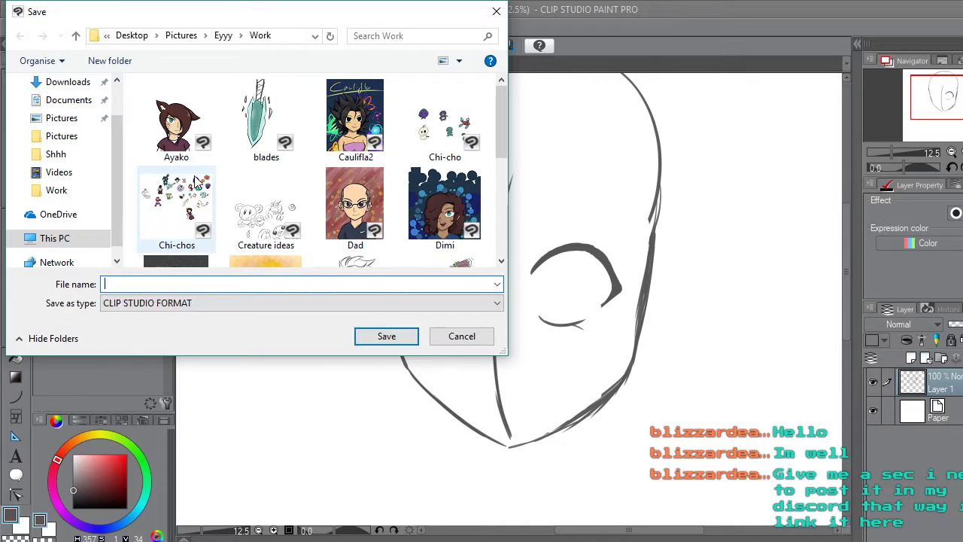
text(Suzuki)
key(Return)
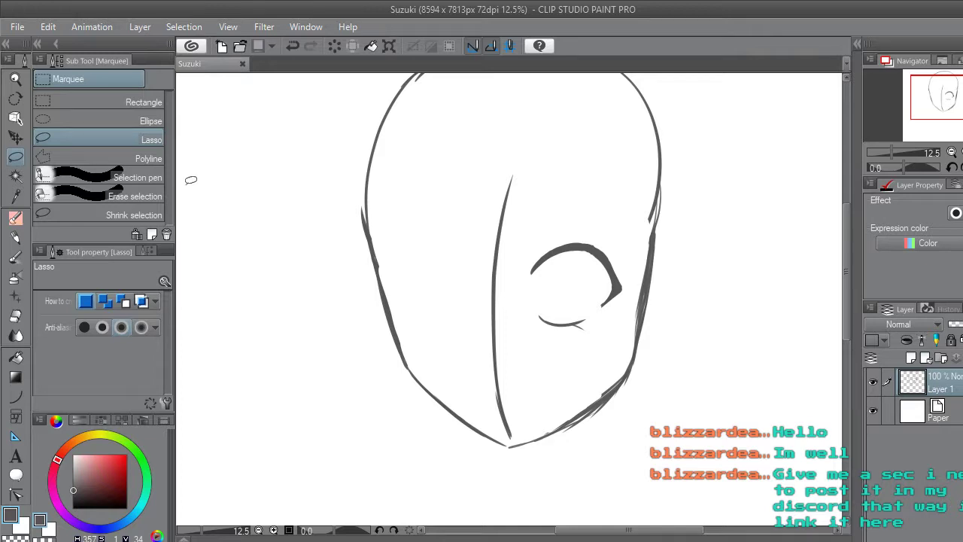
Lasso the lower lid line and rotate it slightly counterclockwise so its outer end sits higher.
scroll(191, 180, down, 2)
scroll(340, 226, up, 5)
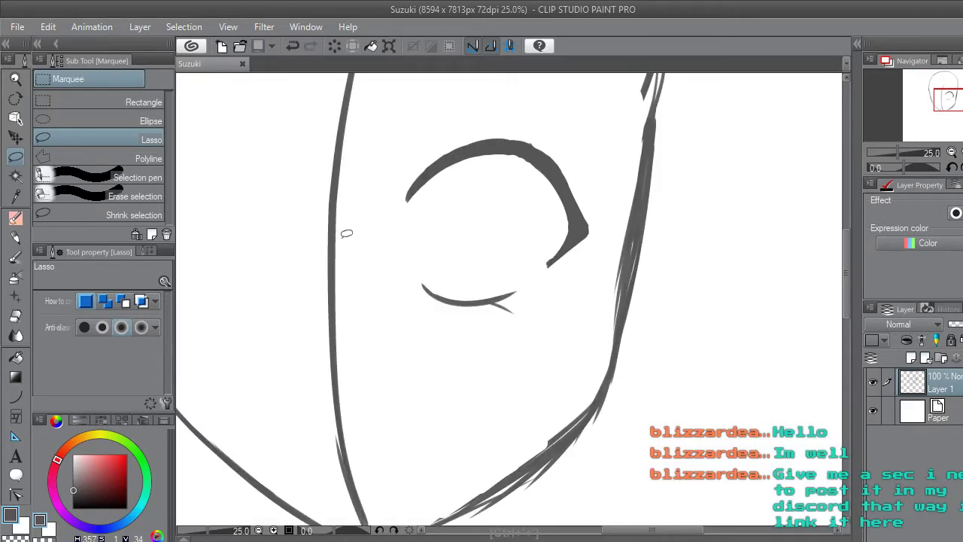
mouse_move(457, 332)
mouse_down()
mouse_move(439, 283)
mouse_move(594, 301)
mouse_move(554, 363)
mouse_move(456, 331)
mouse_up()
click(585, 391)
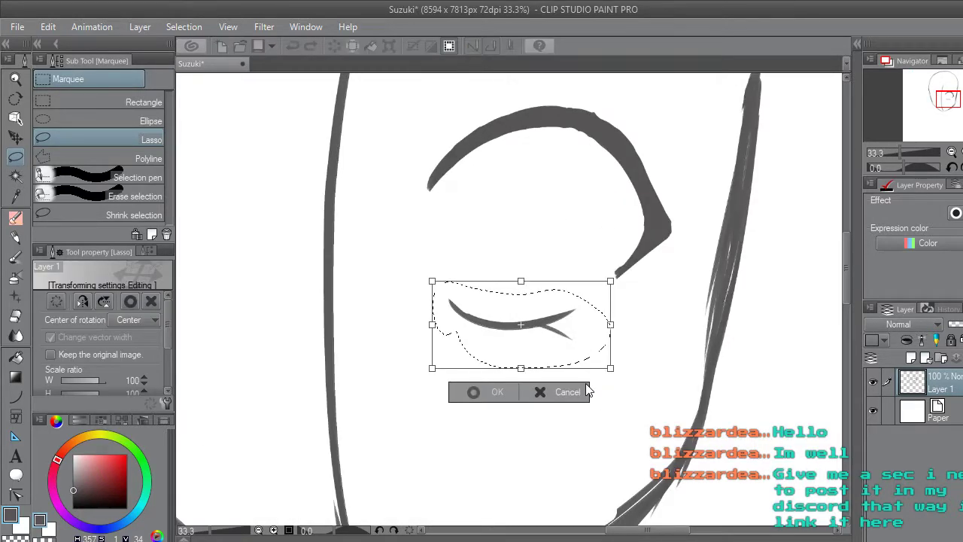
drag(424, 274, 416, 270)
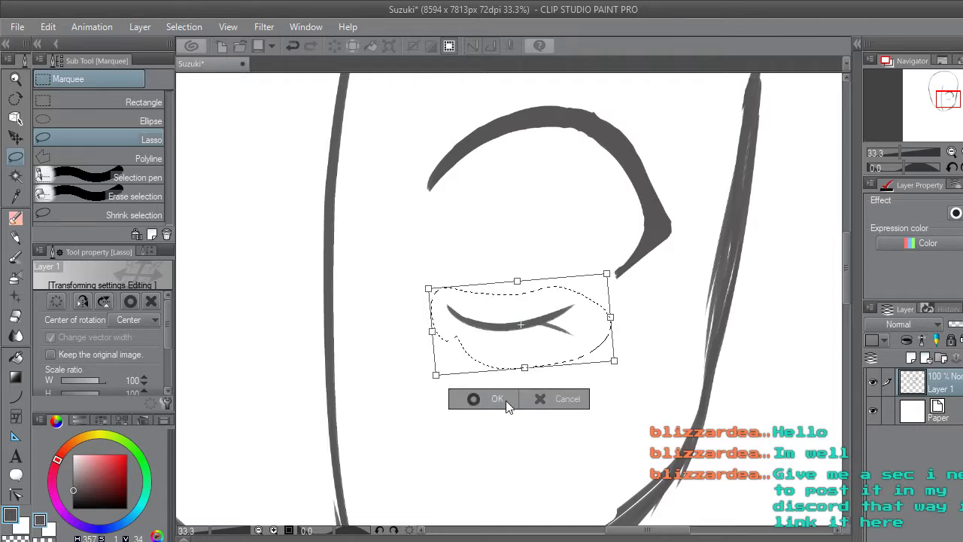
click(484, 392)
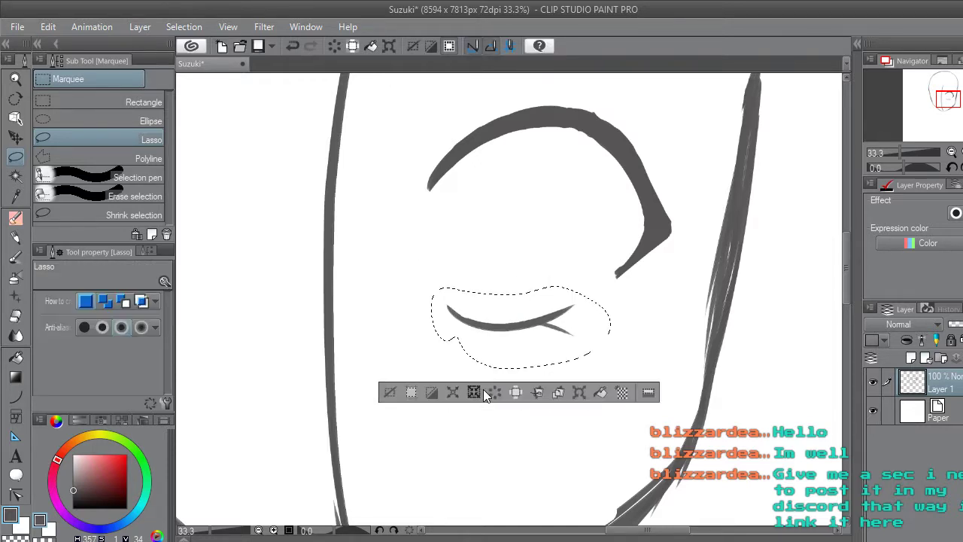
click(397, 375)
scroll(396, 375, down, 5)
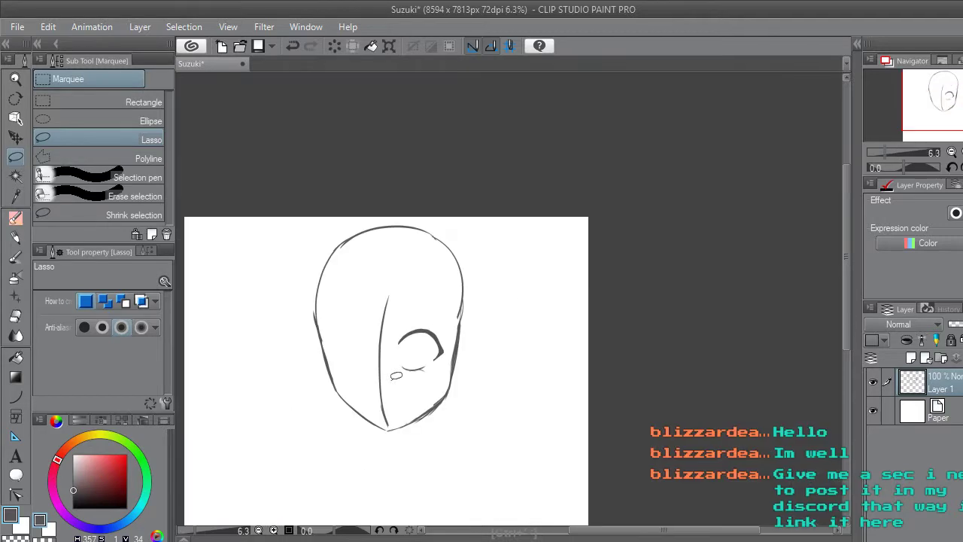
Lasso the lower lid again and nudge it slightly toward the outer corner of the eye.
scroll(397, 376, up, 5)
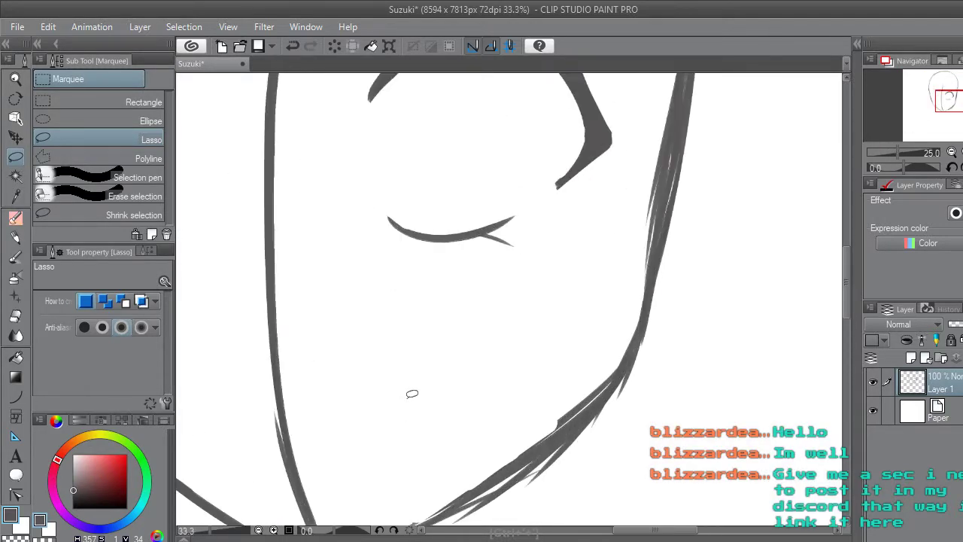
mouse_move(411, 255)
mouse_down()
mouse_move(509, 186)
mouse_move(486, 275)
mouse_up()
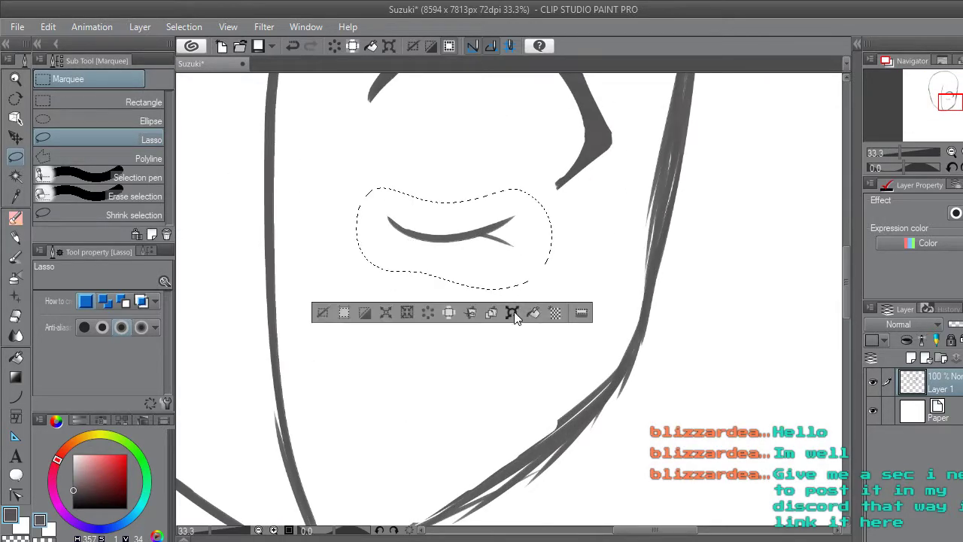
key(ctrl+t)
drag(494, 231, 500, 231)
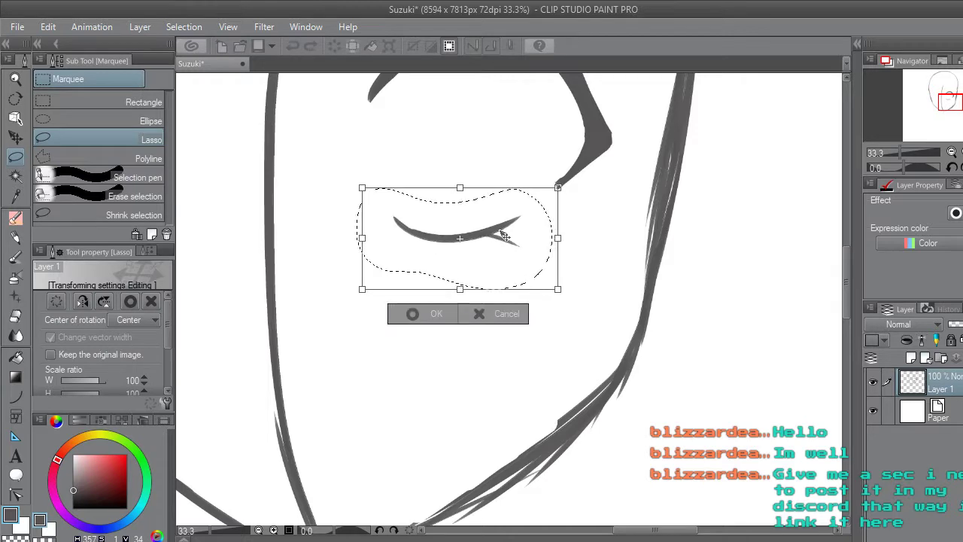
click(418, 313)
click(430, 311)
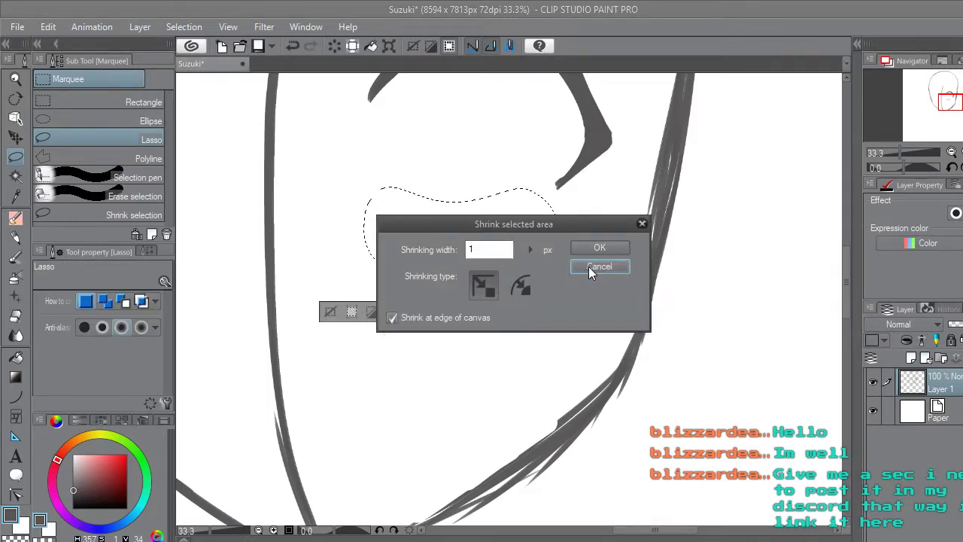
click(600, 269)
click(331, 313)
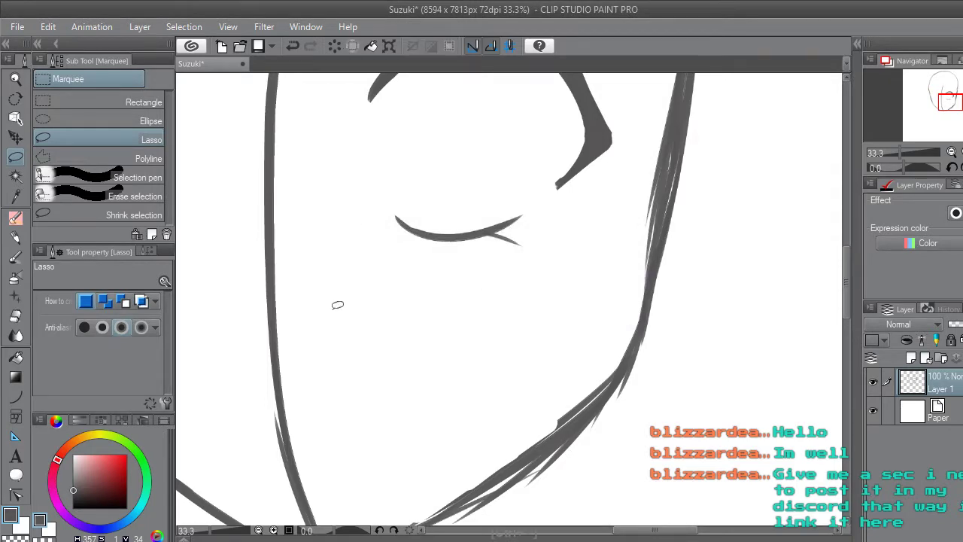
Lasso the lower lid, rotate it slightly clockwise, and raise it a little toward the upper lash line.
scroll(337, 305, down, 6)
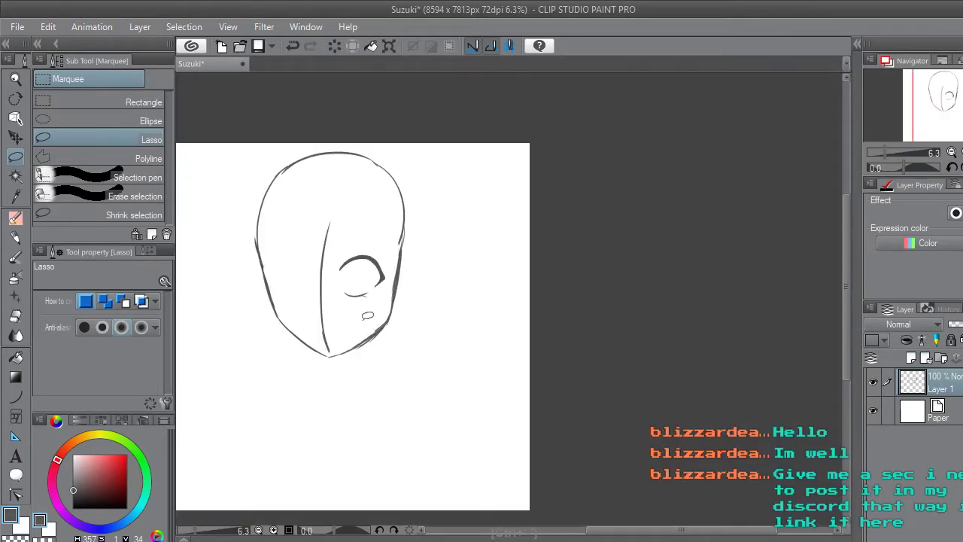
scroll(330, 287, up, 6)
mouse_move(412, 337)
mouse_down()
mouse_move(461, 275)
mouse_move(496, 286)
mouse_move(505, 322)
mouse_move(414, 339)
mouse_up()
click(504, 363)
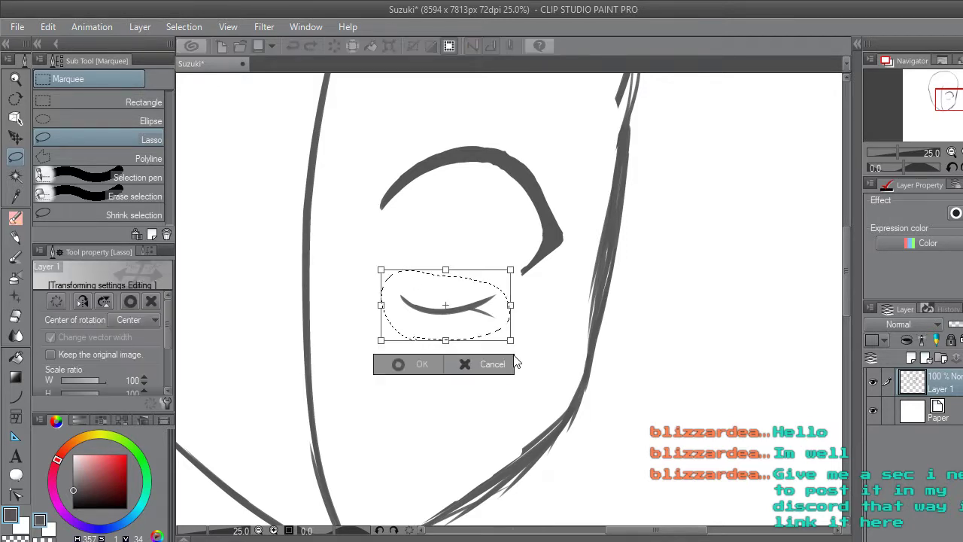
drag(526, 274, 525, 271)
drag(488, 301, 488, 297)
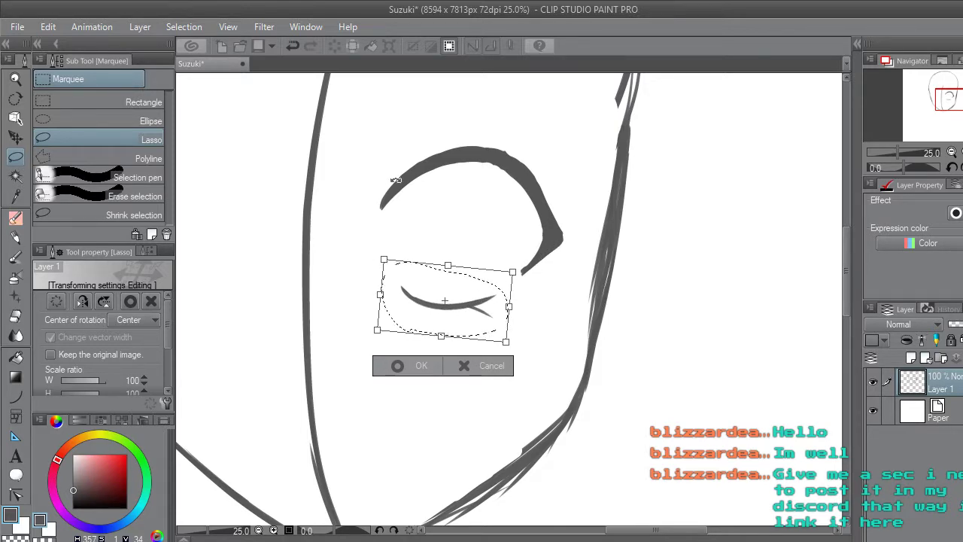
key(Return)
key(ctrl+d)
scroll(328, 350, down, 6)
drag(328, 350, 397, 352)
scroll(397, 352, up, 2)
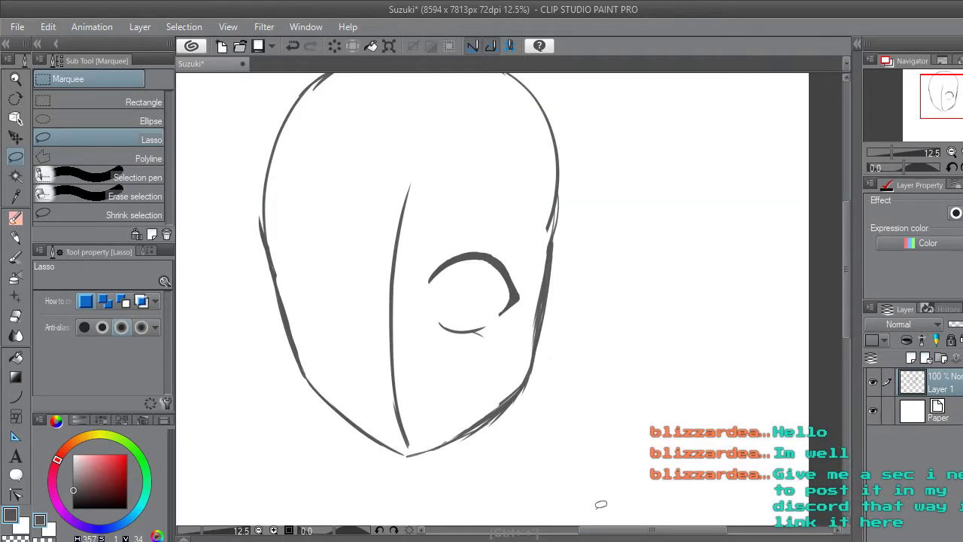
Build up the inner side of the face's left cheek contour with overlapping Neat pen strokes.
scroll(600, 502, up, 2)
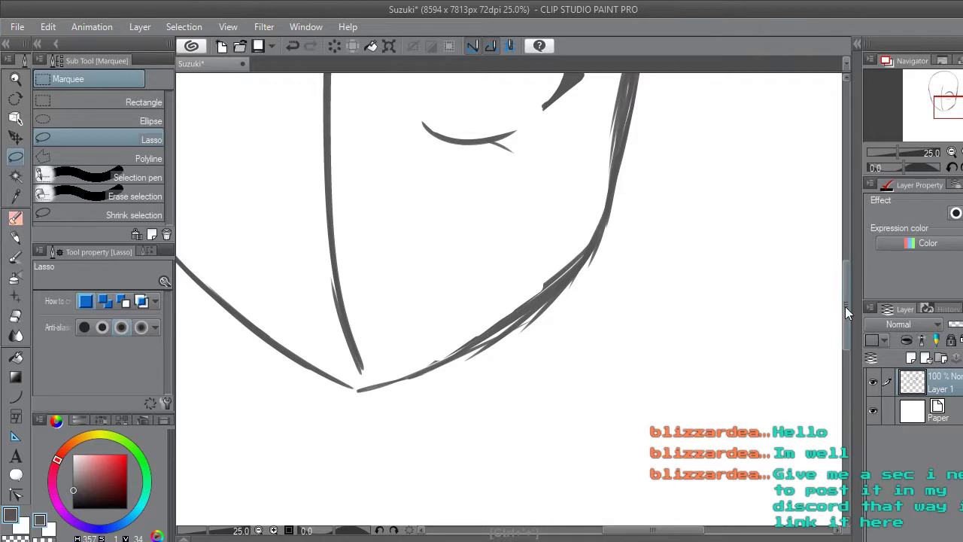
scroll(846, 310, up, 3)
scroll(641, 537, left, 5)
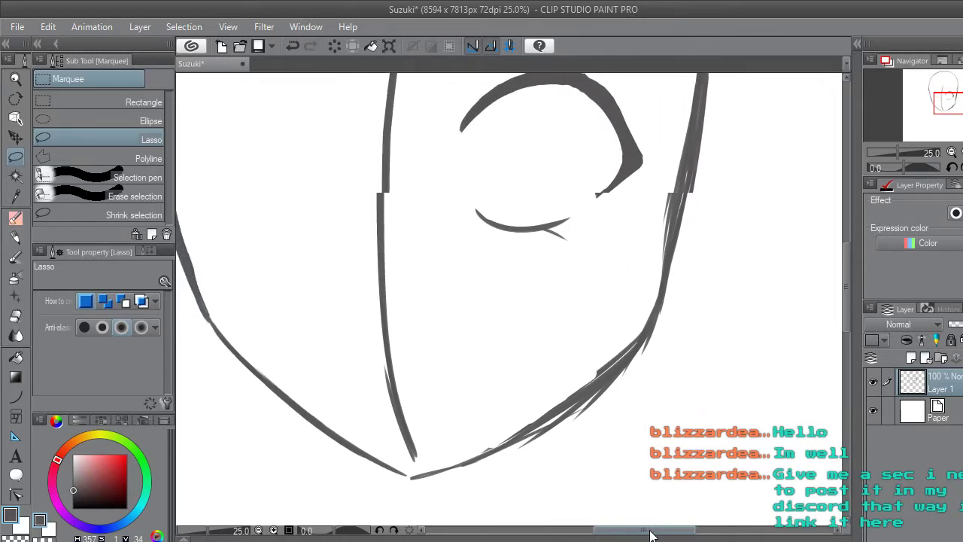
click(15, 218)
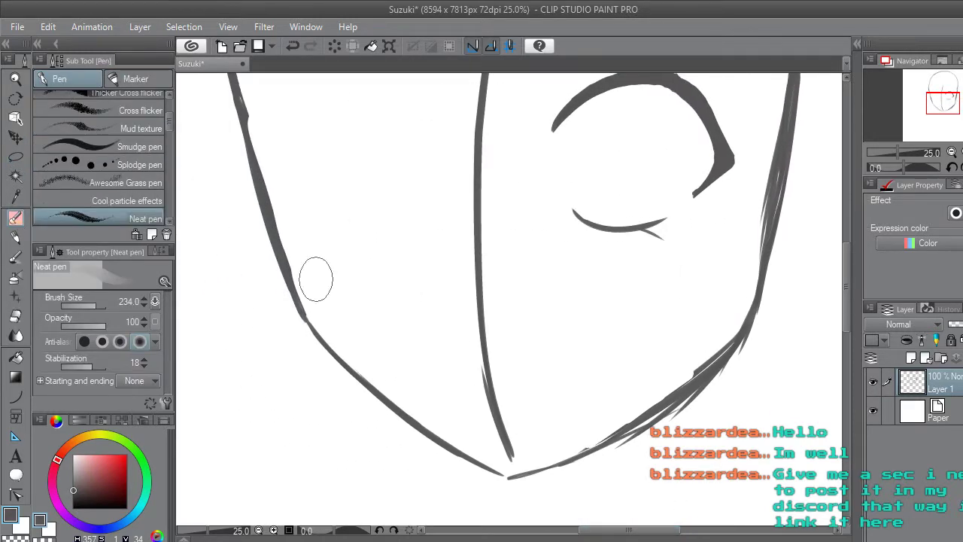
drag(276, 201, 301, 309)
mouse_move(292, 263)
mouse_down()
mouse_move(278, 190)
mouse_move(282, 201)
mouse_up()
drag(845, 301, 845, 285)
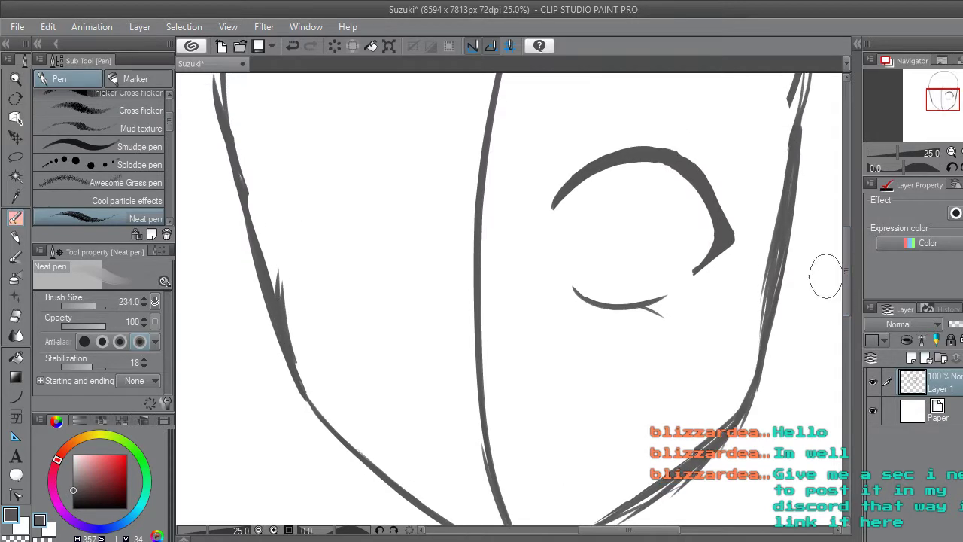
mouse_move(237, 156)
mouse_down()
mouse_move(267, 265)
mouse_move(274, 250)
mouse_move(279, 268)
mouse_up()
drag(263, 220, 273, 317)
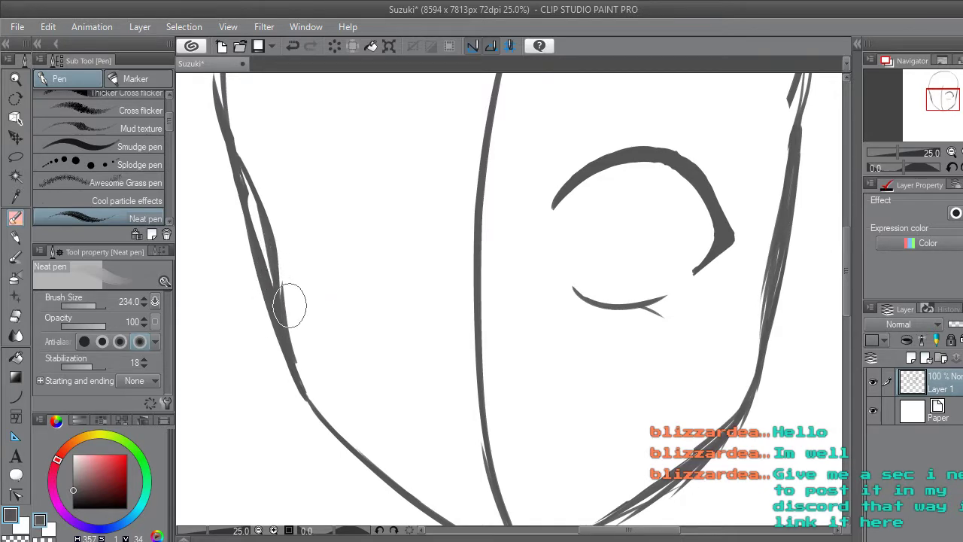
scroll(289, 305, down, 6)
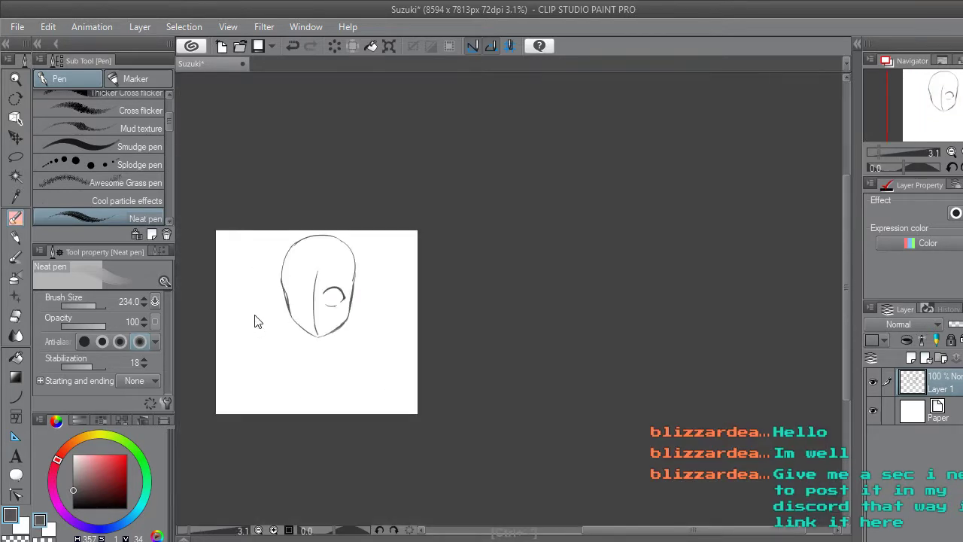
Reinforce the lower part of the face's right-hand cheek contour with a Neat pen stroke.
scroll(254, 321, up, 4)
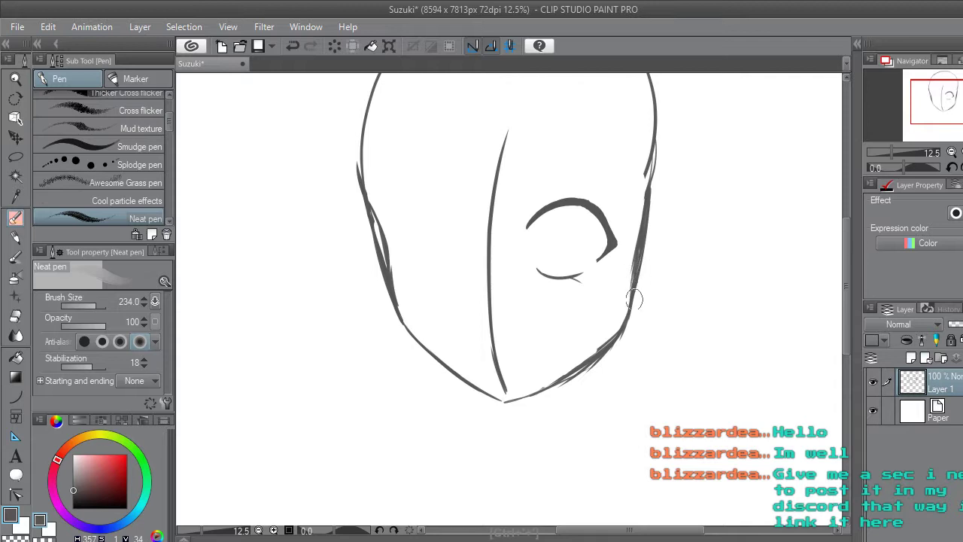
mouse_move(619, 329)
mouse_down()
mouse_move(640, 263)
mouse_move(637, 276)
mouse_up()
scroll(835, 310, up, 3)
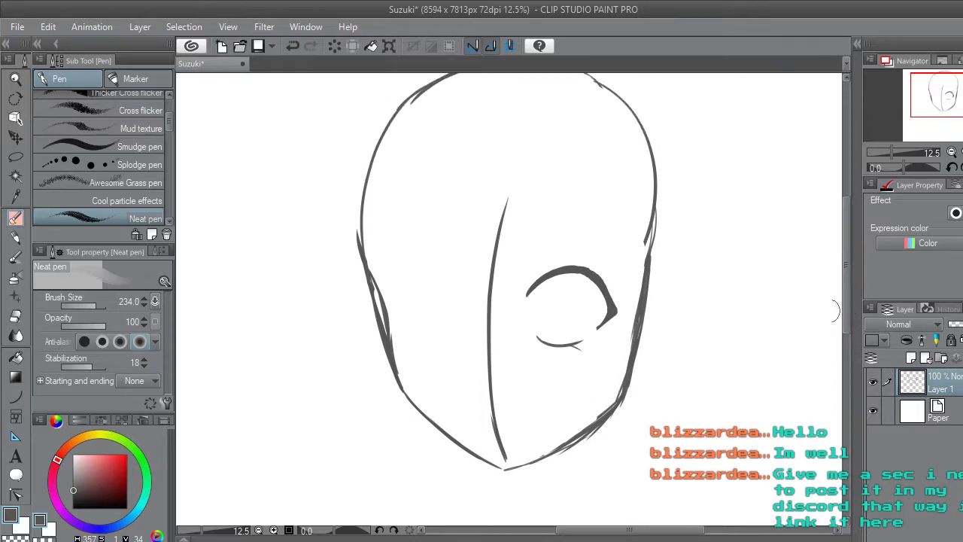
Erase the stray outer strokes along the left-hand cheek and the short contour segment at the temple with the Rough eraser.
click(16, 317)
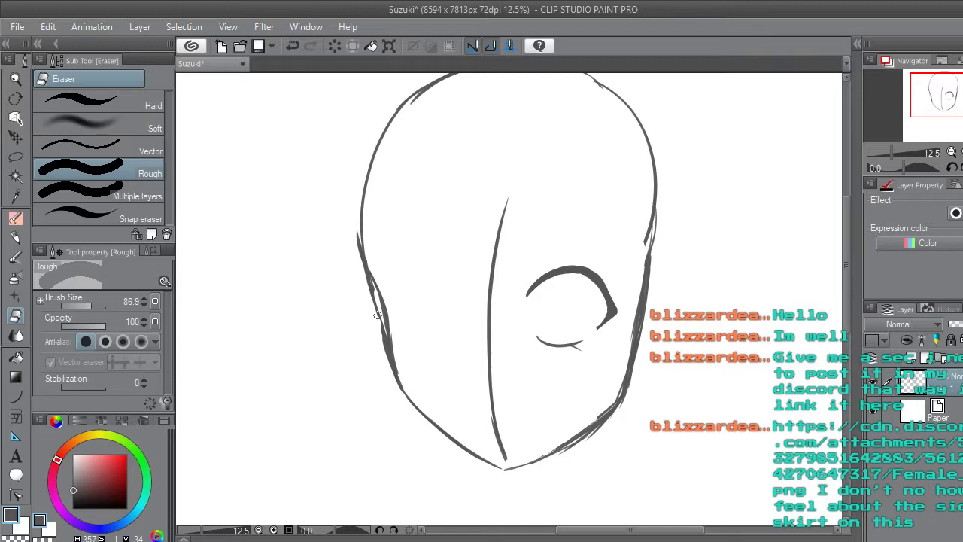
drag(375, 312, 350, 198)
drag(374, 306, 384, 369)
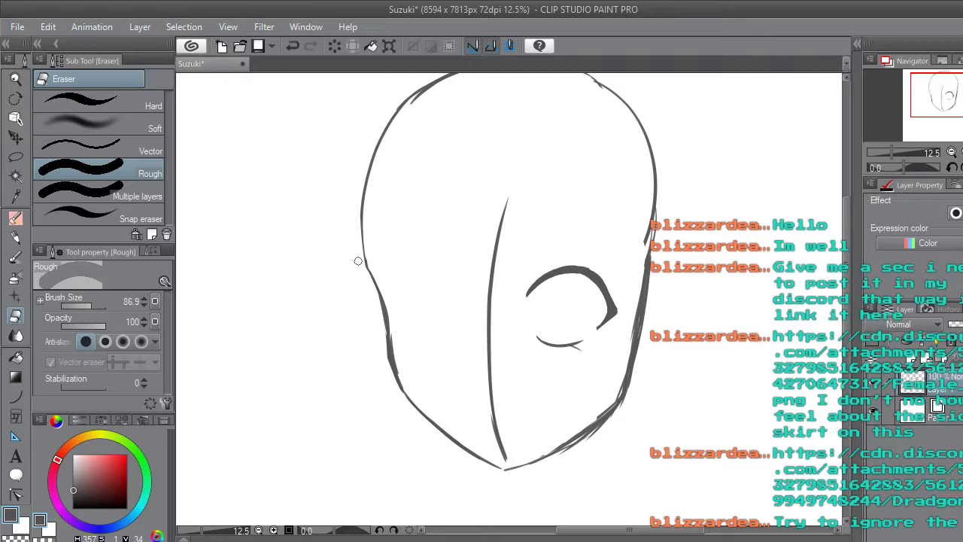
mouse_move(368, 284)
mouse_down()
mouse_move(358, 237)
mouse_move(366, 225)
mouse_up()
Draw a long, downward-curving guide line across the vertical centre line between the eyes with the Neat pen.
click(16, 217)
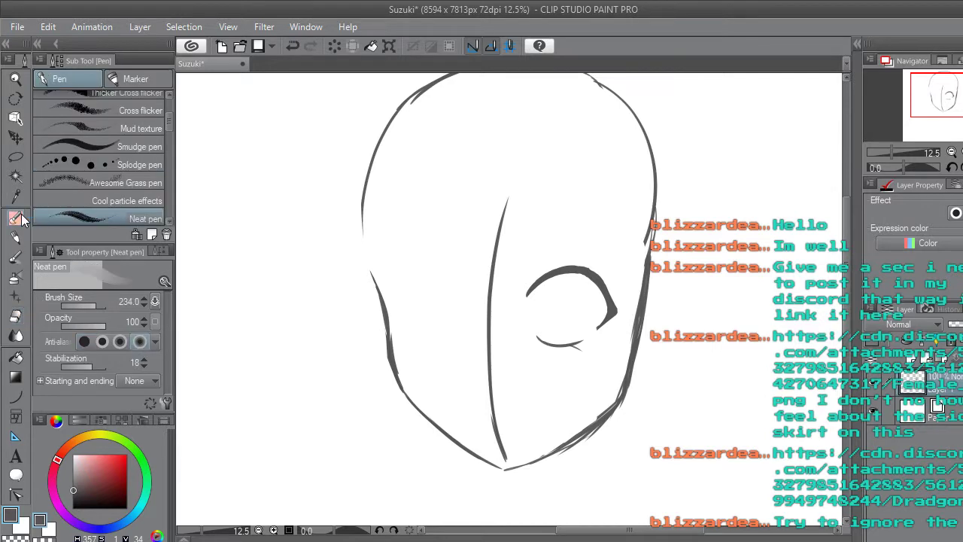
scroll(845, 310, up, 1)
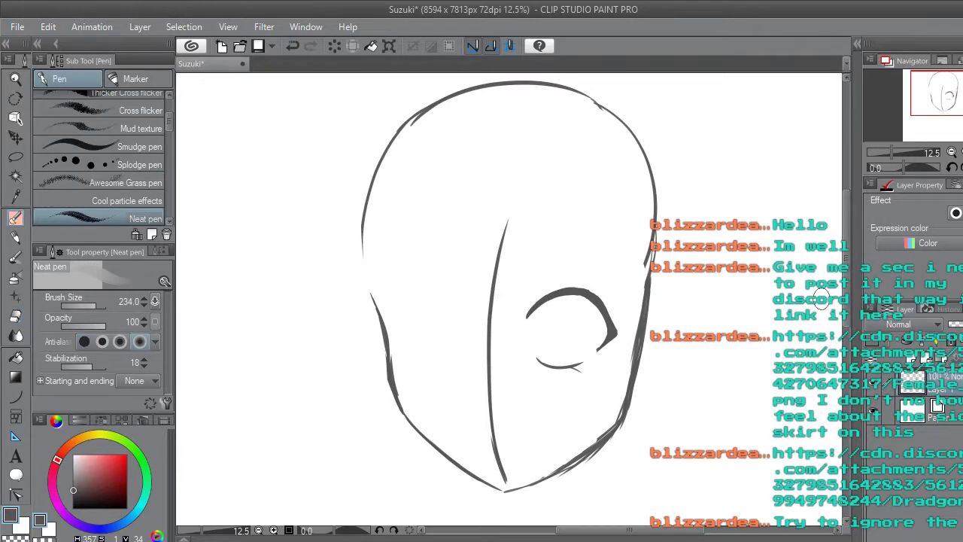
scroll(441, 326, up, 2)
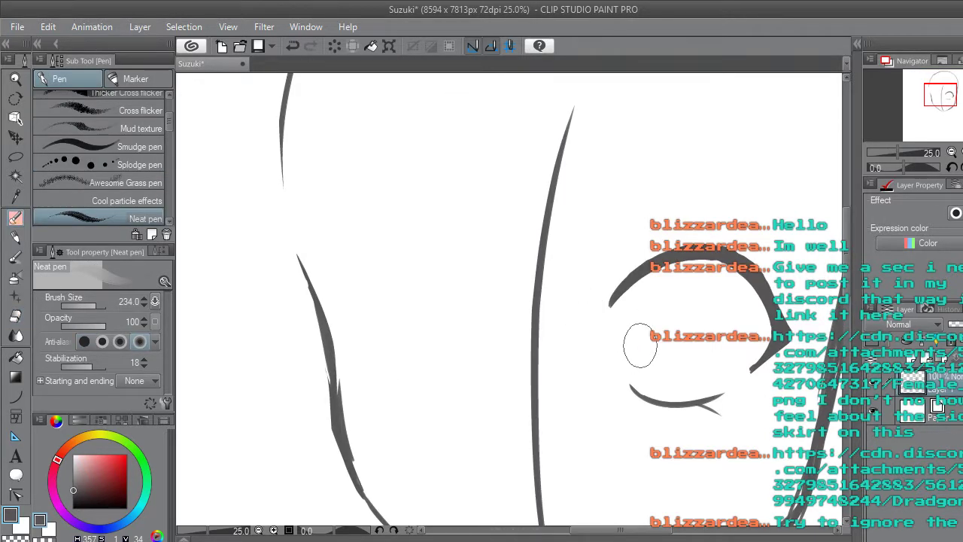
mouse_move(638, 346)
mouse_down()
mouse_move(529, 332)
mouse_move(471, 309)
mouse_up()
key(ctrl+z)
drag(656, 340, 571, 358)
drag(499, 352, 452, 311)
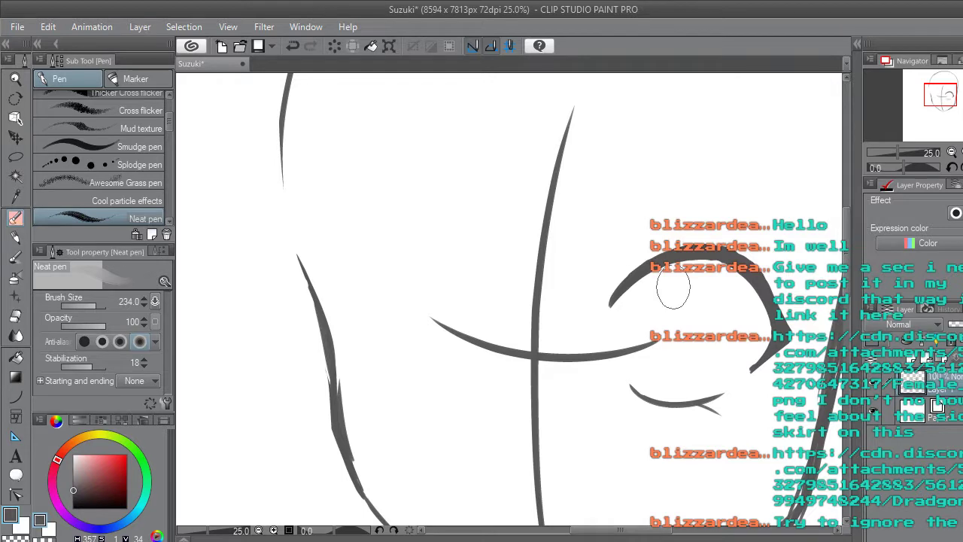
Draw a shorter curved guide line across the centre line just above the long one, redoing the first attempt.
mouse_move(595, 308)
mouse_down()
mouse_move(512, 319)
mouse_move(461, 300)
mouse_up()
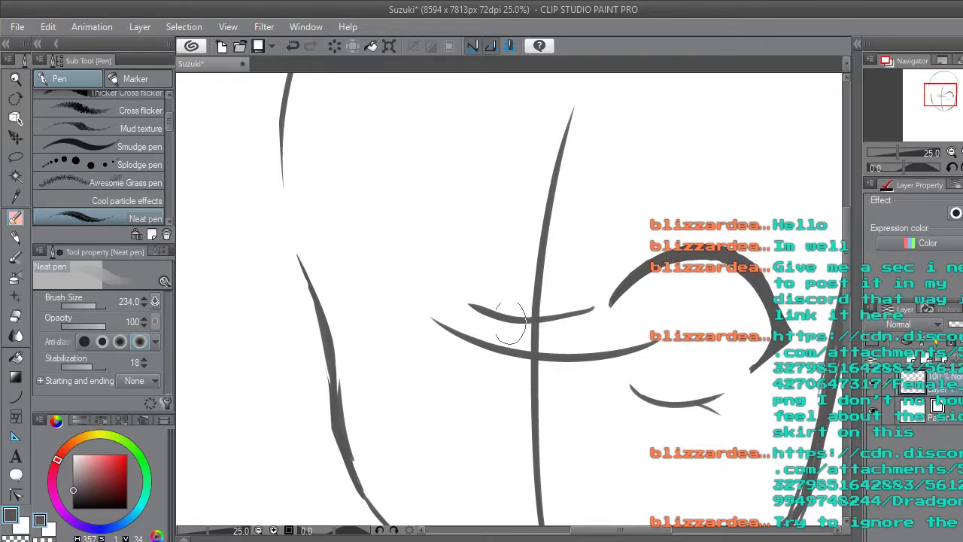
key(ctrl+z)
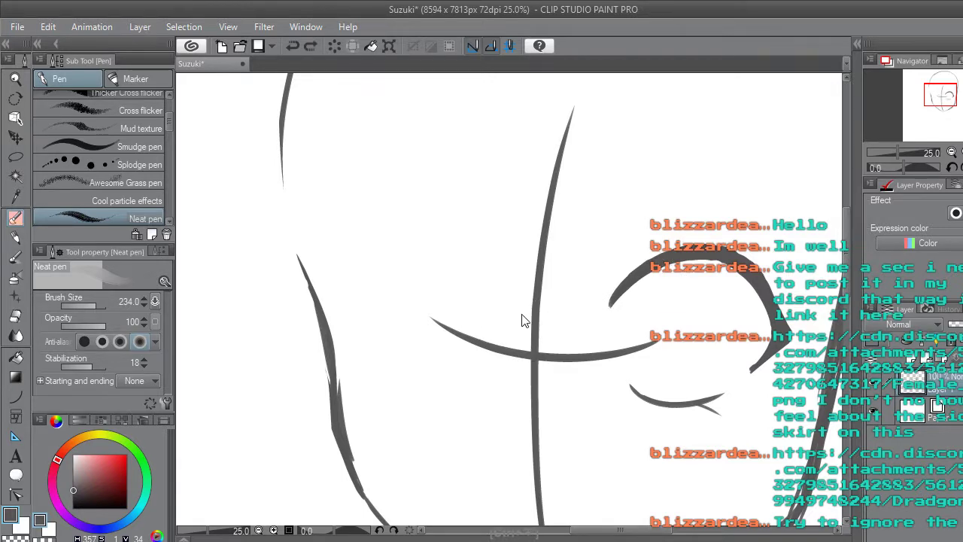
scroll(522, 320, up, 1)
mouse_move(456, 293)
mouse_down()
mouse_move(570, 322)
mouse_move(626, 312)
mouse_up()
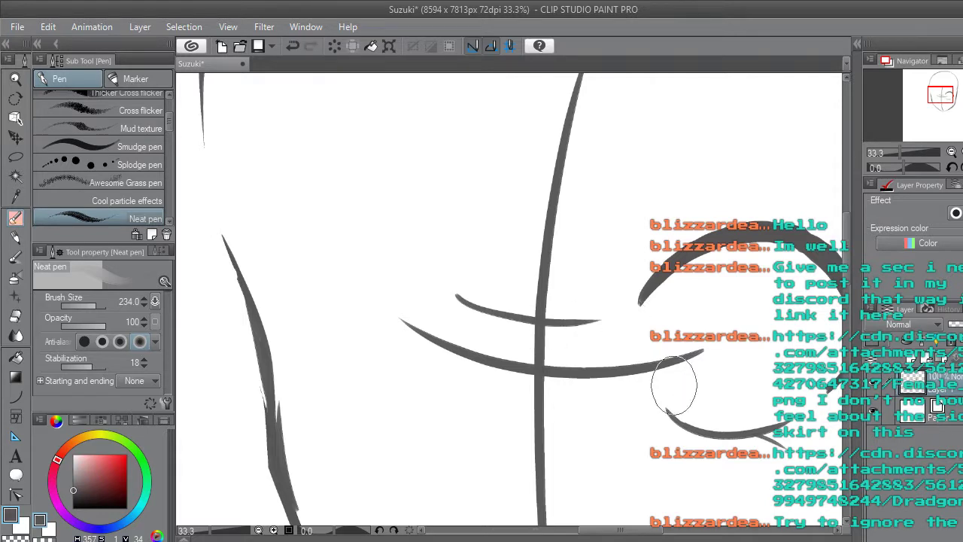
drag(641, 531, 620, 536)
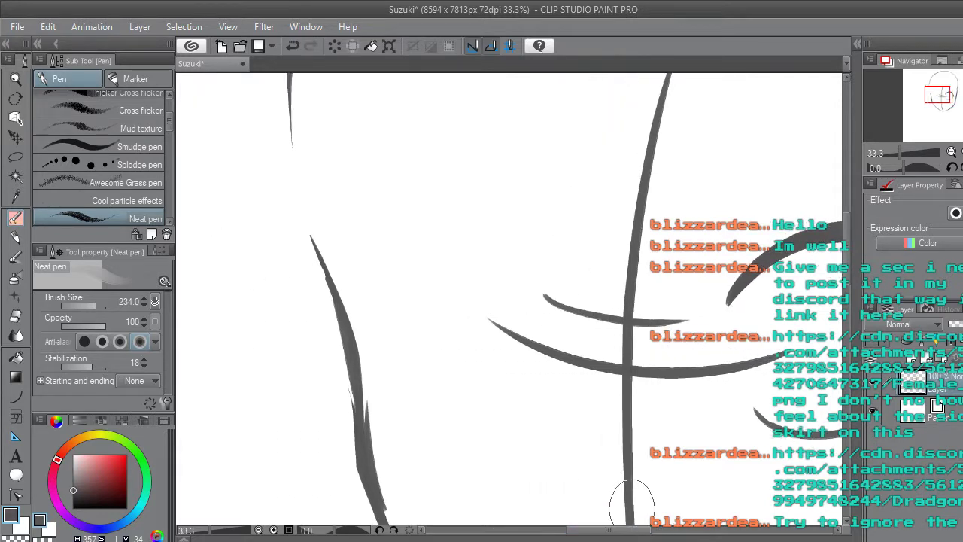
drag(515, 235, 537, 283)
key(ctrl+z)
mouse_move(564, 299)
mouse_down()
mouse_move(521, 204)
mouse_move(346, 222)
mouse_up()
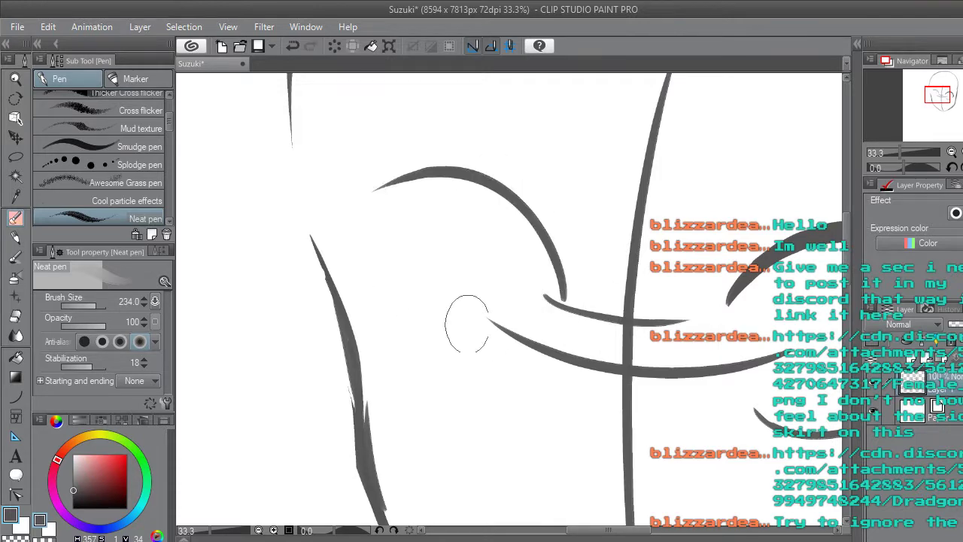
scroll(505, 333, down, 3)
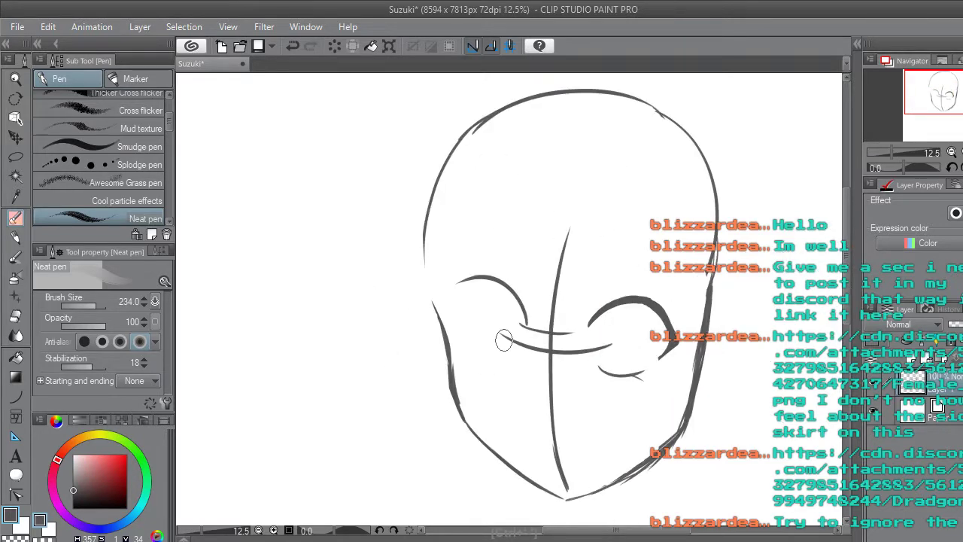
scroll(548, 309, up, 4)
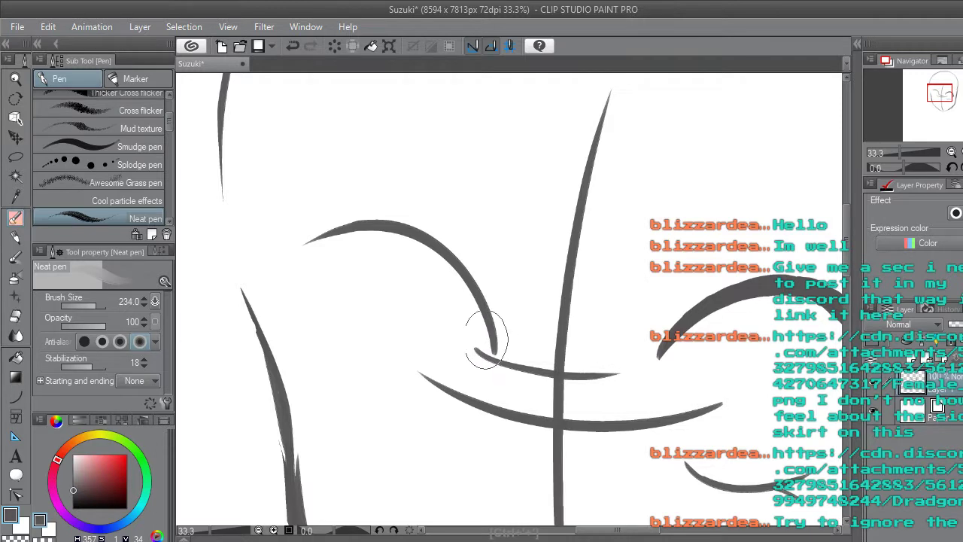
key(ctrl+z)
Draw the left-hand eye's arched upper lash line from the short guide's end, thicken its outer side, and trim the outer tip.
mouse_move(493, 352)
mouse_down()
mouse_move(464, 299)
mouse_move(414, 254)
mouse_move(322, 282)
mouse_move(297, 346)
mouse_up()
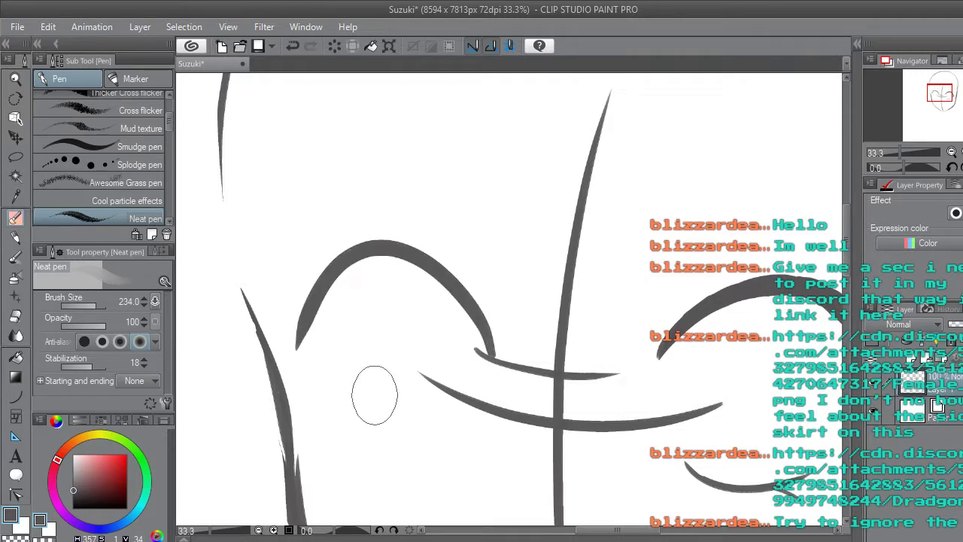
mouse_move(303, 319)
mouse_down()
mouse_move(350, 245)
mouse_move(301, 322)
mouse_move(348, 253)
mouse_up()
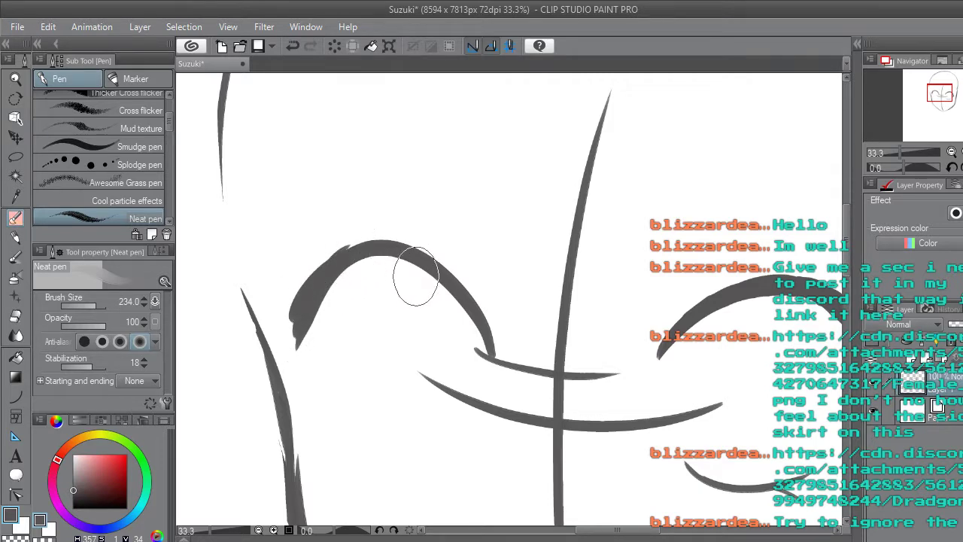
click(15, 316)
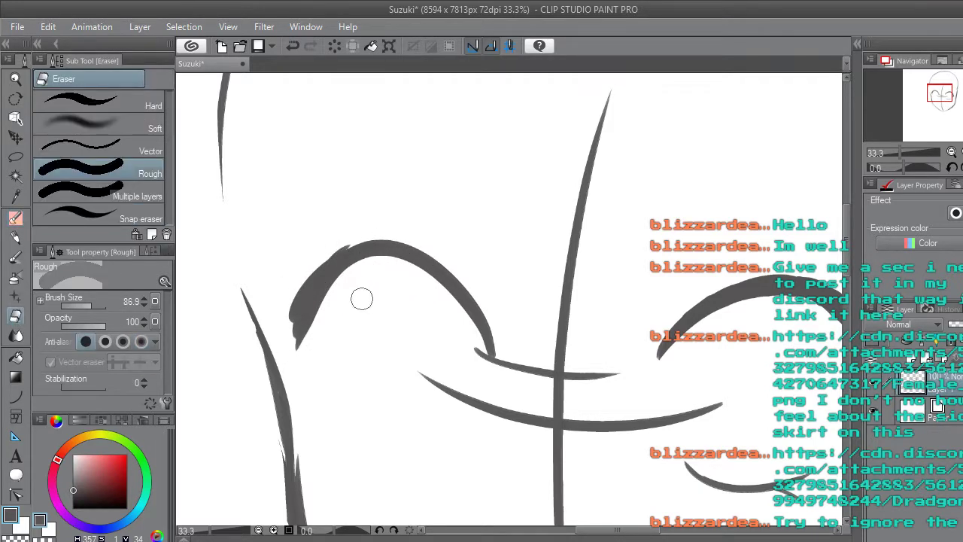
mouse_move(305, 349)
mouse_down()
mouse_move(352, 276)
mouse_move(308, 331)
mouse_up()
Examine the left-hand lash line's size and placement against the other eye and the whole face.
key(ctrl+minus)
key(ctrl+minus)
key(ctrl+minus)
key(ctrl+minus)
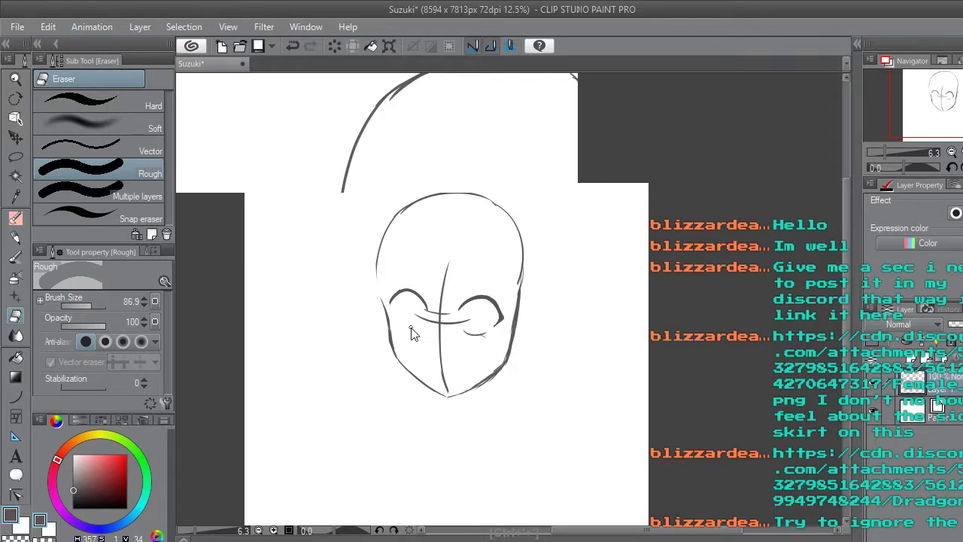
key(ctrl+plus)
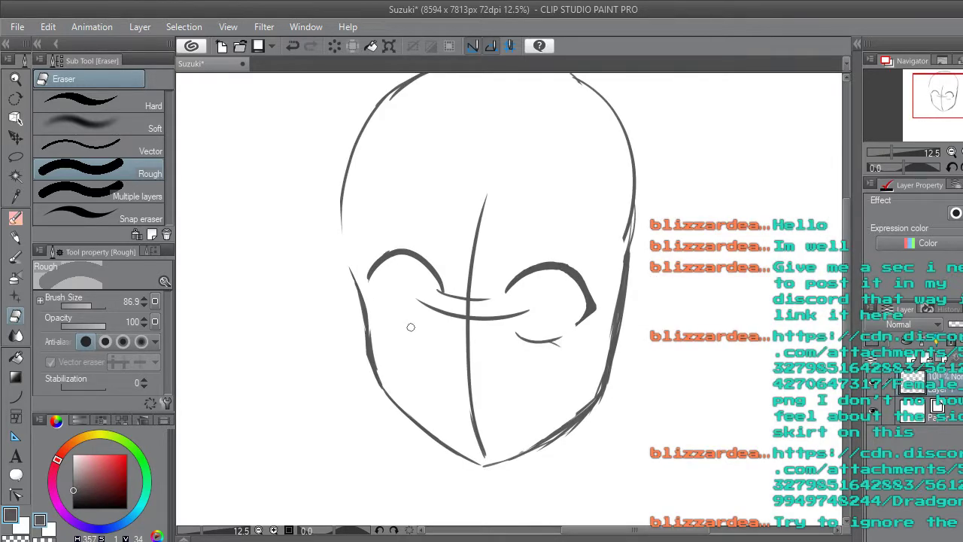
key(ctrl+plus)
key(ctrl+plus)
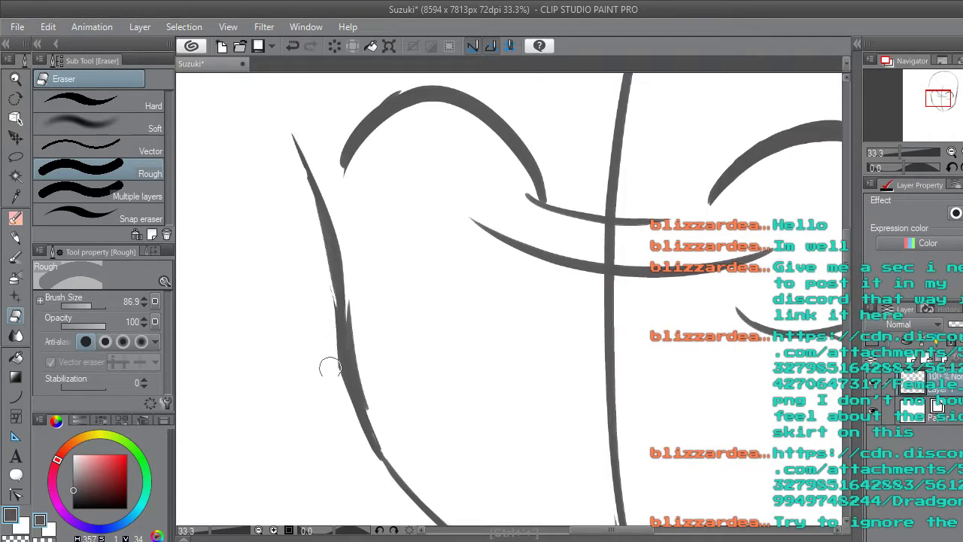
key(ctrl+minus)
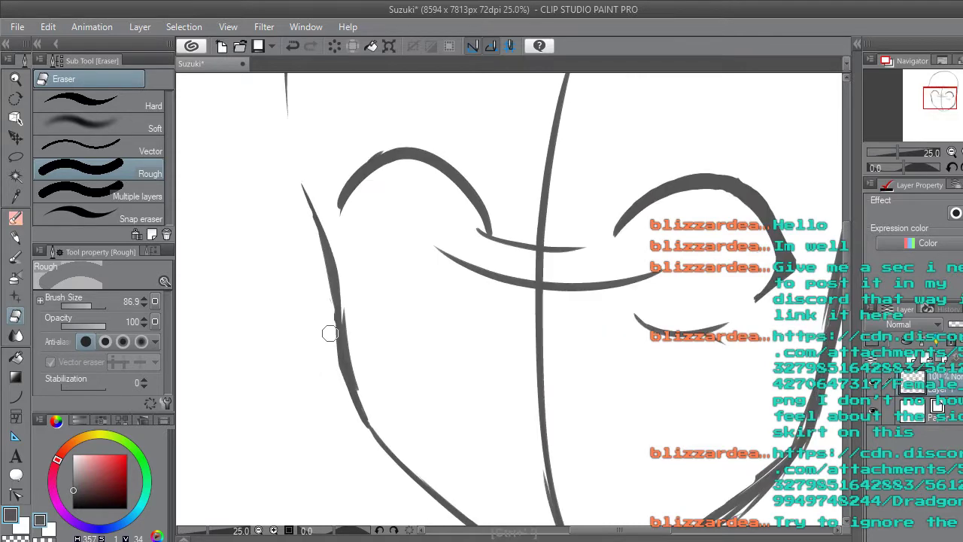
key(ctrl+minus)
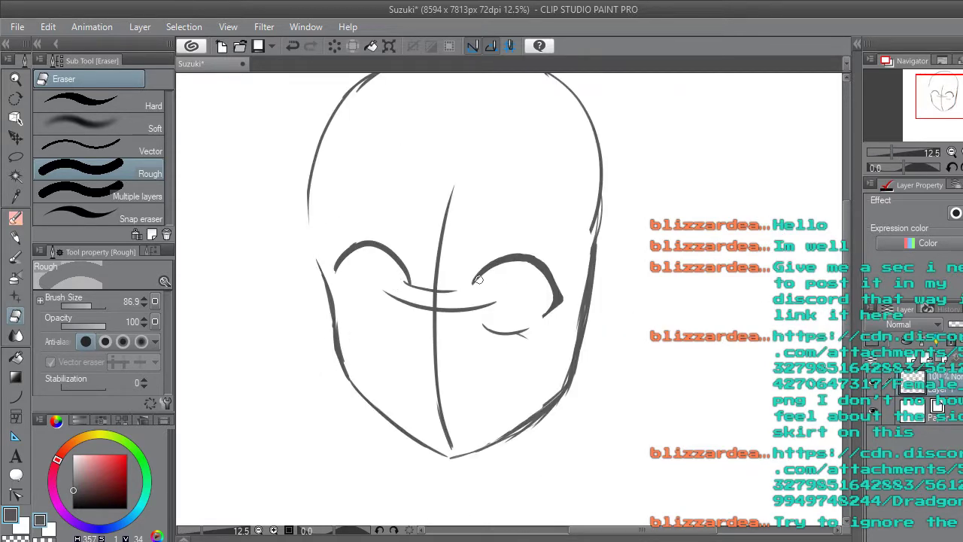
Extend the left-hand lash line's outer end downward and thicken its outer side and top with the Neat pen.
key(ctrl+plus)
drag(639, 530, 629, 531)
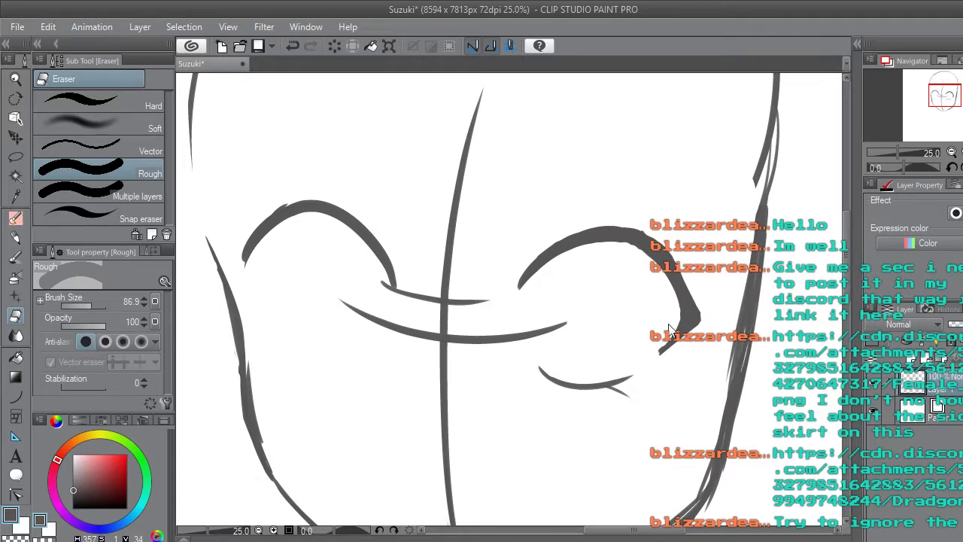
key(p)
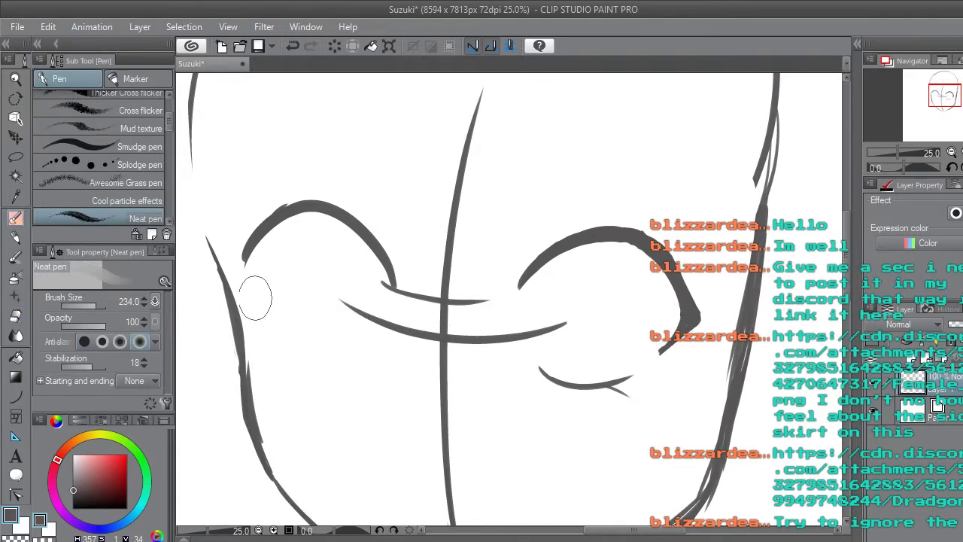
mouse_move(255, 313)
mouse_down()
mouse_move(244, 275)
mouse_move(259, 240)
mouse_move(247, 285)
mouse_move(255, 245)
mouse_move(241, 278)
mouse_move(260, 239)
mouse_move(310, 207)
mouse_move(340, 228)
mouse_up()
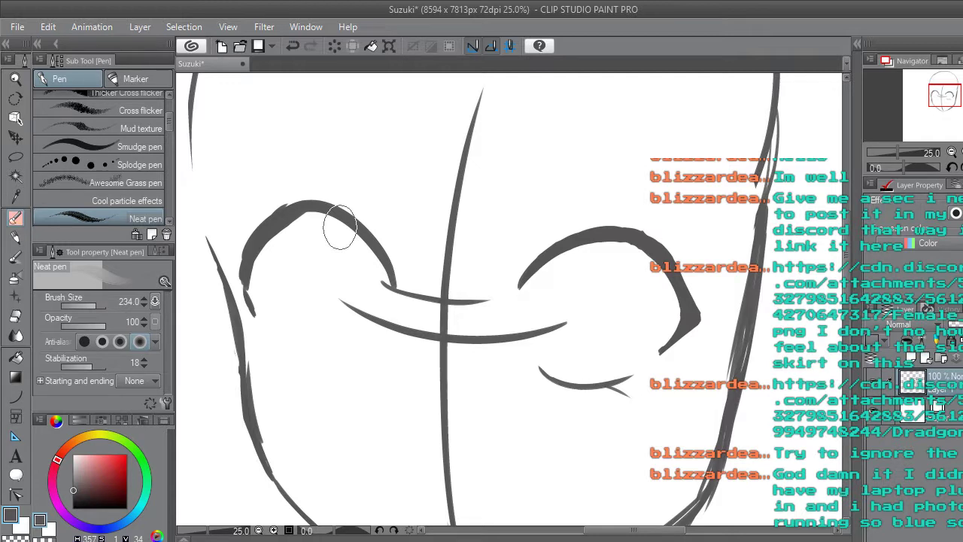
mouse_move(339, 227)
mouse_down()
mouse_move(322, 213)
mouse_move(290, 215)
mouse_move(318, 214)
mouse_up()
Thin the inside edge of the left-hand lash line with the Rough eraser, and fill the notch at its outer corner with the Neat pen.
click(18, 313)
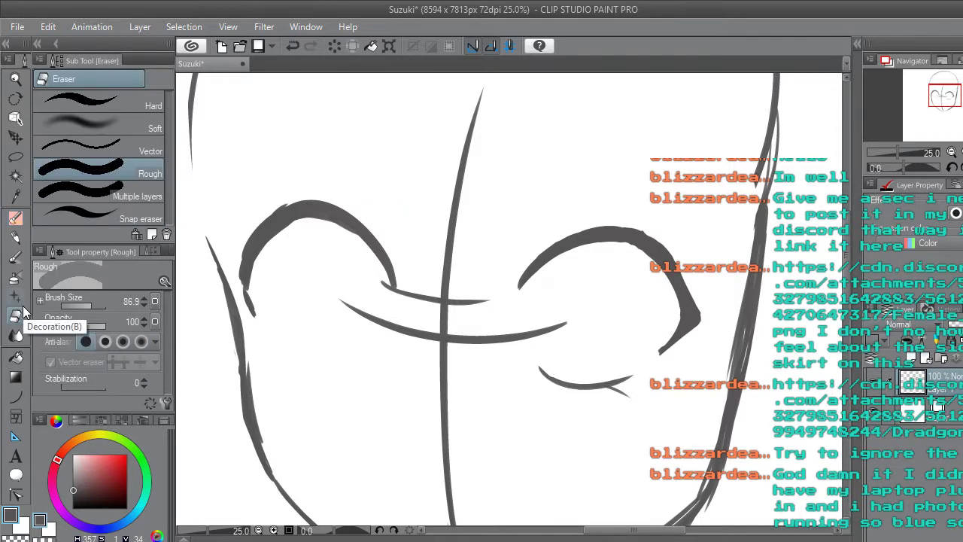
drag(260, 270, 287, 228)
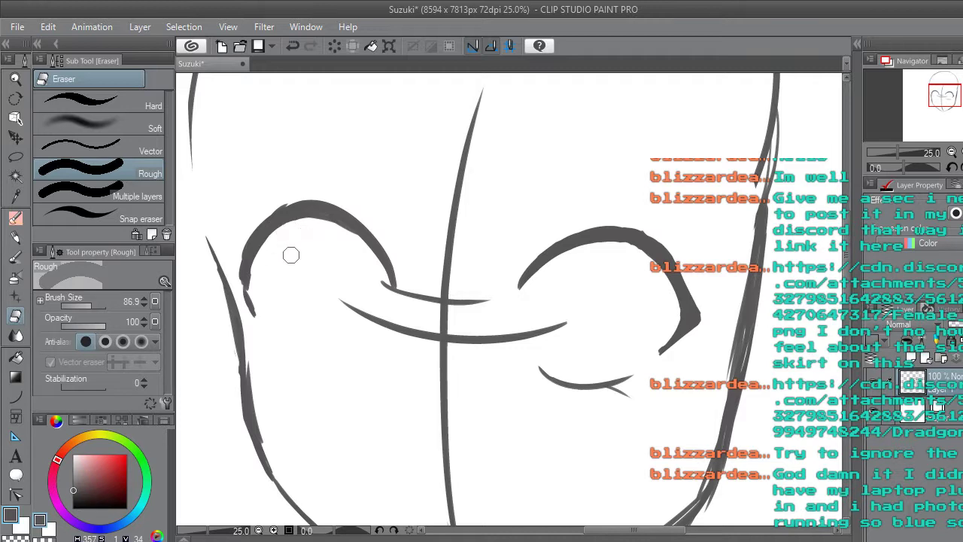
click(17, 219)
mouse_move(240, 280)
mouse_down()
mouse_move(238, 271)
mouse_move(250, 291)
mouse_up()
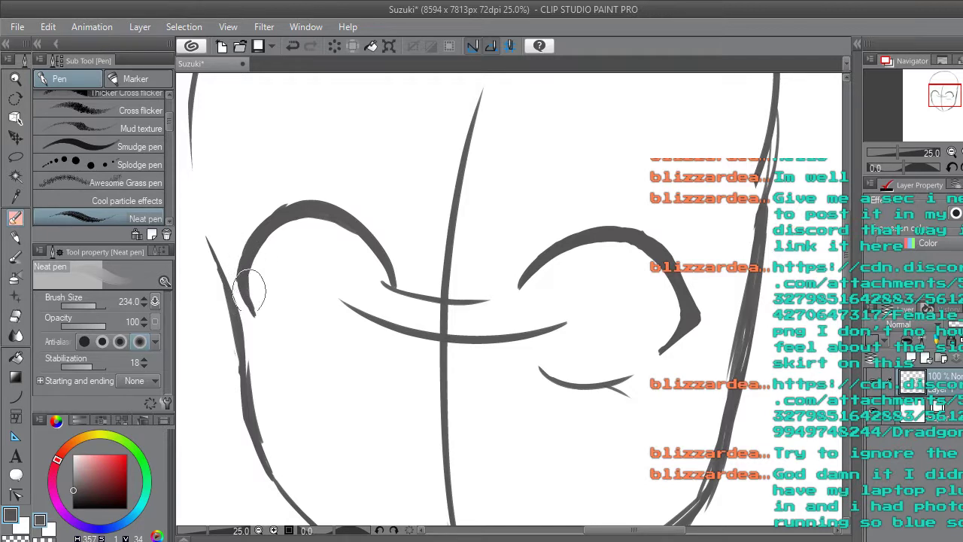
Smooth the inner and outer edges at the top of the left-hand lash line with the Rough eraser, and switch back to the Neat pen.
scroll(476, 271, down, 2)
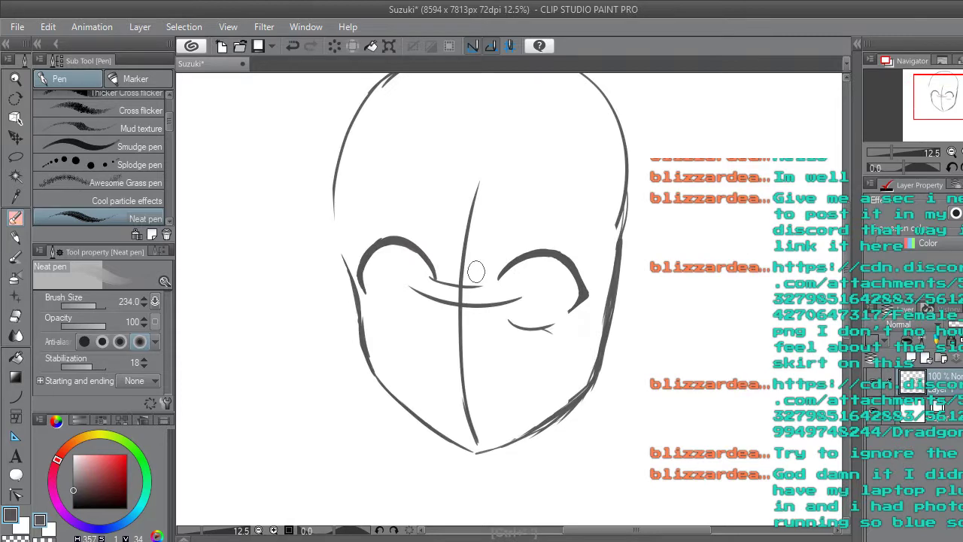
scroll(475, 272, down, 1)
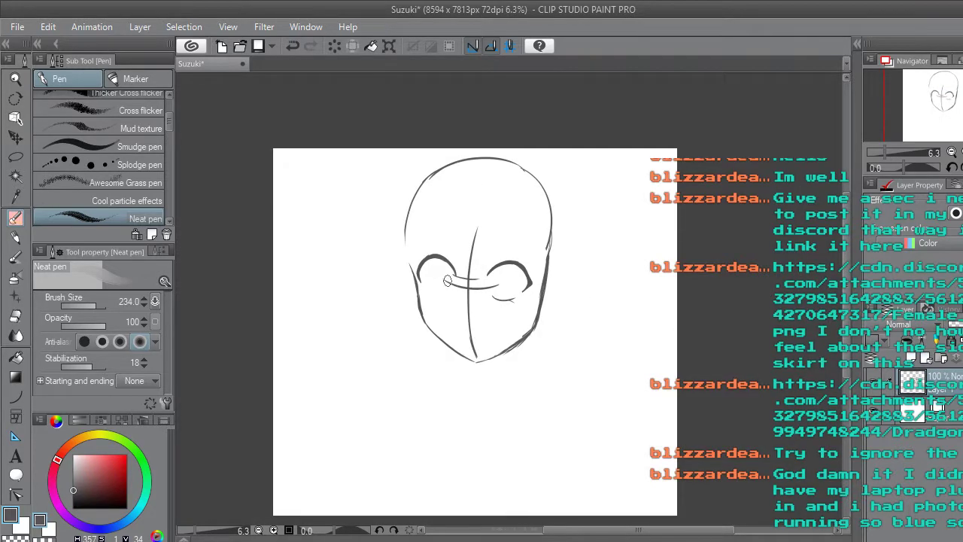
scroll(445, 282, up, 1)
scroll(447, 281, up, 1)
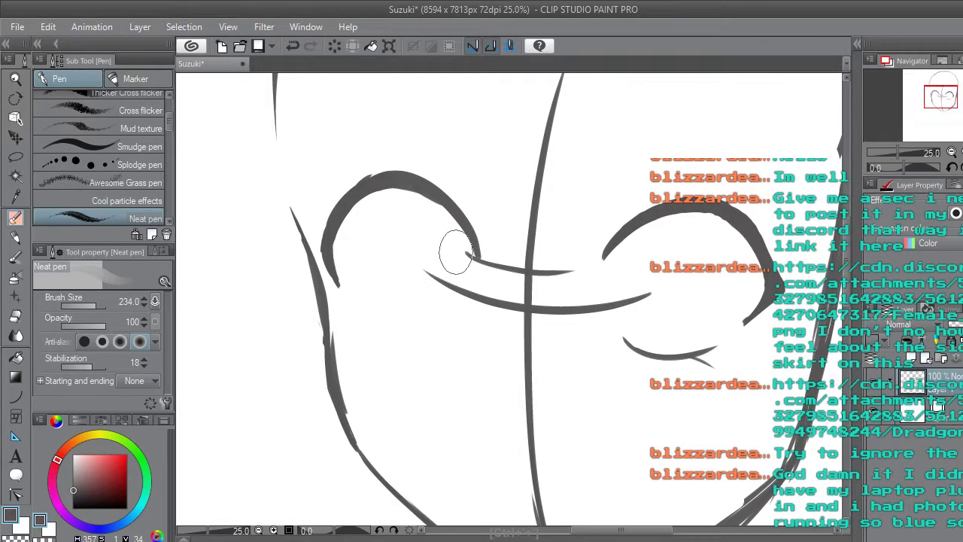
scroll(455, 252, up, 1)
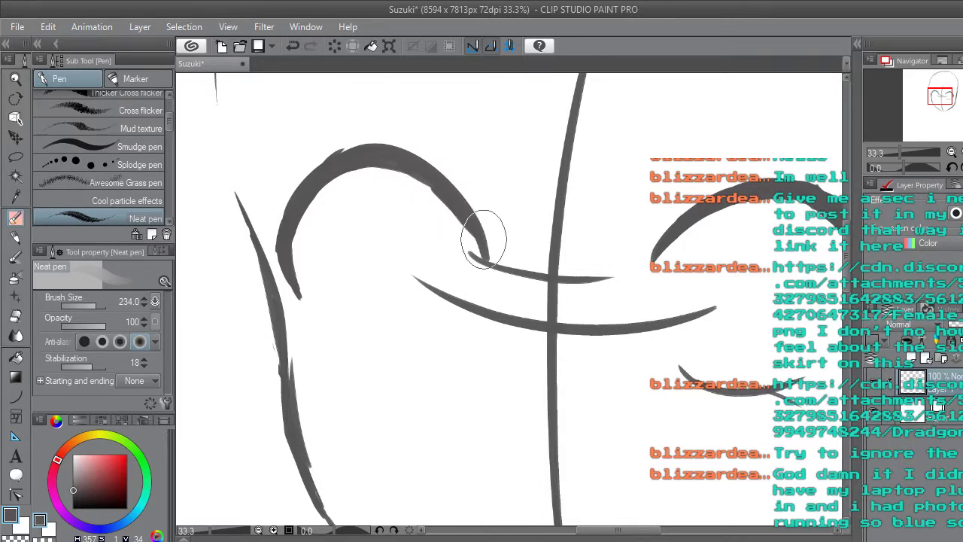
key(e)
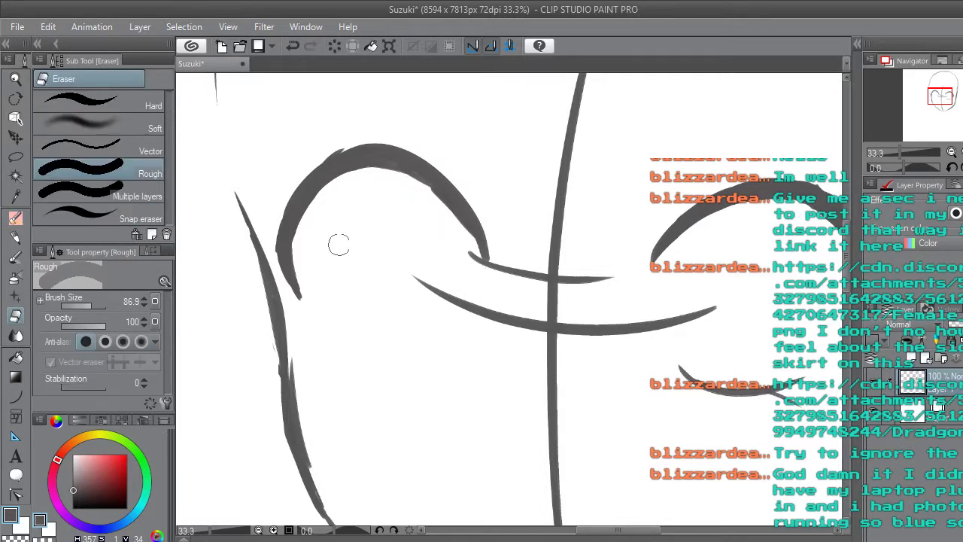
mouse_move(336, 189)
mouse_down()
mouse_move(349, 176)
mouse_move(402, 189)
mouse_move(385, 191)
mouse_up()
drag(346, 138, 315, 153)
click(18, 220)
key(ctrl+minus)
key(ctrl+minus)
key(ctrl+minus)
key(ctrl+minus)
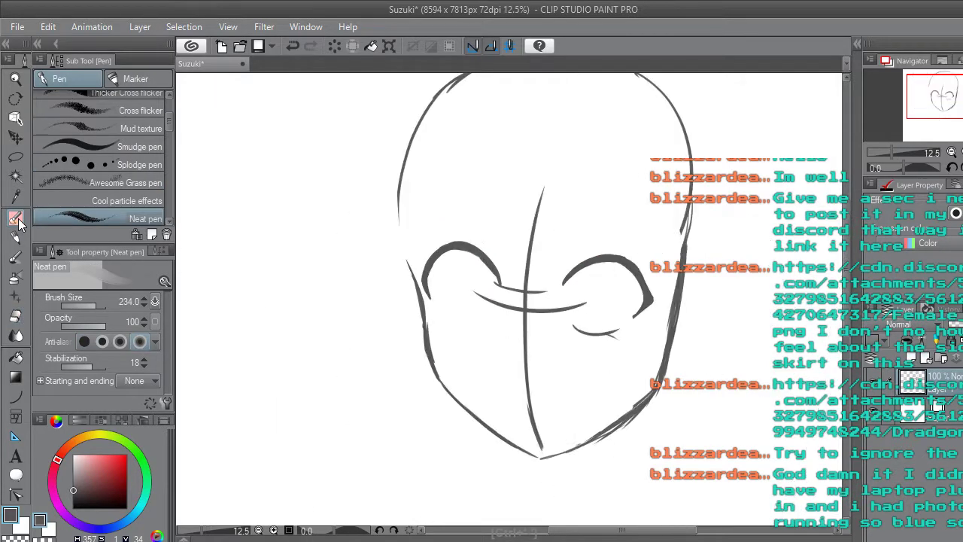
Erase the two curved horizontal guides between the eyes with the Rough eraser.
scroll(514, 324, up, 4)
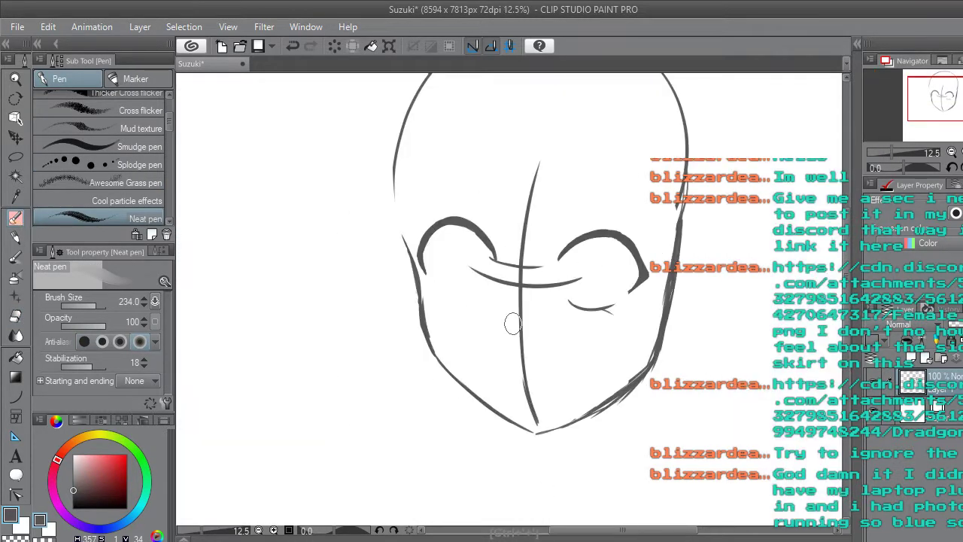
scroll(402, 324, up, 2)
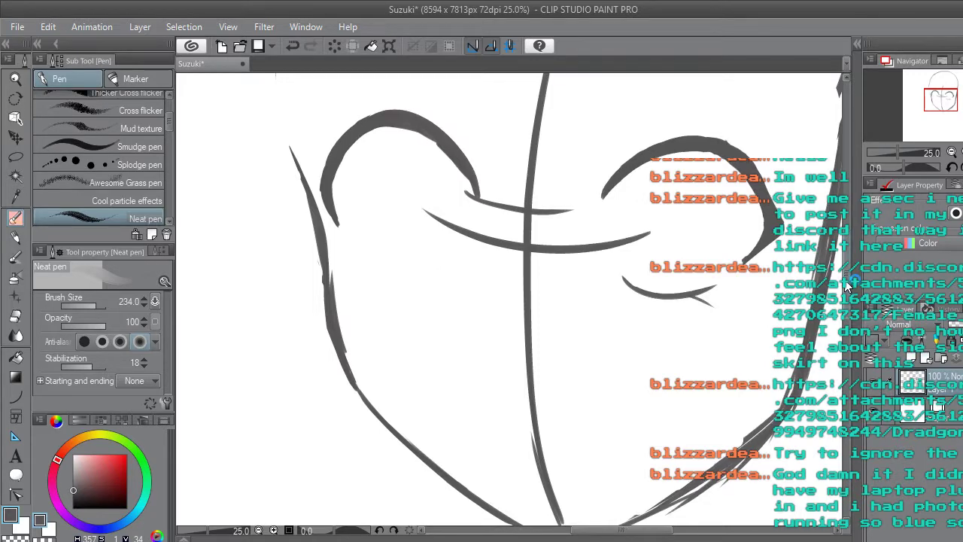
scroll(404, 322, up, 1)
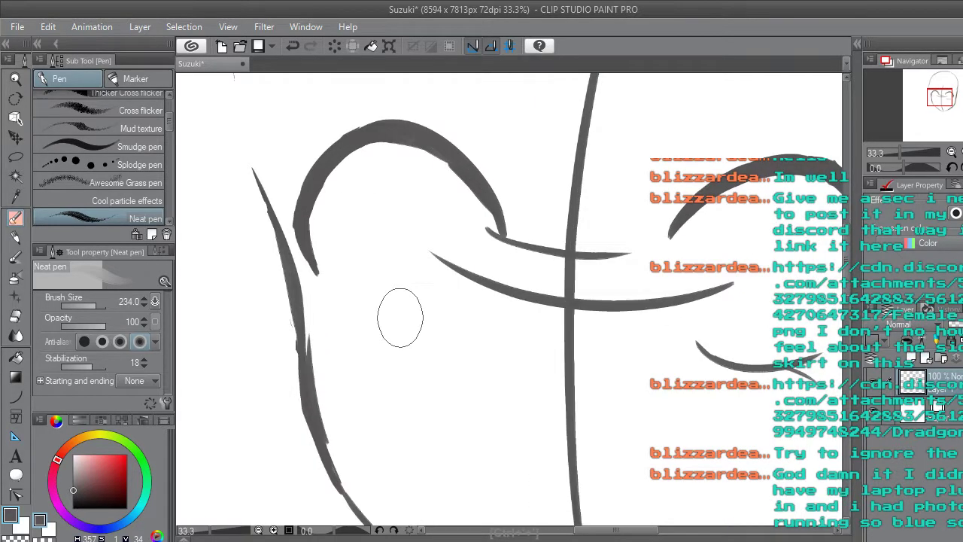
click(17, 316)
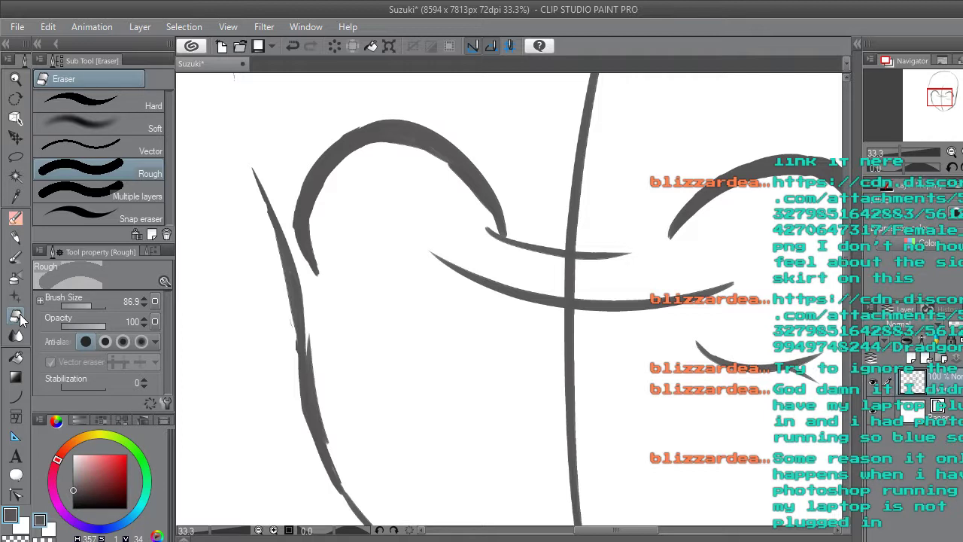
mouse_move(419, 248)
mouse_down()
mouse_move(661, 301)
mouse_move(735, 281)
mouse_up()
mouse_move(632, 258)
mouse_down()
mouse_move(552, 265)
mouse_move(526, 241)
mouse_move(490, 244)
mouse_move(484, 230)
mouse_move(499, 258)
mouse_up()
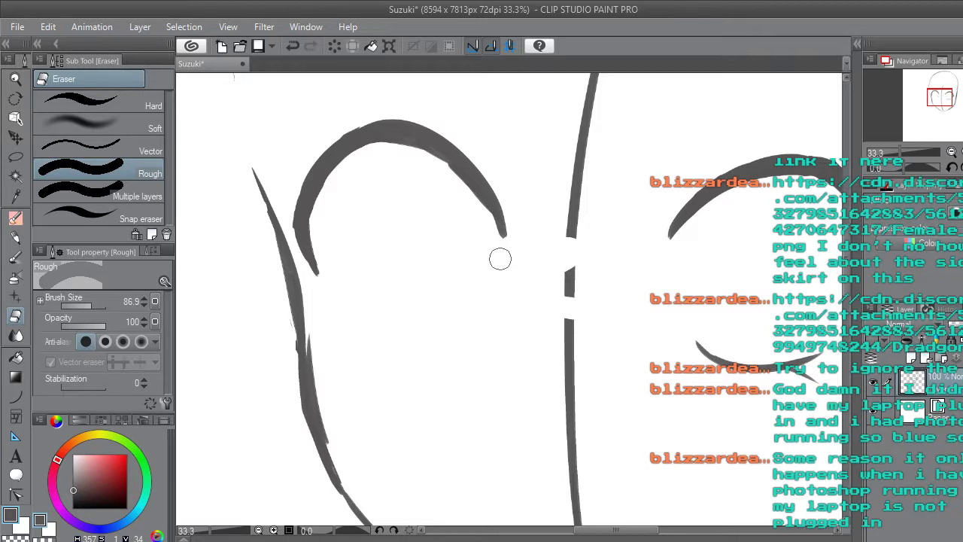
Erase the vertical centre guide from the forehead down to the chin with the Rough eraser.
scroll(843, 275, up, 3)
mouse_move(570, 399)
mouse_down()
mouse_move(571, 264)
mouse_move(570, 368)
mouse_move(593, 174)
mouse_move(580, 232)
mouse_up()
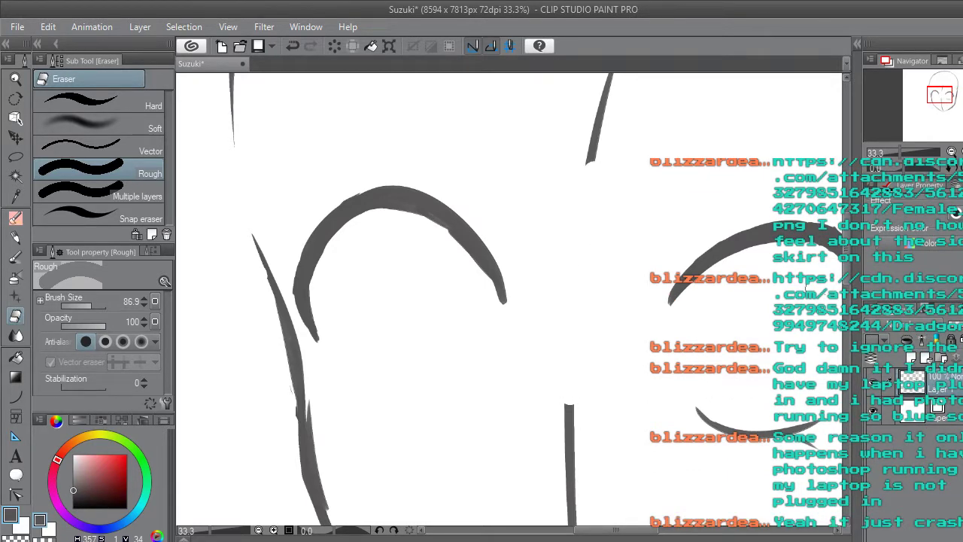
scroll(843, 275, up, 5)
mouse_move(591, 279)
mouse_down()
mouse_move(630, 205)
mouse_move(600, 311)
mouse_move(676, 148)
mouse_up()
scroll(847, 232, down, 8)
drag(570, 251, 584, 495)
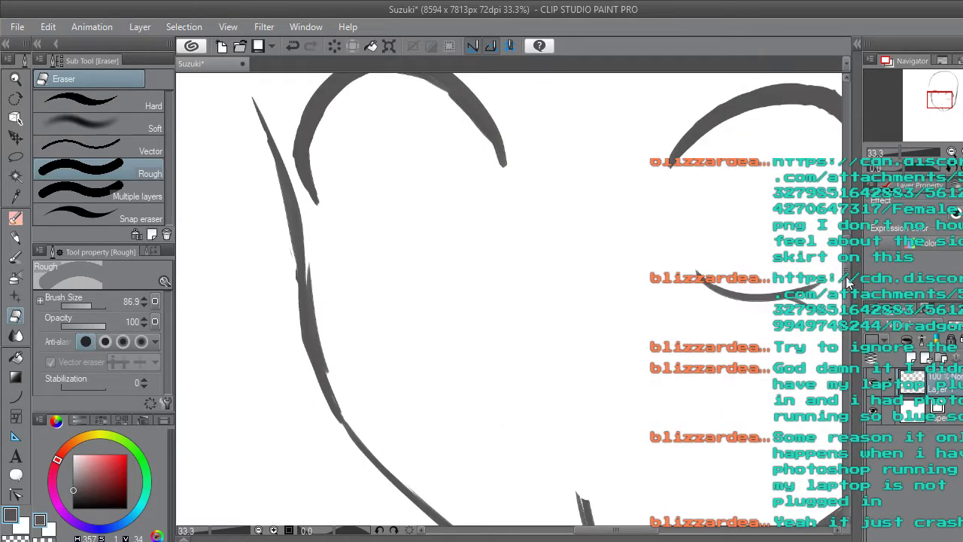
scroll(838, 276, down, 4)
drag(612, 414, 584, 348)
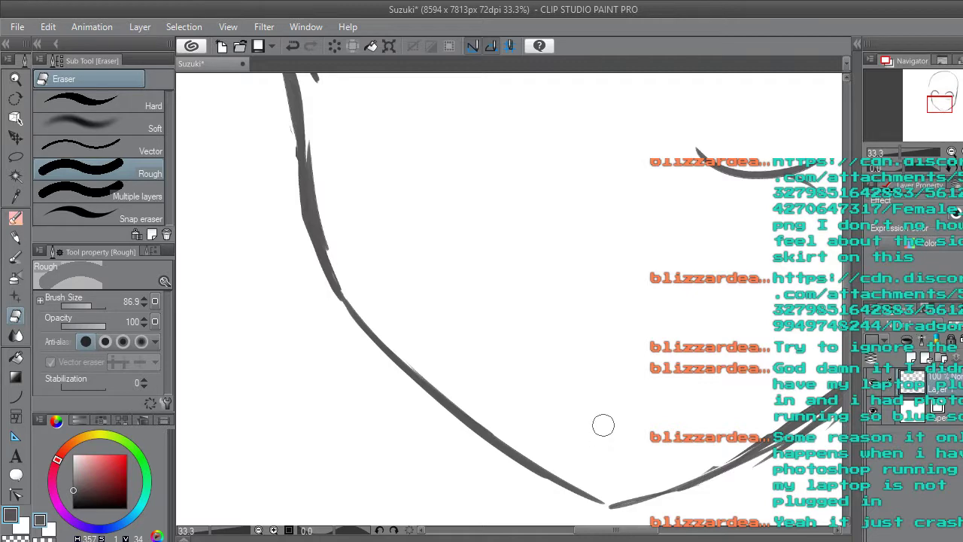
Lasso the left-hand upper lash line, scale it down to 94%, nudge it back into place, and deselect it.
scroll(603, 427, down, 1)
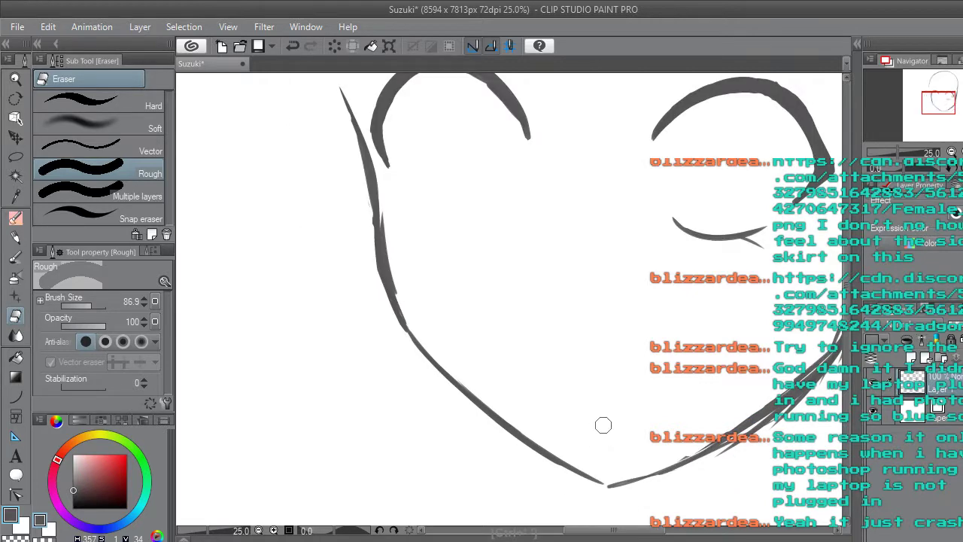
scroll(846, 289, up, 2)
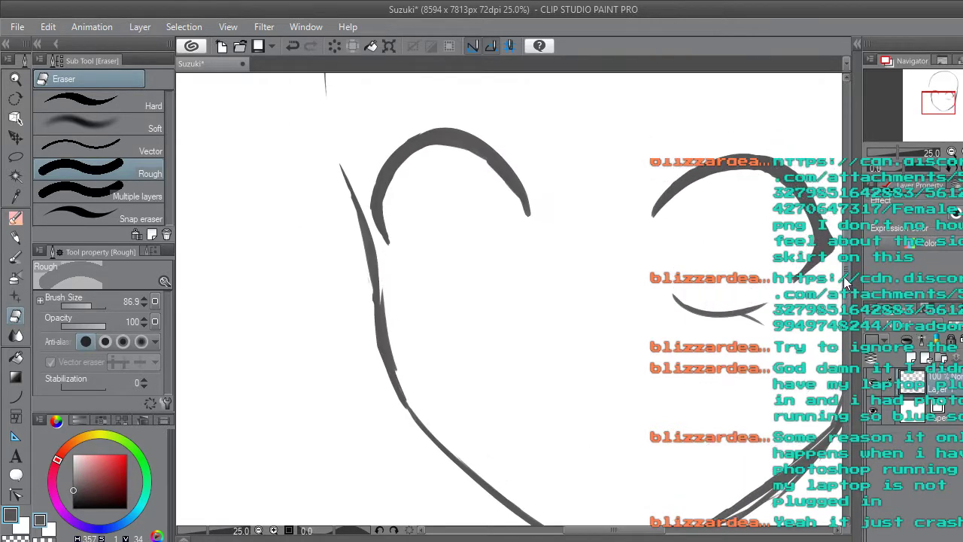
click(16, 157)
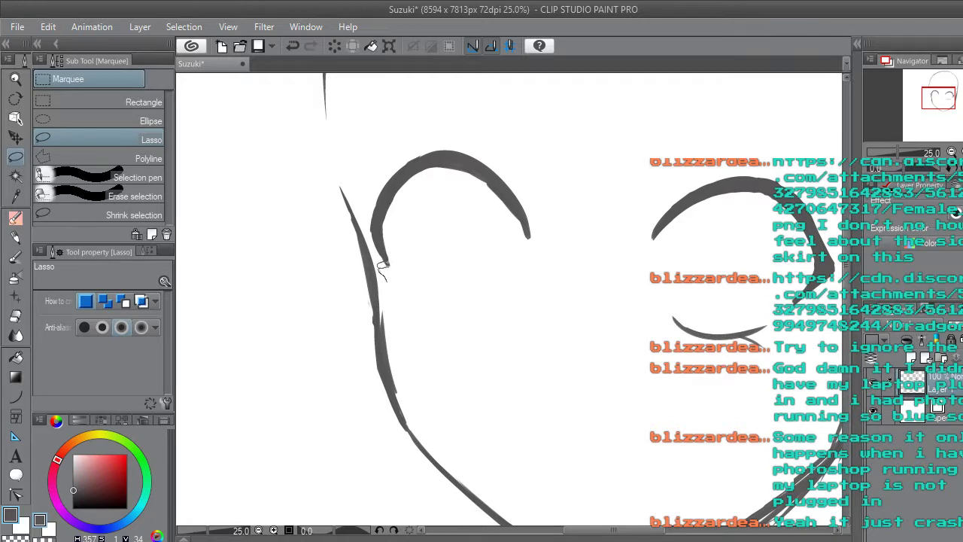
mouse_move(366, 184)
mouse_down()
mouse_move(474, 120)
mouse_move(551, 175)
mouse_move(563, 262)
mouse_move(455, 260)
mouse_move(417, 239)
mouse_move(393, 280)
mouse_up()
click(524, 319)
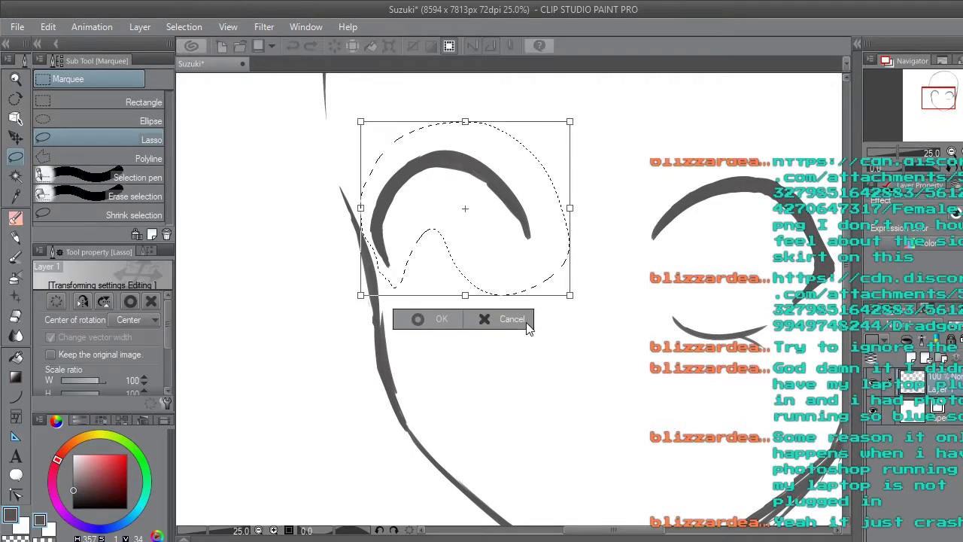
drag(569, 121, 559, 120)
drag(500, 205, 509, 204)
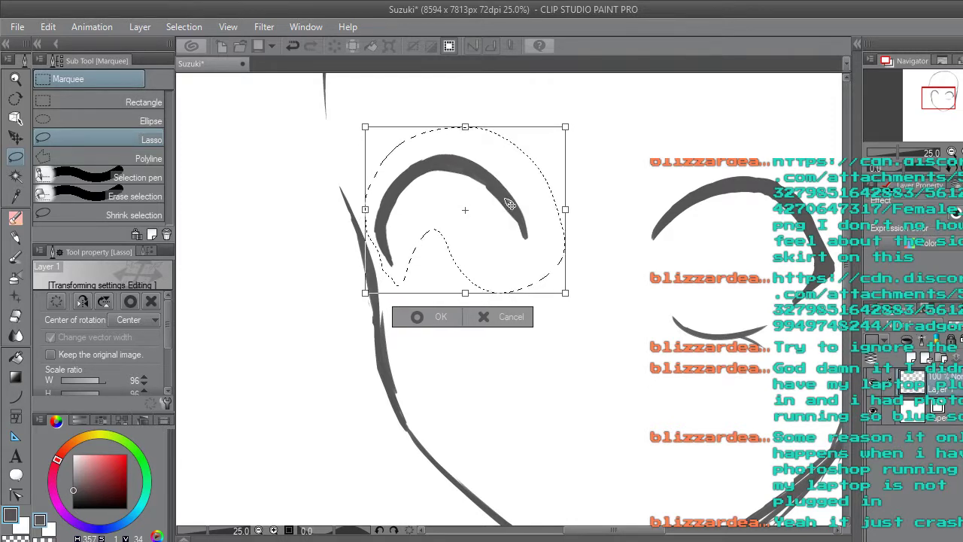
drag(566, 127, 560, 130)
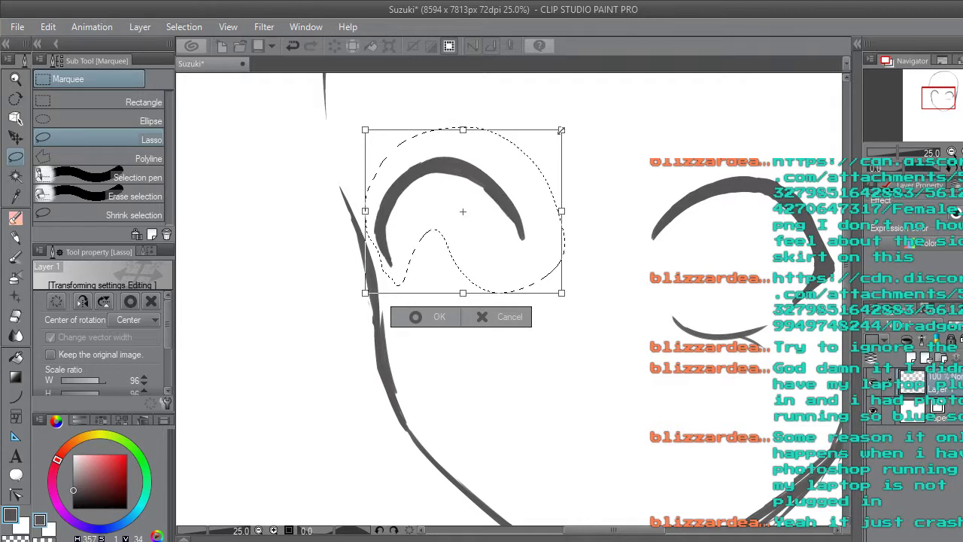
drag(515, 220, 517, 219)
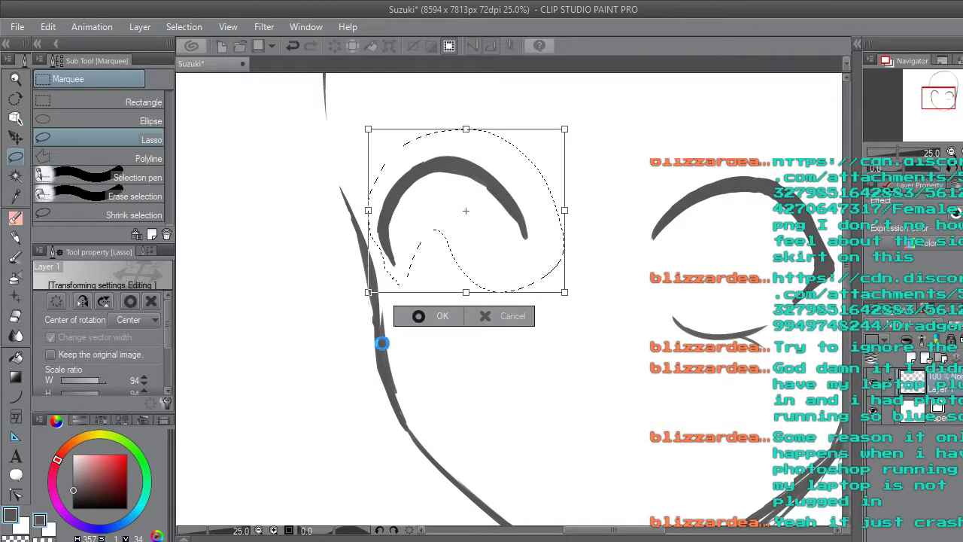
key(Return)
click(335, 315)
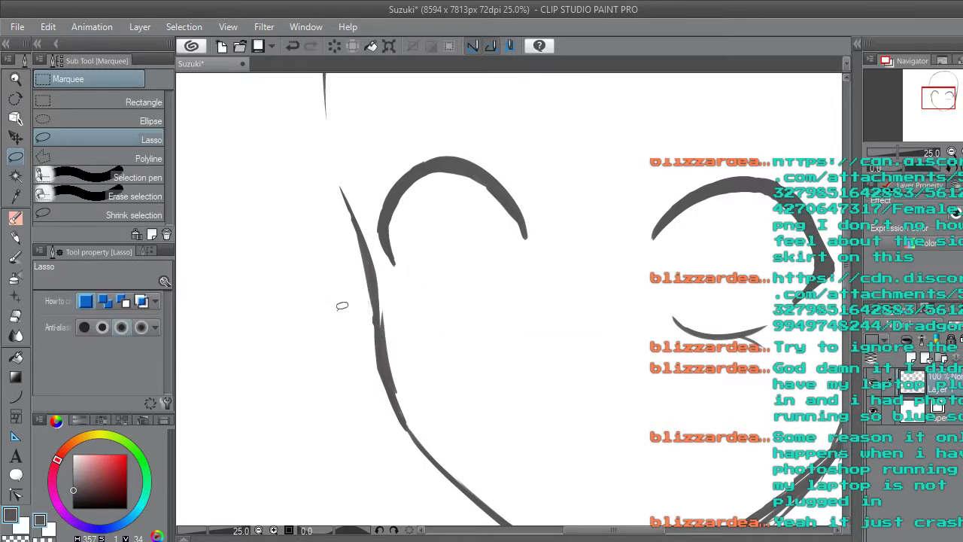
Draw a curved lower lash line under the left-hand eye with the Neat pen, redoing the first stroke.
scroll(342, 306, down, 2)
drag(612, 531, 622, 534)
scroll(385, 277, up, 4)
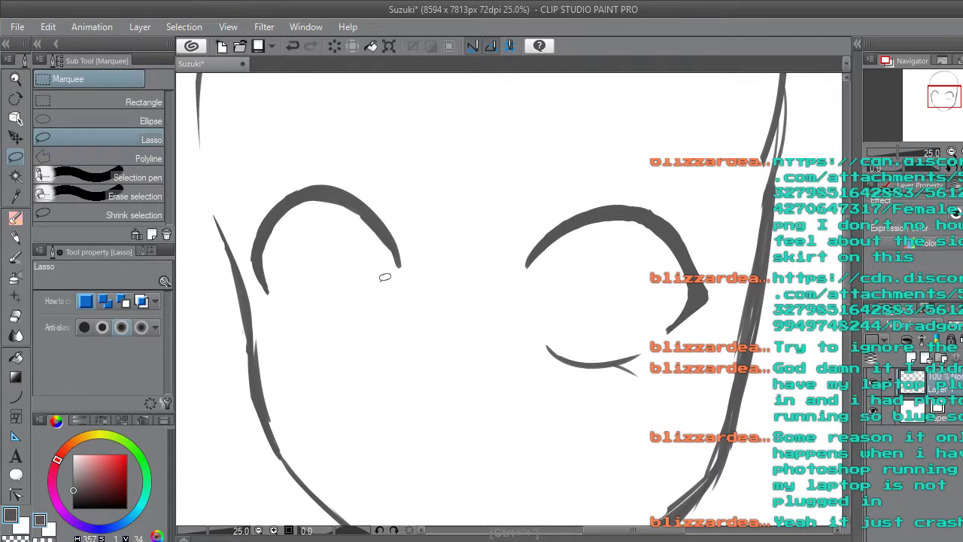
scroll(385, 277, down, 1)
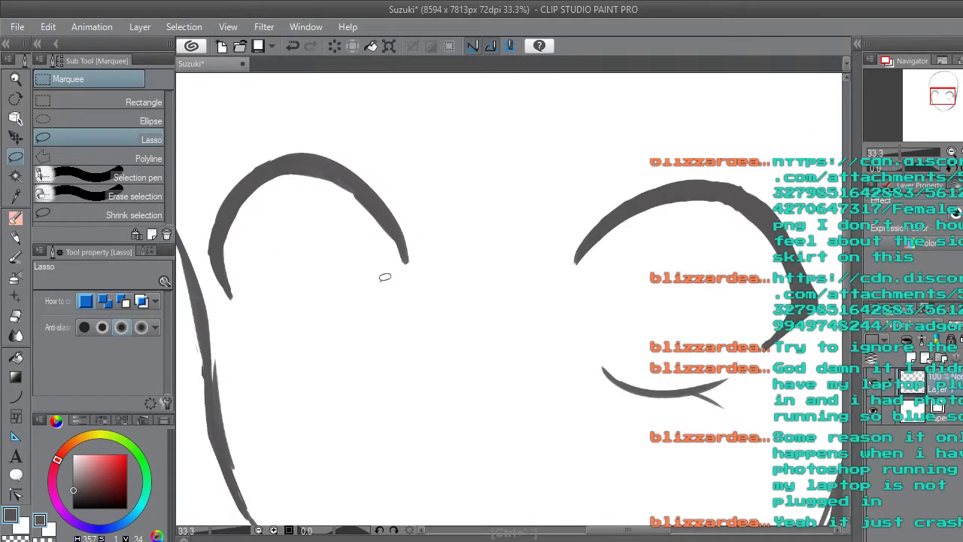
click(17, 218)
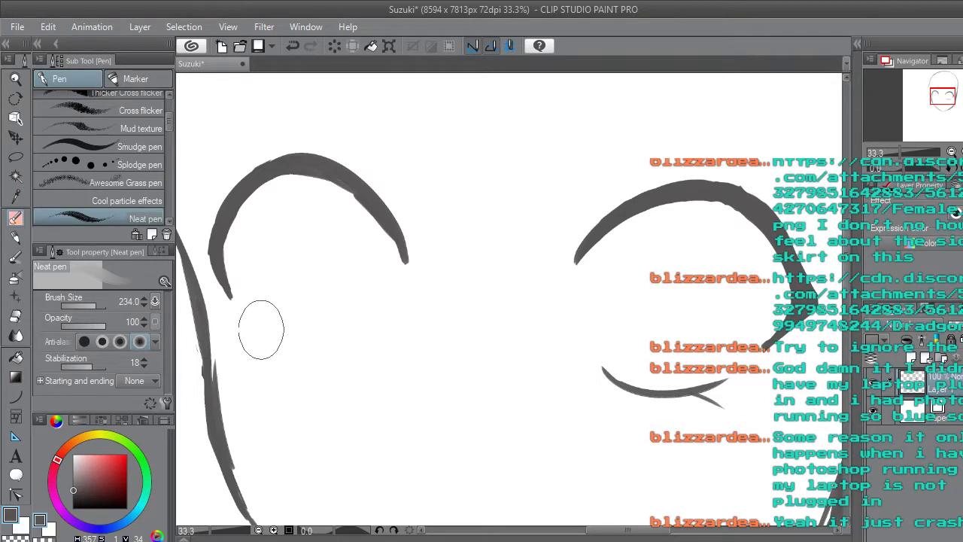
mouse_move(260, 331)
mouse_down()
mouse_move(304, 351)
mouse_move(391, 341)
mouse_up()
key(ctrl+z)
mouse_move(273, 336)
mouse_down()
mouse_move(348, 352)
mouse_move(401, 324)
mouse_up()
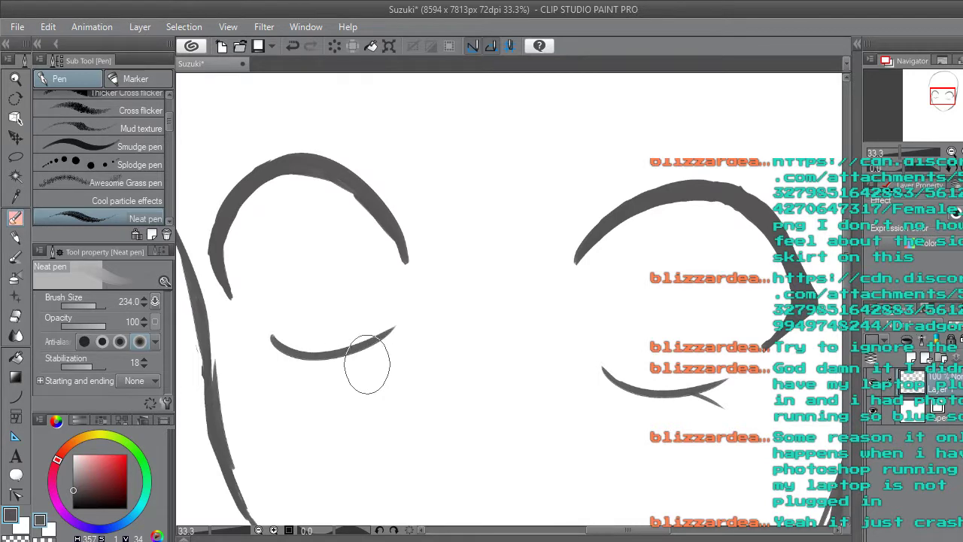
Lasso the left-hand lower lash line, move it slightly toward the face's outer edge while adjusting its tilt, and deselect it.
scroll(429, 423, down, 5)
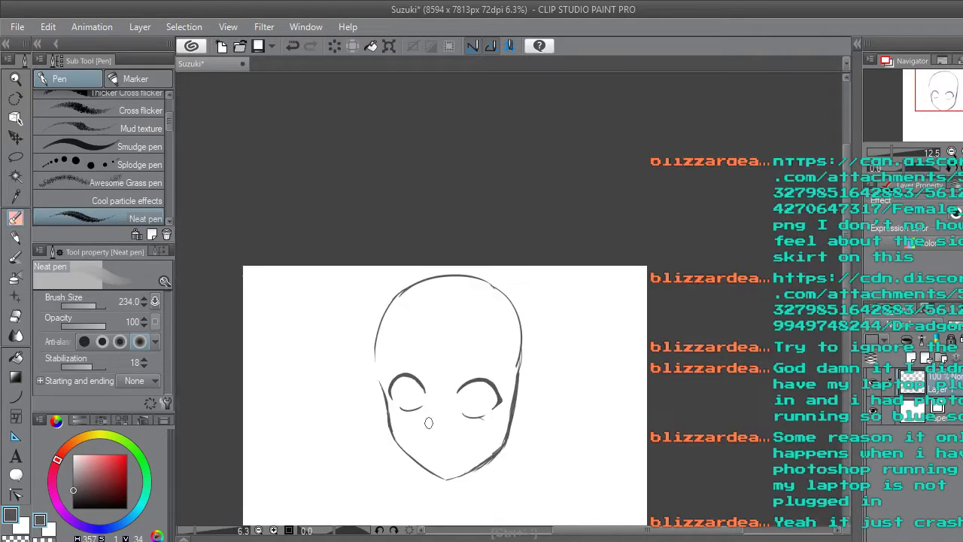
scroll(429, 423, up, 2)
scroll(429, 425, up, 2)
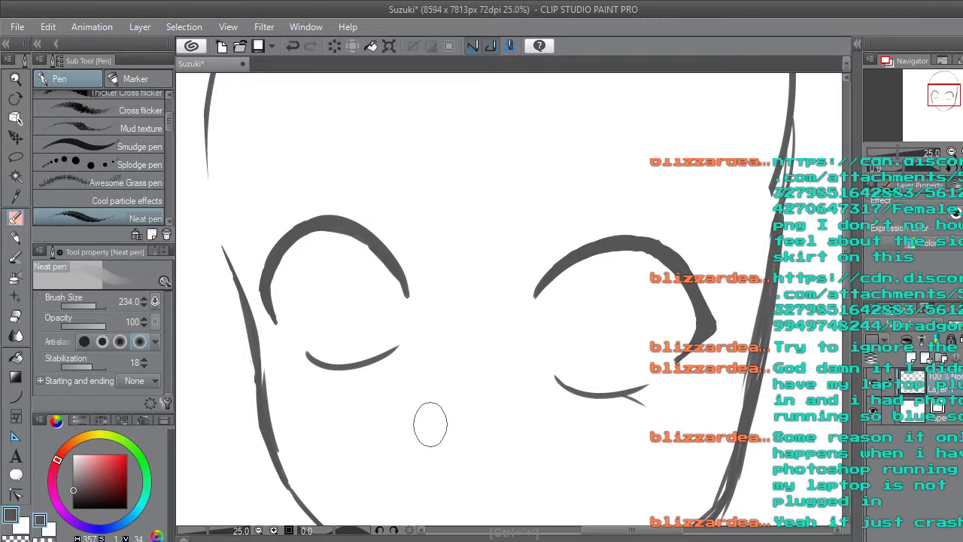
key(m)
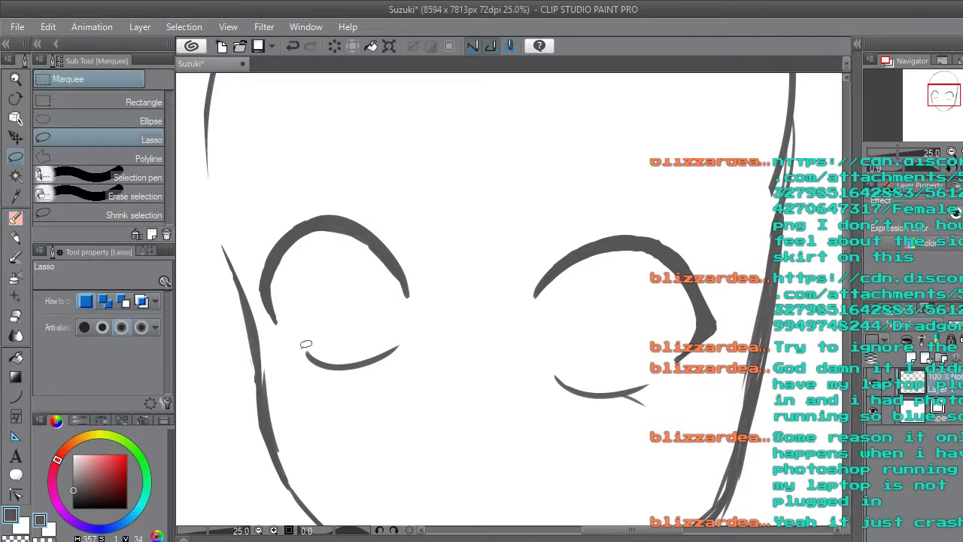
mouse_move(316, 387)
mouse_down()
mouse_move(311, 332)
mouse_move(379, 325)
mouse_move(421, 358)
mouse_move(319, 385)
mouse_up()
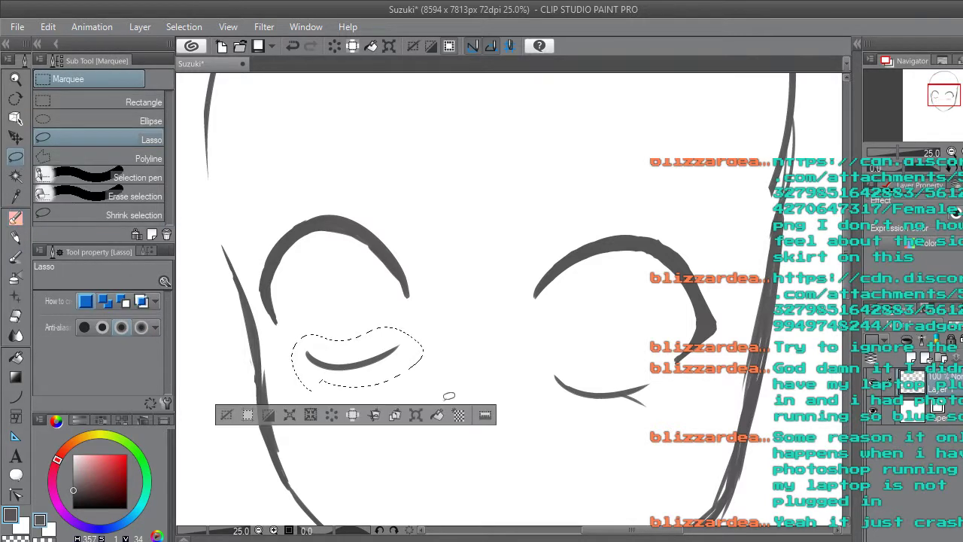
click(419, 416)
drag(435, 316, 439, 322)
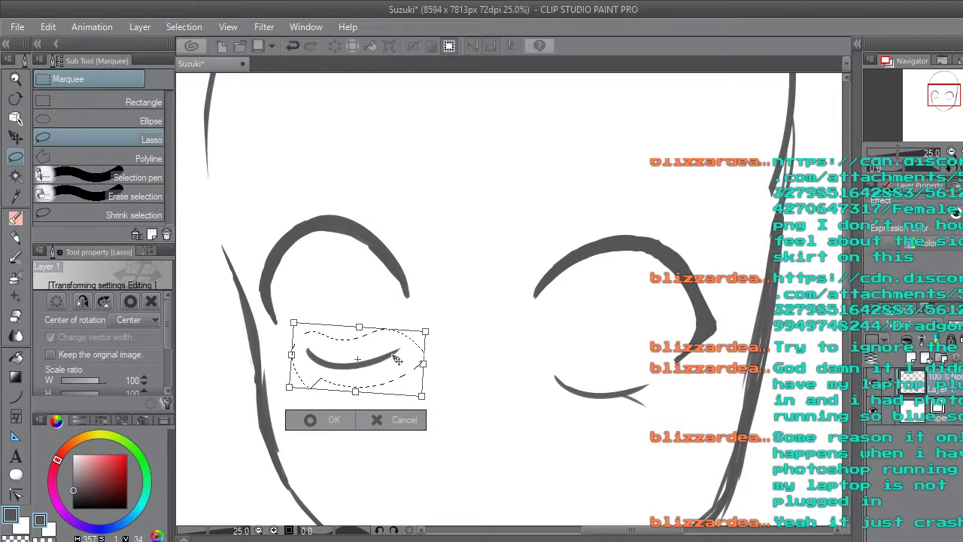
drag(382, 361, 374, 358)
drag(429, 322, 424, 317)
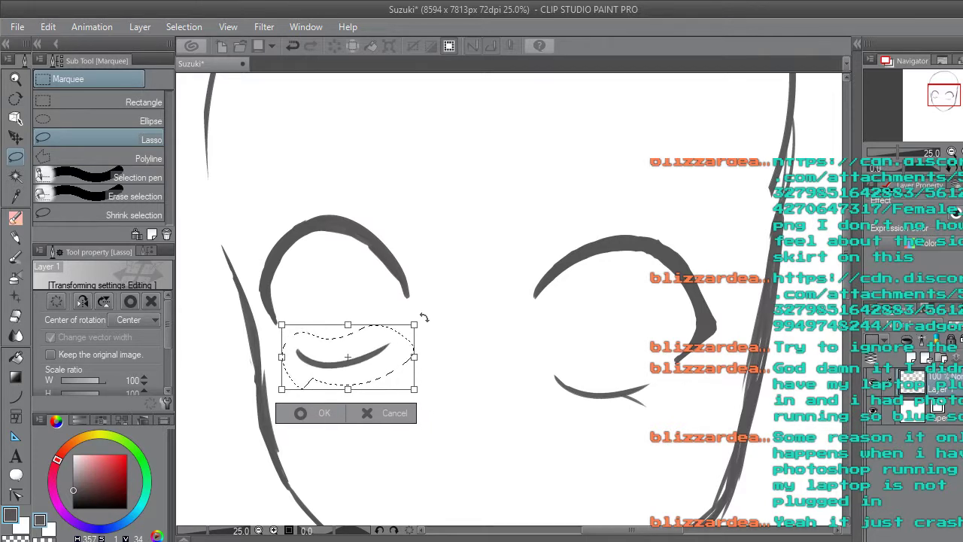
click(317, 415)
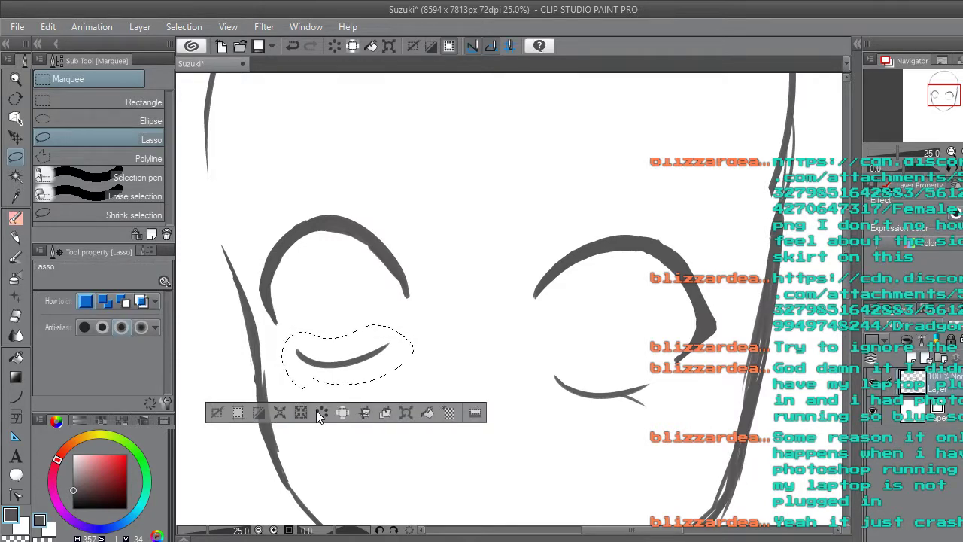
click(223, 395)
Check the lower lash line's placement against the whole face, and undo its last transformation.
key(ctrl+minus)
key(ctrl+minus)
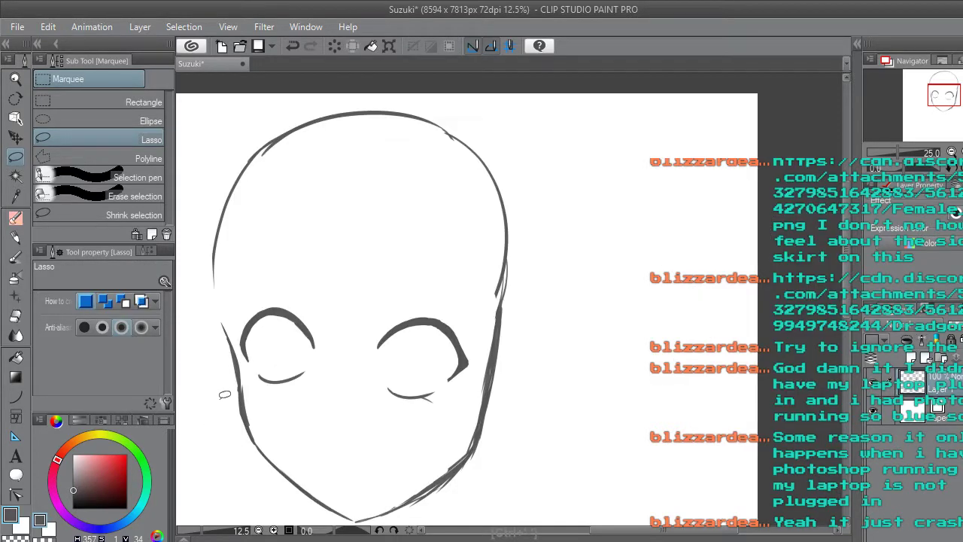
drag(643, 530, 606, 530)
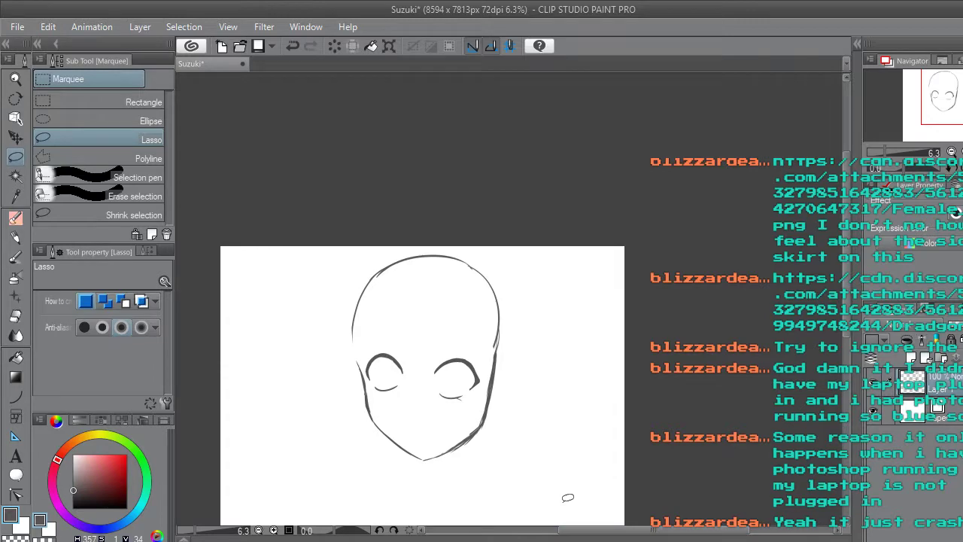
key(ctrl+plus)
key(ctrl+plus)
key(ctrl+z)
key(ctrl+z)
key(ctrl+z)
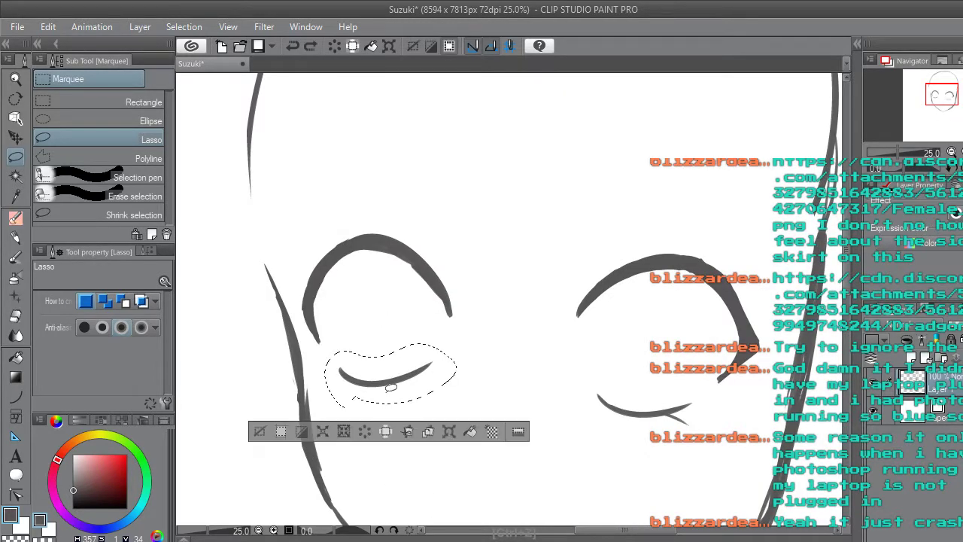
Lasso the left-hand lower lash line, cut and paste it onto its own layer, delete that layer, deselect, and return to the Neat pen.
mouse_move(375, 409)
mouse_down()
mouse_move(413, 335)
mouse_move(467, 371)
mouse_move(376, 412)
mouse_up()
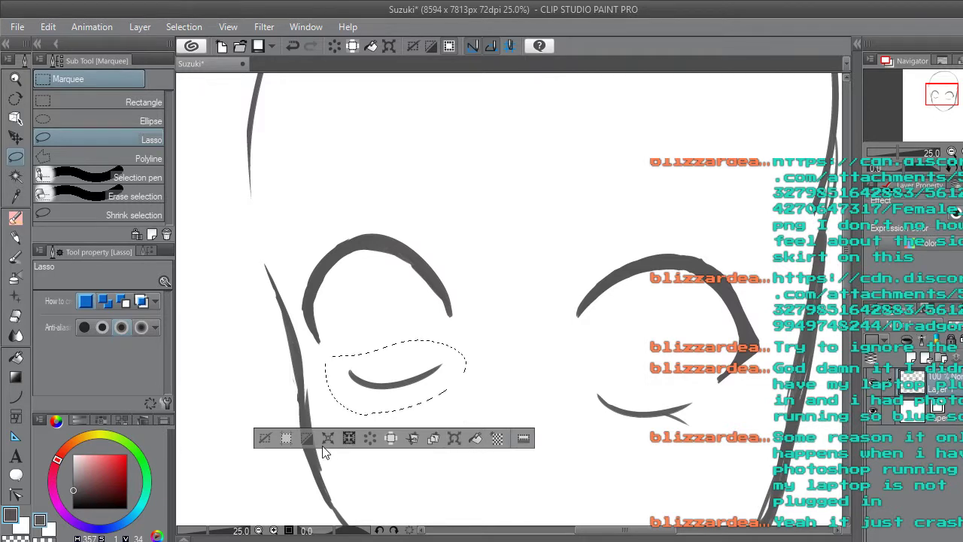
click(413, 438)
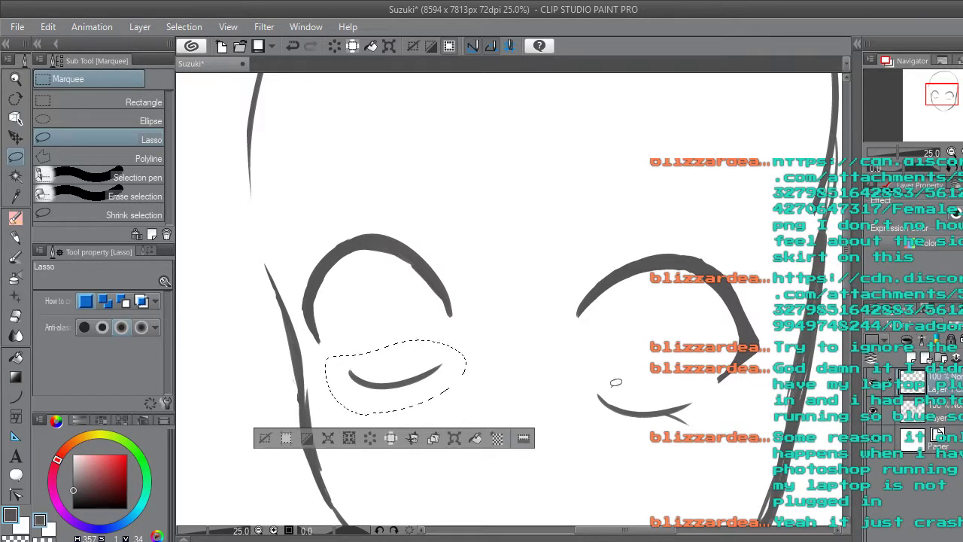
right_click(933, 382)
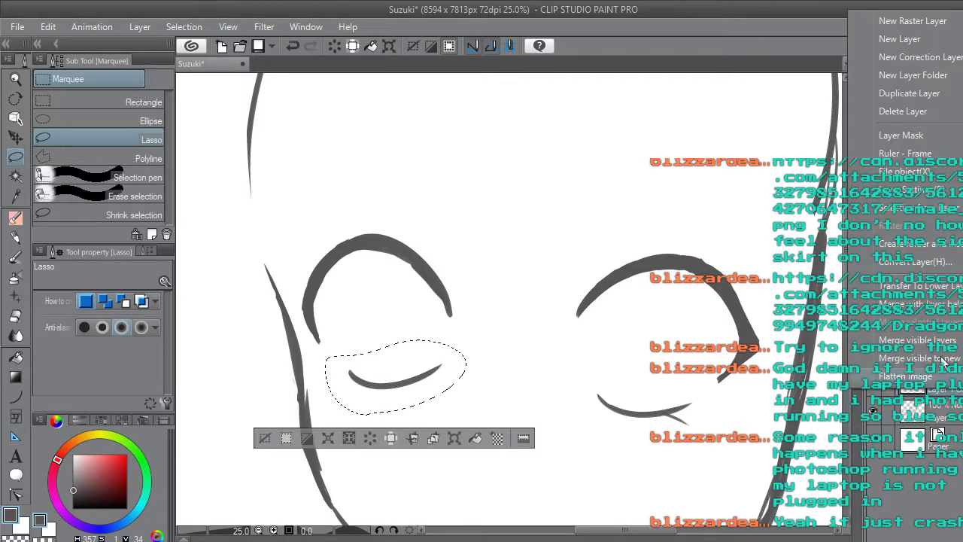
click(896, 116)
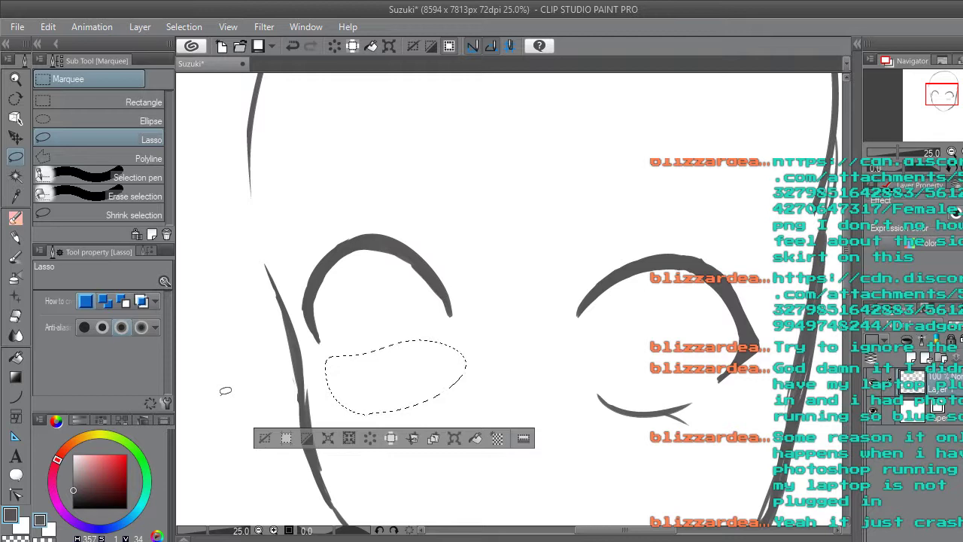
click(264, 438)
click(16, 217)
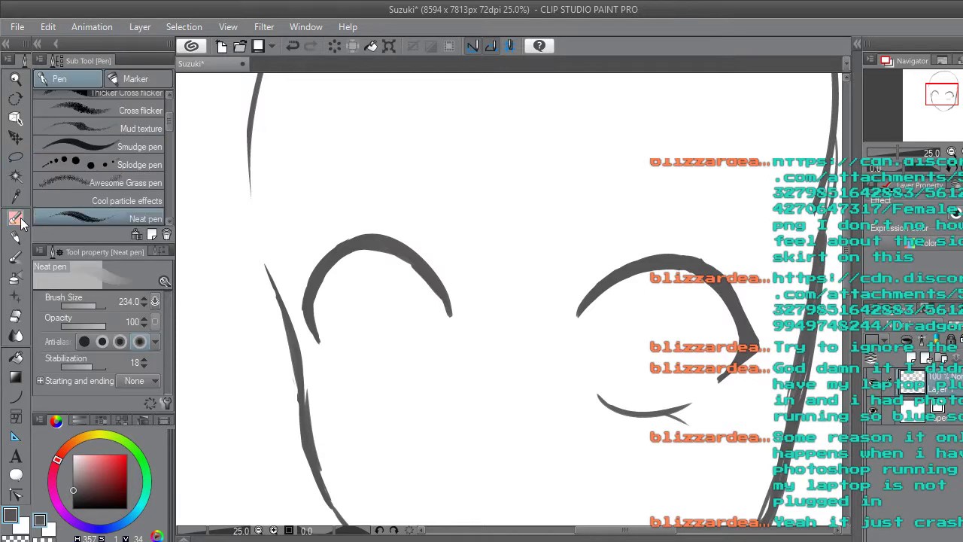
Try several curved lower lash strokes under the left-hand eye from its outer side inward with the Neat pen, undoing each one.
drag(347, 368, 423, 367)
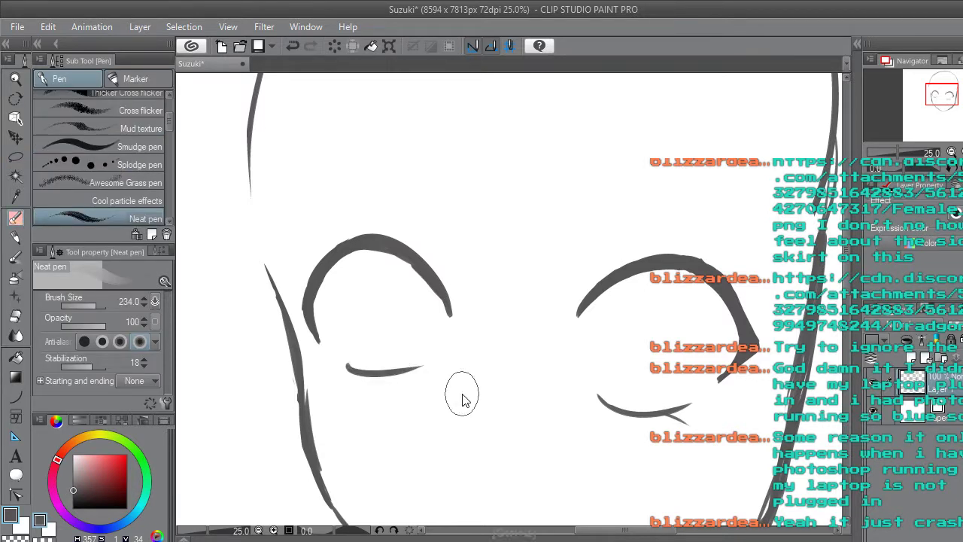
key(ctrl+z)
drag(355, 371, 472, 378)
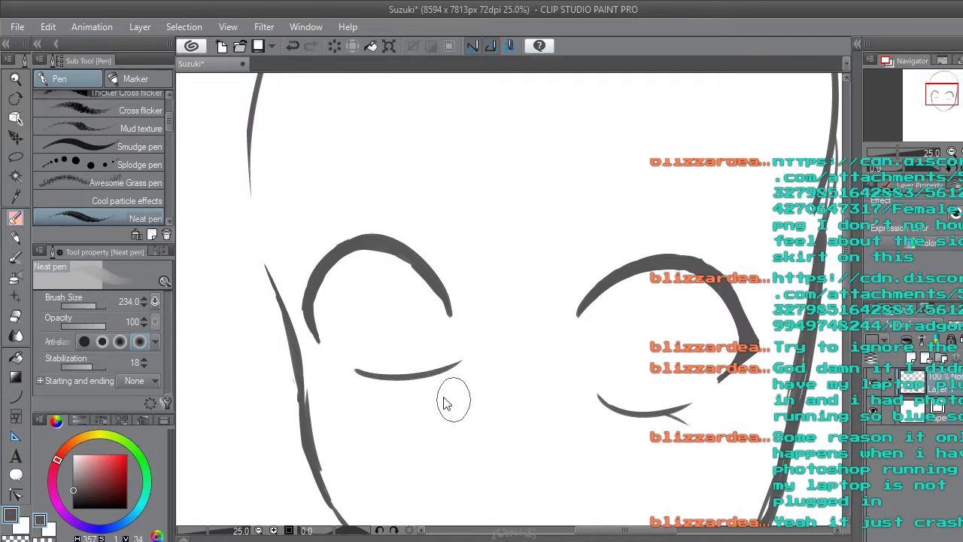
key(ctrl+z)
scroll(391, 390, up, 1)
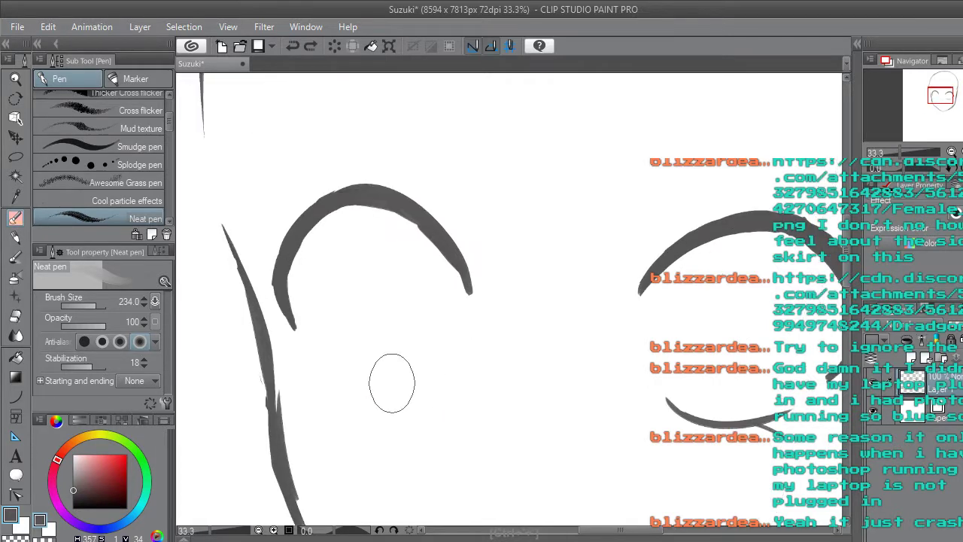
drag(342, 372, 465, 361)
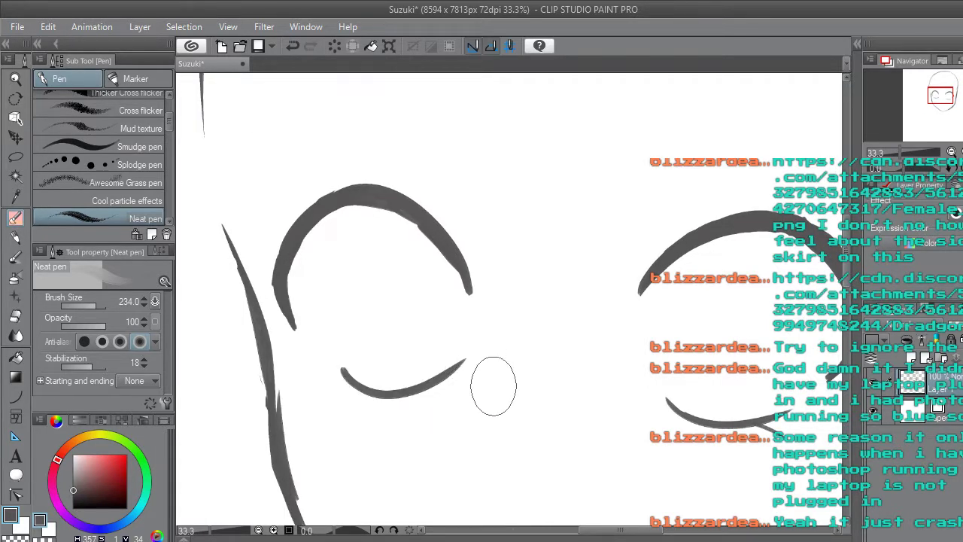
key(ctrl+z)
scroll(378, 392, down, 1)
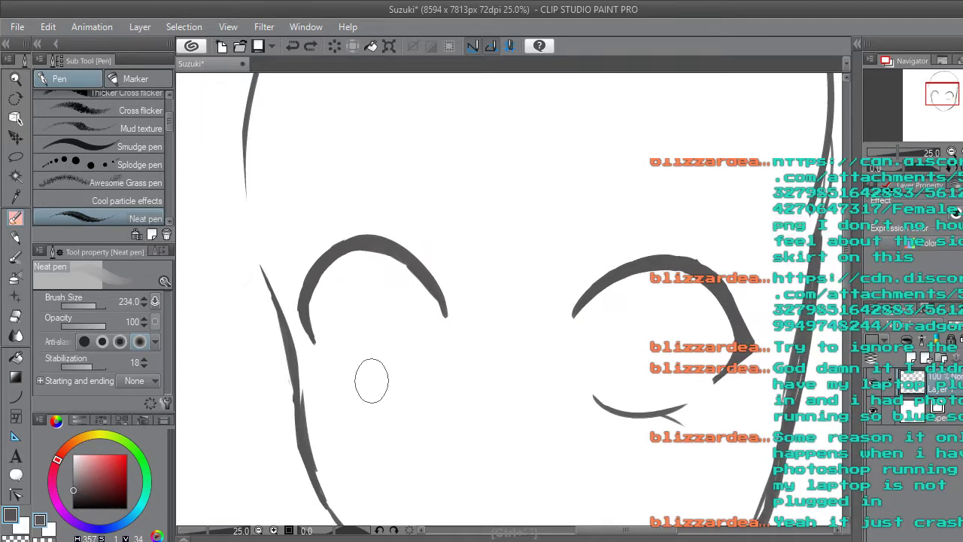
mouse_move(342, 371)
mouse_down()
mouse_move(428, 373)
mouse_move(449, 358)
mouse_up()
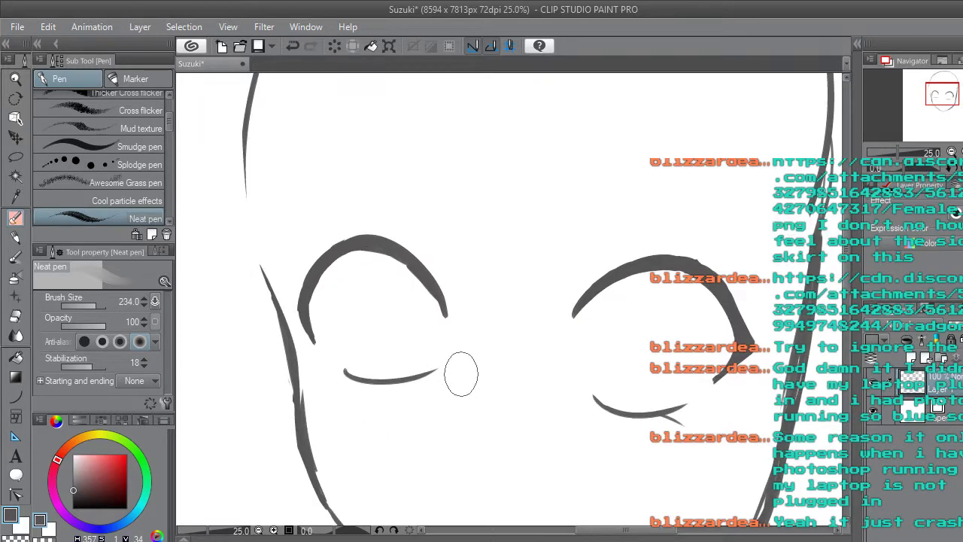
key(ctrl+z)
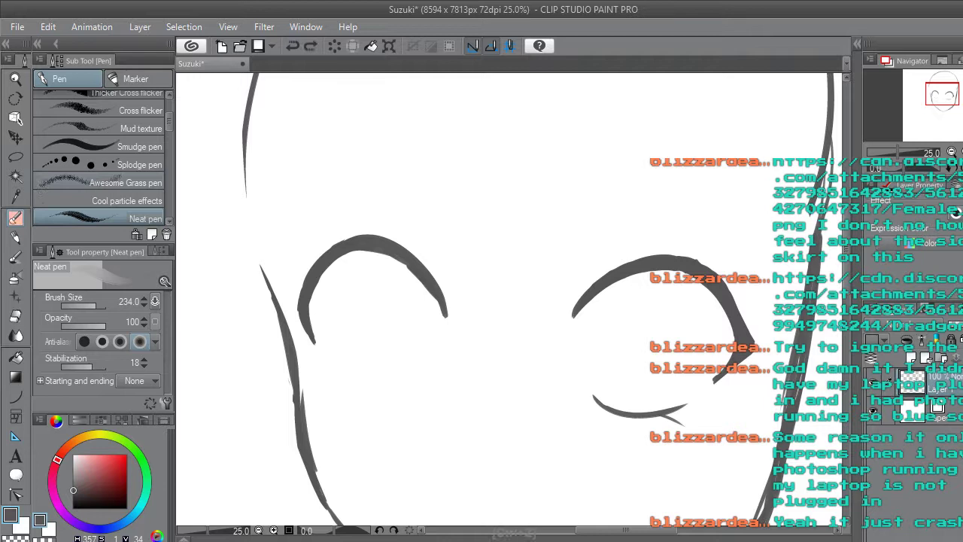
drag(349, 372, 422, 379)
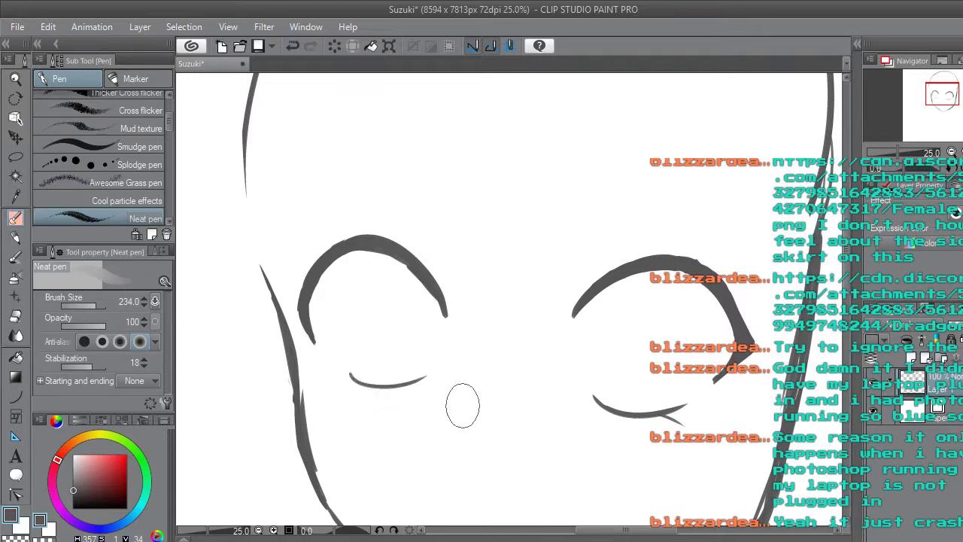
key(ctrl+z)
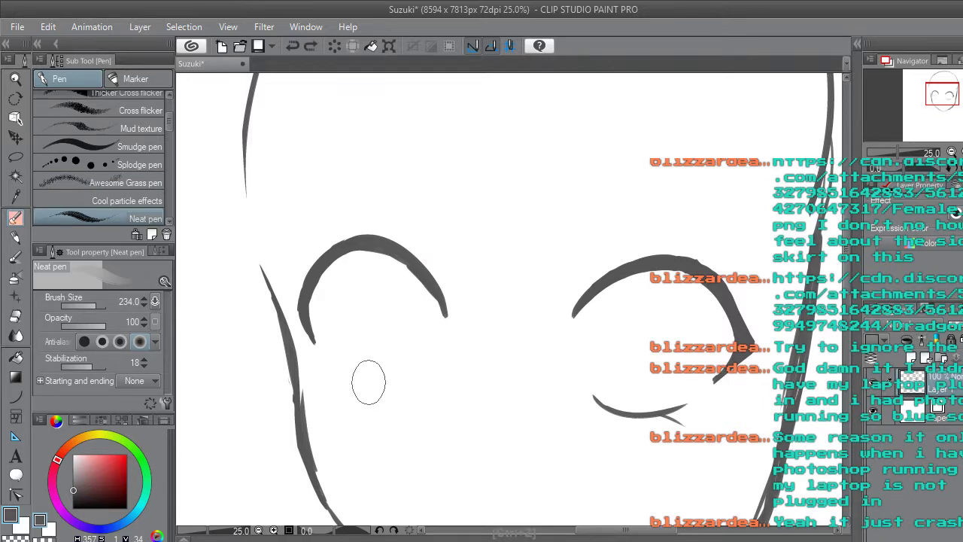
drag(349, 382, 422, 378)
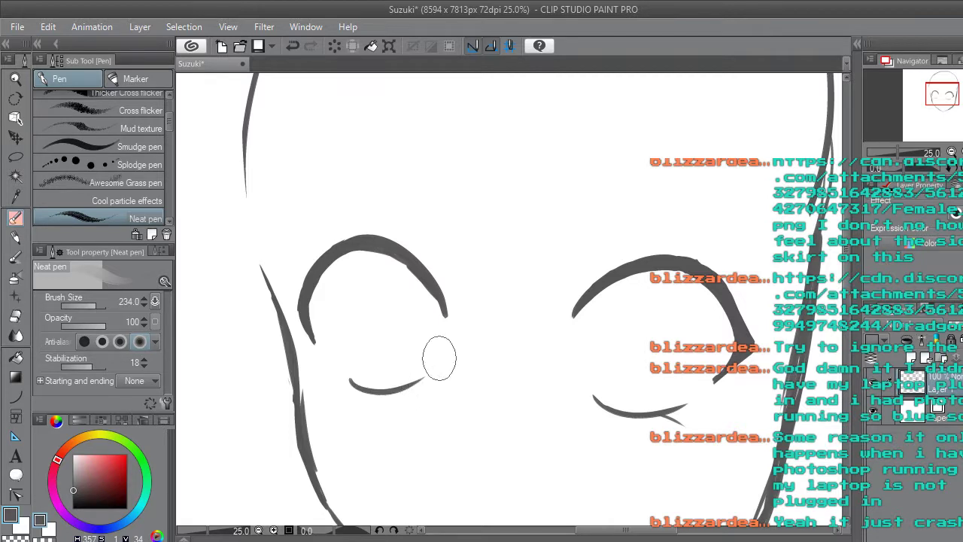
key(ctrl+z)
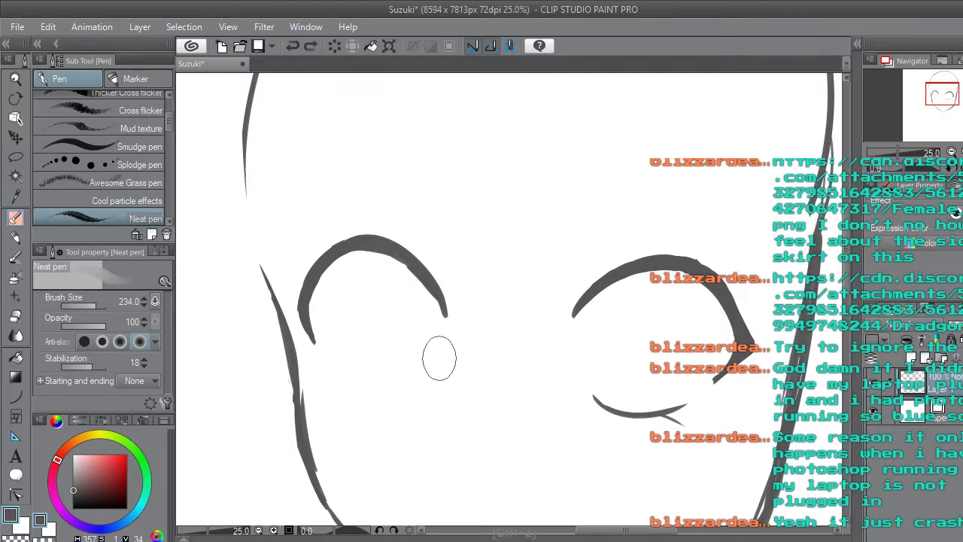
drag(355, 374, 433, 375)
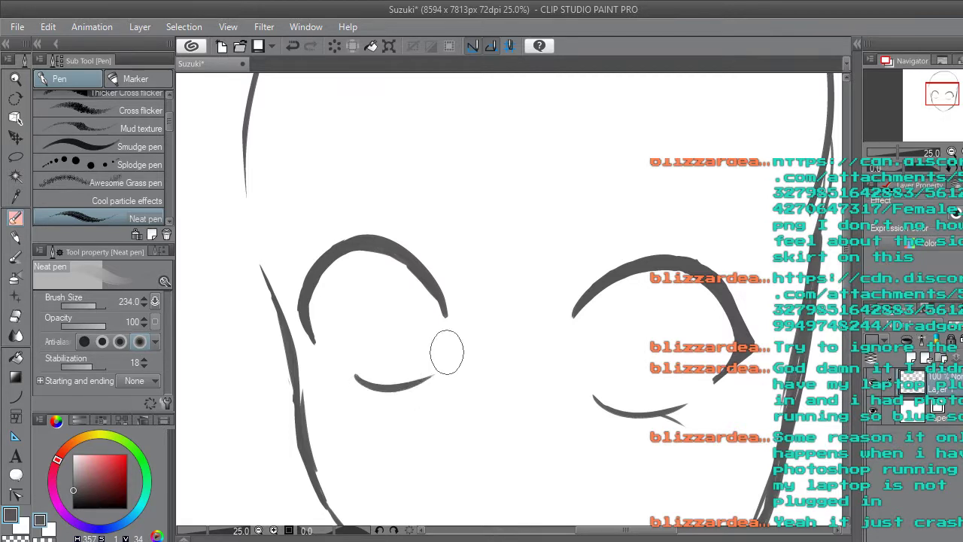
key(ctrl+z)
drag(343, 376, 430, 377)
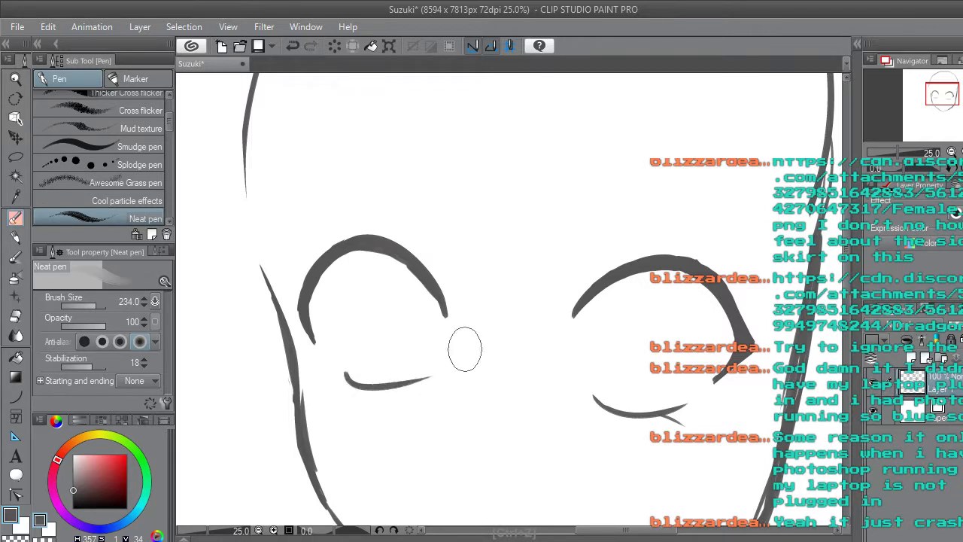
key(ctrl+z)
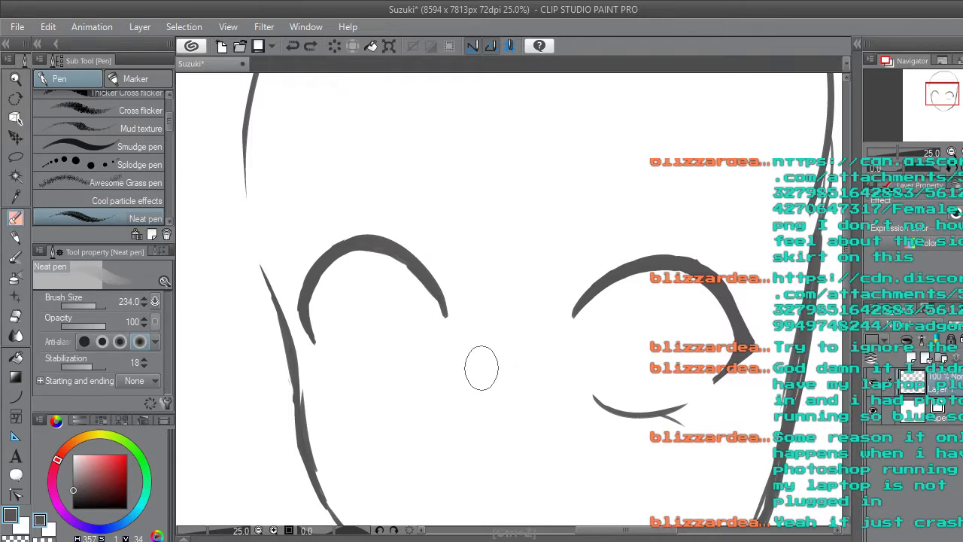
Try the left-hand lower lash line in the reverse direction, from the inner end outward, undoing both strokes.
drag(430, 384, 323, 374)
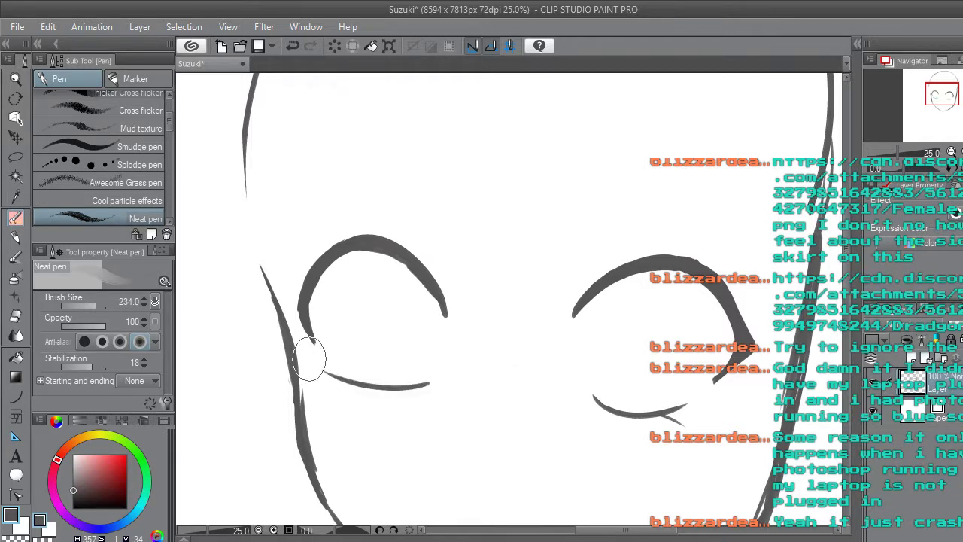
key(ctrl+z)
drag(407, 385, 349, 371)
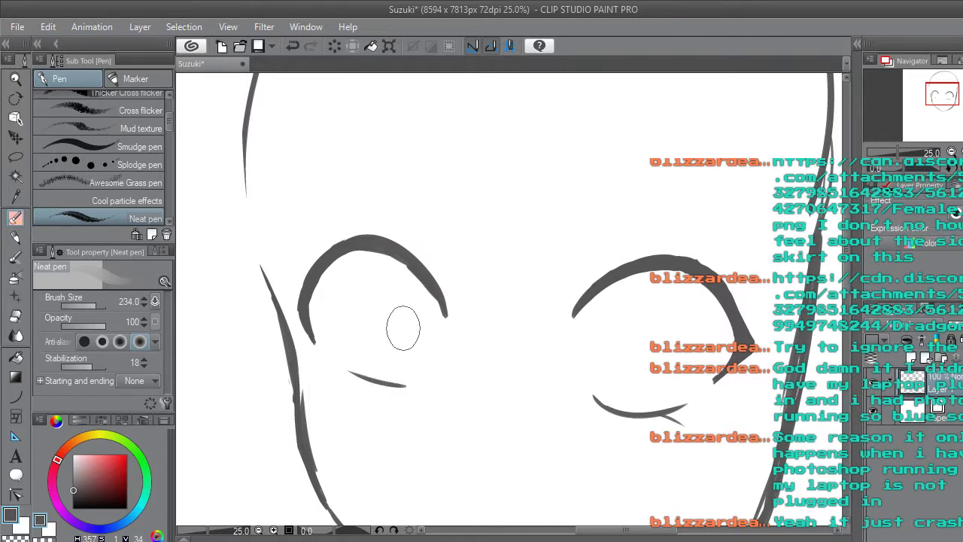
key(ctrl+z)
Draw a thin, shallow lower lash curve under the left-hand eye, redoing the stroke, and check it against the whole face.
drag(359, 375, 425, 370)
key(ctrl+z)
mouse_move(351, 368)
mouse_down()
mouse_move(382, 376)
mouse_move(439, 364)
mouse_up()
scroll(399, 417, up, 1)
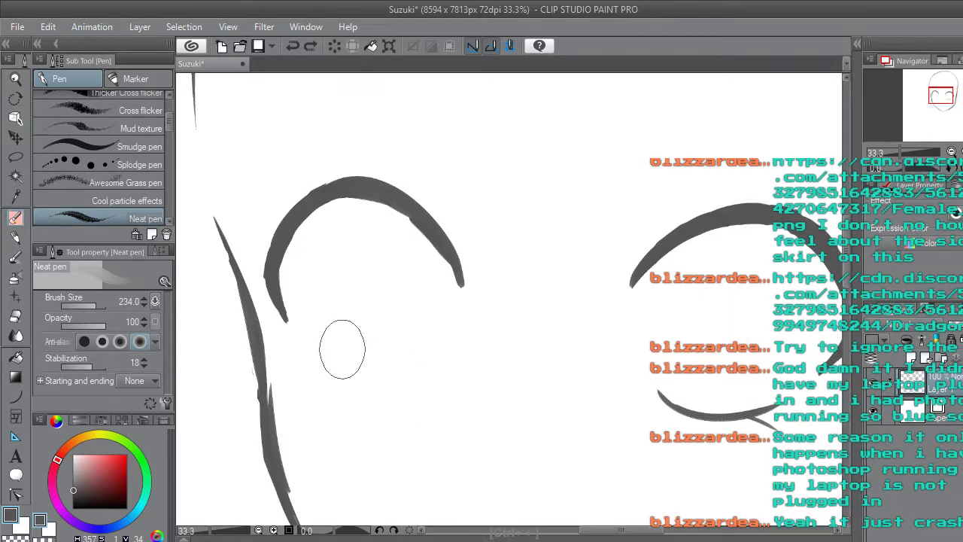
drag(335, 350, 445, 343)
scroll(470, 342, down, 3)
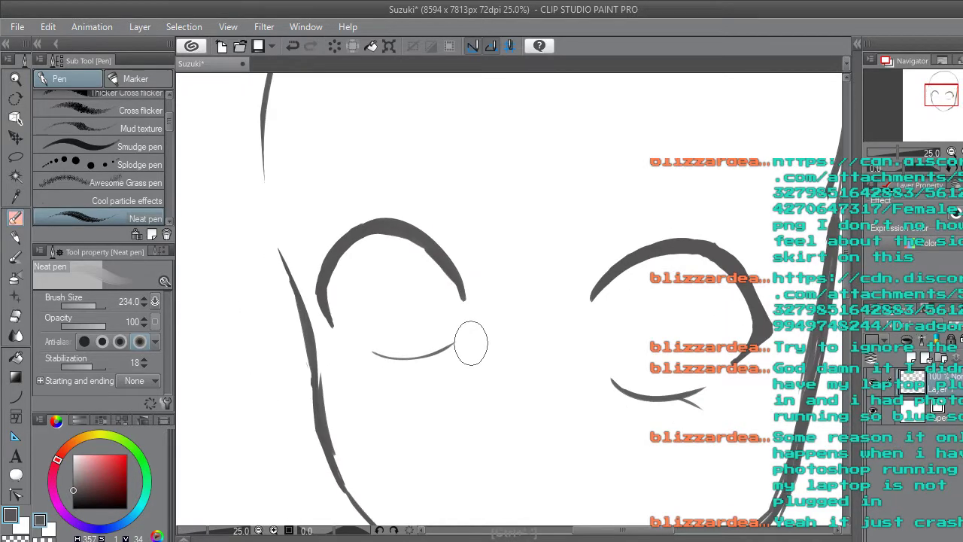
scroll(470, 343, down, 2)
scroll(466, 377, up, 5)
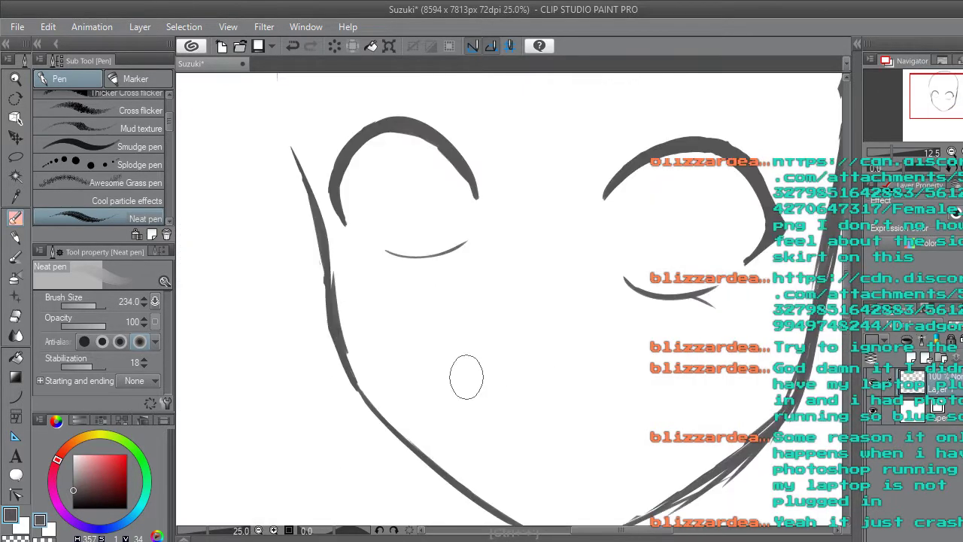
Try thickening the left-hand lower lash line with strokes along its length and underside, undoing the unwanted ones.
scroll(387, 210, up, 2)
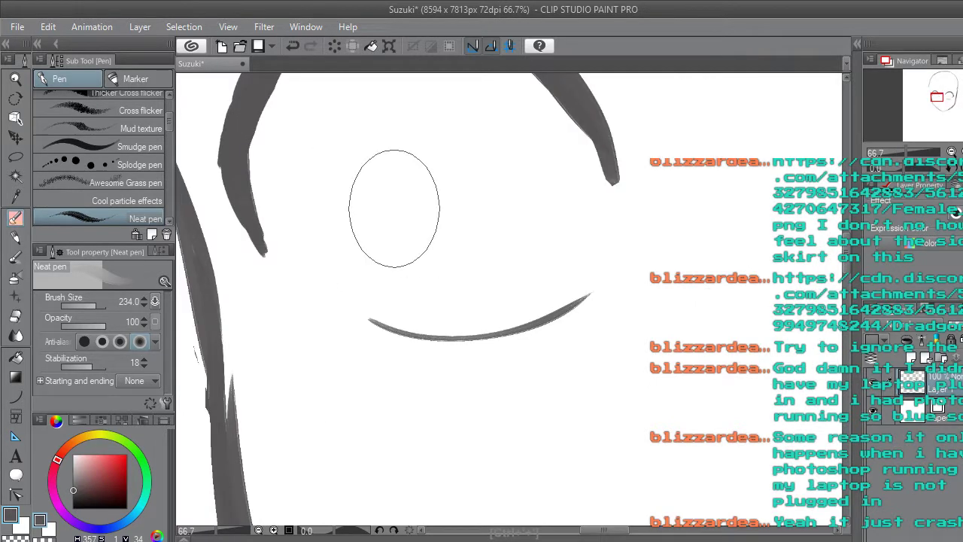
drag(368, 321, 410, 331)
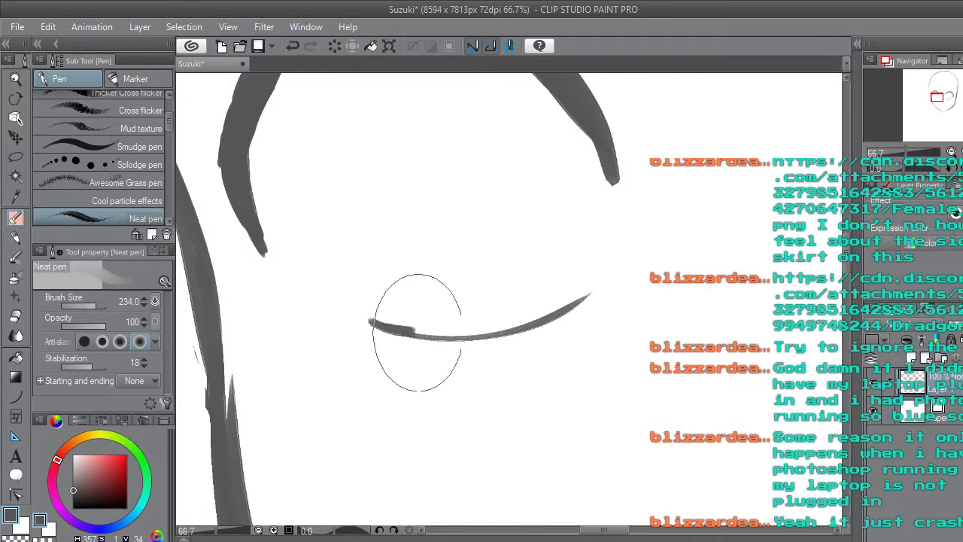
key(ctrl+z)
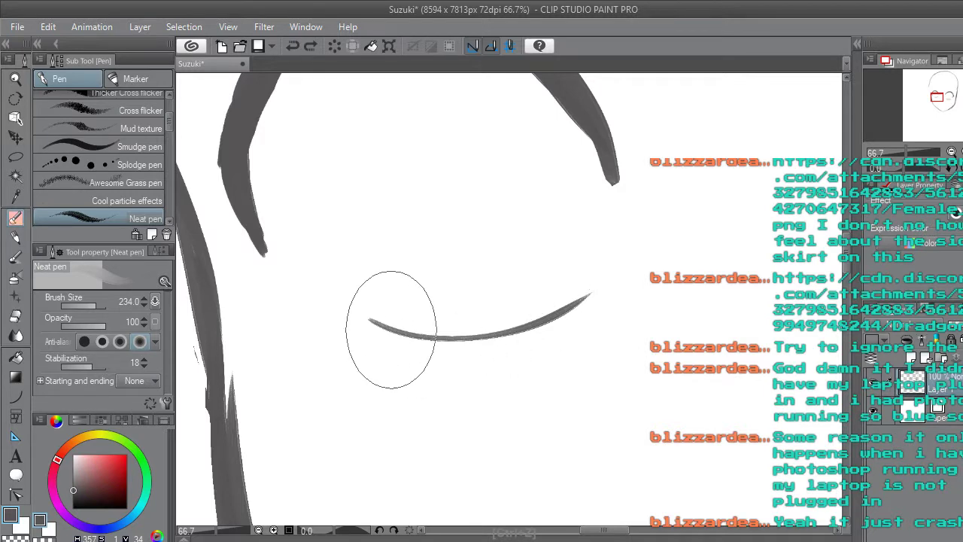
drag(368, 322, 590, 293)
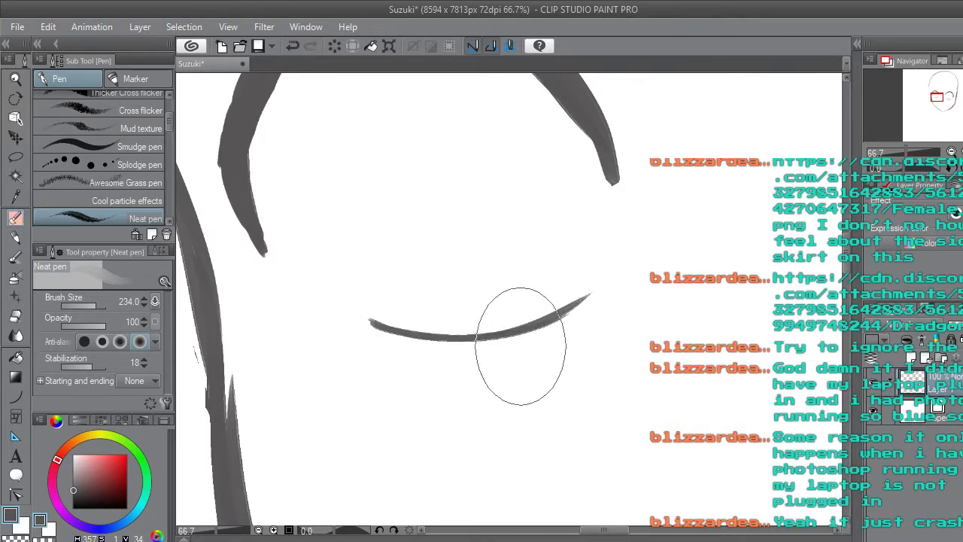
mouse_move(505, 337)
mouse_down()
mouse_move(439, 342)
mouse_move(406, 343)
mouse_up()
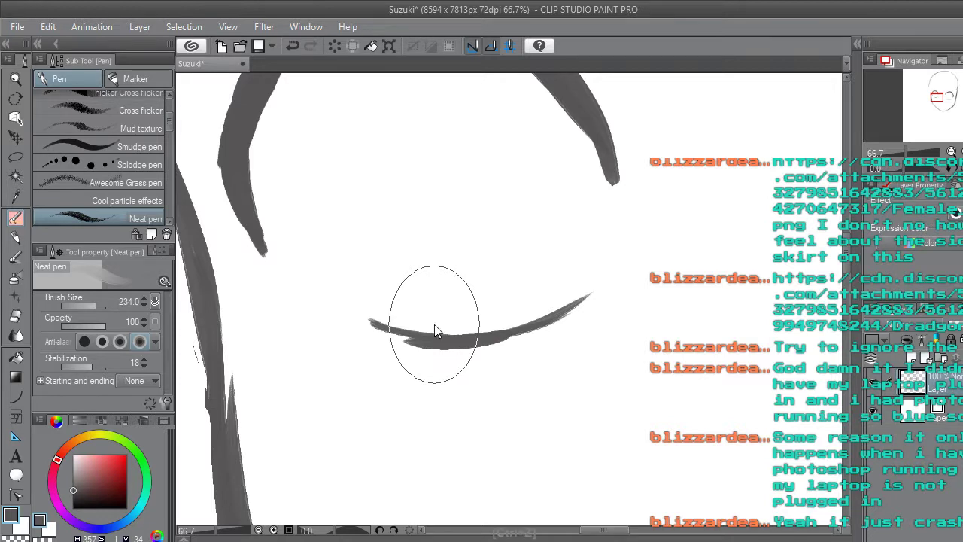
key(ctrl+z)
drag(485, 337, 366, 320)
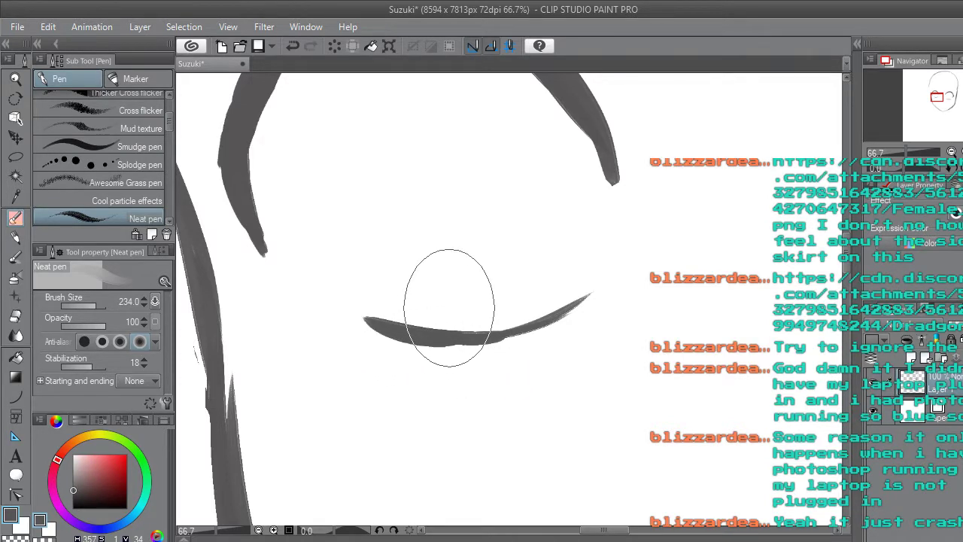
key(ctrl+z)
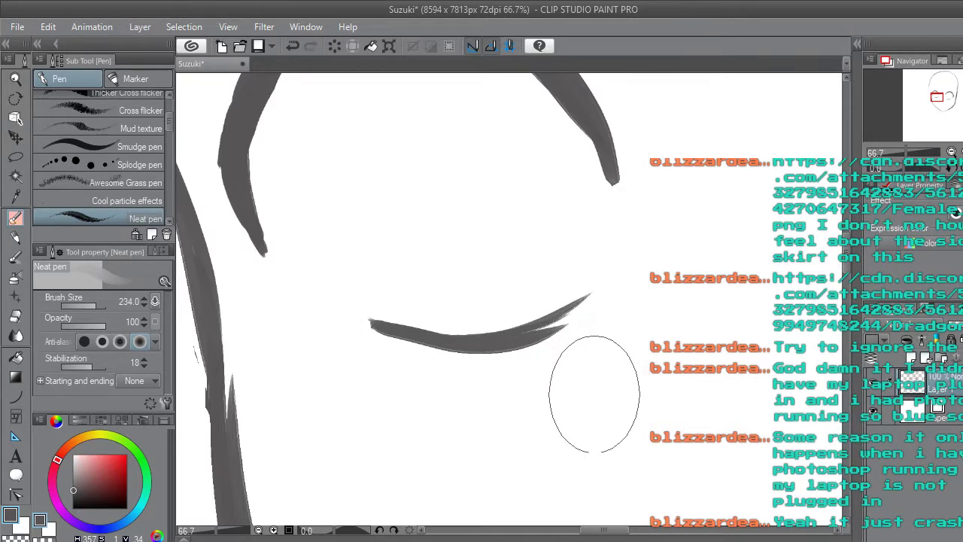
Redraw the left-hand lower lash line as a deeper curve with the Neat pen and thicken its underside, redoing the thickening stroke.
mouse_move(366, 311)
mouse_down()
mouse_move(461, 342)
mouse_move(596, 285)
mouse_up()
drag(397, 344, 591, 302)
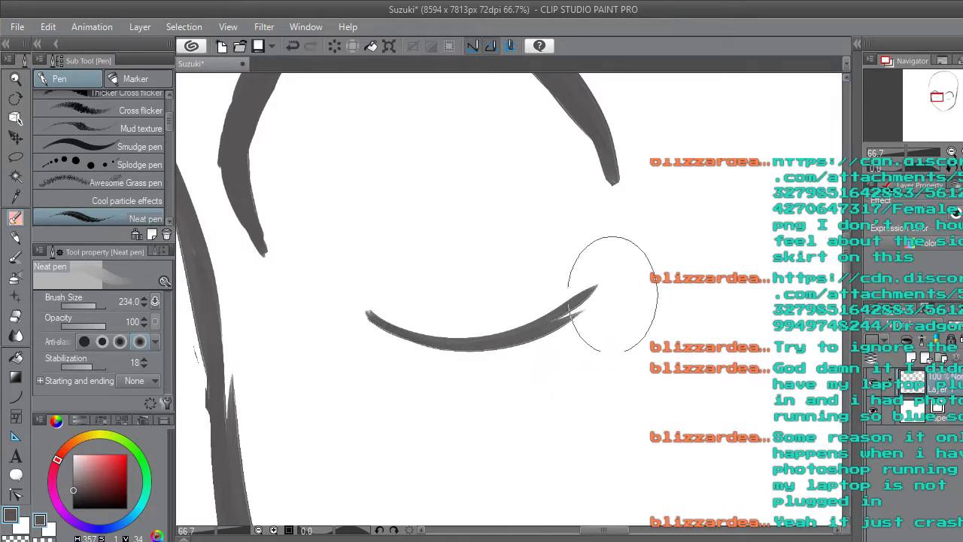
key(ctrl+z)
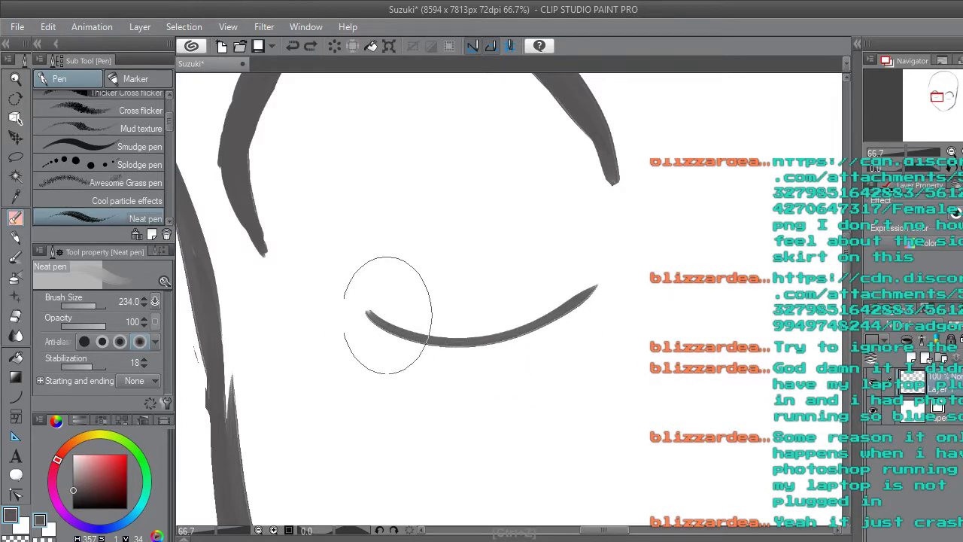
drag(423, 333, 572, 302)
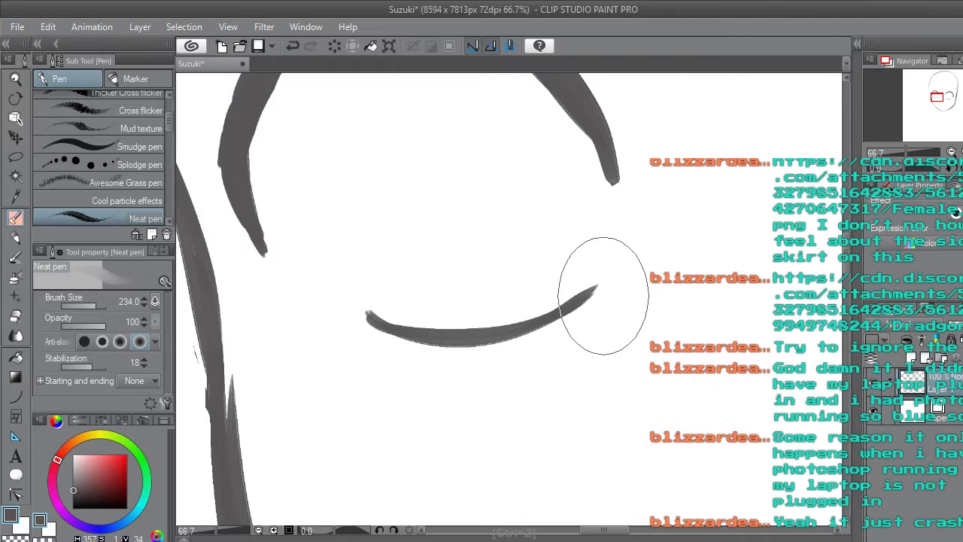
key(ctrl+z)
mouse_move(370, 311)
mouse_down()
mouse_move(409, 343)
mouse_move(605, 305)
mouse_up()
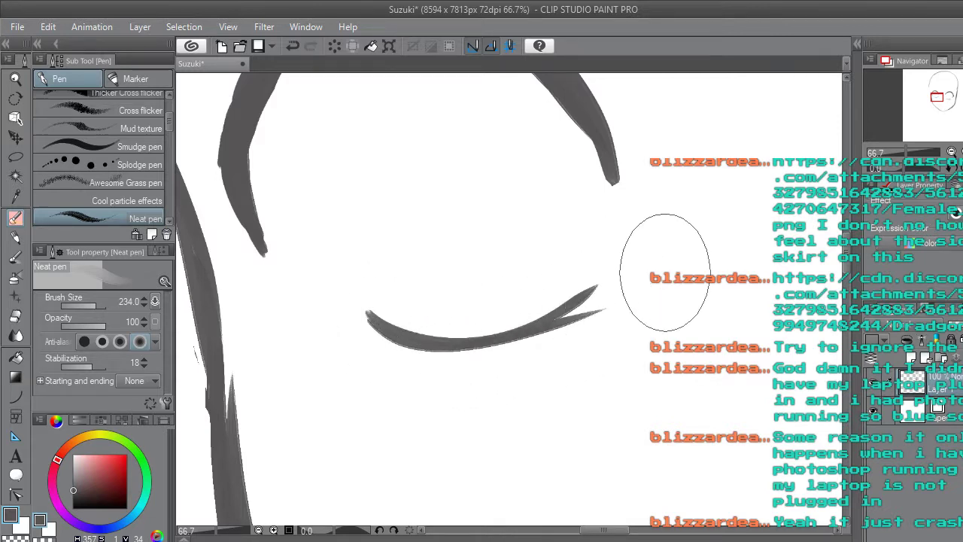
Erase the stray tail at the lower lash line's inner end and trim its lower edge with the Rough eraser.
key(e)
mouse_move(608, 318)
mouse_down()
mouse_move(537, 360)
mouse_move(574, 329)
mouse_up()
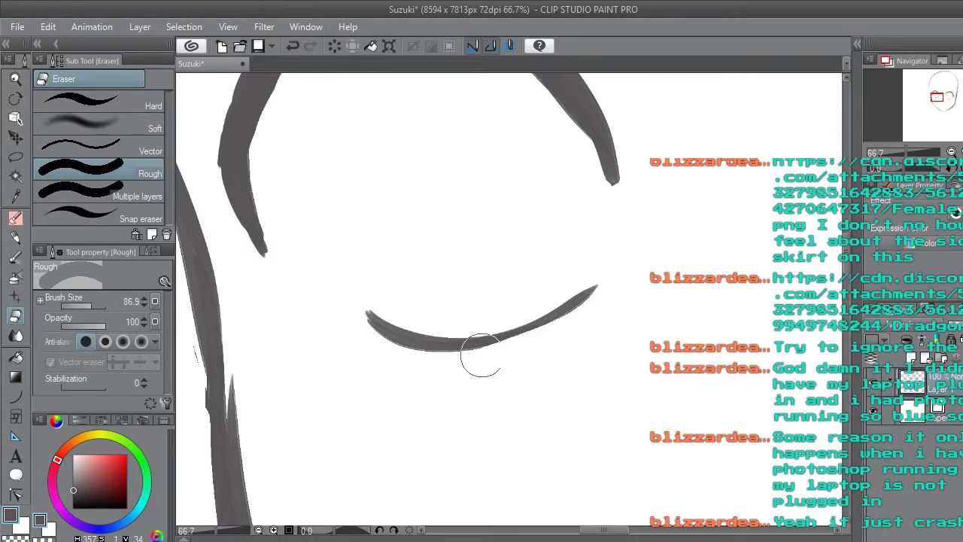
drag(535, 360, 367, 378)
drag(481, 375, 387, 364)
drag(463, 368, 346, 333)
drag(416, 364, 315, 300)
drag(394, 359, 323, 303)
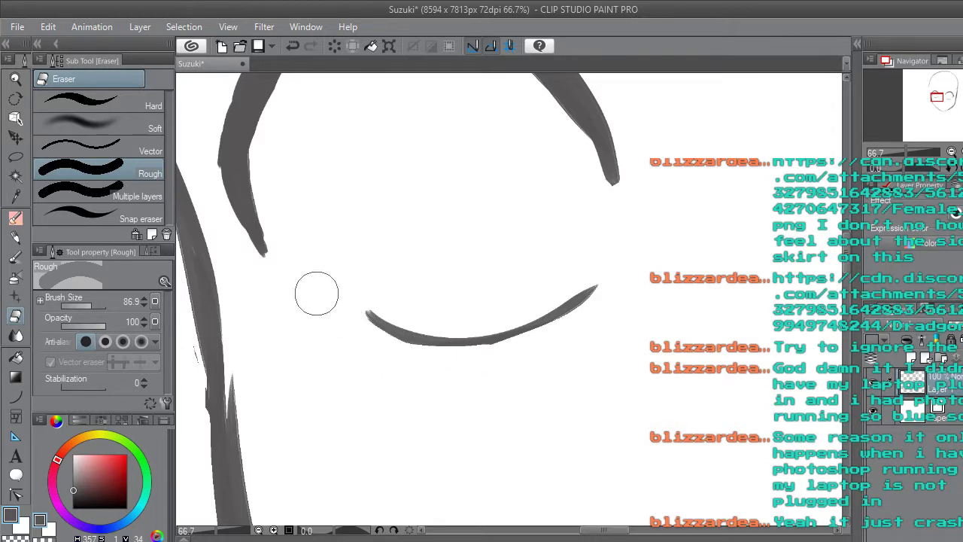
Lasso the left-hand lower lash line, move it slightly toward the face's outer edge with a small clockwise tilt, and deselect it.
click(21, 155)
mouse_move(361, 342)
mouse_down()
mouse_move(385, 286)
mouse_move(612, 241)
mouse_move(589, 340)
mouse_move(391, 372)
mouse_up()
key(ctrl+t)
mouse_move(520, 334)
mouse_down()
mouse_move(497, 340)
mouse_move(487, 331)
mouse_up()
drag(627, 234, 628, 239)
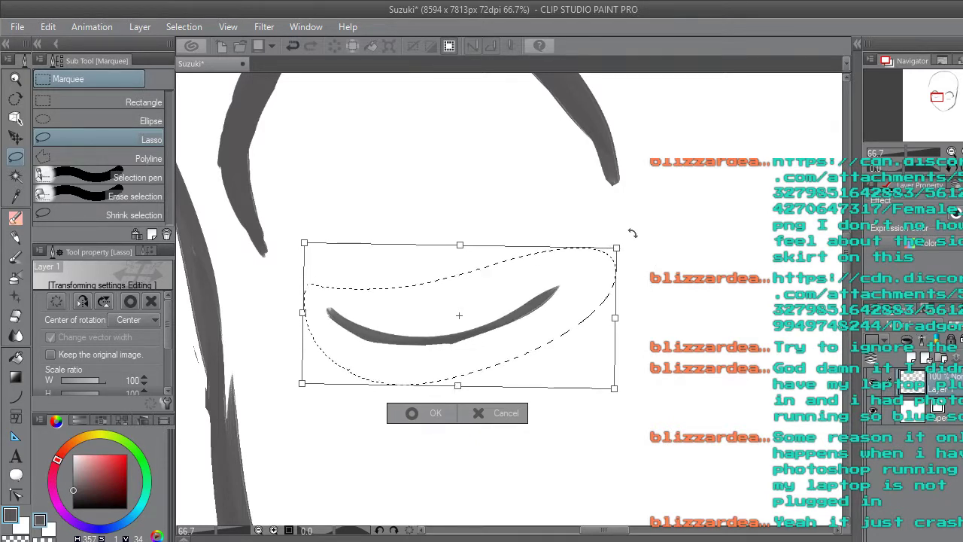
click(412, 412)
click(333, 402)
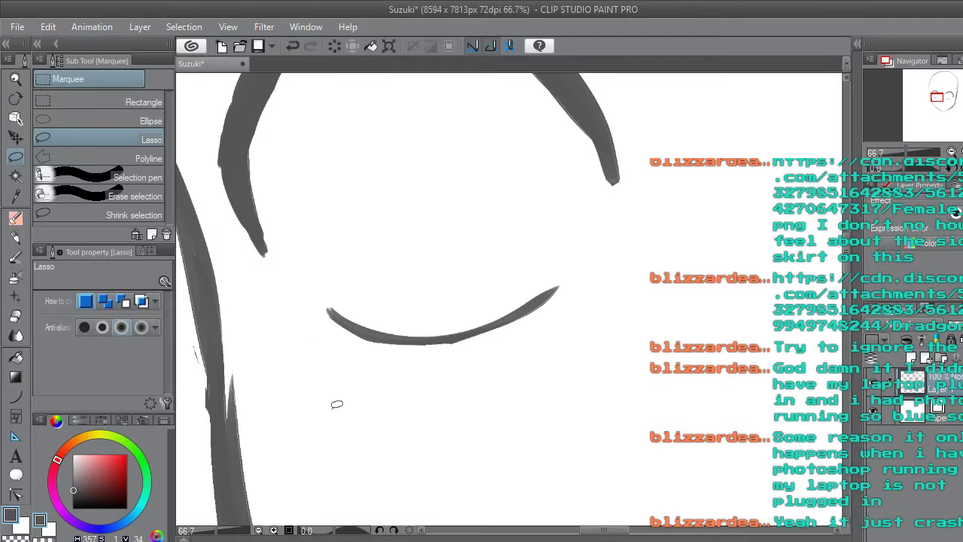
scroll(334, 403, down, 1)
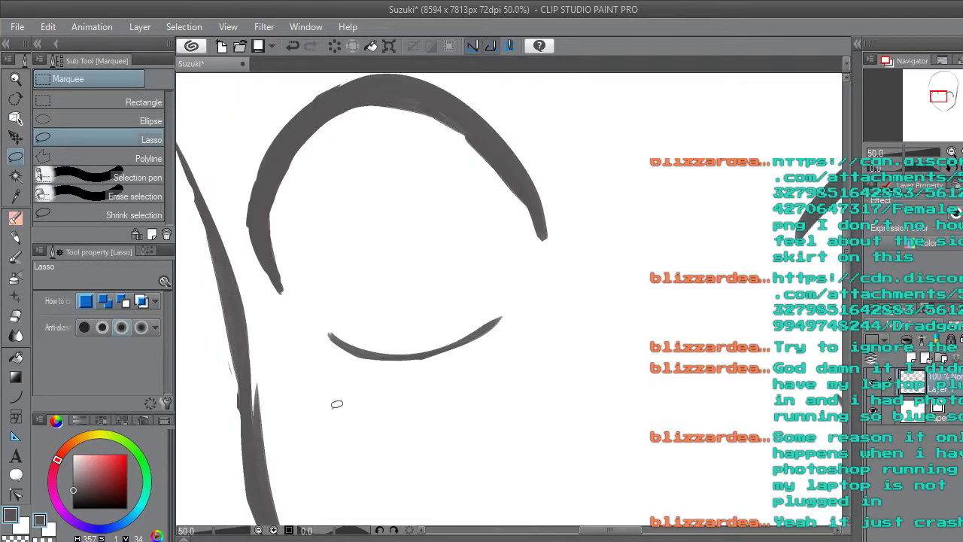
key(alt+Tab)
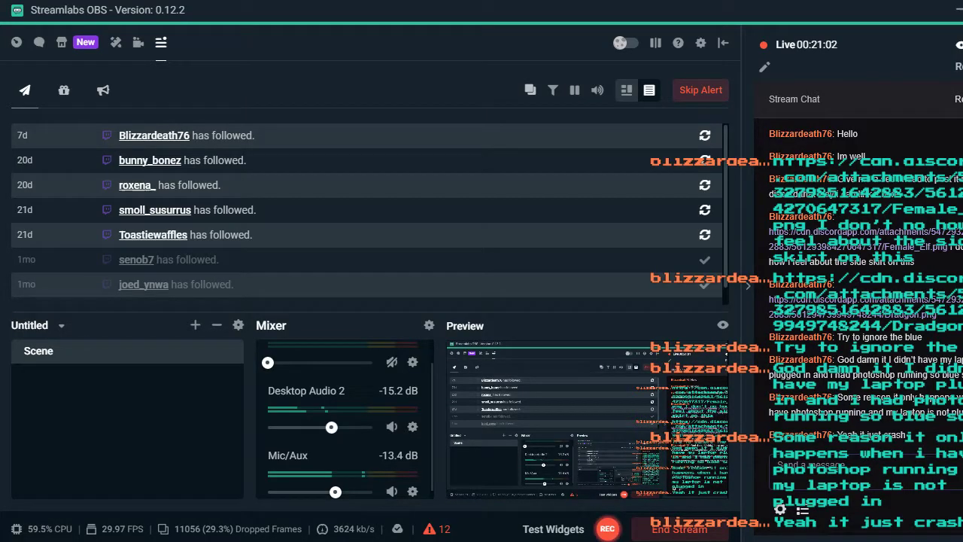
key(alt+Tab)
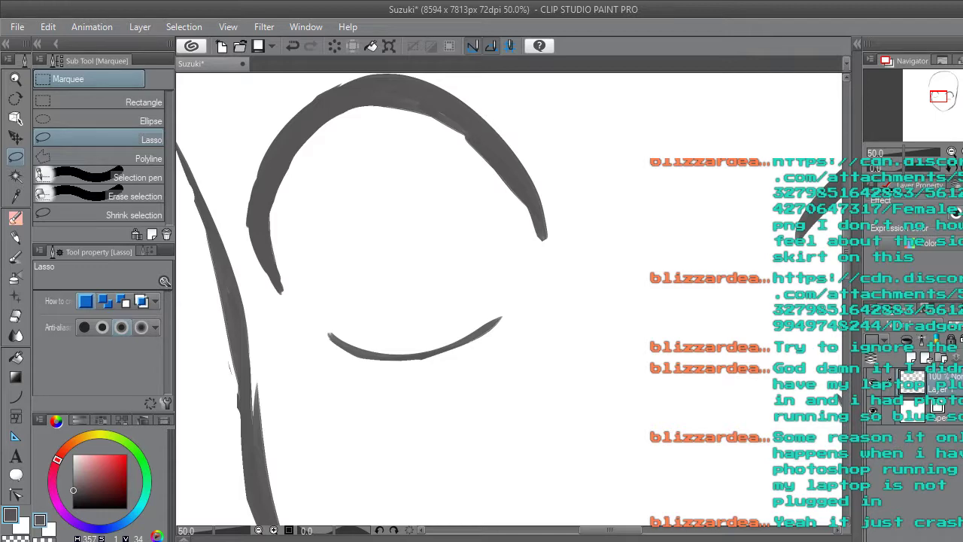
Lasso the left-hand lower lash line again, tilt it slightly more clockwise, nudge it outward, and deselect it.
key(ctrl+minus)
key(ctrl+minus)
key(ctrl+minus)
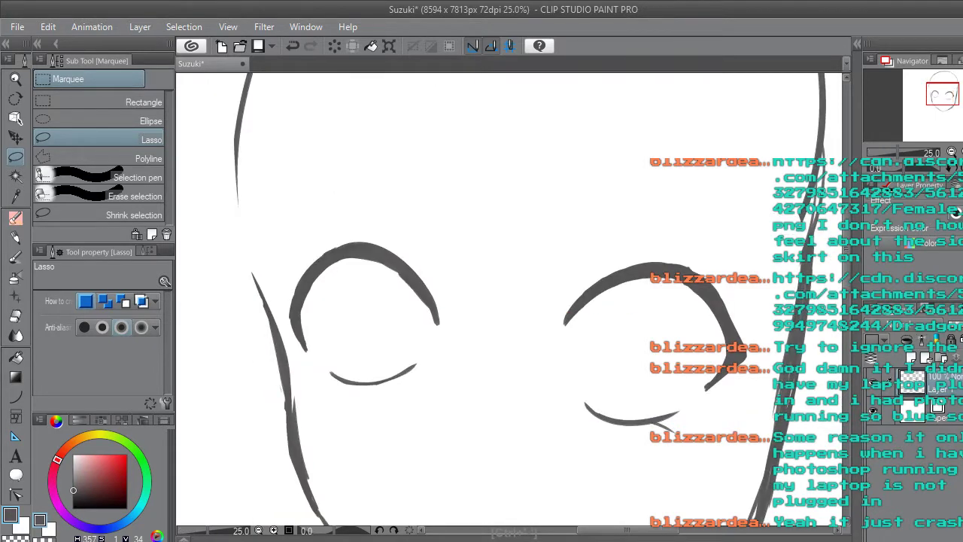
scroll(358, 409, up, 2)
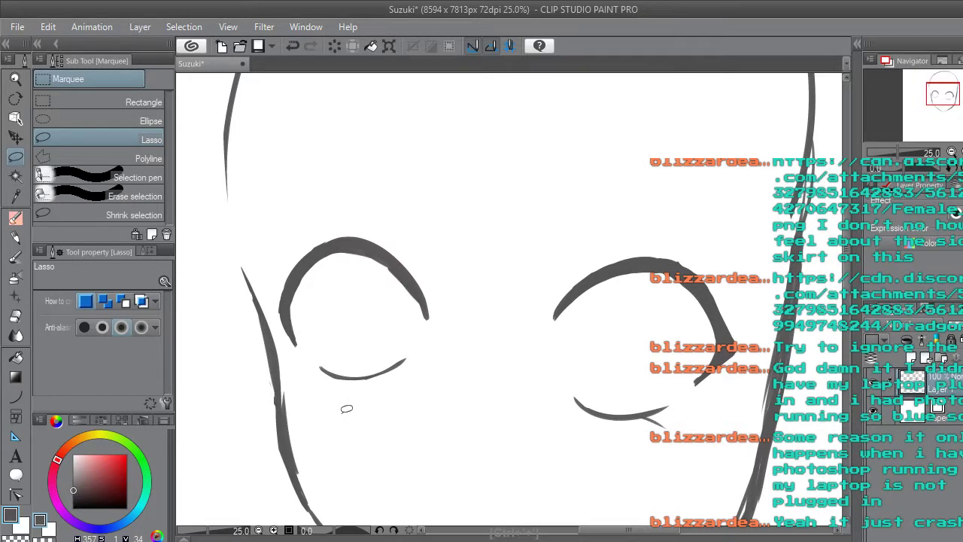
scroll(346, 408, up, 1)
mouse_move(304, 342)
mouse_down()
mouse_move(457, 339)
mouse_move(382, 384)
mouse_move(304, 347)
mouse_up()
click(444, 414)
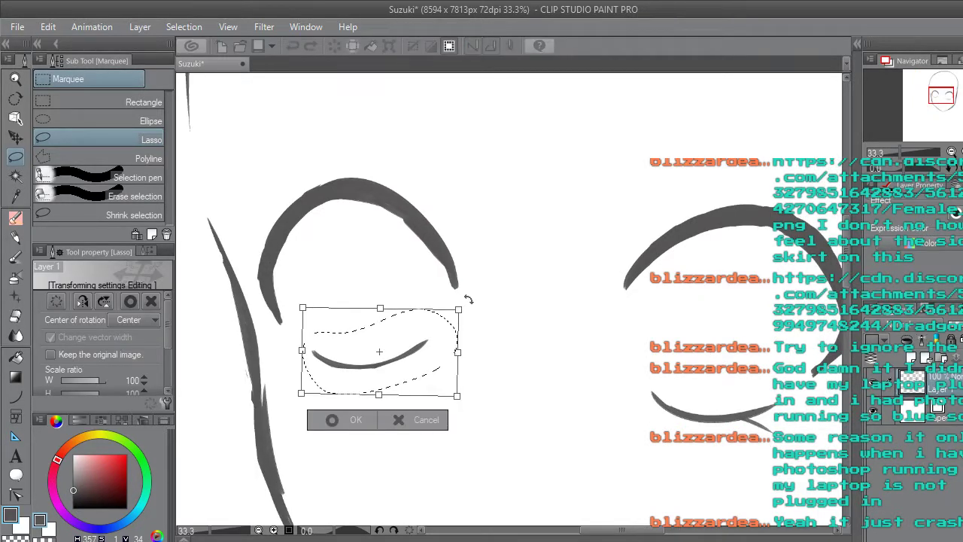
drag(413, 357, 409, 359)
click(342, 426)
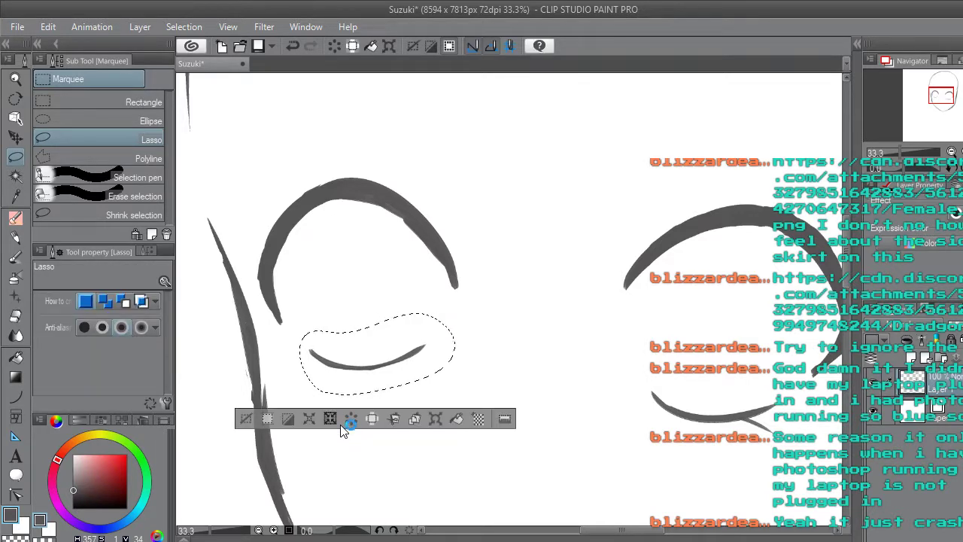
click(248, 417)
Add a short lash flick beneath the outer end of the left-hand lower lash line with the Neat pen.
click(22, 218)
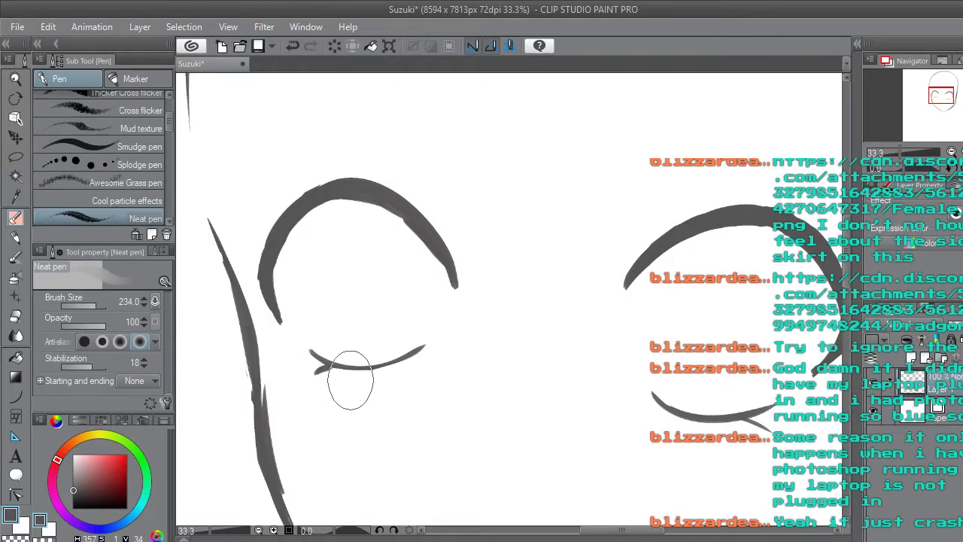
scroll(350, 382, down, 8)
scroll(351, 397, up, 2)
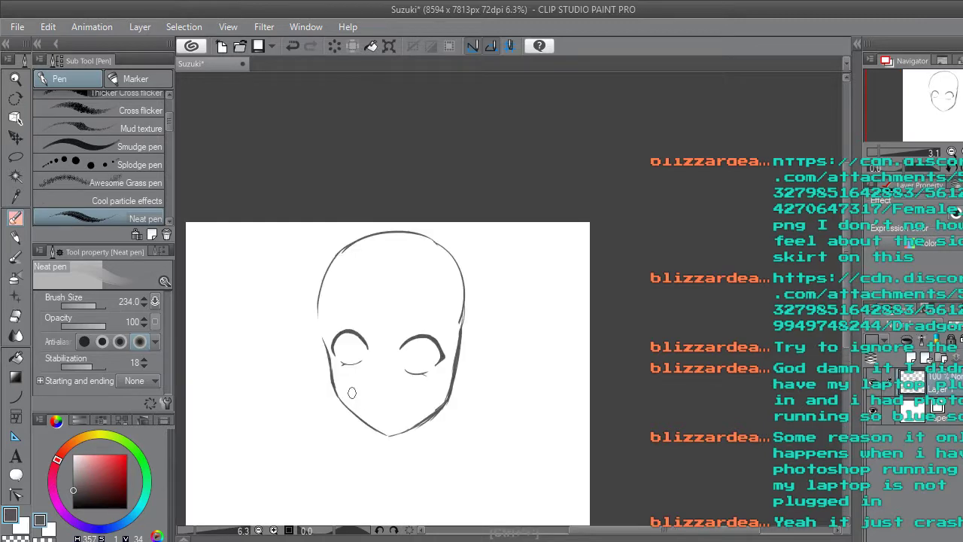
scroll(351, 392, up, 2)
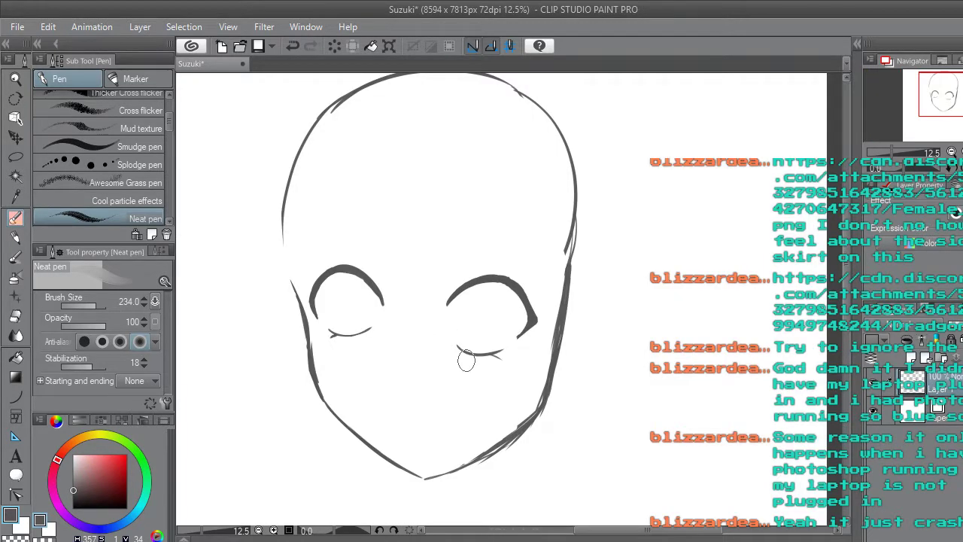
scroll(465, 361, up, 2)
scroll(481, 360, down, 2)
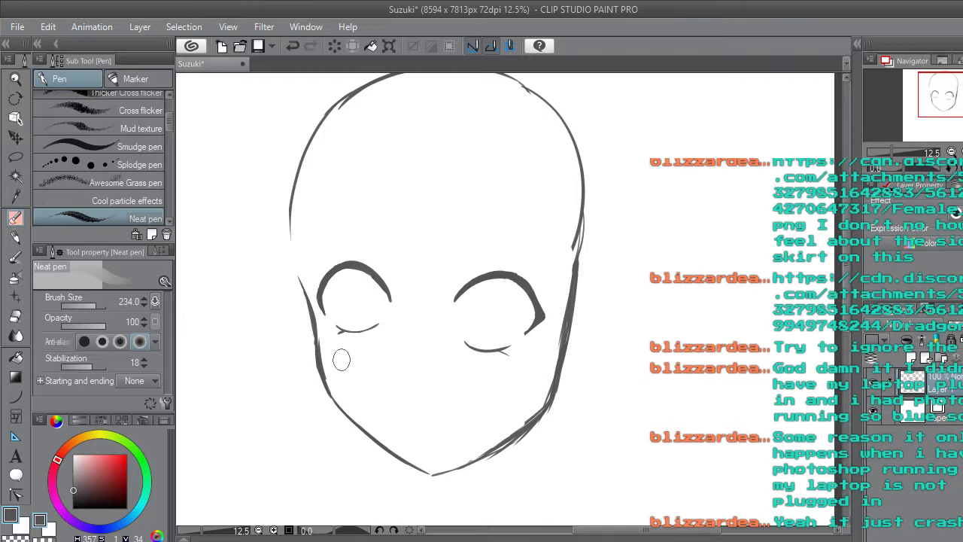
scroll(340, 360, up, 2)
Thin the left-hand side contour of the face and erase its upper tip beside the eye with the Rough eraser.
key(e)
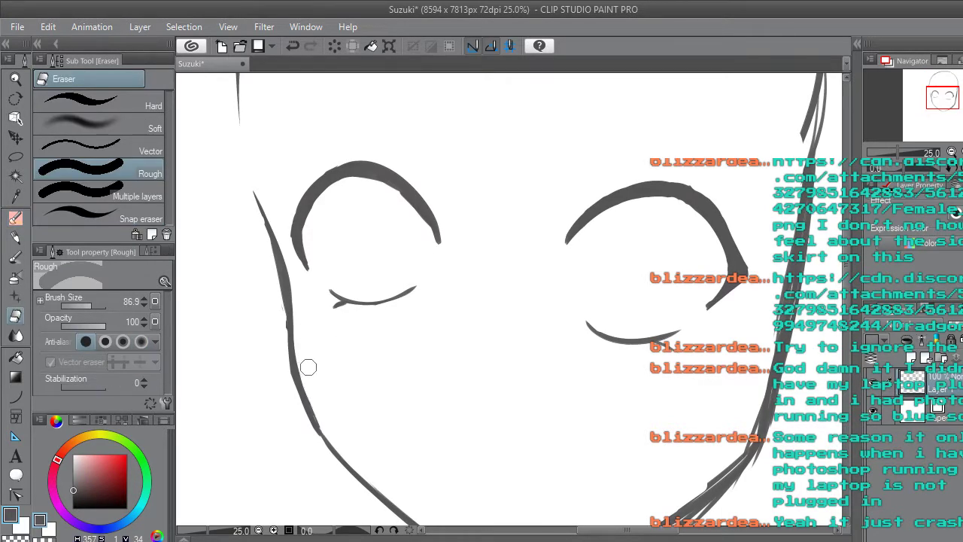
scroll(294, 380, down, 4)
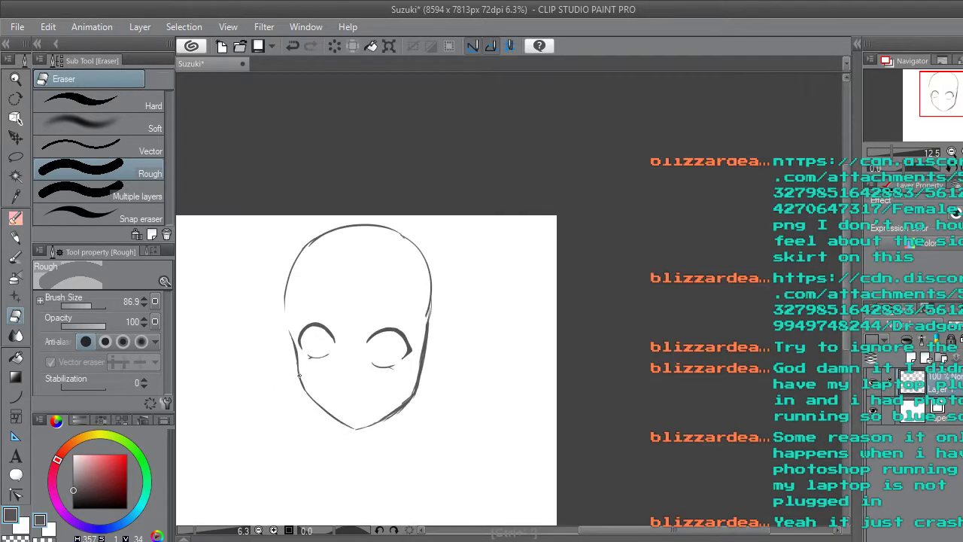
scroll(396, 427, up, 2)
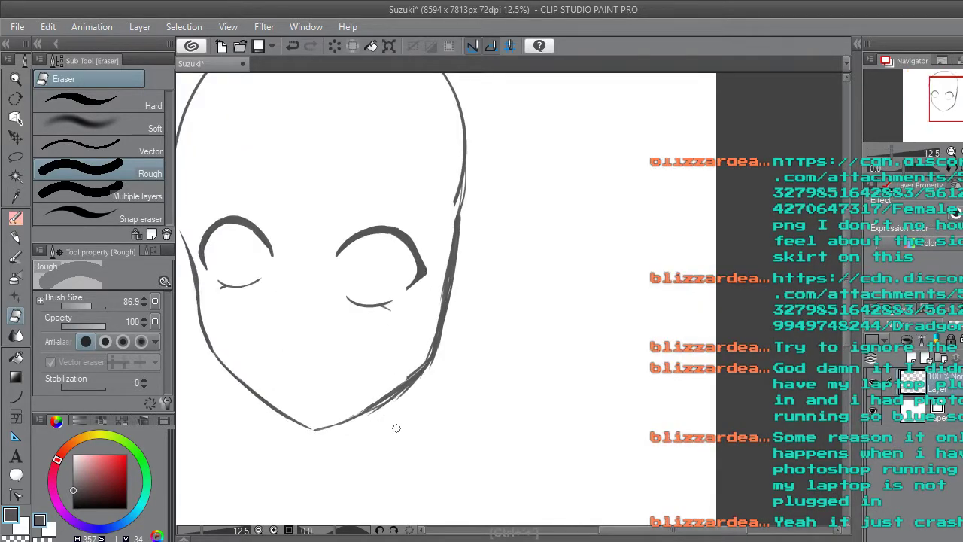
drag(642, 531, 608, 533)
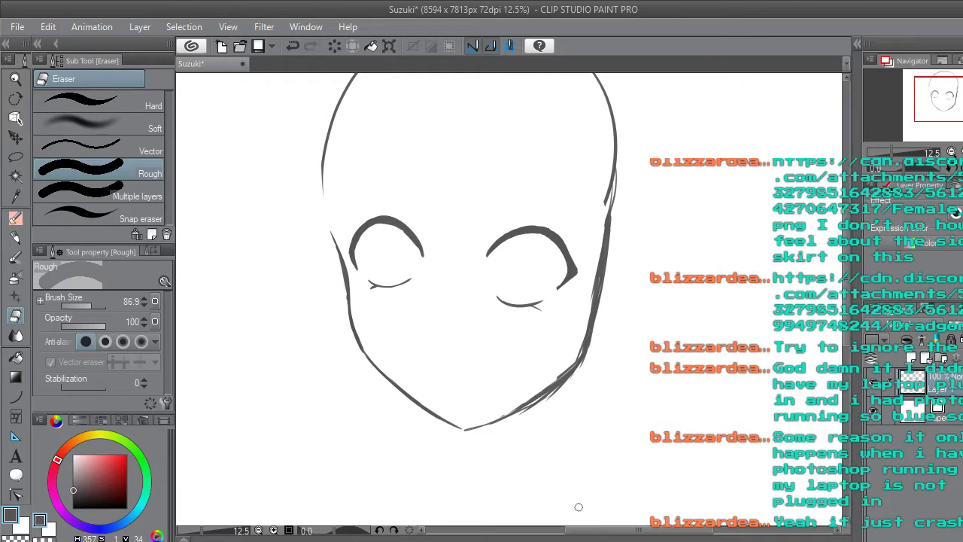
scroll(353, 352, up, 1)
drag(342, 320, 338, 265)
drag(325, 194, 316, 124)
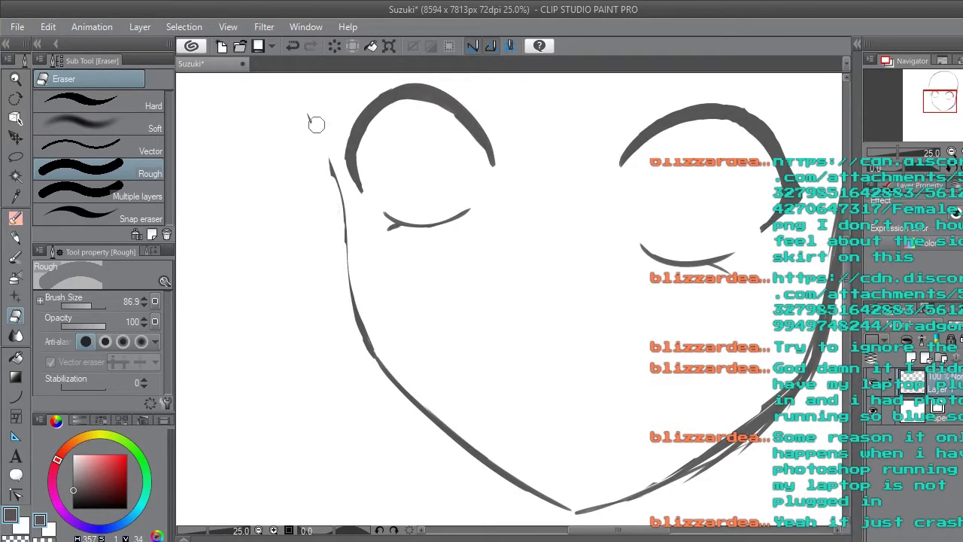
Redraw the left-hand side contour from beside the eye down to the cheek with the Neat pen.
click(11, 220)
drag(322, 142, 347, 212)
mouse_move(329, 162)
mouse_down()
mouse_move(345, 217)
mouse_move(342, 187)
mouse_move(362, 340)
mouse_up()
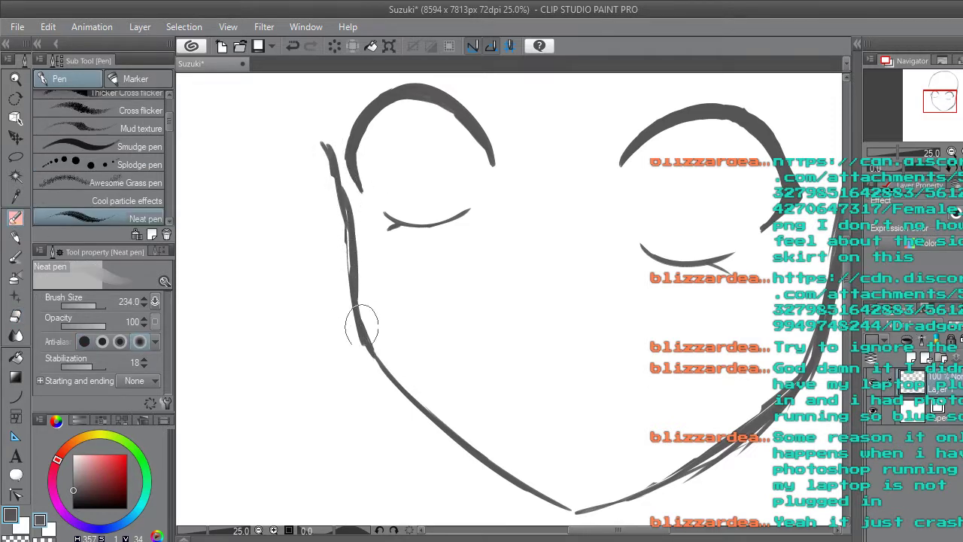
scroll(359, 230, down, 4)
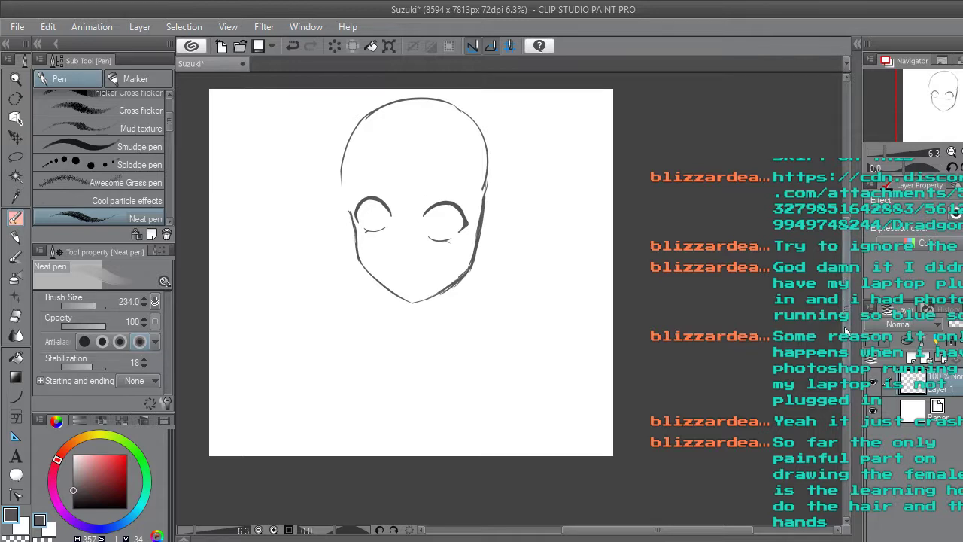
scroll(494, 256, up, 2)
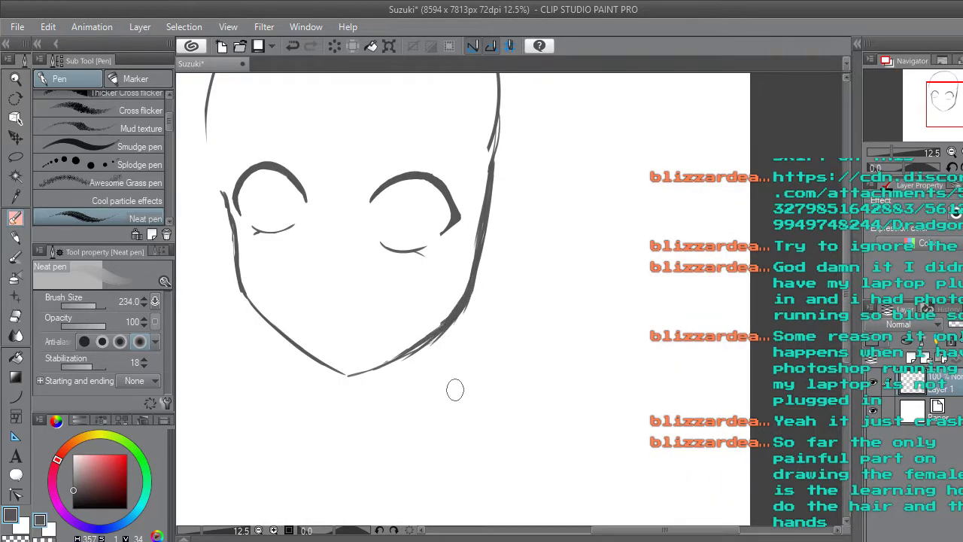
drag(845, 294, 845, 274)
drag(631, 532, 599, 537)
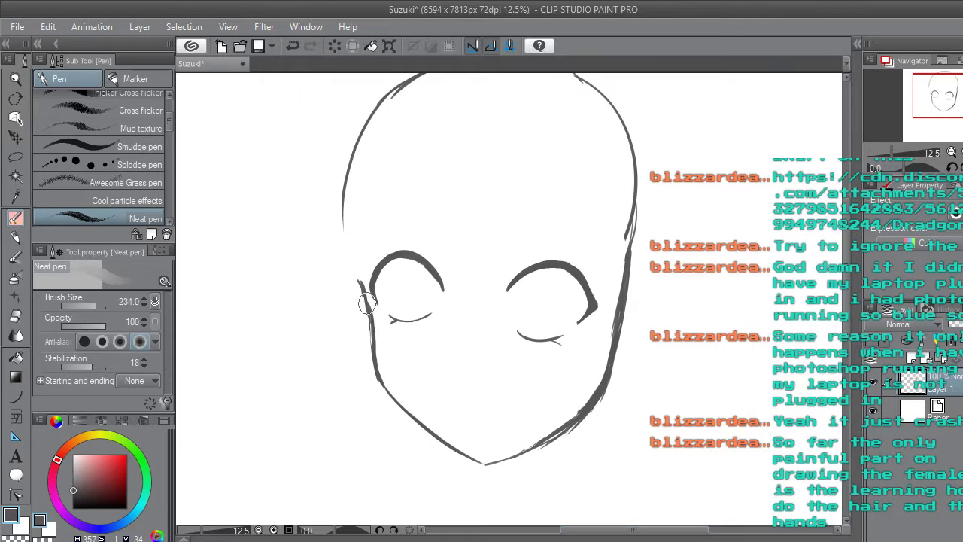
Thicken the left-hand side contour with a long Neat pen stroke and trim its inner edge with the Rough eraser.
scroll(380, 331, up, 2)
drag(340, 209, 361, 314)
key(ctrl+z)
drag(334, 225, 368, 388)
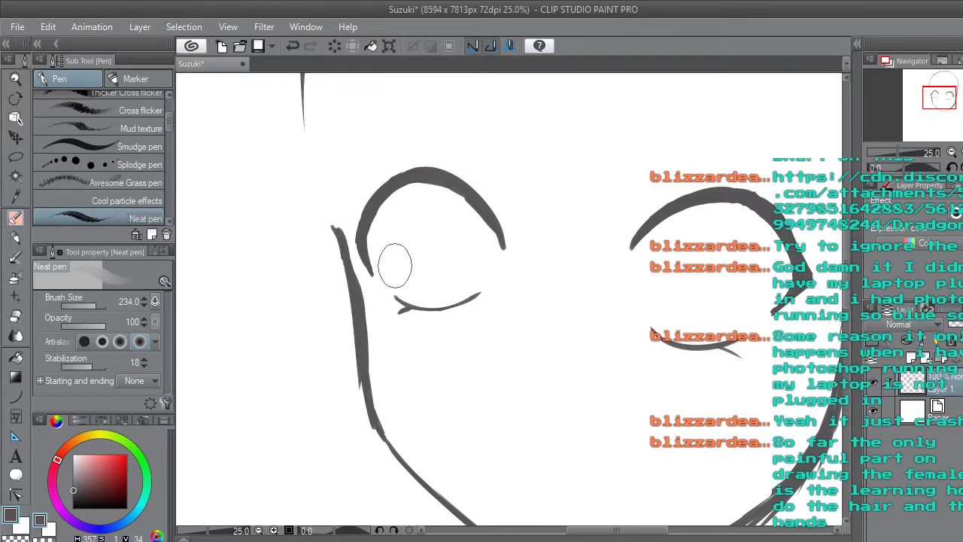
click(16, 319)
drag(376, 370, 366, 291)
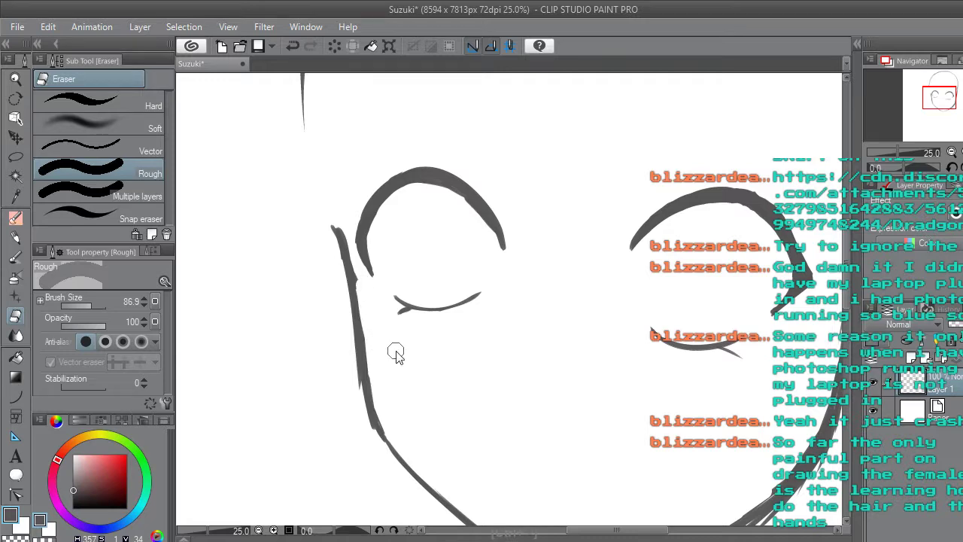
scroll(396, 350, down, 5)
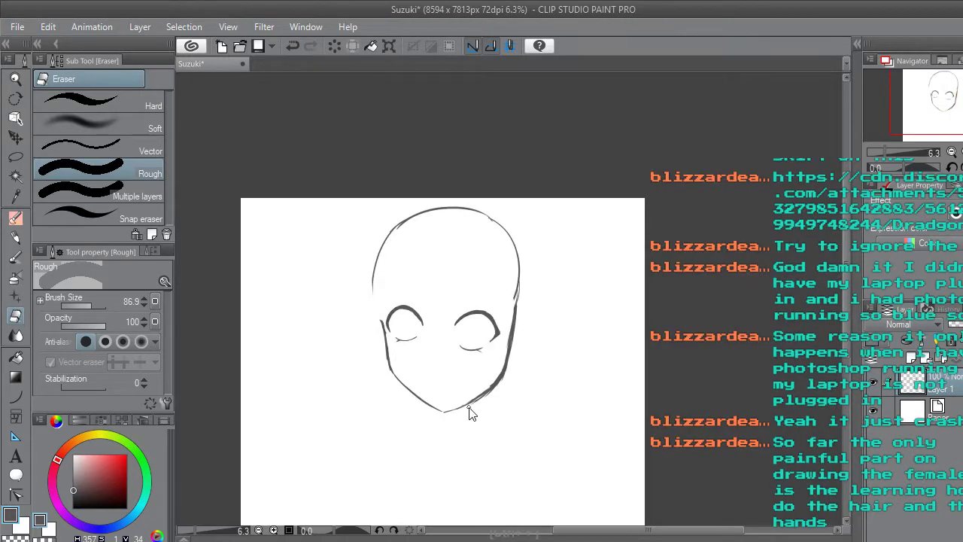
scroll(466, 401, up, 3)
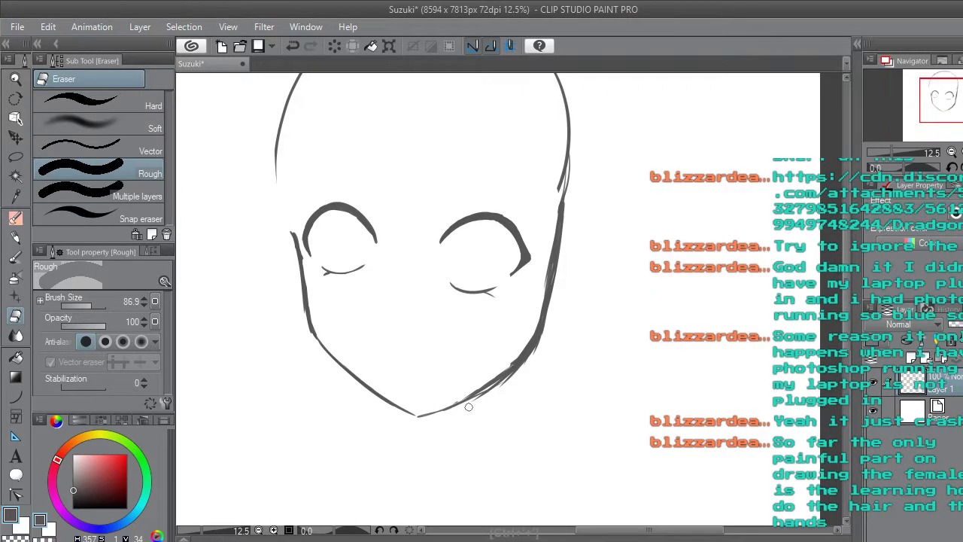
Lasso the whole jaw and cheek contour, move it slightly up toward the eyes, and deselect it.
click(18, 155)
mouse_move(396, 439)
mouse_down()
mouse_move(325, 399)
mouse_move(266, 313)
mouse_move(265, 255)
mouse_move(278, 224)
mouse_move(297, 224)
mouse_move(343, 324)
mouse_move(415, 359)
mouse_move(470, 348)
mouse_move(516, 306)
mouse_move(543, 236)
mouse_move(549, 187)
mouse_move(608, 232)
mouse_move(558, 390)
mouse_move(411, 426)
mouse_up()
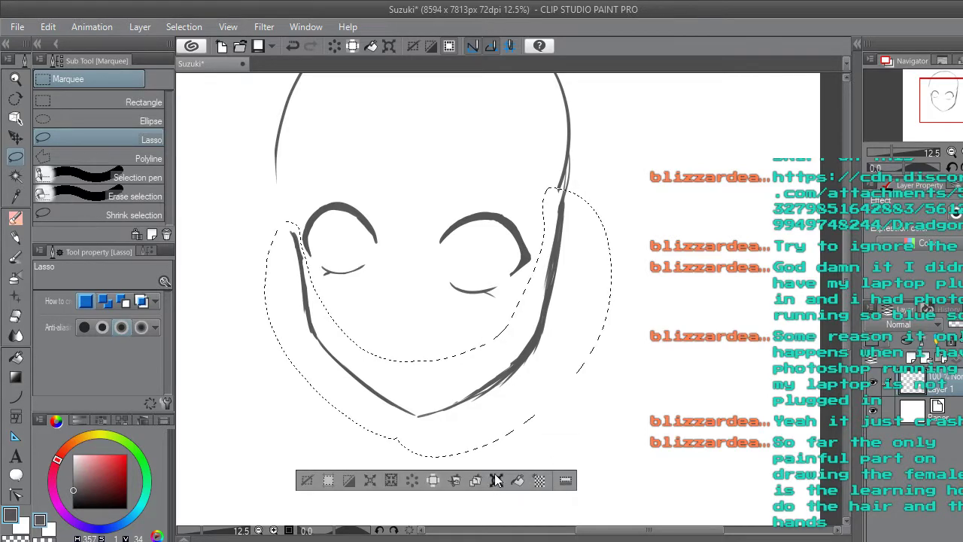
key(ctrl+t)
drag(490, 379, 491, 360)
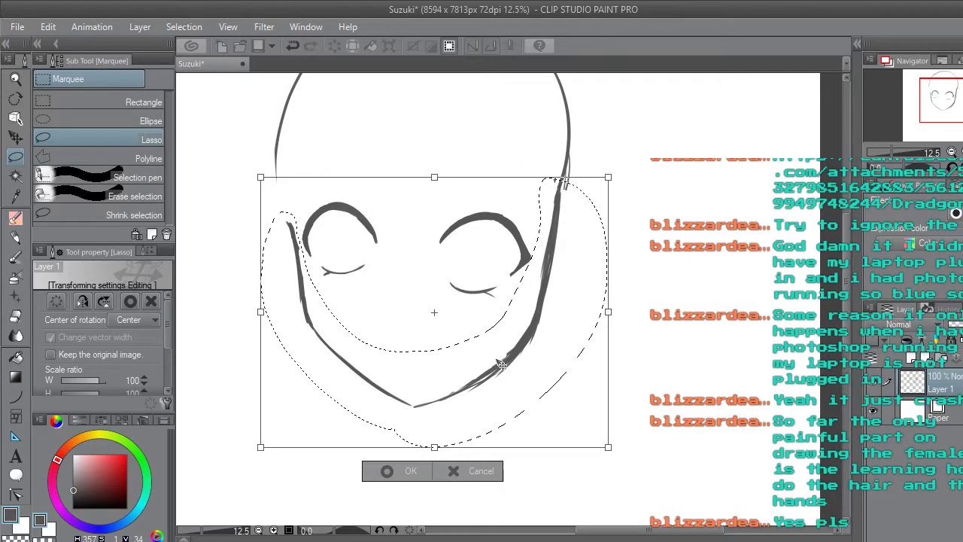
click(399, 474)
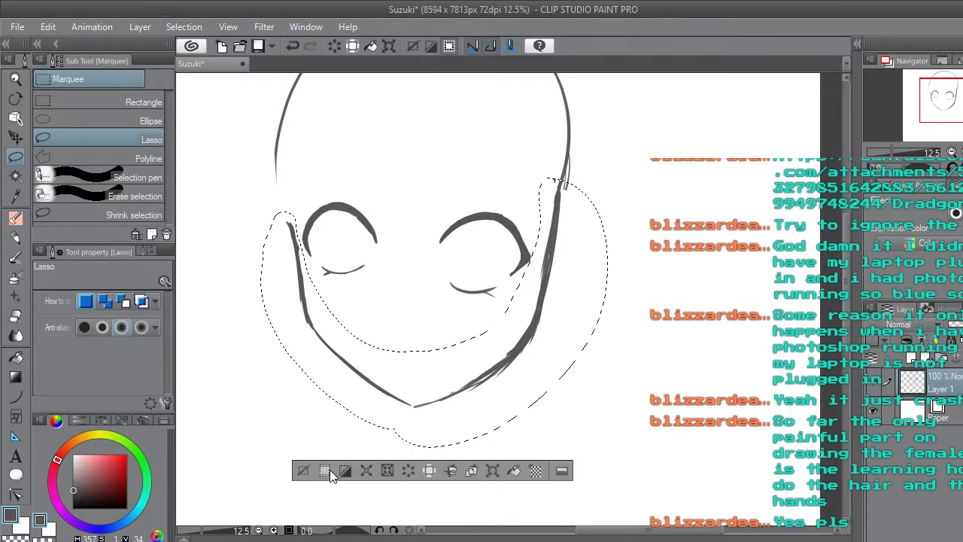
click(310, 466)
Erase the entire skull outline above the eyes with the Rough eraser at brush size 534.
drag(646, 530, 638, 529)
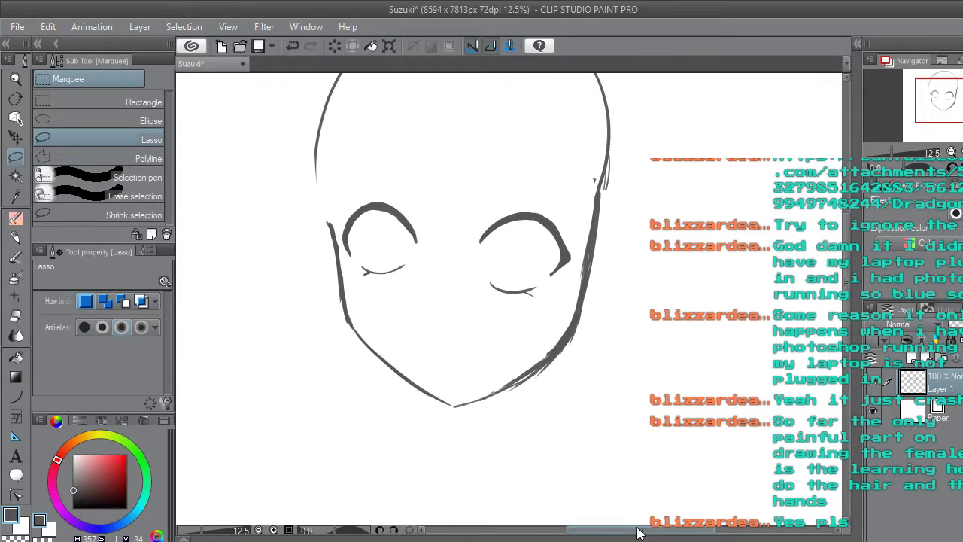
key(ctrl+minus)
key(ctrl+plus)
mouse_move(564, 263)
mouse_down()
mouse_move(467, 232)
mouse_move(311, 245)
mouse_move(234, 235)
mouse_move(238, 137)
mouse_move(304, 78)
mouse_move(380, 71)
mouse_up()
click(614, 271)
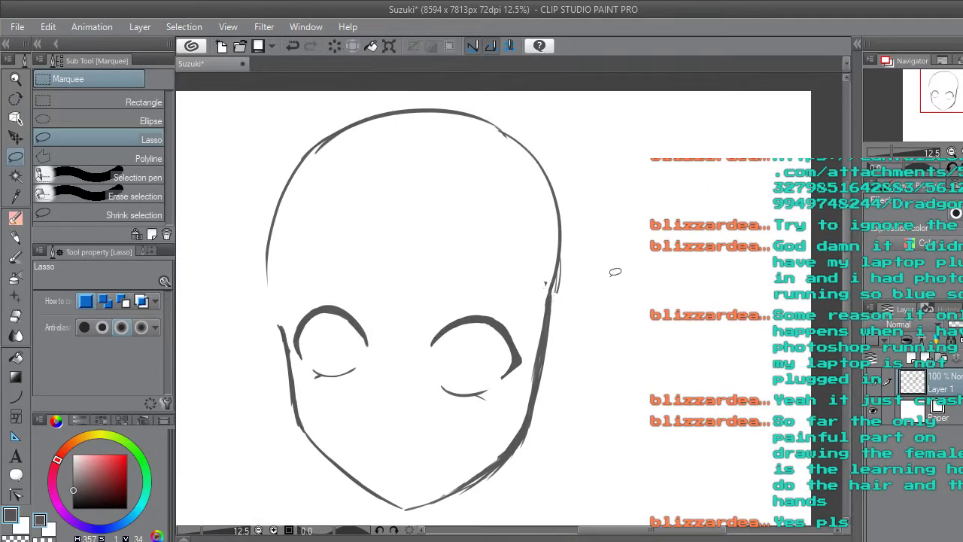
click(16, 315)
drag(99, 305, 102, 304)
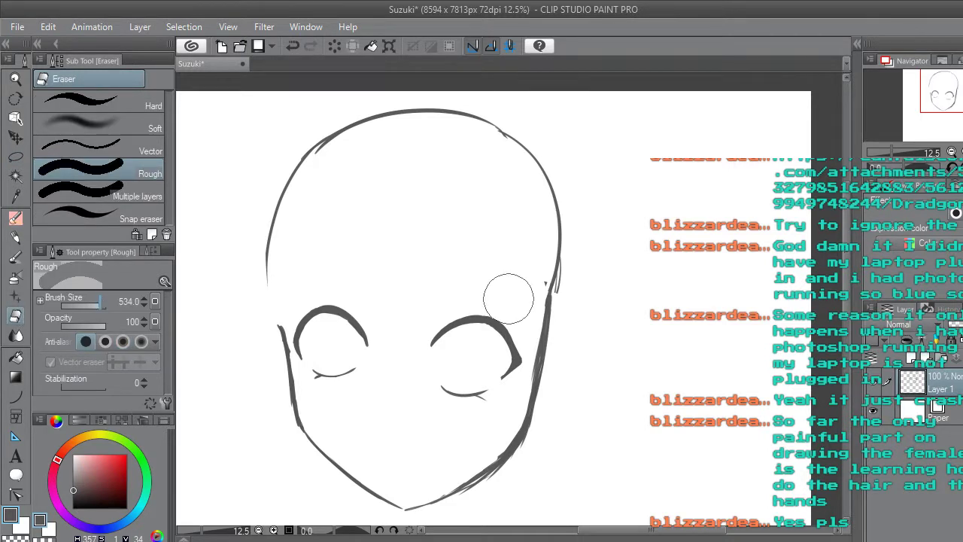
mouse_move(269, 282)
mouse_down()
mouse_move(312, 149)
mouse_move(371, 108)
mouse_move(544, 179)
mouse_move(562, 205)
mouse_move(570, 278)
mouse_move(544, 263)
mouse_up()
Draw a wide oval on the blank canvas beside the face's right-hand side with the Neat pen.
click(26, 213)
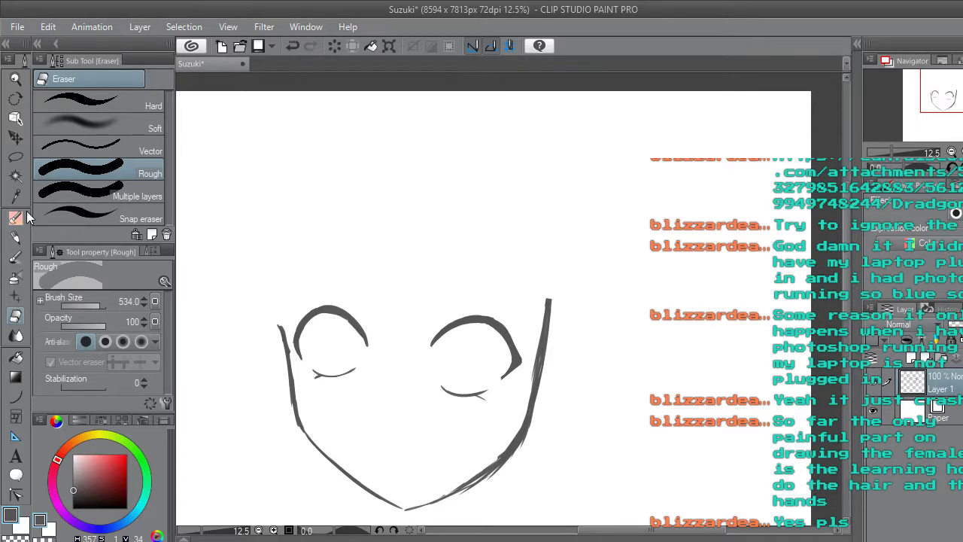
drag(848, 262, 848, 271)
drag(670, 529, 656, 529)
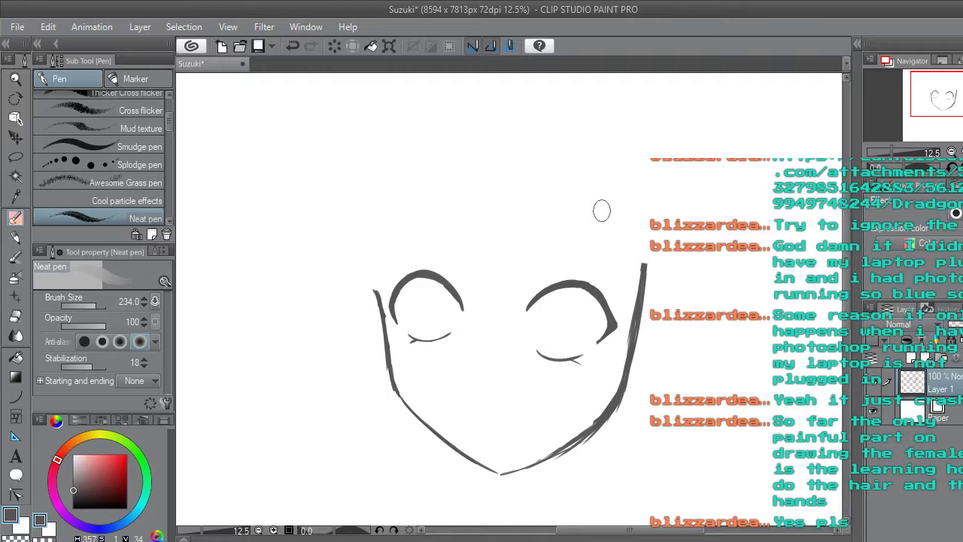
drag(619, 530, 661, 530)
mouse_move(573, 208)
mouse_down()
mouse_move(622, 316)
mouse_move(636, 198)
mouse_move(594, 201)
mouse_up()
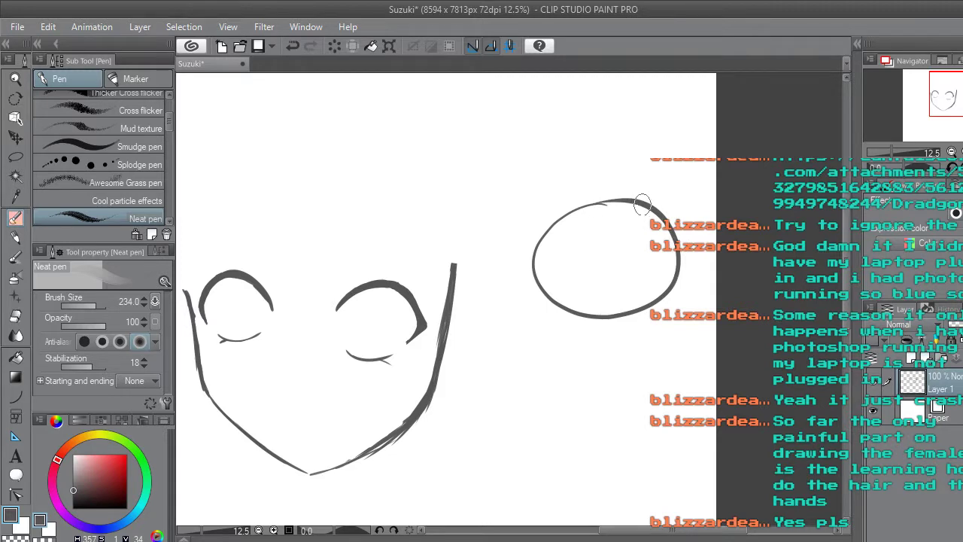
Try sketching curved hair strands that sweep down both sides from the oval's upper right, undoing the strokes.
mouse_move(640, 226)
mouse_down()
mouse_move(620, 209)
mouse_move(567, 273)
mouse_move(503, 282)
mouse_up()
drag(660, 239, 703, 278)
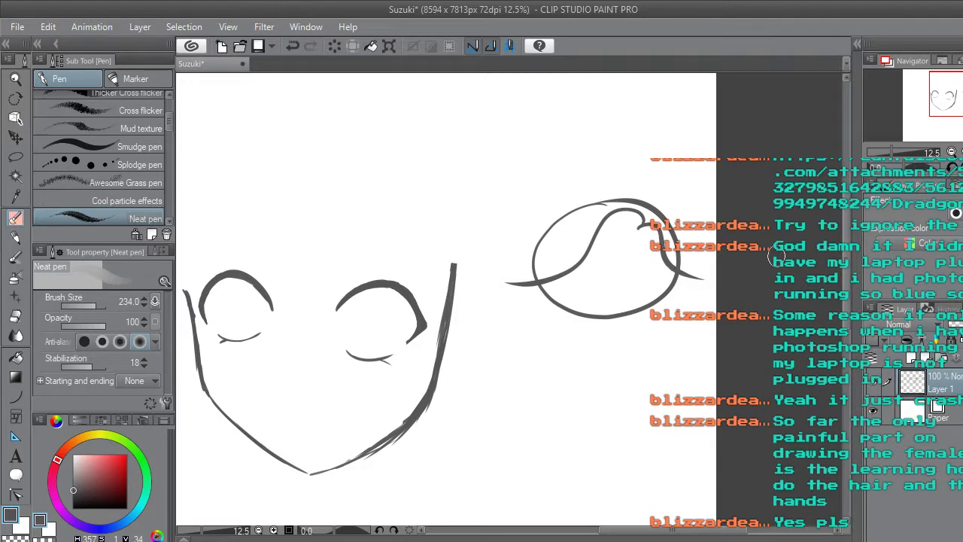
drag(599, 227, 650, 229)
key(ctrl+z)
key(ctrl+z)
key(ctrl+z)
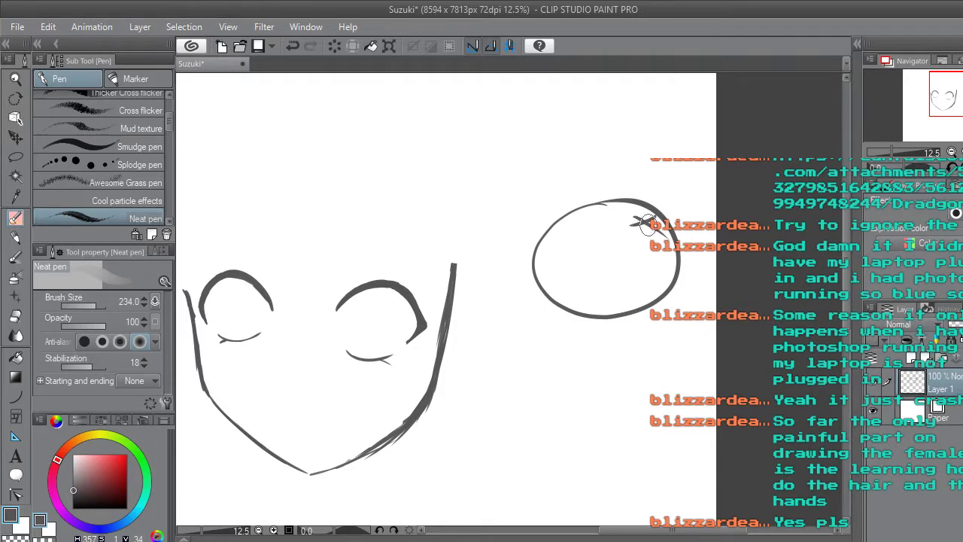
Try sketching a curved tuft above the oval's upper right and hair strands sweeping down from it, undoing the last strand.
drag(655, 248, 669, 269)
mouse_move(643, 167)
mouse_down()
mouse_move(659, 187)
mouse_move(630, 233)
mouse_up()
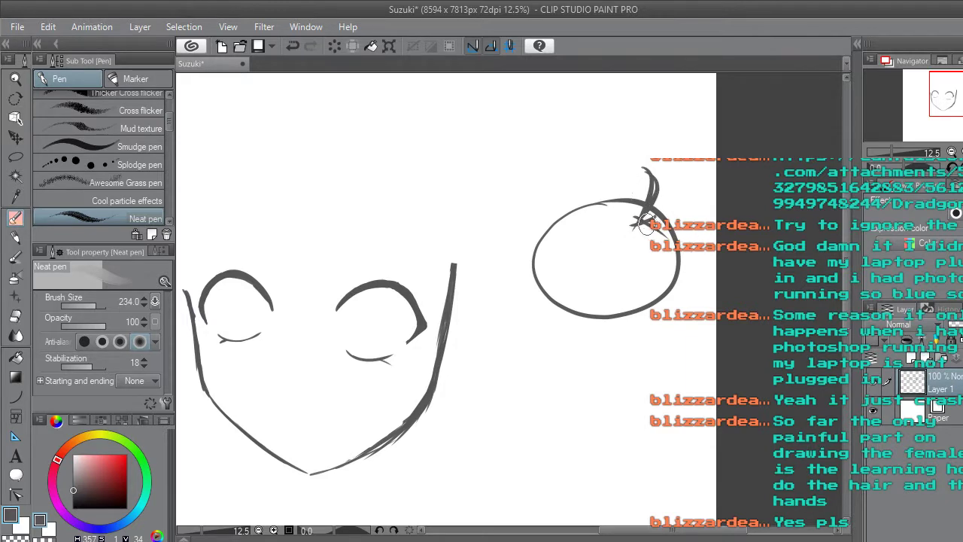
drag(658, 249, 643, 287)
drag(629, 244, 564, 278)
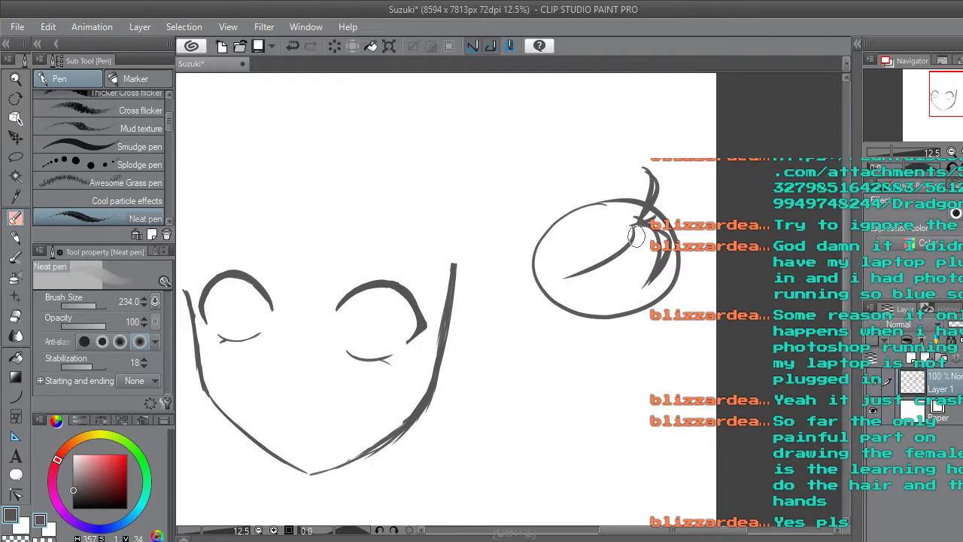
key(ctrl+z)
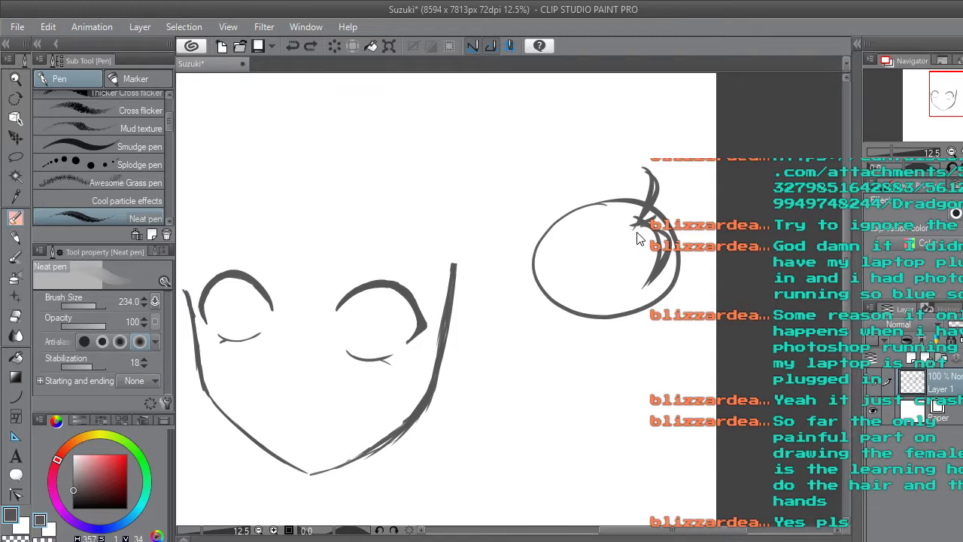
Sketch side-swept bangs curving from the oval's upper-right parting across to its left edge, redrawing the outermost strand.
scroll(636, 239, up, 2)
mouse_move(646, 205)
mouse_down()
mouse_move(609, 291)
mouse_move(524, 299)
mouse_move(608, 231)
mouse_up()
drag(511, 286, 577, 220)
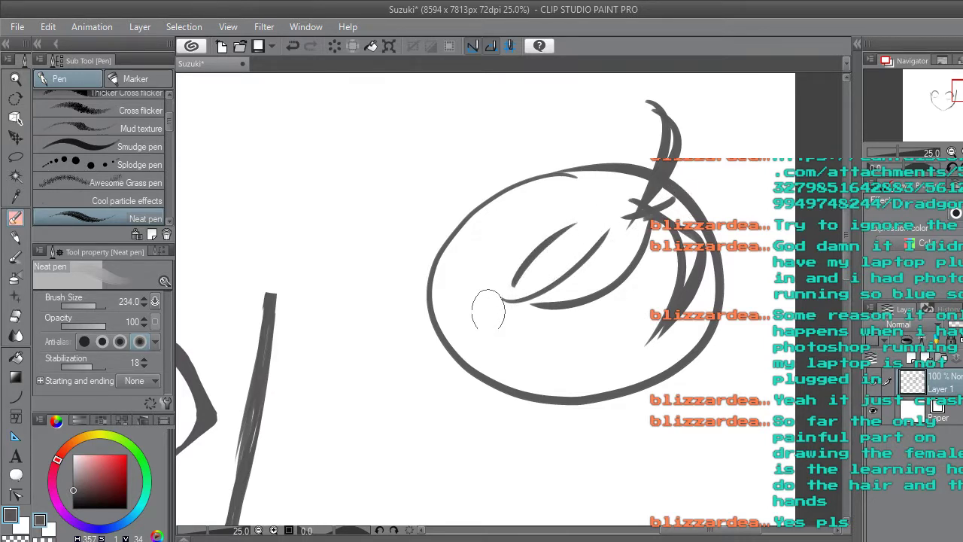
drag(462, 357, 553, 235)
mouse_move(445, 393)
mouse_down()
mouse_move(445, 336)
mouse_move(503, 227)
mouse_up()
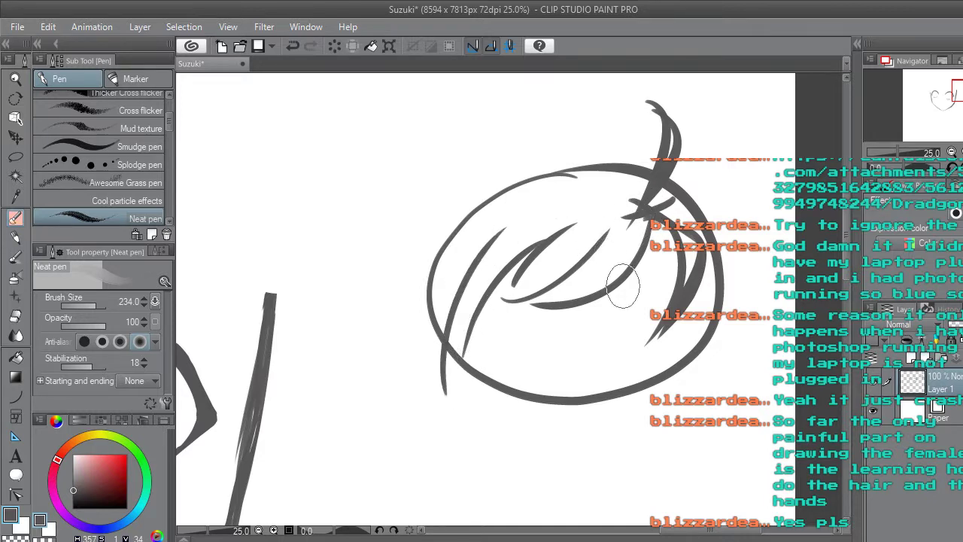
key(ctrl+z)
mouse_move(437, 404)
mouse_down()
mouse_move(441, 286)
mouse_move(486, 227)
mouse_up()
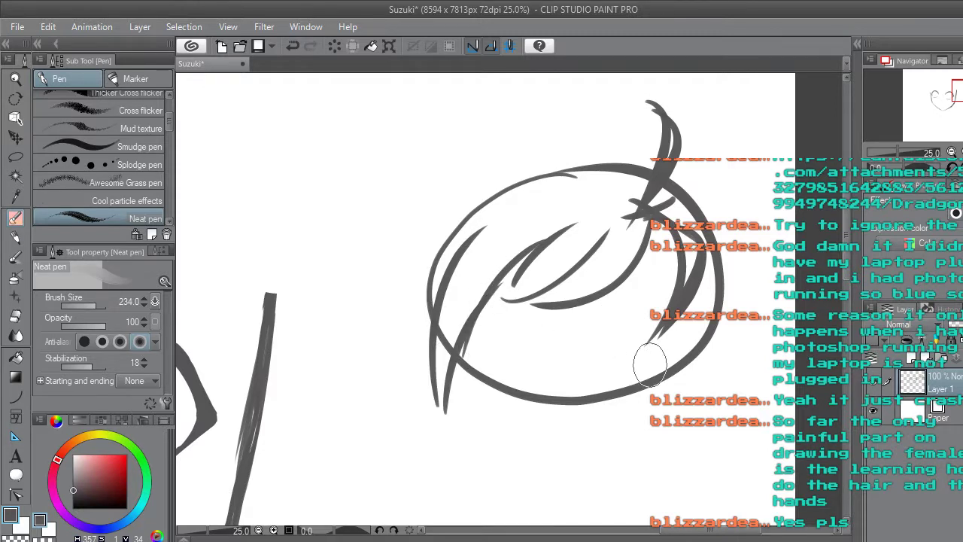
Thicken the hair along the oval's right side, add an oval eye and open smile, and outline the hair over the top left.
drag(649, 531, 680, 532)
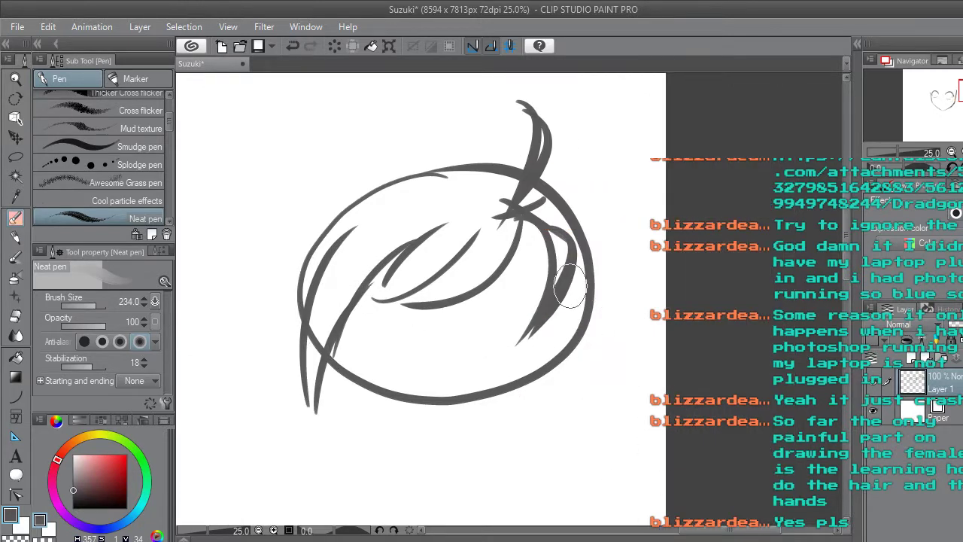
mouse_move(571, 283)
mouse_down()
mouse_move(596, 326)
mouse_move(537, 378)
mouse_up()
mouse_move(594, 245)
mouse_down()
mouse_move(572, 389)
mouse_move(538, 372)
mouse_up()
drag(512, 279, 515, 300)
mouse_move(430, 356)
mouse_down()
mouse_move(498, 337)
mouse_move(507, 356)
mouse_move(452, 377)
mouse_up()
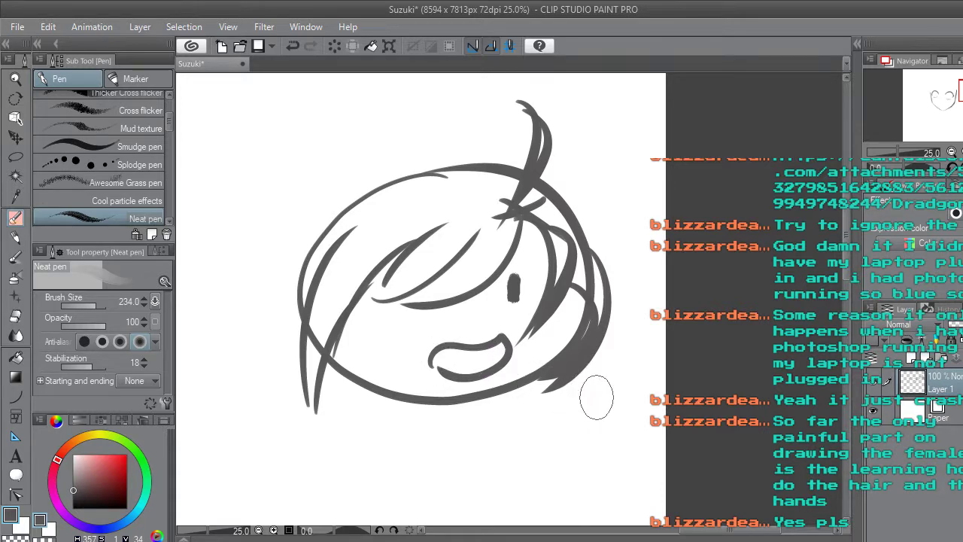
scroll(595, 397, down, 2)
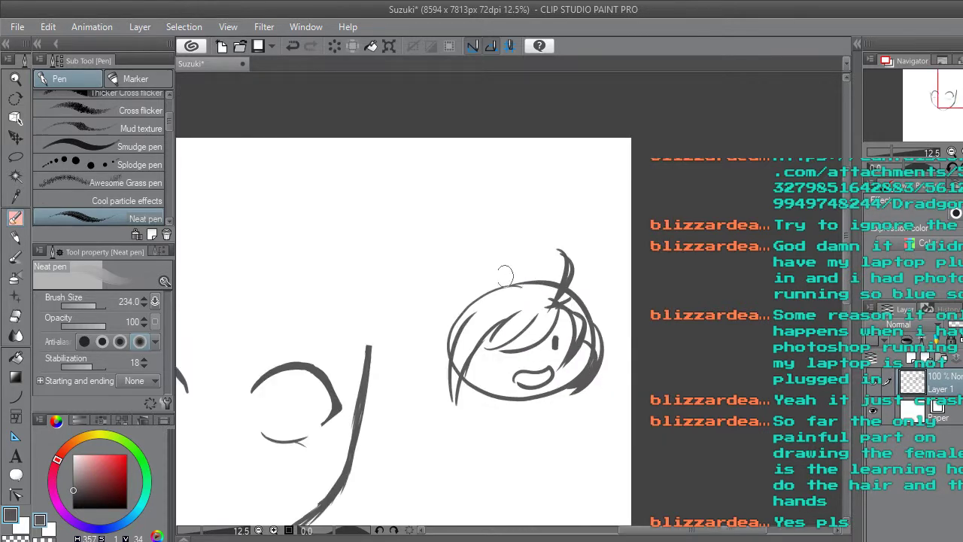
drag(454, 324, 547, 290)
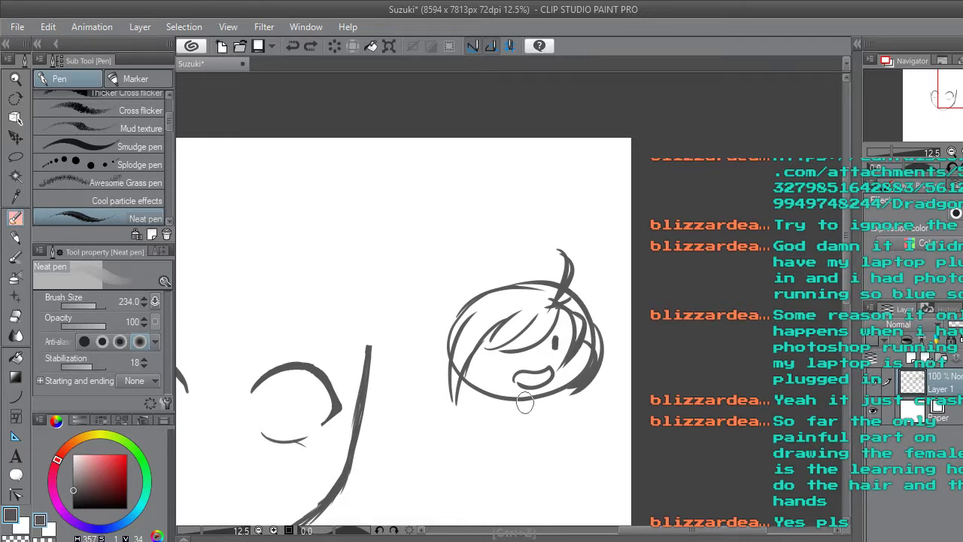
Undo all strokes of the side-swept hair and face study back to the bare oval.
key(ctrl+z)
key(ctrl+z)
key(ctrl+z)
key(ctrl+z)
key(ctrl+z)
key(ctrl+z)
key(ctrl+z)
key(ctrl+z)
key(ctrl+z)
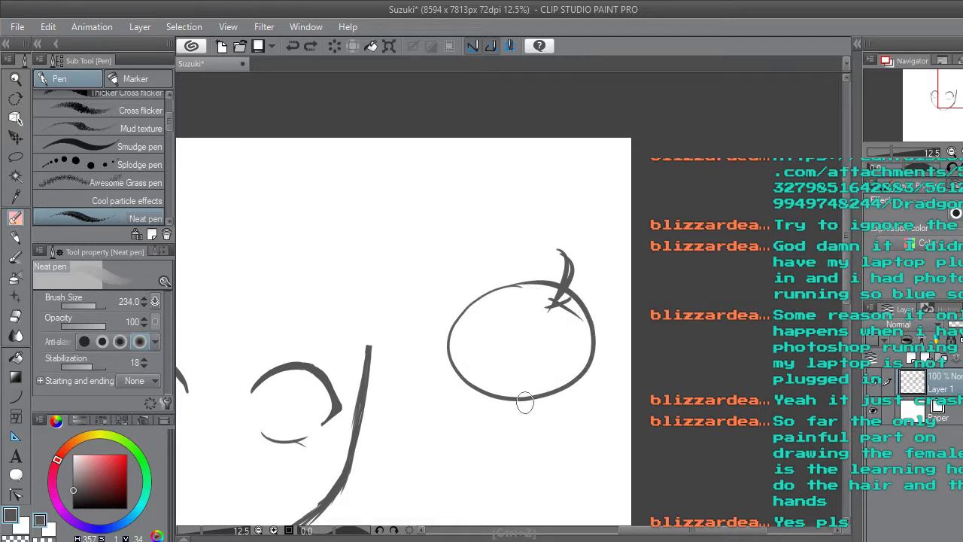
key(ctrl+z)
key(ctrl+z)
key(ctrl+z)
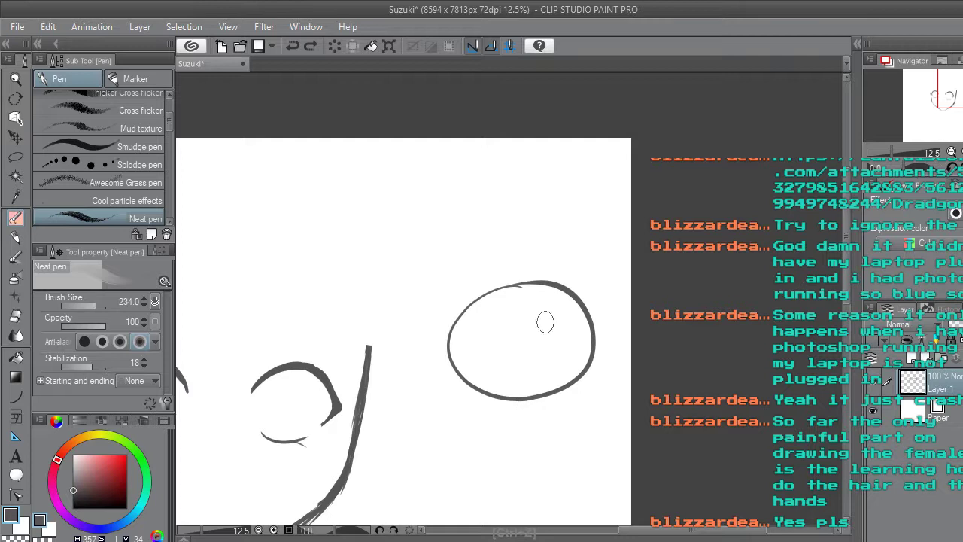
Draw a small looped parting mark near the oval's top centre and a long strand from it down the right side.
scroll(545, 322, up, 2)
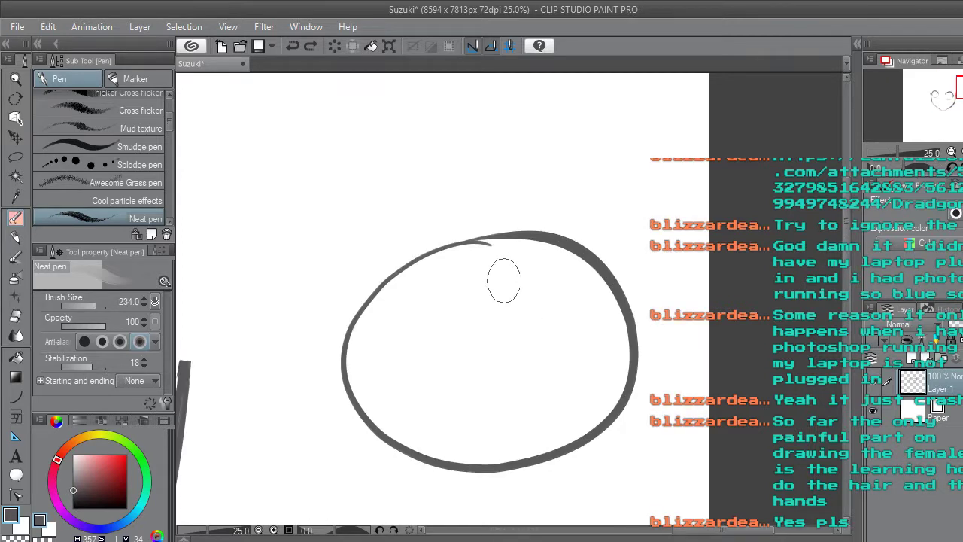
mouse_move(509, 273)
mouse_down()
mouse_move(469, 293)
mouse_move(512, 284)
mouse_up()
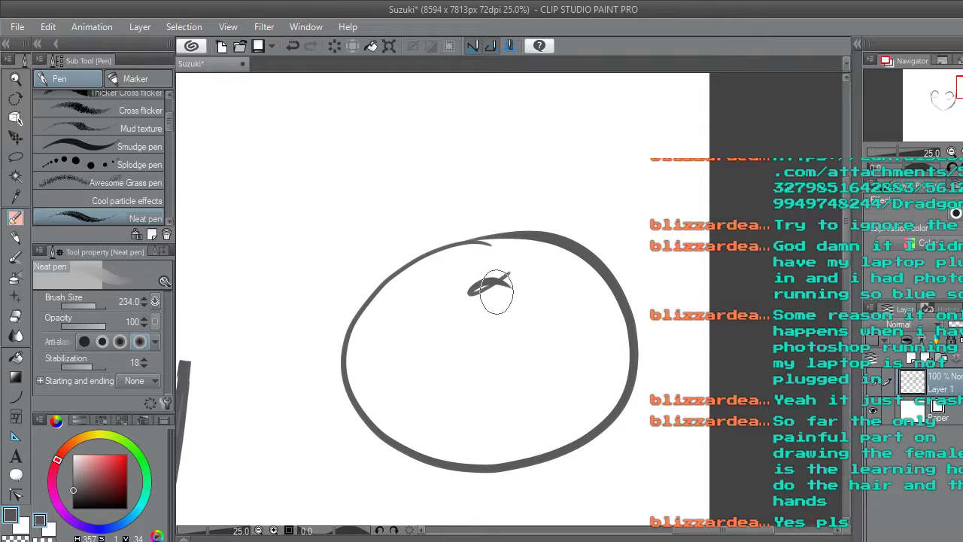
mouse_move(504, 283)
mouse_down()
mouse_move(555, 260)
mouse_move(544, 276)
mouse_move(542, 261)
mouse_move(566, 339)
mouse_up()
mouse_move(563, 395)
mouse_down()
mouse_move(518, 509)
mouse_move(519, 499)
mouse_up()
key(ctrl+z)
mouse_move(553, 259)
mouse_down()
mouse_move(592, 352)
mouse_move(544, 484)
mouse_up()
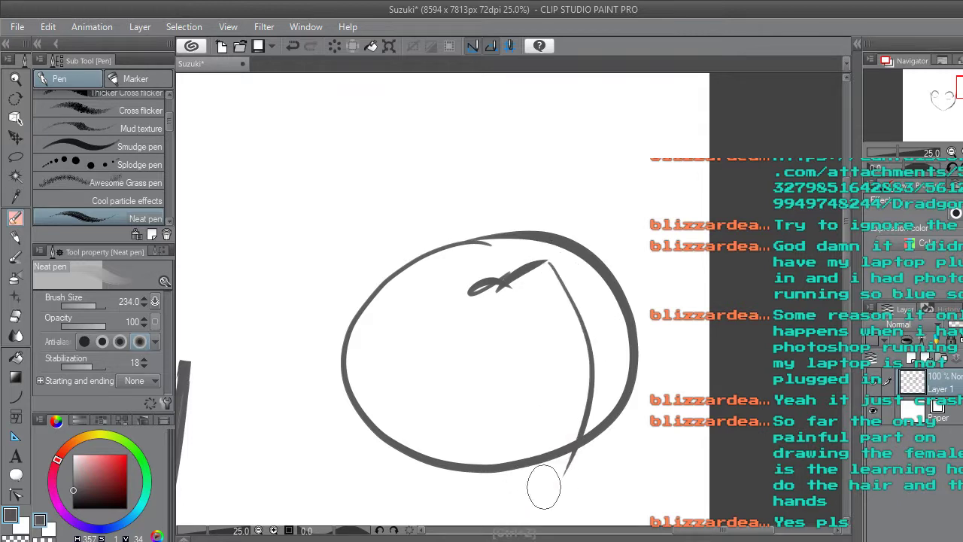
Sketch long straight strands down the oval's left side and an outer layer of hair framing both sides.
drag(487, 284, 467, 270)
mouse_move(396, 477)
mouse_down()
mouse_move(401, 356)
mouse_move(463, 265)
mouse_up()
mouse_move(394, 480)
mouse_down()
mouse_move(378, 423)
mouse_move(408, 266)
mouse_move(438, 226)
mouse_move(480, 245)
mouse_move(558, 226)
mouse_move(610, 365)
mouse_move(563, 477)
mouse_up()
Draw two small oval eyes with slanted angry brows and a wavy mouth inside the oval.
drag(526, 335, 523, 353)
mouse_move(457, 331)
mouse_down()
mouse_move(454, 351)
mouse_move(457, 331)
mouse_move(466, 335)
mouse_up()
drag(526, 310, 510, 326)
drag(469, 399, 539, 402)
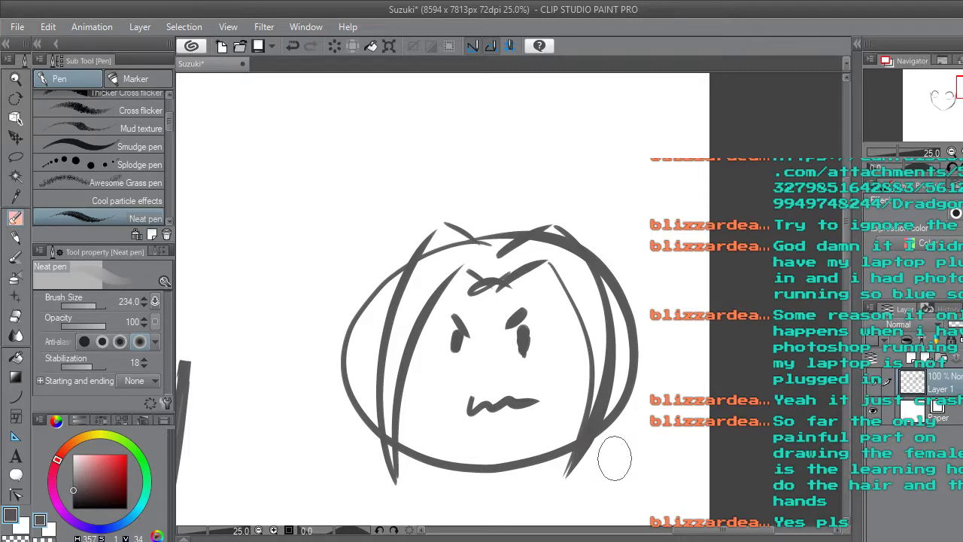
Undo the wavy mouth and draw pointed shapes flaring outward from both sides of the head.
key(ctrl+z)
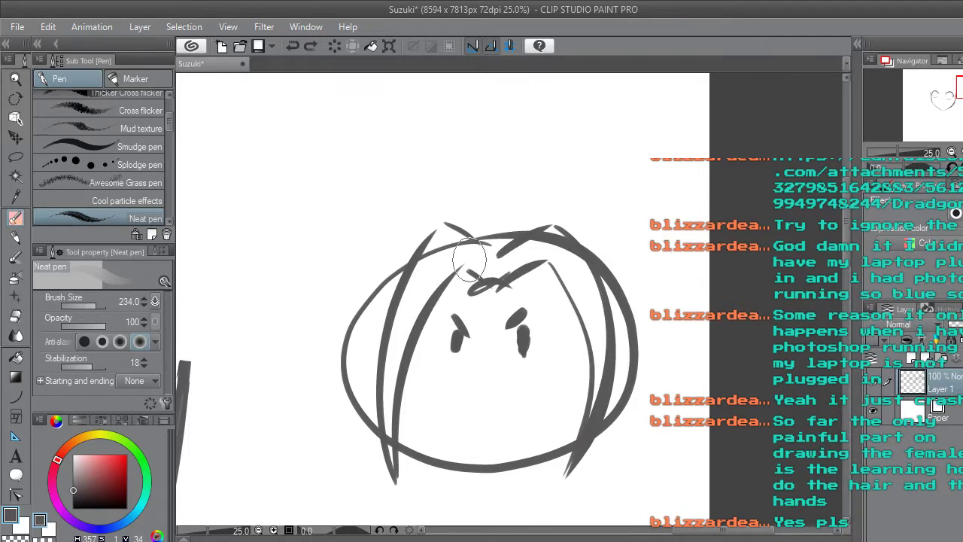
mouse_move(399, 275)
mouse_down()
mouse_move(275, 361)
mouse_move(376, 345)
mouse_up()
mouse_move(630, 321)
mouse_down()
mouse_move(684, 339)
mouse_move(669, 353)
mouse_move(636, 355)
mouse_up()
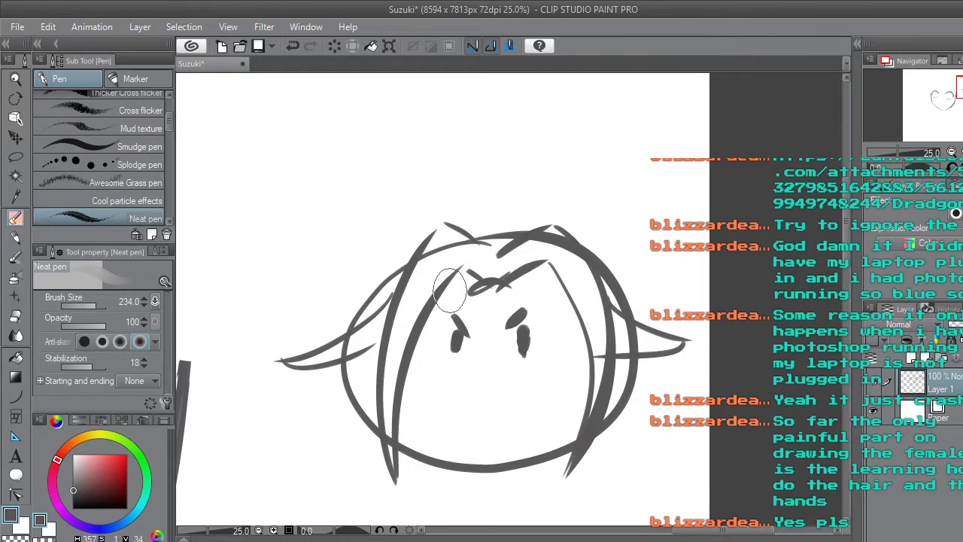
Try sketching a separate parting loop above the head with wavy strands flowing to both sides, undoing the strands.
mouse_move(430, 129)
mouse_down()
mouse_move(550, 130)
mouse_move(603, 107)
mouse_up()
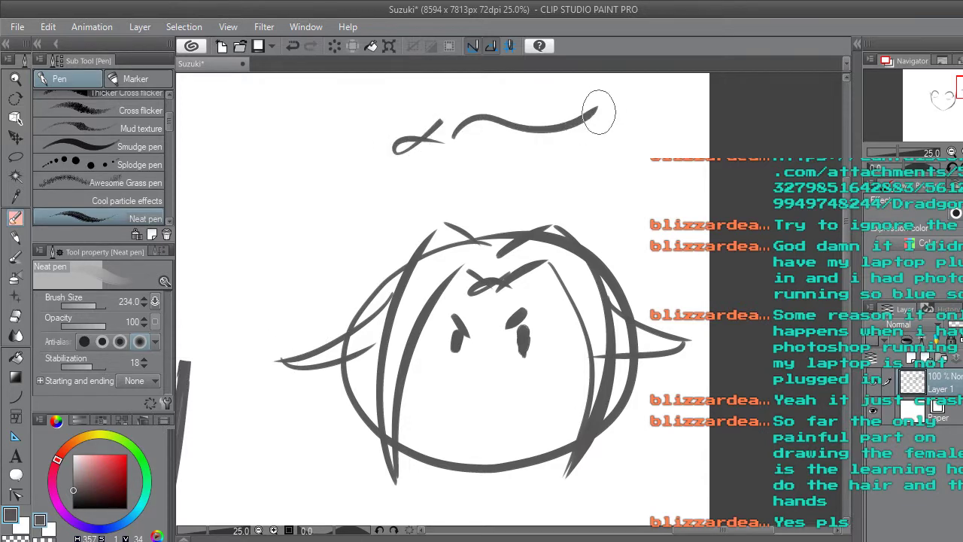
drag(422, 157, 560, 178)
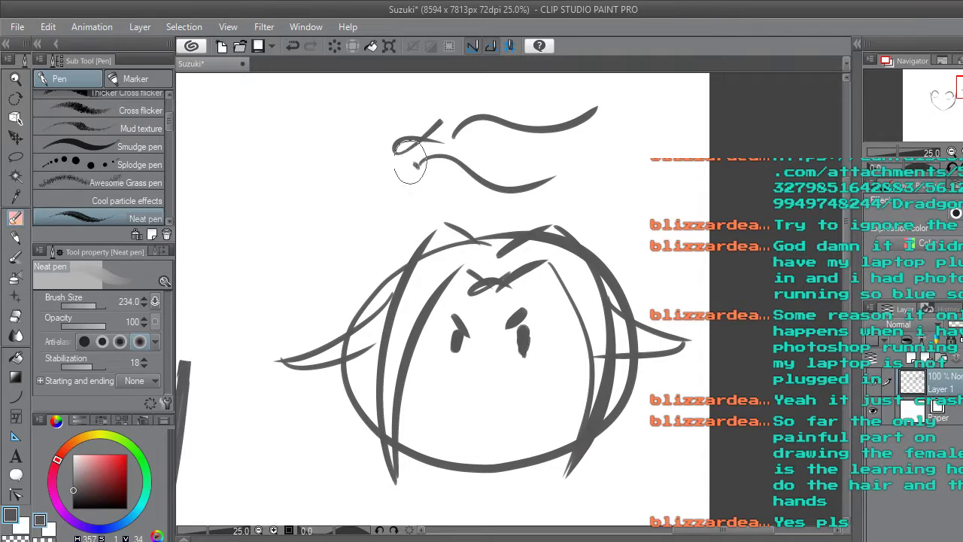
drag(408, 161, 293, 223)
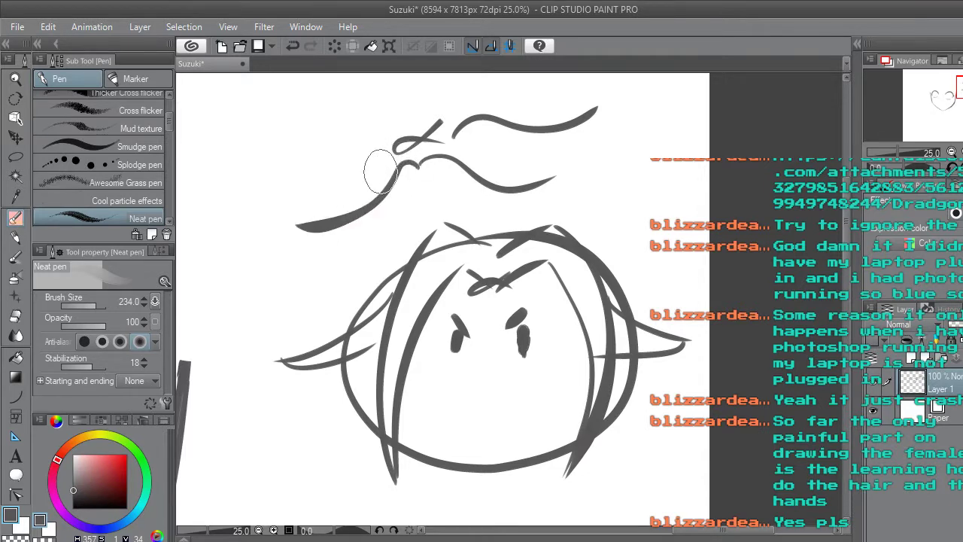
drag(301, 203, 448, 164)
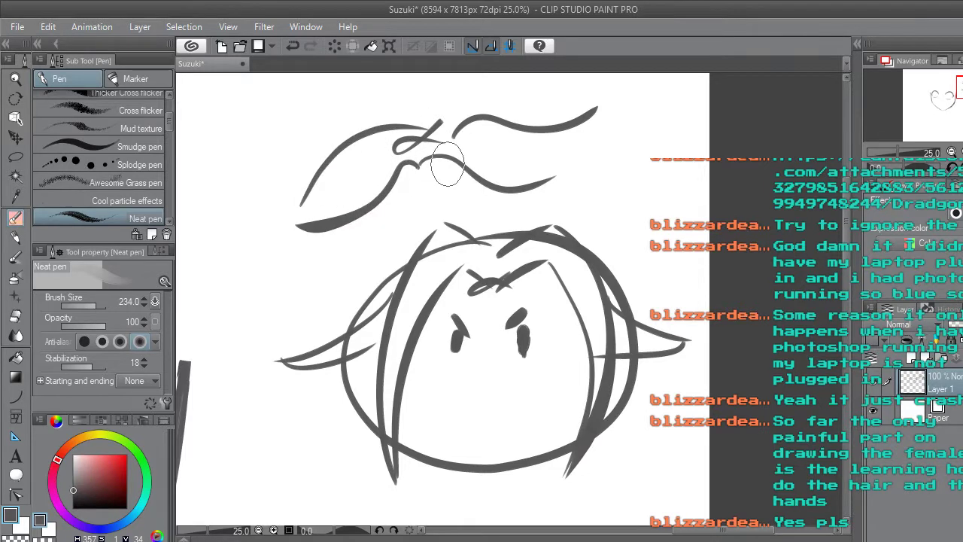
key(ctrl+z)
key(ctrl+z)
key(ctrl+z)
key(ctrl+z)
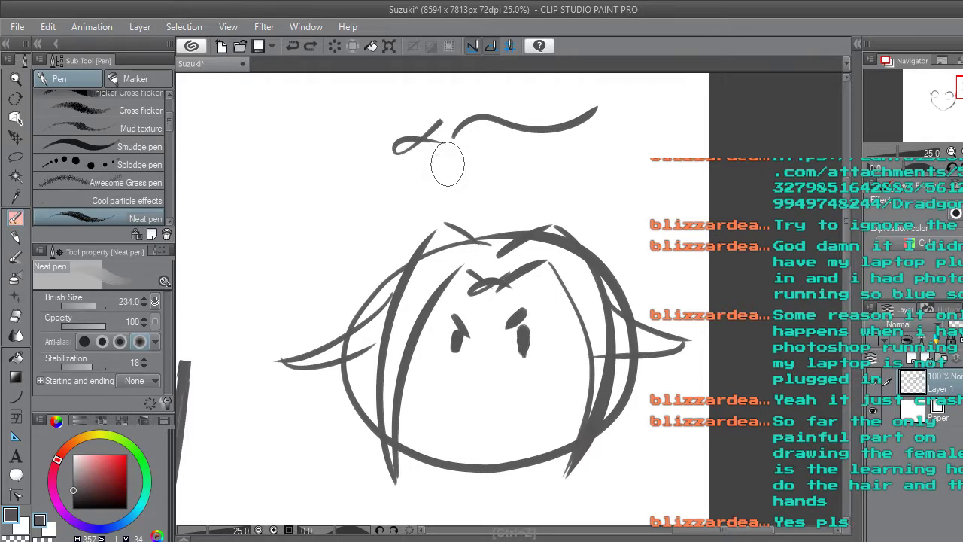
mouse_move(449, 155)
mouse_down()
mouse_move(481, 139)
mouse_move(576, 215)
mouse_up()
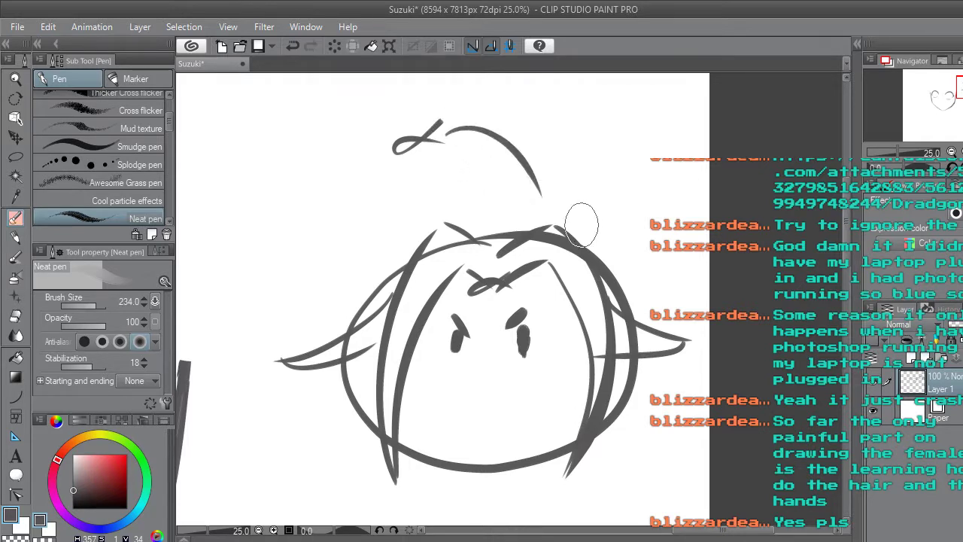
key(ctrl+z)
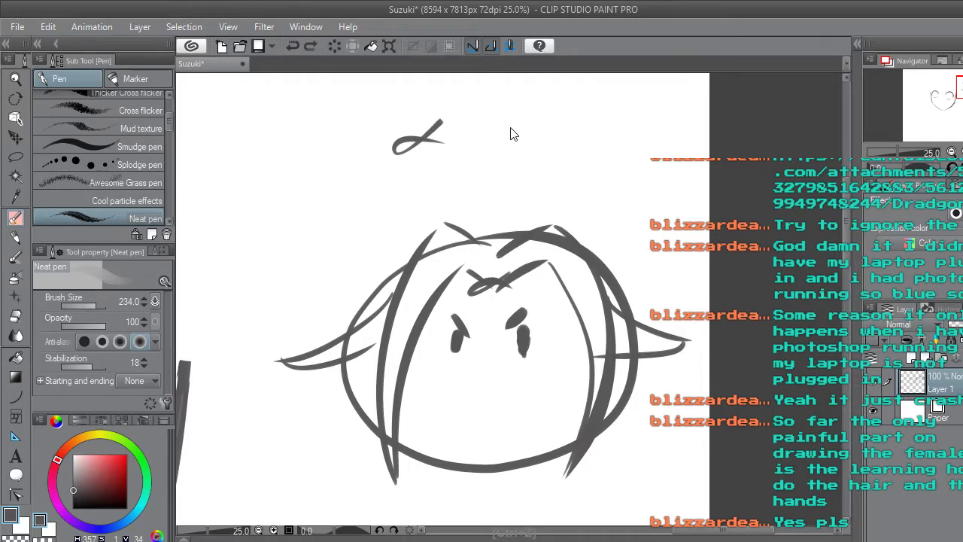
Sketch arched strands falling right of the upper parting loop and wavy strands flicking out left, and shade the loop's centre.
scroll(485, 120, up, 1)
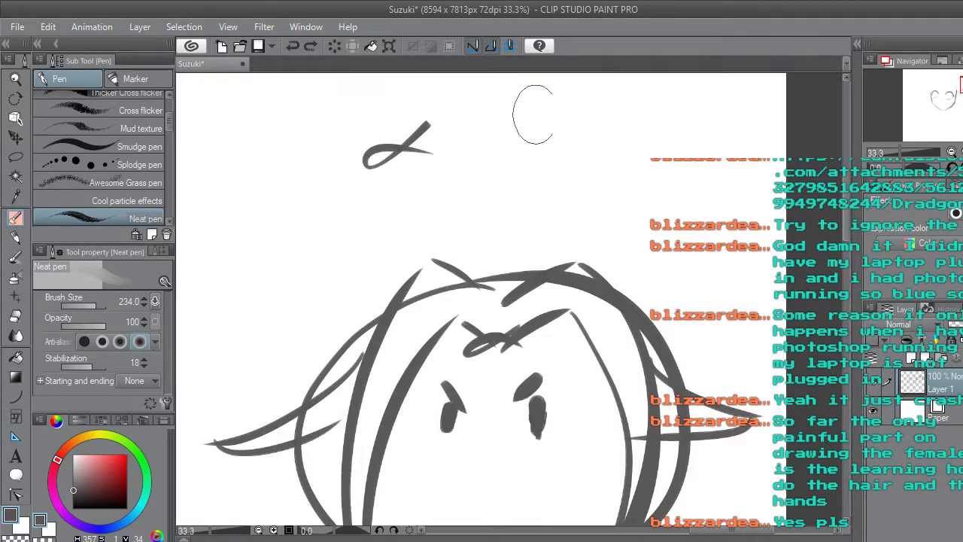
mouse_move(430, 140)
mouse_down()
mouse_move(477, 124)
mouse_move(575, 176)
mouse_move(629, 232)
mouse_up()
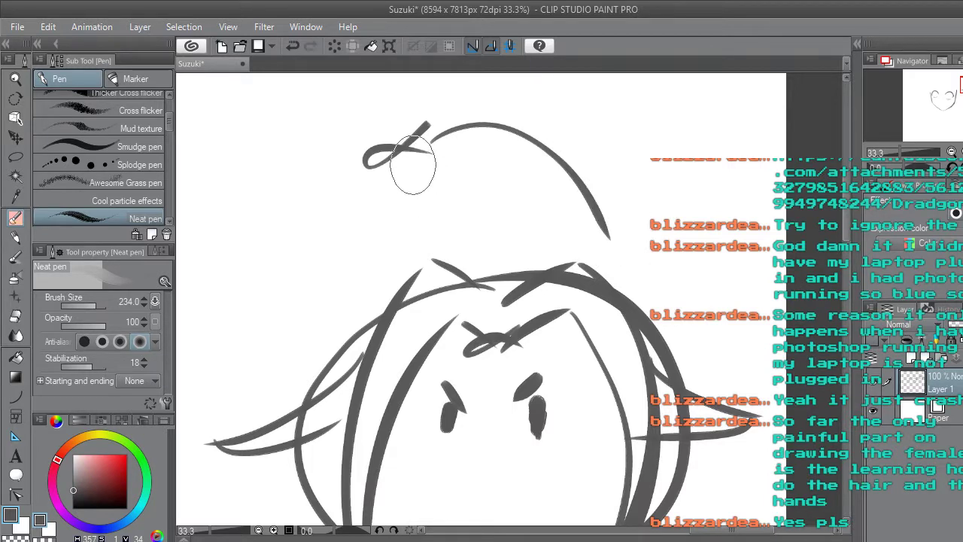
drag(418, 165, 507, 230)
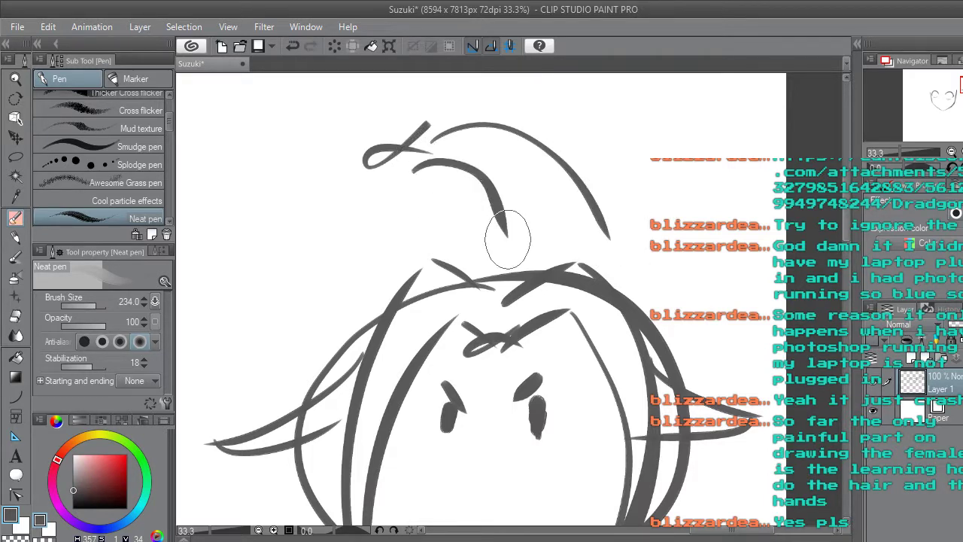
mouse_move(393, 176)
mouse_down()
mouse_move(336, 245)
mouse_move(283, 228)
mouse_move(362, 136)
mouse_up()
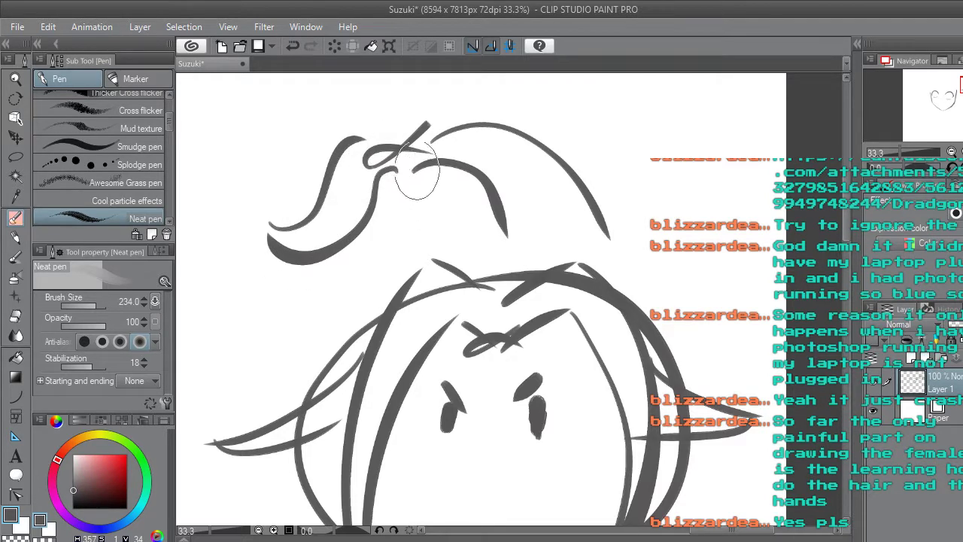
mouse_move(290, 235)
mouse_down()
mouse_move(314, 230)
mouse_move(376, 149)
mouse_move(401, 148)
mouse_up()
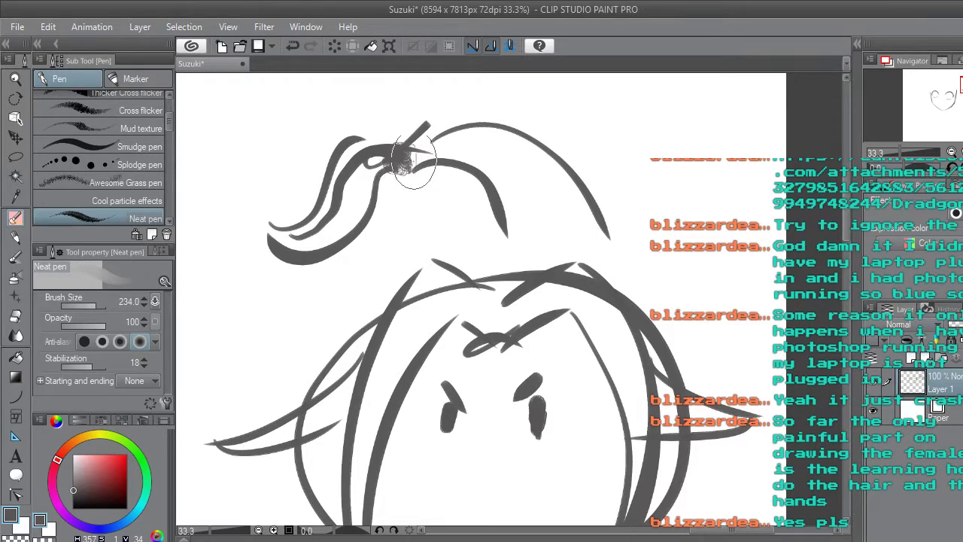
Undo the parting-loop study above the head and the oval's ears, face and outer hair strokes, keeping the looped parting mark.
key(ctrl+z)
key(ctrl+z)
key(ctrl+z)
key(ctrl+z)
key(ctrl+z)
key(ctrl+z)
key(ctrl+z)
key(ctrl+z)
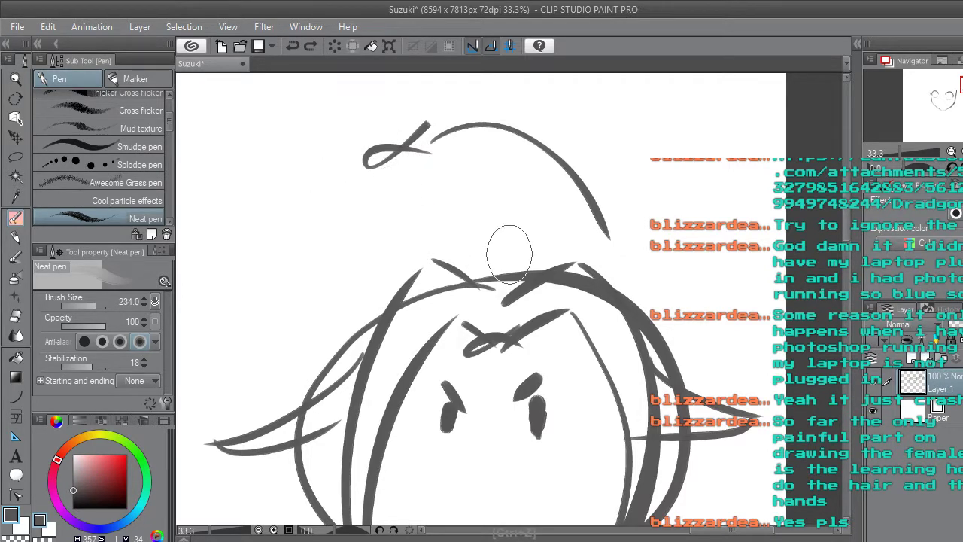
scroll(510, 254, down, 1)
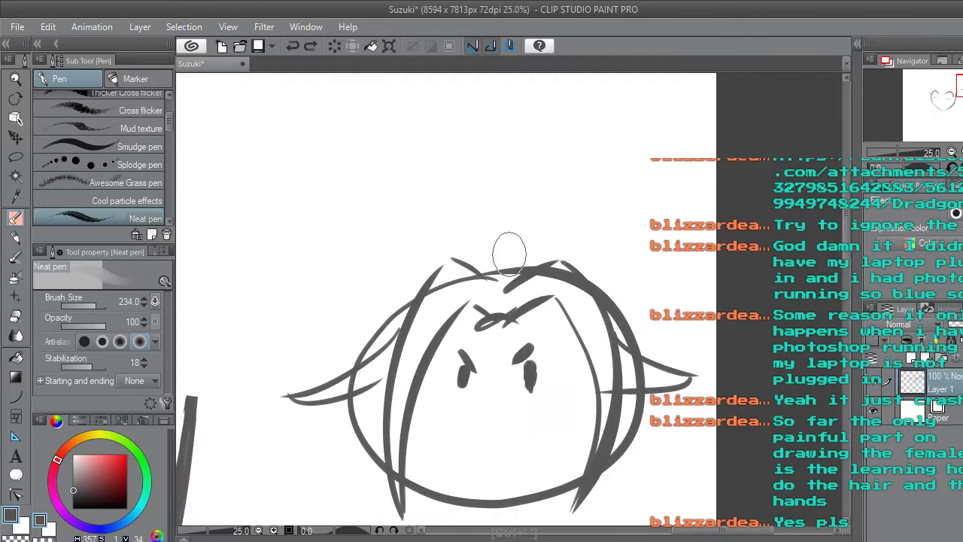
key(ctrl+z)
key(ctrl+z)
key(ctrl+z)
key(ctrl+z)
key(ctrl+z)
key(ctrl+z)
key(ctrl+z)
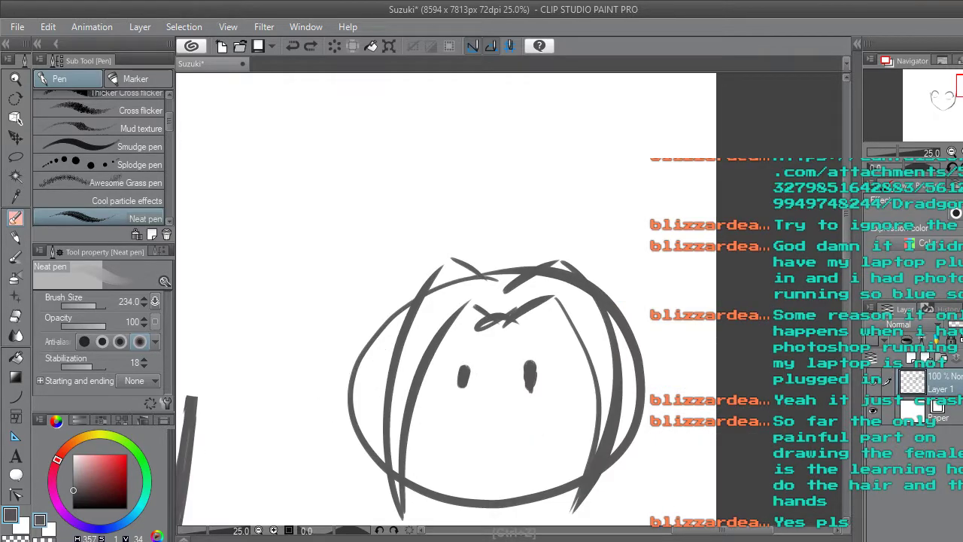
key(ctrl+z)
key(ctrl+z)
key(ctrl+z)
key(ctrl+z)
key(ctrl+z)
key(ctrl+z)
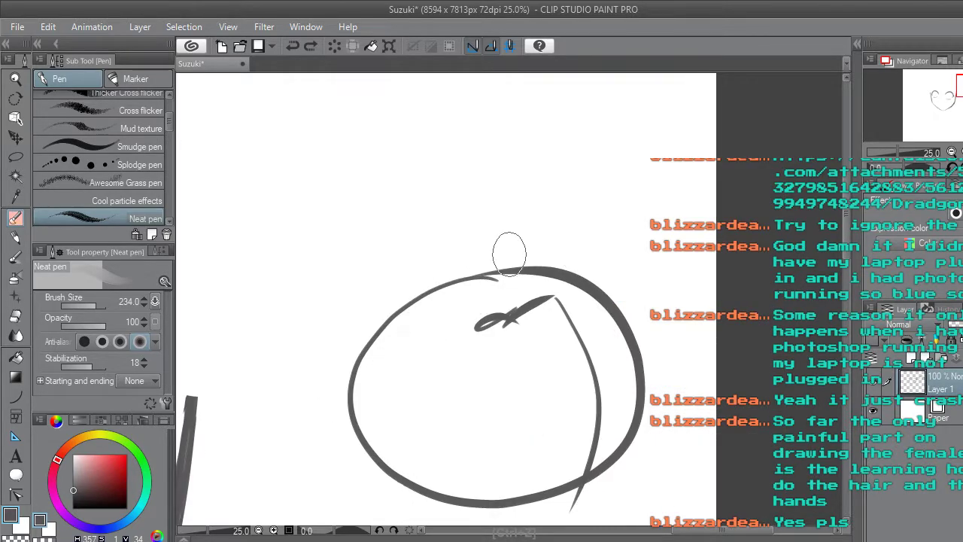
Sketch wavy hair locks flicking outward past both sides of the oval from the parting, and add small frowning eyes and a slanted curved mouth.
mouse_move(497, 309)
mouse_down()
mouse_move(523, 308)
mouse_move(609, 389)
mouse_move(656, 389)
mouse_up()
mouse_move(541, 269)
mouse_down()
mouse_move(591, 273)
mouse_move(632, 371)
mouse_move(714, 369)
mouse_up()
mouse_move(504, 279)
mouse_down()
mouse_move(432, 302)
mouse_move(370, 341)
mouse_move(312, 329)
mouse_move(373, 352)
mouse_move(338, 339)
mouse_move(520, 326)
mouse_up()
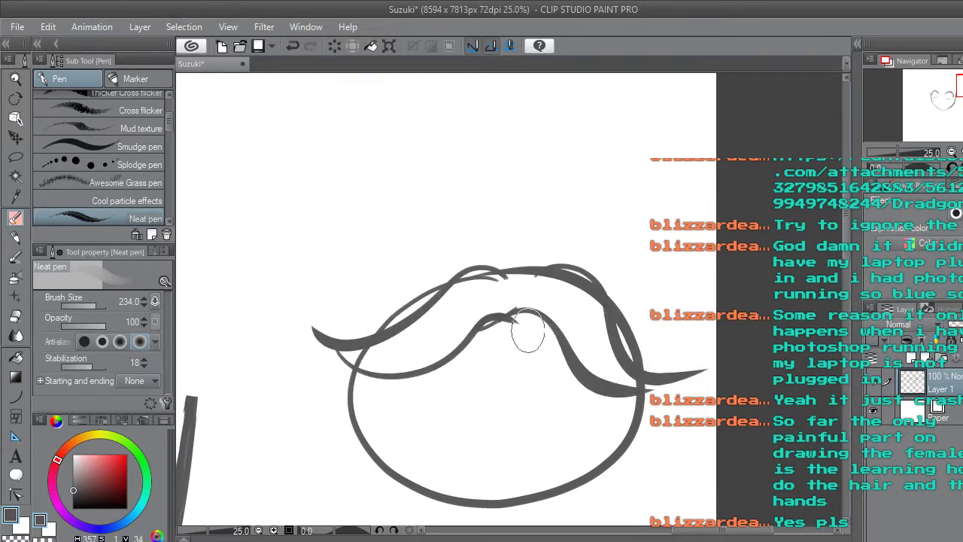
mouse_move(482, 367)
mouse_down()
mouse_move(486, 380)
mouse_move(530, 382)
mouse_move(486, 369)
mouse_move(525, 367)
mouse_up()
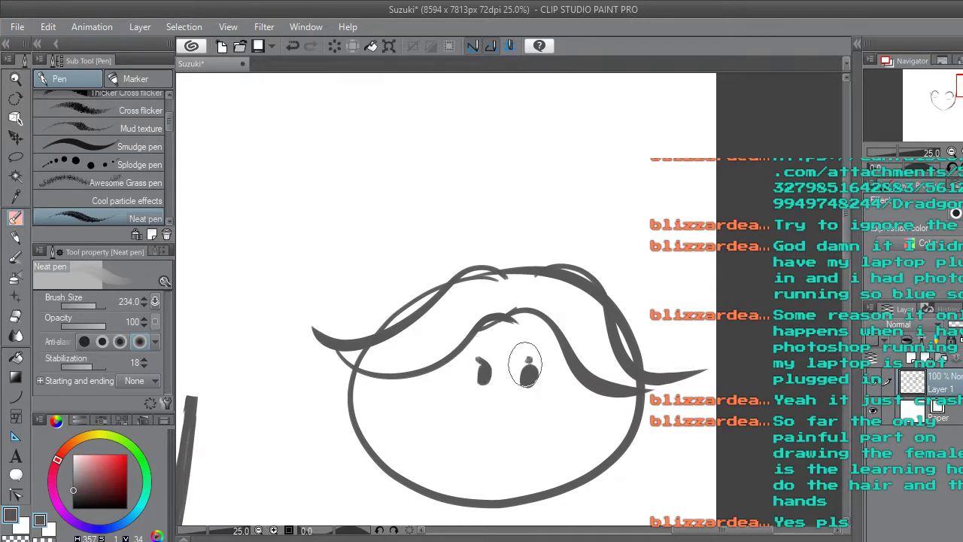
drag(414, 435, 511, 412)
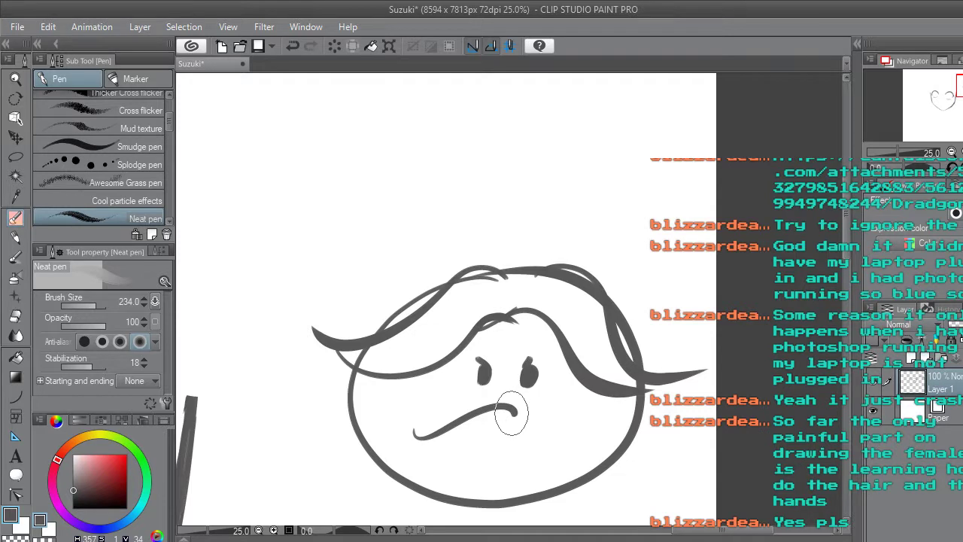
Draw a curved moustache beneath the eyes of the round head and a short mark in its hair parting.
mouse_move(413, 434)
mouse_down()
mouse_move(453, 451)
mouse_move(518, 428)
mouse_move(534, 405)
mouse_move(589, 435)
mouse_up()
drag(502, 426, 510, 432)
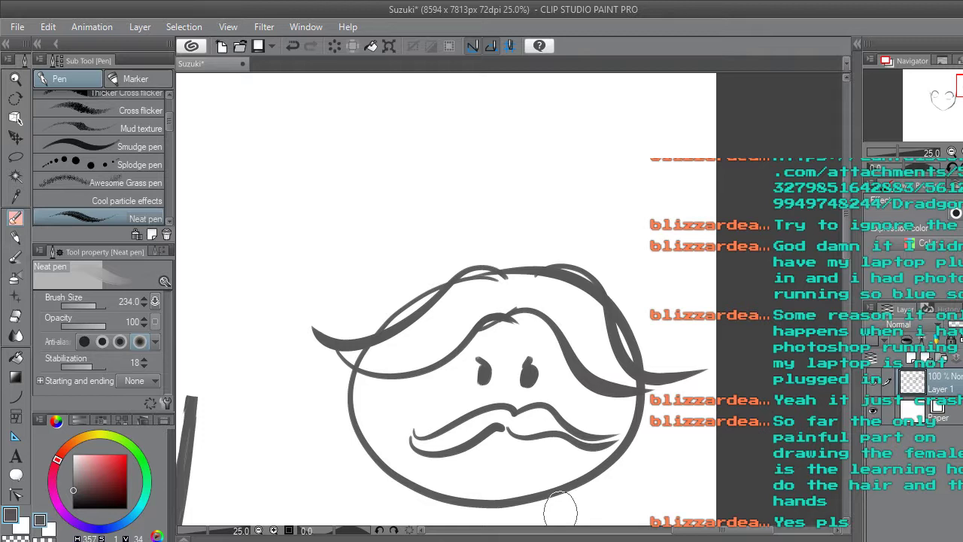
mouse_move(524, 298)
mouse_down()
mouse_move(504, 316)
mouse_move(511, 279)
mouse_up()
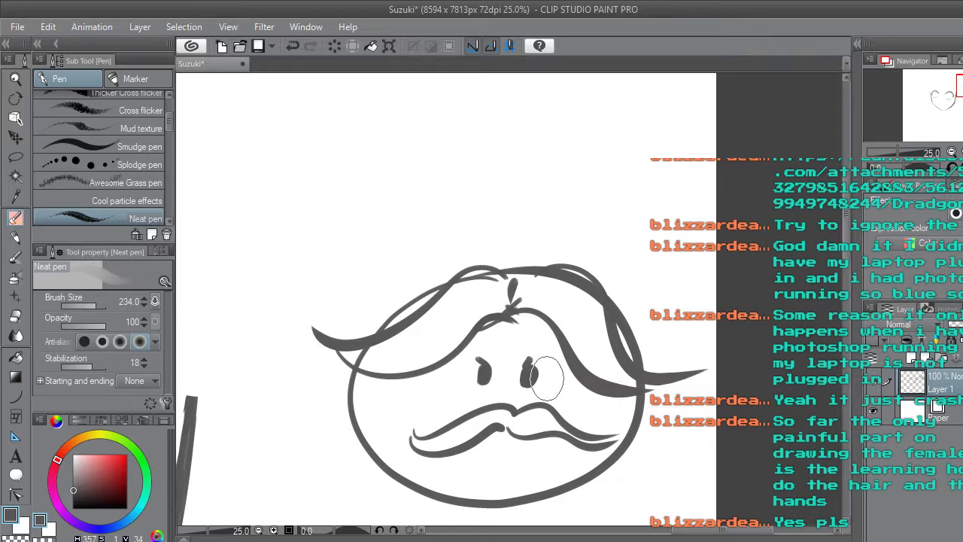
Draw long hair strands running from the top of the round head down past its chin.
drag(461, 320, 416, 512)
drag(415, 441, 481, 304)
mouse_move(409, 516)
mouse_down()
mouse_move(427, 313)
mouse_move(488, 249)
mouse_up()
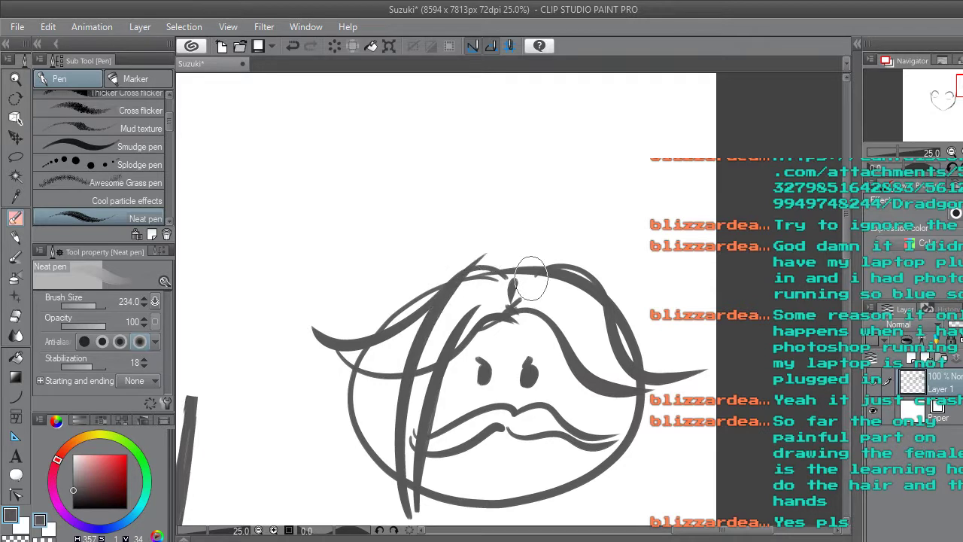
Undo the long strands, moustache, eyes and hair on the round head, back to its outline and inner mark.
key(ctrl+z)
key(ctrl+z)
key(ctrl+z)
key(ctrl+z)
key(ctrl+z)
key(ctrl+z)
key(ctrl+z)
key(ctrl+z)
key(ctrl+z)
key(ctrl+z)
key(ctrl+z)
key(ctrl+z)
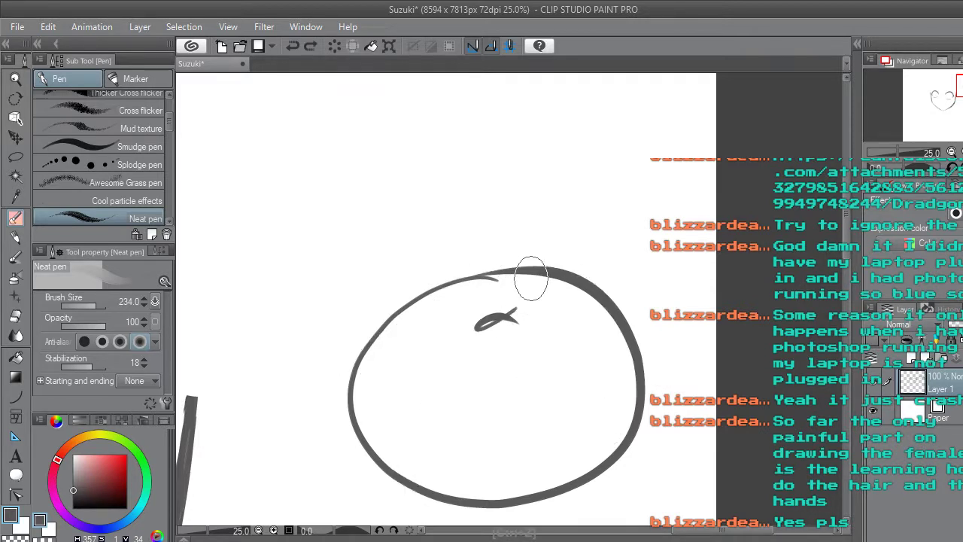
Try a small circle around the mark inside the round head, and undo it together with the whole head sketch.
mouse_move(514, 299)
mouse_down()
mouse_move(484, 365)
mouse_move(503, 292)
mouse_up()
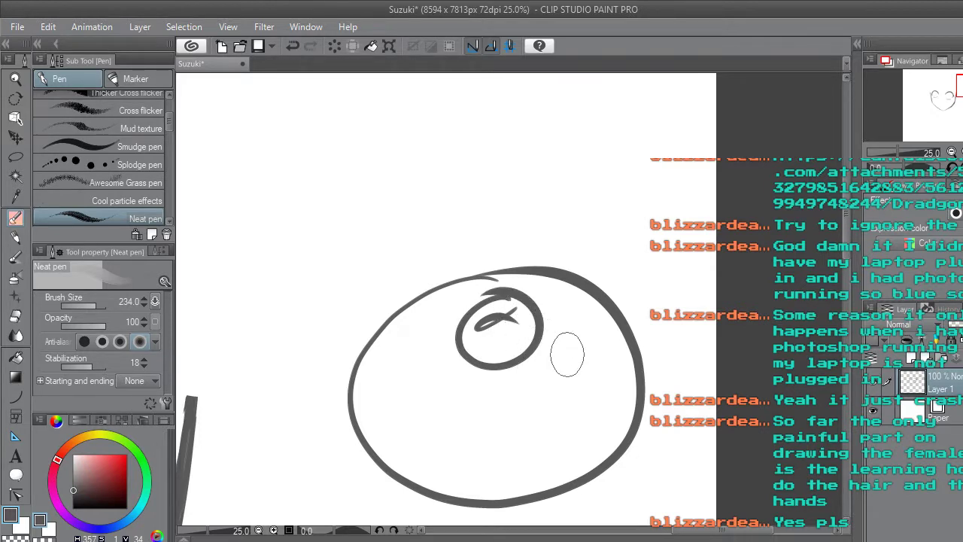
key(ctrl+z)
key(ctrl+z)
key(ctrl+z)
key(ctrl+z)
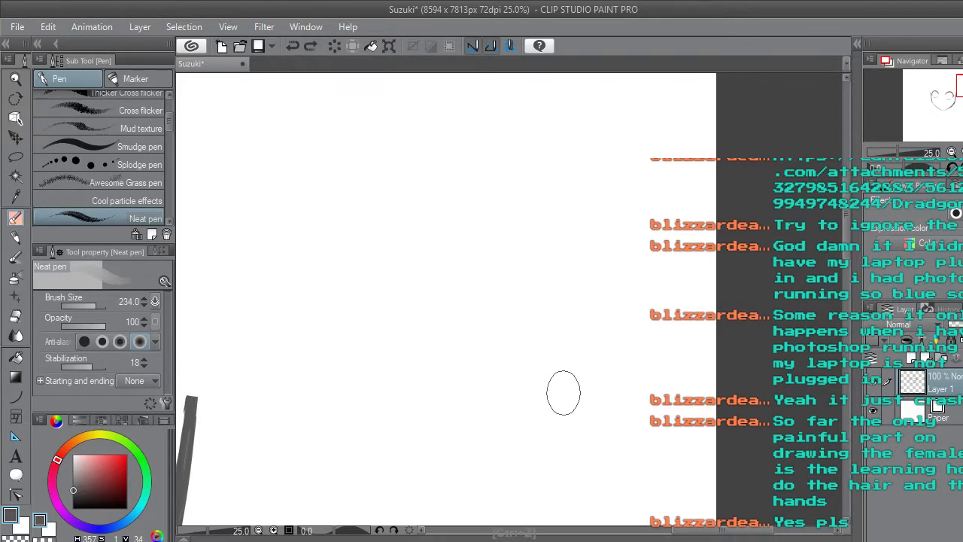
Draw a small cross above the face's right eye as the starting point of the hair.
scroll(563, 392, down, 1)
drag(674, 529, 629, 530)
drag(847, 256, 846, 290)
mouse_move(521, 224)
mouse_down()
mouse_move(468, 253)
mouse_move(525, 256)
mouse_up()
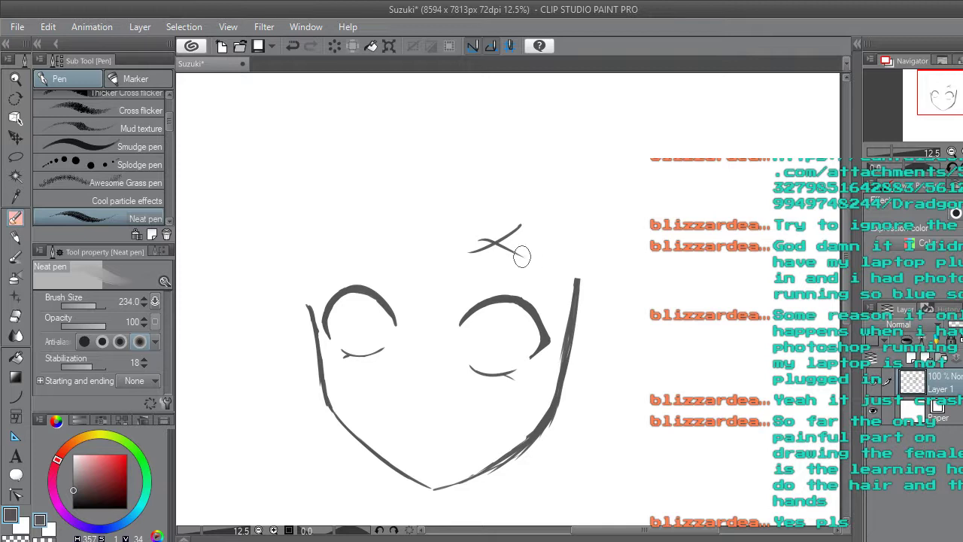
Sketch hair strands from the cross curving down over the right side of the face towards the jaw.
mouse_move(495, 238)
mouse_down()
mouse_move(504, 275)
mouse_move(530, 300)
mouse_move(498, 242)
mouse_up()
mouse_move(531, 301)
mouse_down()
mouse_move(541, 392)
mouse_move(520, 455)
mouse_up()
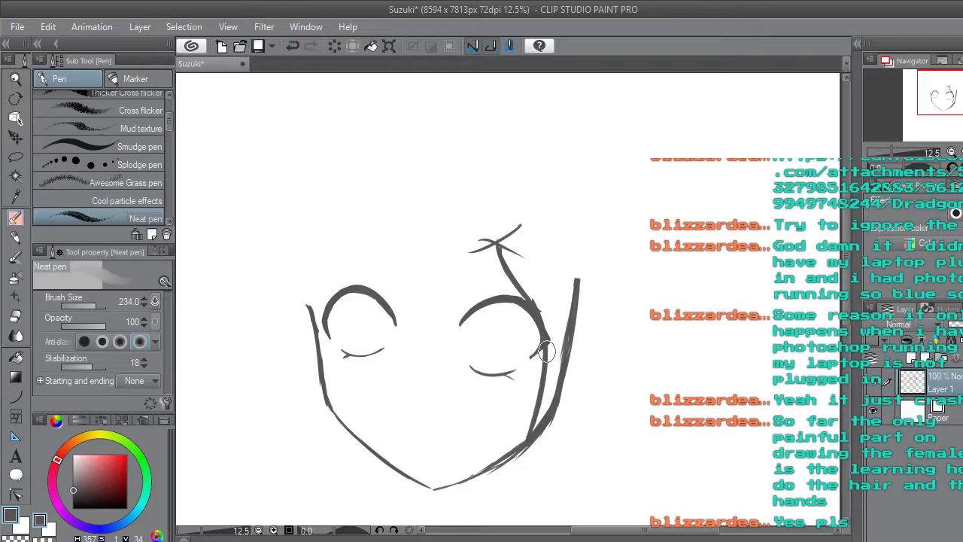
mouse_move(546, 347)
mouse_down()
mouse_move(540, 383)
mouse_move(476, 455)
mouse_up()
mouse_move(533, 395)
mouse_down()
mouse_move(487, 430)
mouse_move(503, 430)
mouse_move(503, 447)
mouse_move(552, 410)
mouse_up()
mouse_move(534, 231)
mouse_down()
mouse_move(556, 240)
mouse_move(571, 397)
mouse_move(556, 425)
mouse_move(485, 456)
mouse_up()
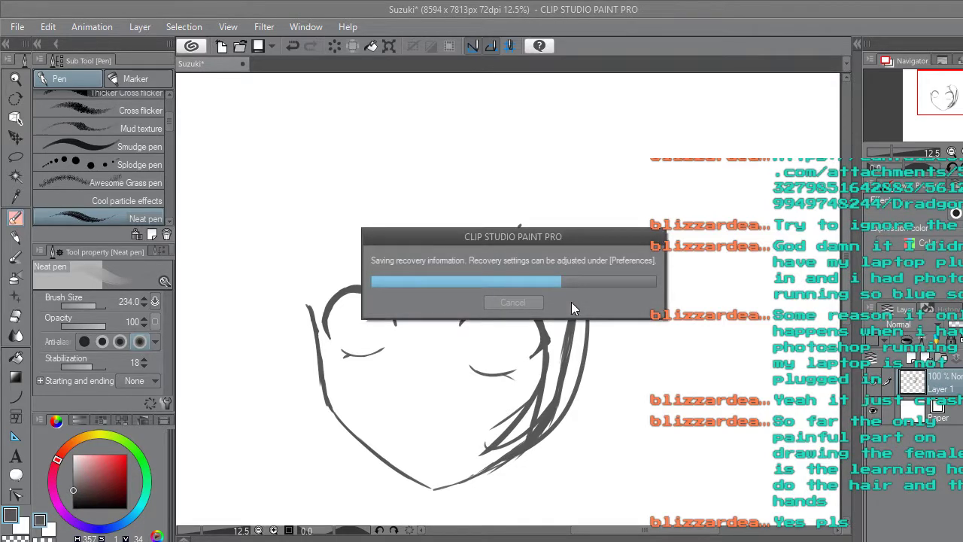
mouse_move(524, 243)
mouse_down()
mouse_move(556, 284)
mouse_move(568, 339)
mouse_move(561, 397)
mouse_move(537, 436)
mouse_up()
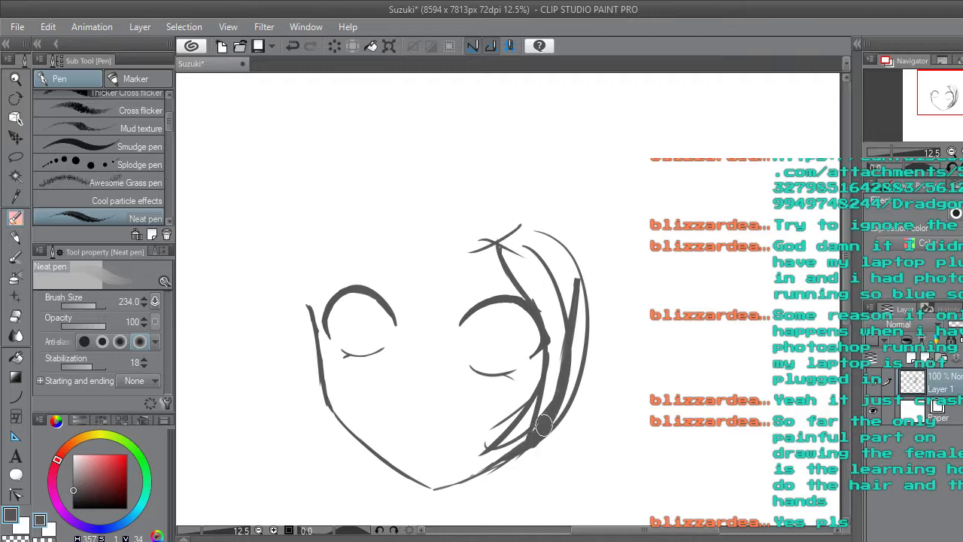
Undo the hair strands on the right side of the face, keeping the cross.
key(ctrl+z)
key(ctrl+z)
key(ctrl+z)
key(ctrl+z)
key(ctrl+z)
key(ctrl+z)
key(ctrl+z)
key(ctrl+z)
key(ctrl+z)
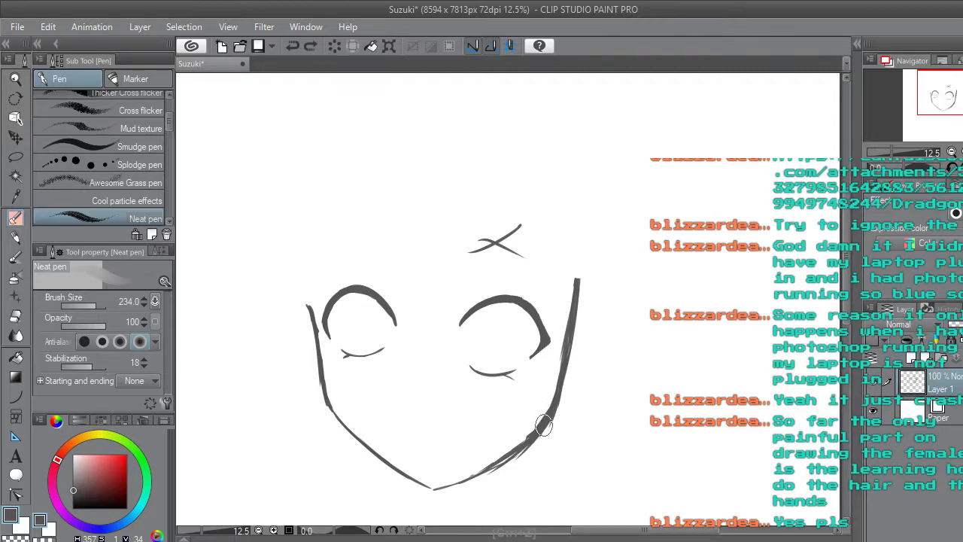
Sketch a fringe lock sweeping from the cross to the left cheek, redoing its upper curve to meet the cross.
mouse_move(493, 241)
mouse_down()
mouse_move(440, 321)
mouse_move(383, 358)
mouse_move(322, 368)
mouse_move(457, 235)
mouse_up()
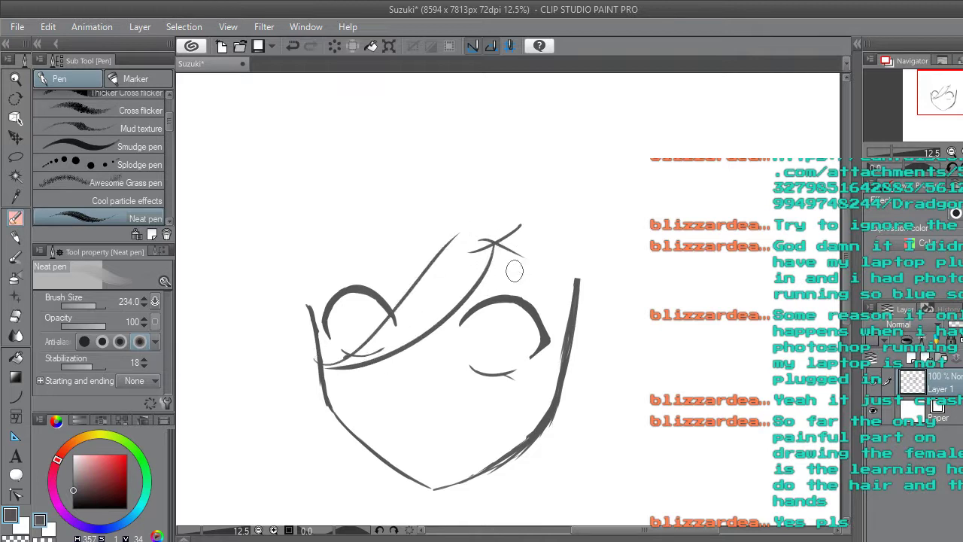
key(ctrl+z)
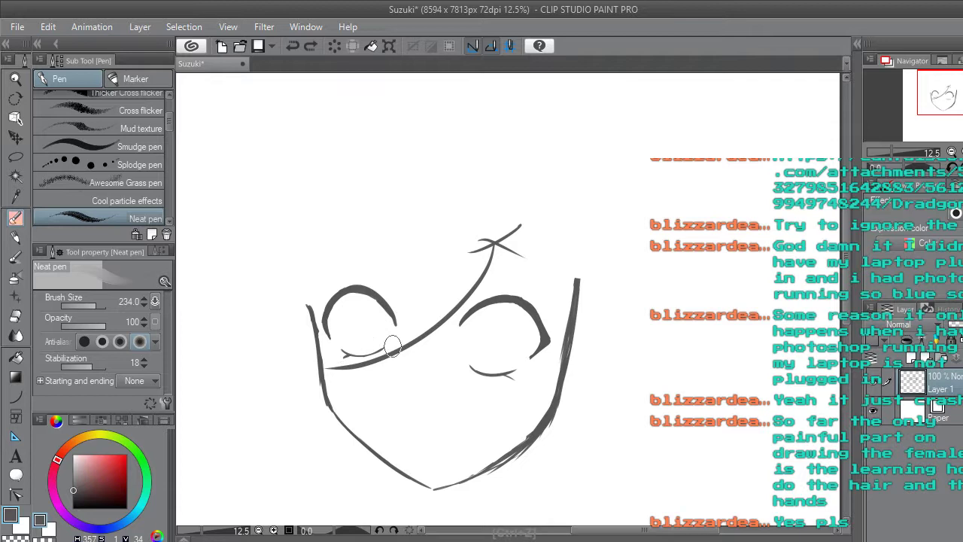
mouse_move(331, 359)
mouse_down()
mouse_move(391, 304)
mouse_move(489, 234)
mouse_move(517, 249)
mouse_up()
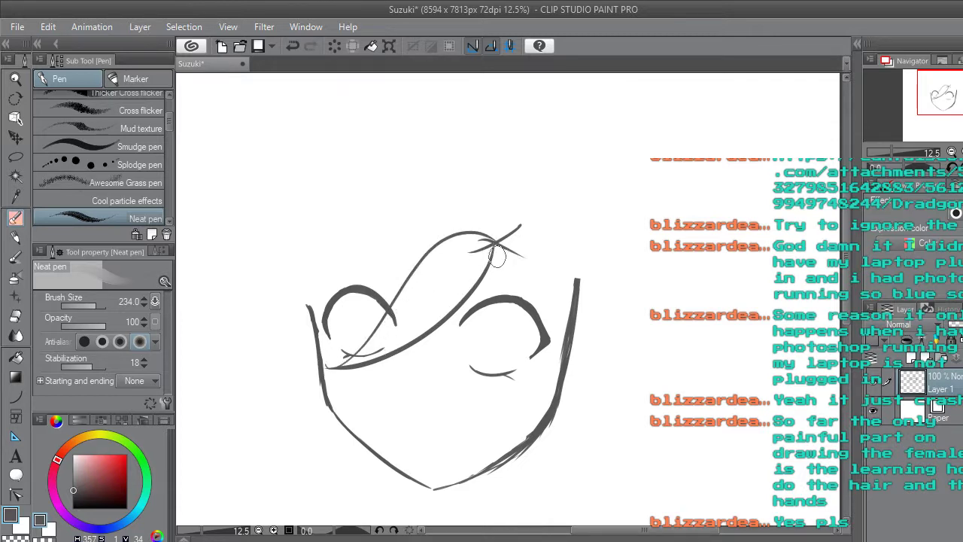
Try hair strands from the cross around the right eye, and undo them.
mouse_move(490, 242)
mouse_down()
mouse_move(524, 264)
mouse_move(546, 322)
mouse_move(468, 429)
mouse_up()
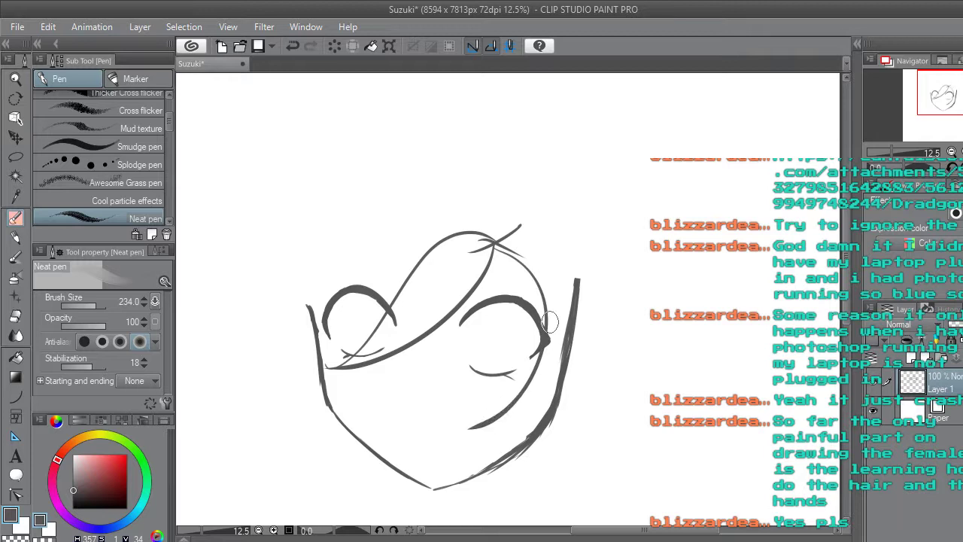
drag(514, 238, 543, 230)
drag(538, 299, 494, 242)
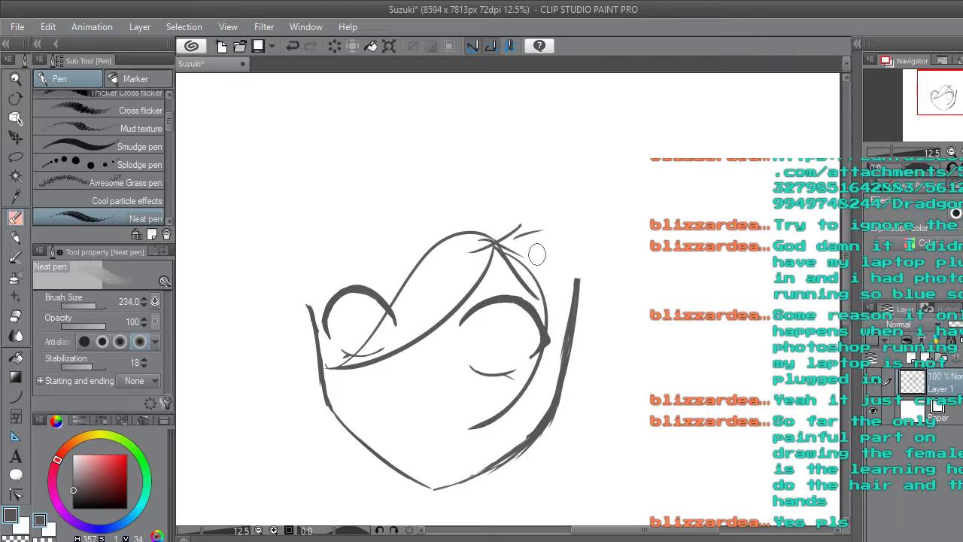
key(ctrl+z)
key(ctrl+z)
key(ctrl+z)
key(ctrl+z)
key(ctrl+z)
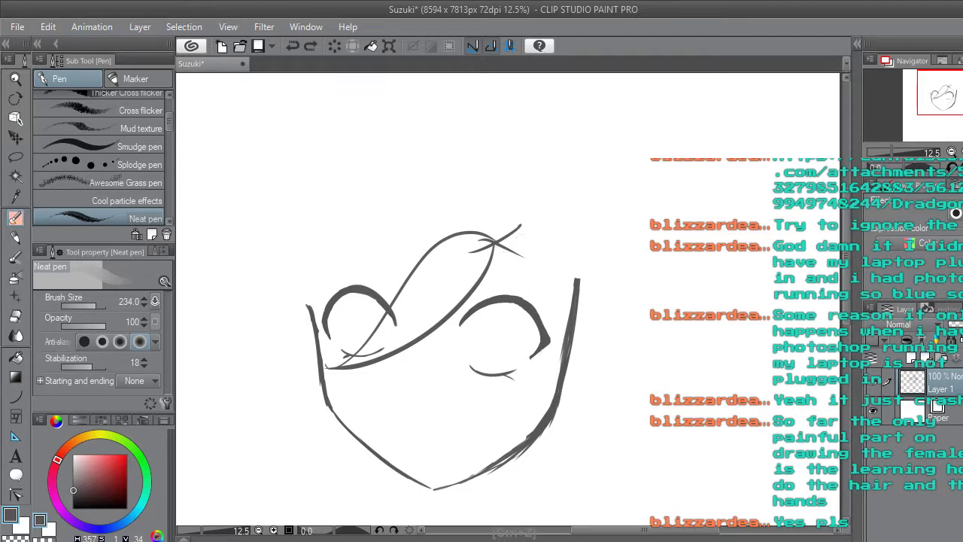
Try a rounded hair outline around the whole head with a fringe sweeping across the left eye, and undo it.
mouse_move(498, 256)
mouse_down()
mouse_move(459, 305)
mouse_move(385, 348)
mouse_move(336, 359)
mouse_move(281, 356)
mouse_move(347, 198)
mouse_move(426, 163)
mouse_move(489, 167)
mouse_move(544, 181)
mouse_move(613, 271)
mouse_move(604, 345)
mouse_move(571, 383)
mouse_move(531, 387)
mouse_move(544, 340)
mouse_move(507, 418)
mouse_up()
key(ctrl+z)
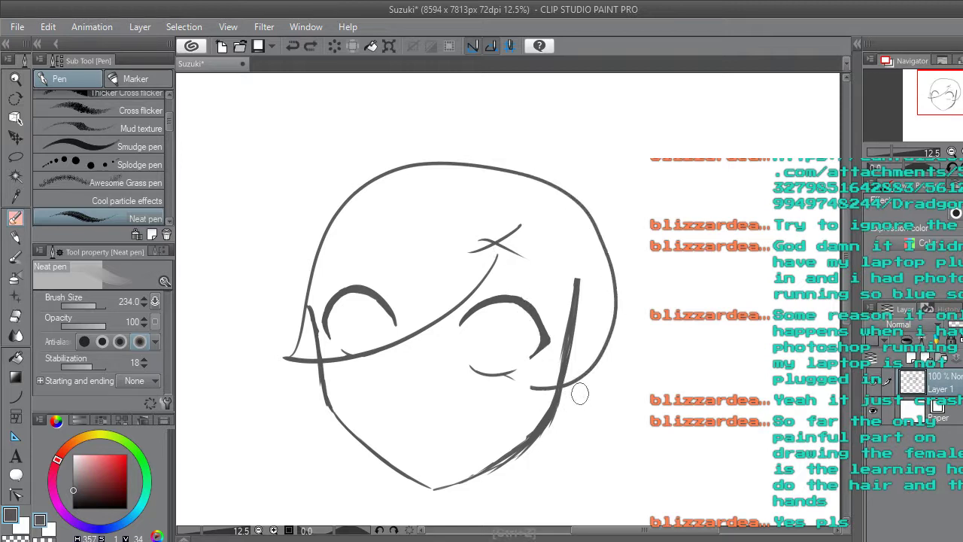
key(ctrl+z)
key(ctrl+z)
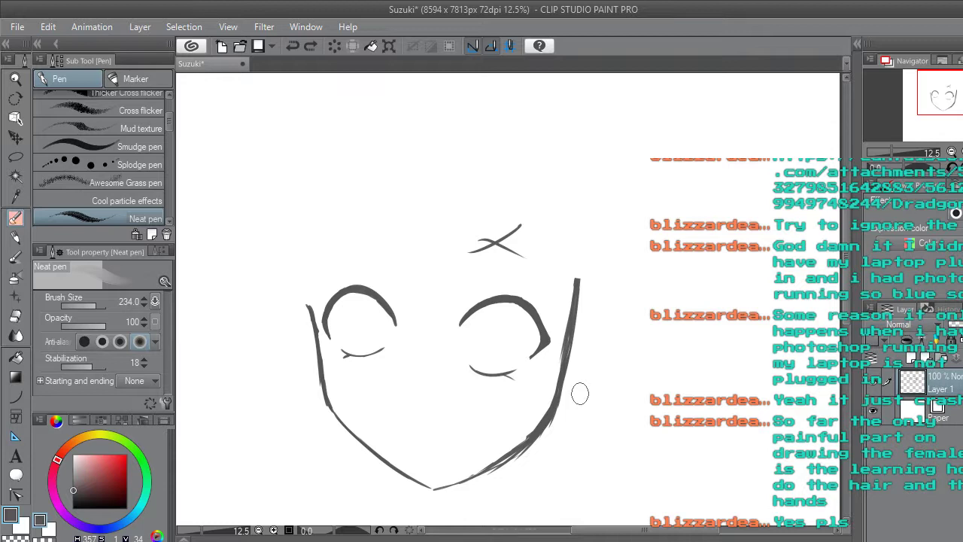
Try a parted fringe from the cross framing both sides of the face, and undo it together with the cross.
mouse_move(493, 241)
mouse_down()
mouse_move(425, 334)
mouse_move(345, 365)
mouse_move(495, 237)
mouse_move(523, 283)
mouse_up()
mouse_move(493, 243)
mouse_down()
mouse_move(515, 280)
mouse_move(567, 294)
mouse_move(543, 290)
mouse_move(555, 320)
mouse_move(551, 378)
mouse_move(512, 408)
mouse_move(538, 396)
mouse_move(517, 409)
mouse_move(526, 417)
mouse_move(548, 406)
mouse_move(583, 363)
mouse_move(552, 251)
mouse_move(505, 239)
mouse_move(538, 243)
mouse_move(519, 447)
mouse_up()
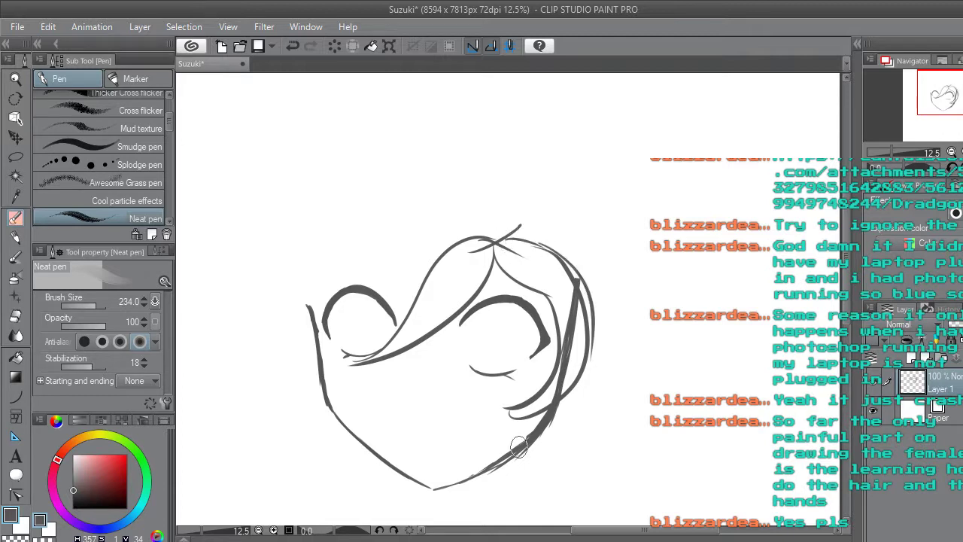
key(ctrl+z)
key(ctrl+z)
key(ctrl+z)
key(ctrl+z)
key(ctrl+z)
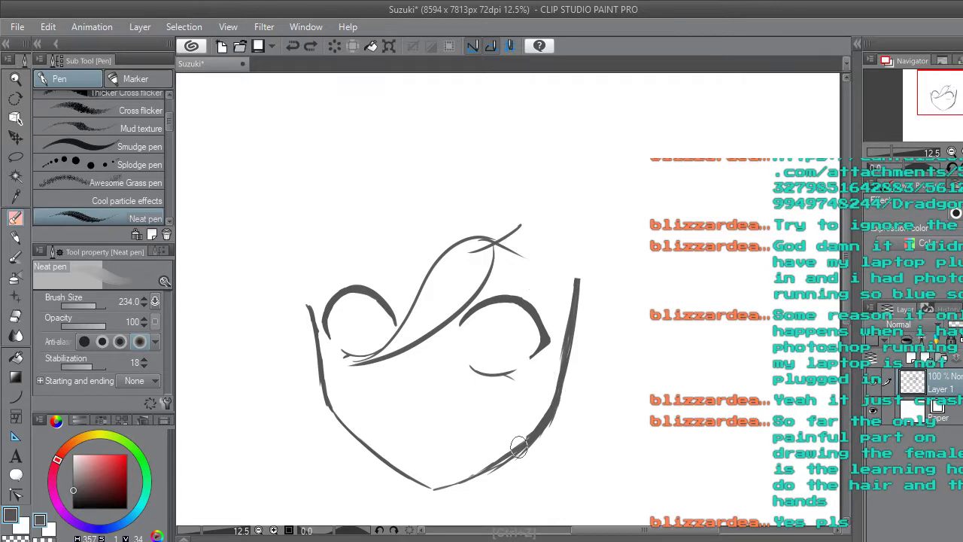
key(ctrl+z)
key(ctrl+z)
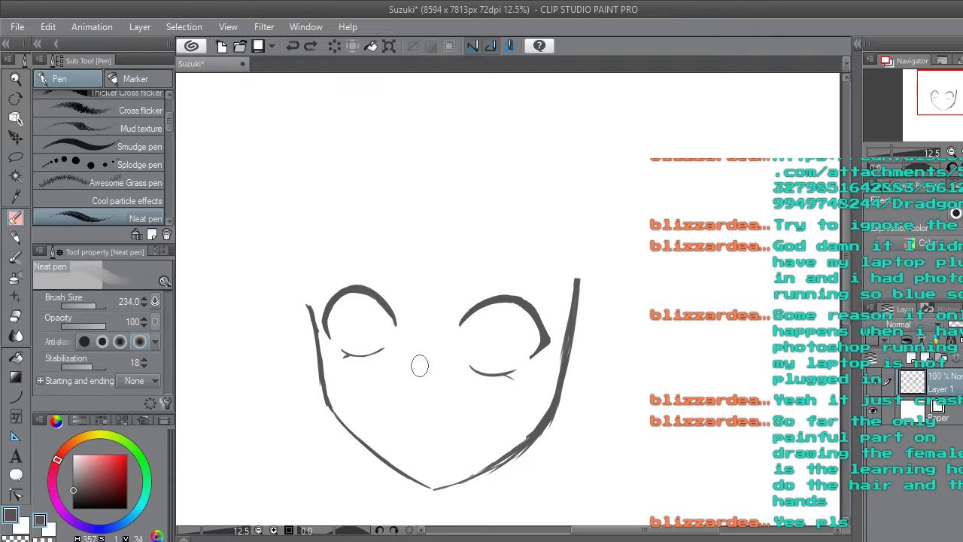
Draw a round head outline in the blank canvas area to the right of the face.
drag(608, 529, 622, 530)
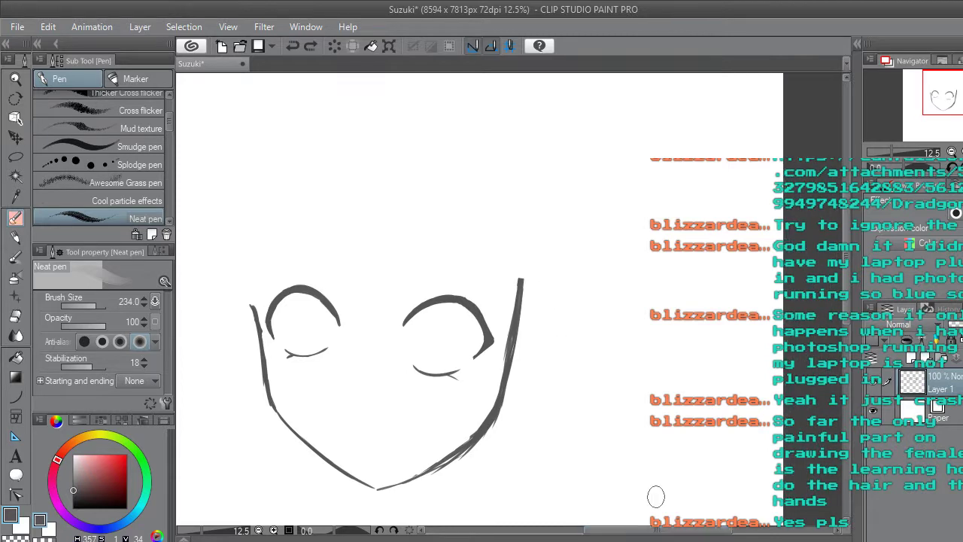
drag(843, 280, 844, 276)
scroll(844, 276, up, 3)
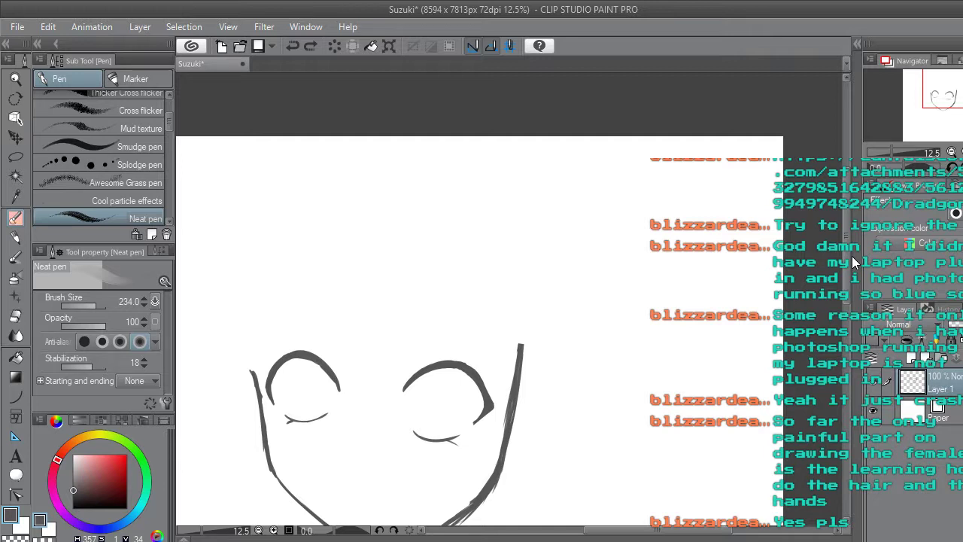
mouse_move(675, 250)
mouse_down()
mouse_move(580, 322)
mouse_move(719, 268)
mouse_move(688, 315)
mouse_up()
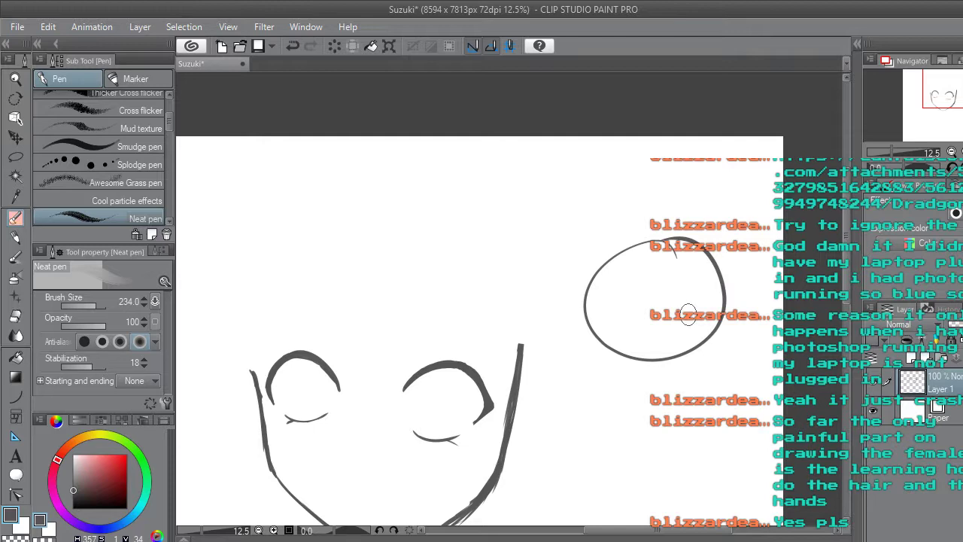
Draw a thick cross in the middle of the new round head.
scroll(688, 316, up, 4)
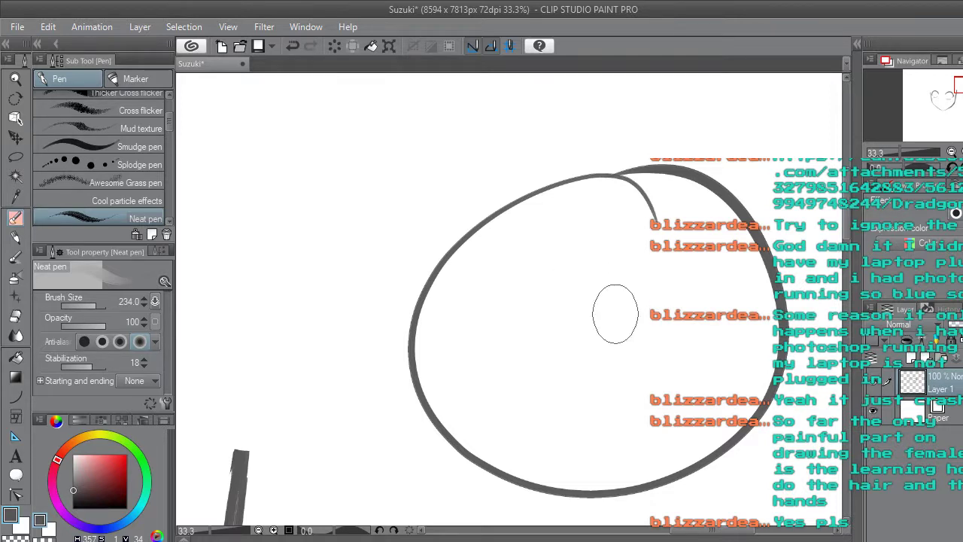
drag(618, 294, 566, 320)
drag(579, 287, 632, 339)
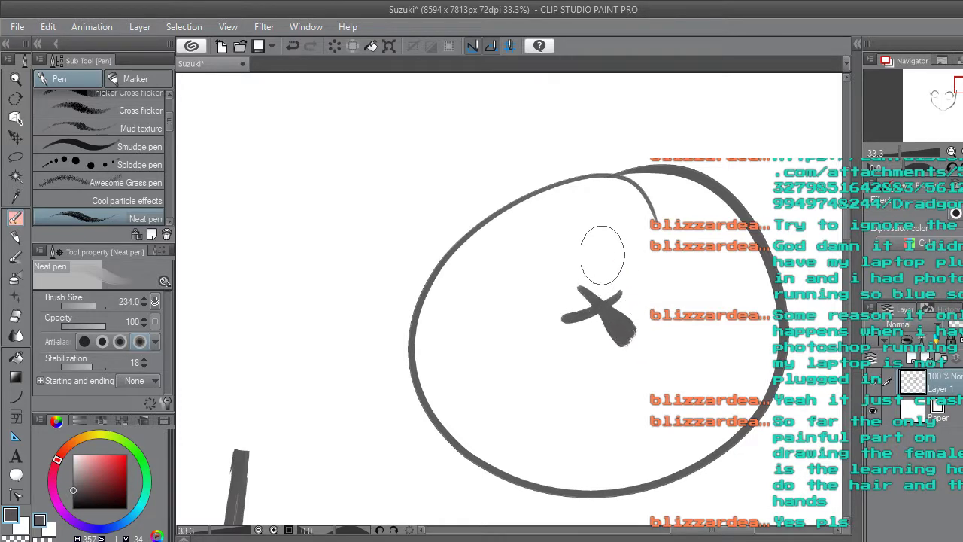
Try wavy hairline strokes above the cross, and undo them.
mouse_move(535, 219)
mouse_down()
mouse_move(578, 244)
mouse_move(709, 224)
mouse_up()
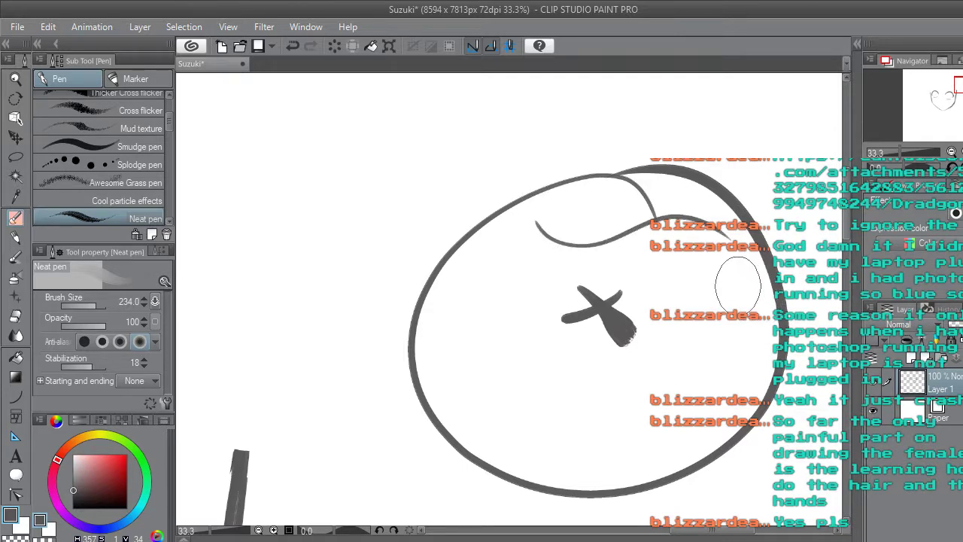
key(ctrl+z)
mouse_move(547, 221)
mouse_down()
mouse_move(598, 248)
mouse_move(648, 240)
mouse_up()
key(ctrl+z)
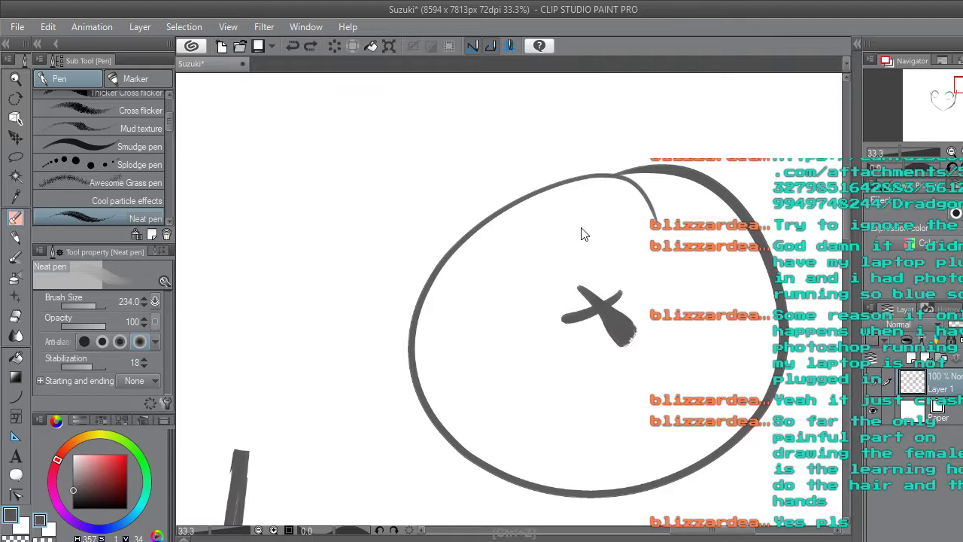
Draw a wavy hairline above the cross, curving down the head's right side into a pointed strand tip.
scroll(579, 243, up, 1)
mouse_move(538, 212)
mouse_down()
mouse_move(649, 276)
mouse_move(609, 253)
mouse_move(728, 235)
mouse_up()
scroll(666, 353, right, 2)
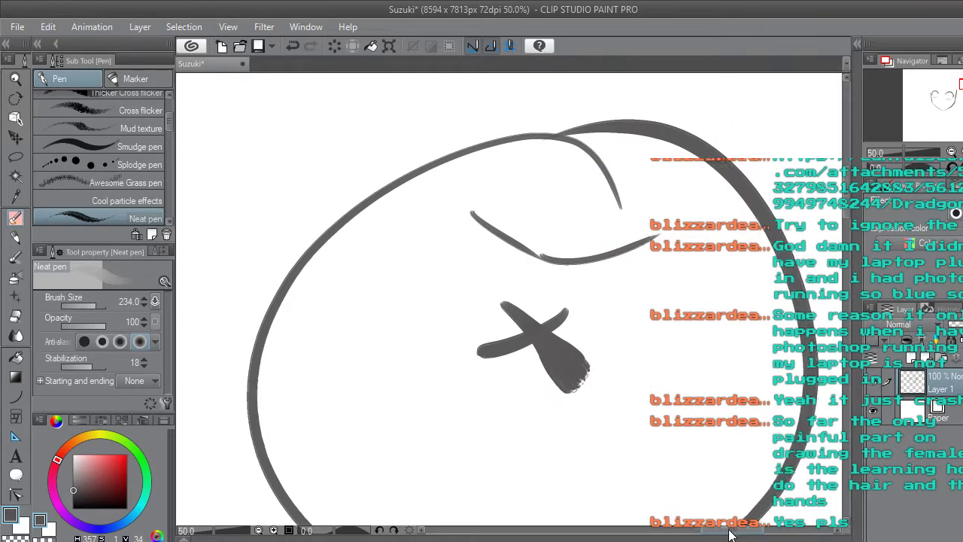
mouse_move(612, 241)
mouse_down()
mouse_move(714, 246)
mouse_move(728, 303)
mouse_move(726, 339)
mouse_up()
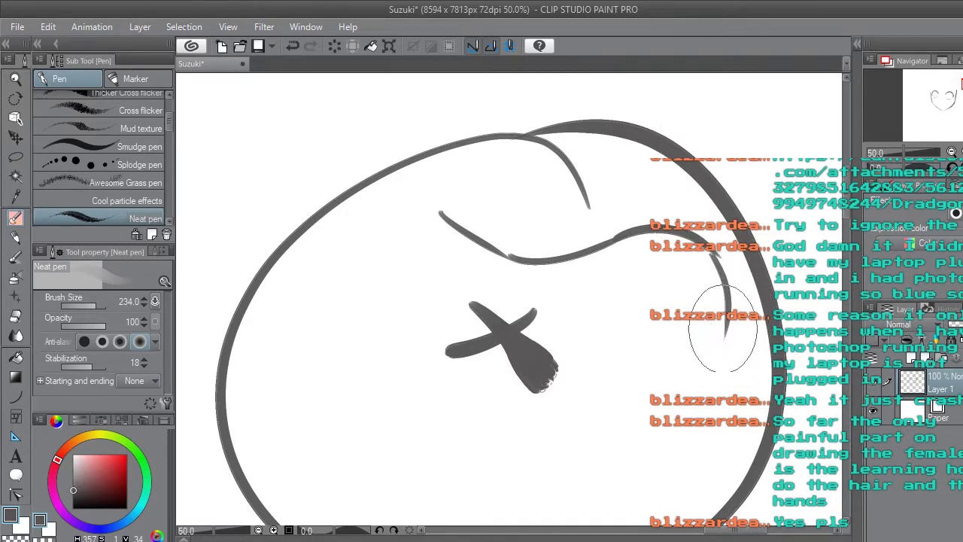
drag(730, 323, 734, 398)
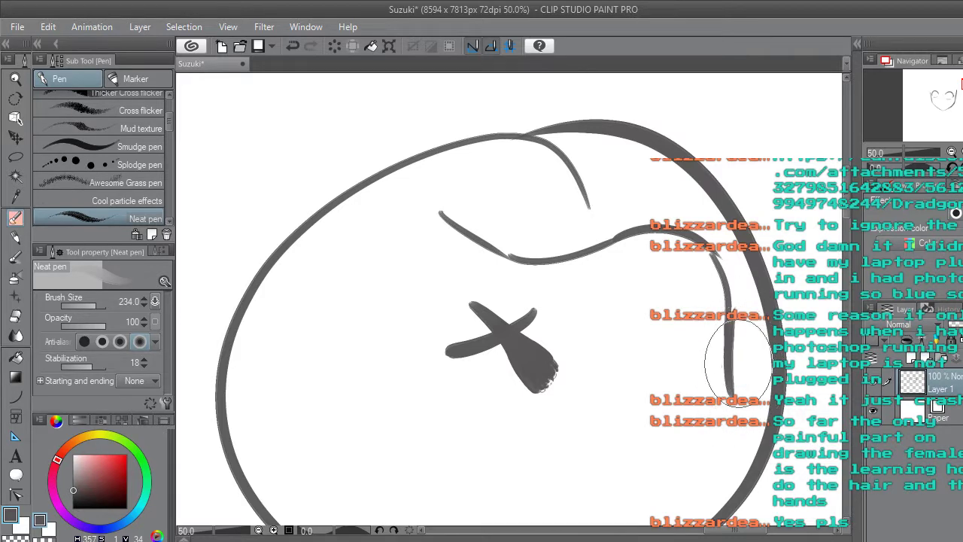
drag(736, 391, 758, 340)
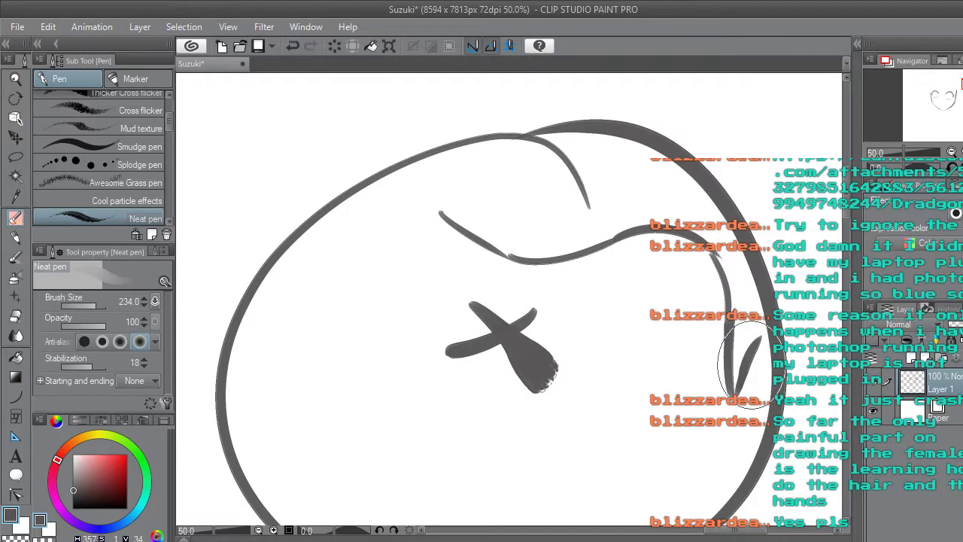
Extend the hairline with a thick curve down the left side of the round head.
mouse_move(436, 213)
mouse_down()
mouse_move(399, 232)
mouse_move(411, 221)
mouse_move(399, 217)
mouse_move(364, 258)
mouse_up()
drag(325, 331, 381, 225)
drag(350, 260, 440, 213)
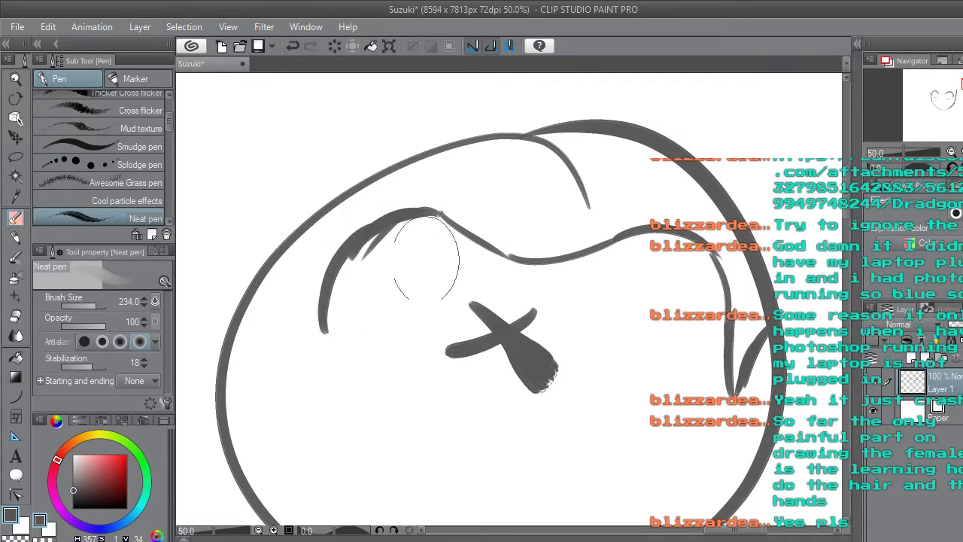
scroll(512, 301, down, 2)
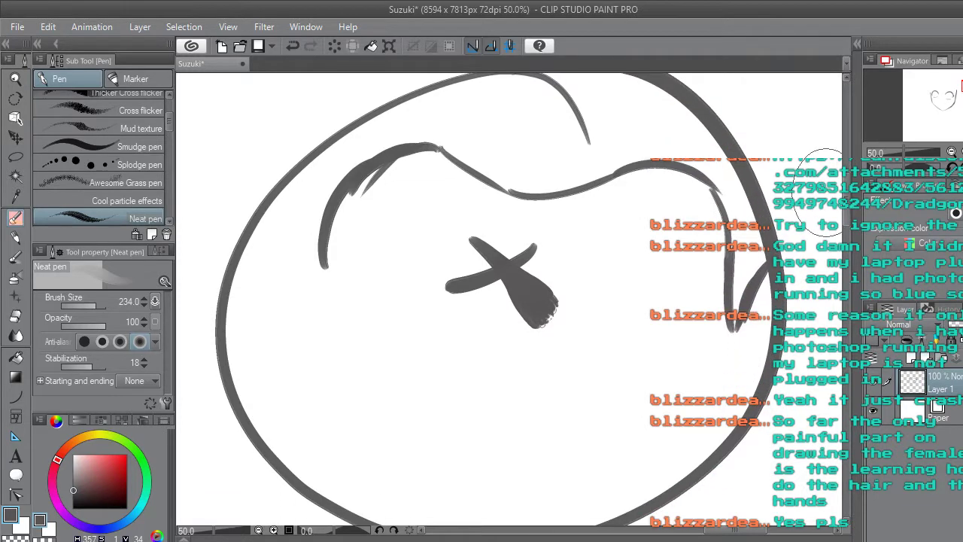
Extend the hairline to the left edge of the round head with a short hooked end, and erase the cross in the middle.
mouse_move(324, 267)
mouse_down()
mouse_move(271, 330)
mouse_move(253, 329)
mouse_move(287, 321)
mouse_move(253, 337)
mouse_move(258, 317)
mouse_move(230, 311)
mouse_up()
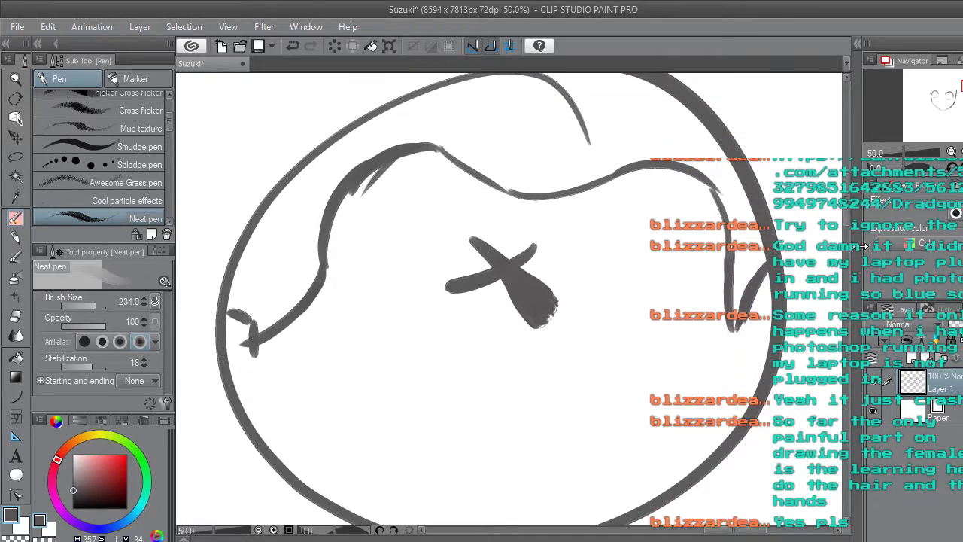
scroll(844, 209, up, 2)
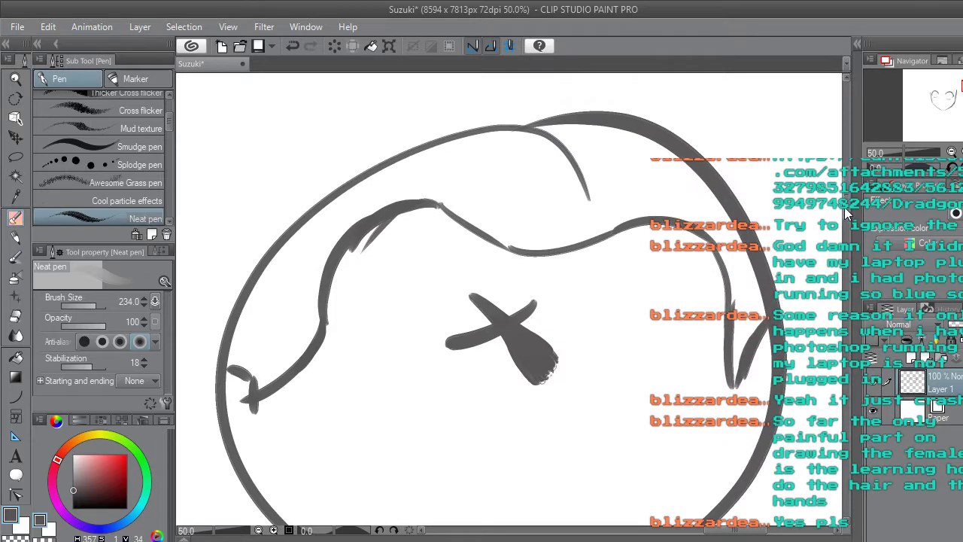
click(12, 321)
drag(484, 334, 440, 409)
key(ctrl+z)
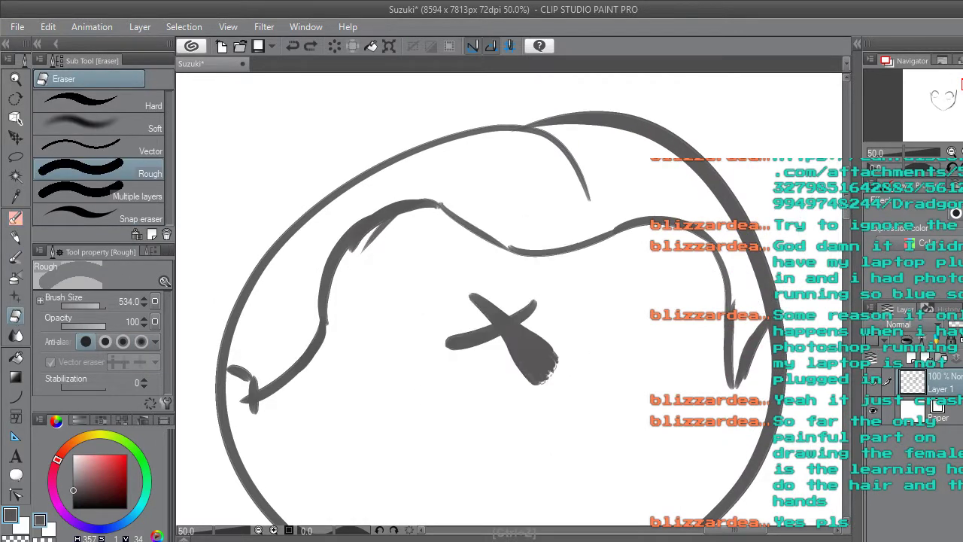
drag(101, 305, 95, 305)
mouse_move(457, 322)
mouse_down()
mouse_move(478, 361)
mouse_move(529, 362)
mouse_move(558, 393)
mouse_up()
Draw an outer hair outline over the top of the head and a long flowing strand down each side.
click(16, 219)
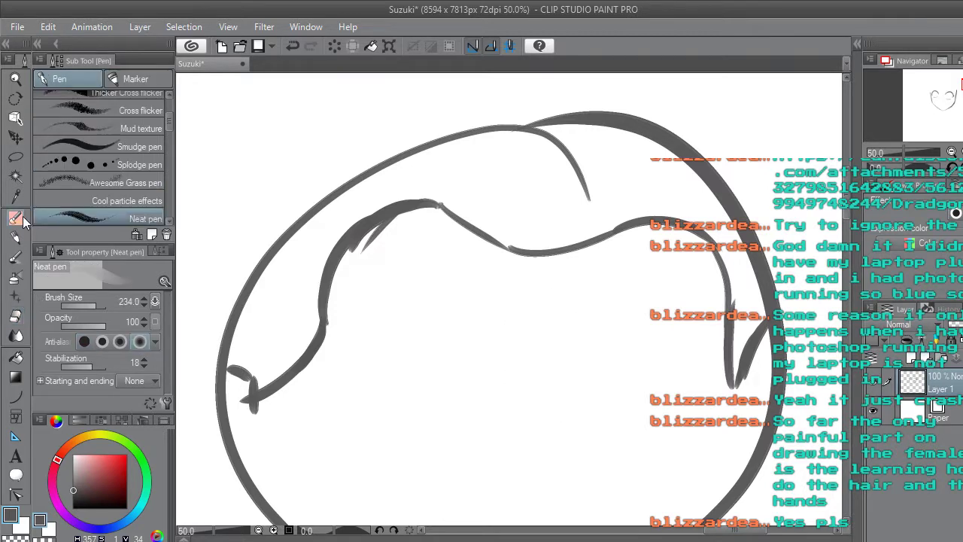
mouse_move(212, 359)
mouse_down()
mouse_move(286, 214)
mouse_move(282, 205)
mouse_move(275, 214)
mouse_move(431, 128)
mouse_move(424, 134)
mouse_move(547, 113)
mouse_move(598, 114)
mouse_move(742, 195)
mouse_move(726, 171)
mouse_move(774, 312)
mouse_up()
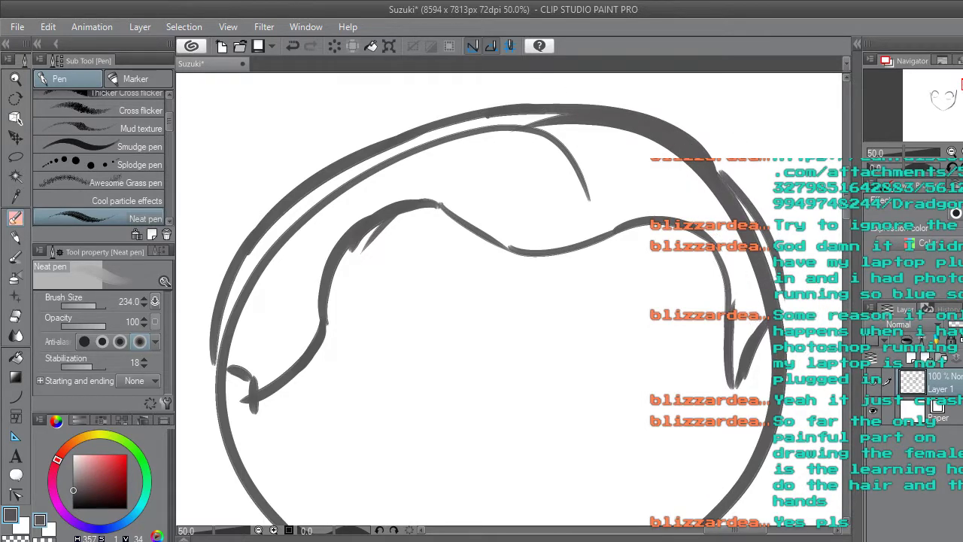
drag(734, 530, 748, 531)
drag(847, 223, 846, 238)
mouse_move(654, 149)
mouse_down()
mouse_move(683, 184)
mouse_move(657, 412)
mouse_move(583, 511)
mouse_up()
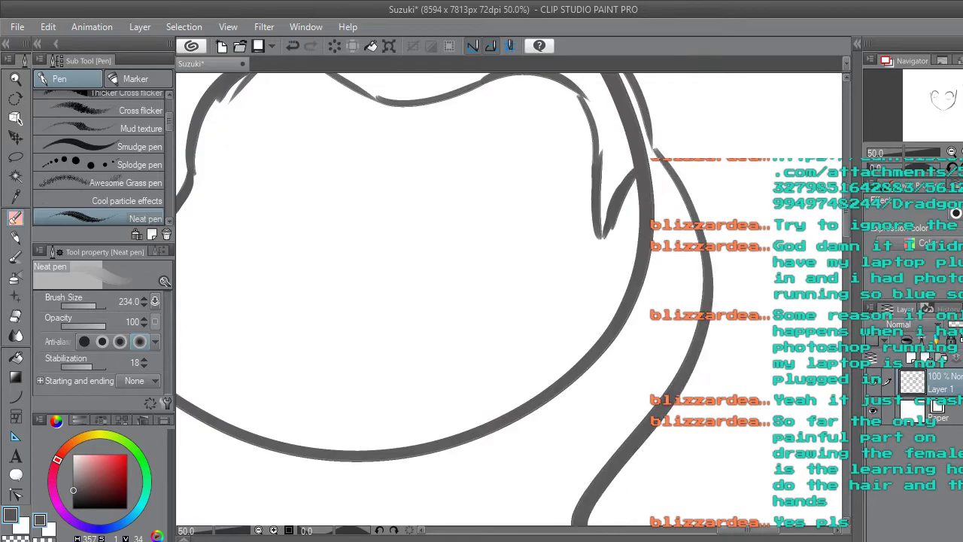
key(ctrl+minus)
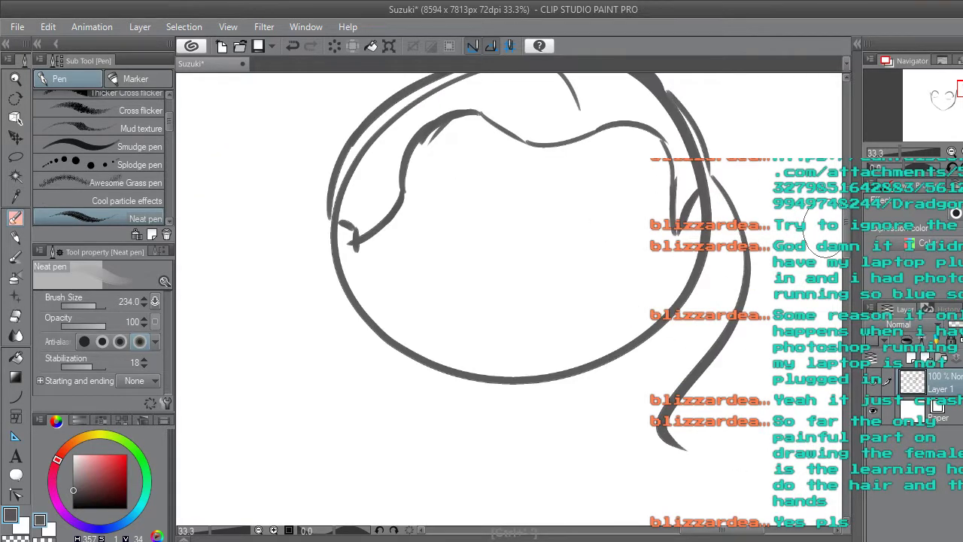
mouse_move(325, 213)
mouse_down()
mouse_move(330, 353)
mouse_move(268, 437)
mouse_up()
Try a small cross in the middle of the face, and remove it again.
drag(519, 188, 553, 207)
drag(547, 187, 510, 206)
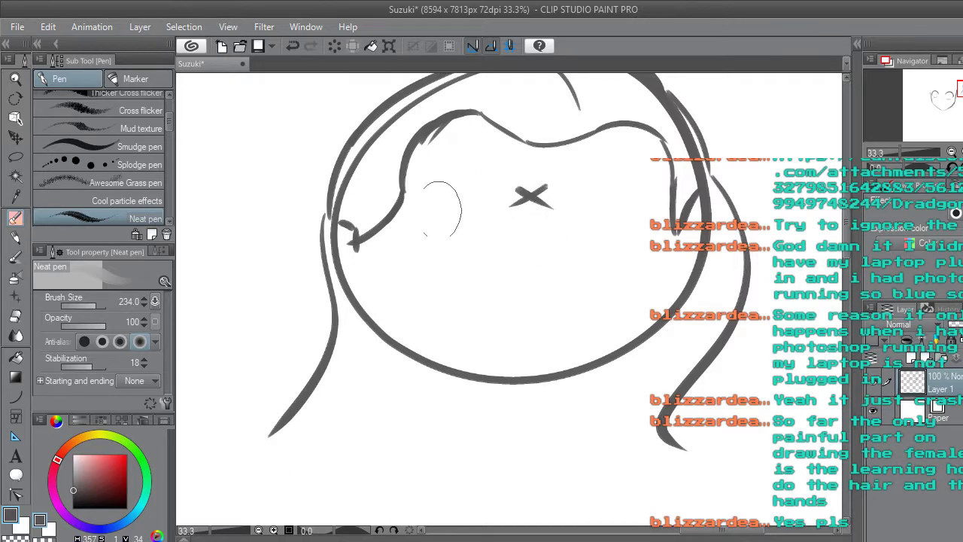
key(ctrl+z)
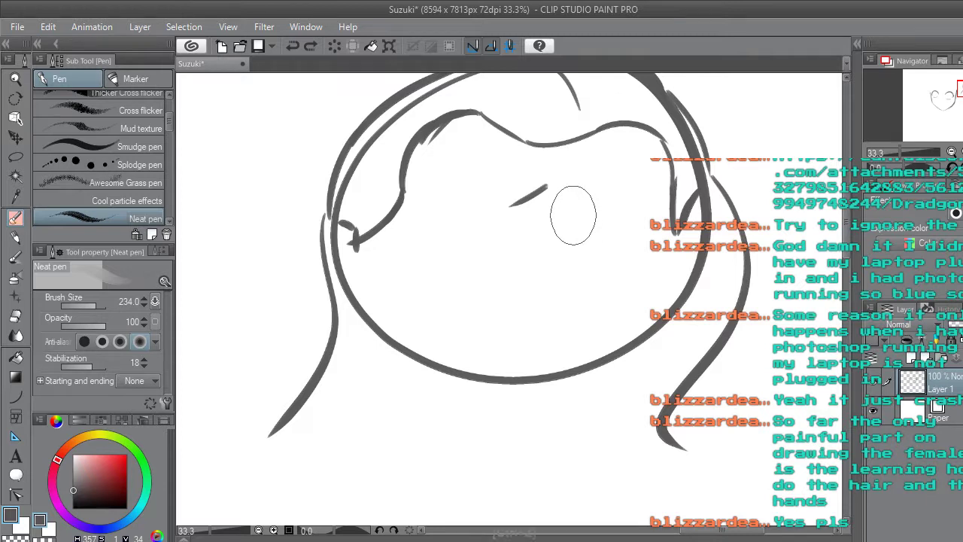
key(ctrl+z)
key(ctrl+z)
double_click(311, 46)
key(e)
drag(504, 193, 524, 197)
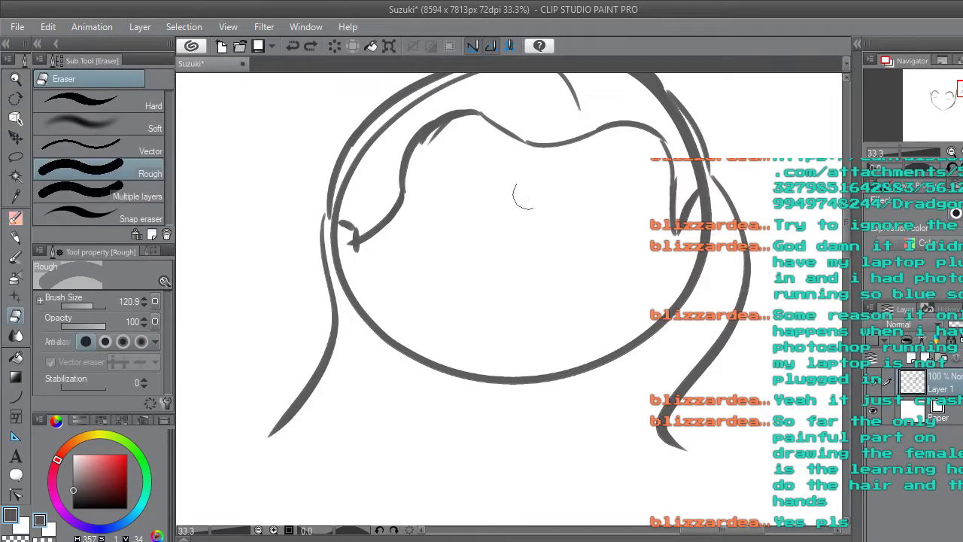
Draw two short upright eyes, a wide open grinning mouth and two angry slanted eyebrows on the face.
key(p)
mouse_move(569, 207)
mouse_down()
mouse_move(570, 224)
mouse_move(570, 209)
mouse_up()
drag(488, 205, 489, 227)
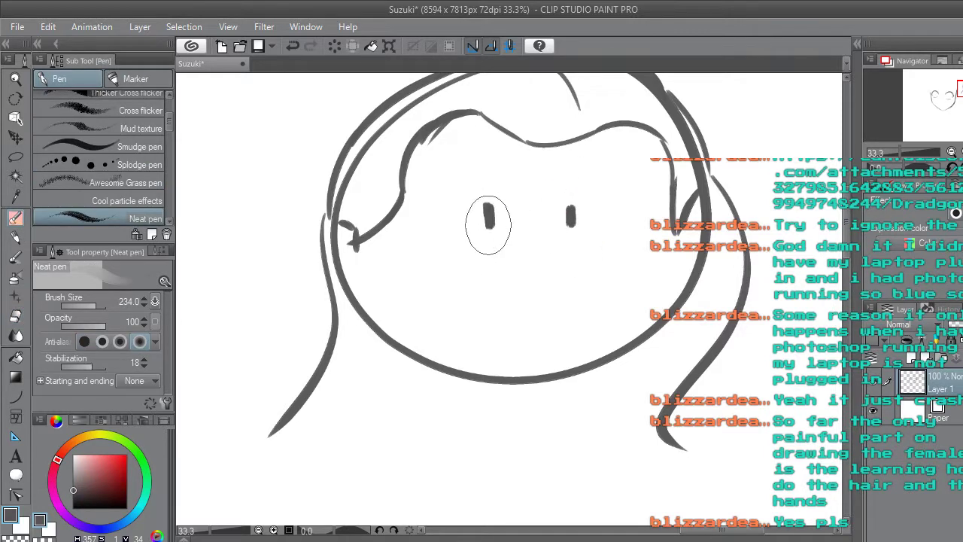
mouse_move(503, 285)
mouse_down()
mouse_move(600, 271)
mouse_move(570, 327)
mouse_move(494, 305)
mouse_up()
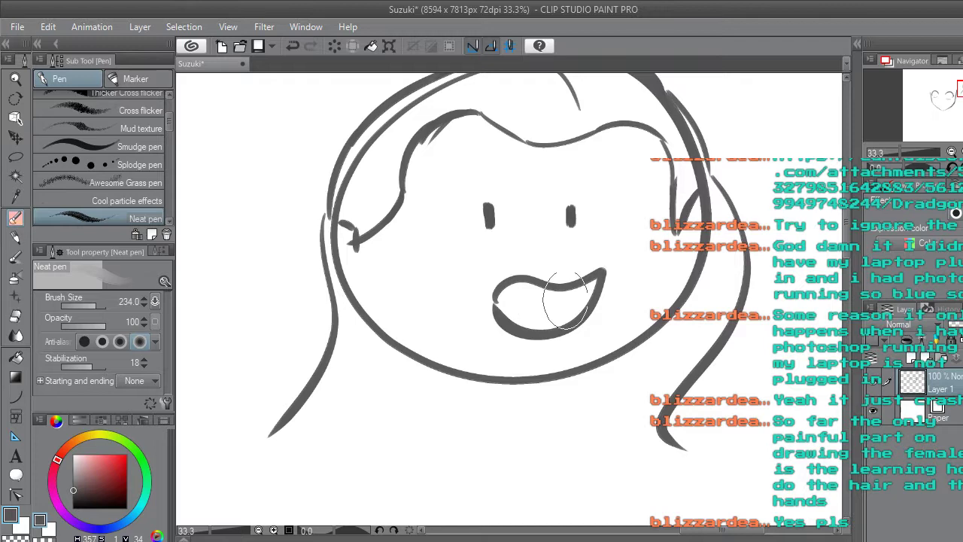
drag(551, 201, 595, 171)
drag(479, 182, 497, 200)
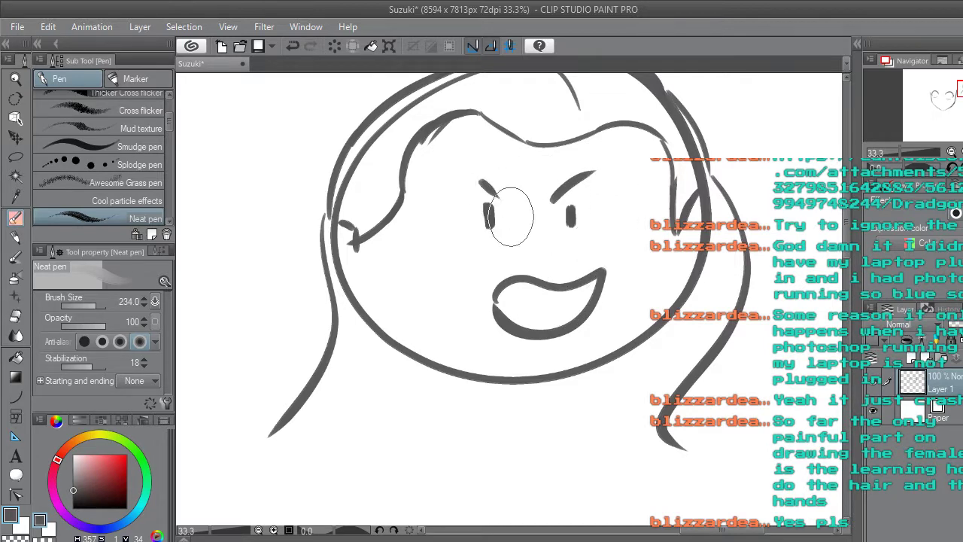
Try short strand lines at the top of the hair, undo them, and add a few at the left side.
scroll(509, 216, down, 1)
drag(847, 232, 846, 216)
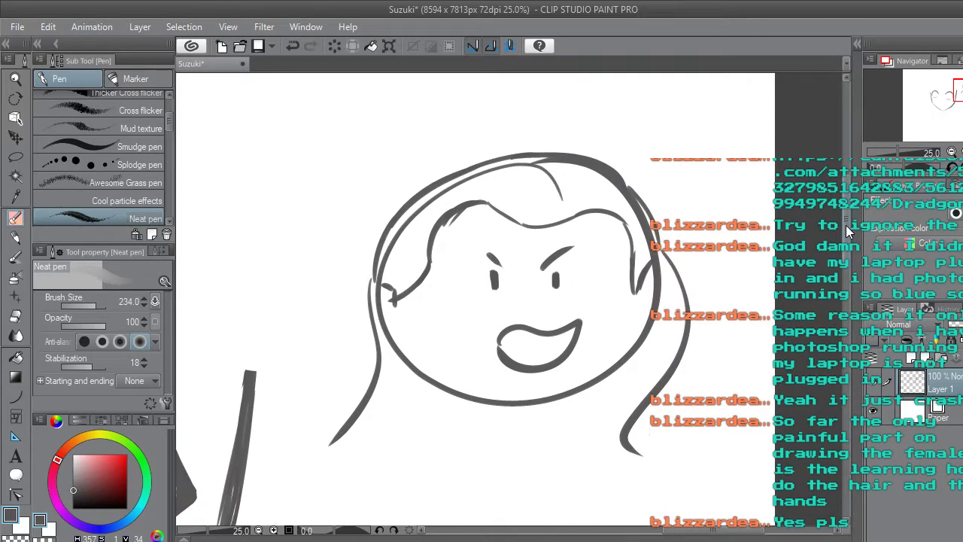
drag(512, 160, 518, 191)
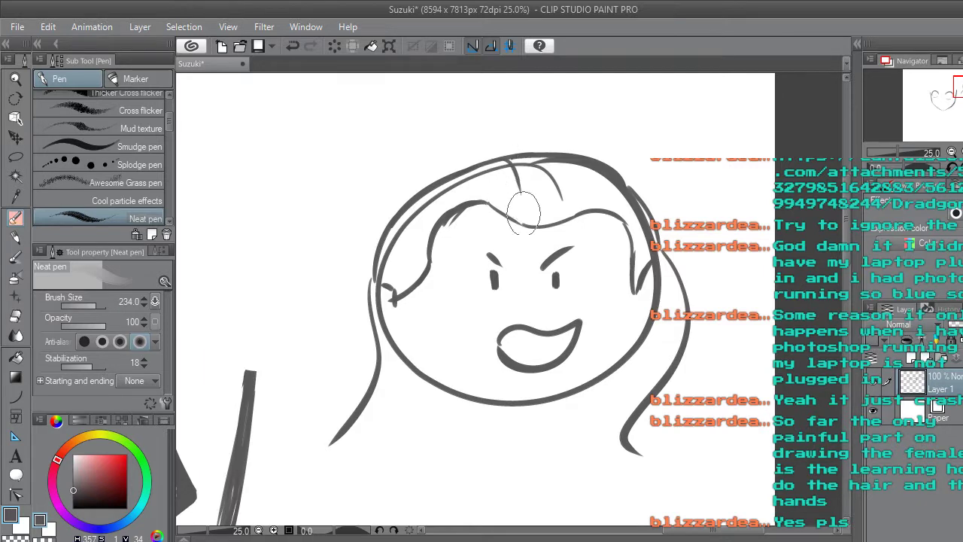
drag(544, 156, 547, 175)
key(ctrl+z)
key(ctrl+z)
key(ctrl+z)
mouse_move(383, 248)
mouse_down()
mouse_move(422, 255)
mouse_move(412, 240)
mouse_move(398, 243)
mouse_move(432, 239)
mouse_move(402, 233)
mouse_up()
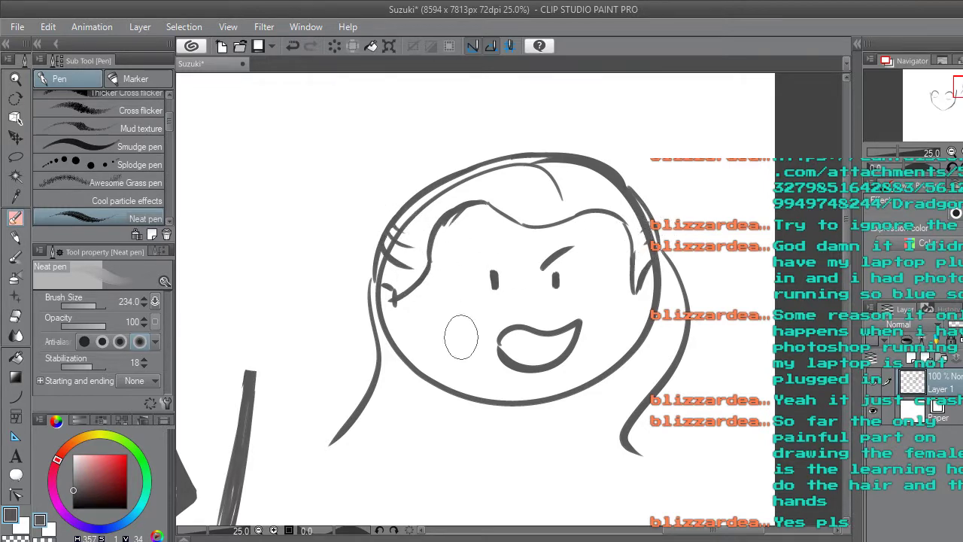
Undo the strands, face, outer hair and hairline back to the round head with only the cross inside.
key(ctrl+z)
key(ctrl+z)
key(ctrl+z)
key(ctrl+z)
key(ctrl+z)
key(ctrl+z)
key(ctrl+z)
key(ctrl+z)
key(ctrl+z)
key(ctrl+z)
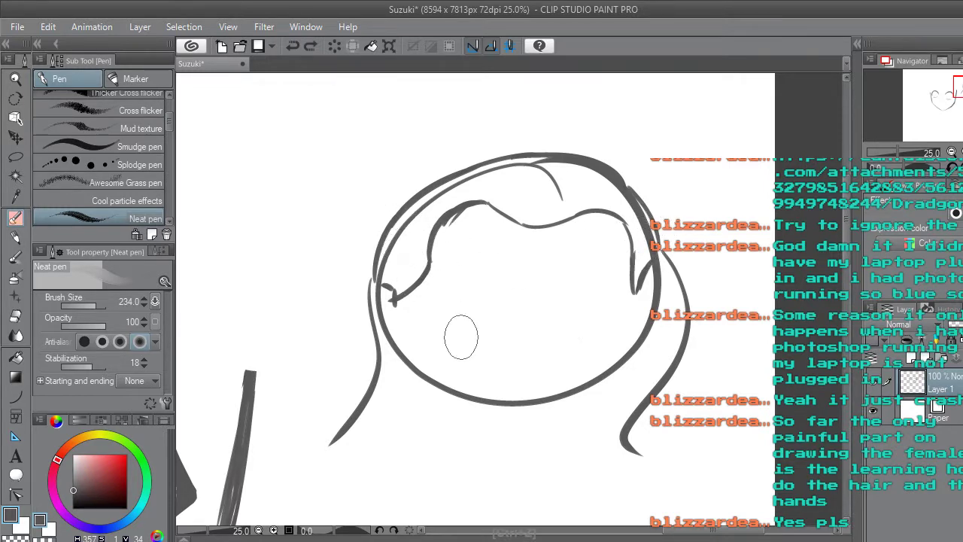
key(ctrl+z)
key(ctrl+z)
key(ctrl+z)
key(ctrl+z)
key(ctrl+z)
key(ctrl+z)
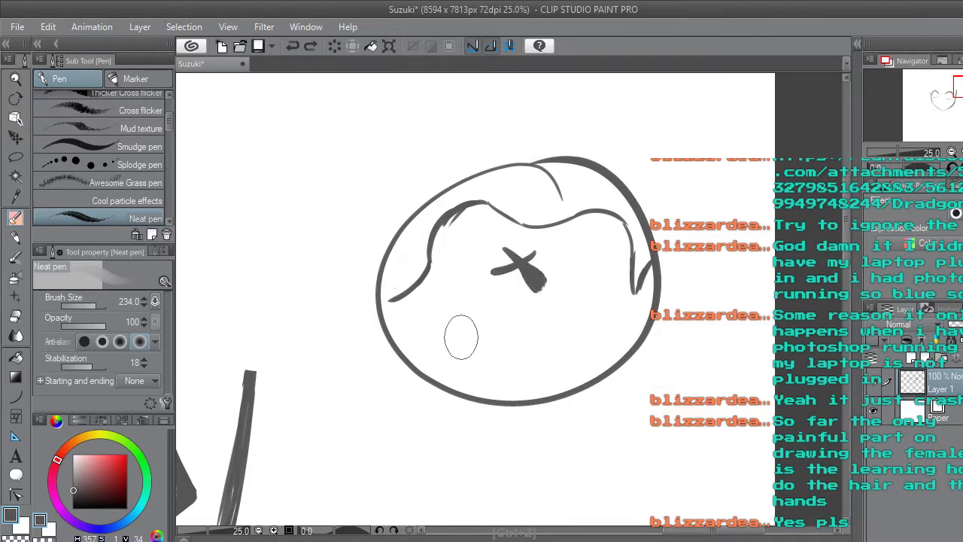
key(ctrl+z)
key(ctrl+z)
key(ctrl+z)
key(ctrl+z)
key(ctrl+z)
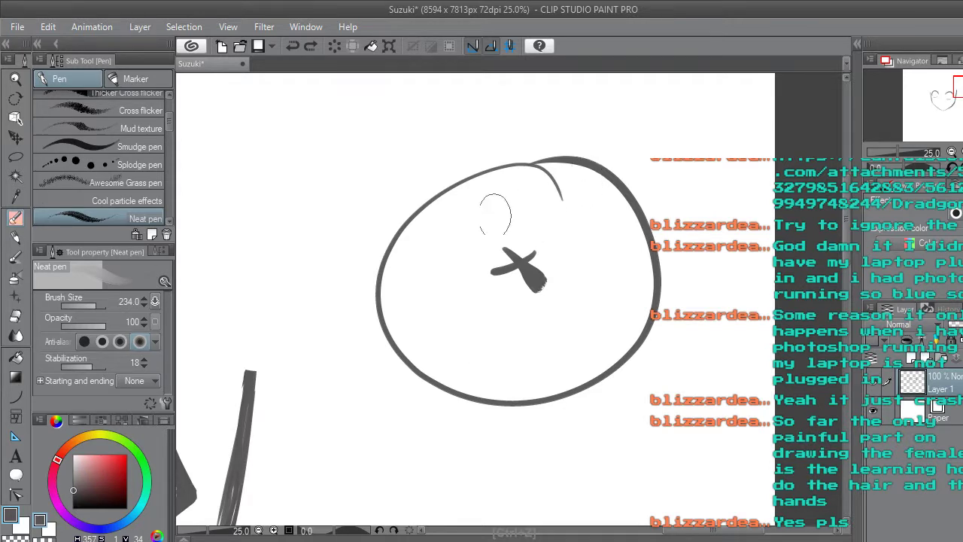
Try a single curved hairline above the cross, undo it, and erase the cross.
drag(418, 217, 546, 246)
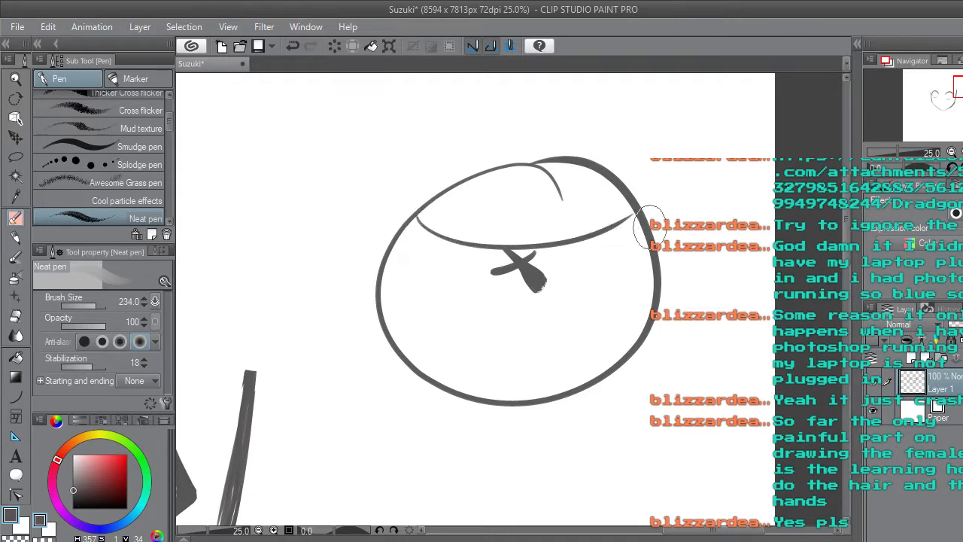
key(ctrl+z)
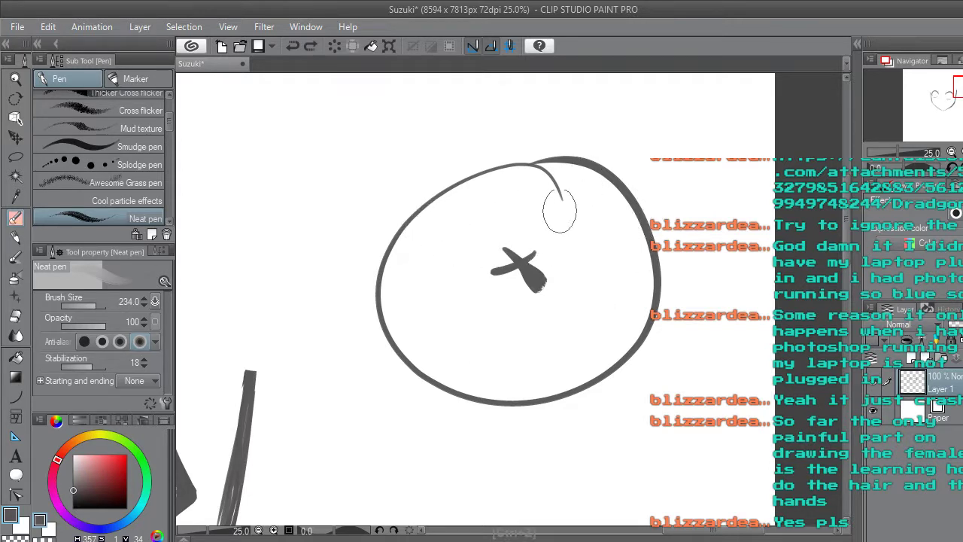
key(e)
mouse_move(489, 267)
mouse_down()
mouse_move(521, 252)
mouse_move(501, 298)
mouse_move(543, 280)
mouse_up()
Draw a curved ponytail with a pointed tip growing from the upper right of the round head.
click(16, 221)
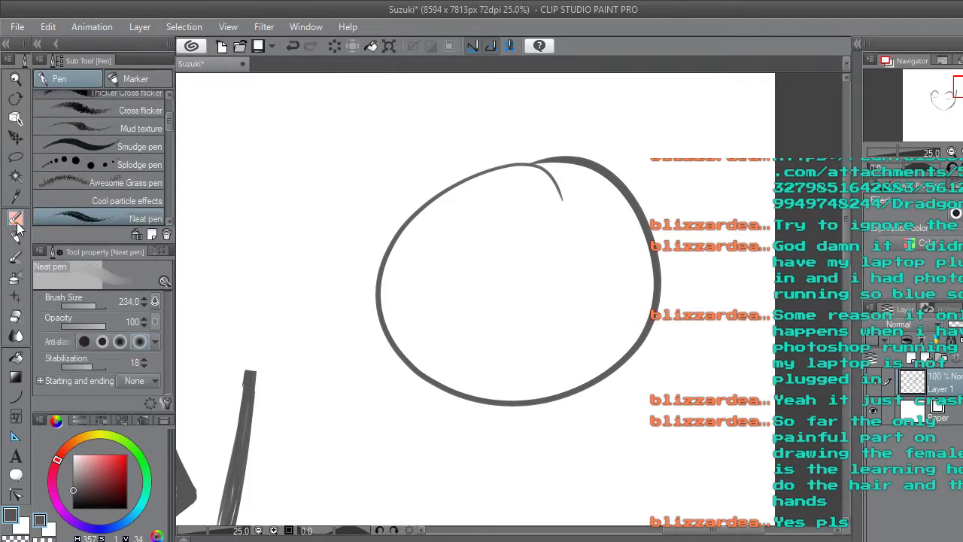
drag(621, 158, 634, 191)
mouse_move(599, 159)
mouse_down()
mouse_move(650, 117)
mouse_move(677, 220)
mouse_move(687, 231)
mouse_move(682, 191)
mouse_move(687, 234)
mouse_move(724, 267)
mouse_move(767, 274)
mouse_up()
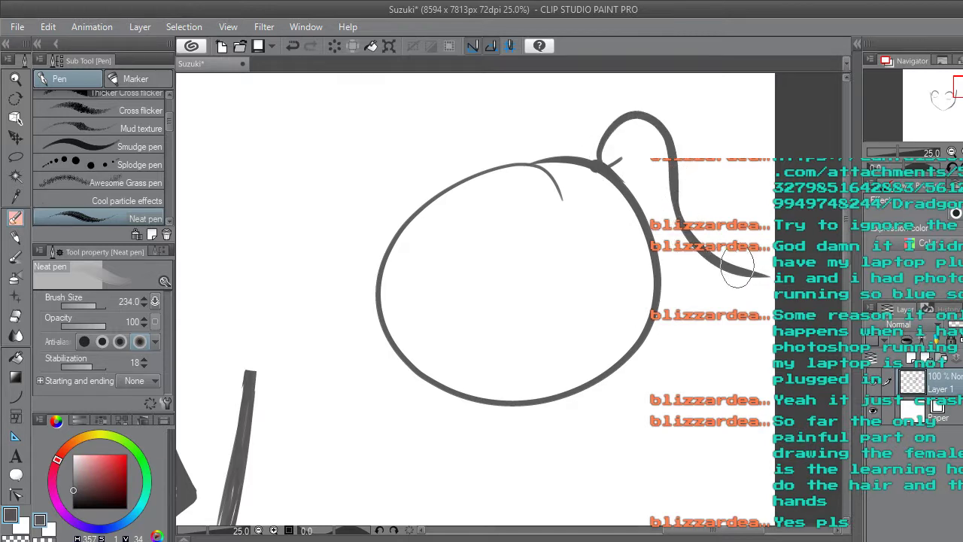
mouse_move(665, 264)
mouse_down()
mouse_move(719, 281)
mouse_move(766, 279)
mouse_up()
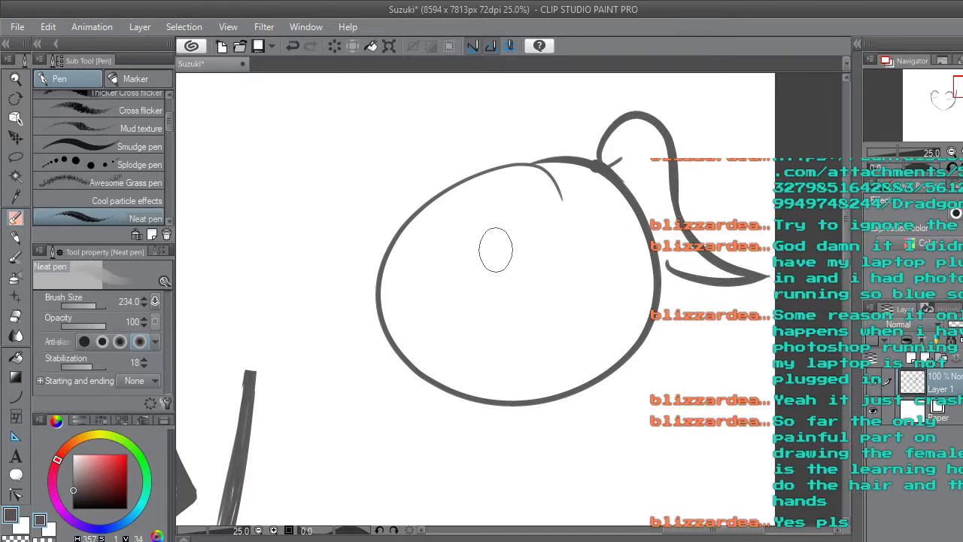
Draw an arched hairline of overlapping strokes across the head and down its right side, with a small strand mark above it.
drag(397, 256, 485, 218)
mouse_move(382, 287)
mouse_down()
mouse_move(470, 227)
mouse_move(437, 226)
mouse_move(534, 238)
mouse_move(493, 225)
mouse_move(567, 263)
mouse_up()
mouse_move(526, 232)
mouse_down()
mouse_move(601, 249)
mouse_move(638, 339)
mouse_up()
mouse_move(641, 282)
mouse_down()
mouse_move(631, 327)
mouse_move(640, 282)
mouse_move(610, 376)
mouse_up()
drag(575, 212, 602, 207)
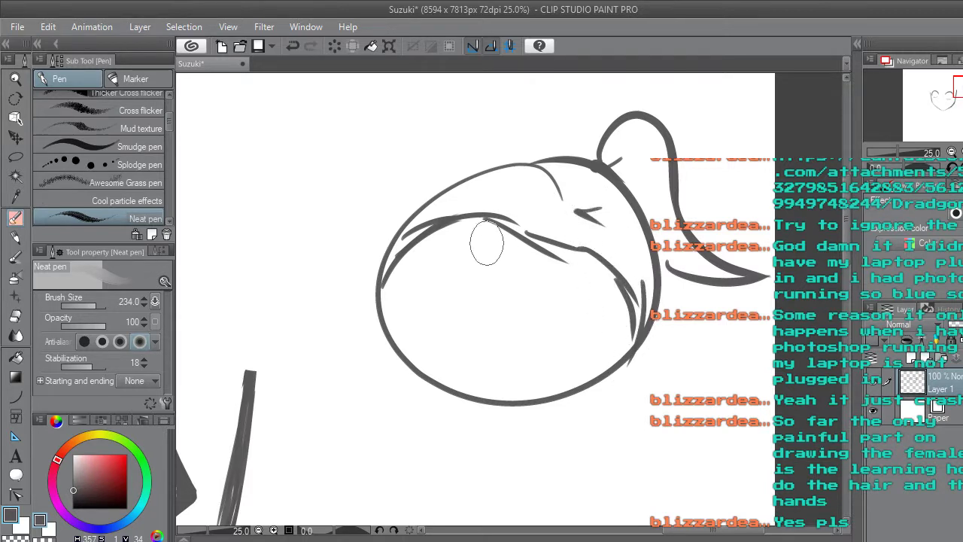
Add outer hair strokes along the head's upper left and loose pointed strands down its right side.
drag(365, 316, 413, 251)
mouse_move(367, 335)
mouse_down()
mouse_move(391, 276)
mouse_move(364, 323)
mouse_move(419, 200)
mouse_move(566, 171)
mouse_up()
mouse_move(662, 260)
mouse_down()
mouse_move(640, 365)
mouse_move(602, 384)
mouse_up()
drag(612, 275, 632, 361)
drag(624, 357, 594, 418)
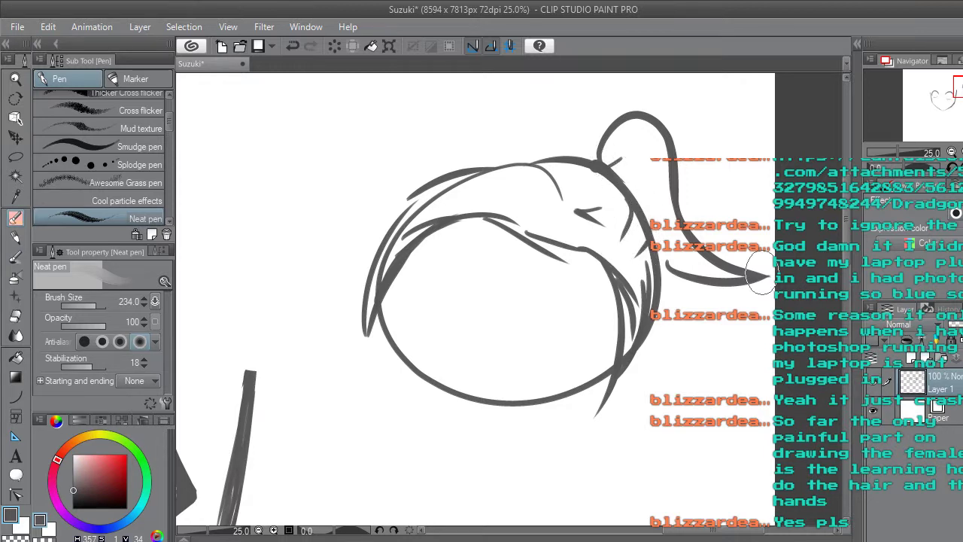
Draw two small dot eyes and a large round open mouth below the hairline.
drag(467, 278, 468, 290)
drag(527, 290, 528, 300)
mouse_move(490, 328)
mouse_down()
mouse_move(449, 359)
mouse_move(493, 327)
mouse_up()
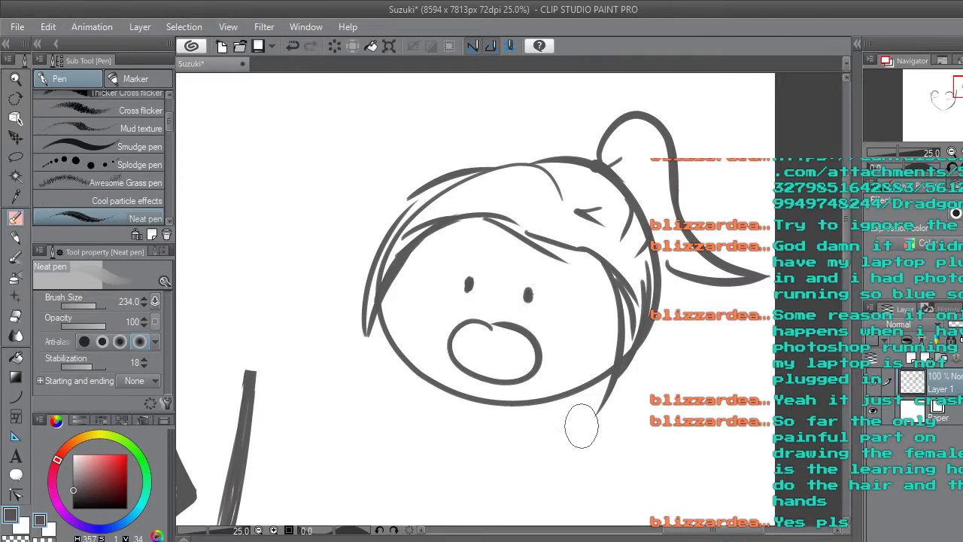
Undo the whole ponytail example, including the round head, until the area beside the face drawing is empty.
key(ctrl+z)
key(ctrl+z)
key(ctrl+z)
key(ctrl+z)
key(ctrl+z)
key(ctrl+z)
key(ctrl+z)
key(ctrl+z)
key(ctrl+z)
key(ctrl+z)
key(ctrl+z)
key(ctrl+z)
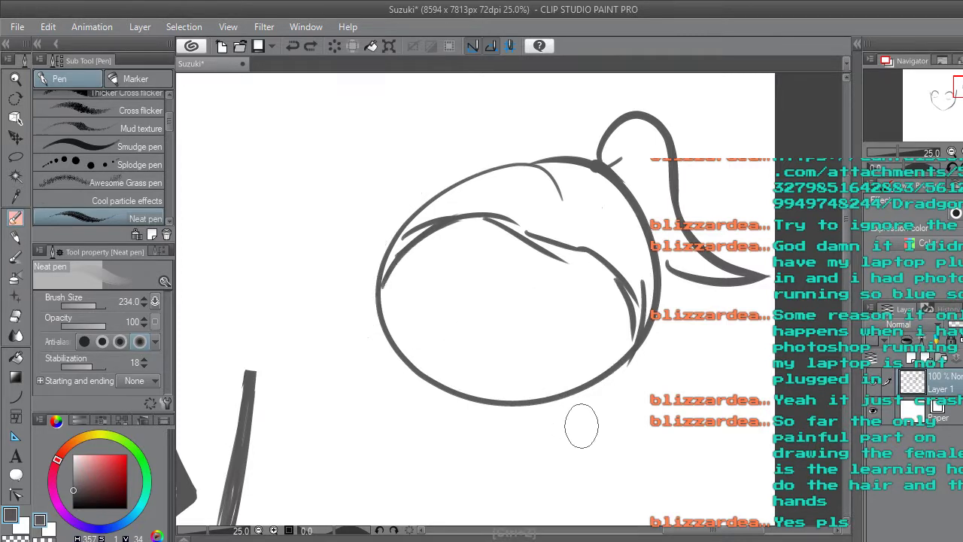
key(ctrl+z)
key(ctrl+z)
key(ctrl+z)
key(ctrl+z)
key(ctrl+z)
key(ctrl+z)
key(ctrl+z)
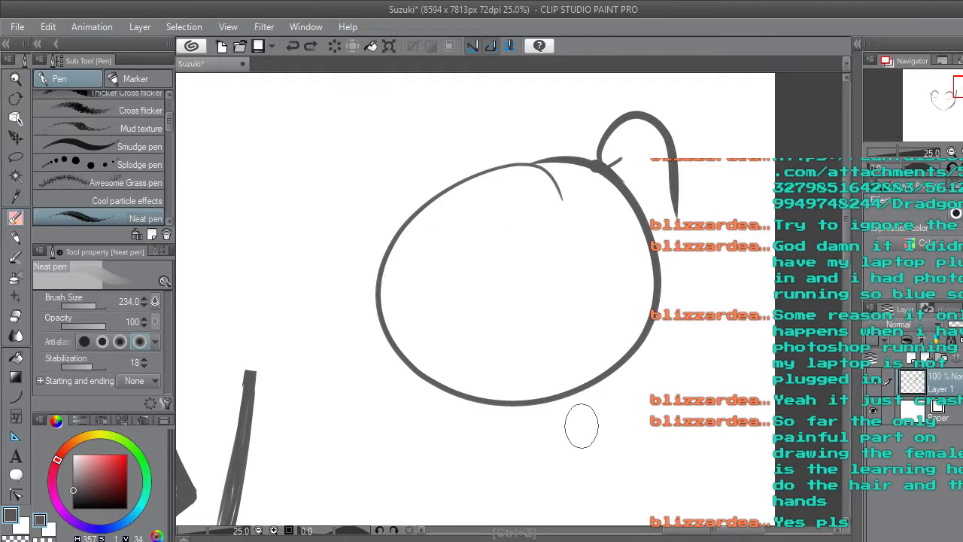
key(ctrl+z)
key(ctrl+z)
mouse_move(491, 273)
mouse_down()
mouse_move(535, 252)
mouse_move(505, 268)
mouse_move(602, 329)
mouse_up()
key(ctrl+z)
key(ctrl+z)
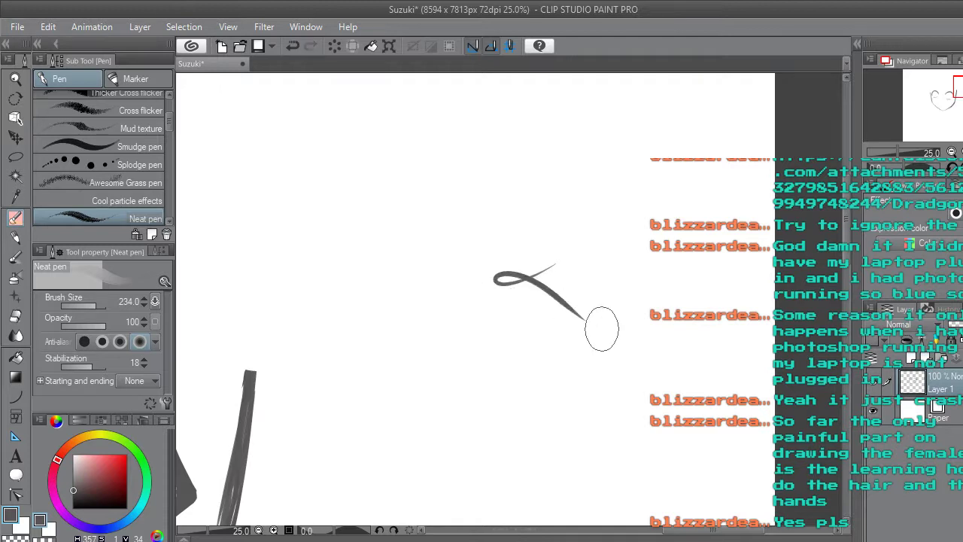
key(ctrl+z)
scroll(602, 329, down, 2)
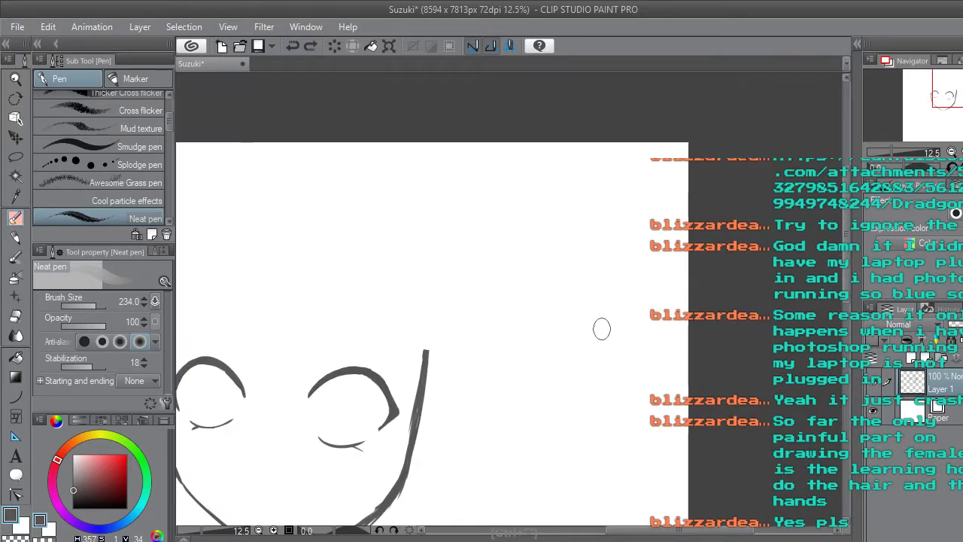
scroll(602, 328, down, 1)
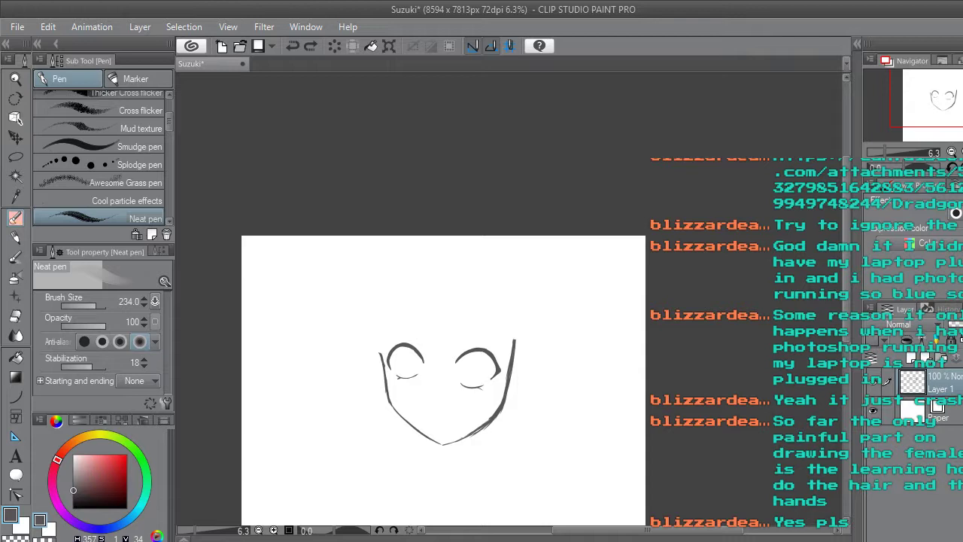
scroll(443, 338, down, 3)
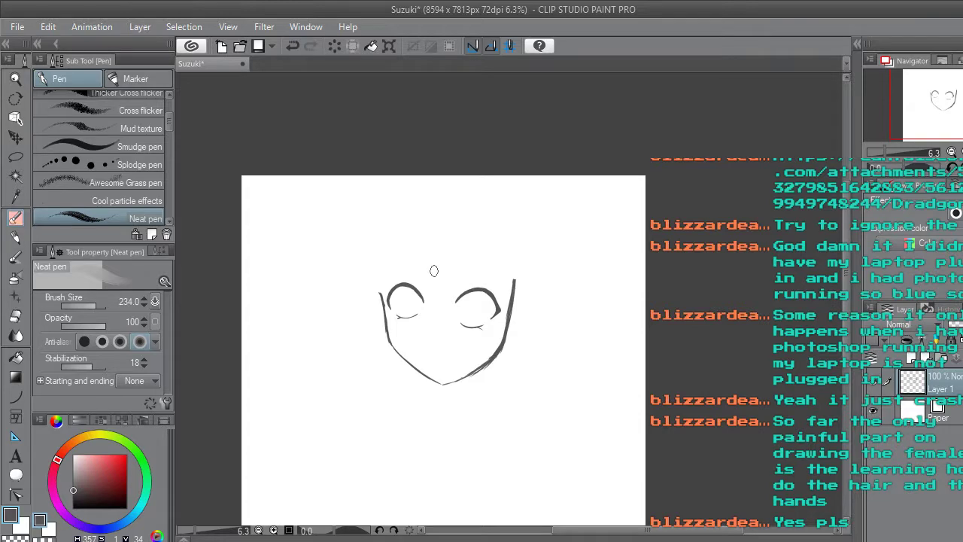
scroll(433, 271, up, 2)
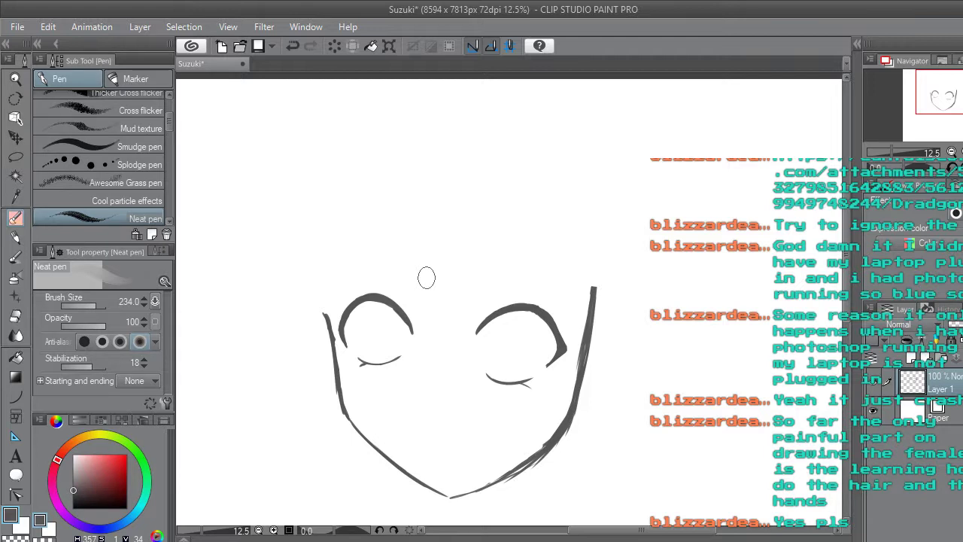
drag(602, 536, 625, 533)
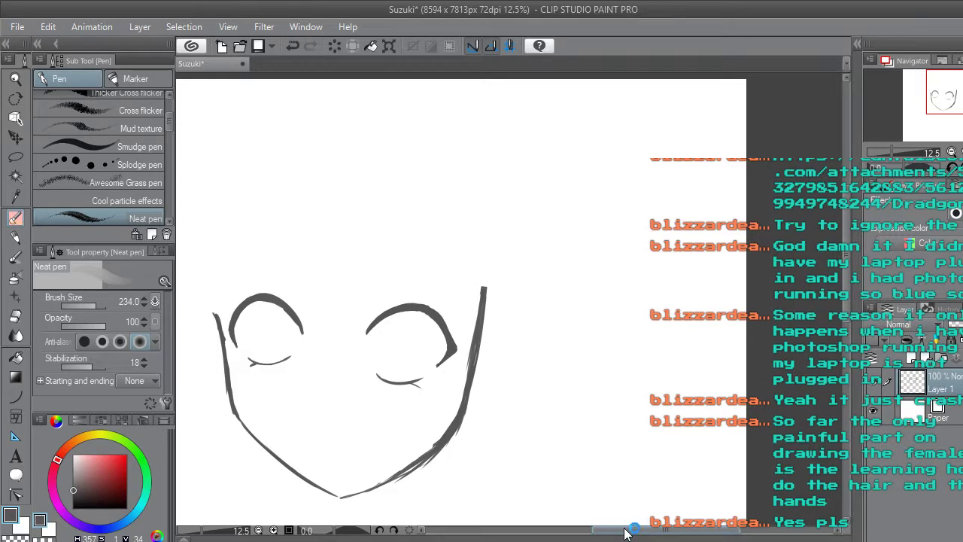
Draw a rounded triangular palm outline beside the face, with an arched upper edge and two curved sides meeting at the lower corner.
drag(847, 272, 850, 246)
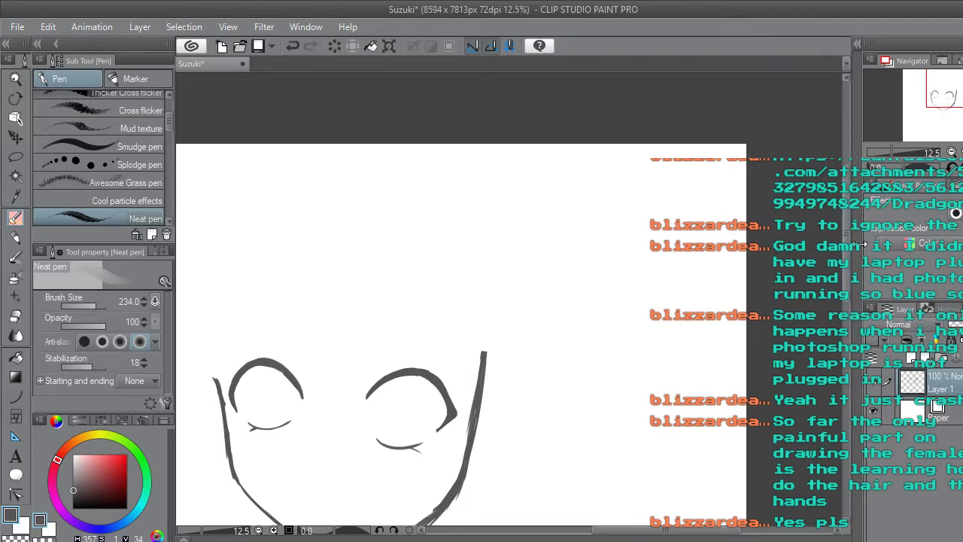
scroll(613, 285, up, 2)
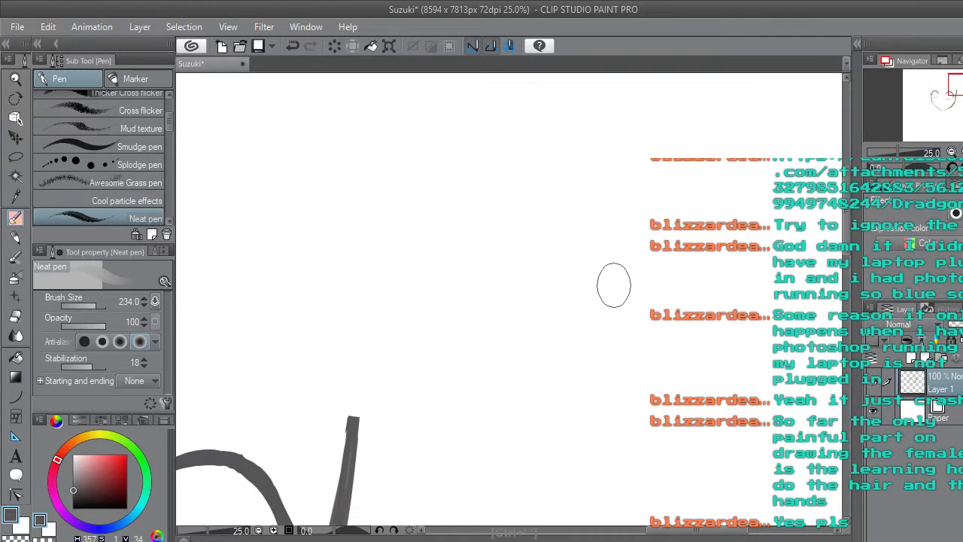
scroll(614, 284, down, 2)
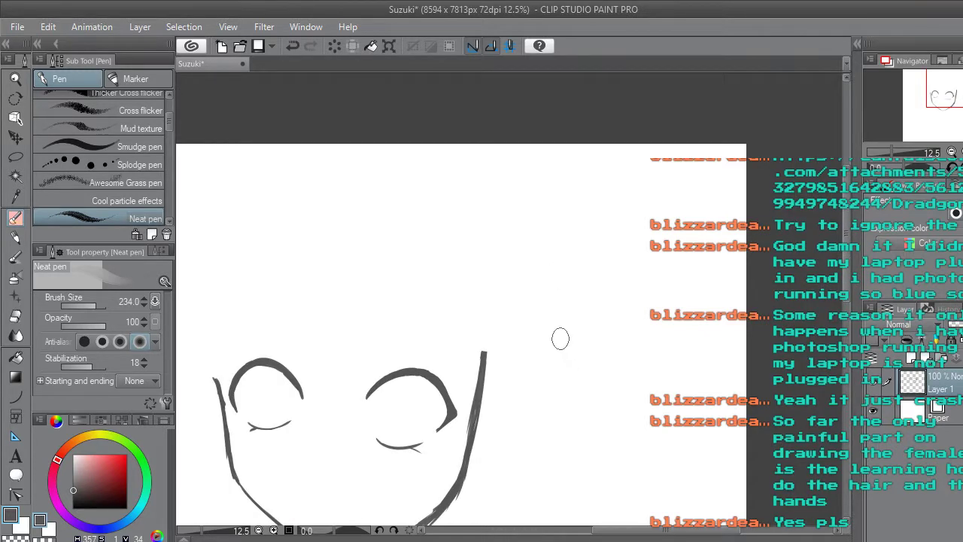
mouse_move(581, 378)
mouse_down()
mouse_move(547, 289)
mouse_move(551, 215)
mouse_up()
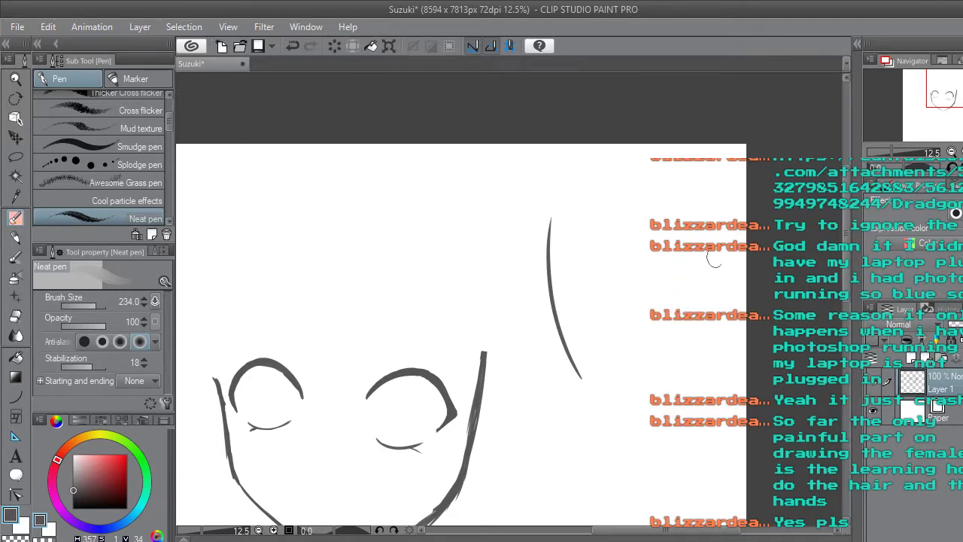
mouse_move(744, 250)
mouse_down()
mouse_move(691, 346)
mouse_move(587, 404)
mouse_up()
scroll(816, 293, up, 2)
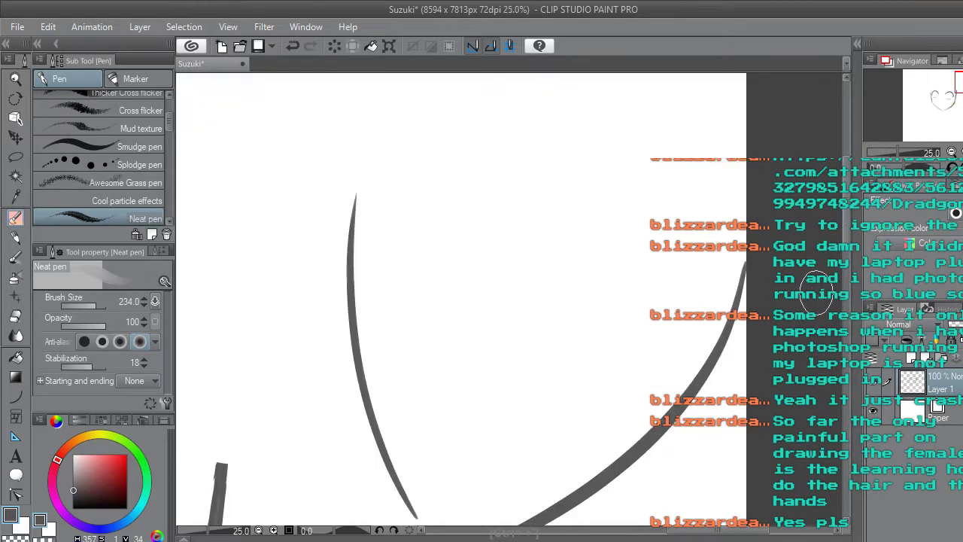
mouse_move(355, 194)
mouse_down()
mouse_move(537, 204)
mouse_move(746, 260)
mouse_up()
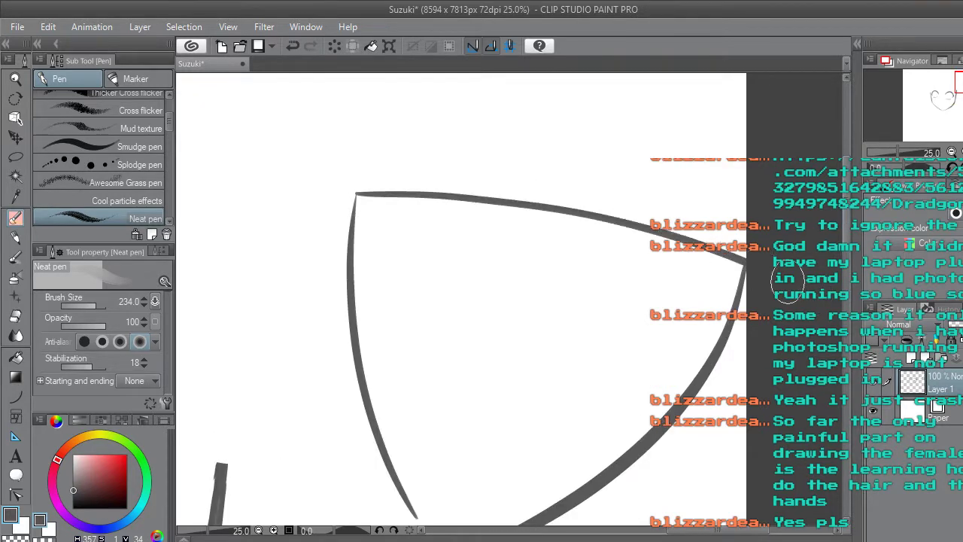
key(ctrl+minus)
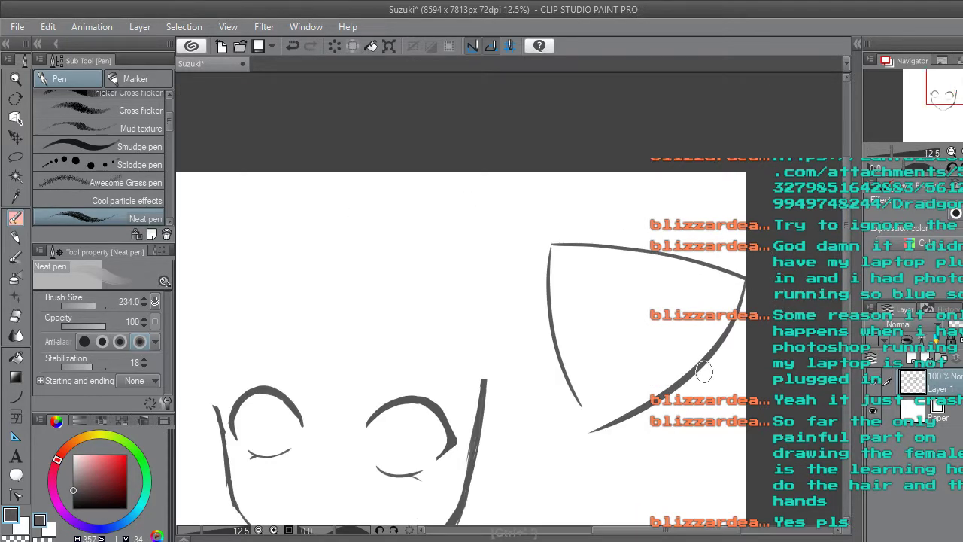
drag(588, 425, 564, 358)
mouse_move(589, 428)
mouse_down()
mouse_move(563, 237)
mouse_move(660, 286)
mouse_move(721, 302)
mouse_move(680, 355)
mouse_move(580, 420)
mouse_up()
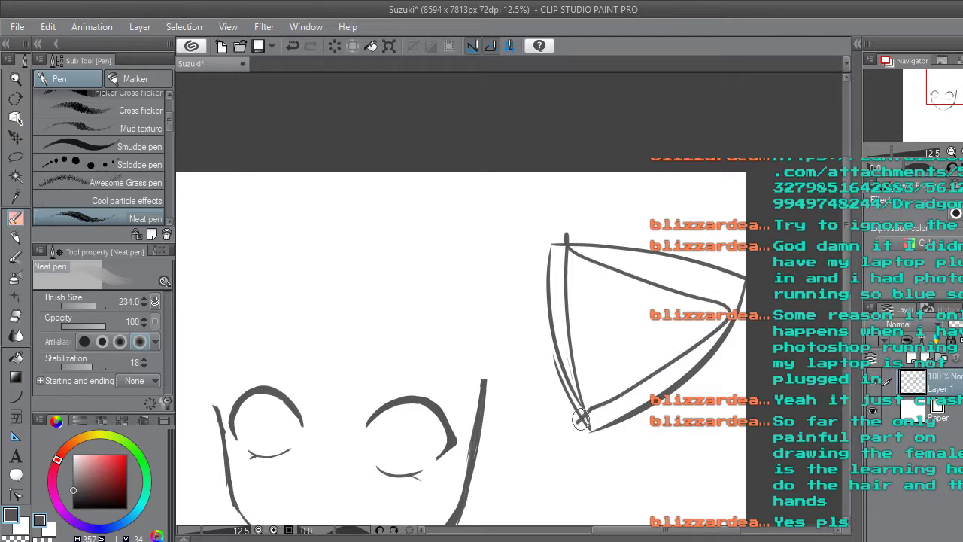
key(ctrl+z)
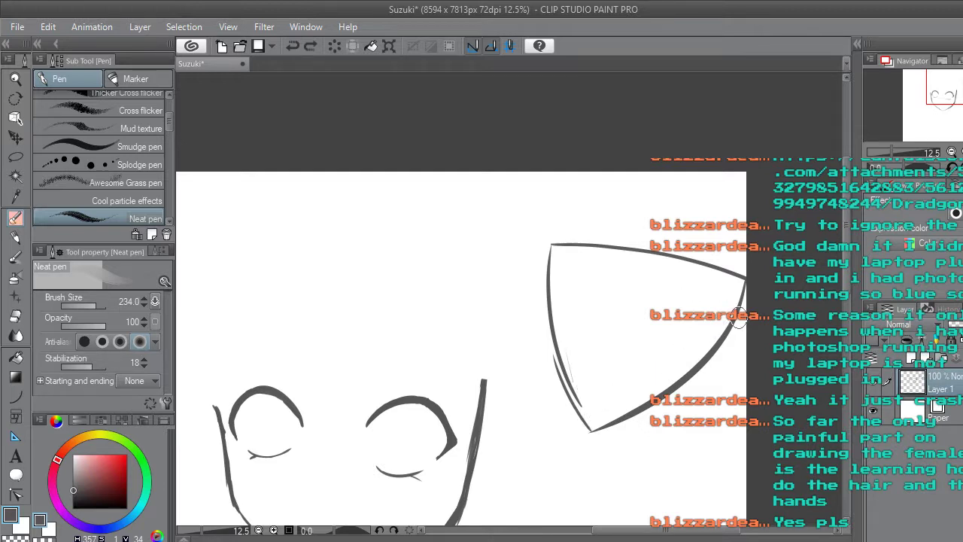
mouse_move(717, 343)
mouse_down()
mouse_move(643, 432)
mouse_move(618, 444)
mouse_up()
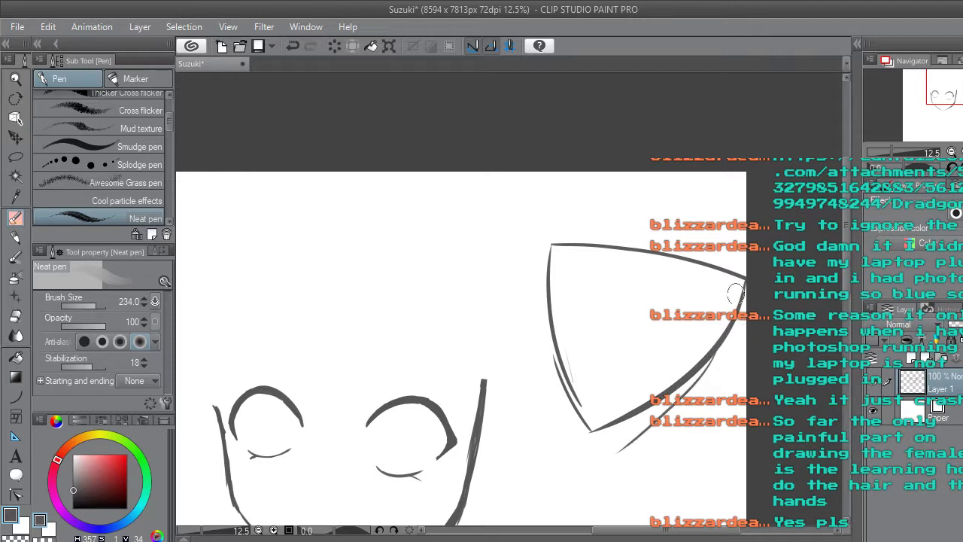
key(ctrl+z)
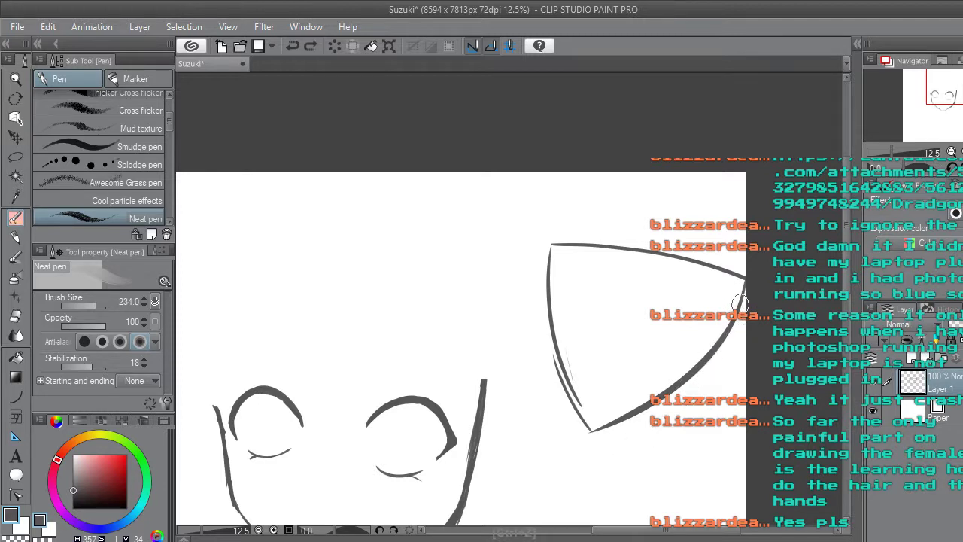
Draw the thumb's outer edge rising from the palm's lower corner, and round off its tip with a short arch.
mouse_move(570, 422)
mouse_down()
mouse_move(531, 387)
mouse_move(521, 350)
mouse_up()
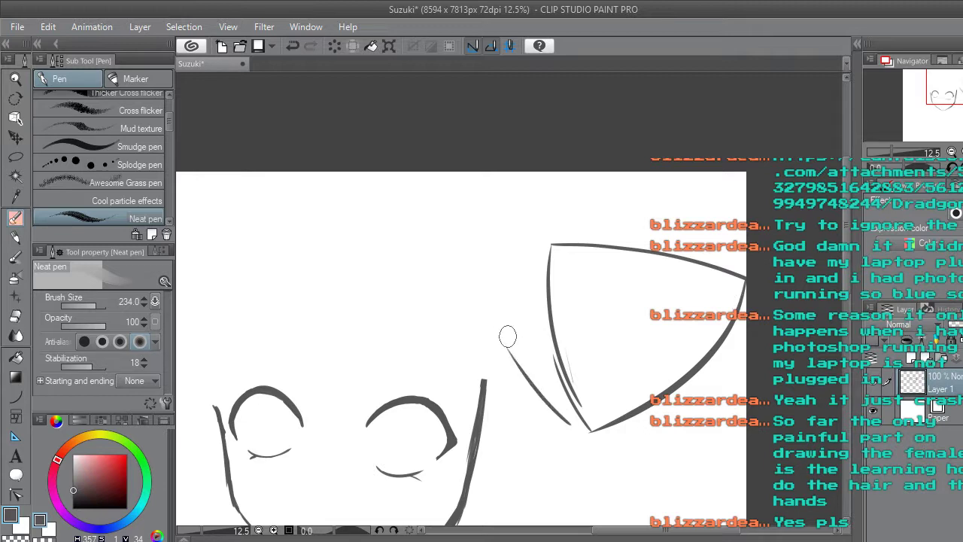
drag(506, 344, 495, 285)
mouse_move(483, 252)
mouse_down()
mouse_move(493, 288)
mouse_move(492, 280)
mouse_up()
key(ctrl+z)
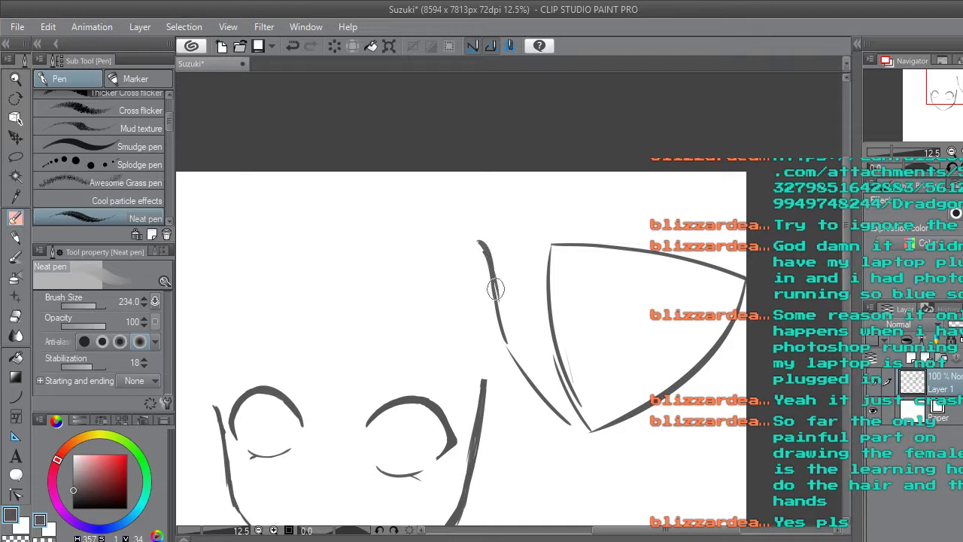
mouse_move(478, 239)
mouse_down()
mouse_move(521, 245)
mouse_move(531, 286)
mouse_up()
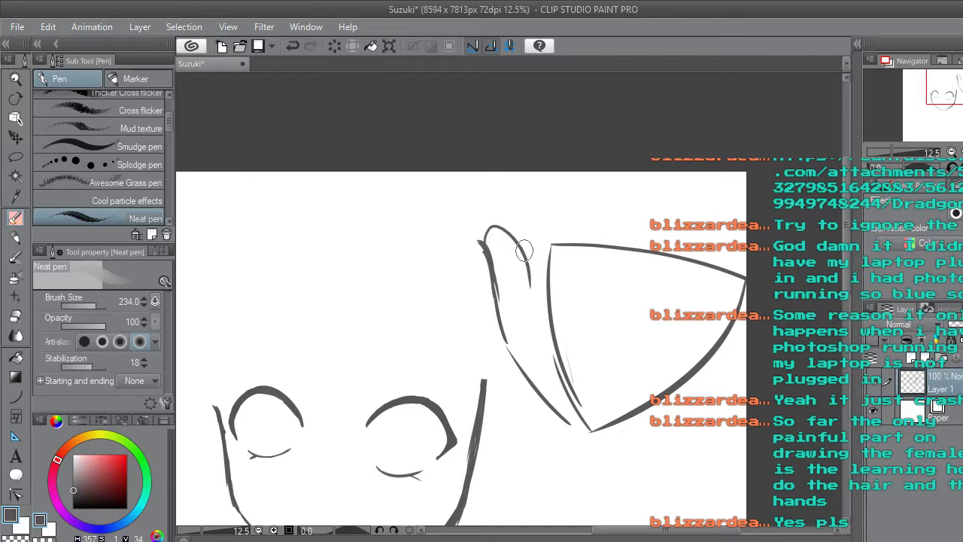
key(ctrl+z)
mouse_move(479, 240)
mouse_down()
mouse_move(520, 257)
mouse_move(495, 240)
mouse_move(521, 263)
mouse_move(526, 286)
mouse_up()
Try extra strokes inside the thumb's tip and erase the overlapping lines to leave a single rounded contour.
mouse_move(503, 237)
mouse_down()
mouse_move(524, 283)
mouse_move(512, 251)
mouse_move(511, 301)
mouse_move(502, 280)
mouse_move(506, 292)
mouse_move(515, 237)
mouse_up()
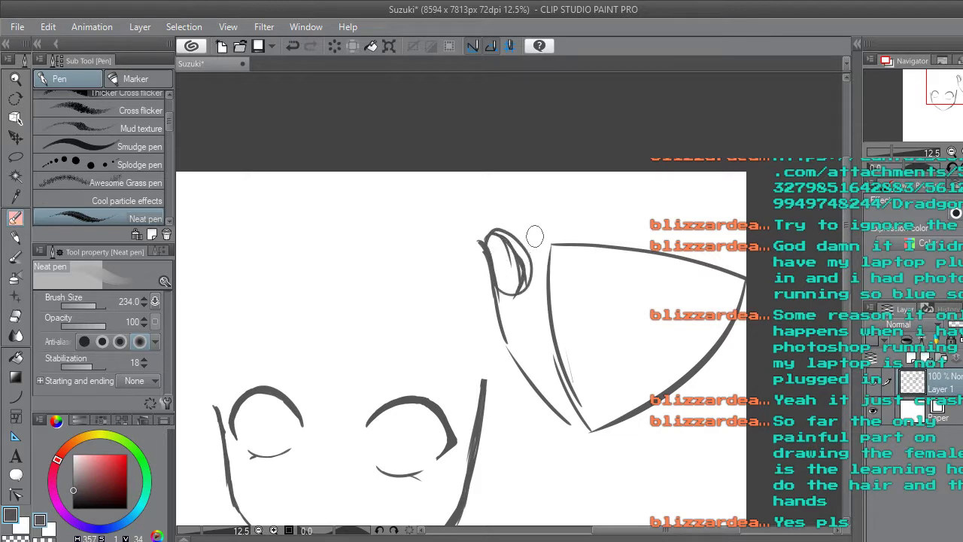
key(ctrl+z)
mouse_move(495, 233)
mouse_down()
mouse_move(530, 264)
mouse_move(517, 307)
mouse_up()
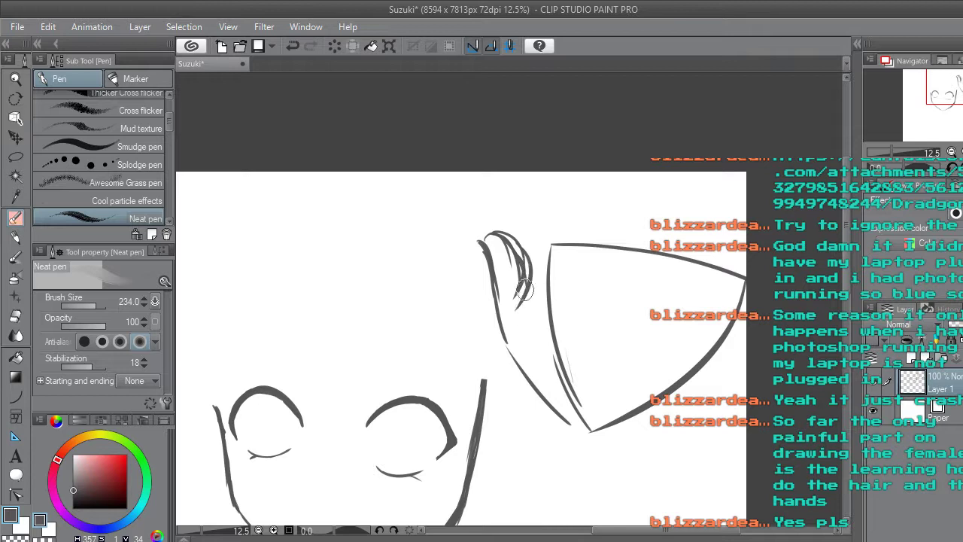
click(15, 318)
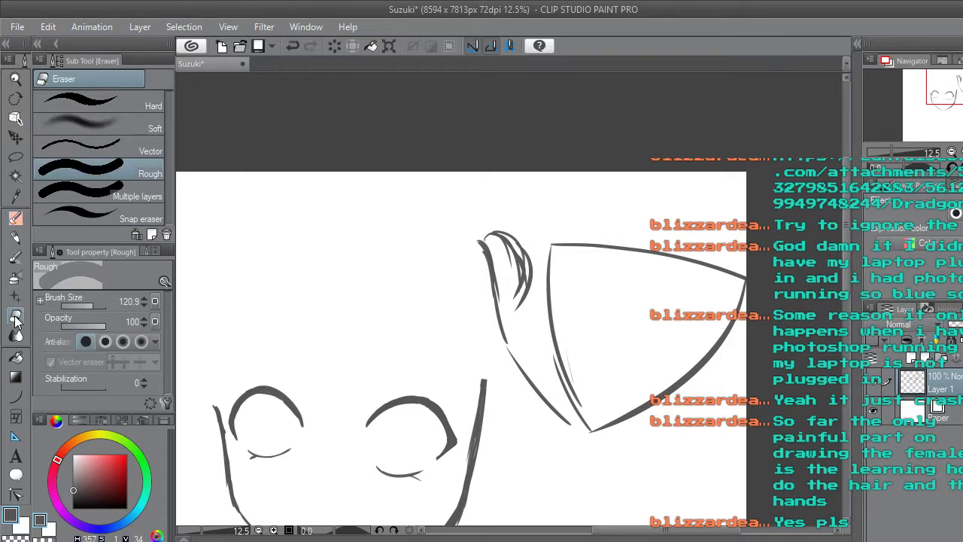
mouse_move(512, 280)
mouse_down()
mouse_move(522, 275)
mouse_move(512, 252)
mouse_up()
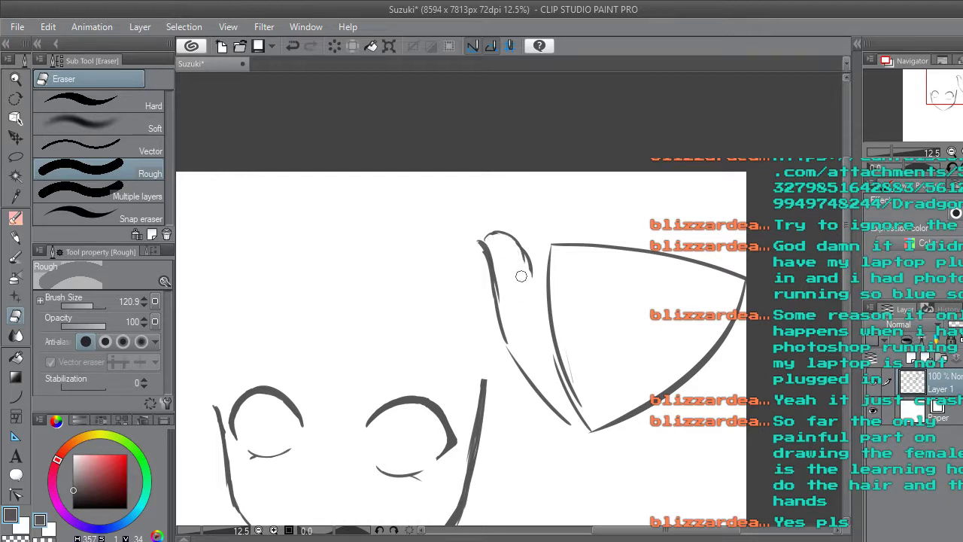
Extend the thumb's inner edge down to the palm's side with the Neat pen, and draw a curved thumb base into the palm.
click(16, 217)
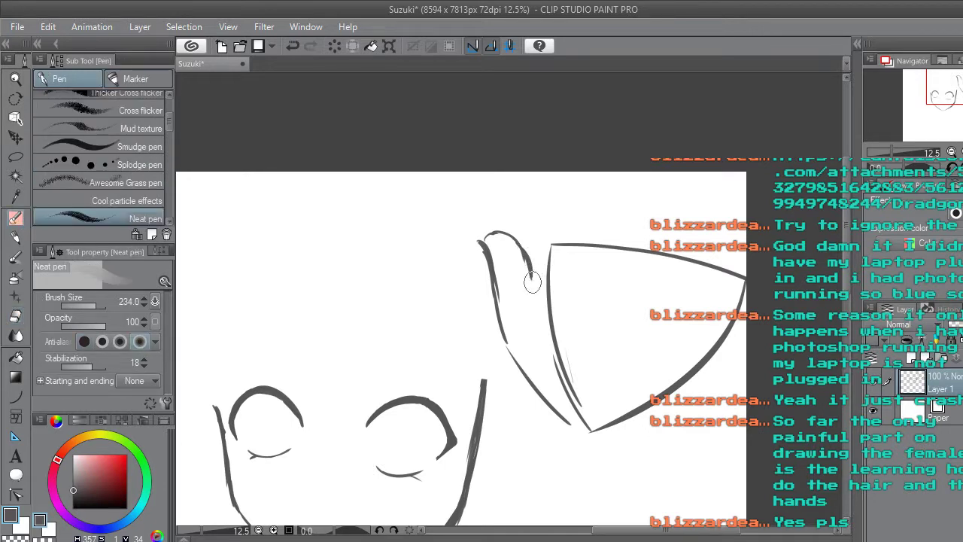
drag(533, 285, 549, 316)
mouse_move(534, 280)
mouse_down()
mouse_move(557, 292)
mouse_move(565, 323)
mouse_up()
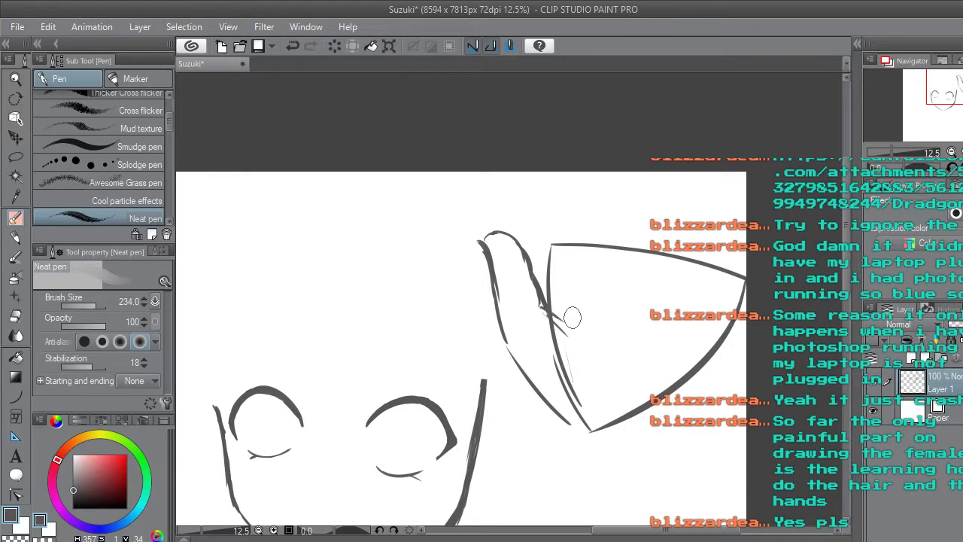
key(ctrl+z)
key(ctrl+z)
key(ctrl+z)
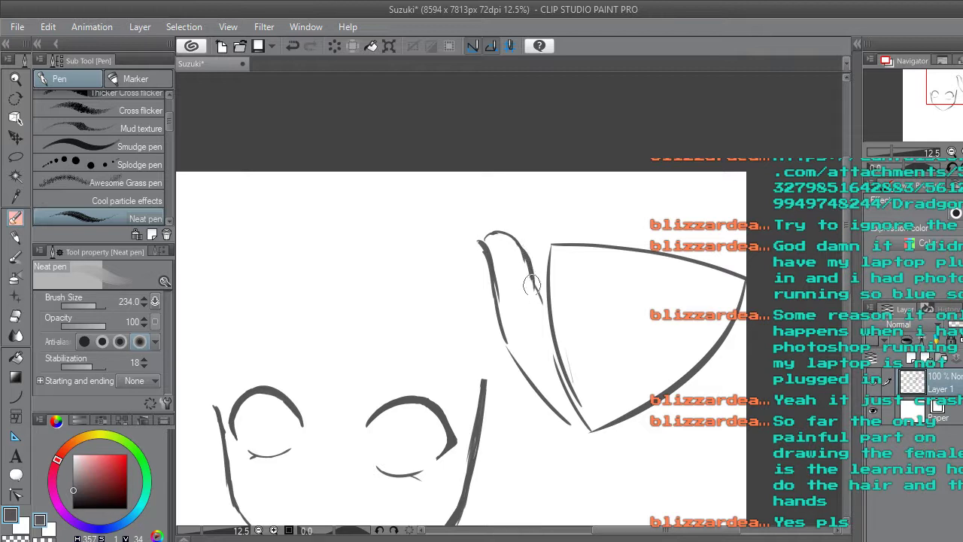
drag(532, 290, 552, 316)
drag(544, 311, 607, 352)
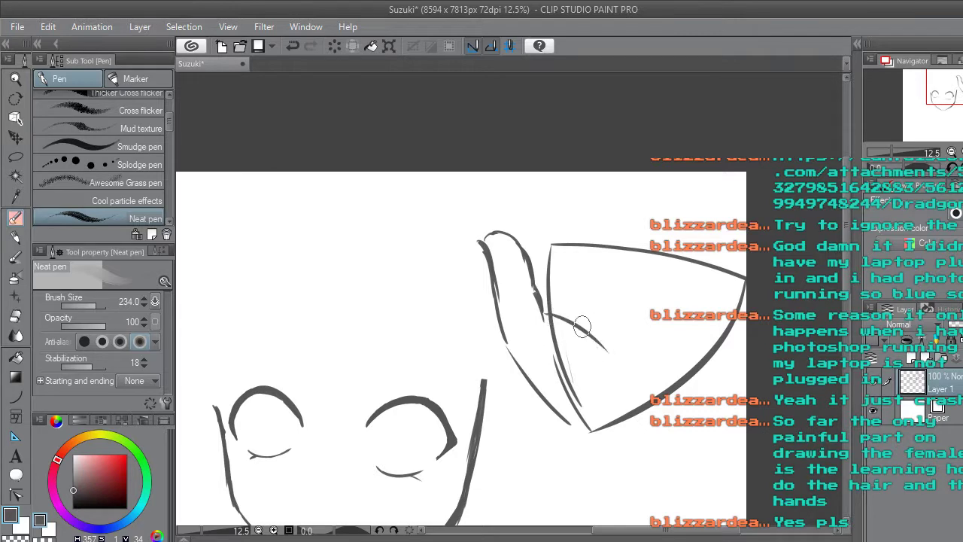
drag(571, 319, 630, 382)
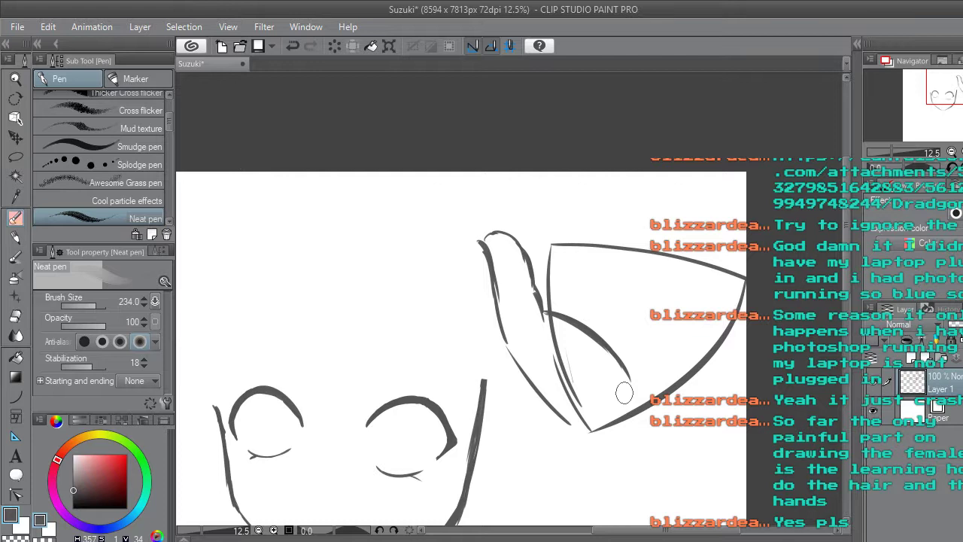
click(15, 157)
mouse_move(554, 434)
mouse_down()
mouse_move(473, 281)
mouse_move(472, 215)
mouse_move(511, 212)
mouse_move(554, 278)
mouse_up()
mouse_move(573, 312)
mouse_down()
mouse_move(614, 328)
mouse_move(640, 359)
mouse_move(639, 376)
mouse_move(617, 383)
mouse_move(591, 374)
mouse_move(575, 400)
mouse_move(581, 440)
mouse_move(553, 433)
mouse_up()
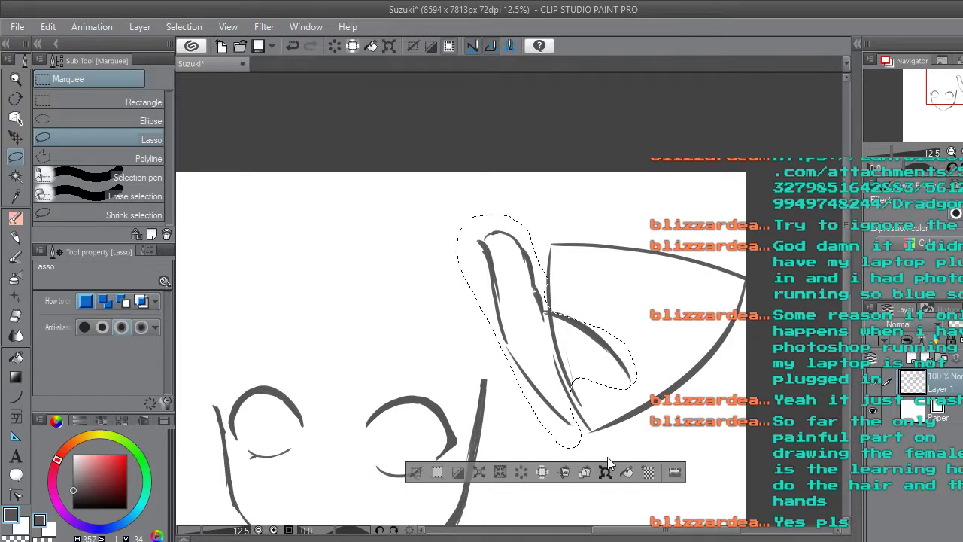
key(ctrl+t)
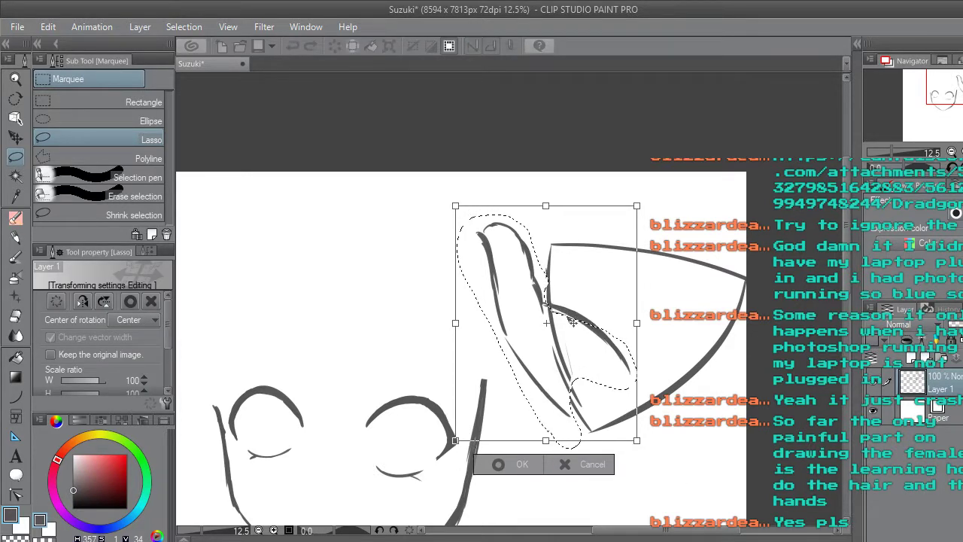
drag(572, 319, 573, 317)
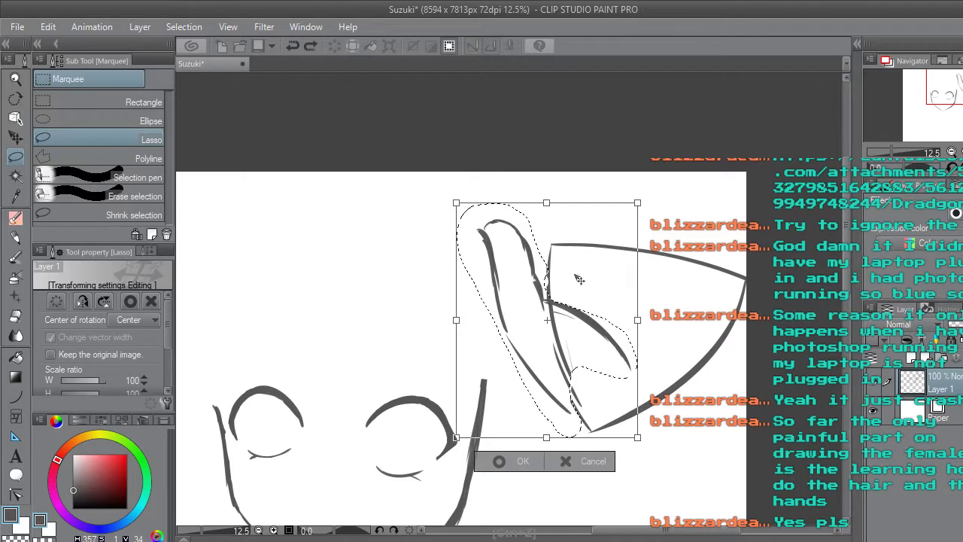
drag(536, 444, 542, 446)
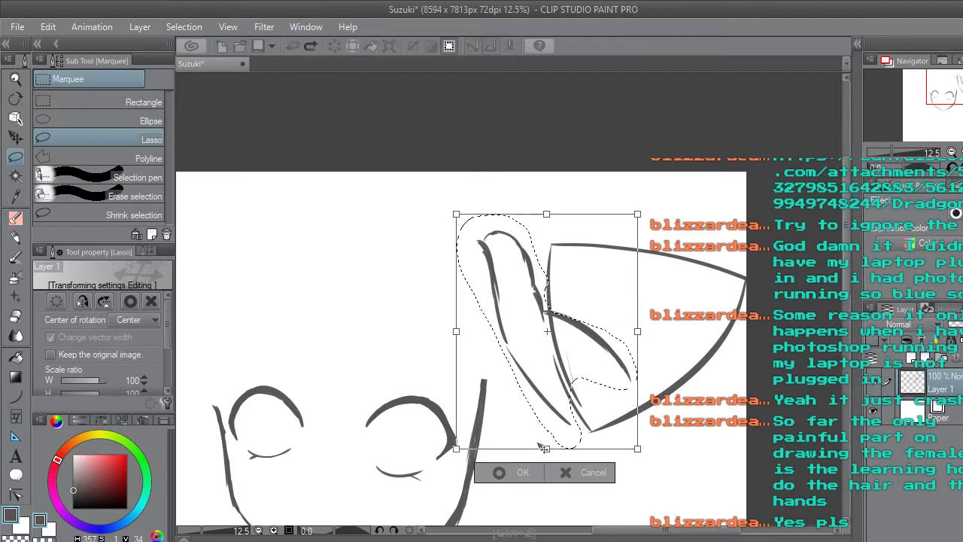
click(587, 472)
click(422, 470)
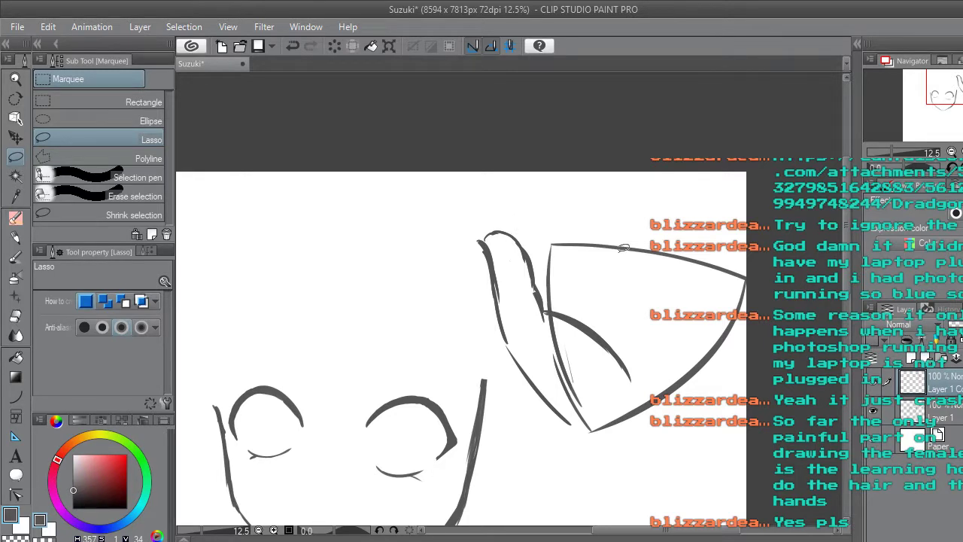
Undo back to a single drawing layer and erase the palm outline crossing the thumb, its lower corner and the lower part of its right edge.
click(17, 317)
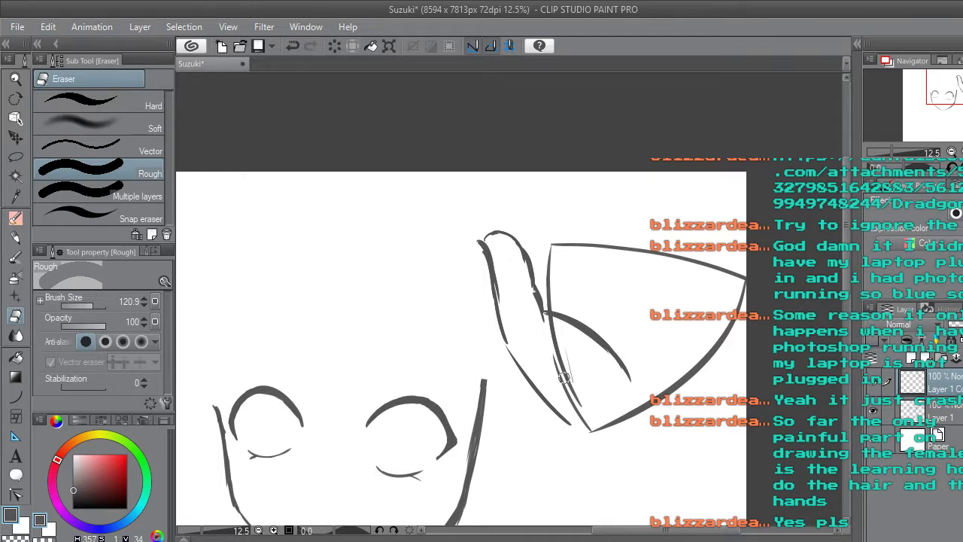
key(ctrl+z)
key(ctrl+z)
key(ctrl+z)
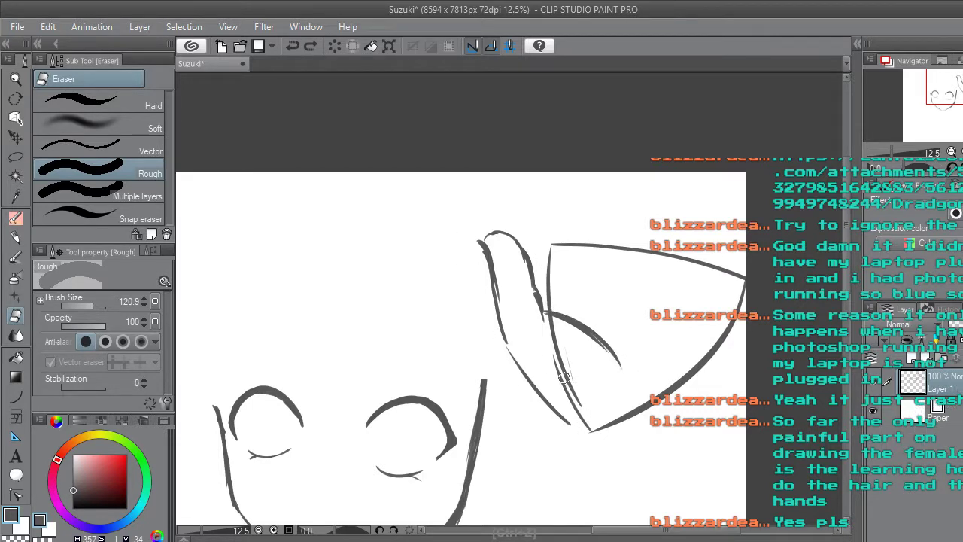
mouse_move(569, 385)
mouse_down()
mouse_move(579, 406)
mouse_move(572, 387)
mouse_up()
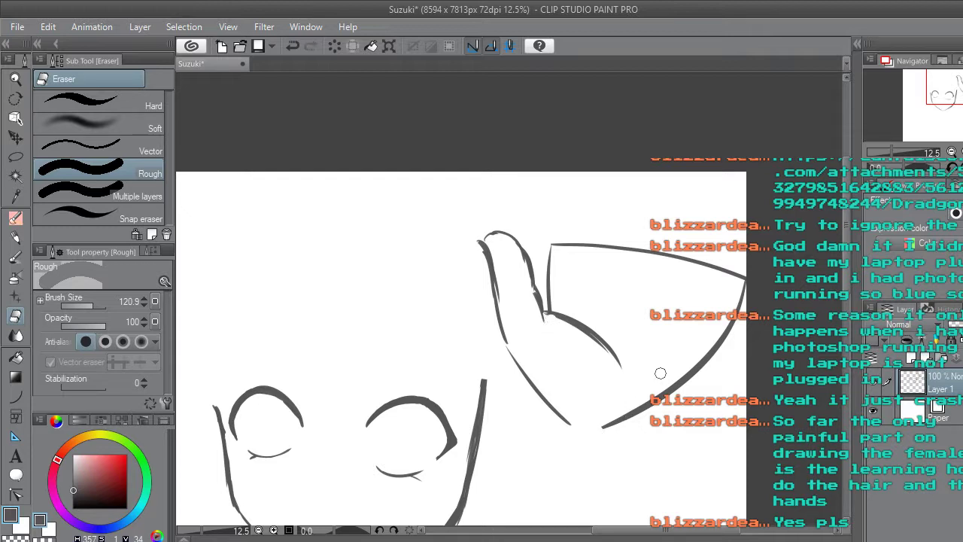
mouse_move(608, 425)
mouse_down()
mouse_move(615, 434)
mouse_move(675, 366)
mouse_move(673, 396)
mouse_up()
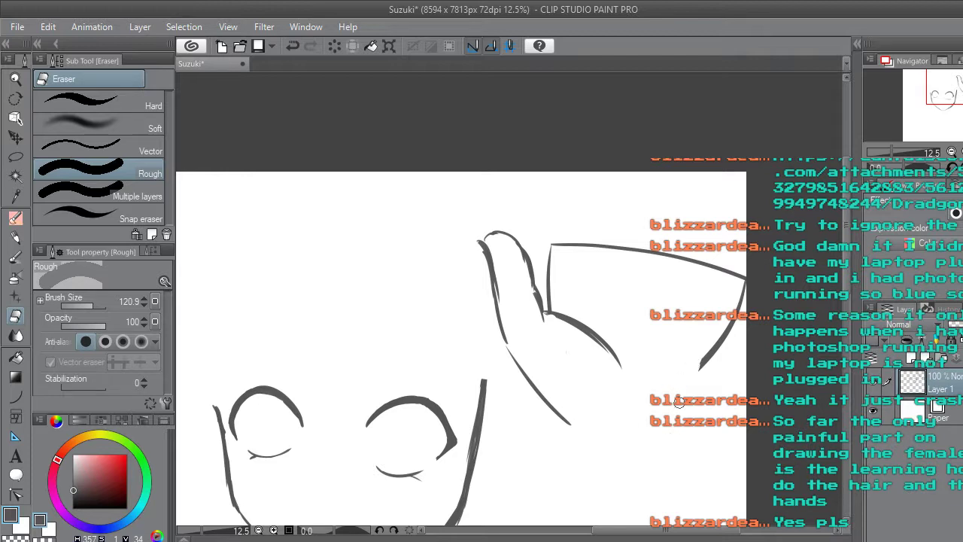
click(15, 218)
mouse_move(741, 297)
mouse_down()
mouse_move(677, 435)
mouse_move(729, 359)
mouse_move(686, 430)
mouse_up()
drag(709, 392, 675, 442)
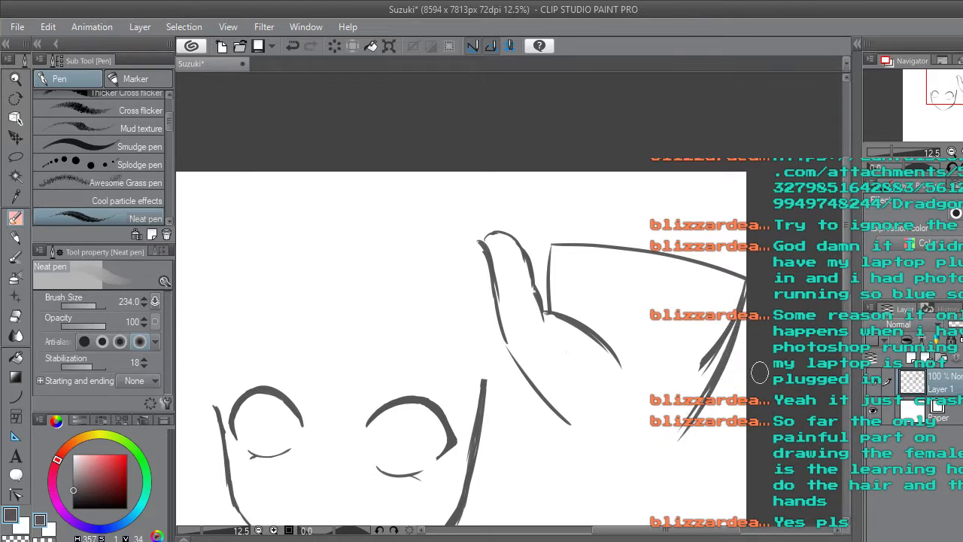
key(ctrl+z)
key(ctrl+z)
key(ctrl+z)
key(ctrl+z)
drag(745, 280, 602, 427)
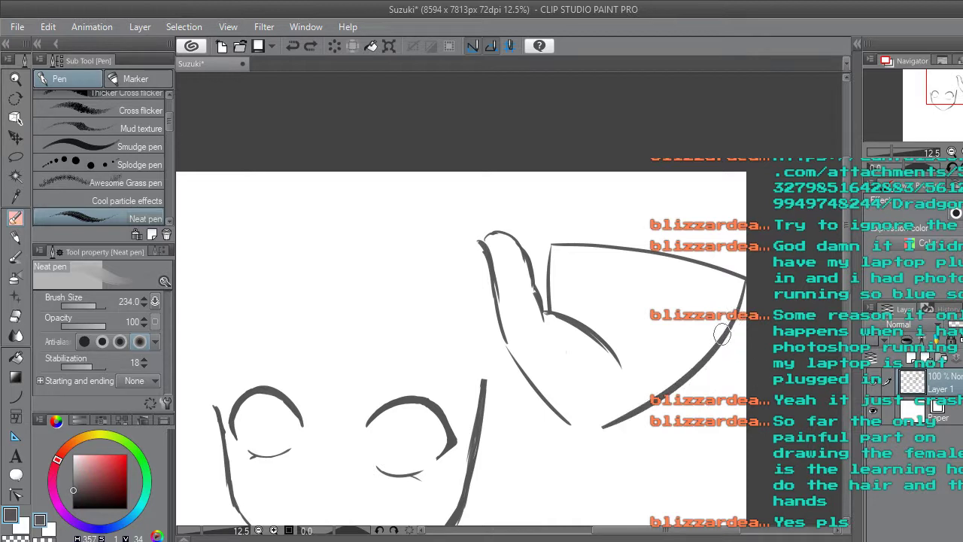
key(ctrl+z)
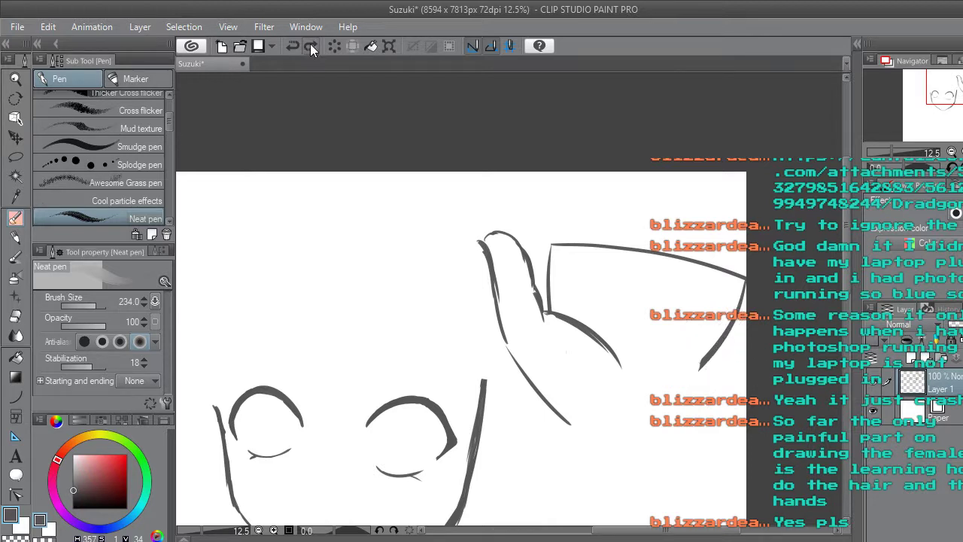
Redo the undone strokes of the palm's outer edge and extend that edge down to the heel of the hand with the Neat pen.
click(310, 46)
click(311, 46)
click(311, 45)
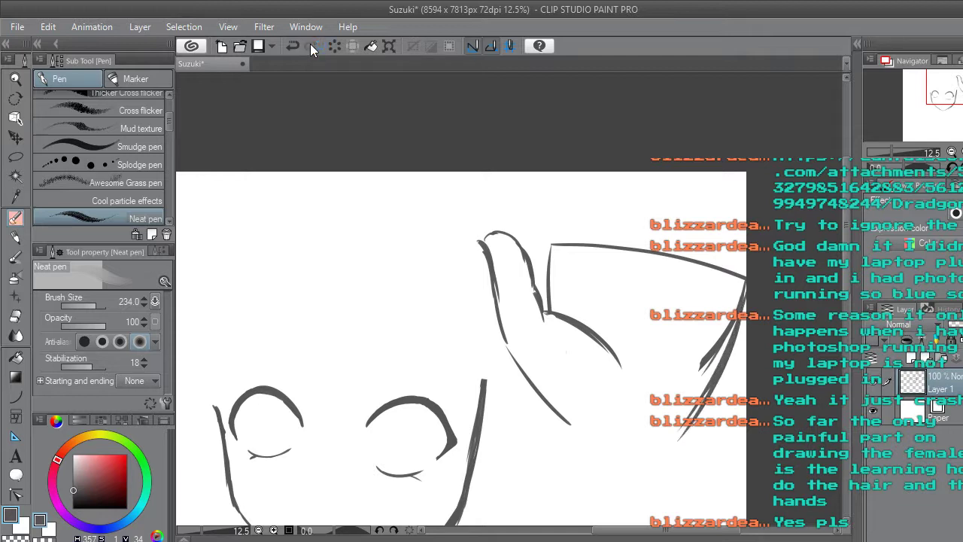
drag(705, 406, 662, 456)
drag(711, 410, 664, 454)
drag(702, 412, 657, 466)
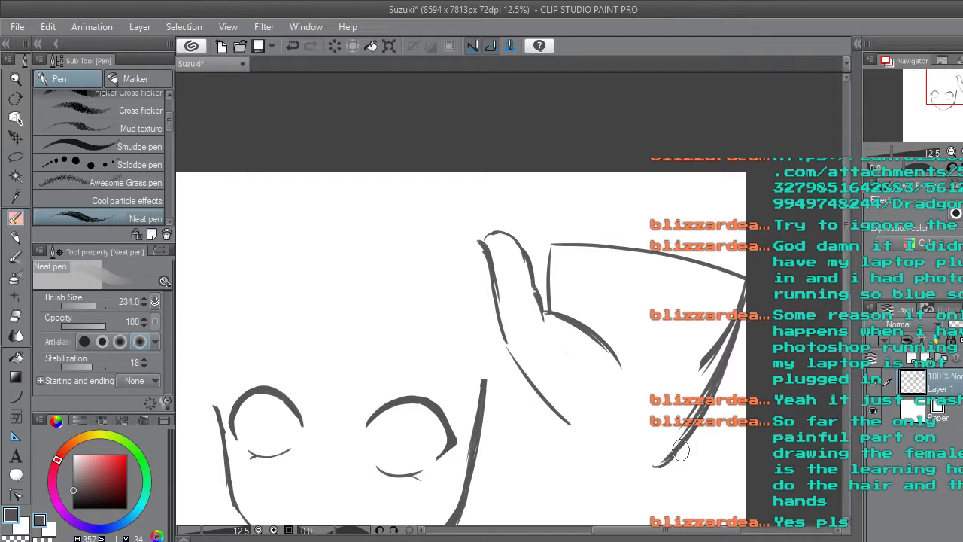
Curve the thumb-side outline and the outer edge inward at the palm's base, and erase the stray ends of both curves.
mouse_move(591, 433)
mouse_down()
mouse_move(557, 413)
mouse_move(533, 379)
mouse_up()
mouse_move(595, 434)
mouse_down()
mouse_move(617, 427)
mouse_move(668, 453)
mouse_move(707, 418)
mouse_up()
mouse_move(681, 455)
mouse_down()
mouse_move(698, 428)
mouse_move(681, 472)
mouse_move(698, 432)
mouse_move(681, 451)
mouse_up()
drag(704, 418, 672, 451)
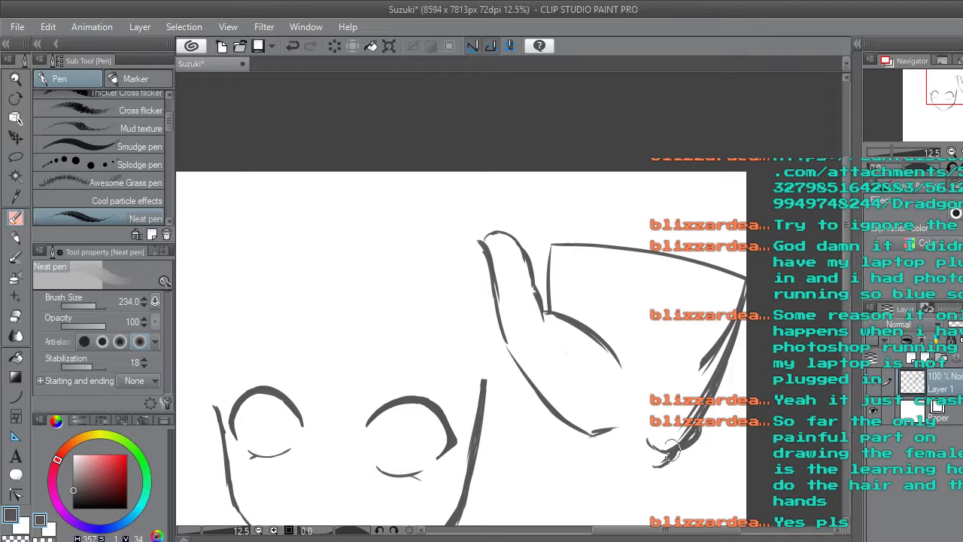
key(e)
drag(660, 464, 692, 448)
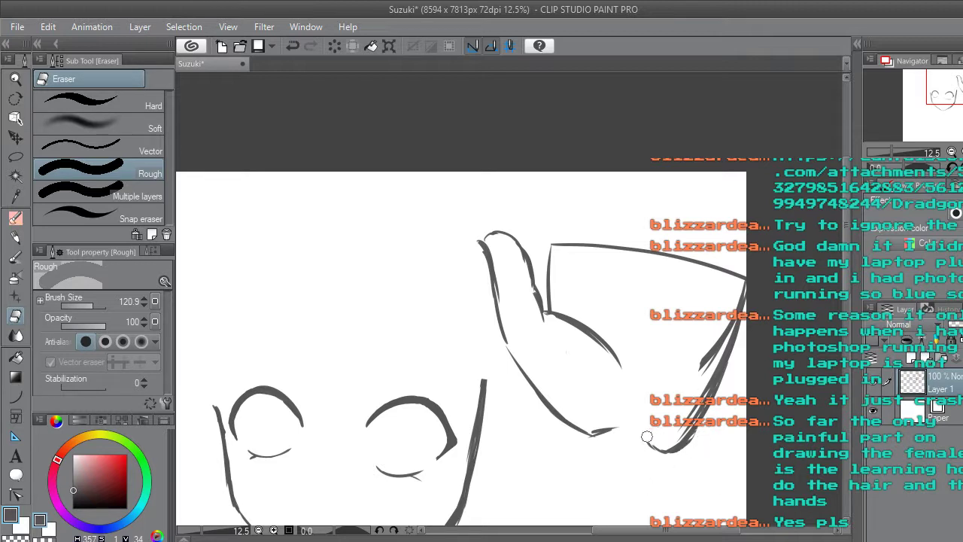
drag(601, 424, 622, 424)
Draw two wrist lines below the palm with the Neat pen, and lengthen the one on the side away from the thumb.
key(p)
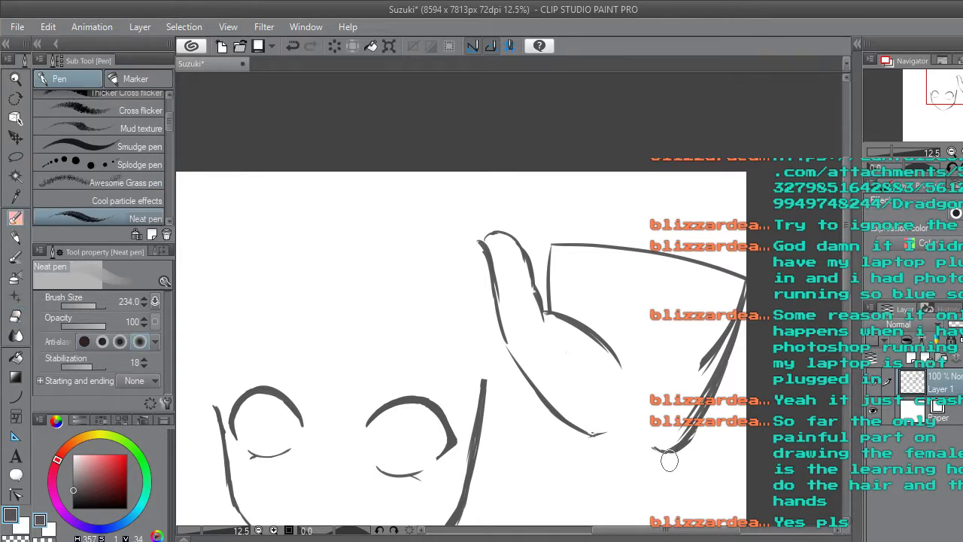
drag(673, 459, 667, 500)
drag(679, 450, 666, 516)
mouse_move(571, 430)
mouse_down()
mouse_move(552, 478)
mouse_move(559, 487)
mouse_move(569, 453)
mouse_move(539, 517)
mouse_up()
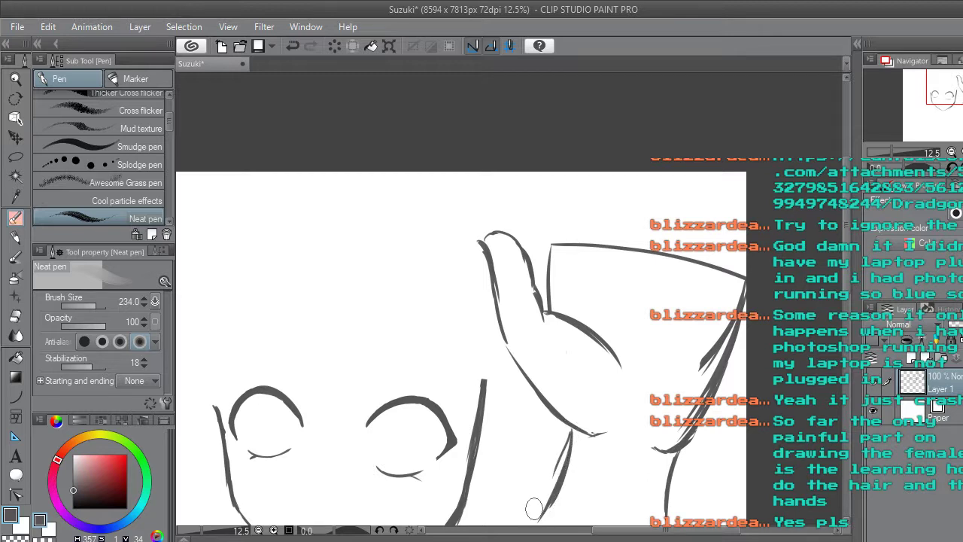
scroll(666, 417, down, 3)
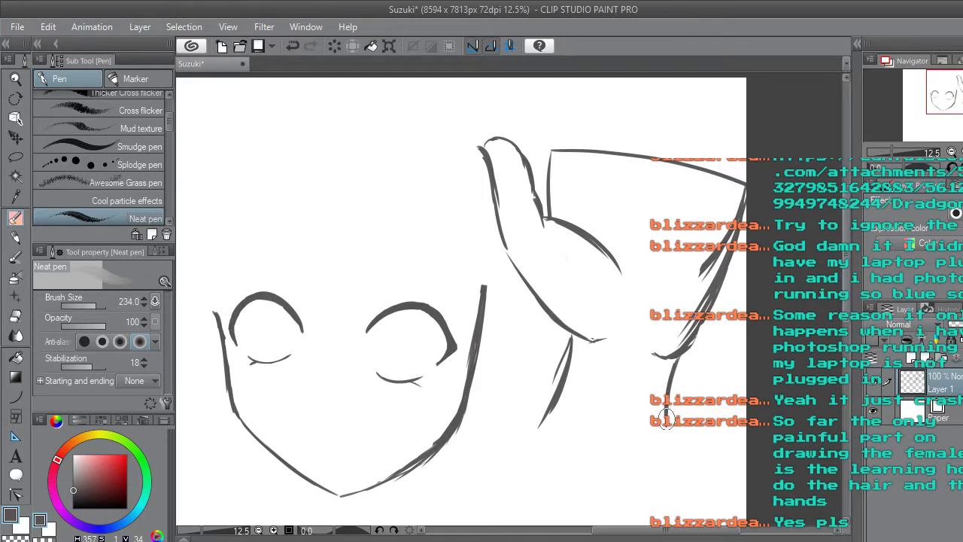
drag(659, 483, 674, 358)
mouse_move(572, 340)
mouse_down()
mouse_move(550, 417)
mouse_move(496, 511)
mouse_move(509, 486)
mouse_up()
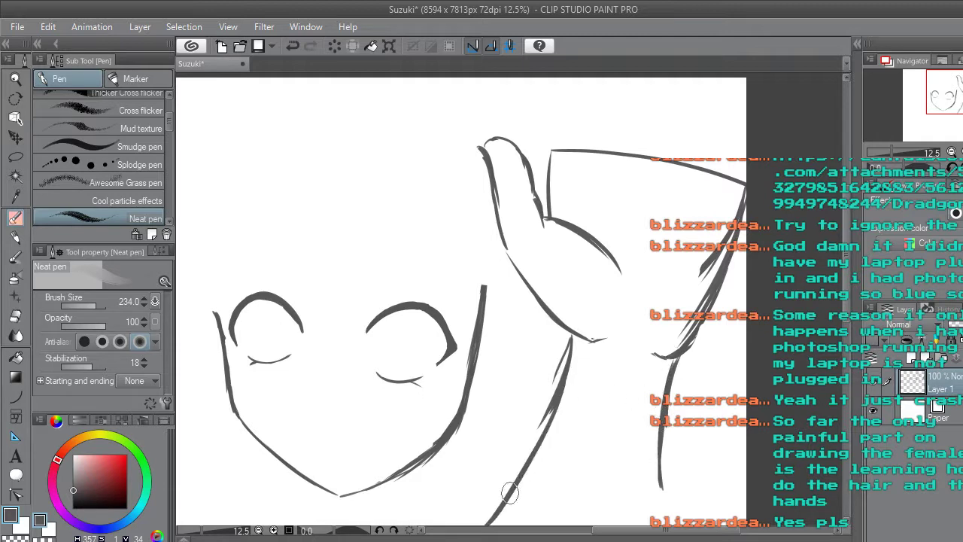
scroll(844, 292, down, 3)
drag(661, 356, 649, 500)
scroll(850, 294, up, 2)
key(ctrl+z)
key(ctrl+z)
scroll(850, 286, up, 2)
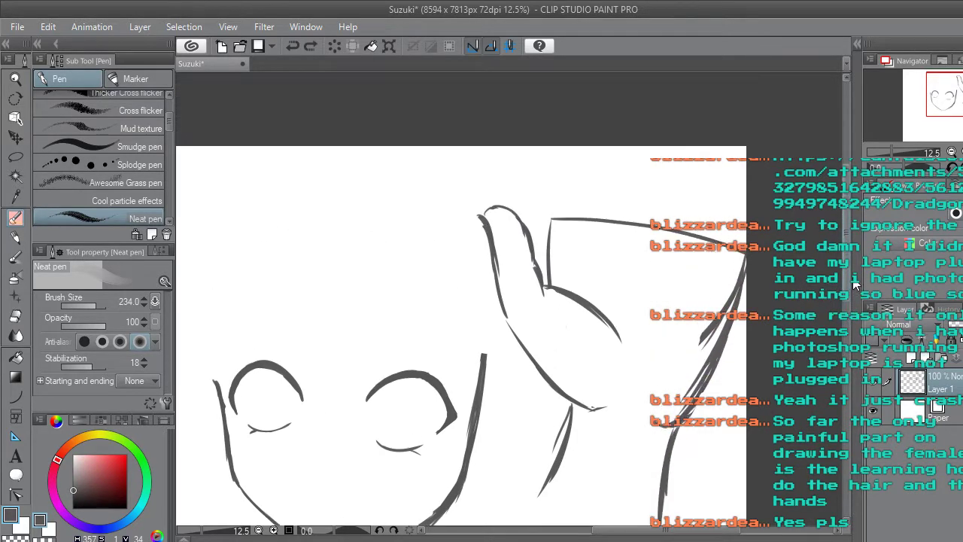
Erase the leftover inner stroke beside the upper part of the palm's outer edge with the Rough eraser.
scroll(848, 271, up, 1)
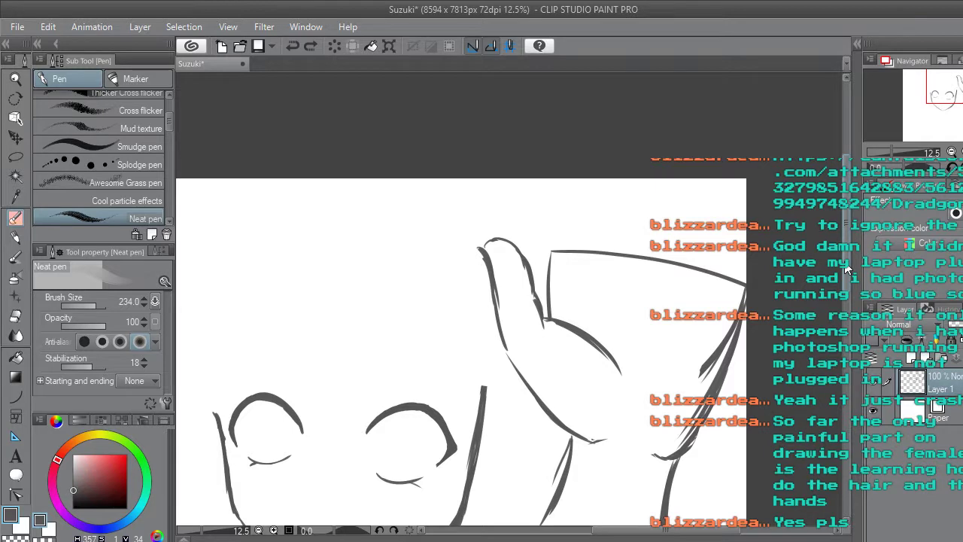
key(e)
mouse_move(700, 354)
mouse_down()
mouse_move(710, 360)
mouse_move(736, 327)
mouse_up()
scroll(848, 255, up, 1)
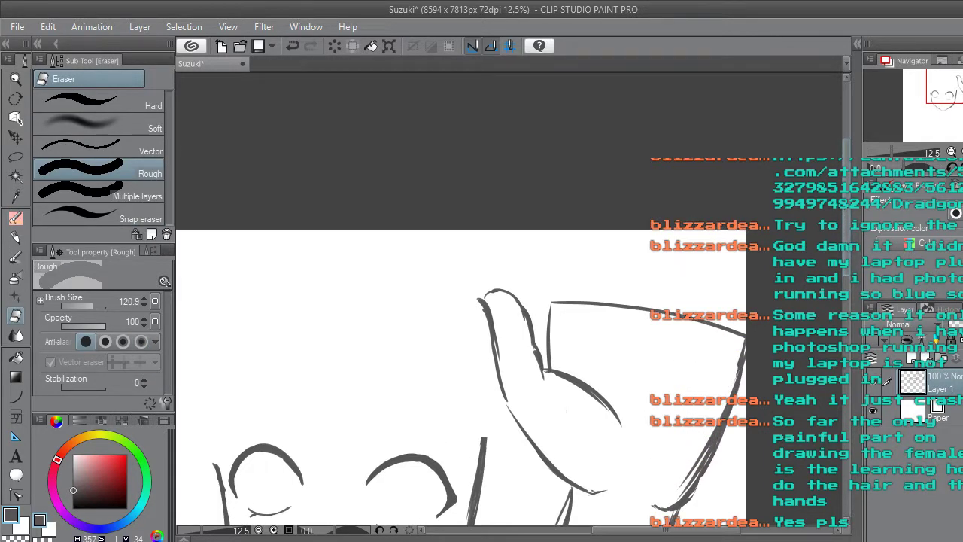
Redraw the palm's edge above the thumb slightly further in, curving it into the thumb crease, and erase the old edge.
key(p)
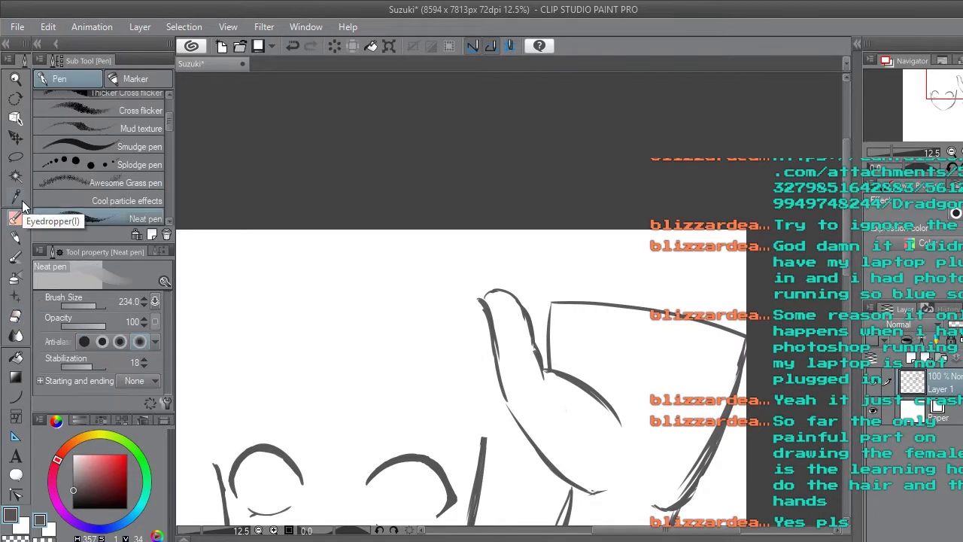
mouse_move(551, 370)
mouse_down()
mouse_move(573, 340)
mouse_move(567, 352)
mouse_move(571, 315)
mouse_move(569, 355)
mouse_up()
key(e)
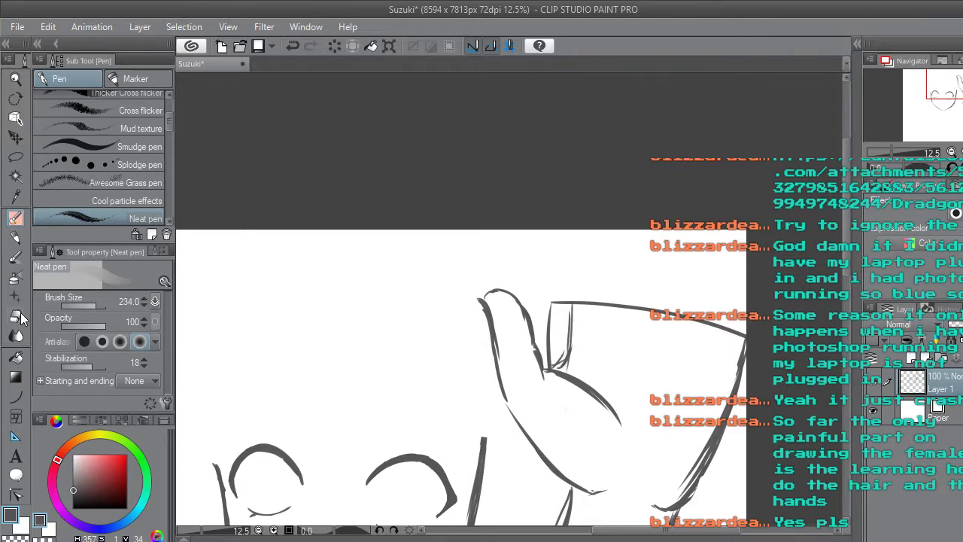
drag(550, 343, 554, 301)
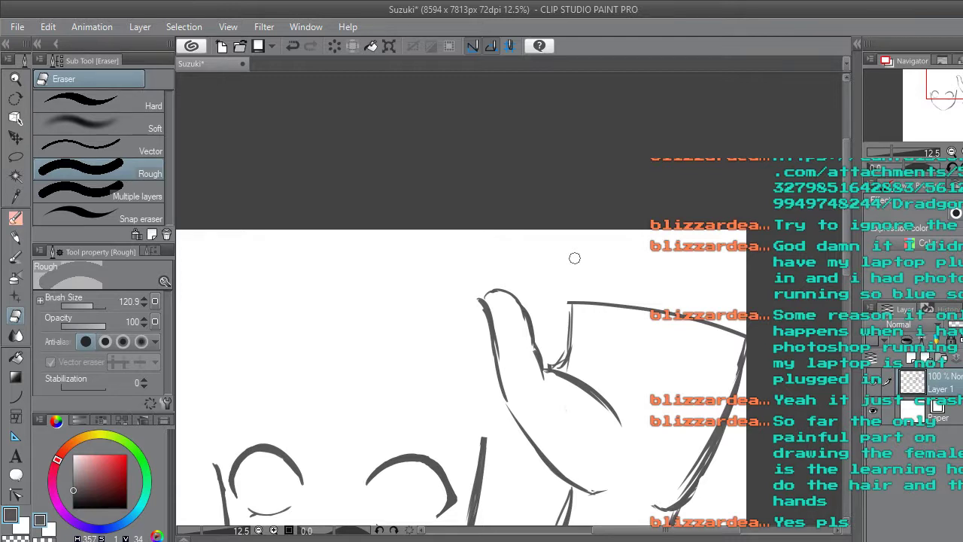
click(16, 219)
mouse_move(562, 356)
mouse_down()
mouse_move(576, 307)
mouse_move(560, 374)
mouse_move(561, 356)
mouse_up()
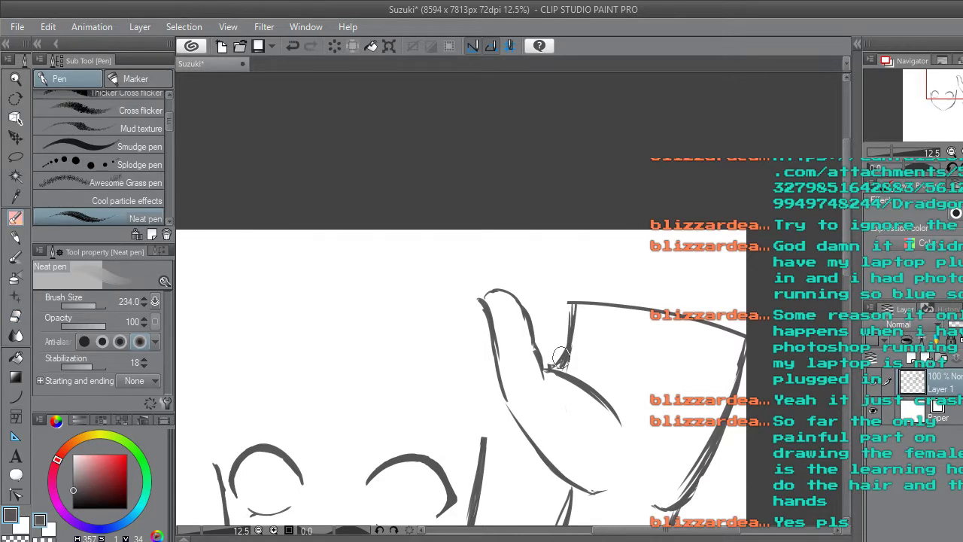
drag(576, 310, 616, 309)
drag(576, 335, 745, 365)
mouse_move(608, 311)
mouse_down()
mouse_move(585, 317)
mouse_move(653, 330)
mouse_move(650, 307)
mouse_move(671, 336)
mouse_move(666, 346)
mouse_move(678, 340)
mouse_move(664, 323)
mouse_move(680, 317)
mouse_move(686, 347)
mouse_move(678, 317)
mouse_move(715, 359)
mouse_move(718, 341)
mouse_move(692, 347)
mouse_move(726, 329)
mouse_move(741, 352)
mouse_up()
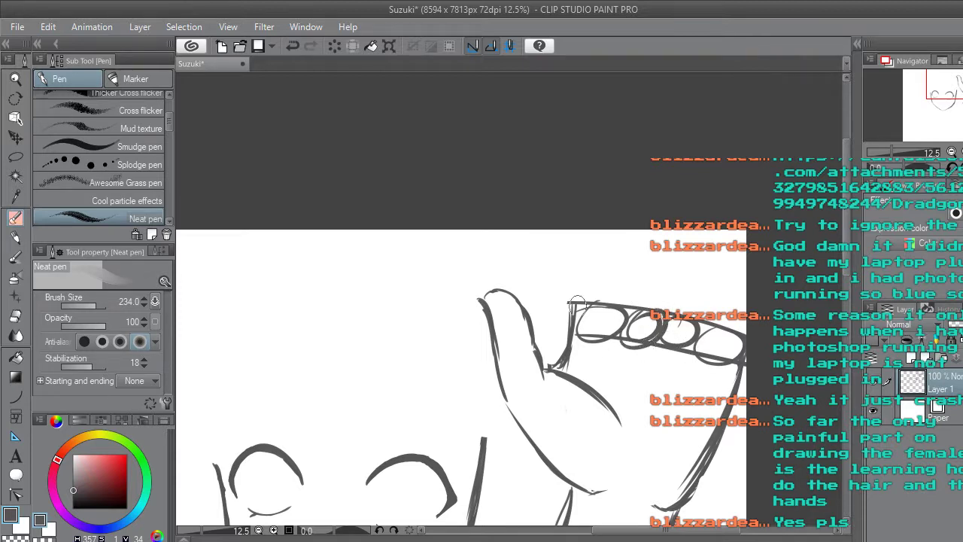
mouse_move(581, 339)
mouse_down()
mouse_move(618, 198)
mouse_move(634, 337)
mouse_up()
mouse_move(640, 259)
mouse_down()
mouse_move(664, 267)
mouse_move(661, 352)
mouse_up()
mouse_move(667, 299)
mouse_down()
mouse_move(678, 279)
mouse_move(706, 298)
mouse_move(723, 264)
mouse_move(739, 355)
mouse_move(739, 260)
mouse_move(745, 305)
mouse_move(724, 392)
mouse_up()
key(ctrl+z)
key(ctrl+z)
key(ctrl+z)
key(ctrl+z)
key(ctrl+z)
key(ctrl+z)
key(ctrl+z)
key(ctrl+z)
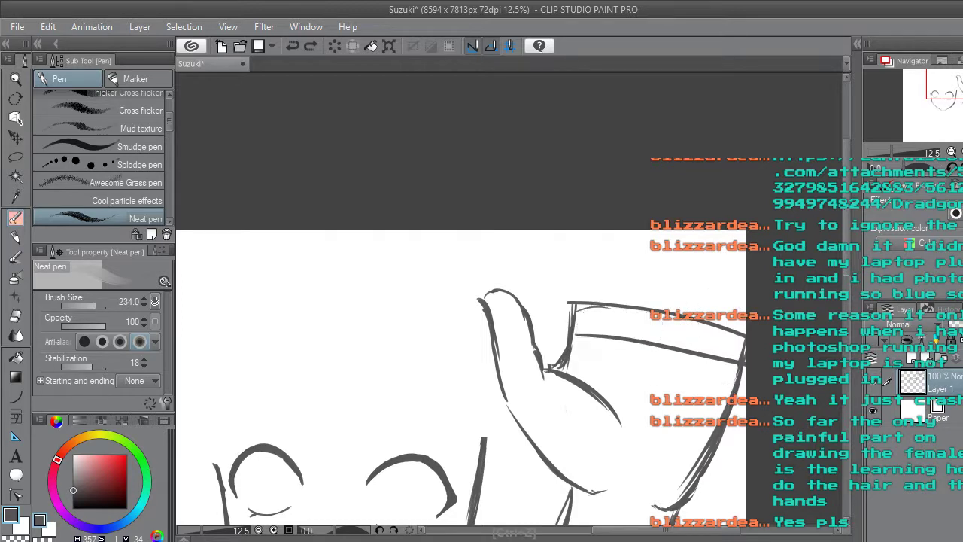
key(ctrl+z)
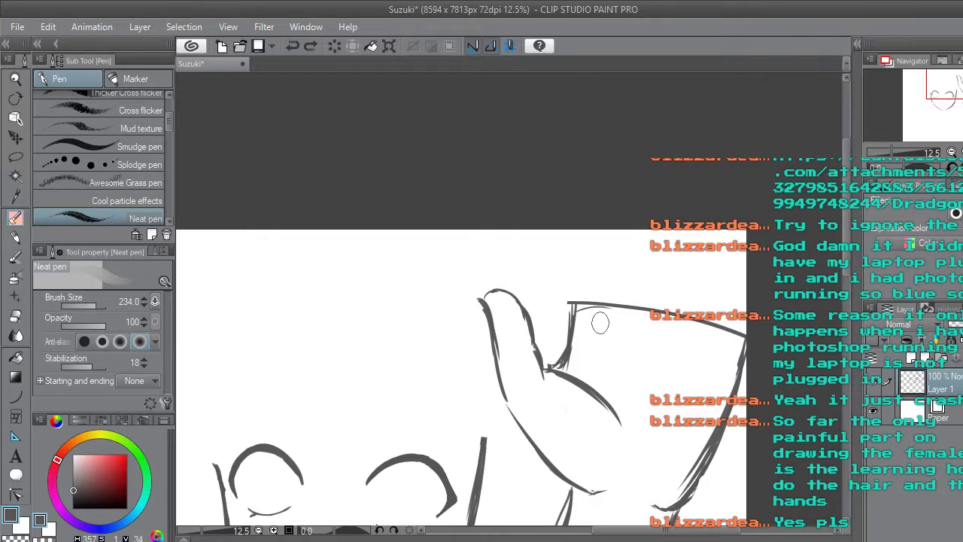
Draw four knuckle ovals along the palm's top edge with a sloping line above them, and add the index finger's two side lines.
mouse_move(583, 313)
mouse_down()
mouse_move(583, 339)
mouse_move(602, 307)
mouse_move(625, 343)
mouse_move(648, 319)
mouse_move(673, 361)
mouse_move(686, 342)
mouse_move(703, 376)
mouse_move(727, 355)
mouse_up()
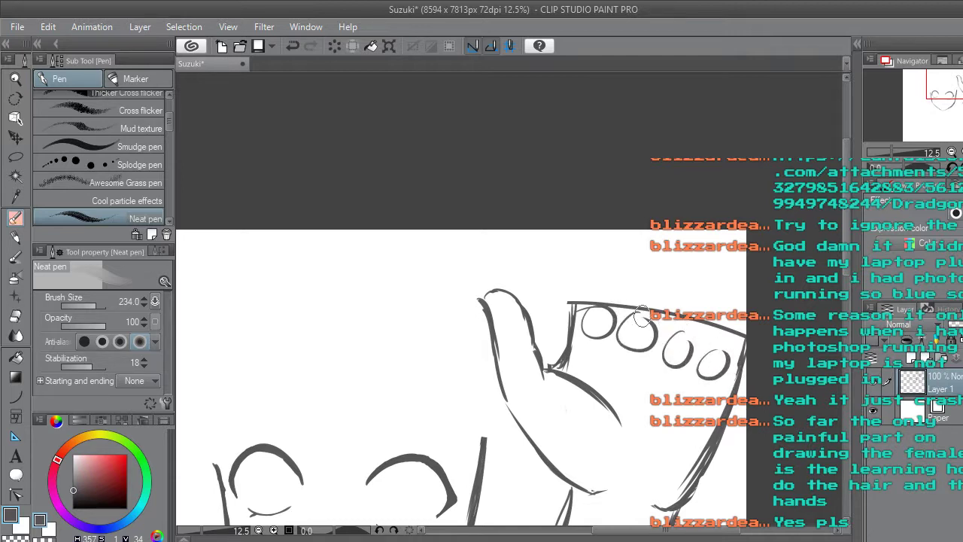
mouse_move(591, 301)
mouse_down()
mouse_move(707, 337)
mouse_move(748, 375)
mouse_up()
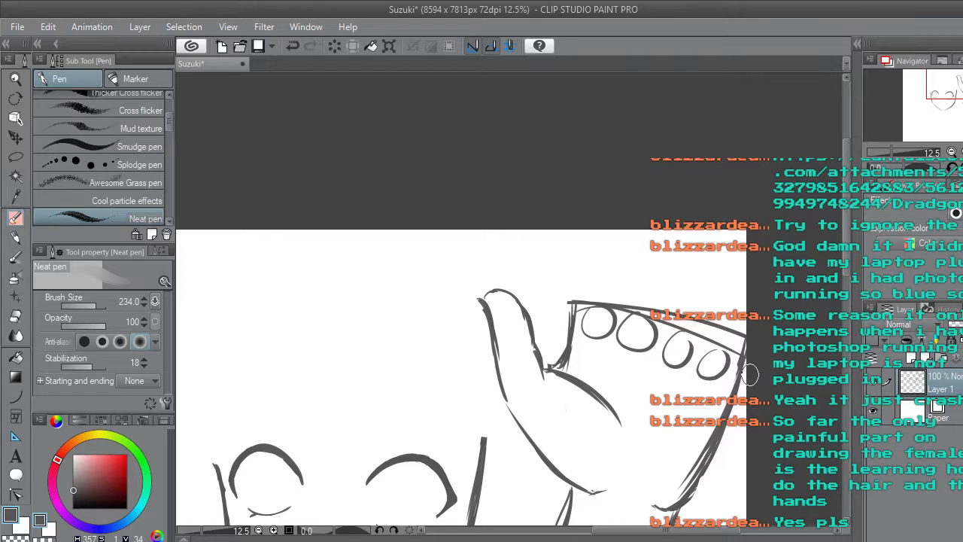
mouse_move(570, 335)
mouse_down()
mouse_move(586, 249)
mouse_move(581, 293)
mouse_move(621, 250)
mouse_up()
mouse_move(624, 285)
mouse_down()
mouse_move(627, 252)
mouse_move(622, 294)
mouse_move(629, 215)
mouse_move(627, 278)
mouse_move(617, 242)
mouse_up()
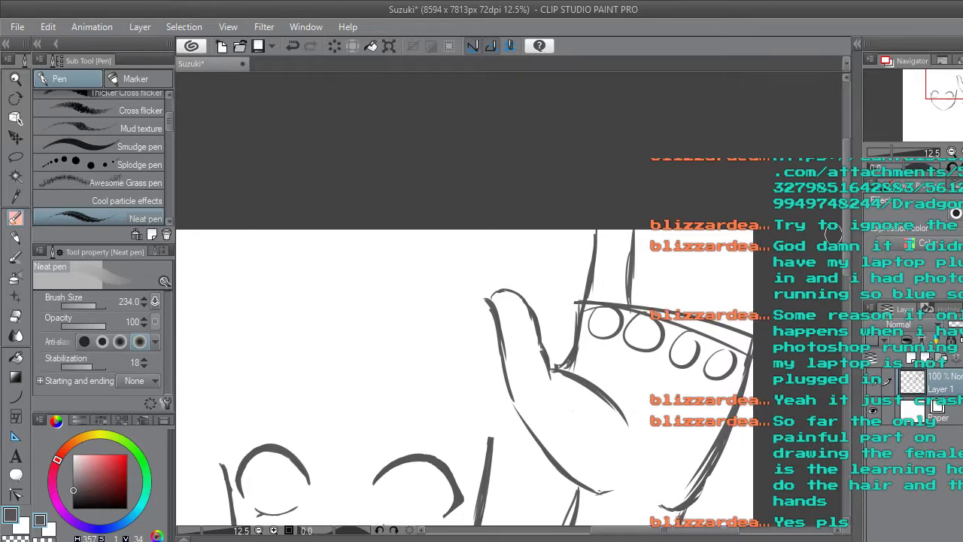
Lasso the whole hand, move it down a little to make room for the finger, and clear the selection.
scroll(843, 276, down, 3)
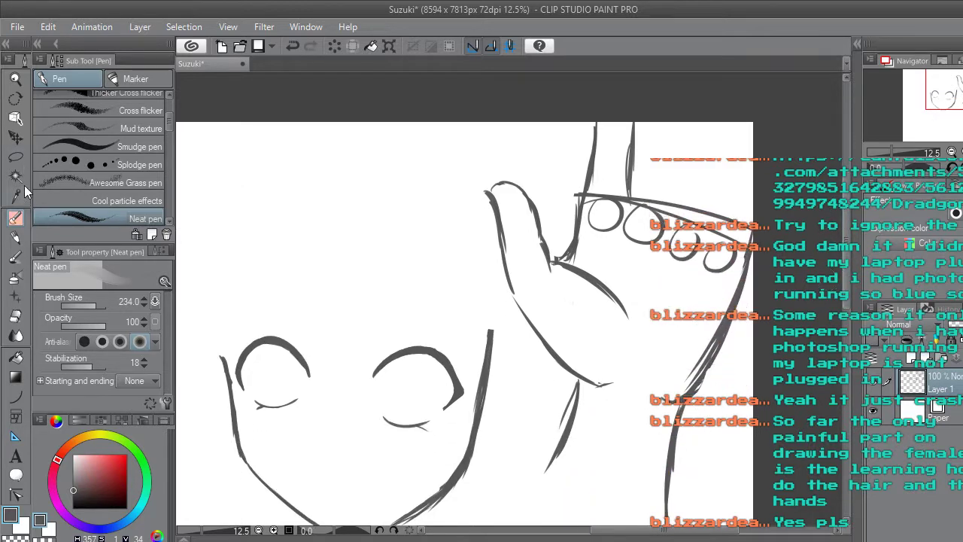
click(16, 157)
mouse_move(532, 492)
mouse_down()
mouse_move(538, 402)
mouse_move(472, 245)
mouse_move(471, 160)
mouse_move(600, 99)
mouse_move(663, 98)
mouse_move(752, 177)
mouse_move(777, 217)
mouse_move(769, 214)
mouse_move(769, 345)
mouse_move(734, 443)
mouse_move(731, 531)
mouse_move(610, 494)
mouse_move(543, 442)
mouse_up()
drag(730, 506, 721, 508)
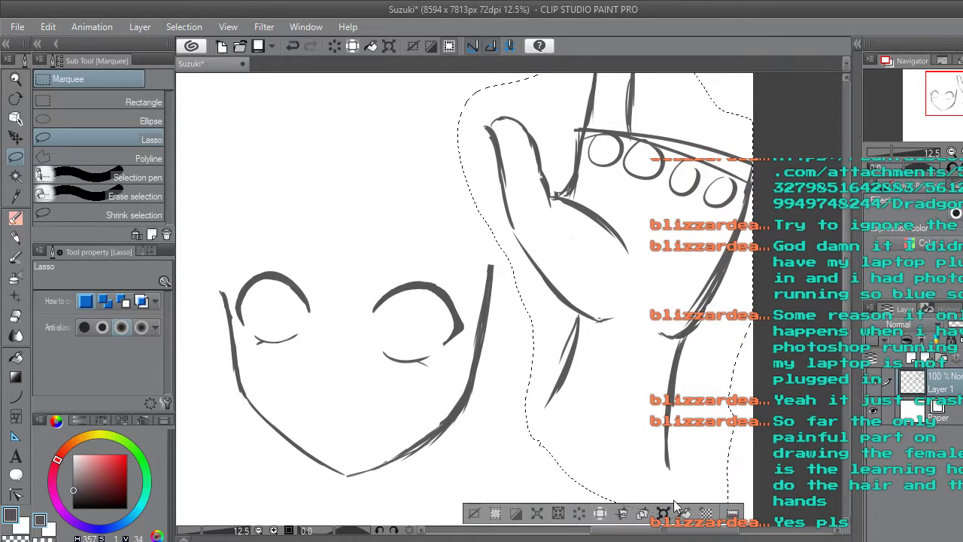
key(ctrl+t)
mouse_move(671, 297)
mouse_down()
mouse_move(666, 362)
mouse_move(662, 350)
mouse_up()
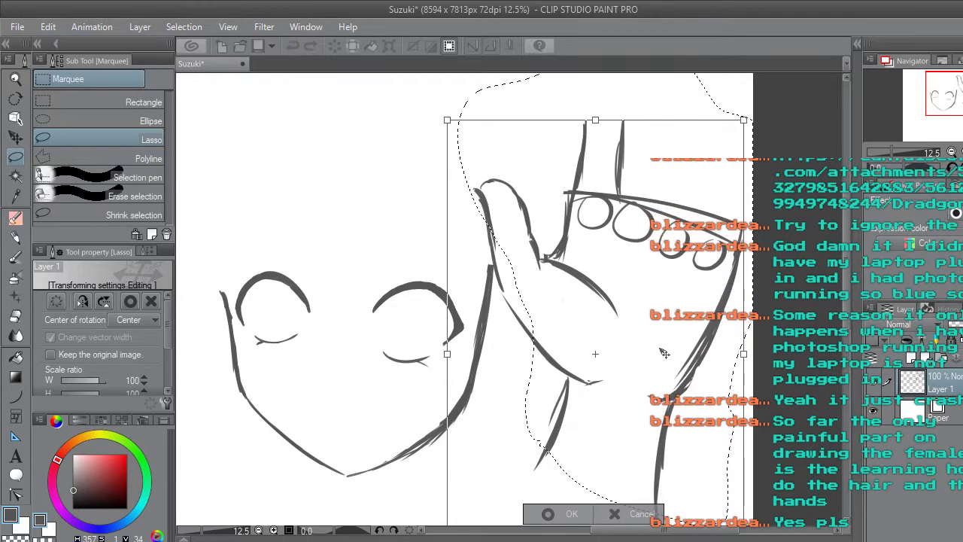
click(566, 513)
click(467, 516)
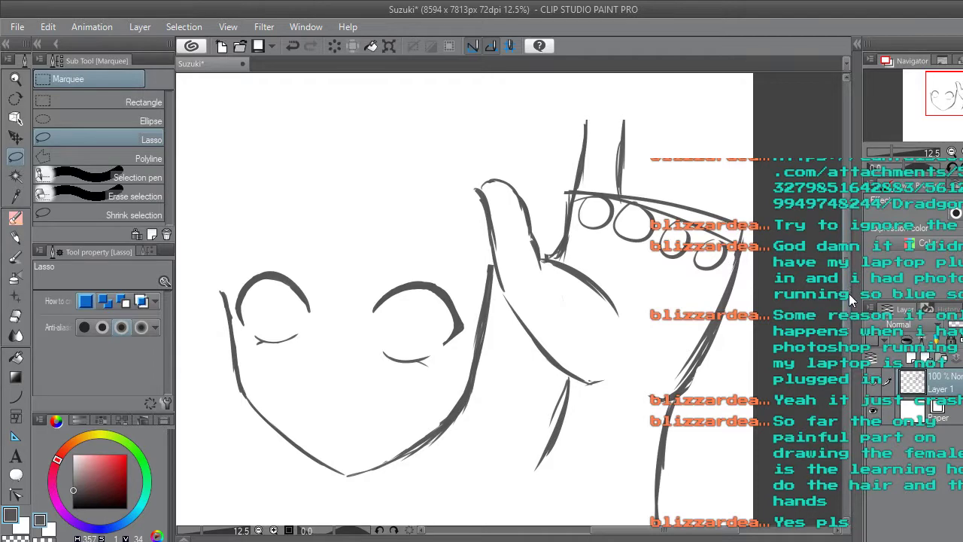
Extend the thumb-side line of the index finger up to the canvas's top edge with the Neat pen.
drag(852, 265, 855, 233)
key(p)
mouse_move(587, 226)
mouse_down()
mouse_move(590, 182)
mouse_move(587, 221)
mouse_move(622, 125)
mouse_move(607, 162)
mouse_up()
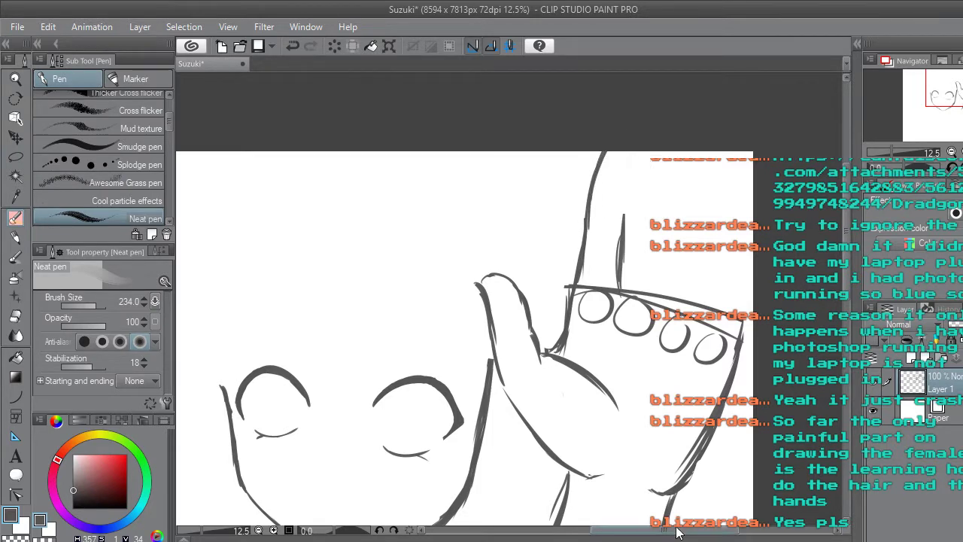
Lasso the hand, cut and paste it onto a separate layer, and clear the selection.
scroll(816, 257, down, 3)
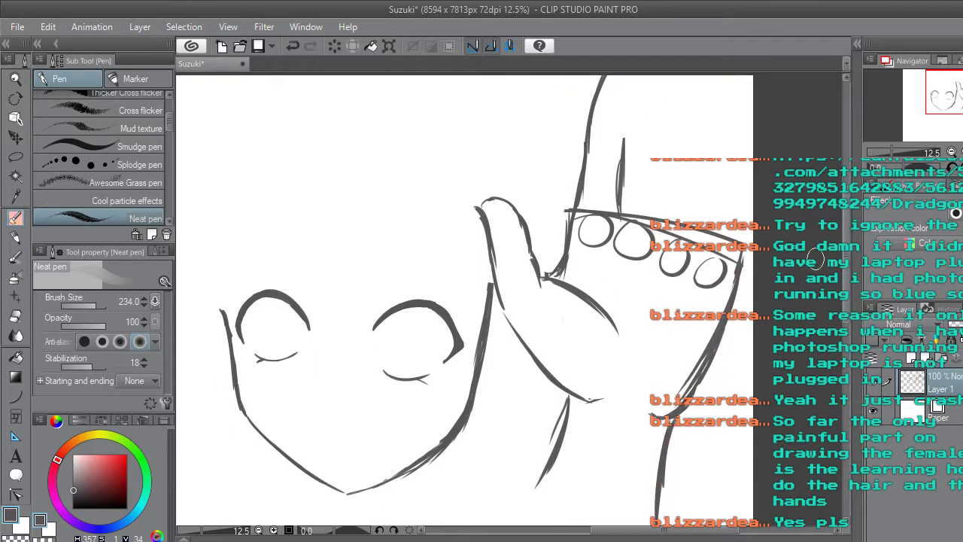
click(18, 156)
drag(519, 508, 508, 325)
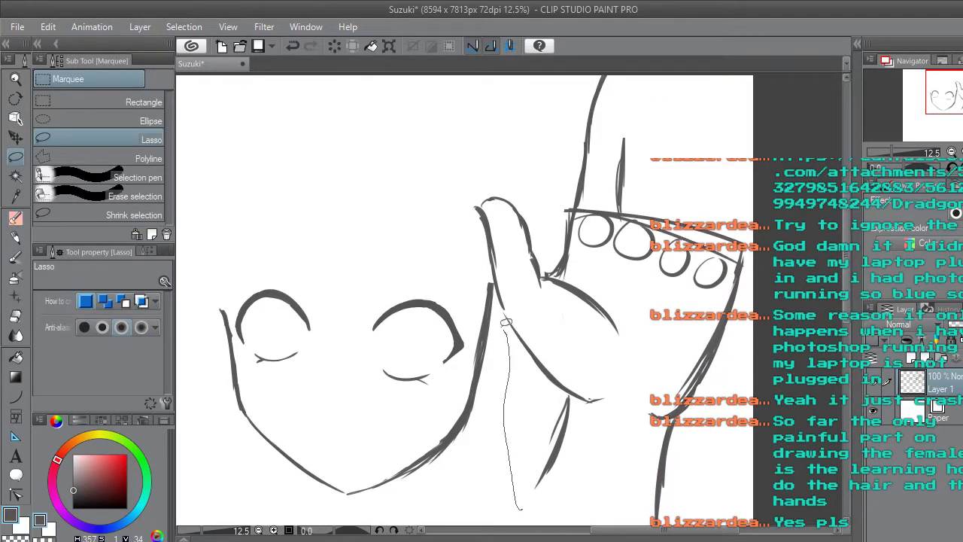
mouse_move(497, 280)
mouse_down()
mouse_move(454, 198)
mouse_move(508, 128)
mouse_move(565, 81)
mouse_move(656, 64)
mouse_move(722, 197)
mouse_move(783, 285)
mouse_move(752, 468)
mouse_move(725, 536)
mouse_move(685, 531)
mouse_move(520, 390)
mouse_move(533, 391)
mouse_move(515, 372)
mouse_up()
click(617, 513)
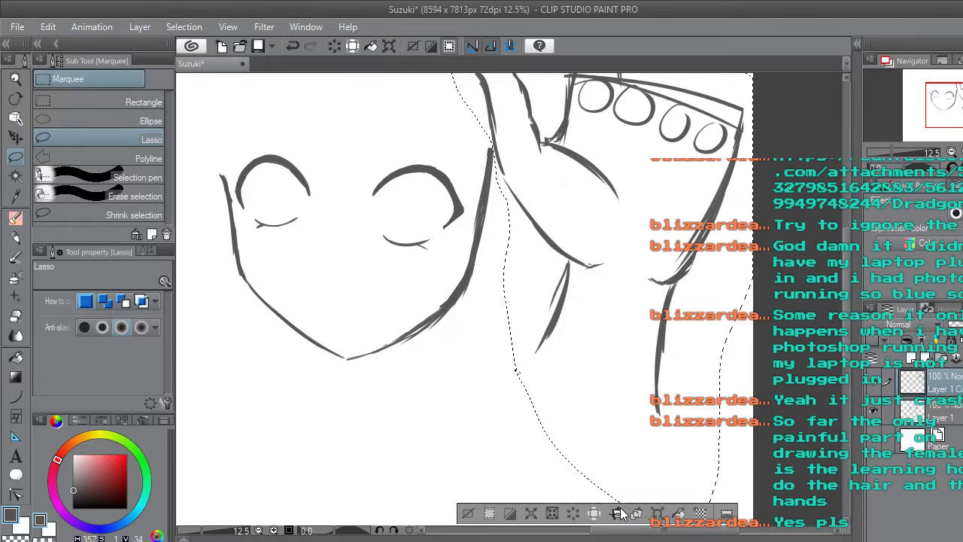
click(468, 512)
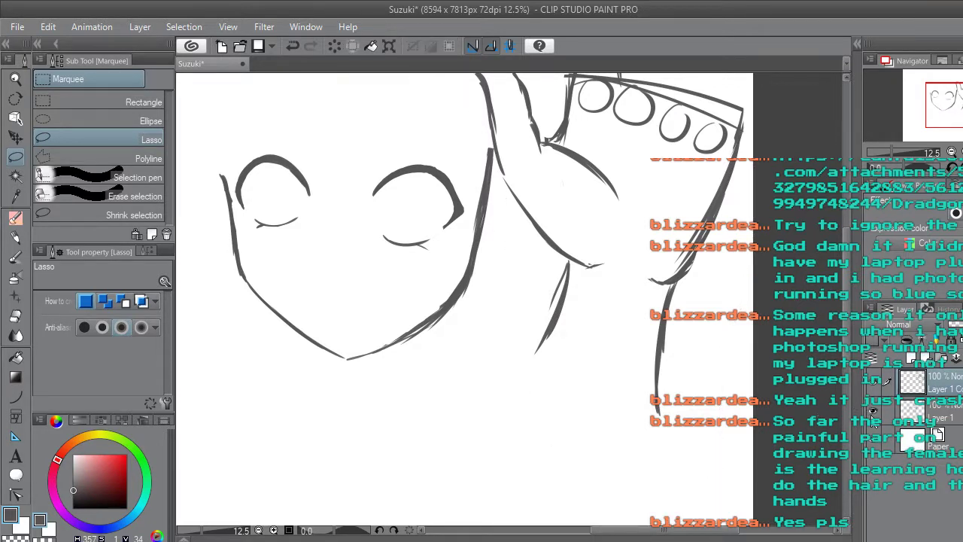
Hide Layer 1 with the face, lasso the hand, move it down into the open middle of the canvas, and deselect it.
click(871, 413)
drag(847, 331, 847, 319)
mouse_move(711, 485)
mouse_down()
mouse_move(637, 500)
mouse_move(447, 253)
mouse_move(448, 121)
mouse_move(499, 73)
mouse_move(699, 113)
mouse_move(763, 308)
mouse_move(741, 481)
mouse_move(713, 496)
mouse_move(693, 467)
mouse_up()
drag(686, 522, 680, 519)
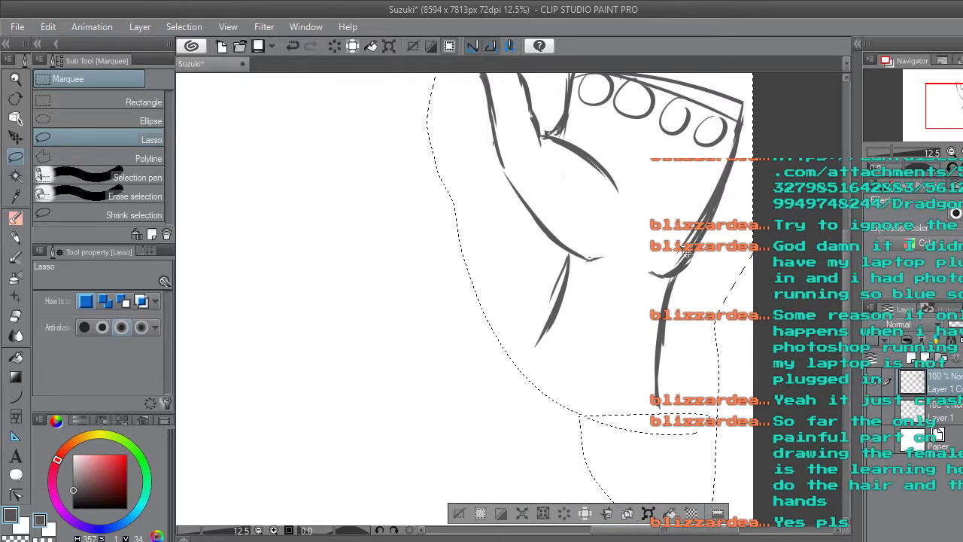
key(ctrl+t)
drag(686, 253, 478, 381)
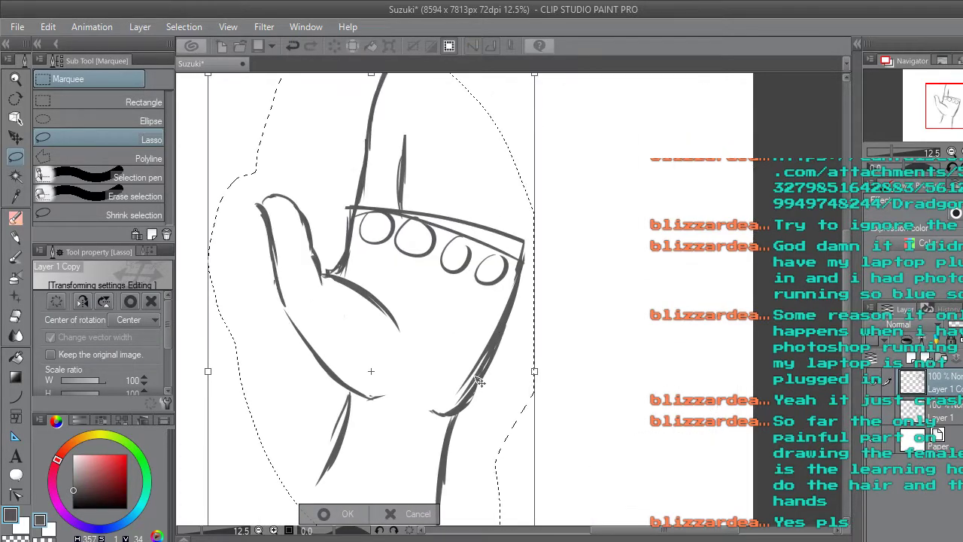
click(340, 514)
click(248, 511)
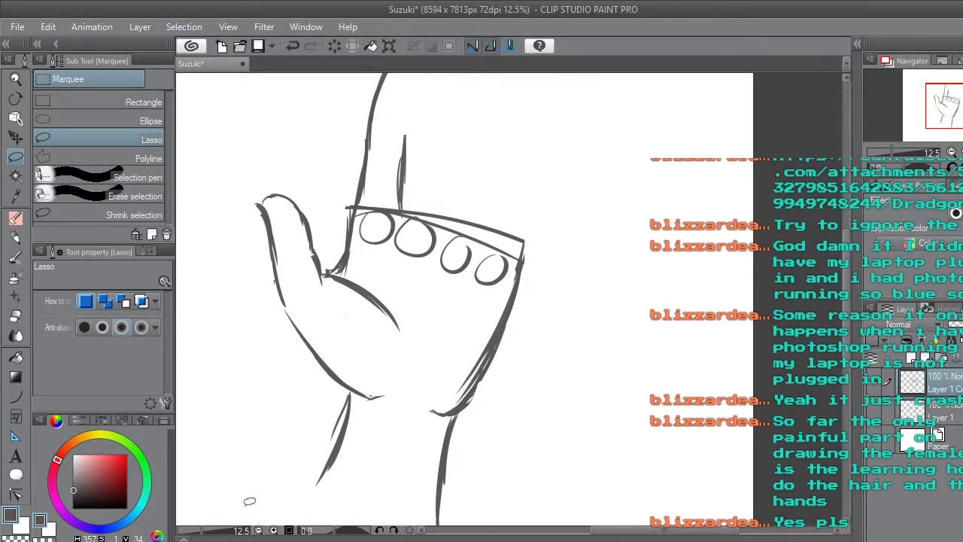
Draw the index finger's rounded tip with the Neat pen and join it down to the short inner side line.
drag(846, 325, 846, 303)
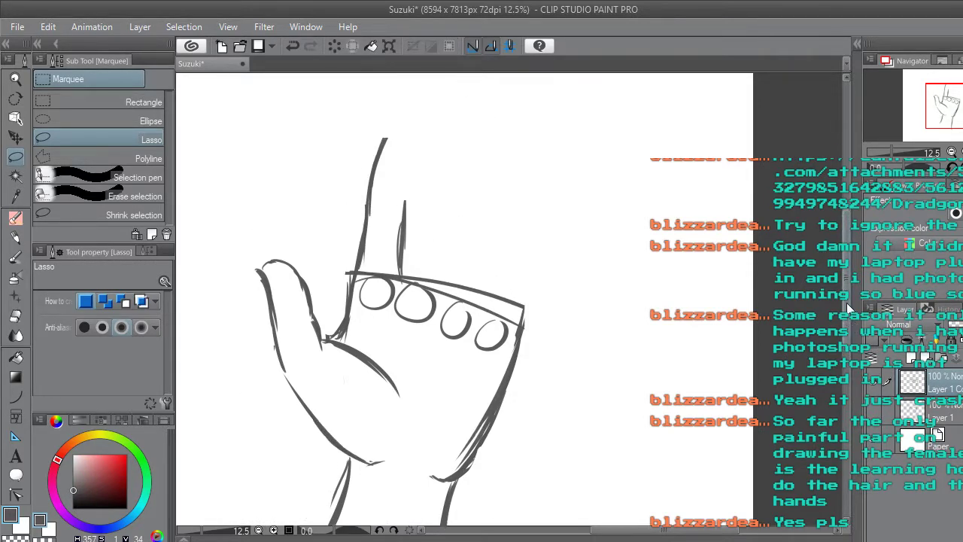
click(20, 219)
mouse_move(379, 155)
mouse_down()
mouse_move(403, 122)
mouse_move(416, 141)
mouse_move(407, 188)
mouse_up()
mouse_move(404, 123)
mouse_down()
mouse_move(408, 176)
mouse_move(405, 134)
mouse_move(402, 205)
mouse_up()
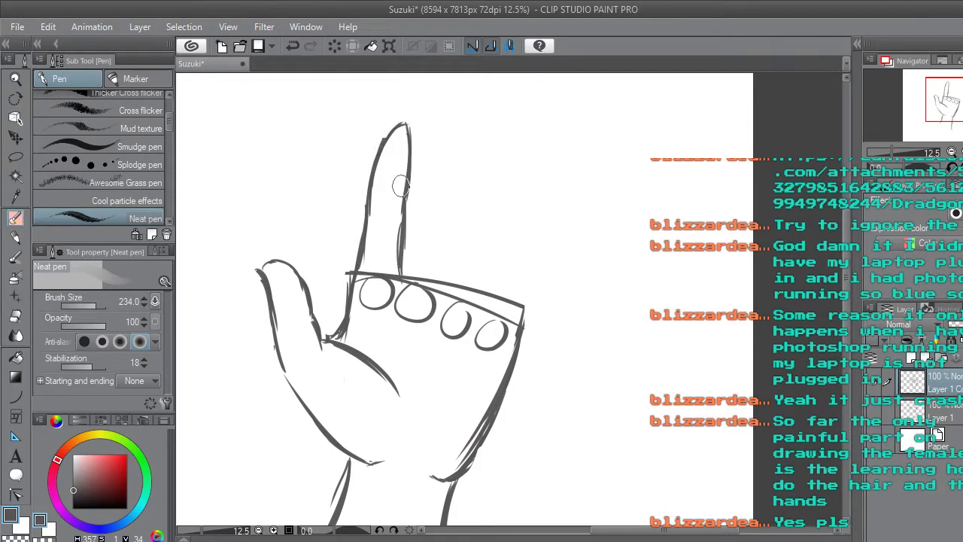
Lasso the index finger, move it down over the palm to compare lengths, return it to its place, and deselect.
key(m)
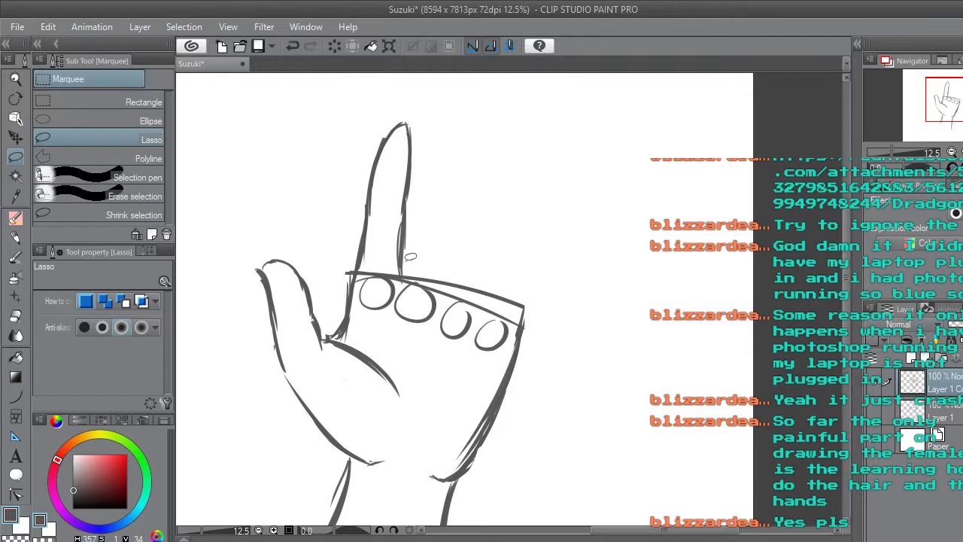
mouse_move(404, 267)
mouse_down()
mouse_move(333, 213)
mouse_move(378, 100)
mouse_move(429, 113)
mouse_move(440, 203)
mouse_move(412, 262)
mouse_up()
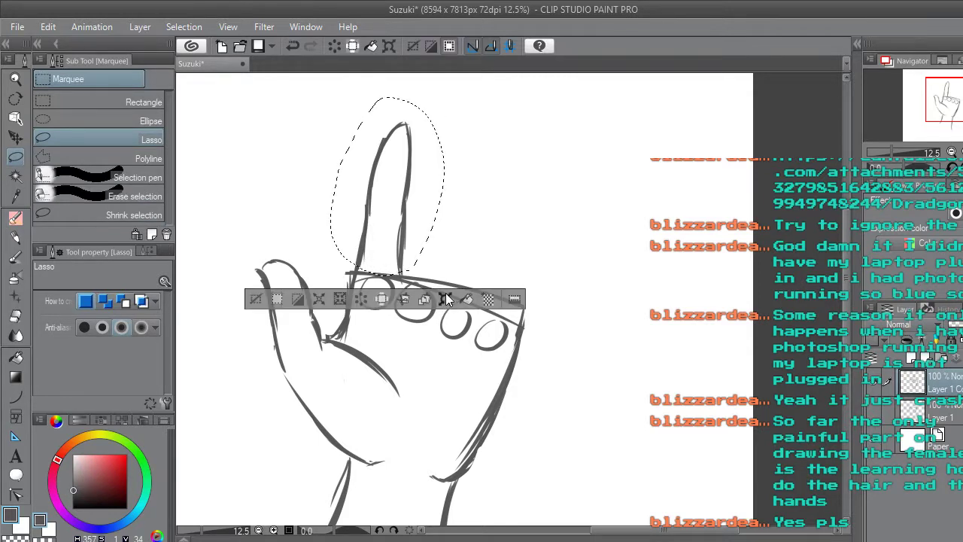
click(446, 300)
drag(408, 167, 390, 323)
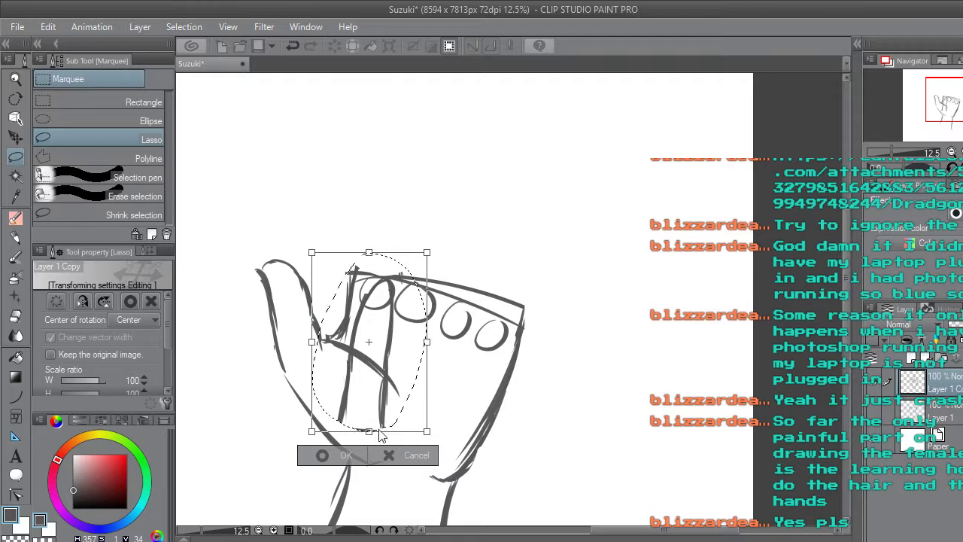
drag(387, 400, 408, 241)
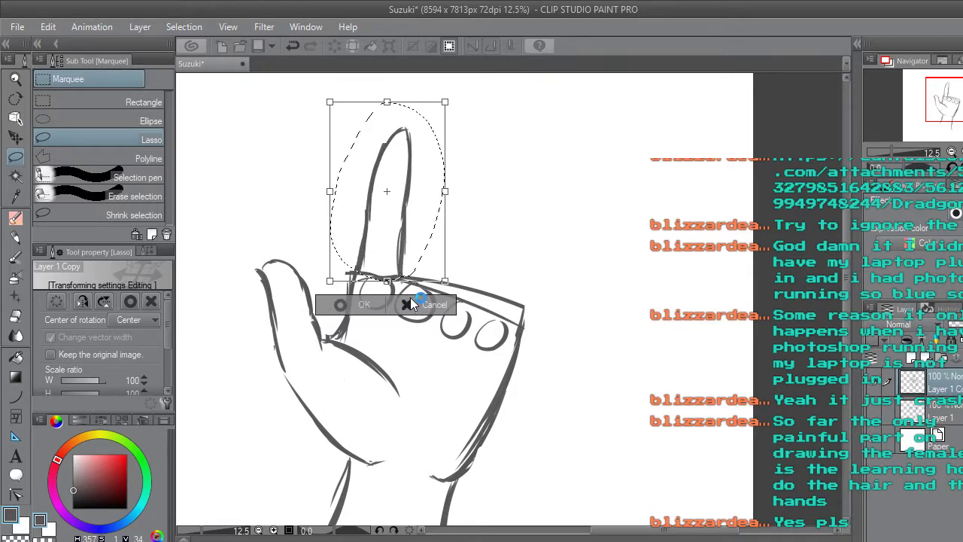
key(Return)
click(259, 301)
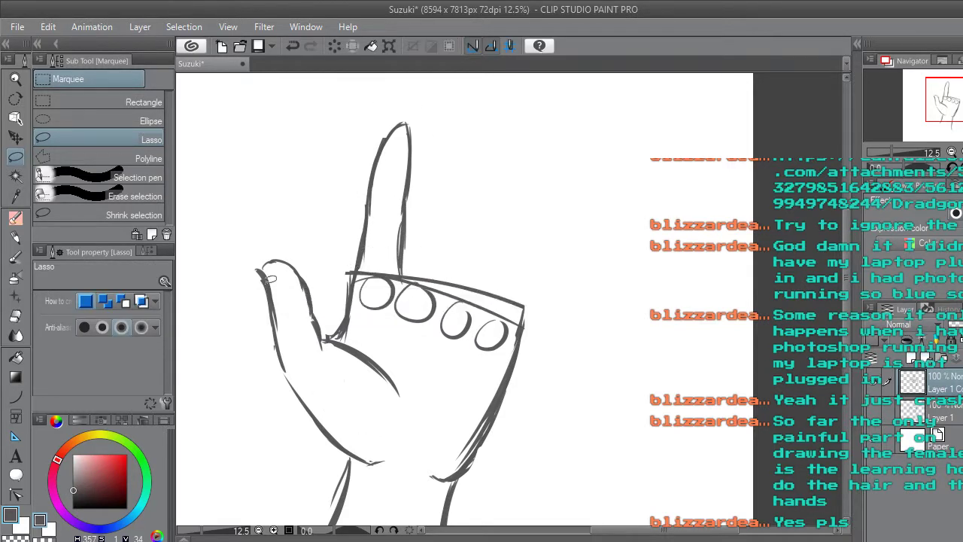
click(16, 217)
drag(408, 267, 429, 207)
mouse_move(412, 246)
mouse_down()
mouse_move(446, 124)
mouse_move(473, 167)
mouse_move(456, 271)
mouse_move(445, 279)
mouse_move(480, 172)
mouse_move(513, 199)
mouse_move(483, 304)
mouse_up()
mouse_move(489, 308)
mouse_down()
mouse_move(528, 192)
mouse_move(568, 194)
mouse_move(549, 334)
mouse_up()
key(ctrl+z)
key(ctrl+z)
key(ctrl+z)
key(ctrl+z)
key(ctrl+z)
key(ctrl+z)
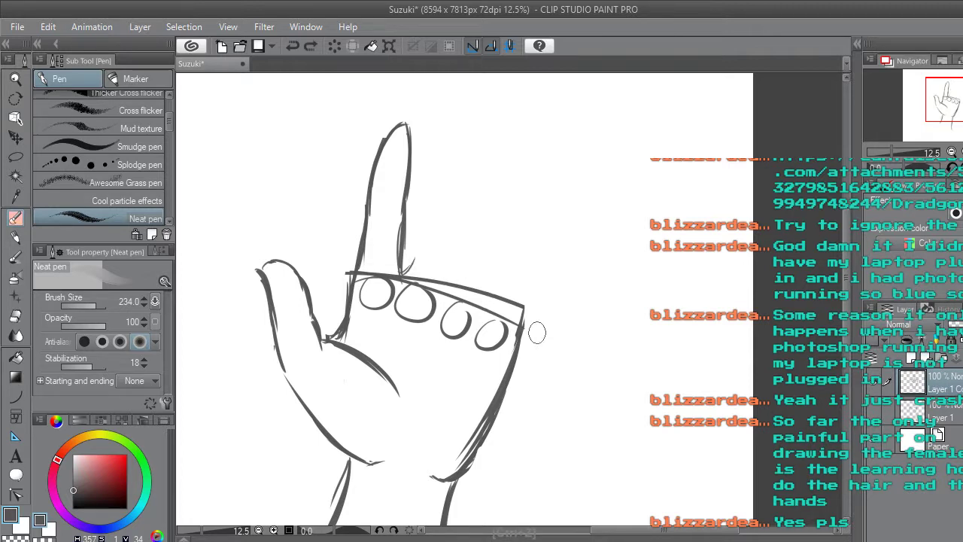
Draw the middle finger beside the index finger with the Neat pen, ending both sides at the knuckle line.
mouse_move(403, 271)
mouse_down()
mouse_move(428, 210)
mouse_move(422, 219)
mouse_move(450, 139)
mouse_up()
mouse_move(431, 172)
mouse_down()
mouse_move(456, 124)
mouse_move(463, 164)
mouse_up()
mouse_move(461, 128)
mouse_down()
mouse_move(467, 179)
mouse_move(468, 140)
mouse_move(456, 213)
mouse_up()
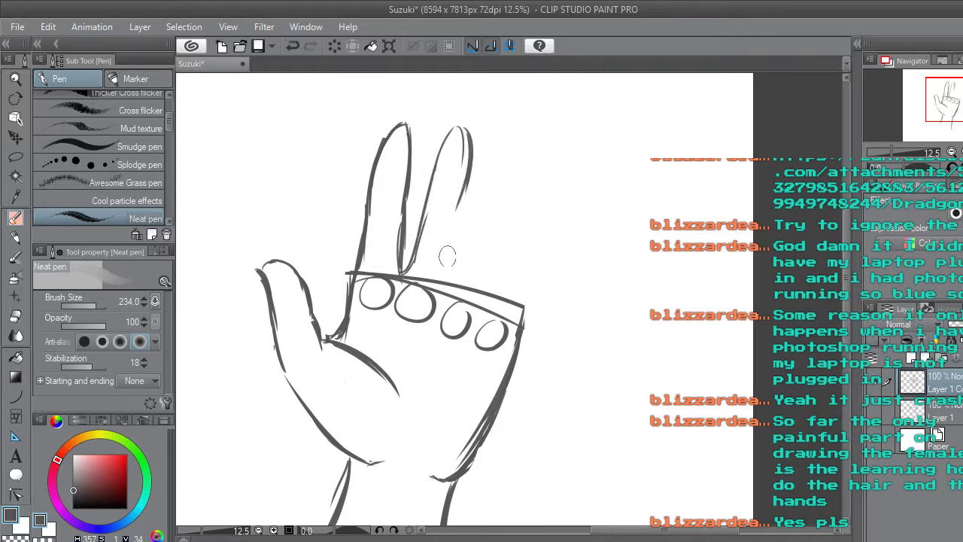
drag(450, 280, 469, 178)
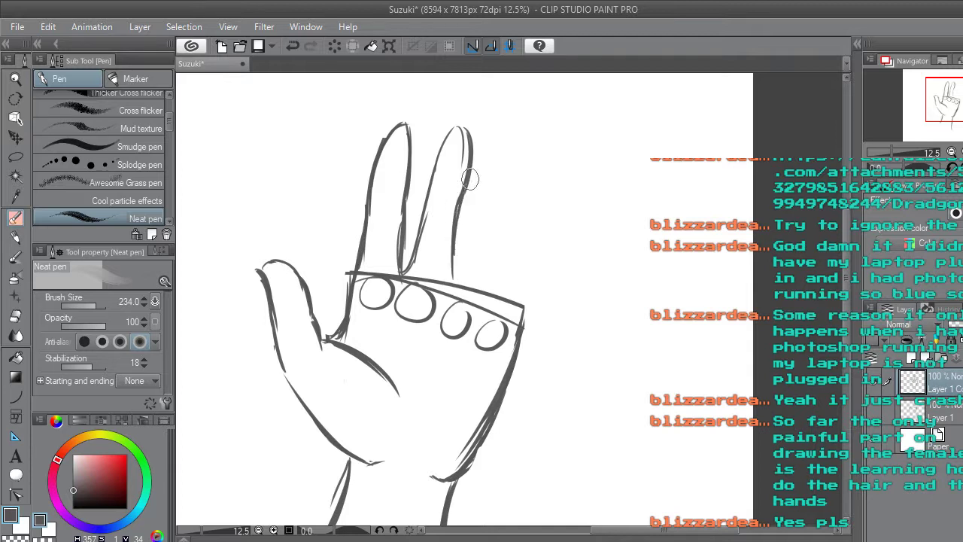
Lasso the index finger, rotate it slightly counterclockwise away from the middle finger, and deselect it.
key(m)
mouse_move(348, 264)
mouse_down()
mouse_move(376, 109)
mouse_move(422, 179)
mouse_up()
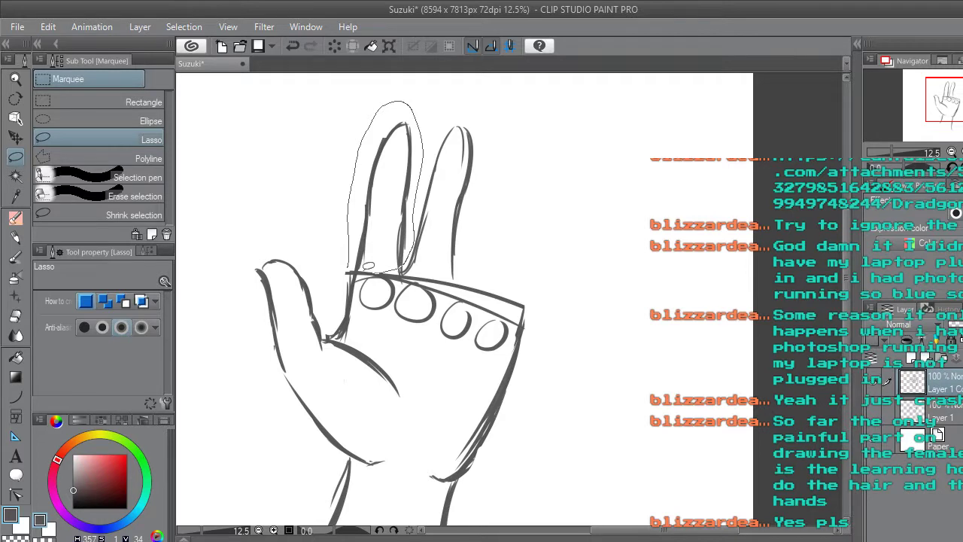
drag(413, 259, 409, 264)
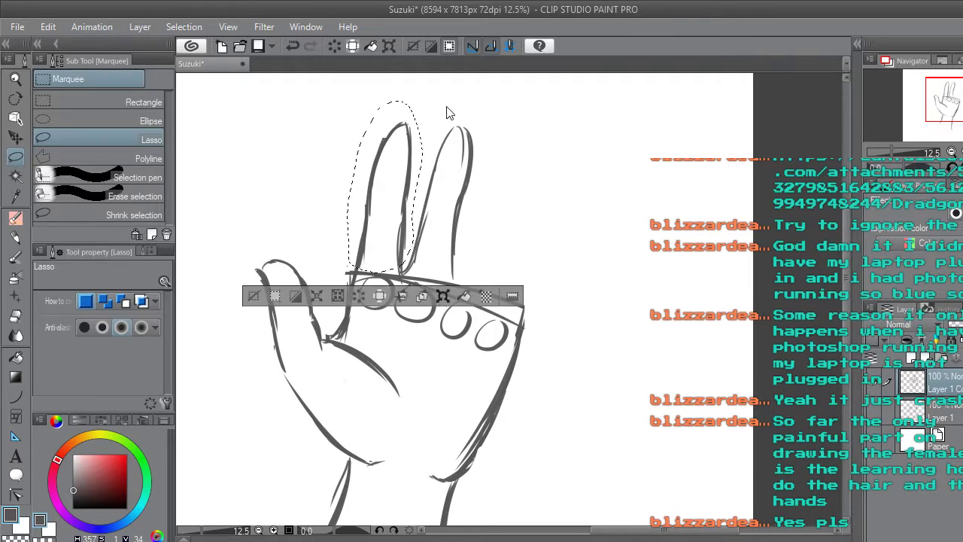
key(ctrl+t)
drag(437, 94, 431, 90)
drag(411, 195, 404, 199)
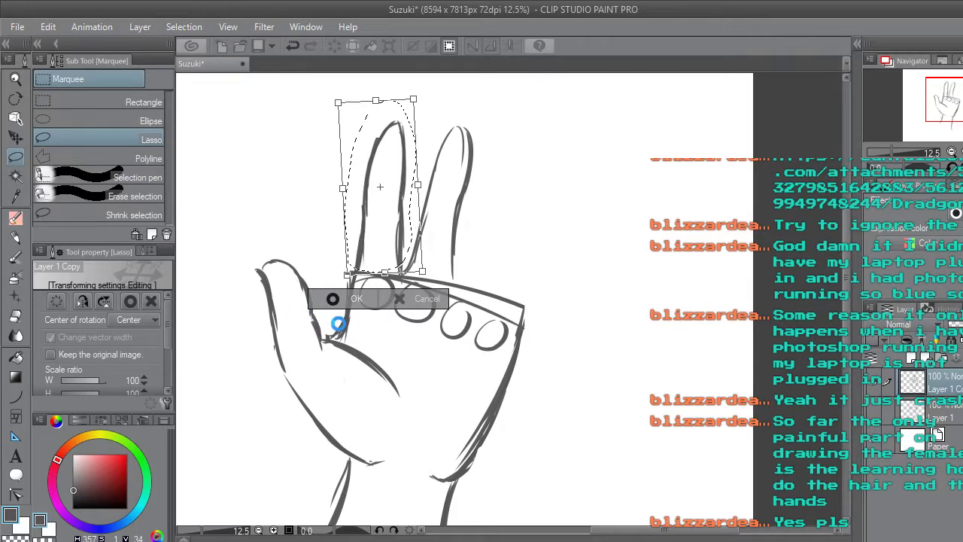
click(253, 298)
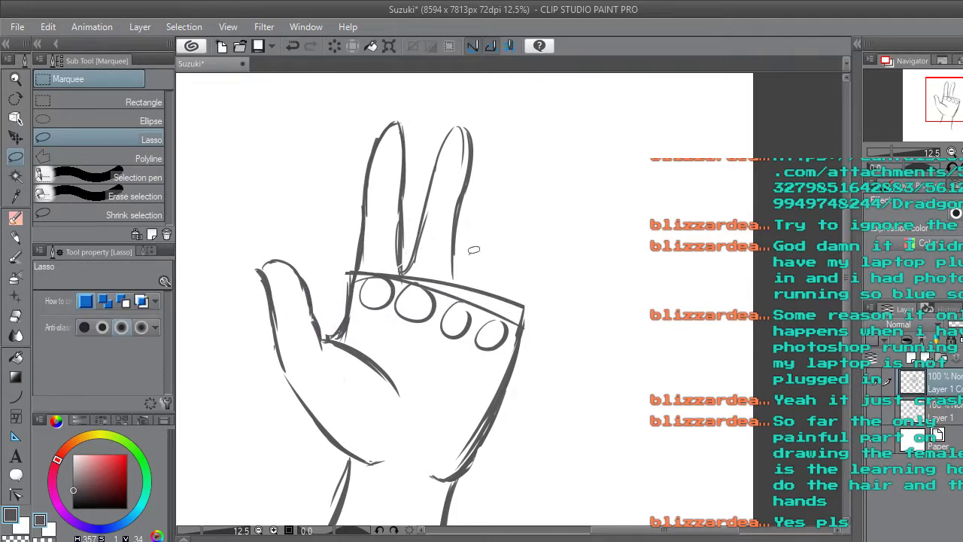
Draw the ring finger beside the middle finger with the Neat pen and thicken the middle finger's outer line.
click(24, 216)
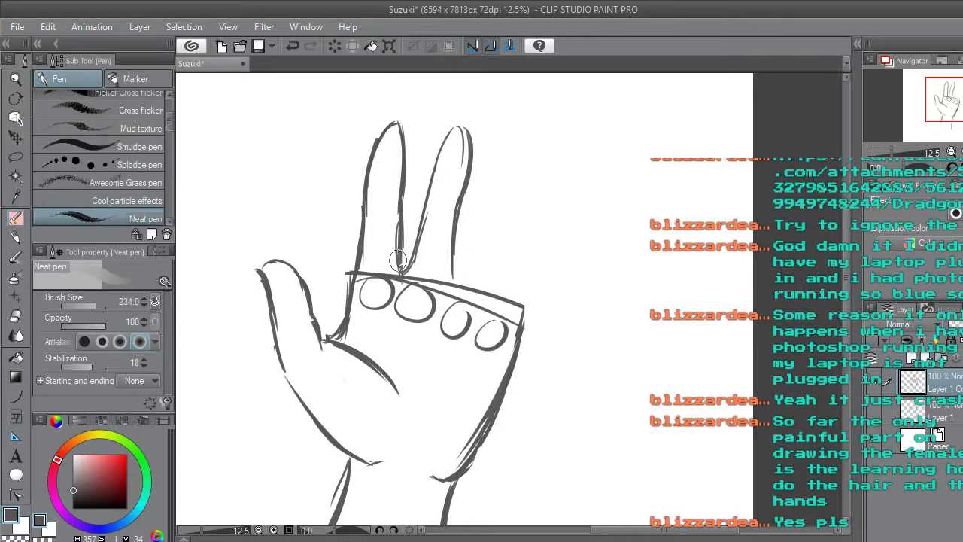
mouse_move(452, 275)
mouse_down()
mouse_move(459, 279)
mouse_move(511, 159)
mouse_move(497, 197)
mouse_up()
key(ctrl+z)
mouse_move(516, 146)
mouse_down()
mouse_move(522, 200)
mouse_move(503, 168)
mouse_move(516, 146)
mouse_up()
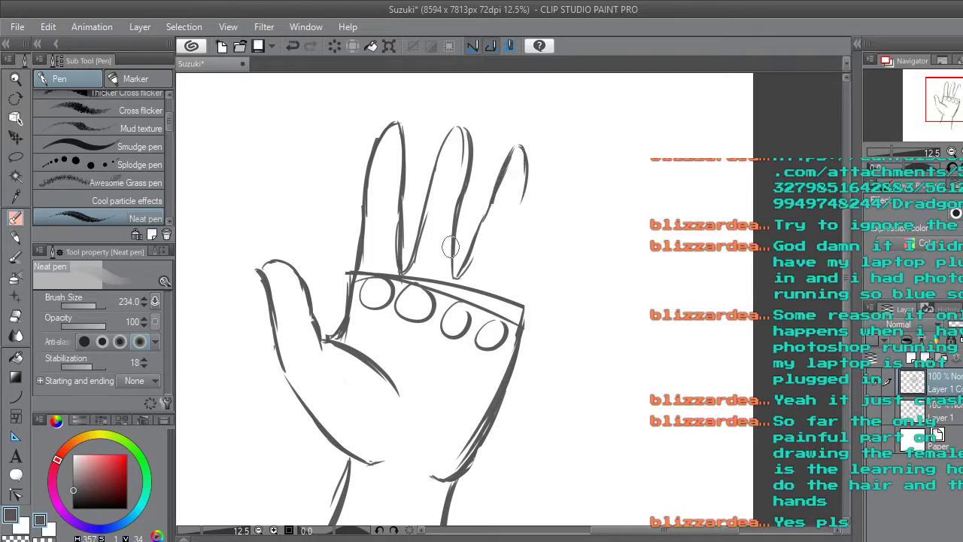
mouse_move(457, 209)
mouse_down()
mouse_move(463, 137)
mouse_move(470, 216)
mouse_move(455, 278)
mouse_move(460, 262)
mouse_up()
key(ctrl+z)
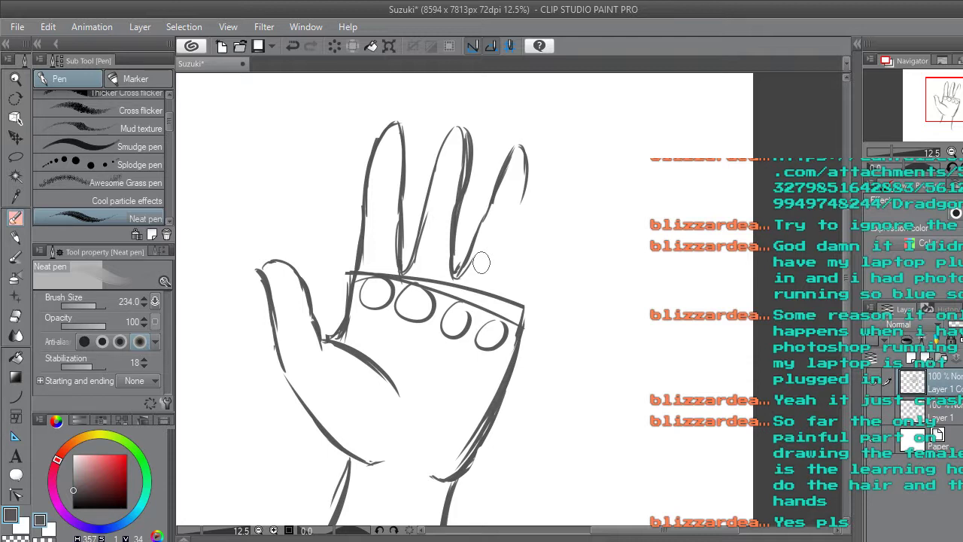
mouse_move(451, 235)
mouse_down()
mouse_move(451, 265)
mouse_move(452, 229)
mouse_up()
drag(522, 187, 508, 261)
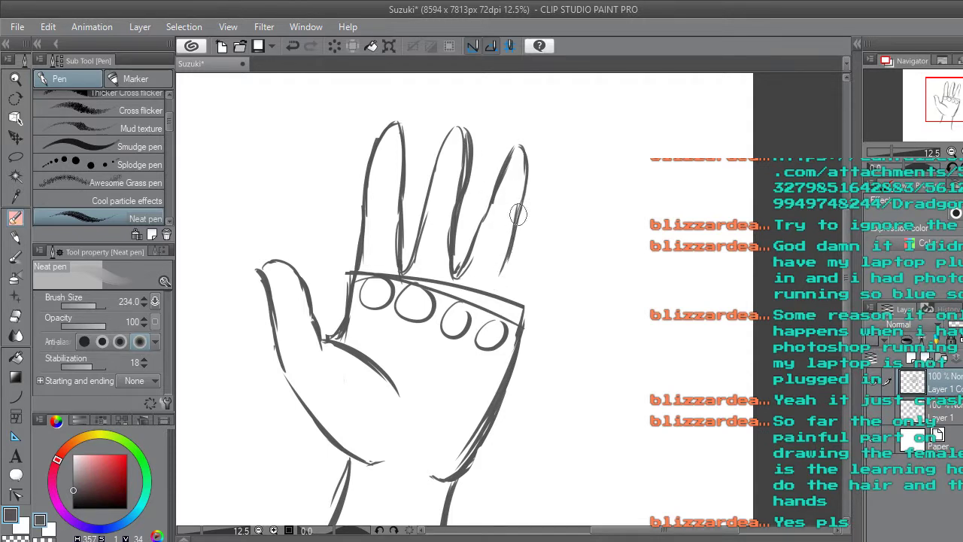
Draw the little finger down to the palm's outer corner and darken the palm's outer edge.
mouse_move(517, 224)
mouse_down()
mouse_move(499, 282)
mouse_move(525, 257)
mouse_move(500, 277)
mouse_move(495, 297)
mouse_move(566, 196)
mouse_move(551, 270)
mouse_move(558, 243)
mouse_move(513, 362)
mouse_move(525, 315)
mouse_move(521, 349)
mouse_move(529, 315)
mouse_move(509, 371)
mouse_move(498, 368)
mouse_move(531, 328)
mouse_up()
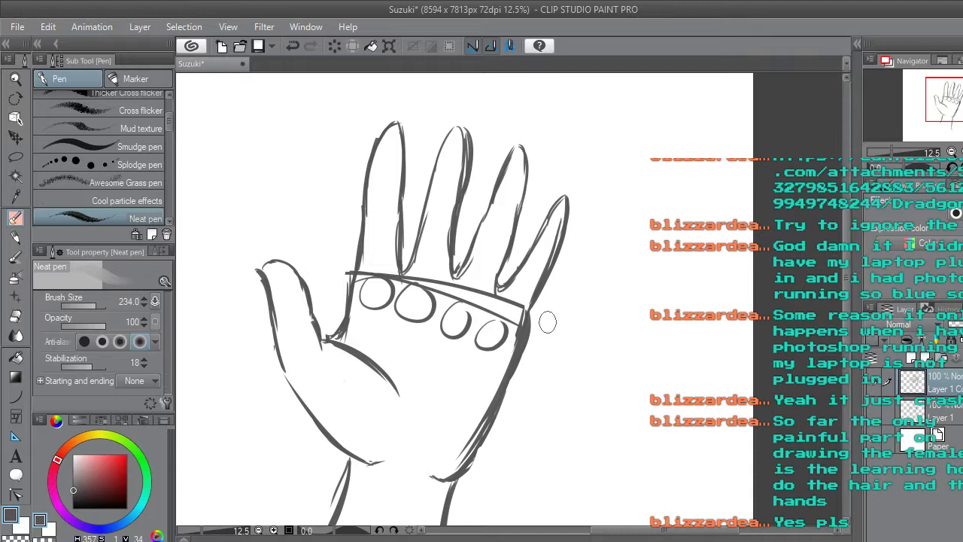
mouse_move(547, 322)
mouse_down()
mouse_move(506, 328)
mouse_move(525, 320)
mouse_move(463, 437)
mouse_move(496, 411)
mouse_move(488, 427)
mouse_up()
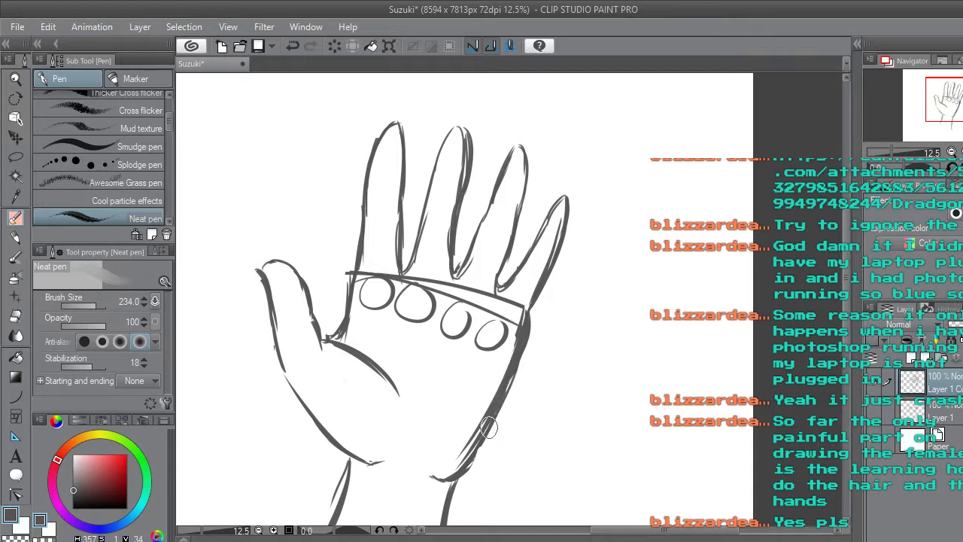
Erase the knuckle ovals and the guide lines across the top of the palm with the Rough eraser.
click(16, 317)
mouse_move(372, 295)
mouse_down()
mouse_move(370, 259)
mouse_move(357, 296)
mouse_move(378, 300)
mouse_move(383, 266)
mouse_move(393, 303)
mouse_move(395, 288)
mouse_move(408, 298)
mouse_move(397, 330)
mouse_move(414, 270)
mouse_move(413, 322)
mouse_move(433, 283)
mouse_up()
drag(432, 323, 474, 279)
mouse_move(443, 342)
mouse_down()
mouse_move(499, 323)
mouse_move(507, 332)
mouse_up()
scroll(506, 333, down, 5)
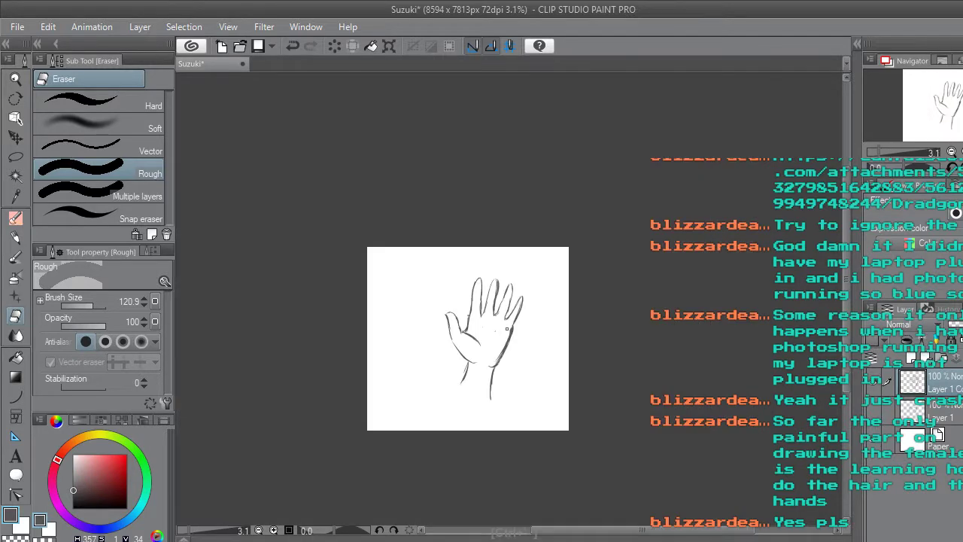
scroll(484, 330, up, 5)
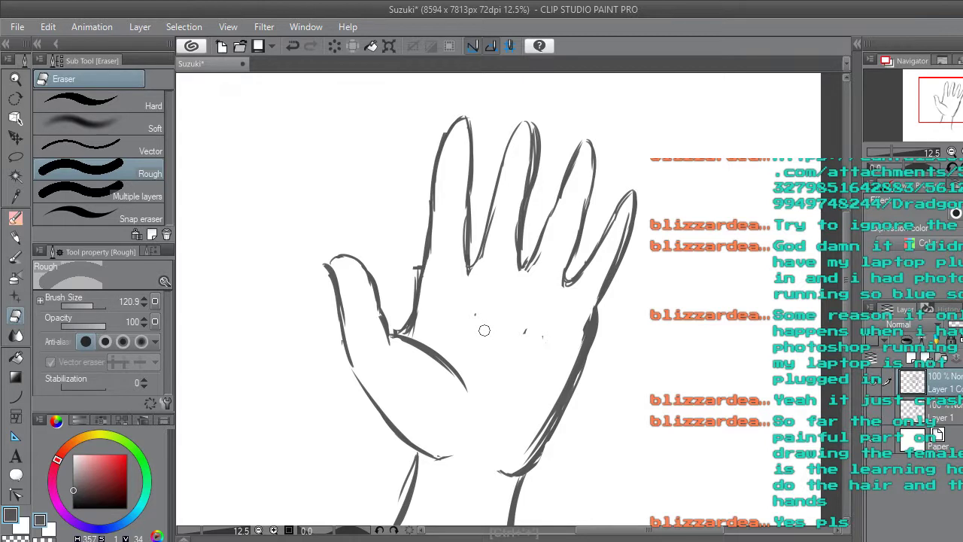
Lasso the middle, ring and little fingers, shift them slightly down, rotate them slightly clockwise, and deselect them.
key(k)
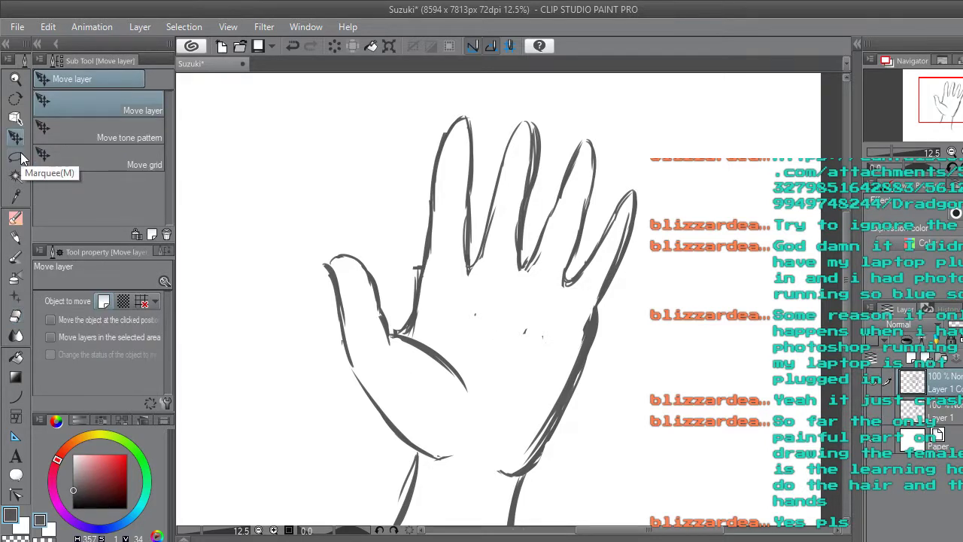
click(15, 156)
mouse_move(474, 292)
mouse_down()
mouse_move(522, 98)
mouse_move(683, 226)
mouse_move(596, 305)
mouse_move(472, 280)
mouse_move(474, 290)
mouse_up()
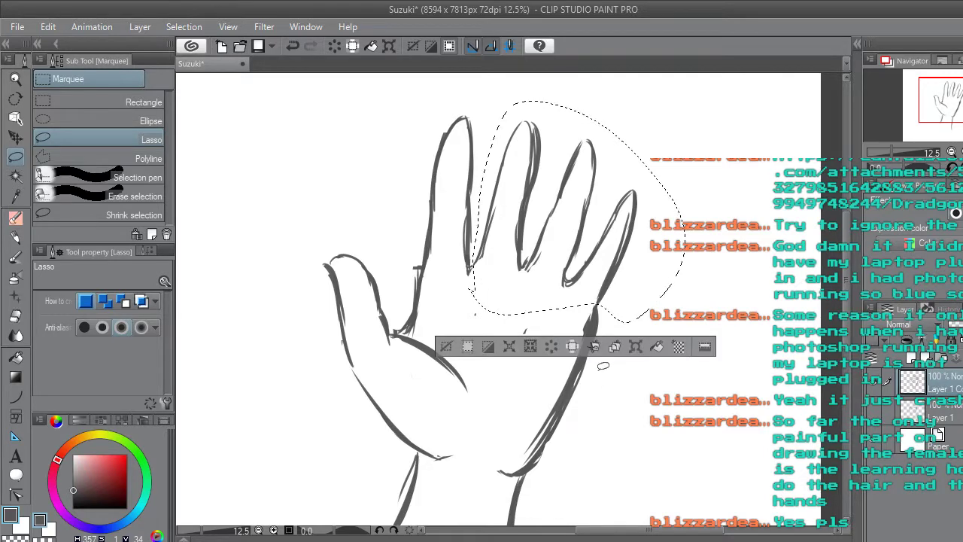
key(ctrl+t)
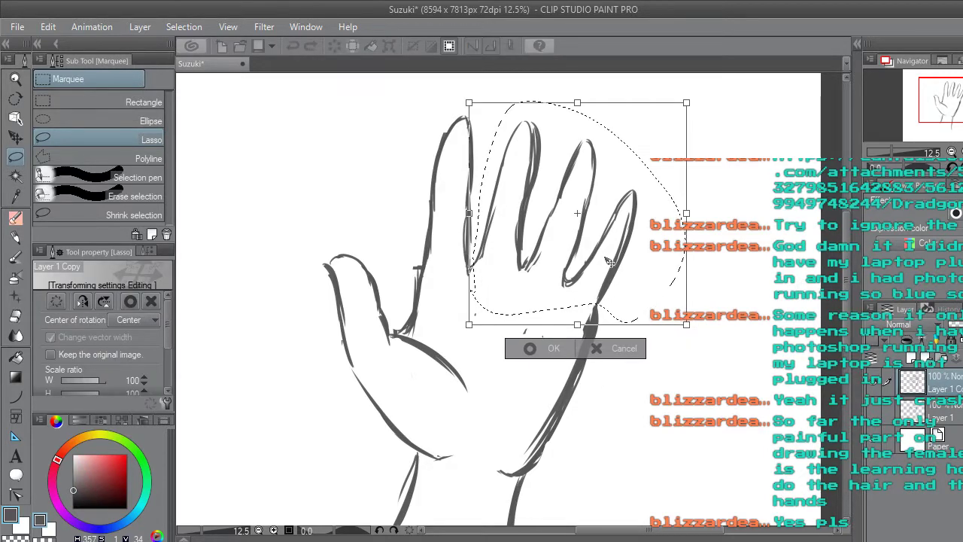
drag(609, 259, 610, 258)
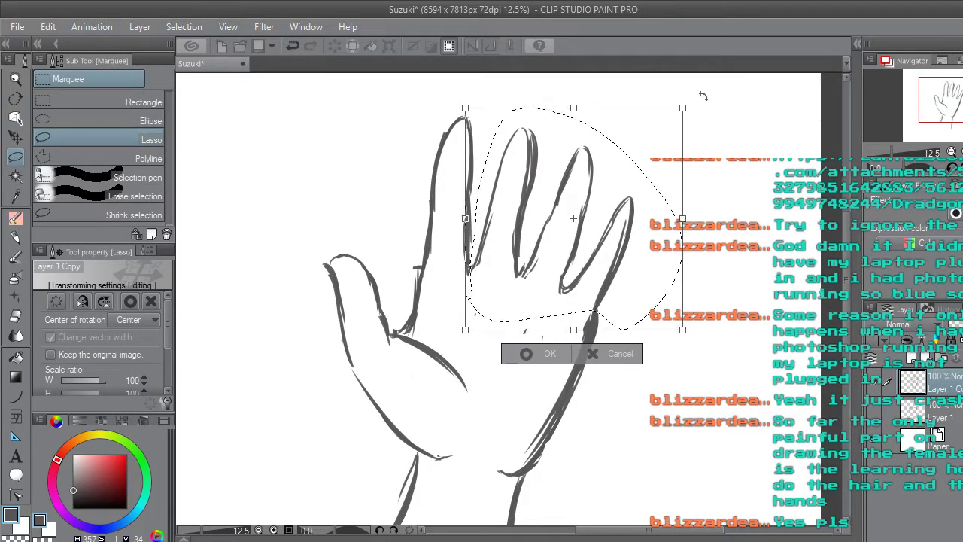
drag(705, 97, 704, 104)
drag(615, 264, 614, 268)
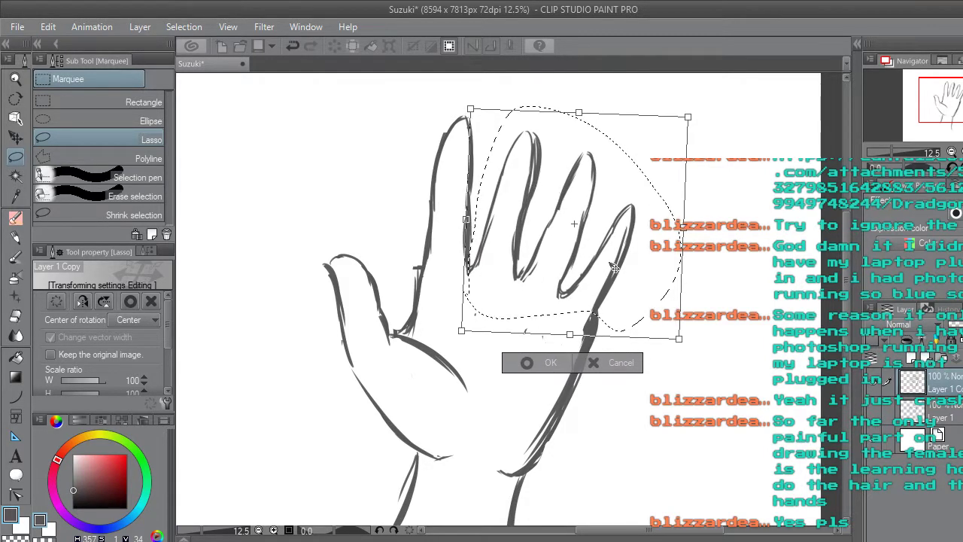
click(529, 365)
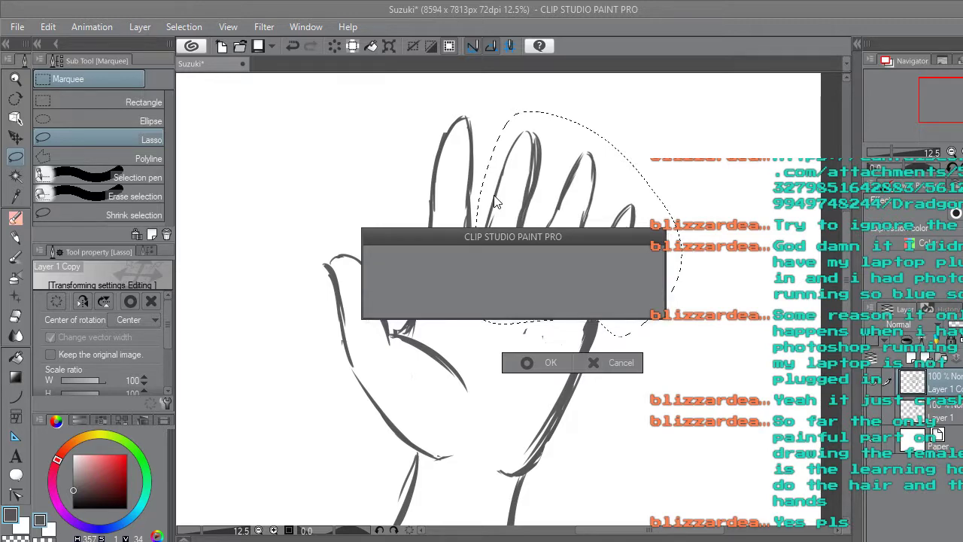
click(440, 358)
Lasso the index finger, nudge it slightly down toward the palm with a transform, and deselect it.
mouse_move(468, 269)
mouse_down()
mouse_move(414, 226)
mouse_move(440, 108)
mouse_move(484, 118)
mouse_move(481, 233)
mouse_up()
drag(490, 269, 490, 271)
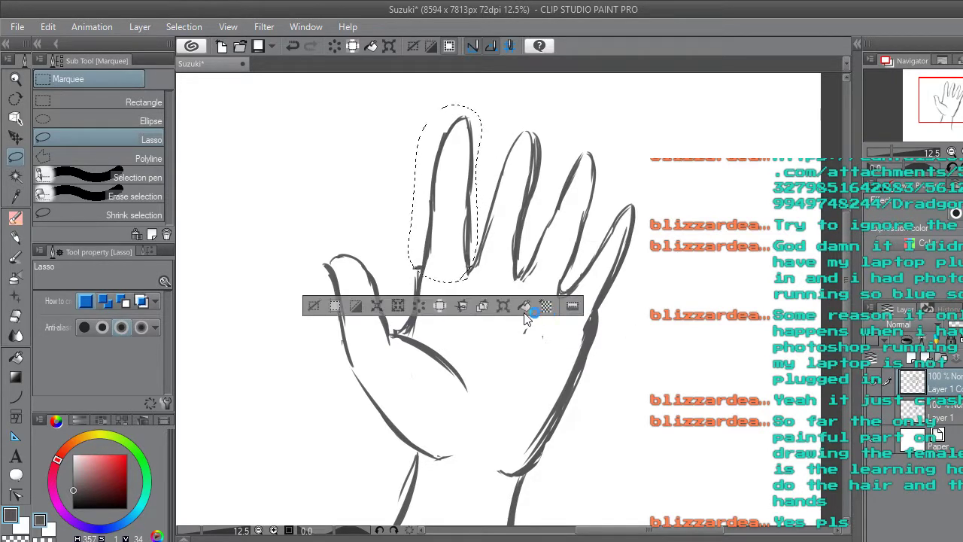
click(506, 304)
drag(468, 217, 468, 224)
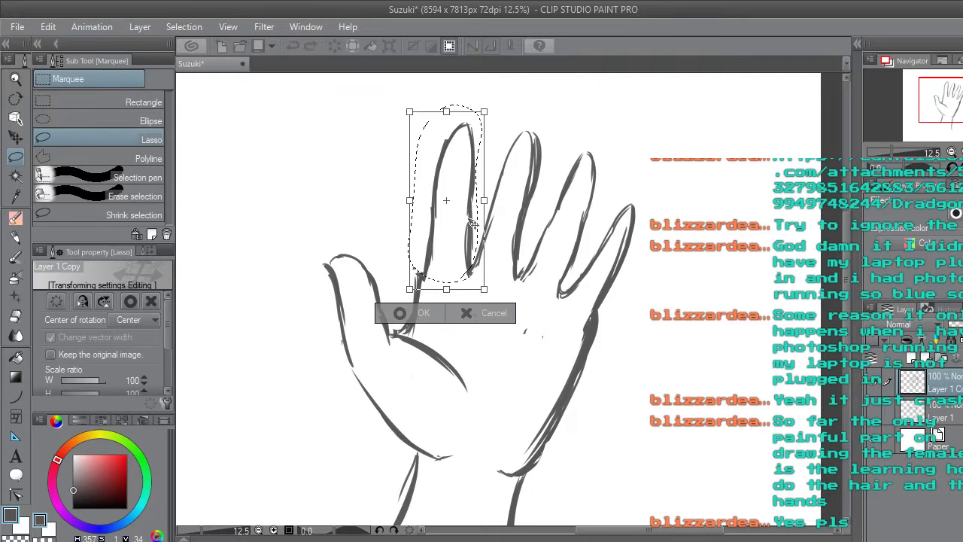
click(398, 314)
click(322, 308)
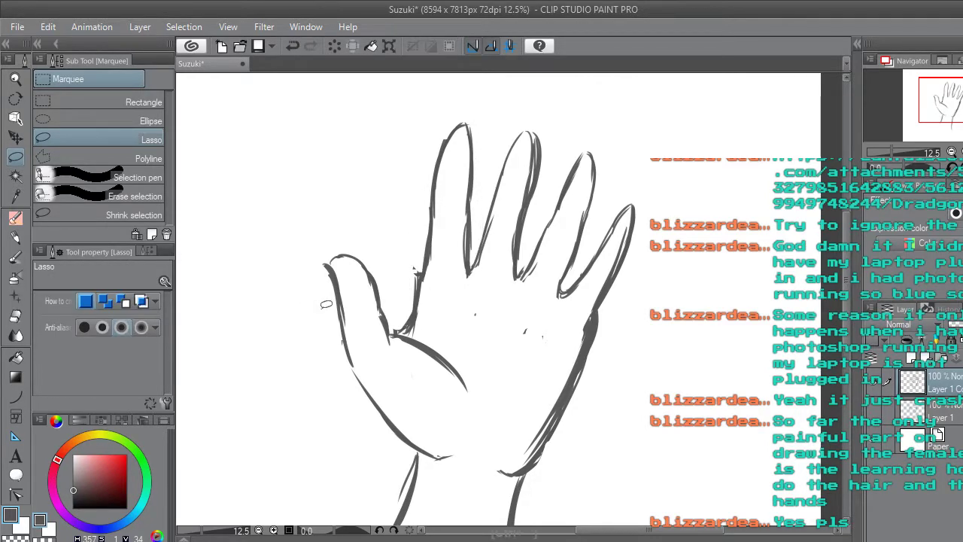
Sketch curved crease lines across the palm and touch up the index finger's base with the Neat pen.
key(ctrl+minus)
key(ctrl+plus)
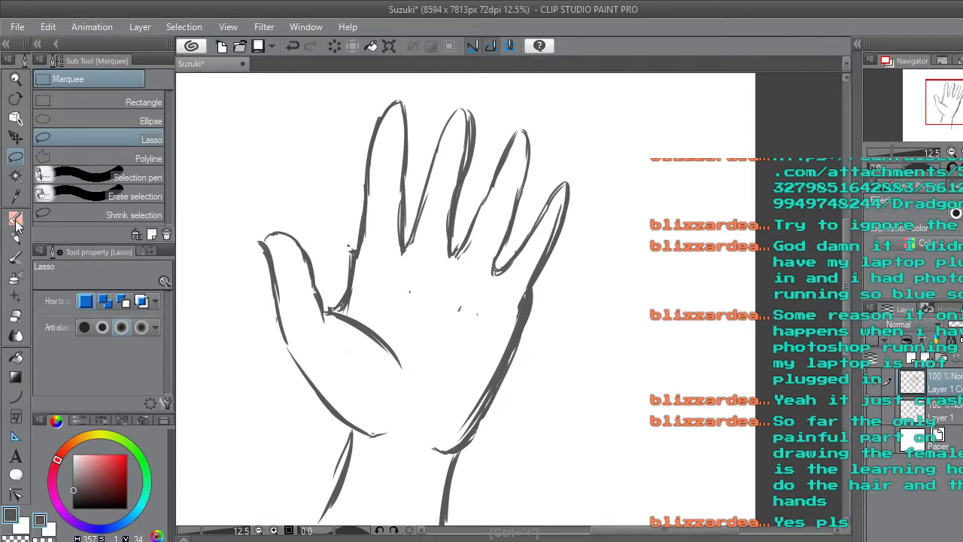
key(p)
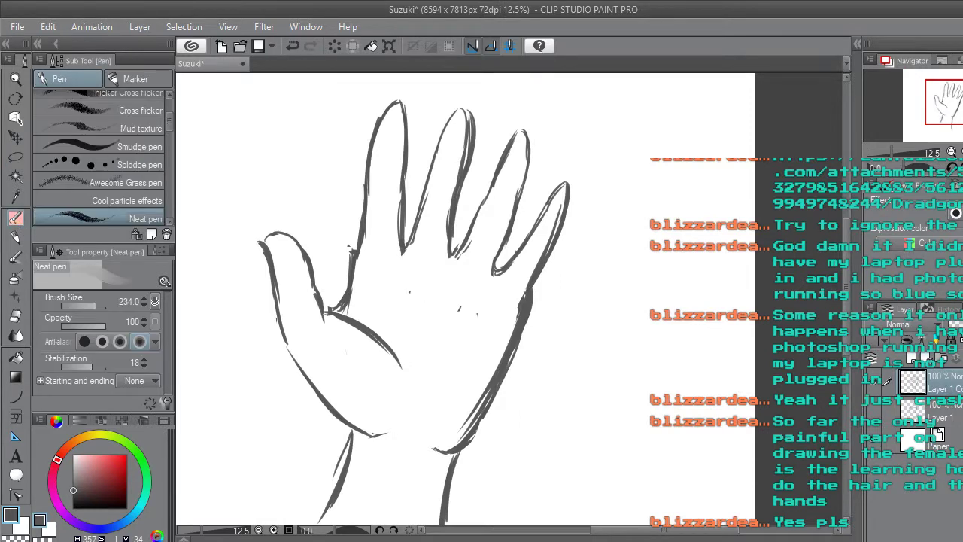
mouse_move(369, 287)
mouse_down()
mouse_move(446, 289)
mouse_move(487, 306)
mouse_up()
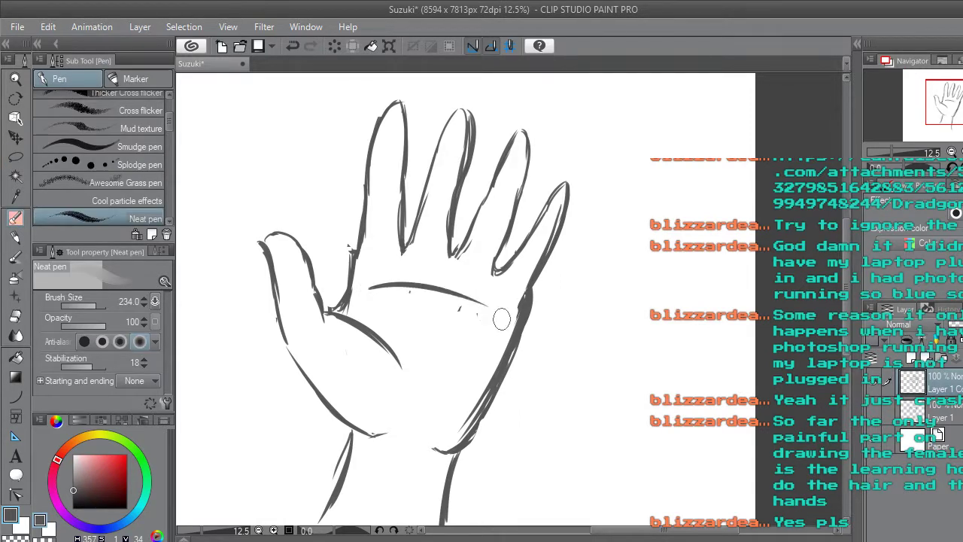
drag(427, 375, 472, 319)
drag(350, 279, 341, 303)
Undo the palm creases back to the index finger's lasso selection and transform the finger slightly down again.
key(ctrl+z)
key(ctrl+z)
key(ctrl+z)
key(ctrl+z)
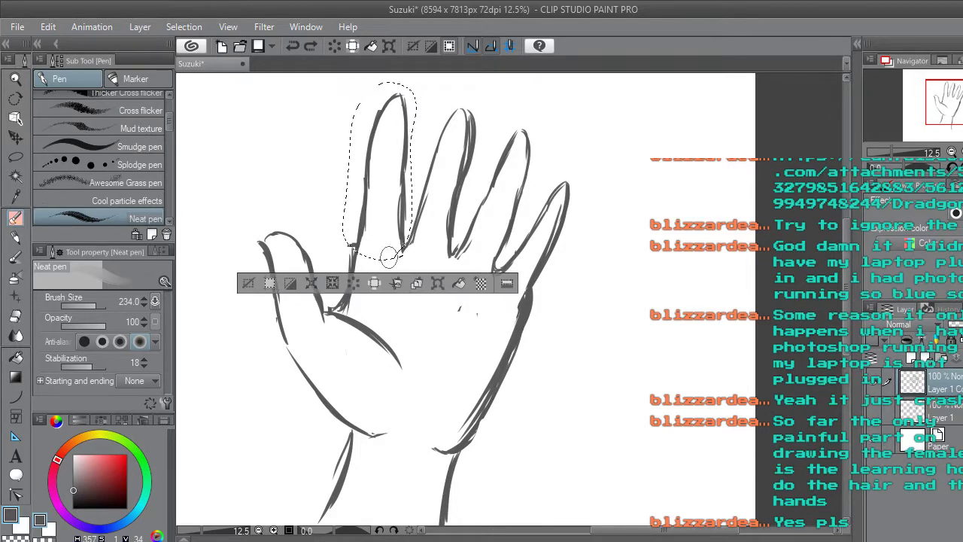
click(437, 281)
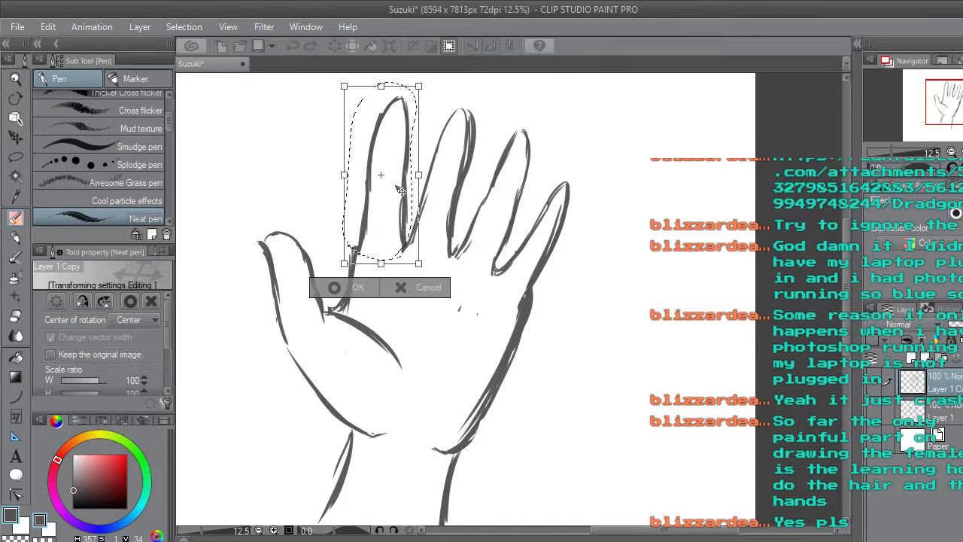
click(350, 288)
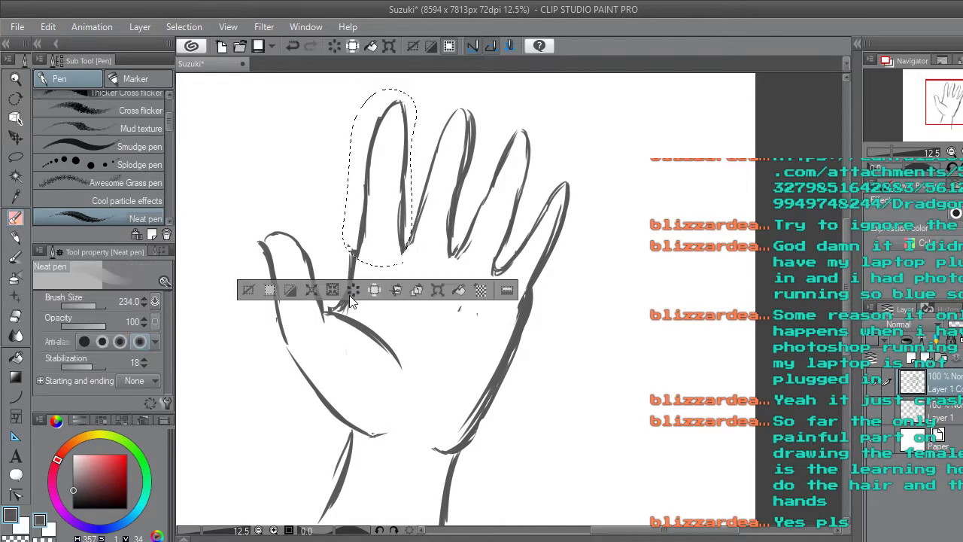
Deselect the index finger and erase the middle, ring and little fingers with the Rough eraser.
click(249, 291)
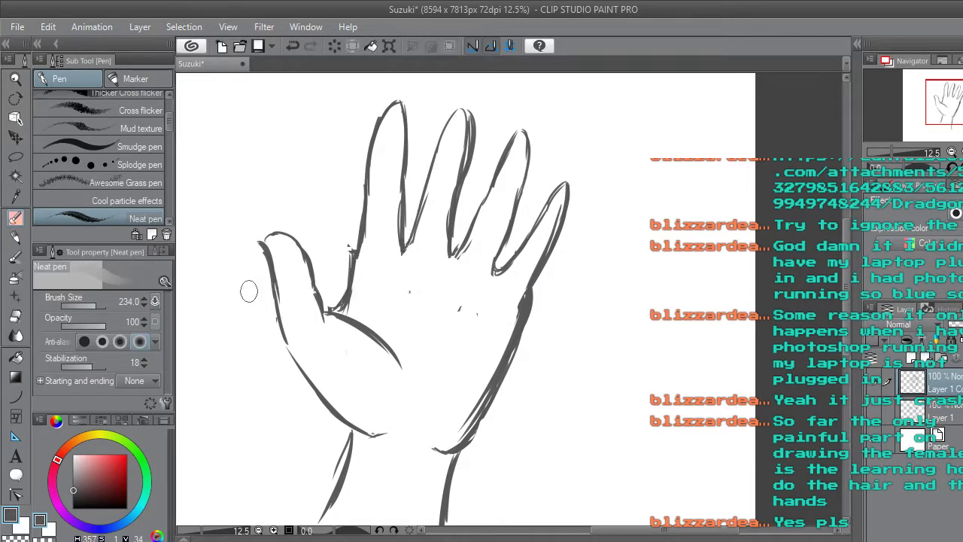
click(16, 316)
mouse_move(413, 223)
mouse_down()
mouse_move(459, 117)
mouse_move(441, 243)
mouse_move(464, 186)
mouse_move(471, 224)
mouse_move(533, 114)
mouse_move(552, 140)
mouse_move(551, 202)
mouse_move(576, 193)
mouse_move(514, 281)
mouse_move(551, 259)
mouse_up()
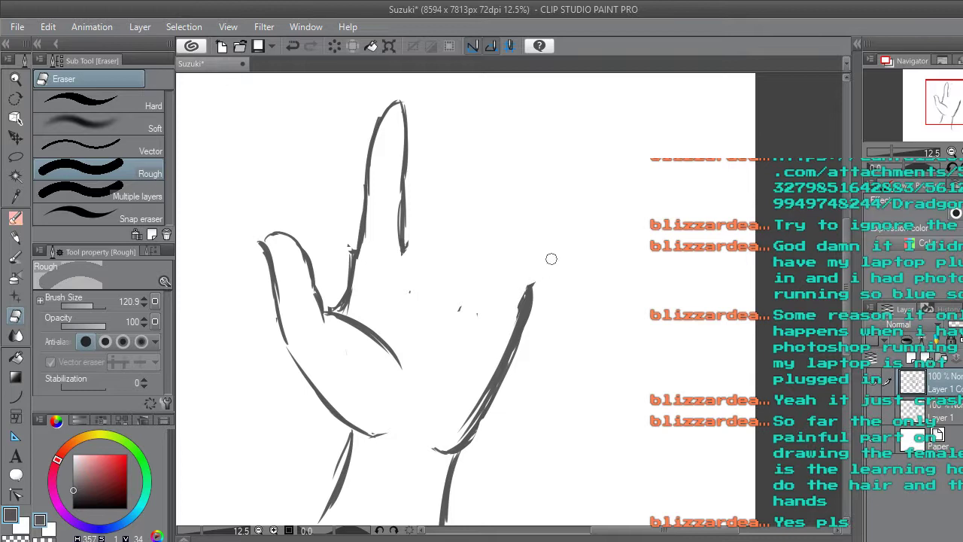
Sketch the curved knuckle line of three folded fingers between the index finger and the palm's outer edge with the Neat pen.
click(16, 218)
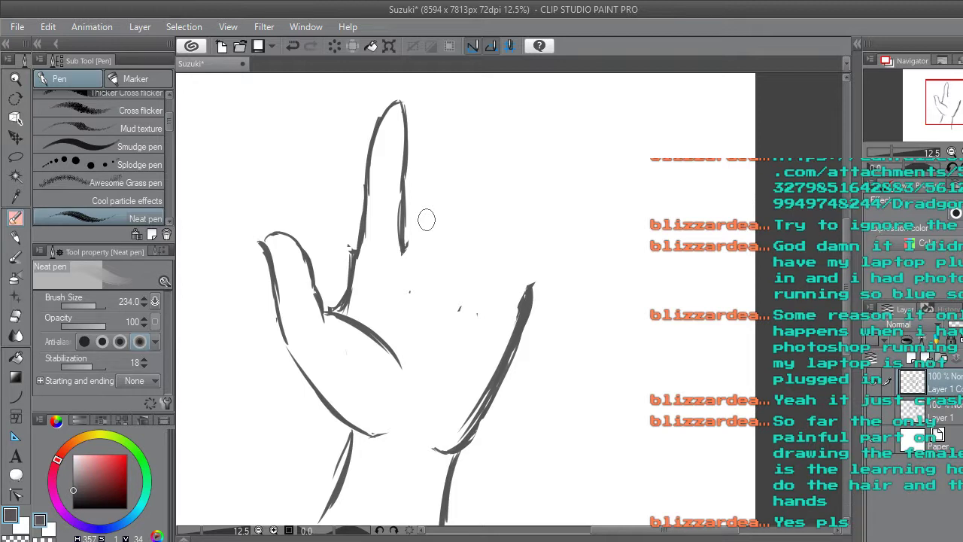
mouse_move(414, 224)
mouse_down()
mouse_move(483, 241)
mouse_move(452, 262)
mouse_move(415, 227)
mouse_move(497, 256)
mouse_move(486, 301)
mouse_up()
drag(499, 268, 532, 284)
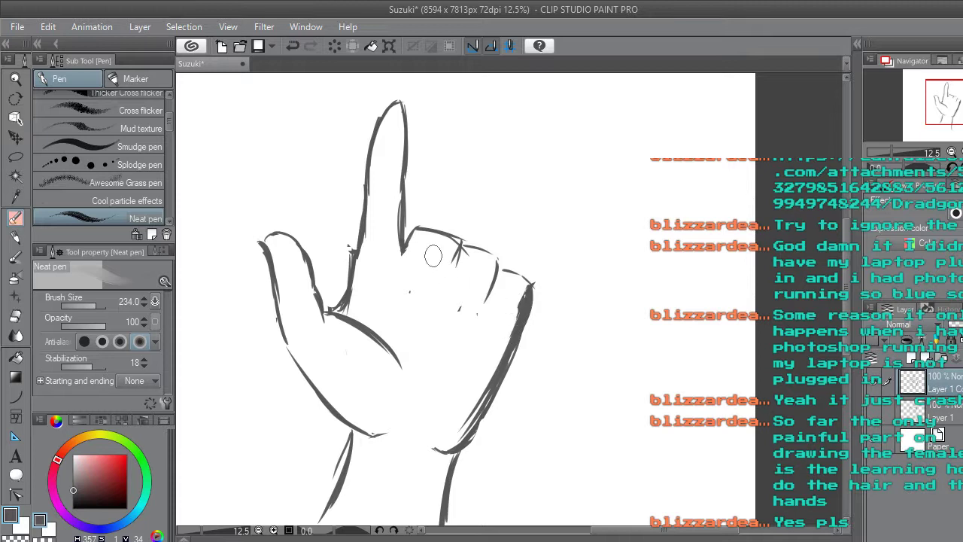
Outline the middle finger folded down over the palm, strengthening its sides and rounding its tip.
drag(415, 232, 408, 293)
drag(416, 233, 416, 328)
drag(412, 284, 416, 321)
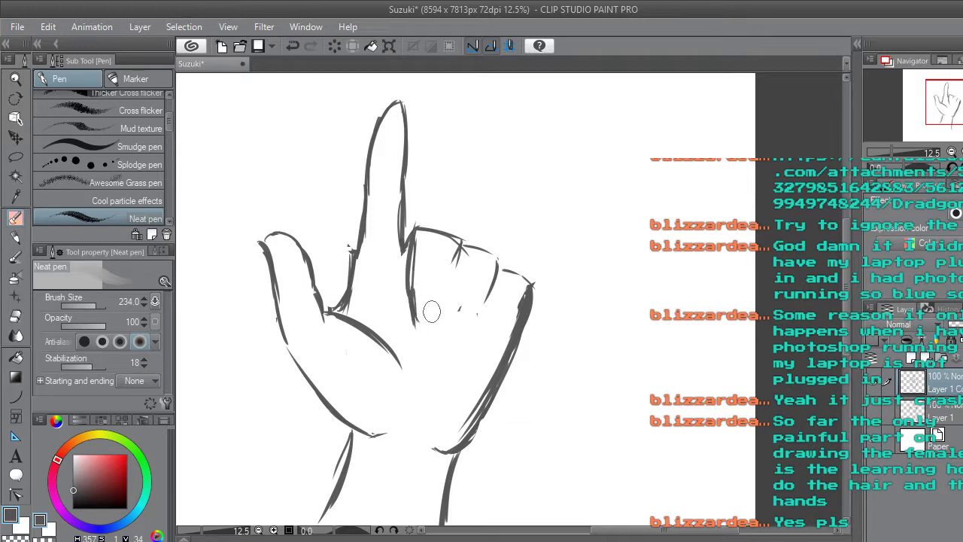
drag(413, 311, 417, 342)
mouse_move(409, 295)
mouse_down()
mouse_move(417, 337)
mouse_move(439, 321)
mouse_up()
mouse_move(456, 249)
mouse_down()
mouse_move(443, 302)
mouse_move(421, 266)
mouse_move(413, 307)
mouse_move(417, 218)
mouse_move(425, 244)
mouse_move(416, 228)
mouse_move(455, 239)
mouse_move(445, 231)
mouse_move(453, 254)
mouse_up()
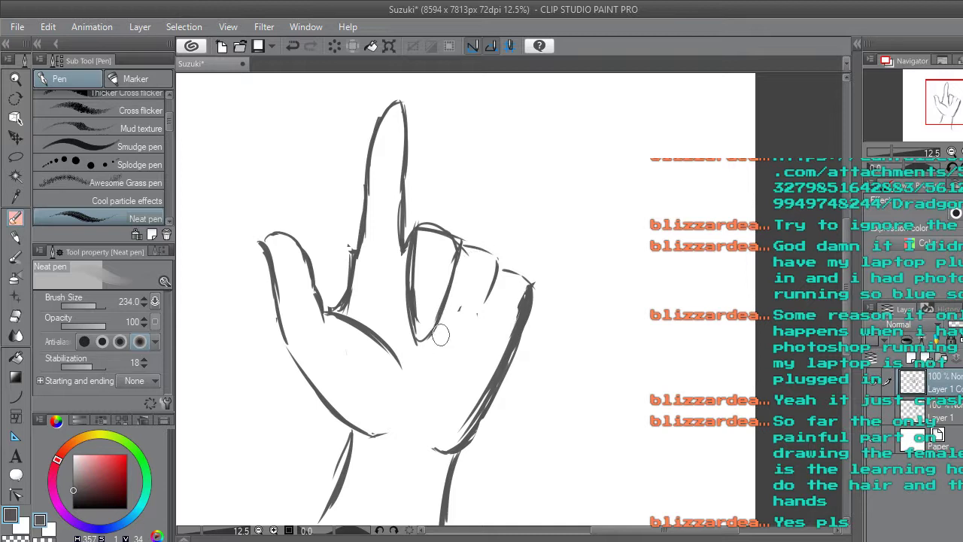
Sketch the folded ring and little fingers beside the middle finger, down to their rounded tips.
mouse_move(440, 340)
mouse_down()
mouse_move(465, 343)
mouse_move(457, 345)
mouse_move(494, 269)
mouse_move(496, 252)
mouse_move(476, 242)
mouse_move(495, 270)
mouse_up()
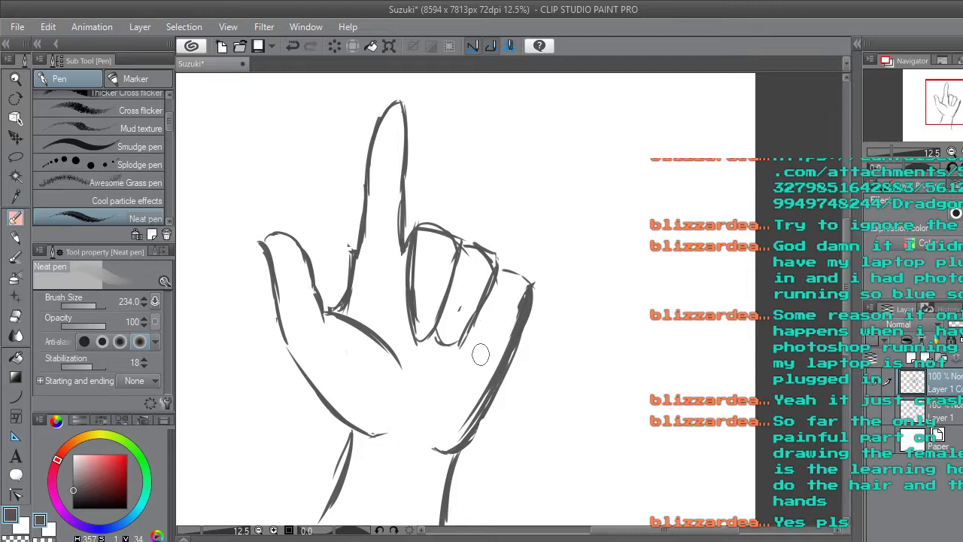
mouse_move(477, 337)
mouse_down()
mouse_move(486, 344)
mouse_move(519, 303)
mouse_up()
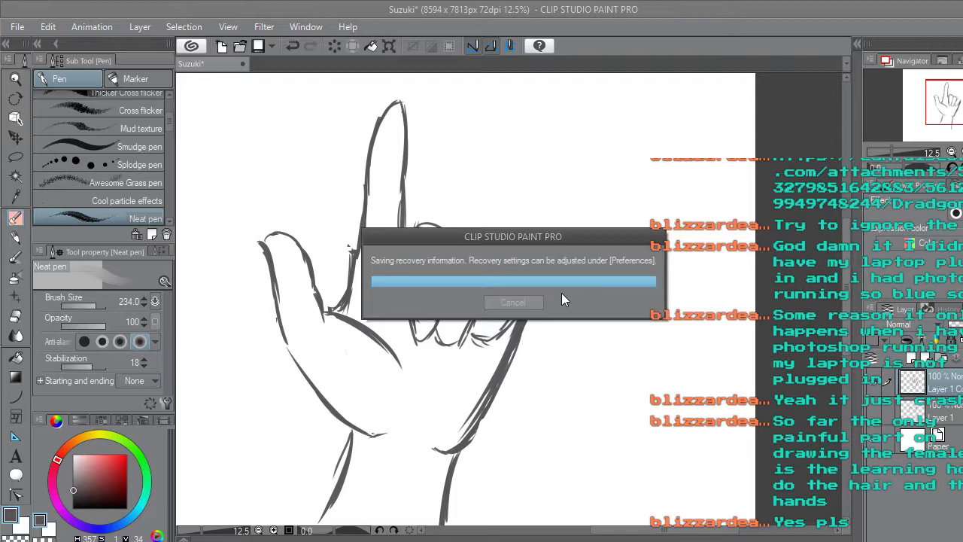
drag(506, 269, 532, 292)
scroll(540, 299, down, 2)
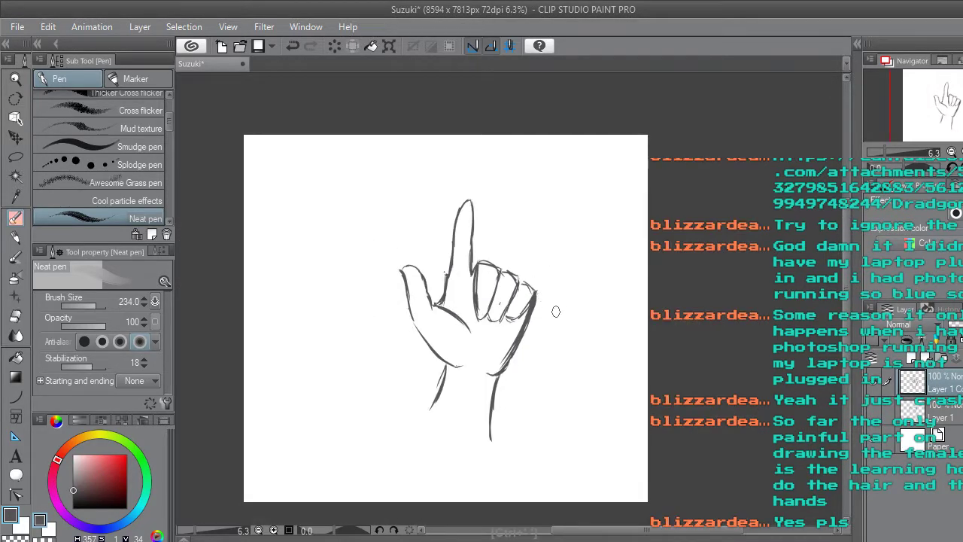
scroll(501, 302, up, 2)
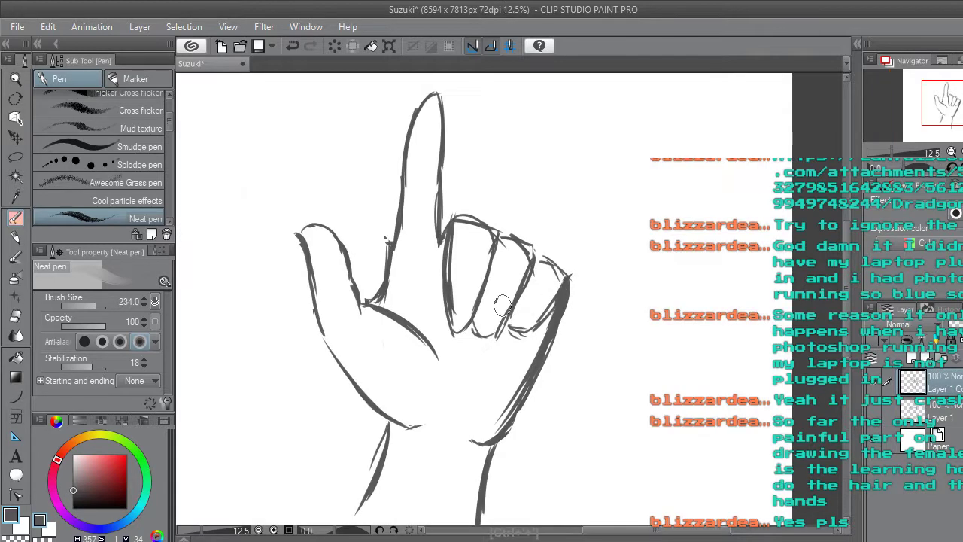
Undo the folded-finger strokes and the erasing, back to the open hand with the index finger selected.
key(ctrl+z)
key(ctrl+z)
key(ctrl+z)
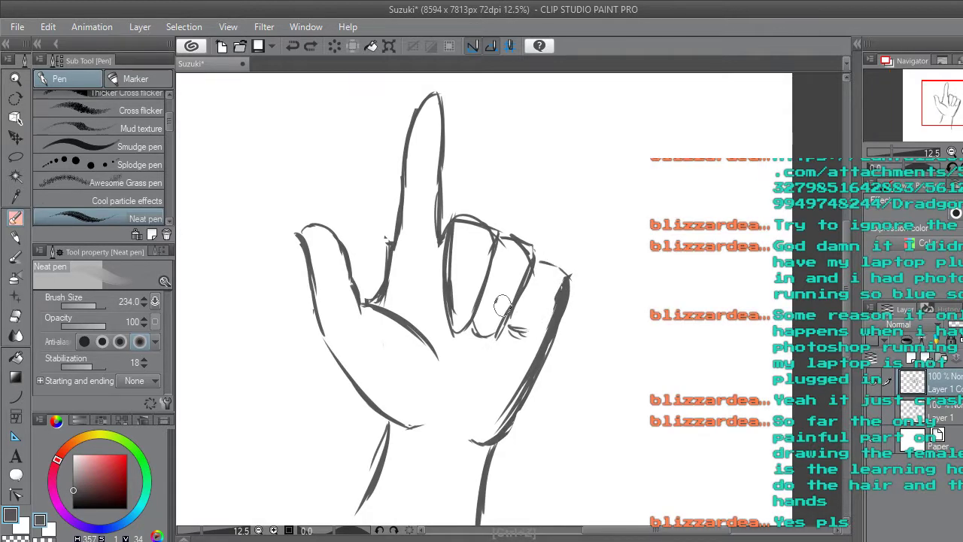
key(ctrl+z)
key(ctrl+z)
key(ctrl+z)
key(ctrl+z)
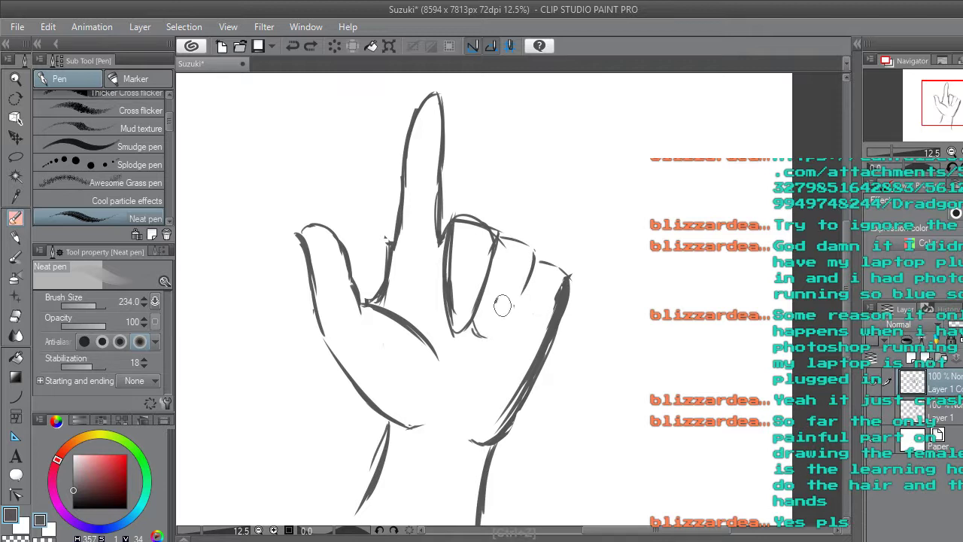
key(ctrl+z)
key(ctrl+z)
key(ctrl+z)
key(ctrl+z)
key(ctrl+z)
key(ctrl+z)
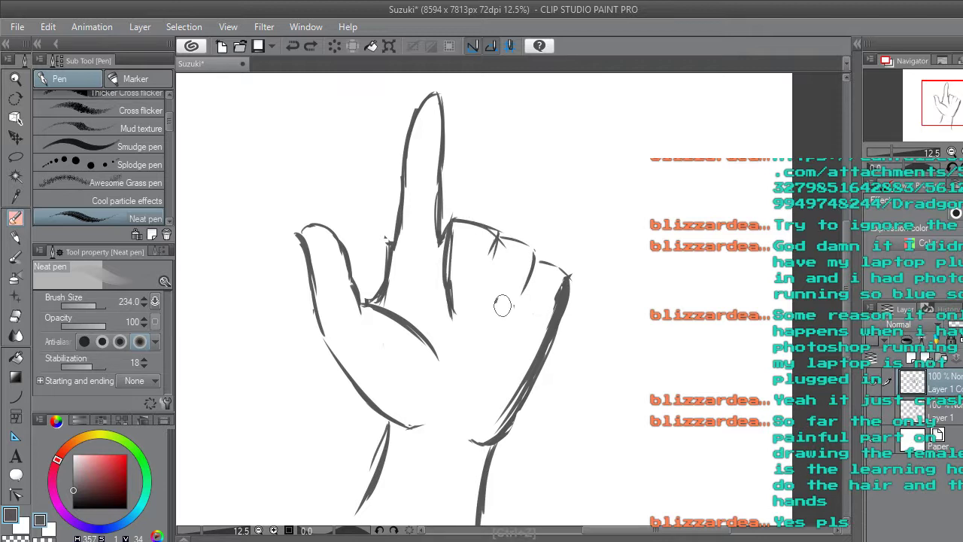
key(ctrl+z)
key(ctrl+z)
key(ctrl+z)
key(ctrl+z)
key(ctrl+z)
key(ctrl+z)
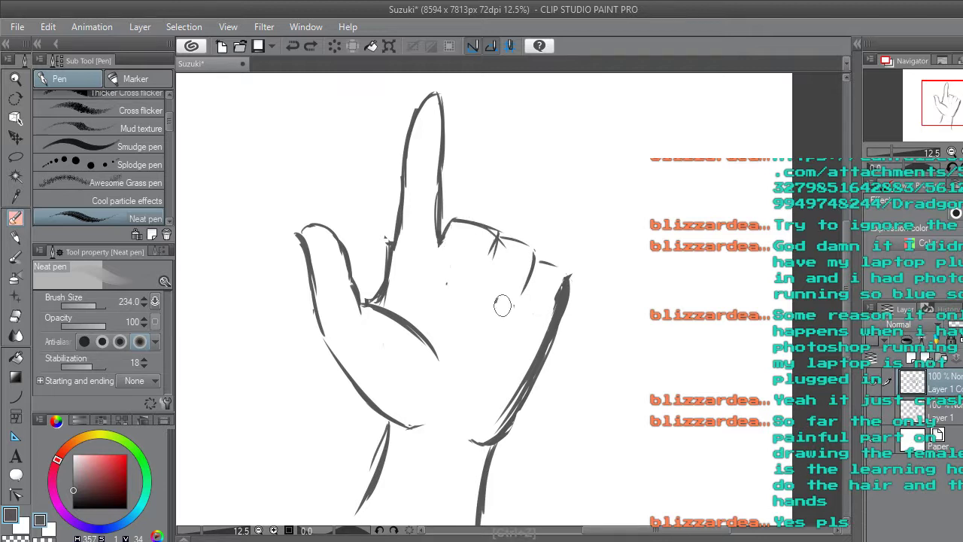
key(ctrl+y)
key(ctrl+y)
key(ctrl+y)
key(ctrl+y)
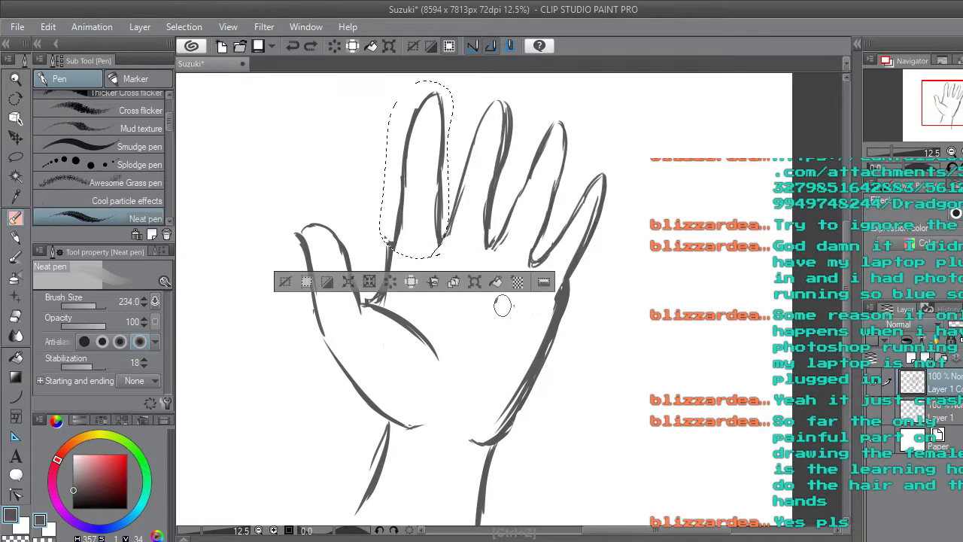
Deselect the index finger and erase the entire open hand sketch, including the wrist lines.
key(ctrl+d)
scroll(288, 274, down, 1)
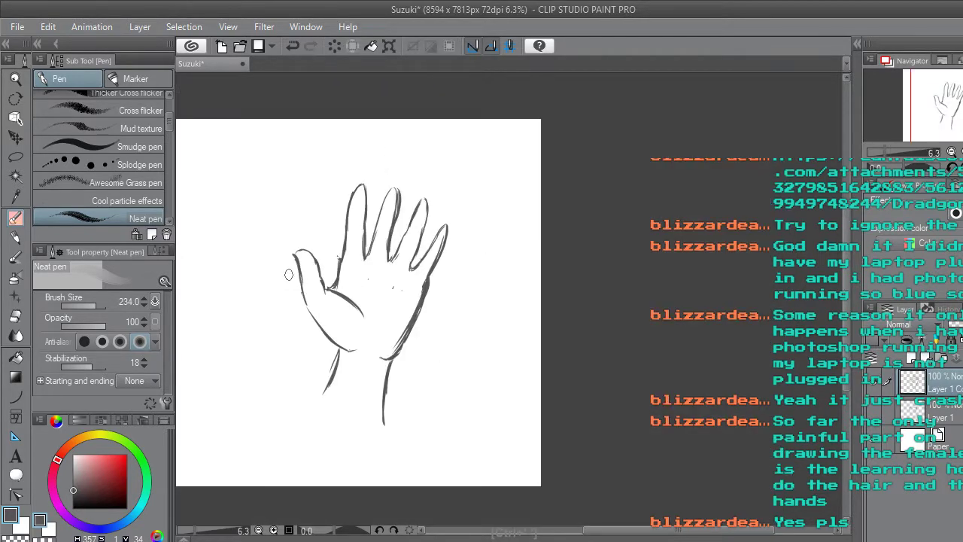
click(16, 158)
click(16, 318)
mouse_move(334, 386)
mouse_down()
mouse_move(333, 355)
mouse_move(343, 364)
mouse_move(311, 327)
mouse_move(303, 233)
mouse_move(324, 336)
mouse_move(303, 286)
mouse_move(353, 250)
mouse_move(358, 275)
mouse_move(339, 267)
mouse_move(398, 234)
mouse_move(427, 246)
mouse_move(411, 304)
mouse_up()
click(383, 416)
Block in a tilted fist with the Neat pen as a rough four-sided shape with a dividing line across it.
click(15, 218)
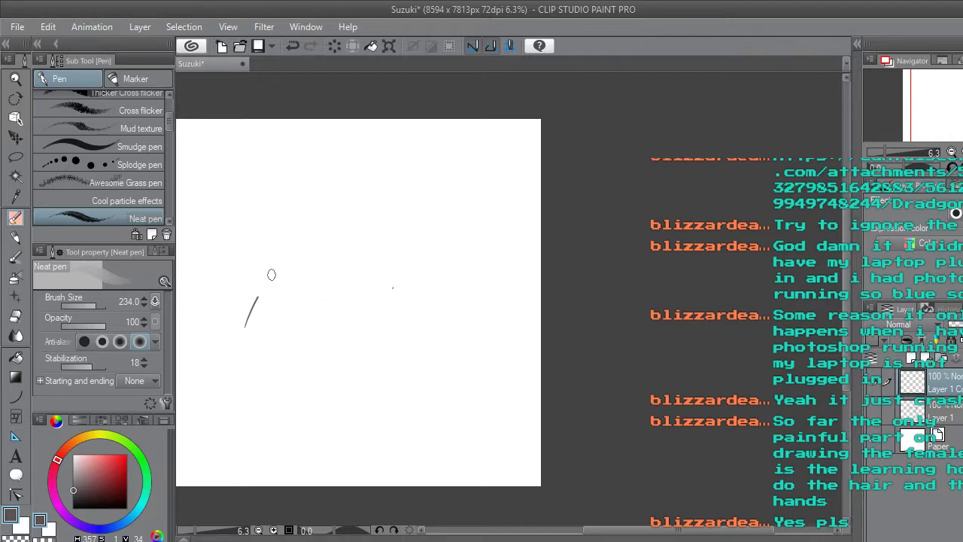
drag(292, 341, 360, 310)
drag(308, 327, 275, 272)
mouse_move(304, 256)
mouse_down()
mouse_move(346, 304)
mouse_move(335, 291)
mouse_up()
Try a second angular hand shape below and to the right of the fist, and undo it.
mouse_move(359, 381)
mouse_down()
mouse_move(455, 318)
mouse_move(461, 360)
mouse_move(427, 379)
mouse_move(438, 377)
mouse_move(421, 406)
mouse_move(363, 383)
mouse_move(411, 402)
mouse_up()
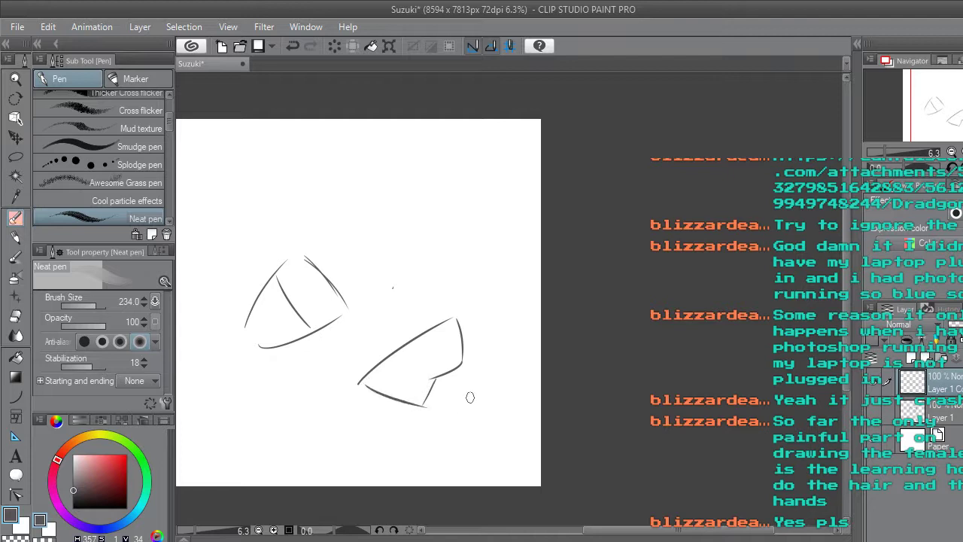
key(ctrl+z)
key(ctrl+z)
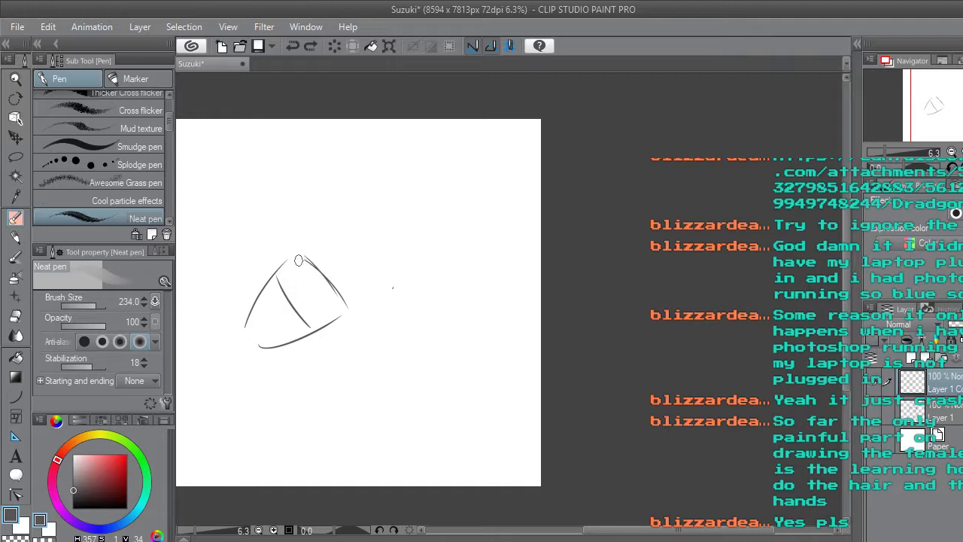
Sketch the curled fingers, fingertips, thumb and knuckle bumps over the blocked-in fist.
mouse_move(303, 258)
mouse_down()
mouse_move(272, 281)
mouse_move(264, 303)
mouse_move(294, 282)
mouse_up()
drag(286, 307, 320, 291)
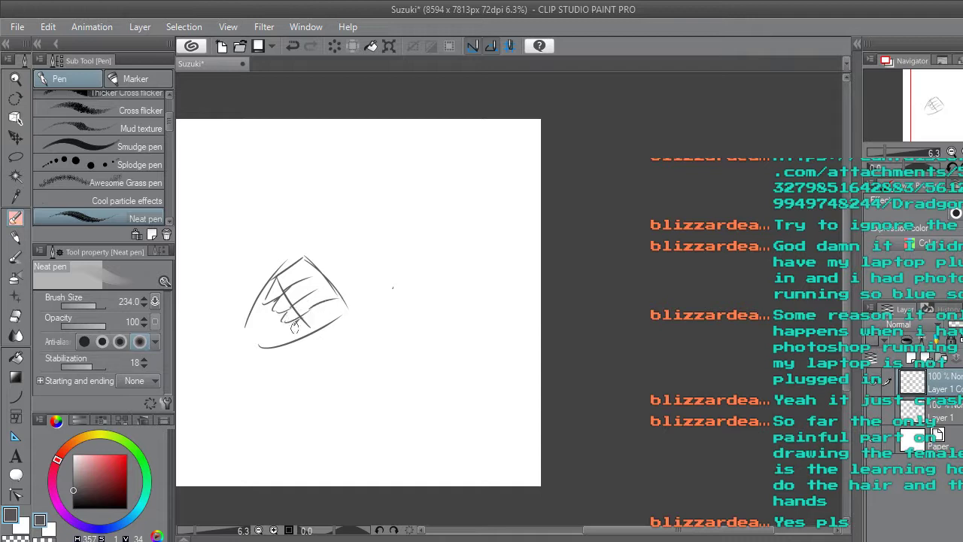
drag(299, 328, 340, 310)
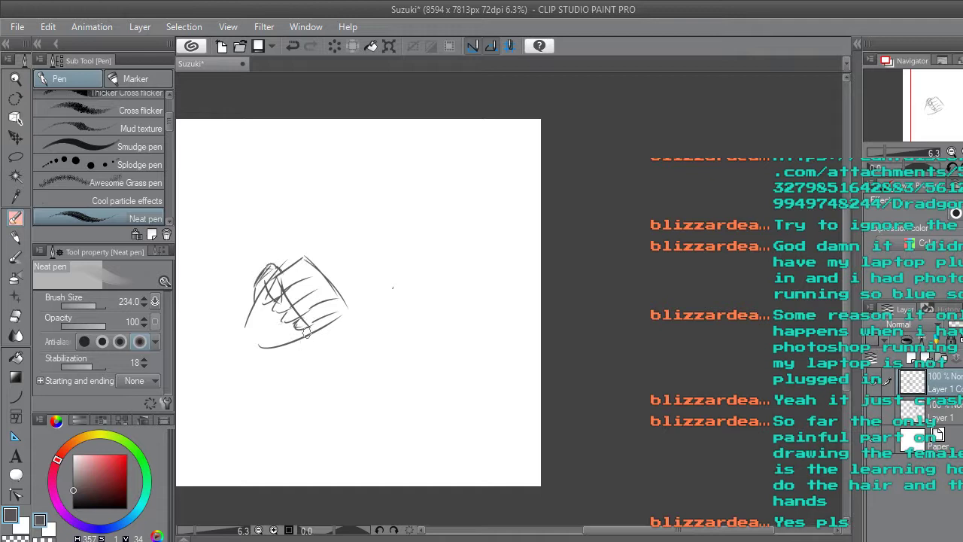
drag(304, 336, 334, 319)
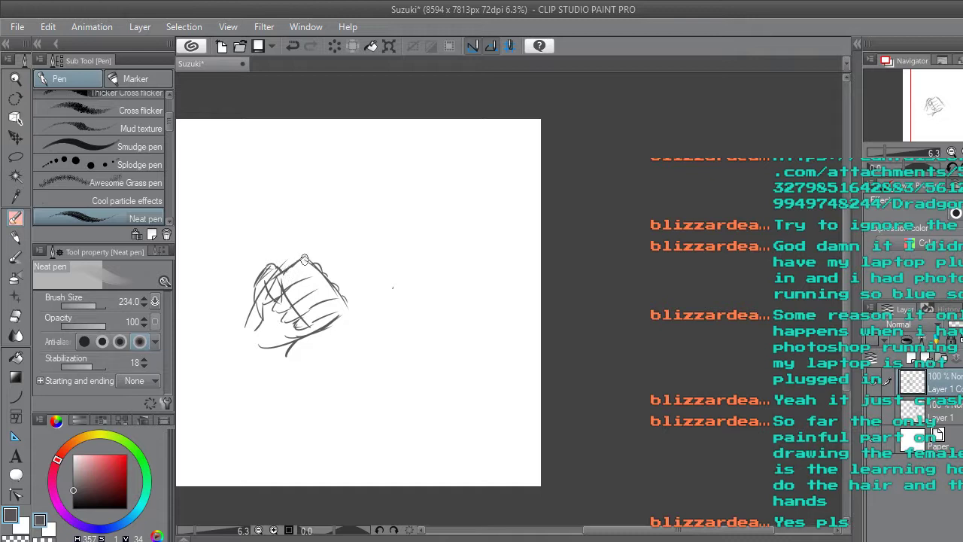
Undo the last fist strokes and erase the whole fist sketch with the Rough eraser.
key(ctrl+z)
click(16, 316)
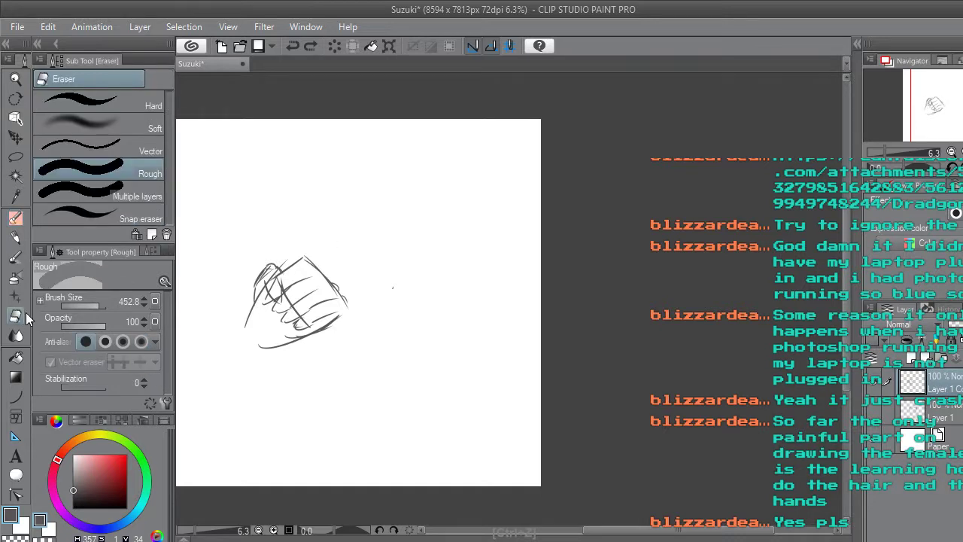
mouse_move(229, 323)
mouse_down()
mouse_move(262, 313)
mouse_move(254, 280)
mouse_move(319, 272)
mouse_move(275, 356)
mouse_move(315, 236)
mouse_move(315, 273)
mouse_move(334, 270)
mouse_move(310, 306)
mouse_move(319, 258)
mouse_move(354, 319)
mouse_up()
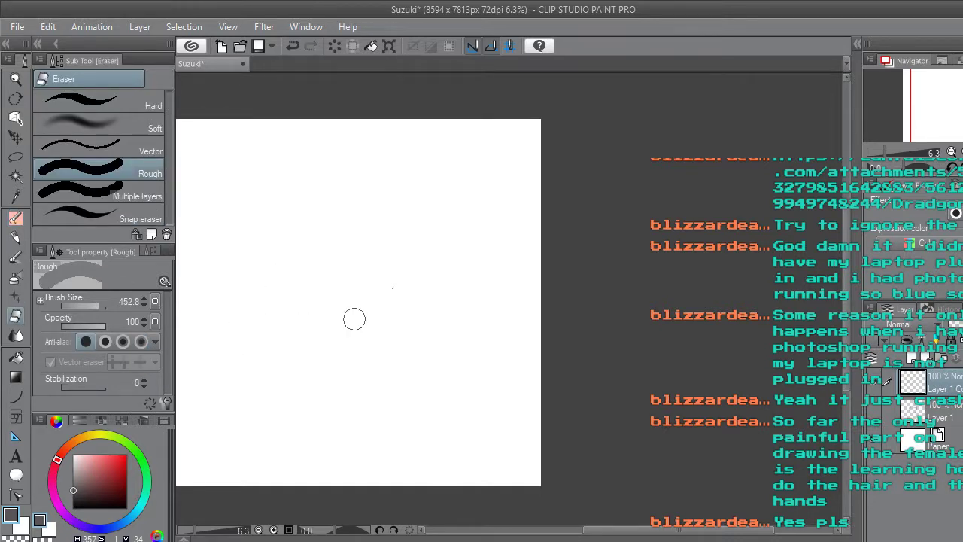
Try a large three-sided hand shape of curved lines with the Neat pen, and undo its strokes.
click(25, 213)
mouse_move(338, 382)
mouse_down()
mouse_move(321, 328)
mouse_move(324, 242)
mouse_up()
mouse_move(333, 238)
mouse_down()
mouse_move(457, 268)
mouse_move(444, 318)
mouse_move(381, 383)
mouse_move(316, 408)
mouse_up()
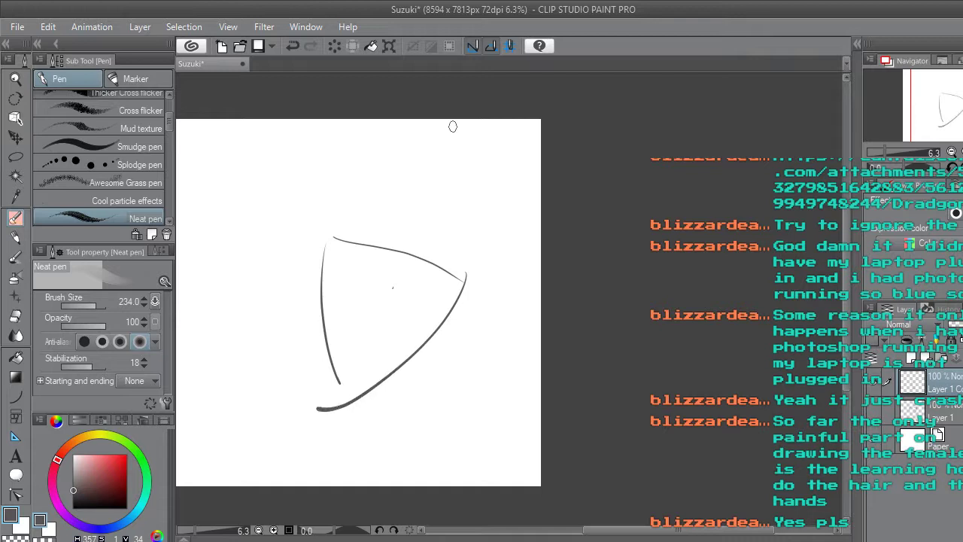
key(ctrl+z)
key(ctrl+z)
key(ctrl+z)
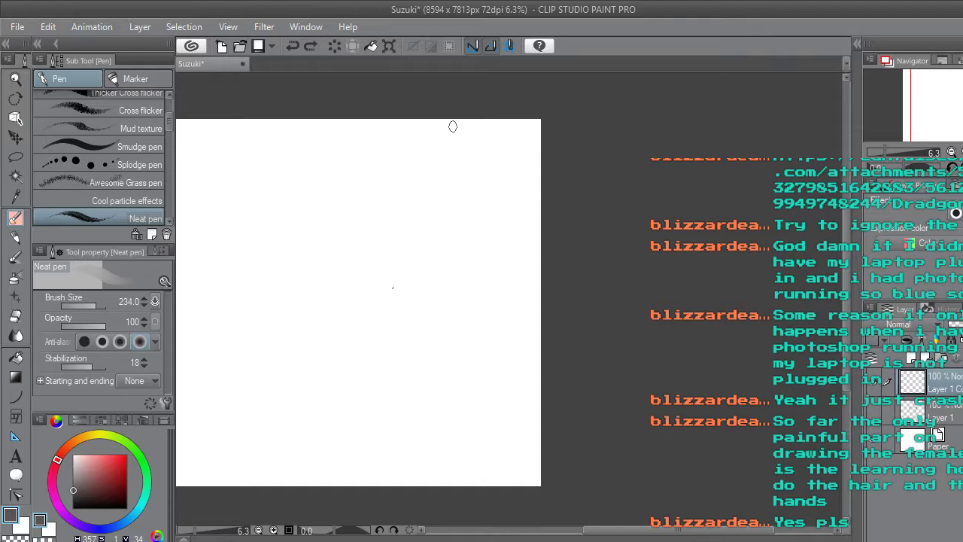
Delete the layer used for the hand sketches and make Layer 1 with the face sketch visible.
right_click(941, 379)
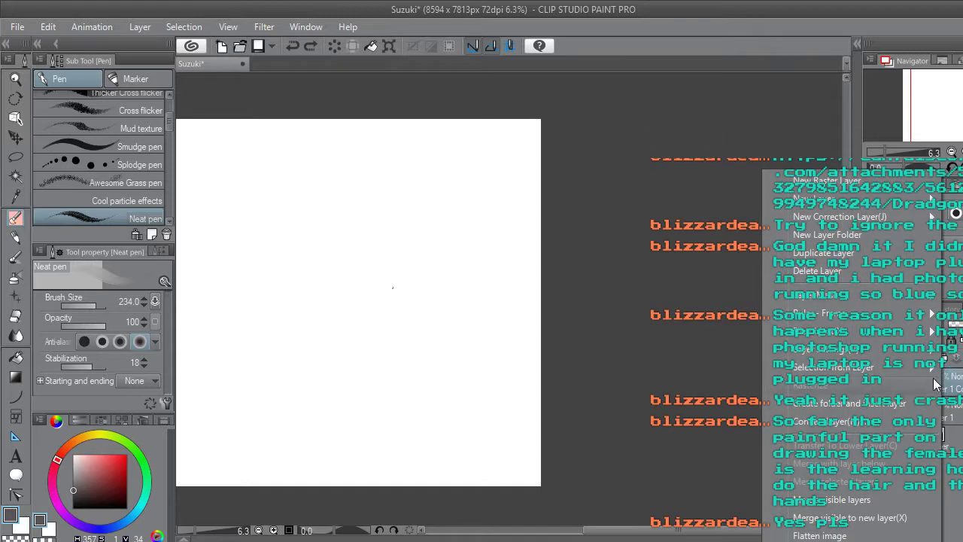
click(841, 271)
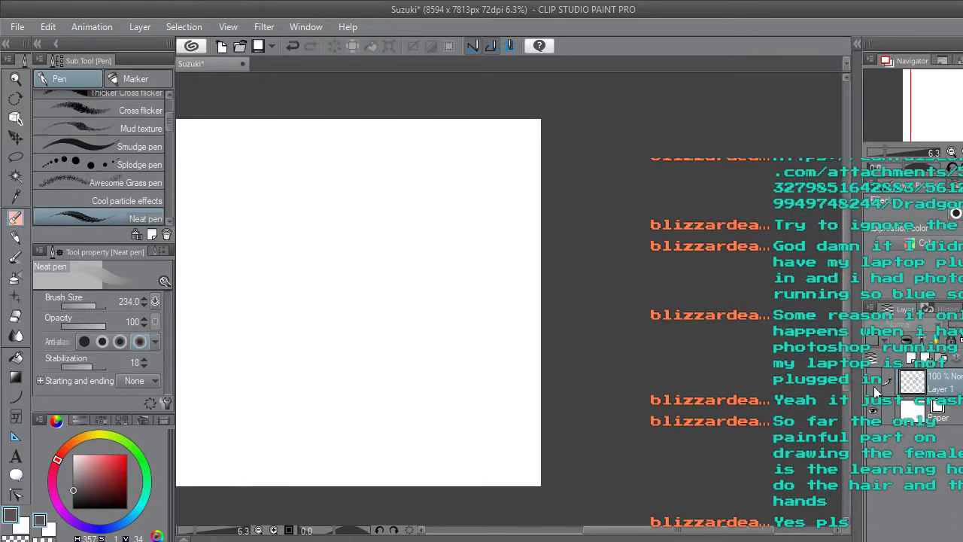
click(874, 385)
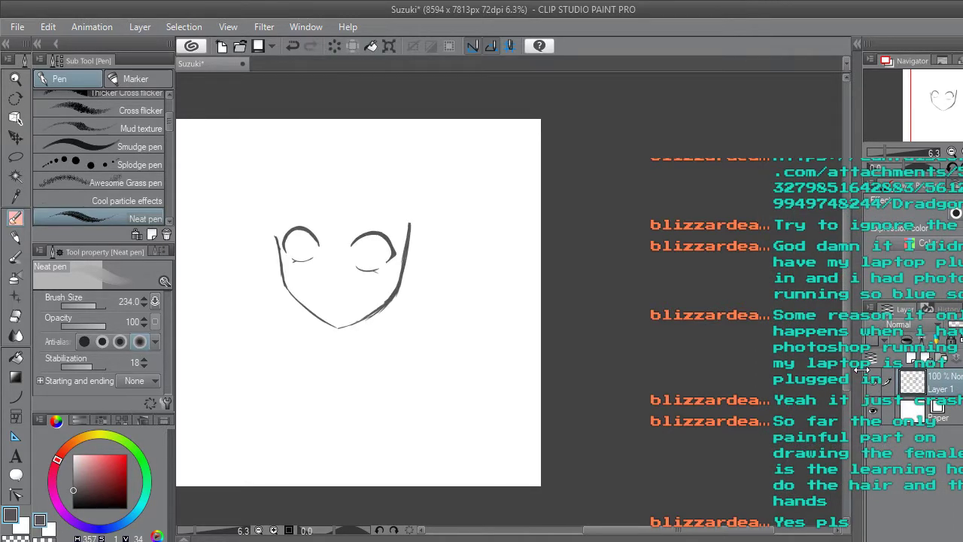
Save the Suzuki drawing with the face's eyes in close view.
scroll(322, 238, up, 2)
drag(643, 529, 627, 530)
scroll(406, 250, up, 1)
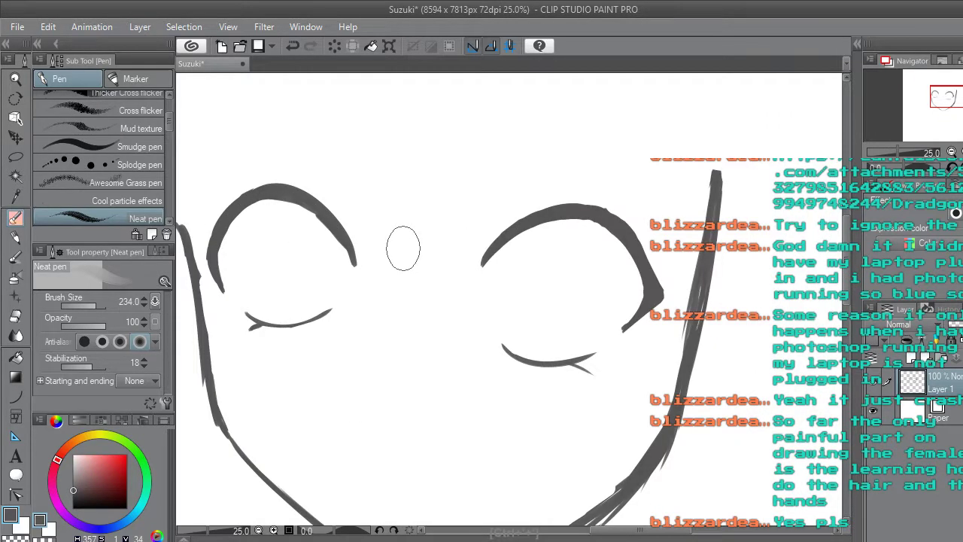
drag(642, 533, 633, 532)
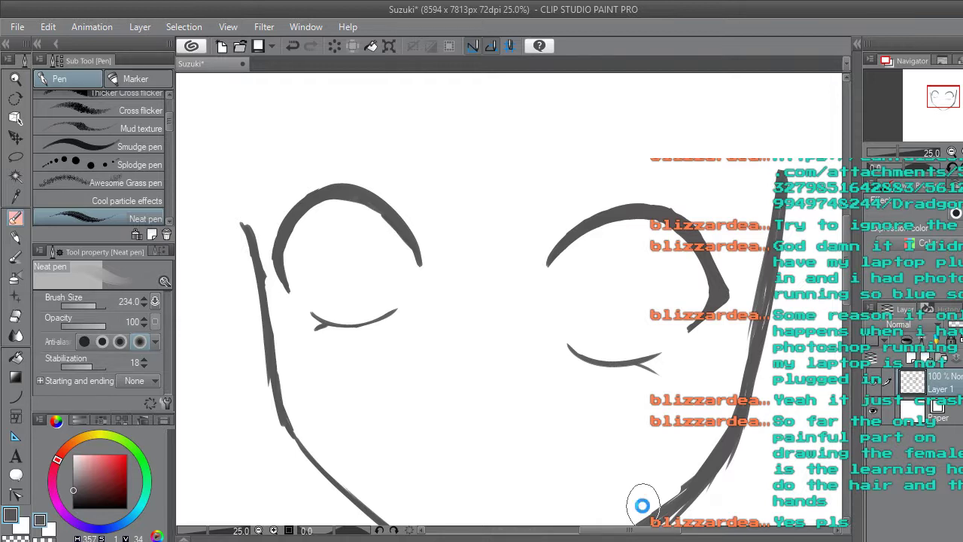
key(ctrl+s)
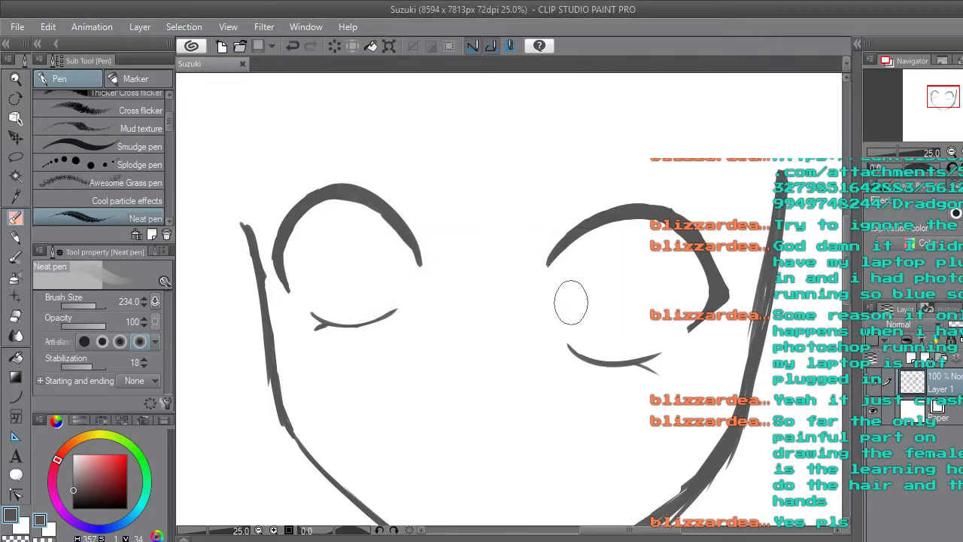
Try a thin curved line for the inner side of the right eye's iris with the Neat pen, and undo it.
drag(584, 331, 571, 268)
mouse_move(587, 328)
mouse_down()
mouse_move(573, 249)
mouse_move(578, 311)
mouse_move(587, 222)
mouse_up()
key(ctrl+minus)
key(ctrl+minus)
key(ctrl+minus)
key(ctrl+minus)
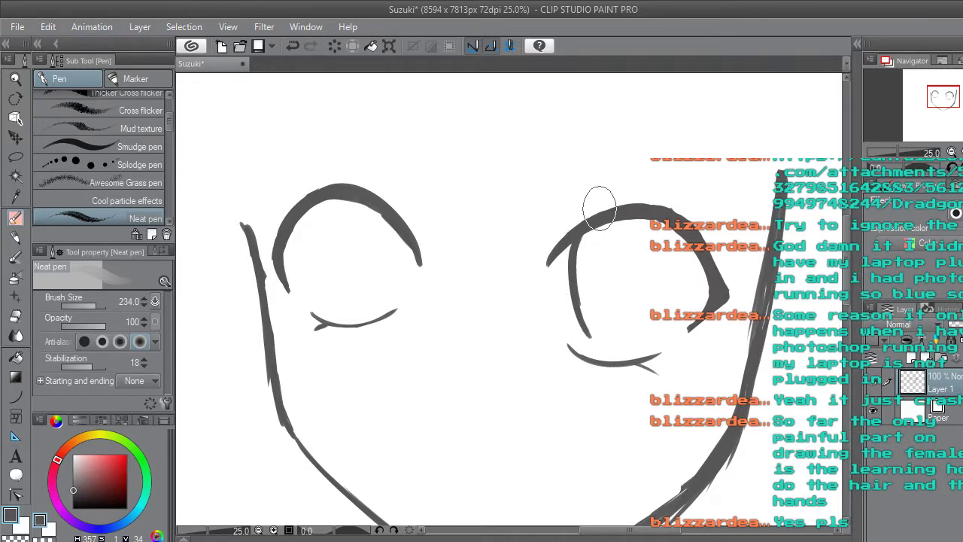
key(ctrl+plus)
key(ctrl+plus)
key(ctrl+plus)
key(ctrl+plus)
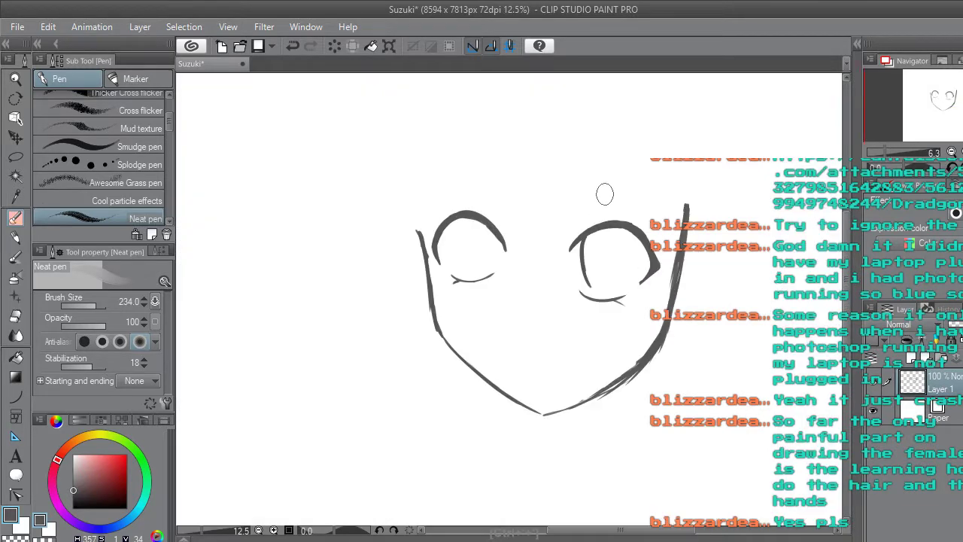
key(ctrl+z)
key(ctrl+z)
key(ctrl+z)
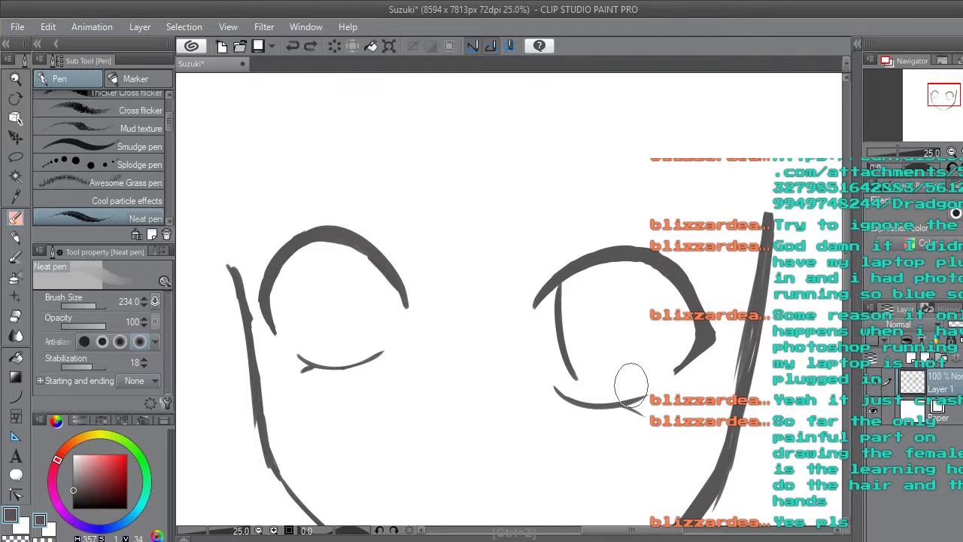
key(ctrl+z)
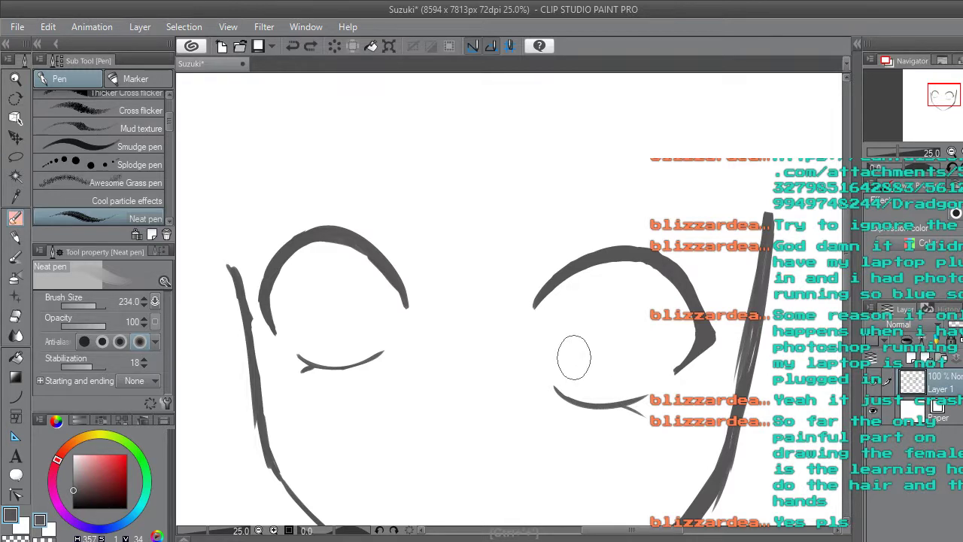
Draw the thick curved inner side of the right eye's iris from the upper lid down with the Neat pen.
scroll(574, 359, up, 1)
mouse_move(591, 383)
mouse_down()
mouse_move(570, 289)
mouse_move(566, 319)
mouse_move(574, 269)
mouse_move(564, 309)
mouse_move(571, 274)
mouse_move(566, 317)
mouse_move(572, 244)
mouse_move(567, 281)
mouse_move(621, 227)
mouse_up()
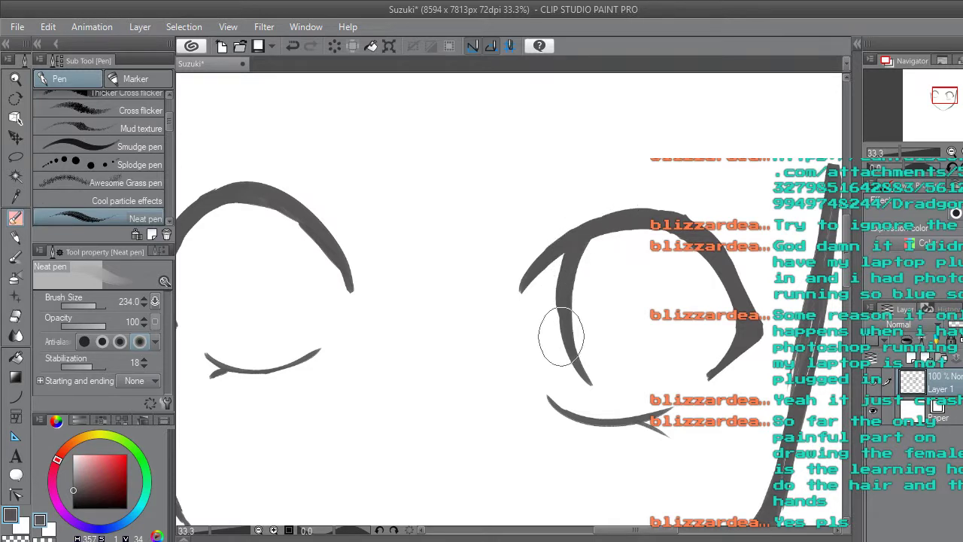
drag(574, 354, 564, 302)
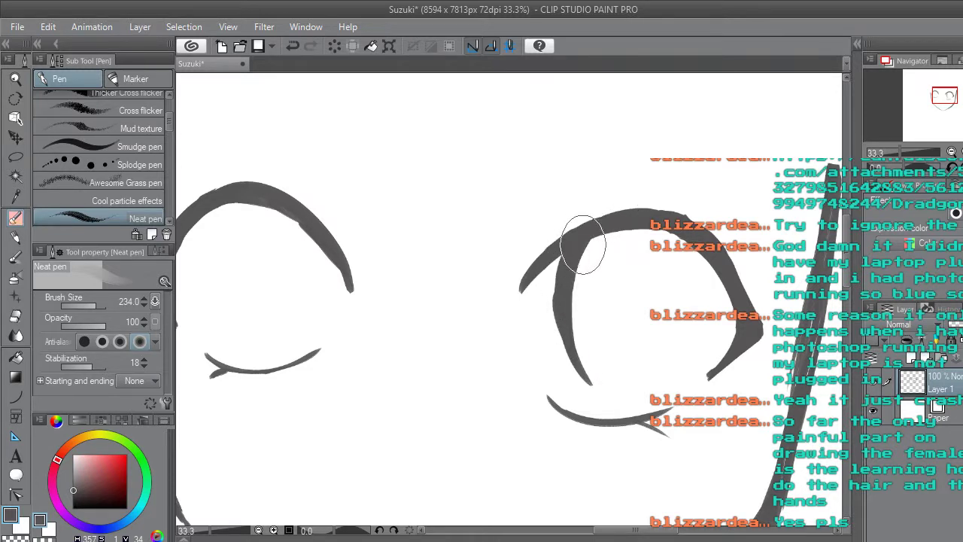
Draw the outer side and bottom of the right eye's iris with the Neat pen to close the oval.
drag(685, 248, 687, 287)
key(ctrl+z)
drag(679, 233, 694, 316)
mouse_move(691, 275)
mouse_down()
mouse_move(694, 318)
mouse_move(668, 366)
mouse_up()
drag(694, 310, 638, 391)
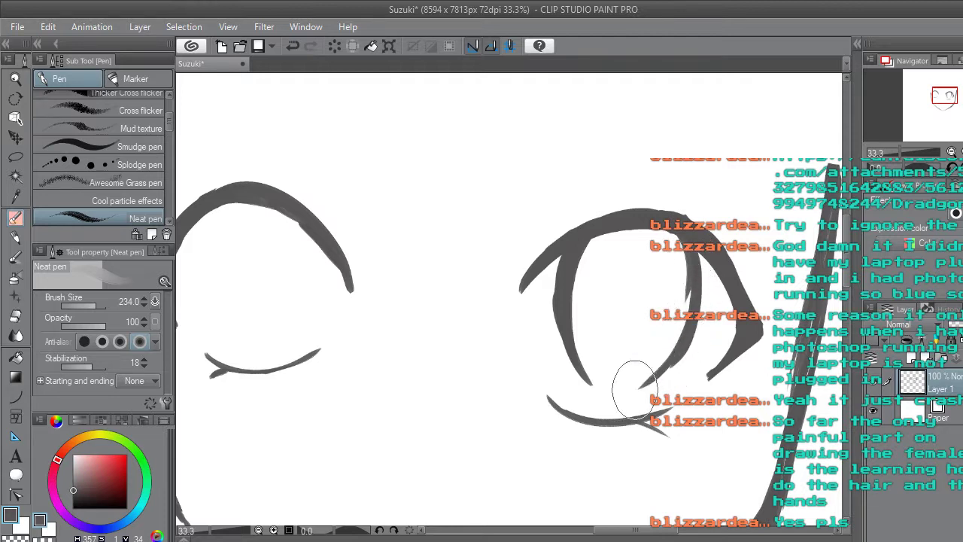
mouse_move(679, 346)
mouse_down()
mouse_move(644, 383)
mouse_move(590, 385)
mouse_move(623, 391)
mouse_move(585, 374)
mouse_move(590, 361)
mouse_move(576, 371)
mouse_move(558, 286)
mouse_move(590, 225)
mouse_move(566, 286)
mouse_move(603, 232)
mouse_move(634, 238)
mouse_move(698, 282)
mouse_move(748, 278)
mouse_up()
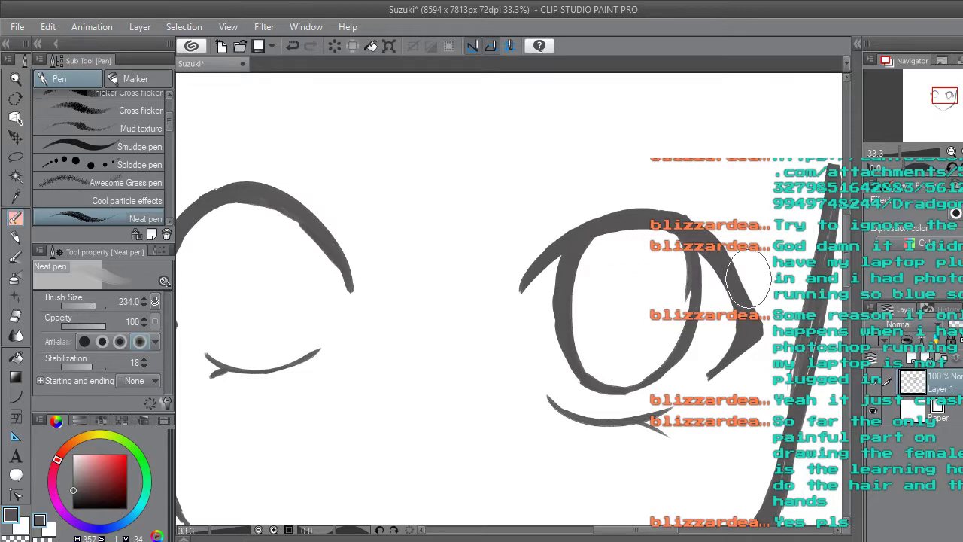
scroll(748, 278, down, 8)
scroll(760, 270, up, 5)
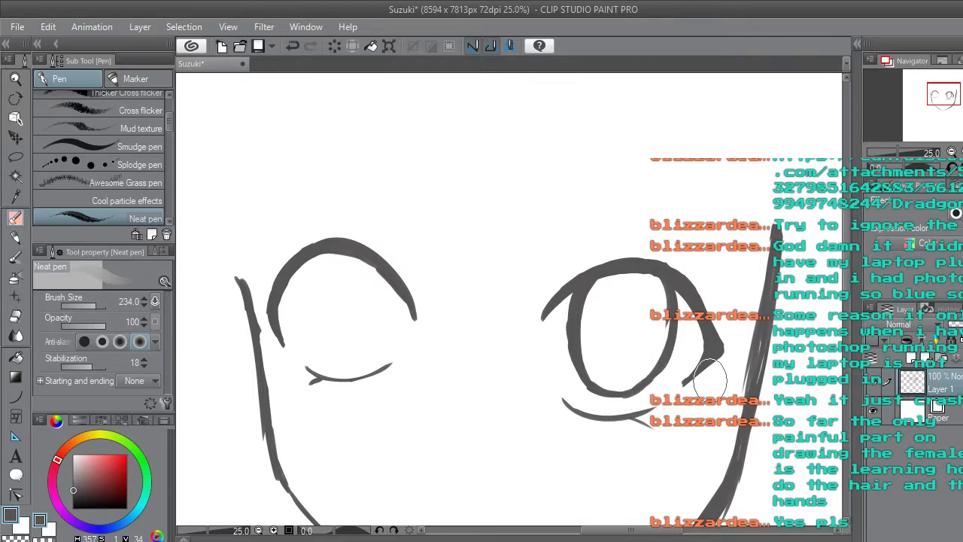
Draw a closed oval iris under the upper lid of the left eye with the Neat pen.
scroll(709, 381, down, 3)
scroll(710, 381, up, 3)
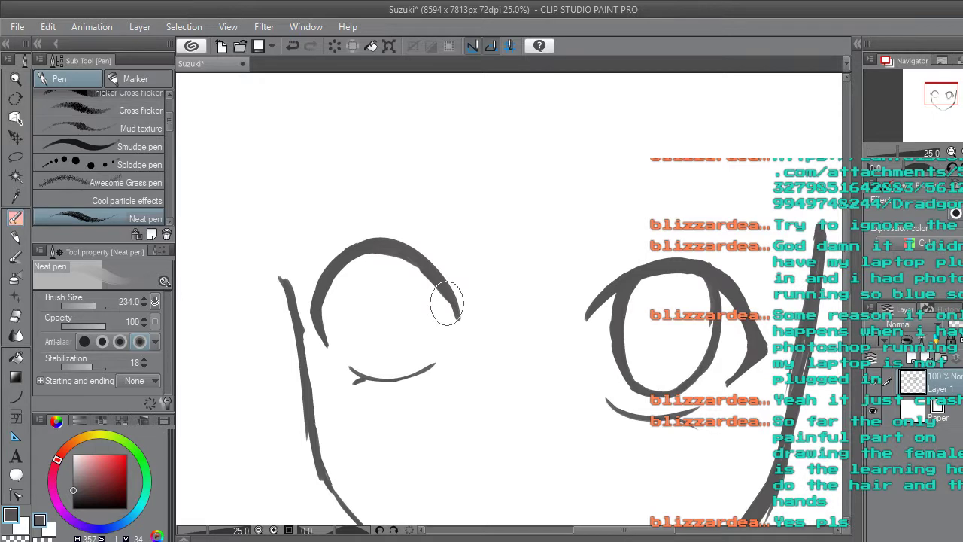
drag(373, 351, 359, 295)
mouse_move(368, 350)
mouse_down()
mouse_move(357, 285)
mouse_move(363, 307)
mouse_move(367, 271)
mouse_move(357, 316)
mouse_move(373, 271)
mouse_move(357, 289)
mouse_move(381, 255)
mouse_up()
drag(358, 299, 385, 254)
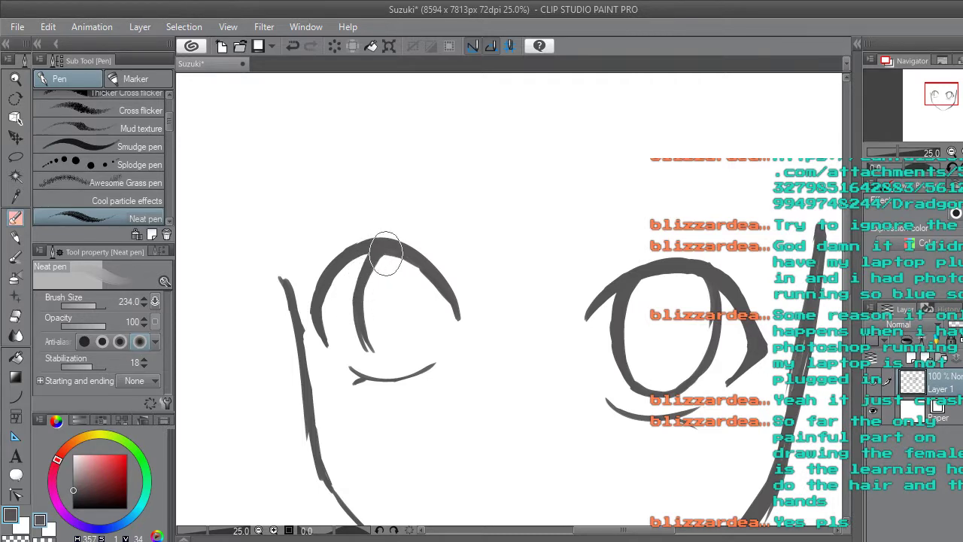
mouse_move(437, 277)
mouse_down()
mouse_move(435, 313)
mouse_move(435, 285)
mouse_move(401, 348)
mouse_move(427, 328)
mouse_move(419, 341)
mouse_move(362, 339)
mouse_move(383, 358)
mouse_move(390, 354)
mouse_move(375, 355)
mouse_move(409, 353)
mouse_move(398, 358)
mouse_move(404, 353)
mouse_move(386, 359)
mouse_move(436, 331)
mouse_up()
key(ctrl+minus)
key(ctrl+minus)
key(ctrl+minus)
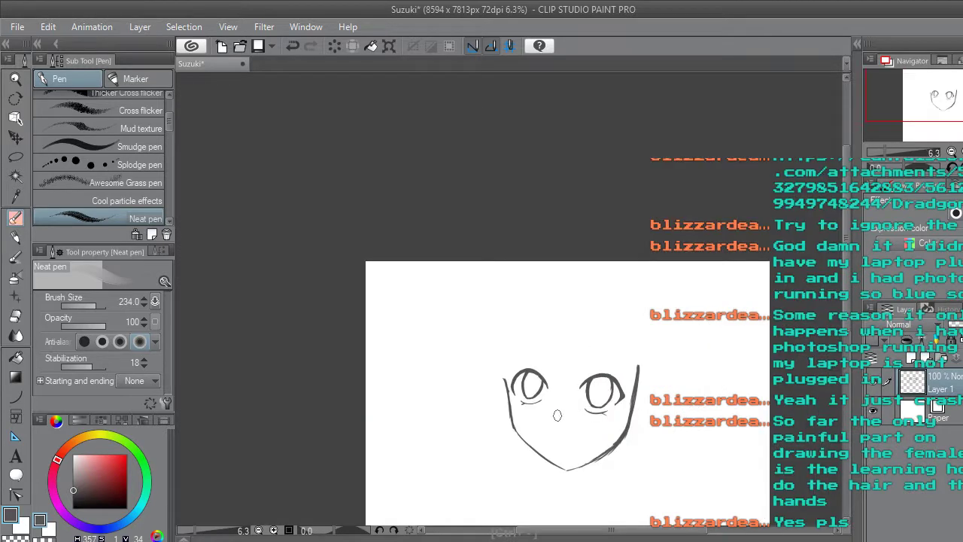
Erase the lower part of the left eye's iris outline with the Rough eraser at brush size 102.5.
scroll(541, 410, up, 2)
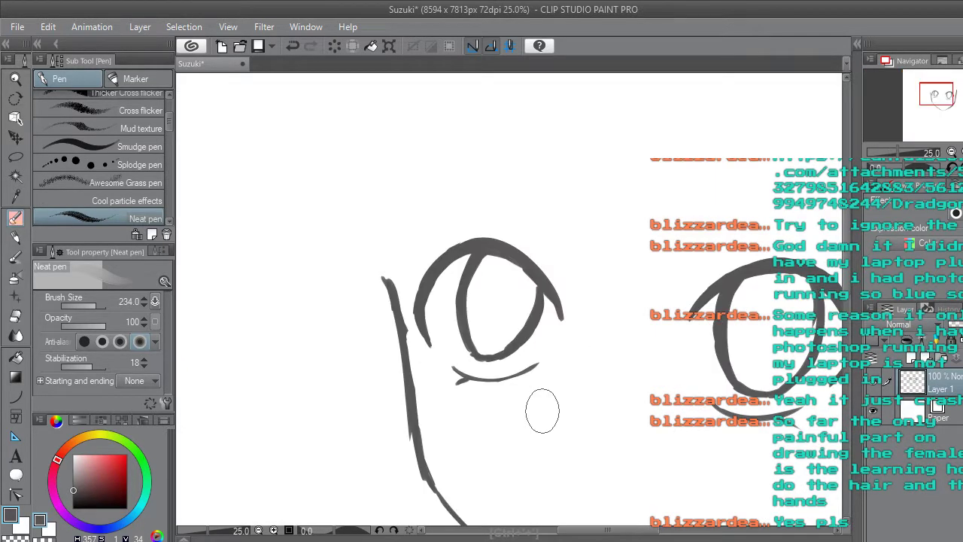
scroll(503, 327, up, 1)
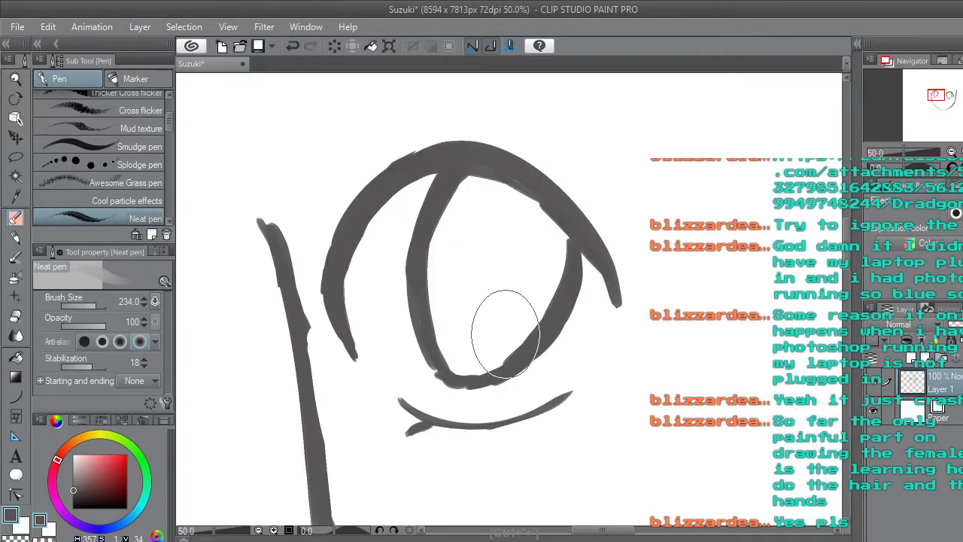
click(16, 316)
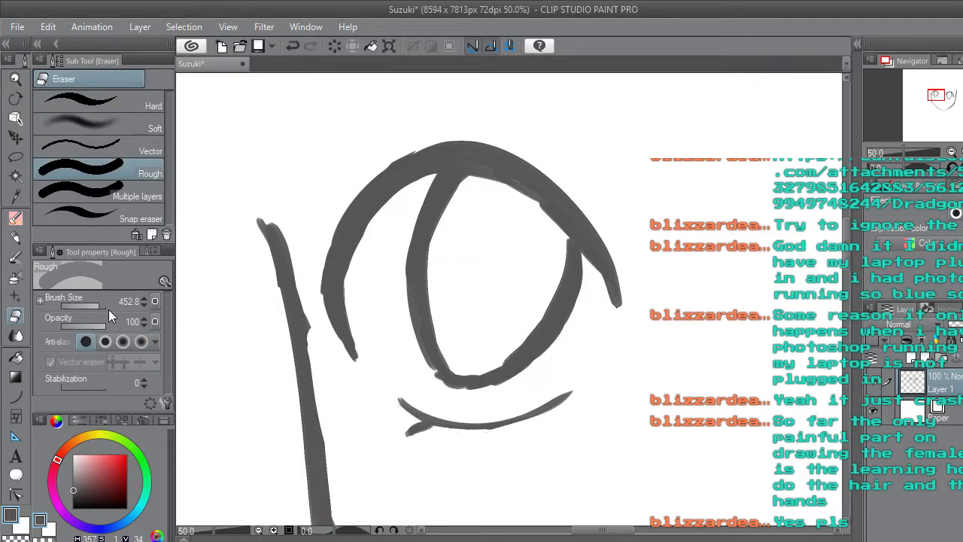
click(92, 304)
mouse_move(455, 362)
mouse_down()
mouse_move(457, 354)
mouse_move(486, 372)
mouse_move(521, 365)
mouse_move(541, 263)
mouse_up()
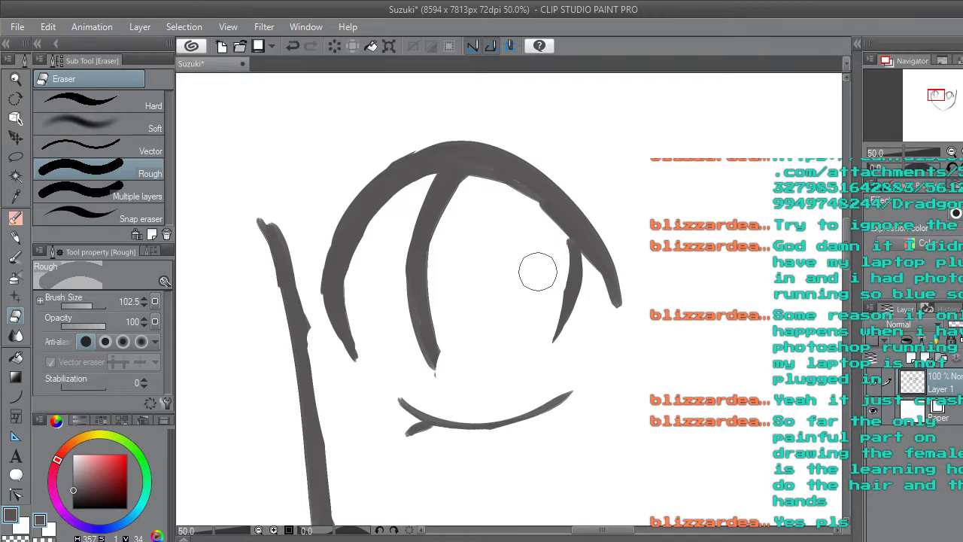
Redraw the bottom of the left eye's iris as a rounder curve with the Neat pen.
click(19, 218)
mouse_move(576, 291)
mouse_down()
mouse_move(548, 356)
mouse_move(523, 377)
mouse_move(549, 357)
mouse_move(520, 373)
mouse_move(466, 376)
mouse_move(439, 363)
mouse_move(482, 391)
mouse_move(451, 372)
mouse_move(516, 370)
mouse_up()
mouse_move(454, 382)
mouse_down()
mouse_move(422, 342)
mouse_move(446, 372)
mouse_move(413, 304)
mouse_move(422, 318)
mouse_move(412, 336)
mouse_move(406, 314)
mouse_move(417, 334)
mouse_move(410, 256)
mouse_move(419, 335)
mouse_move(414, 249)
mouse_move(420, 336)
mouse_move(417, 226)
mouse_move(416, 268)
mouse_up()
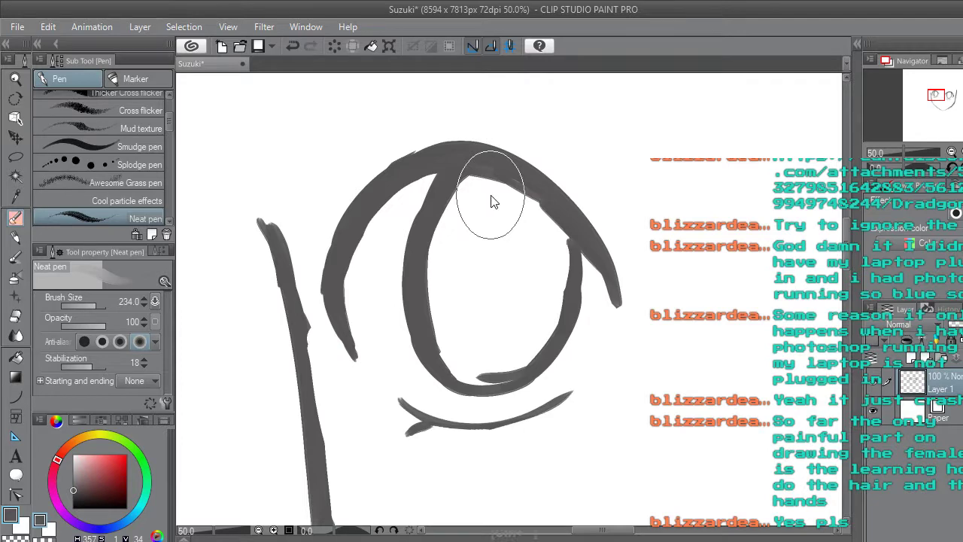
key(ctrl+minus)
key(ctrl+minus)
key(ctrl+minus)
key(ctrl+minus)
key(ctrl+minus)
key(ctrl+minus)
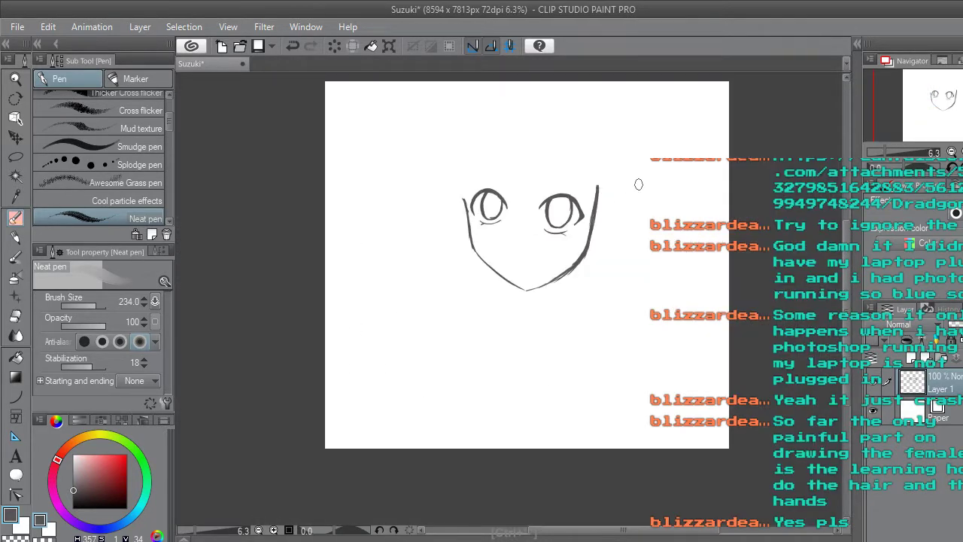
Thicken the upper left edge of the left eye's iris and tidy it with the Rough eraser at brush size 14.1.
scroll(501, 190, up, 1)
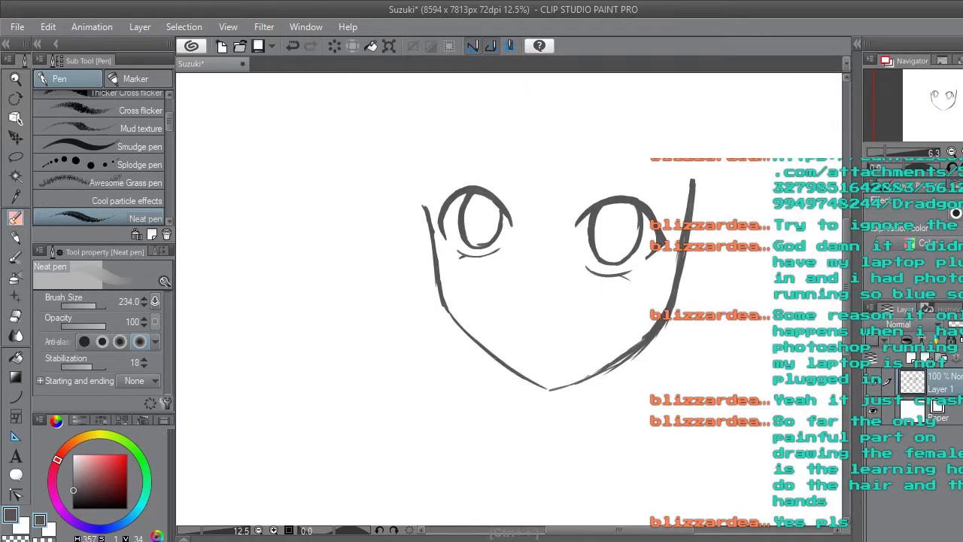
scroll(462, 206, up, 1)
scroll(462, 206, up, 1)
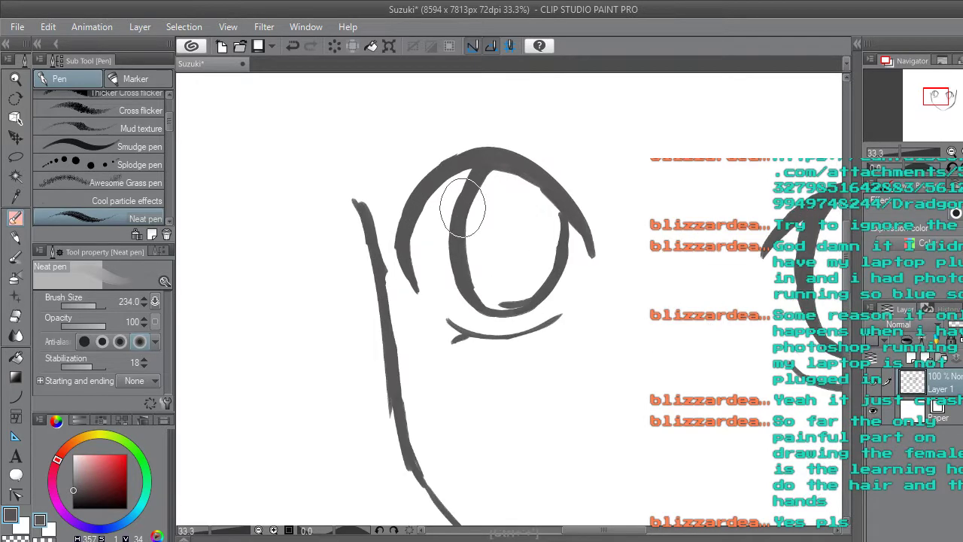
drag(508, 160, 465, 211)
key(e)
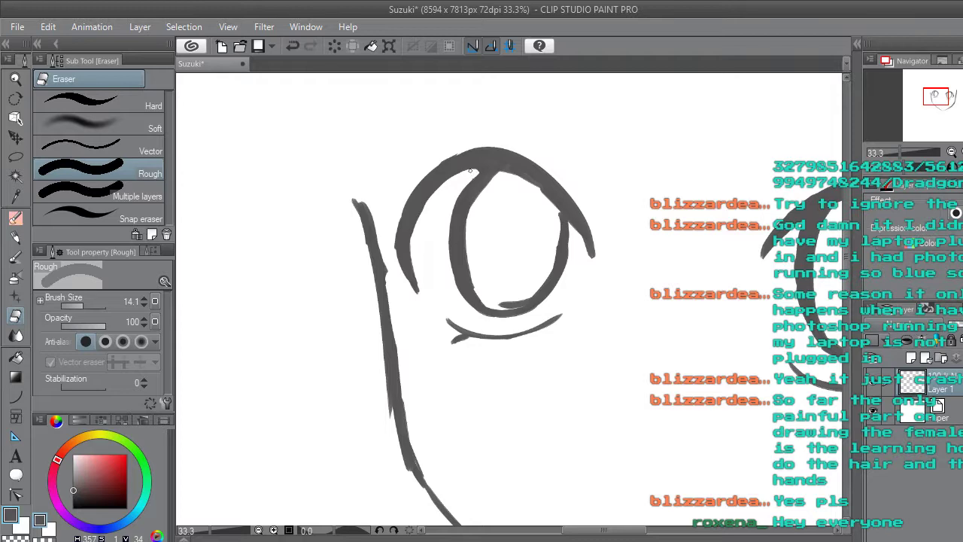
key(ctrl+minus)
key(ctrl+minus)
key(ctrl+minus)
key(ctrl+minus)
key(ctrl+minus)
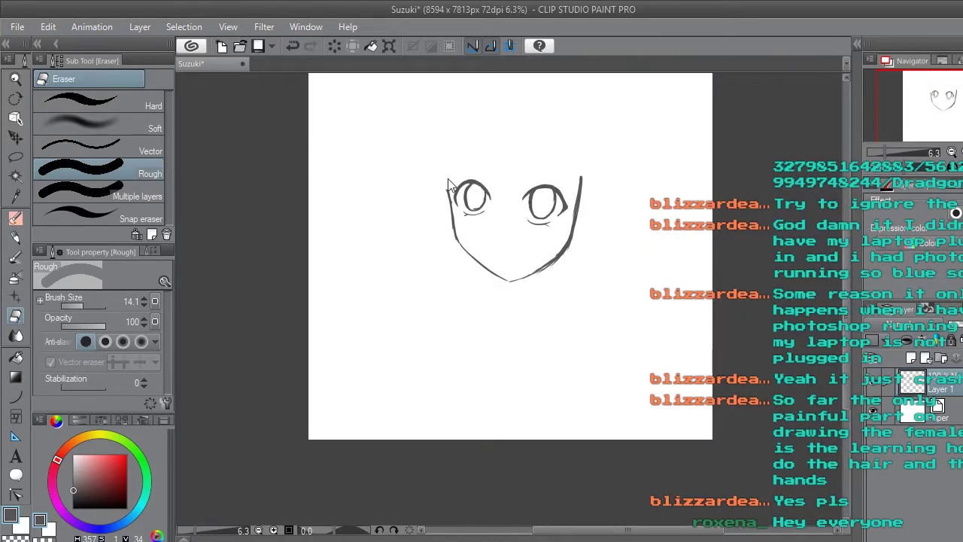
Round off the inner top of the left eye's iris with the Neat pen.
scroll(453, 159, up, 5)
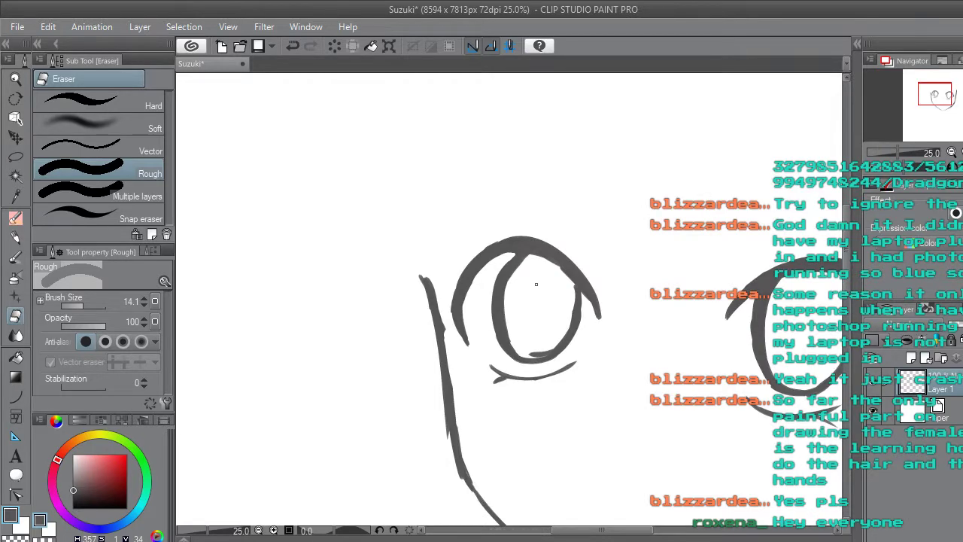
key(p)
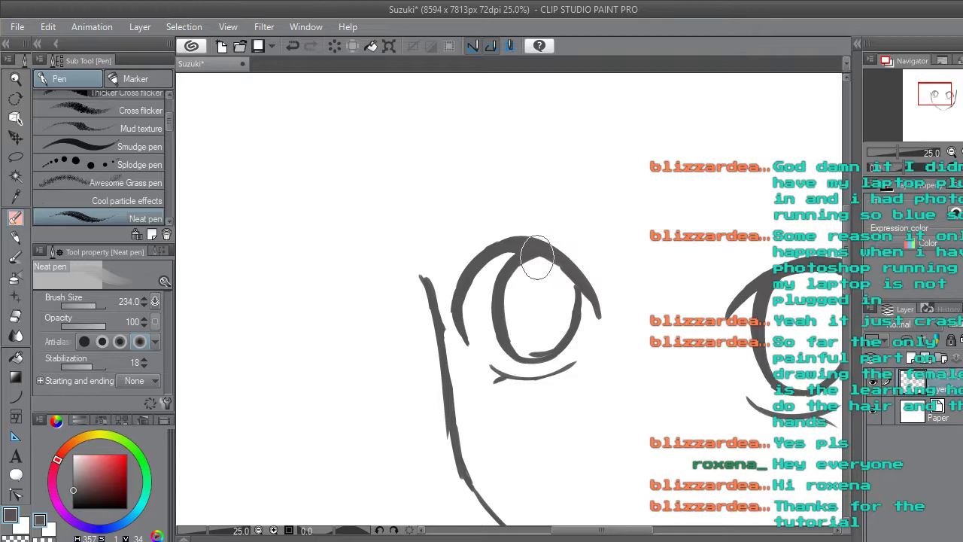
scroll(554, 261, down, 6)
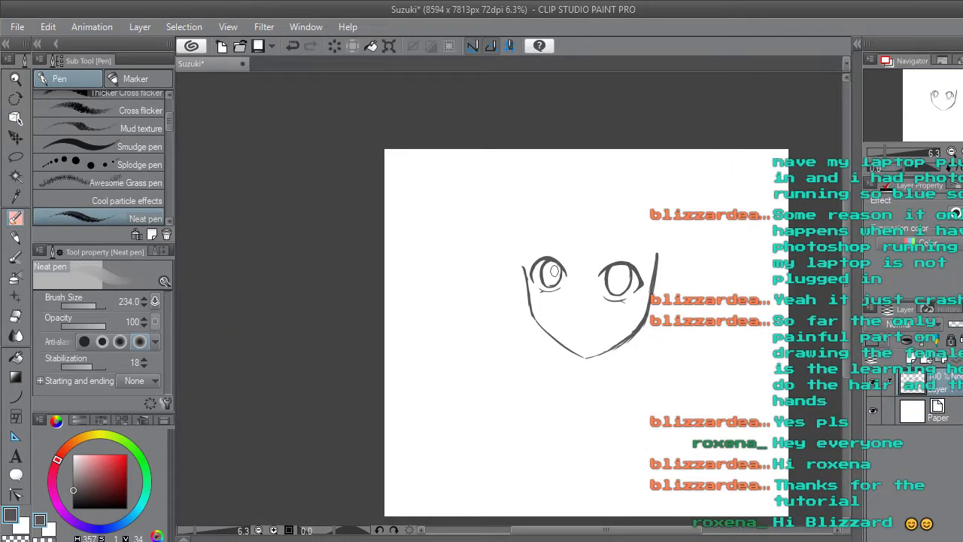
scroll(553, 271, up, 6)
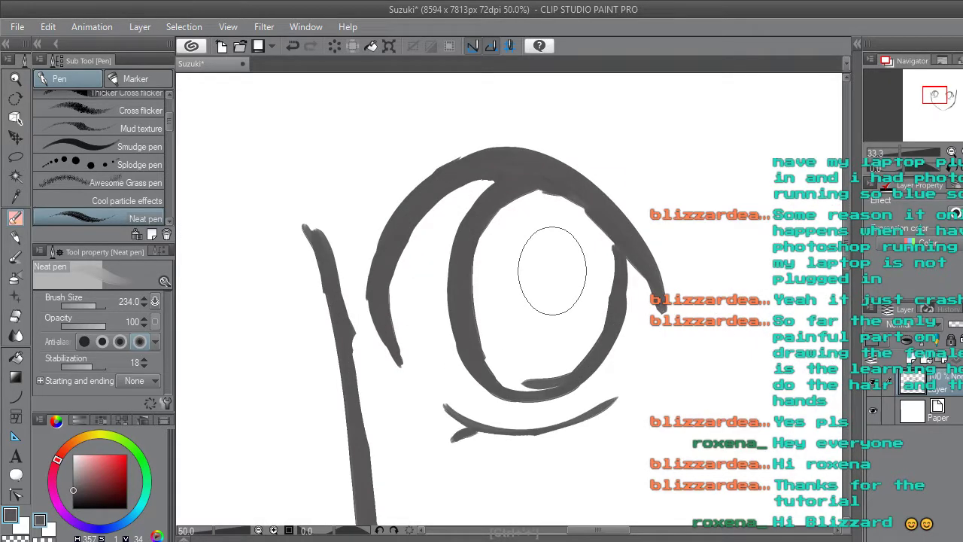
Clean the inner bottom edge of the left eye's iris with the Rough eraser, setting its brush size to 53.
click(18, 323)
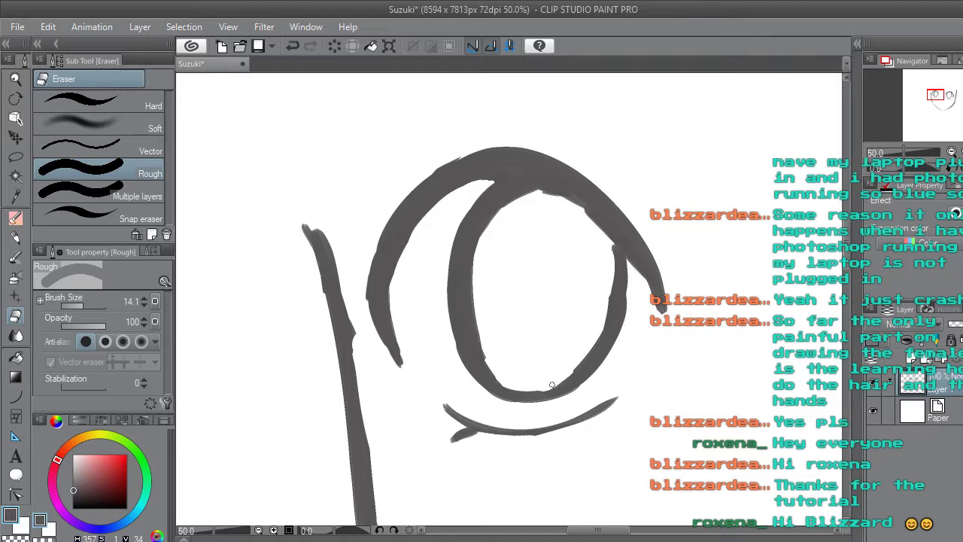
click(90, 305)
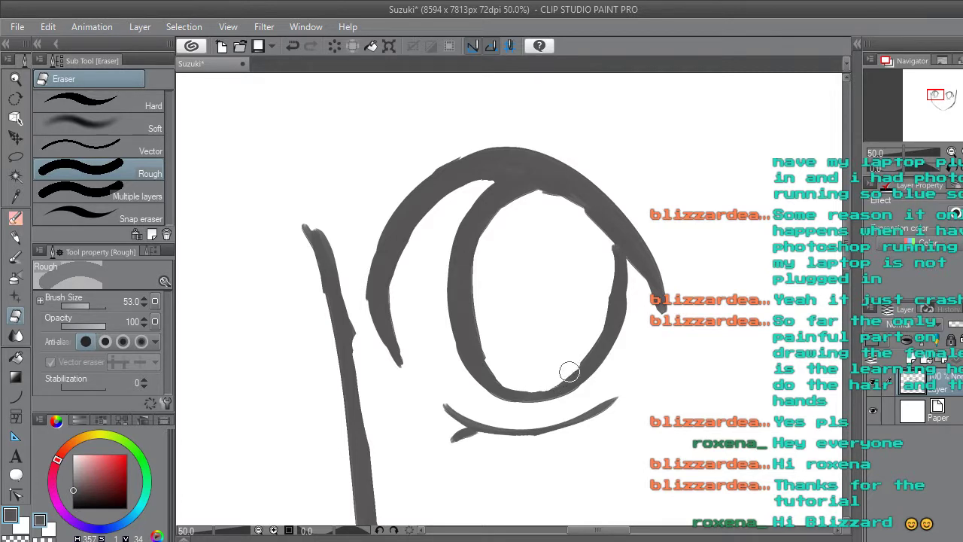
scroll(569, 372, down, 4)
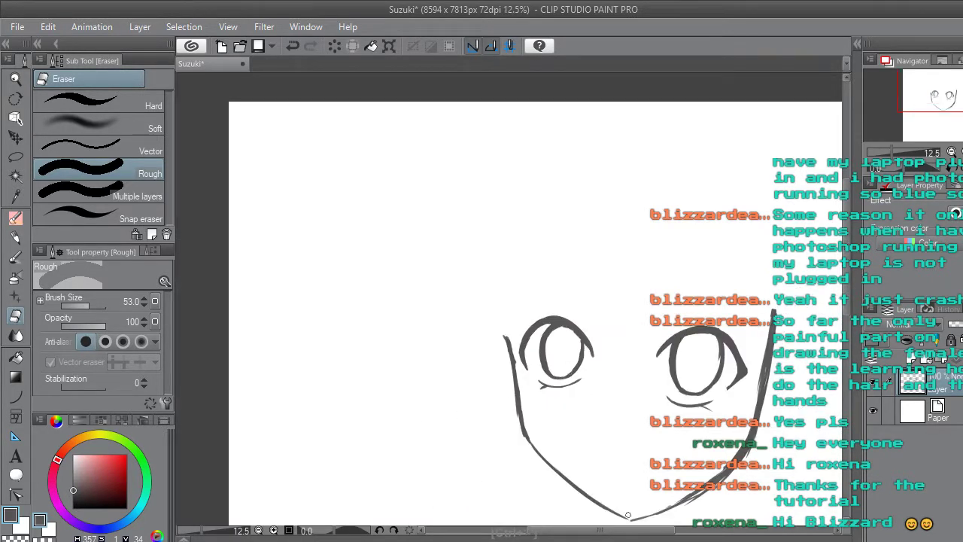
drag(627, 536, 659, 523)
scroll(481, 369, up, 3)
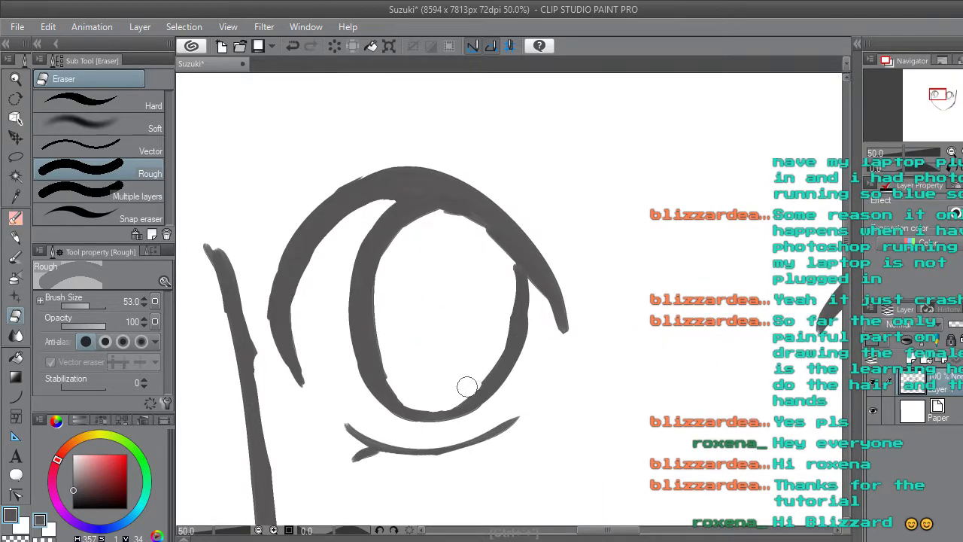
Lasso the left eye's iris, move it slightly right and down under the lid, and deselect it.
key(m)
mouse_move(370, 410)
mouse_down()
mouse_move(332, 335)
mouse_move(345, 253)
mouse_move(392, 197)
mouse_up()
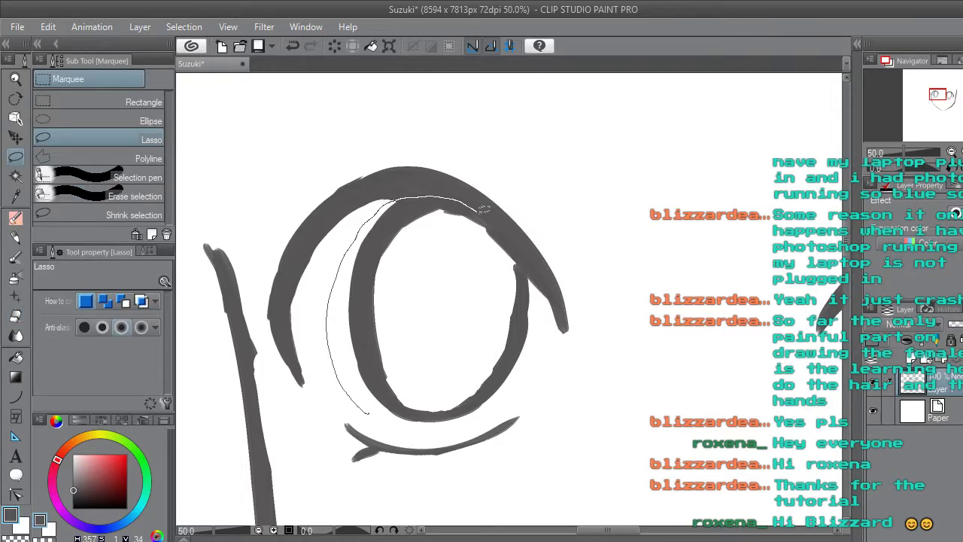
mouse_move(542, 298)
mouse_down()
mouse_move(538, 344)
mouse_move(439, 425)
mouse_move(363, 413)
mouse_up()
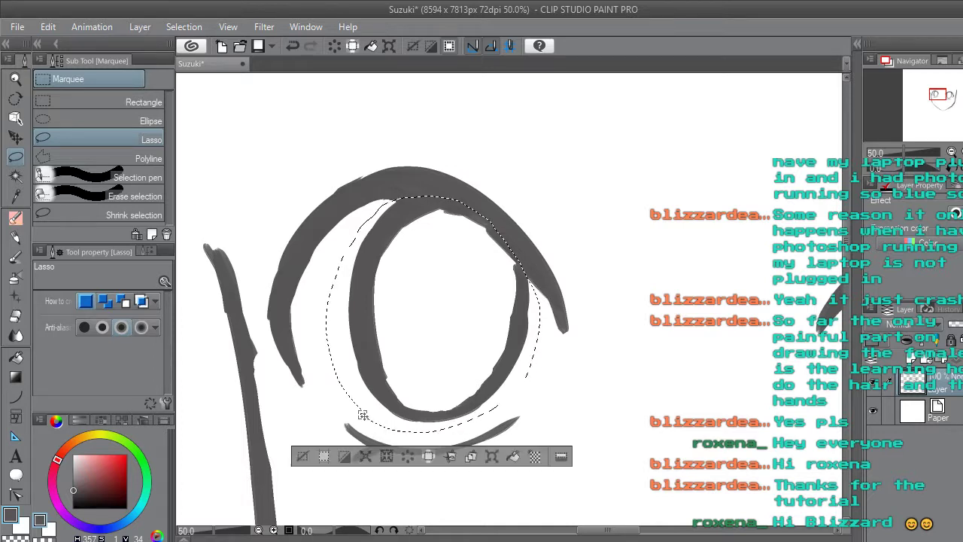
click(492, 456)
drag(512, 342, 515, 340)
click(400, 458)
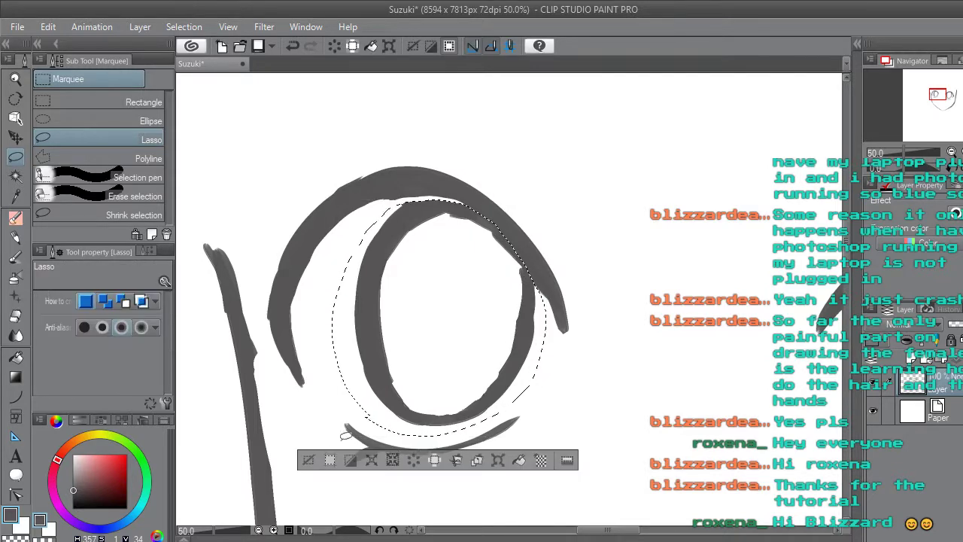
click(318, 451)
scroll(318, 451, down, 6)
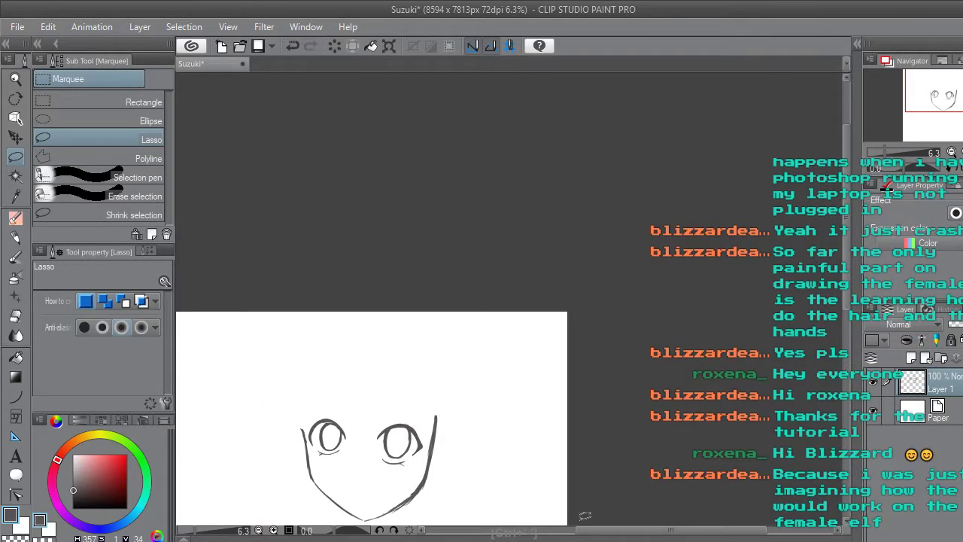
drag(634, 533, 610, 531)
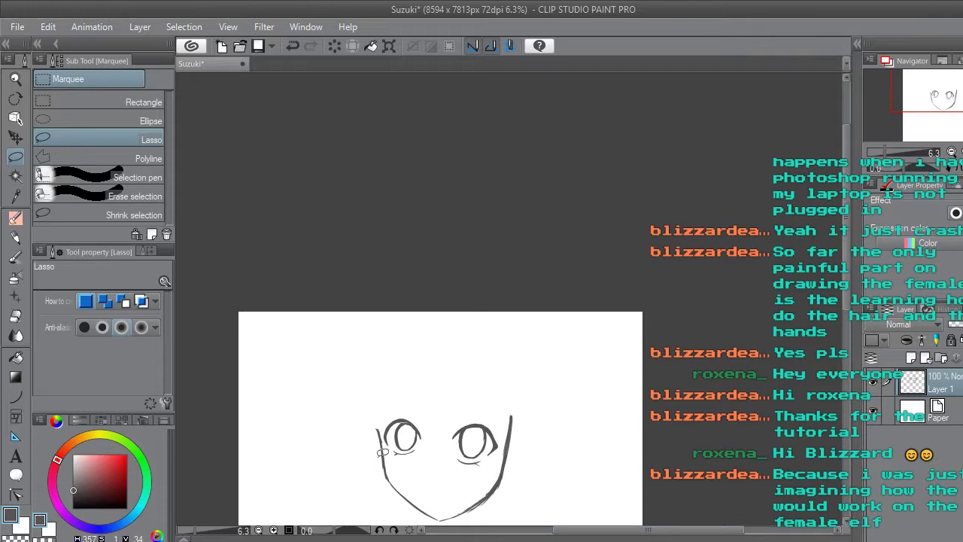
Undo the last move of the left eye's iris and clear the selection.
key(ctrl+z)
key(ctrl+z)
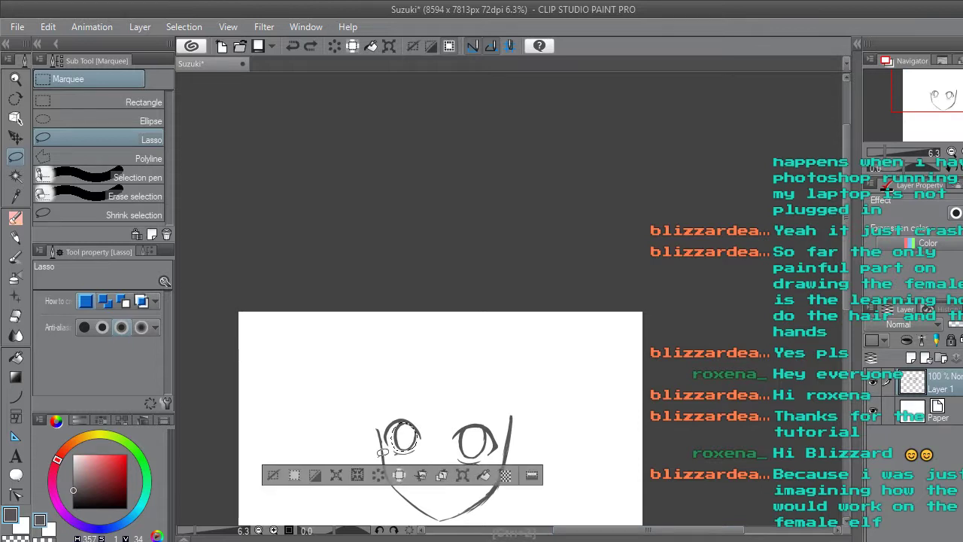
click(271, 476)
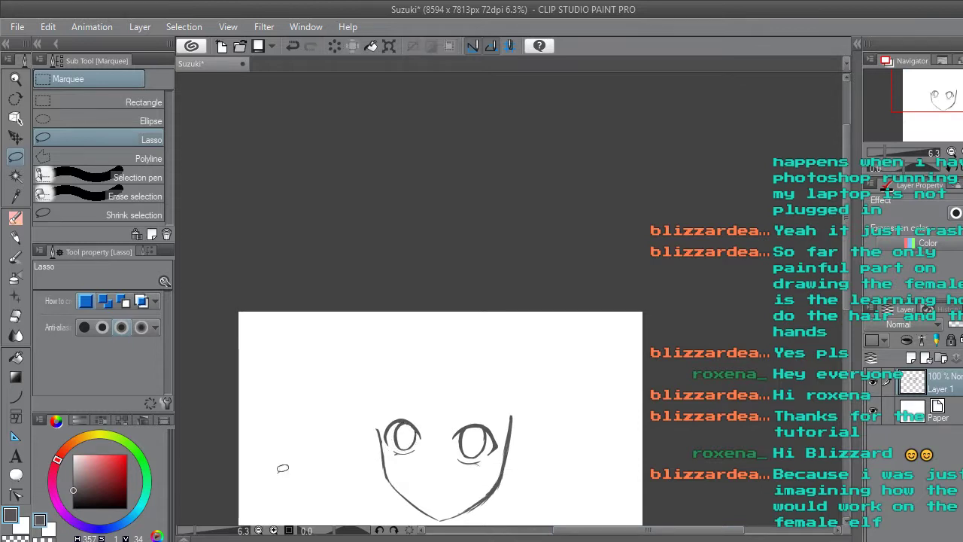
Examine the left eye's iris up close and its placement within the whole face.
scroll(352, 464, up, 2)
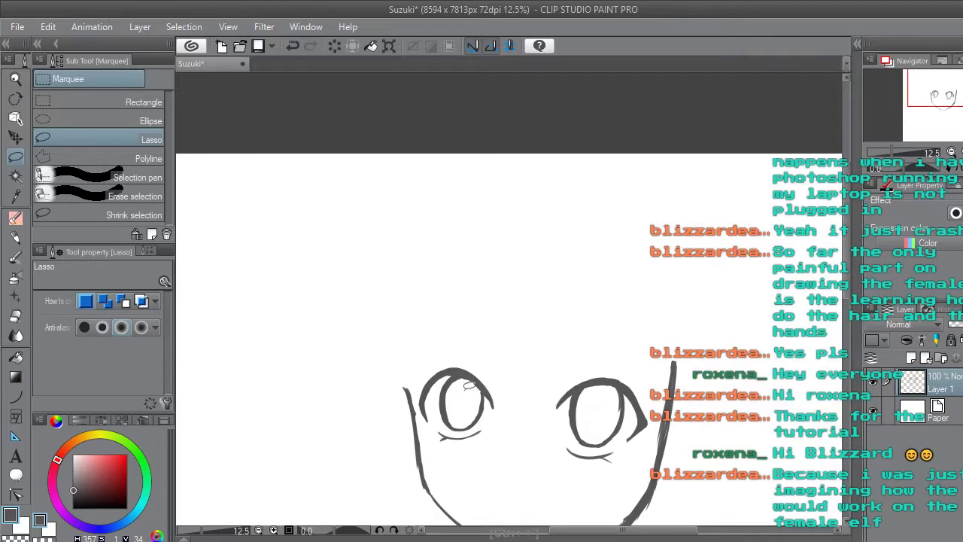
scroll(466, 385, down, 2)
scroll(455, 391, up, 2)
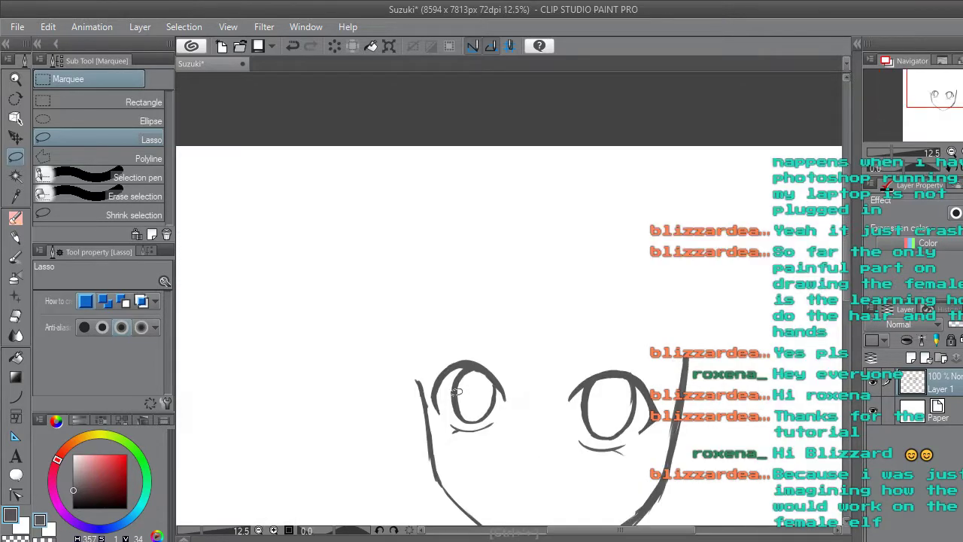
scroll(455, 391, up, 4)
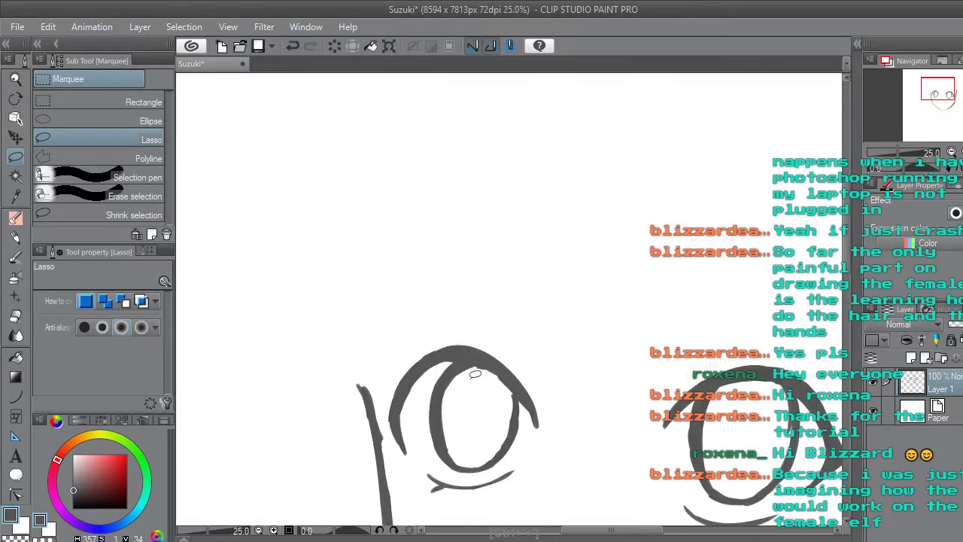
click(15, 316)
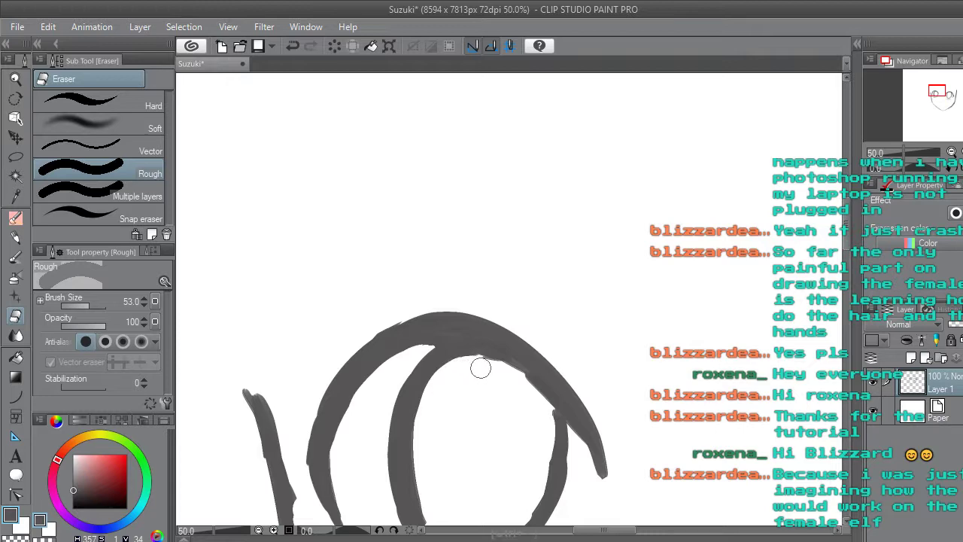
scroll(481, 368, down, 2)
drag(844, 249, 844, 234)
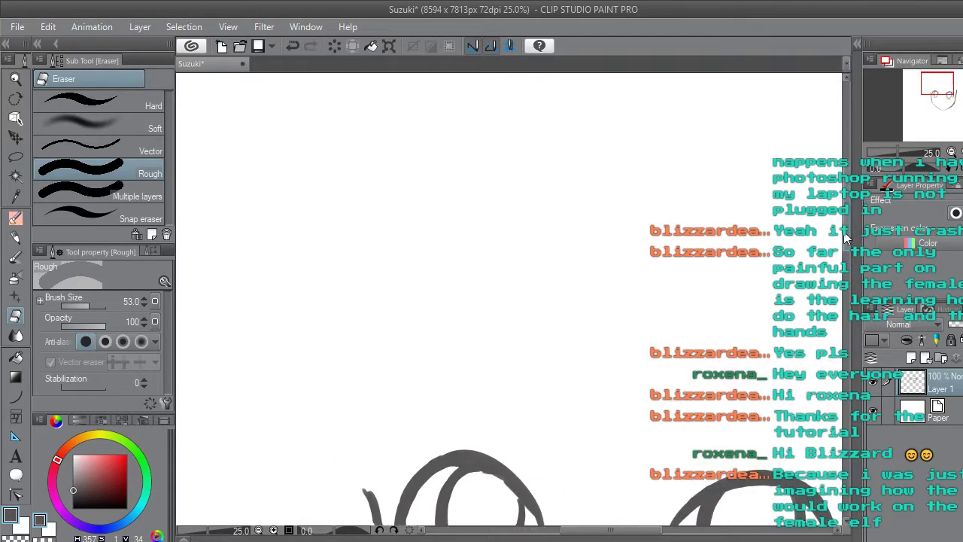
key(ctrl+minus)
key(ctrl+minus)
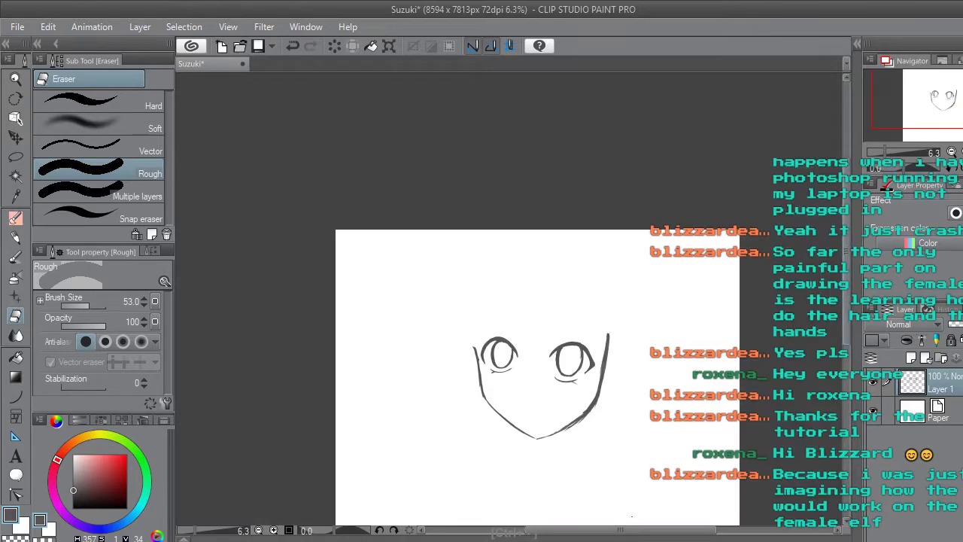
drag(847, 259, 849, 303)
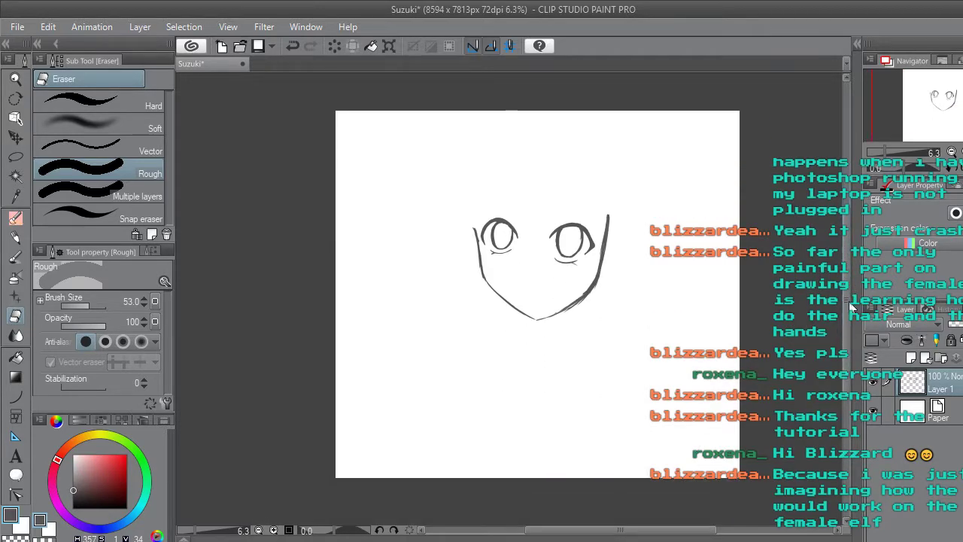
Sketch a demonstration hand in the empty area below the face with the Neat pen, including the palm, thumb and segmented finger outlines.
key(ctrl+plus)
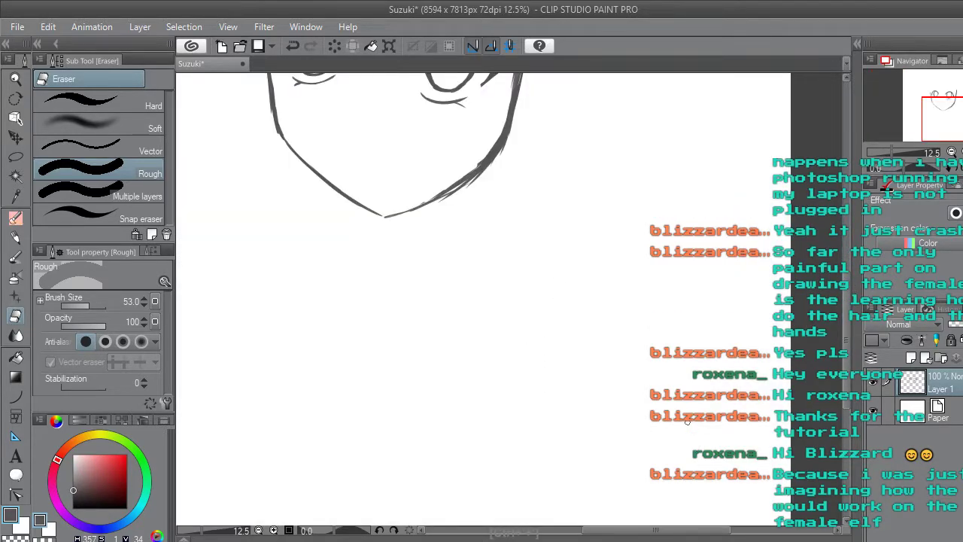
click(16, 218)
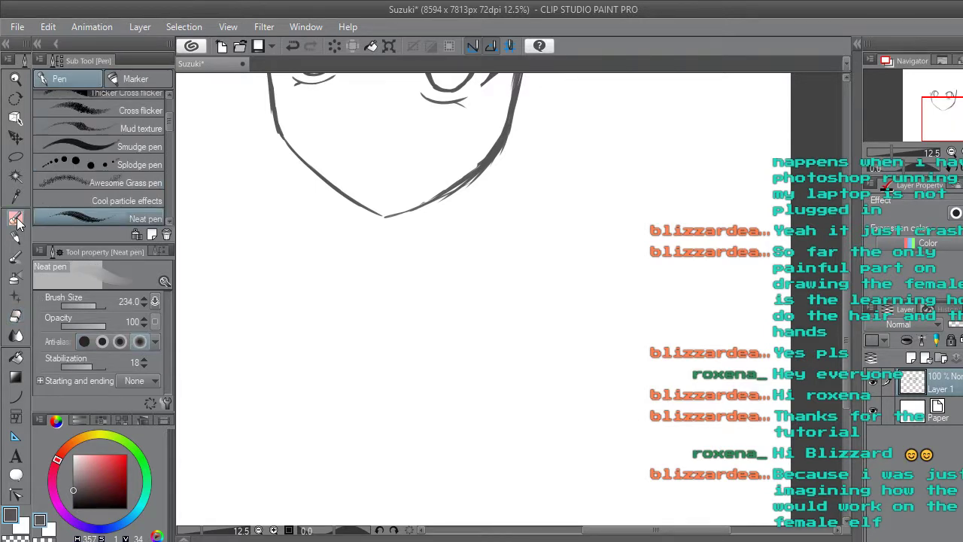
mouse_move(558, 430)
mouse_down()
mouse_move(542, 350)
mouse_move(565, 264)
mouse_move(715, 343)
mouse_move(728, 370)
mouse_move(725, 385)
mouse_move(593, 452)
mouse_move(535, 405)
mouse_up()
mouse_move(517, 371)
mouse_down()
mouse_move(504, 322)
mouse_move(528, 262)
mouse_move(552, 264)
mouse_move(600, 304)
mouse_up()
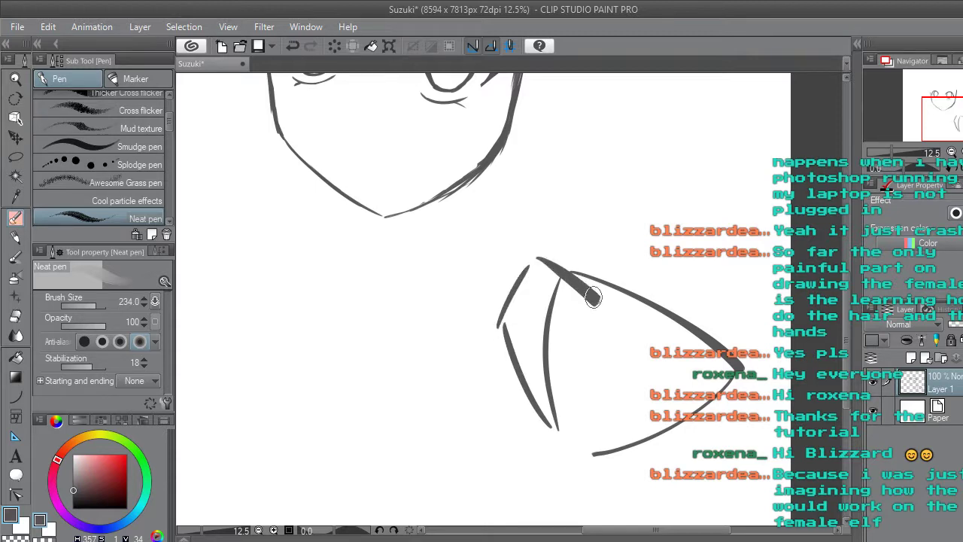
mouse_move(543, 315)
mouse_down()
mouse_move(573, 337)
mouse_move(611, 319)
mouse_move(594, 297)
mouse_move(613, 313)
mouse_move(616, 335)
mouse_up()
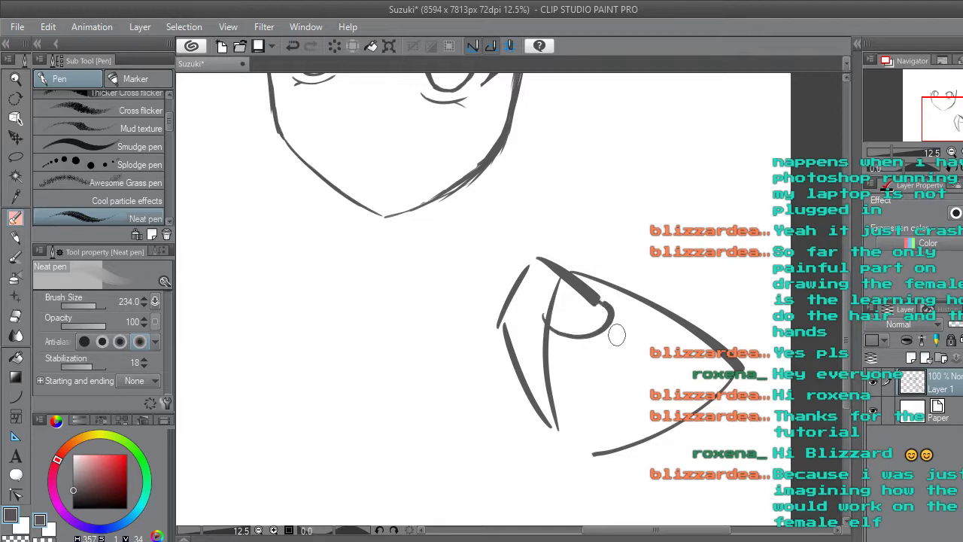
mouse_move(569, 263)
mouse_down()
mouse_move(584, 235)
mouse_move(575, 237)
mouse_move(646, 259)
mouse_move(636, 255)
mouse_move(619, 301)
mouse_up()
mouse_move(636, 254)
mouse_down()
mouse_move(677, 283)
mouse_move(678, 309)
mouse_move(684, 298)
mouse_move(723, 322)
mouse_move(700, 361)
mouse_move(725, 334)
mouse_move(745, 348)
mouse_move(697, 431)
mouse_move(624, 486)
mouse_move(599, 473)
mouse_move(616, 488)
mouse_move(649, 472)
mouse_up()
drag(532, 418, 568, 451)
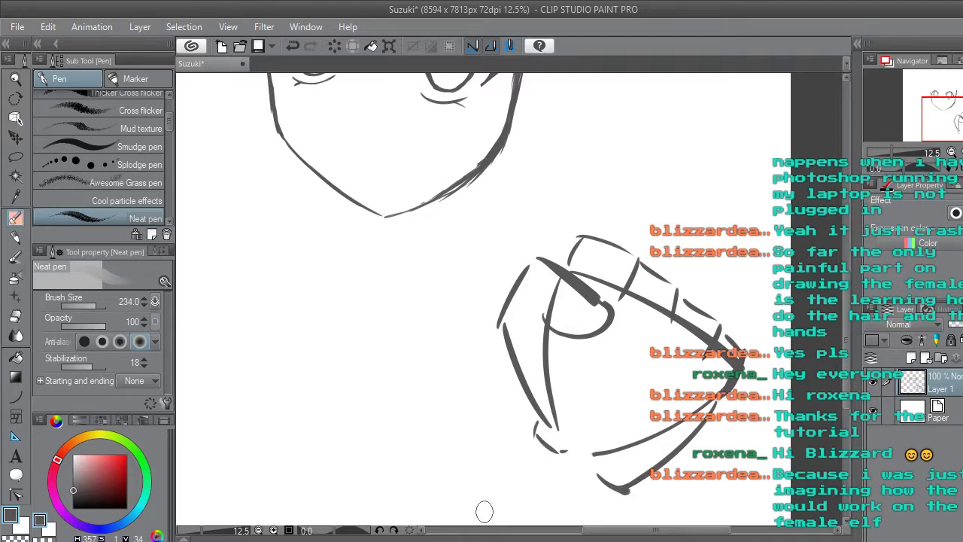
Undo every stroke of the demonstration hand below the face.
key(ctrl+z)
key(ctrl+z)
key(ctrl+z)
key(ctrl+z)
key(ctrl+z)
key(ctrl+z)
key(ctrl+z)
key(ctrl+z)
key(ctrl+z)
key(ctrl+z)
key(ctrl+z)
key(ctrl+z)
key(ctrl+z)
key(ctrl+z)
key(ctrl+z)
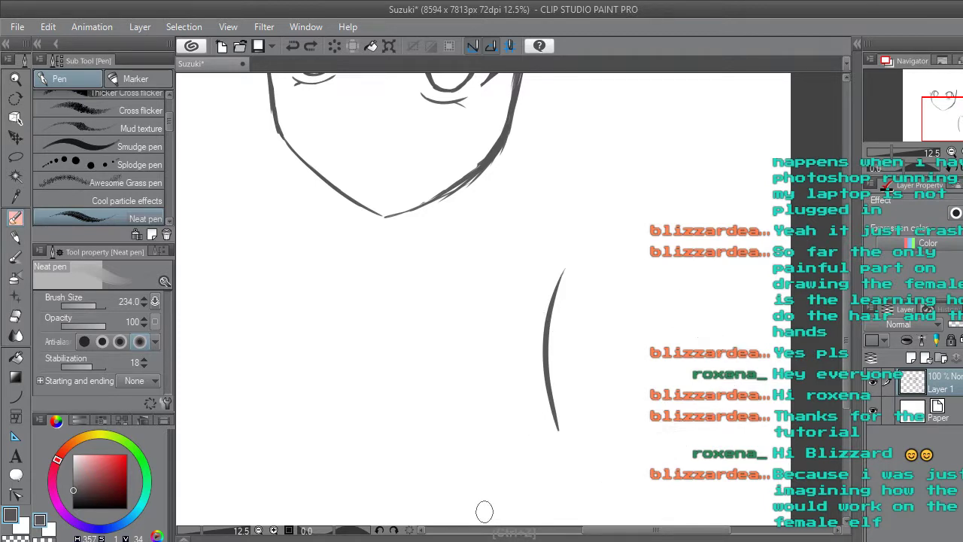
key(ctrl+z)
Sketch a slanted palm edge and a rounded outer outline for another hand pose below the face.
drag(533, 379, 523, 431)
drag(553, 336, 596, 282)
mouse_move(693, 359)
mouse_down()
mouse_move(613, 444)
mouse_move(553, 456)
mouse_up()
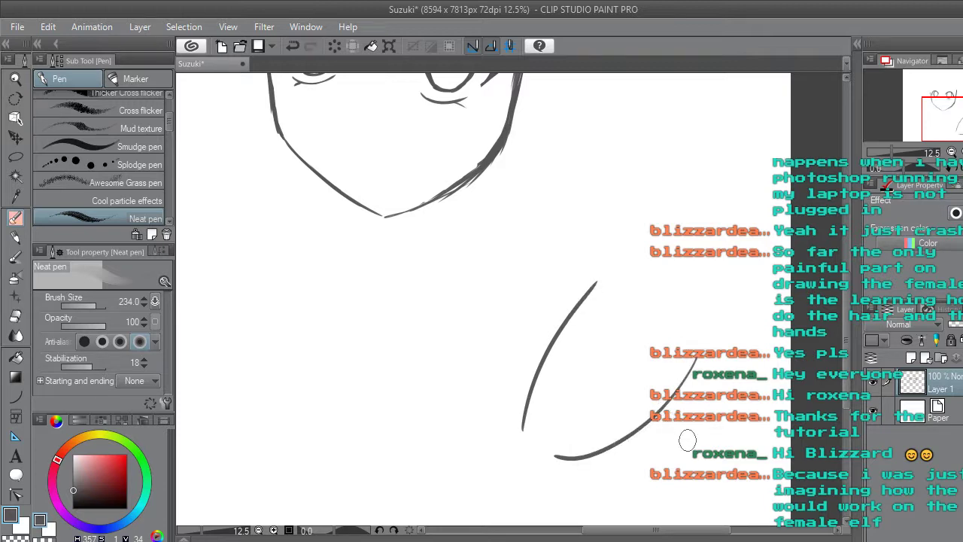
key(ctrl+z)
scroll(715, 410, up, 2)
scroll(711, 395, down, 2)
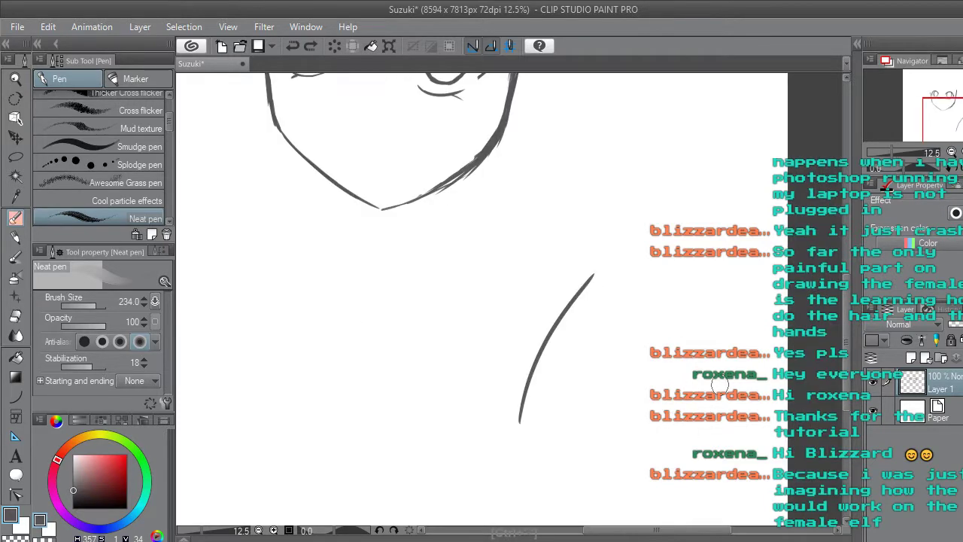
mouse_move(718, 384)
mouse_down()
mouse_move(636, 430)
mouse_move(550, 445)
mouse_up()
mouse_move(609, 284)
mouse_down()
mouse_move(672, 325)
mouse_move(714, 406)
mouse_up()
Add a pointed outline beside the slanted palm edge, with short overlapping strokes at its tip and inner side.
mouse_move(518, 418)
mouse_down()
mouse_move(515, 305)
mouse_move(544, 274)
mouse_move(529, 290)
mouse_move(545, 256)
mouse_move(562, 278)
mouse_move(549, 250)
mouse_move(533, 283)
mouse_move(550, 253)
mouse_move(559, 288)
mouse_up()
mouse_move(553, 254)
mouse_down()
mouse_move(552, 306)
mouse_move(558, 267)
mouse_move(555, 305)
mouse_up()
drag(557, 253, 555, 305)
mouse_move(563, 271)
mouse_down()
mouse_move(551, 306)
mouse_move(571, 390)
mouse_up()
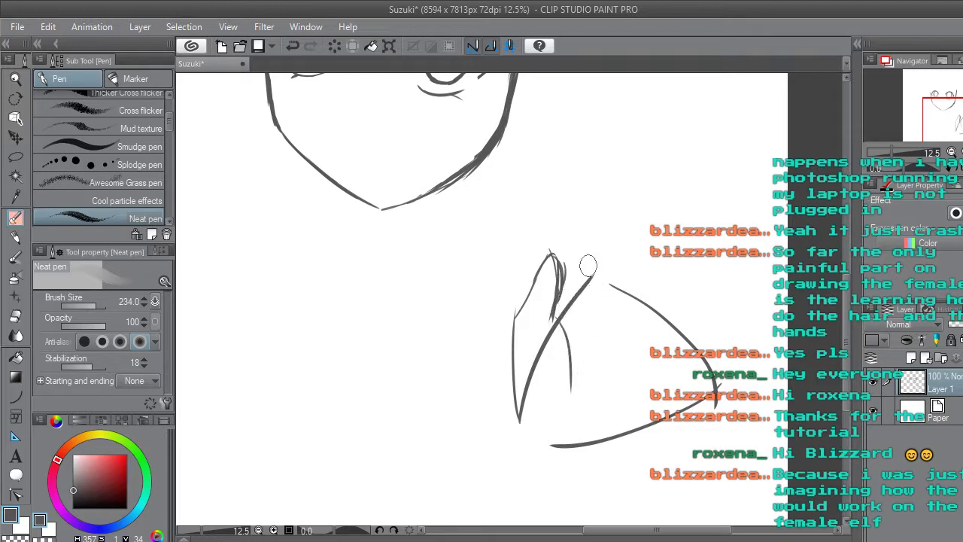
mouse_move(552, 251)
mouse_down()
mouse_move(560, 275)
mouse_move(537, 270)
mouse_up()
Undo all strokes of the second hand sketch so the area below the face is empty.
key(ctrl+z)
key(ctrl+z)
key(ctrl+z)
key(ctrl+z)
key(ctrl+z)
key(ctrl+z)
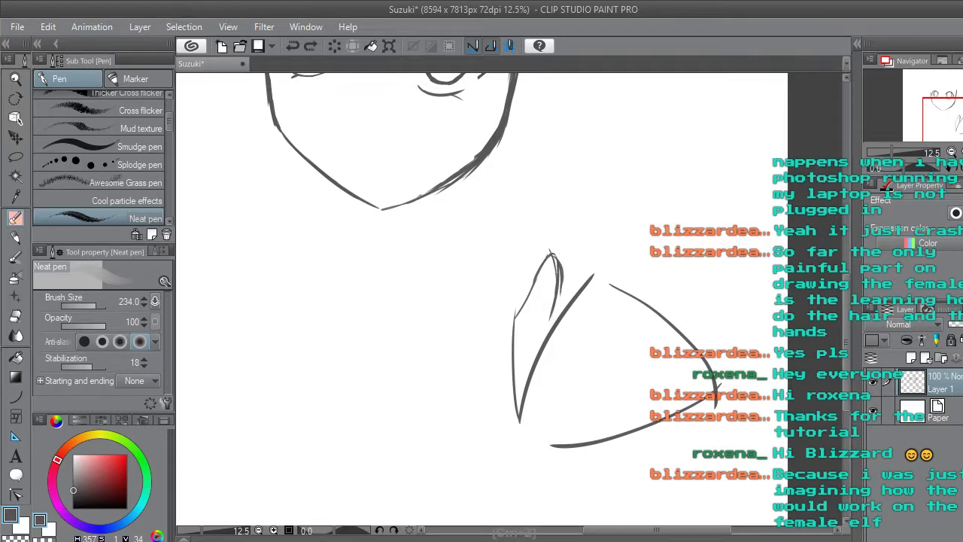
key(ctrl+z)
key(ctrl+z)
key(ctrl+z)
key(ctrl+z)
key(ctrl+z)
key(ctrl+z)
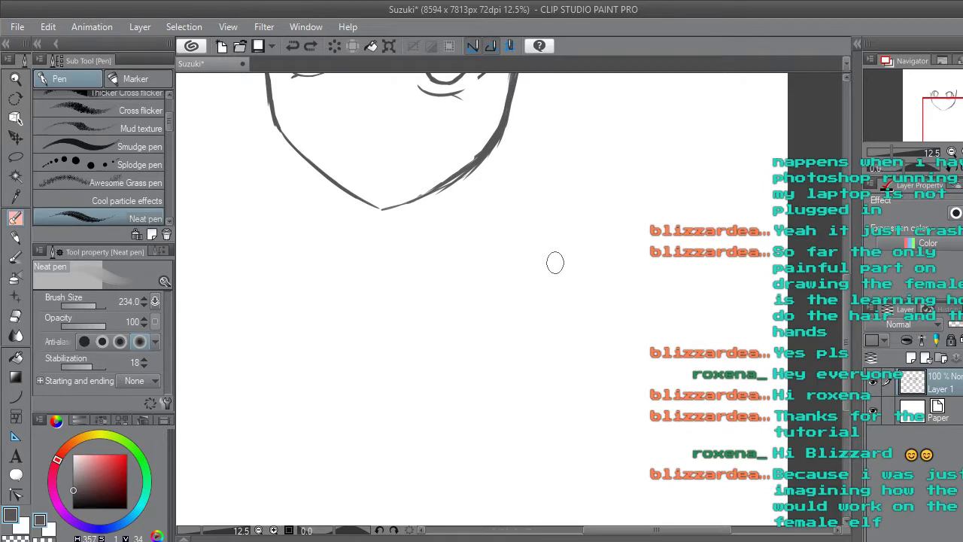
Clean the inner top edge of the left eye's iris with the Rough eraser at brush size 53.
drag(847, 326, 847, 263)
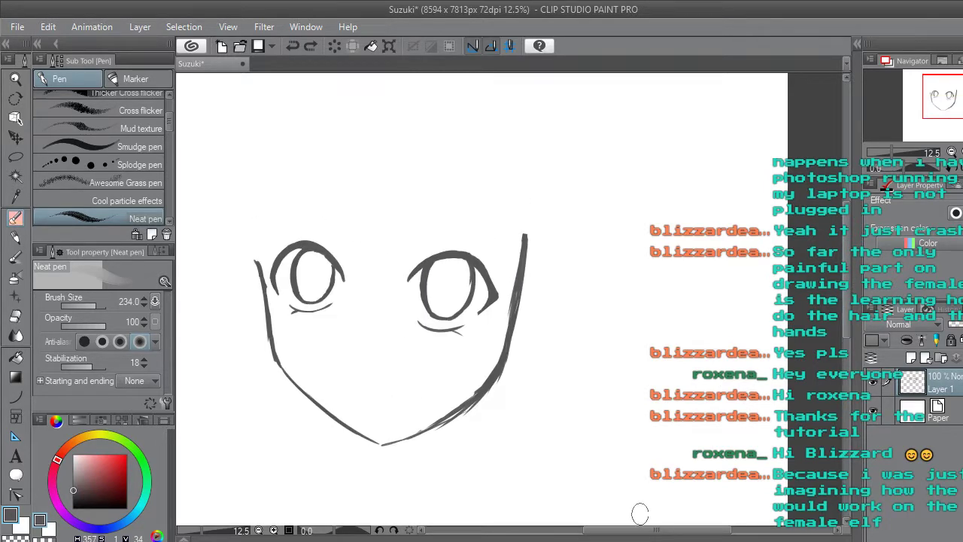
drag(658, 531, 633, 531)
key(ctrl+plus)
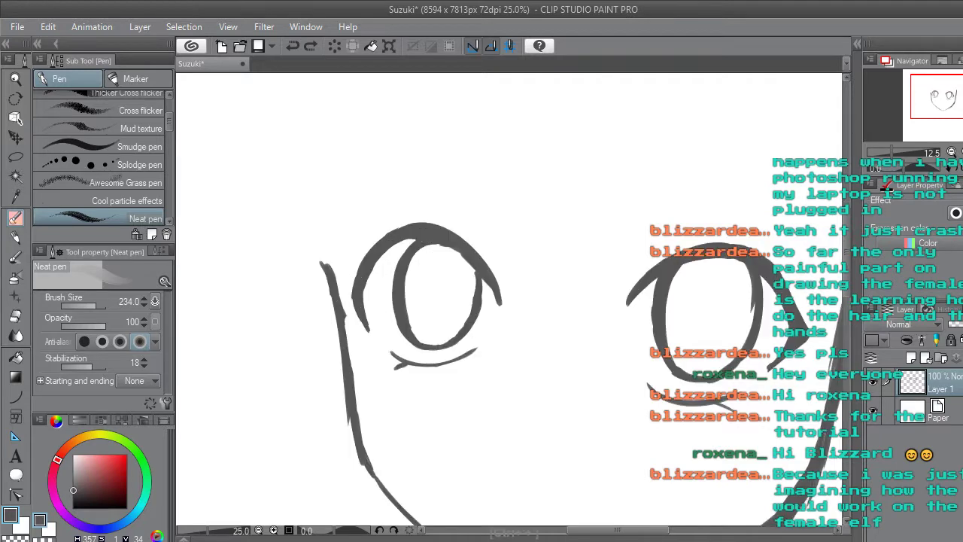
scroll(435, 255, up, 1)
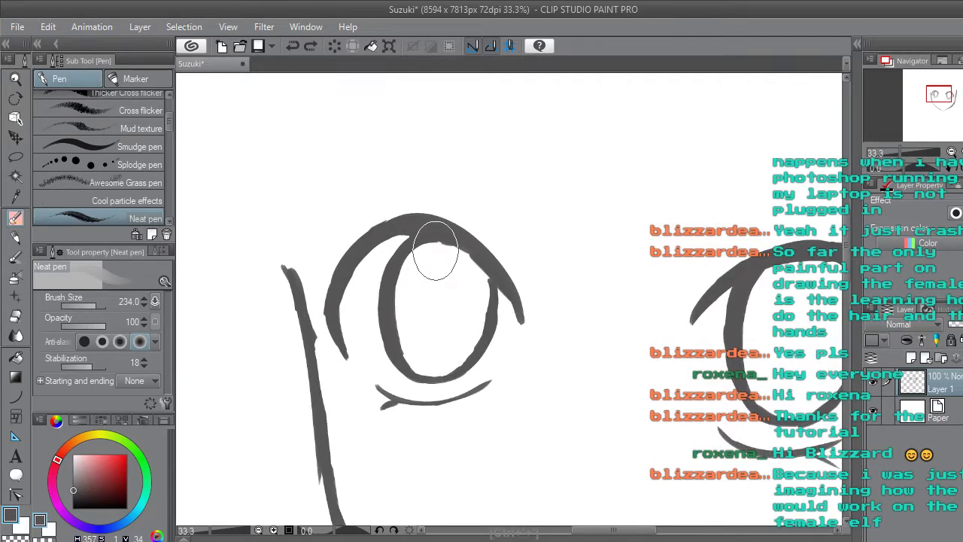
key(e)
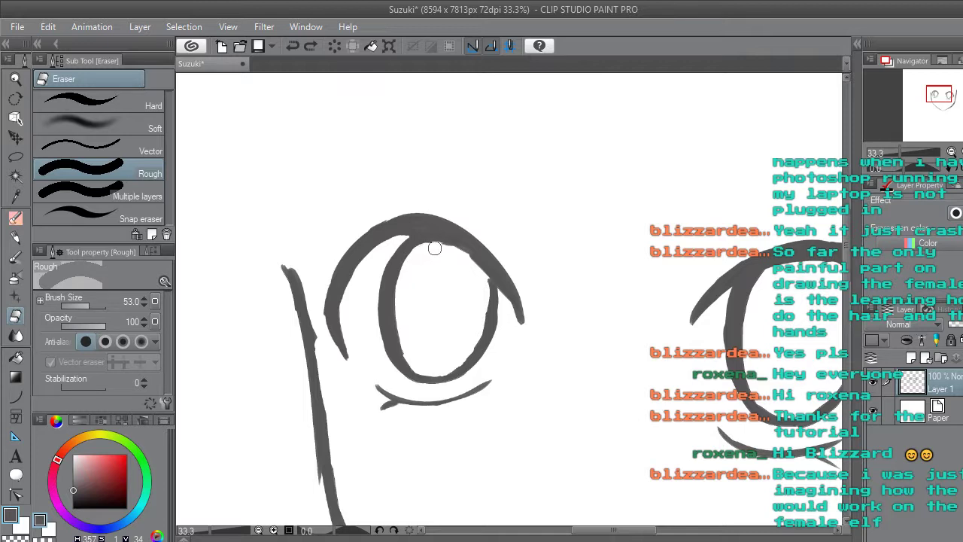
drag(431, 247, 424, 254)
Check both eyes against the whole face and save the drawing.
click(16, 218)
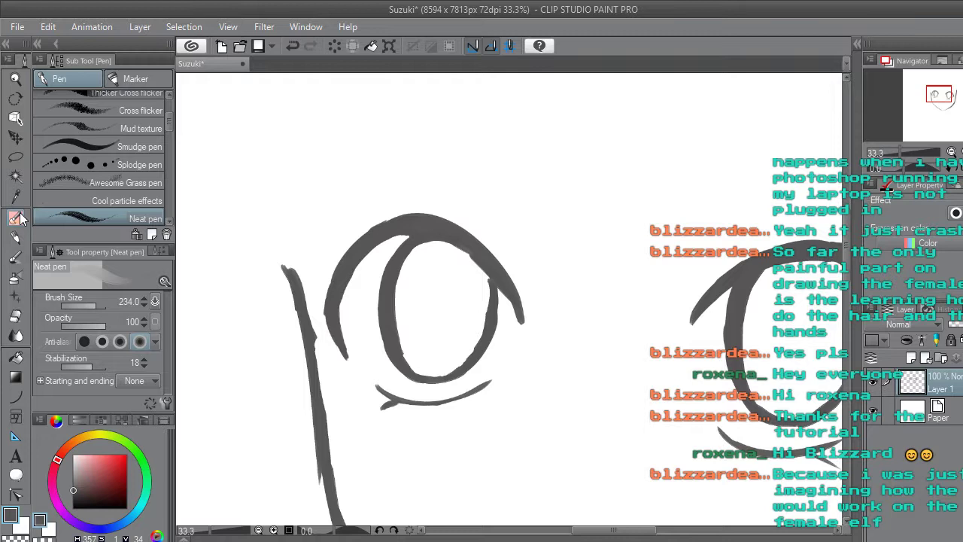
key(ctrl+minus)
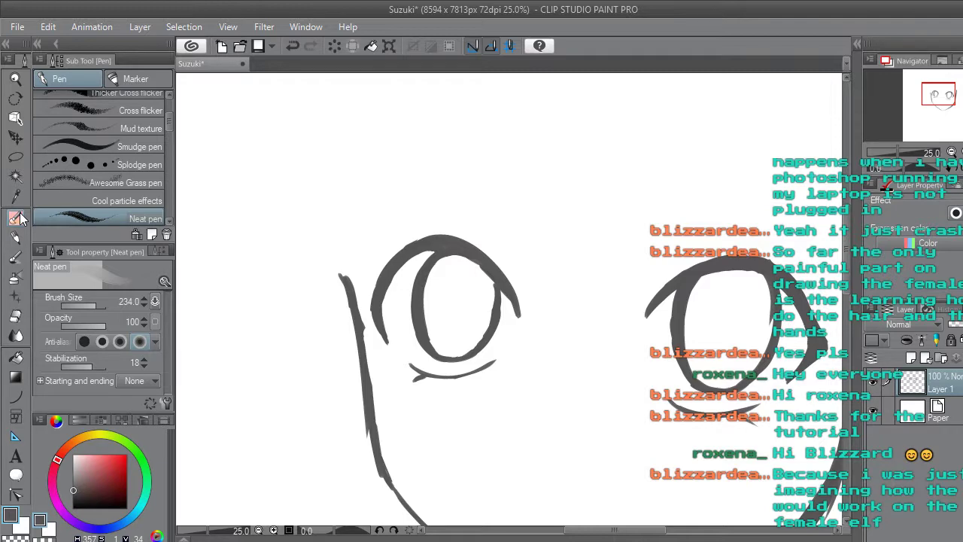
key(ctrl+minus)
key(ctrl+minus)
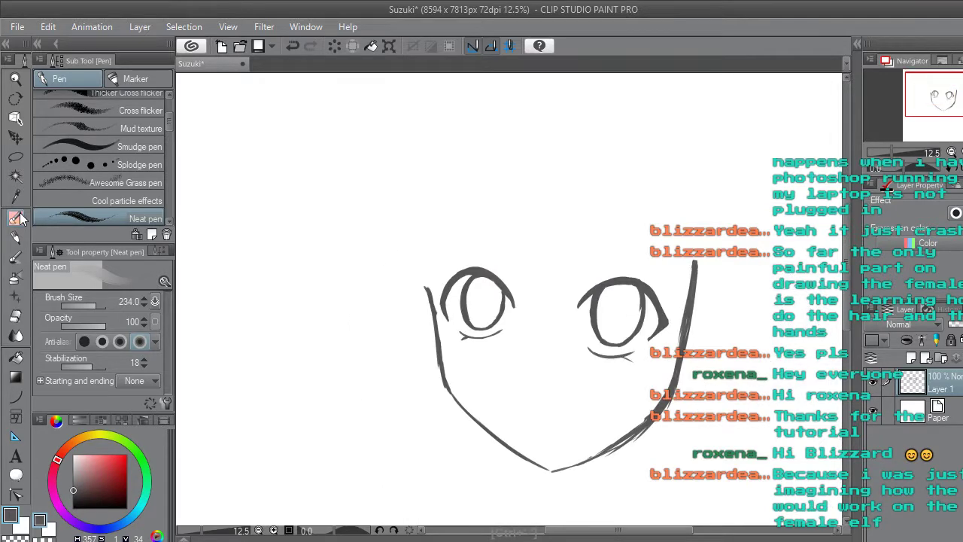
key(ctrl+plus)
key(ctrl+plus)
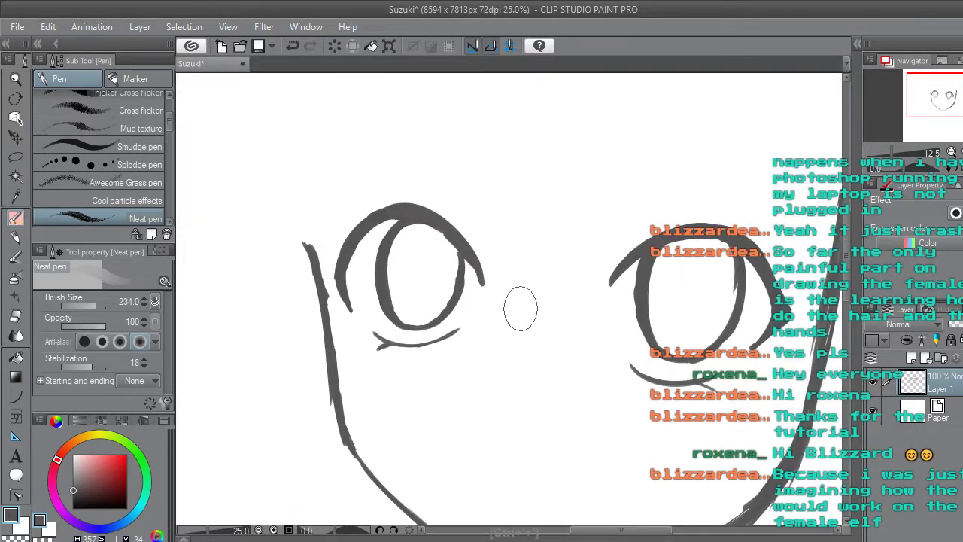
key(ctrl+minus)
key(ctrl+minus)
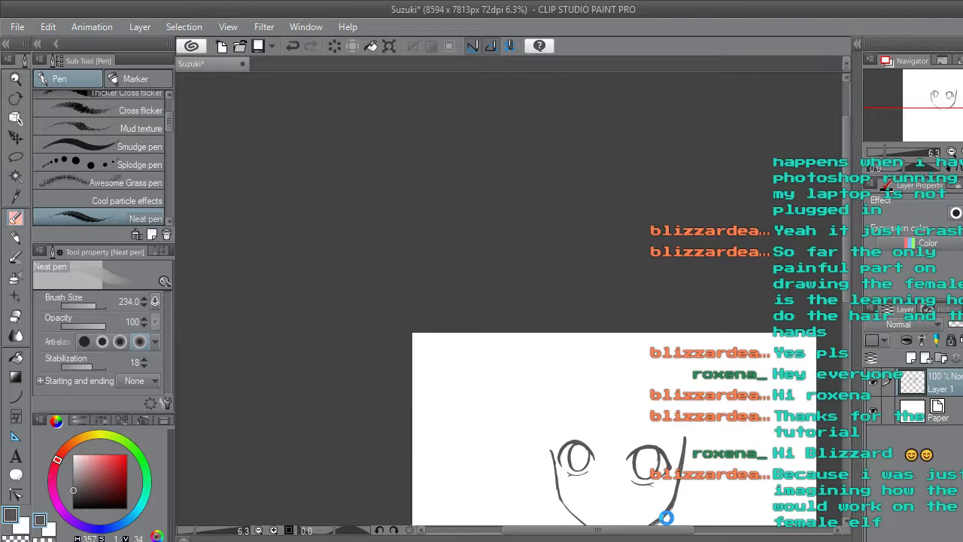
key(ctrl+s)
Touch up the inner upper right edge of the left eye's iris with the Neat pen and check both eyes.
drag(846, 288, 847, 323)
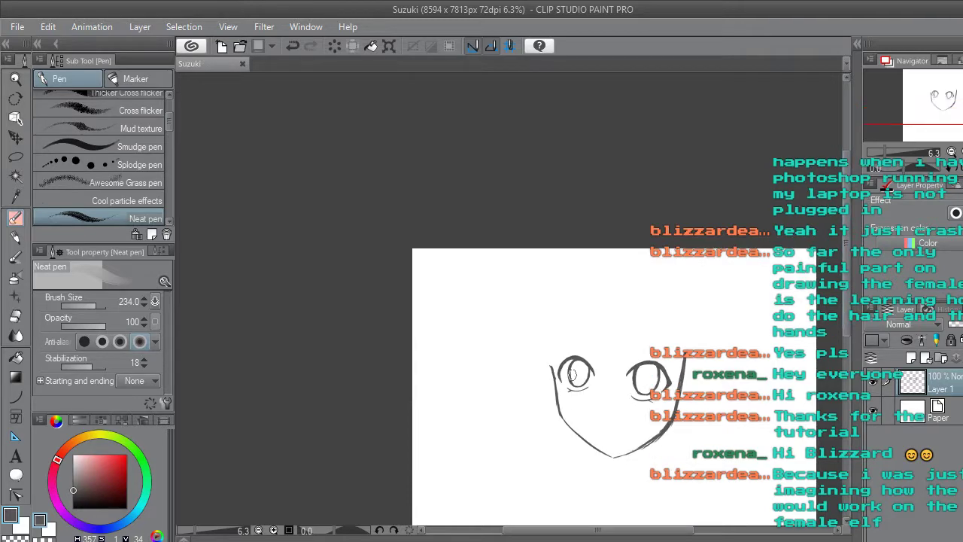
key(ctrl+plus)
key(ctrl+plus)
key(ctrl+plus)
key(ctrl+plus)
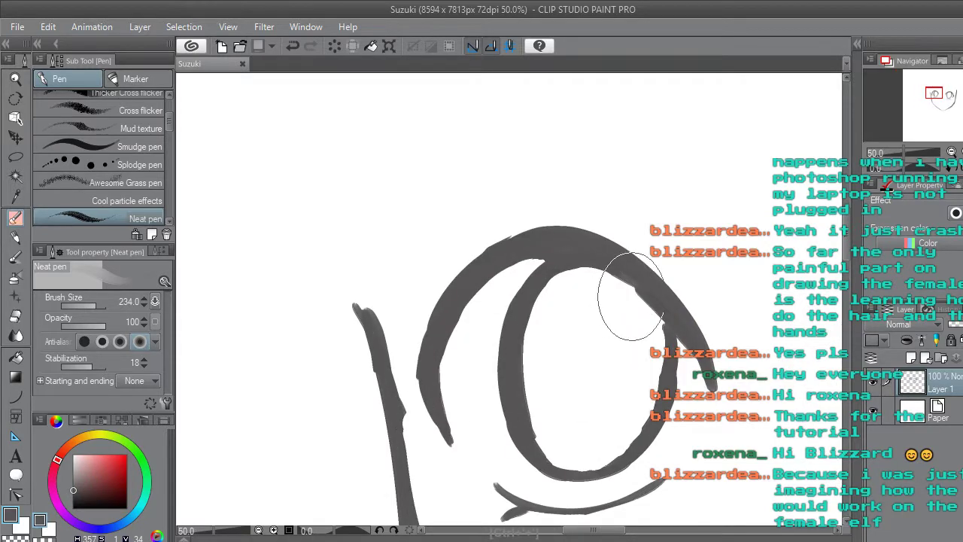
scroll(639, 280, down, 3)
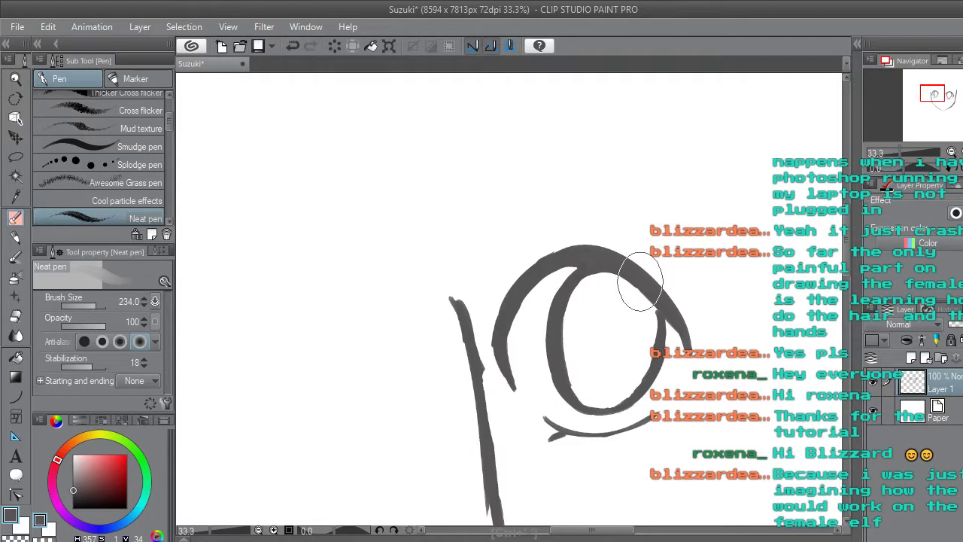
key(ctrl+minus)
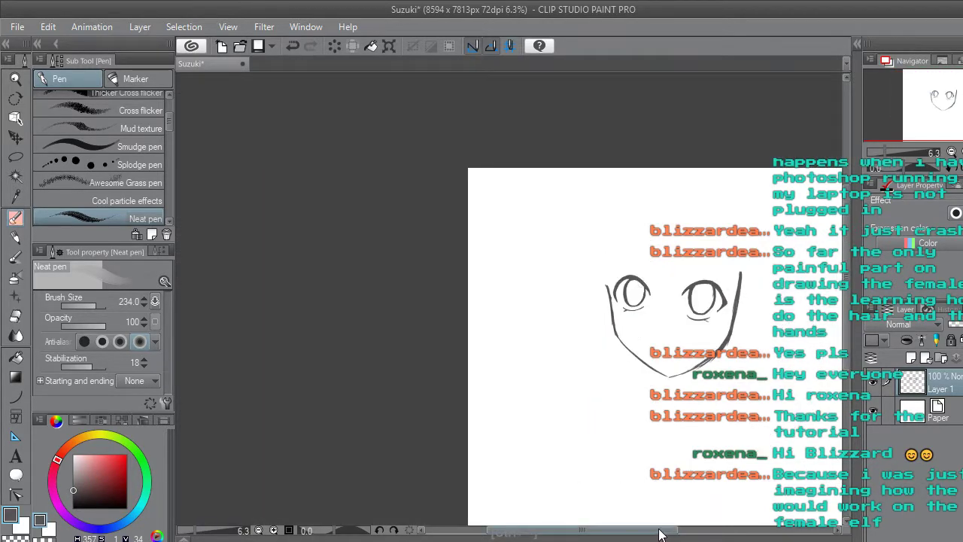
drag(659, 530, 688, 532)
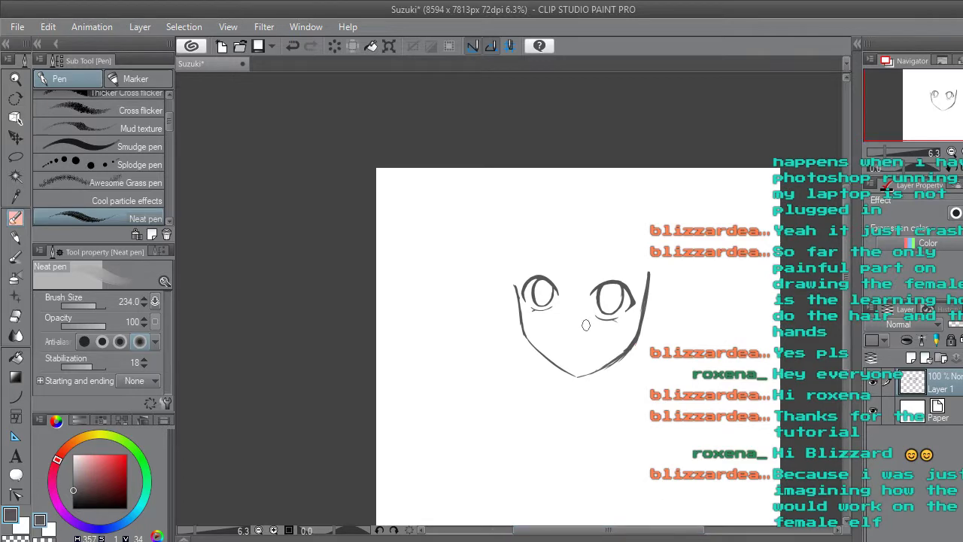
scroll(586, 325, up, 2)
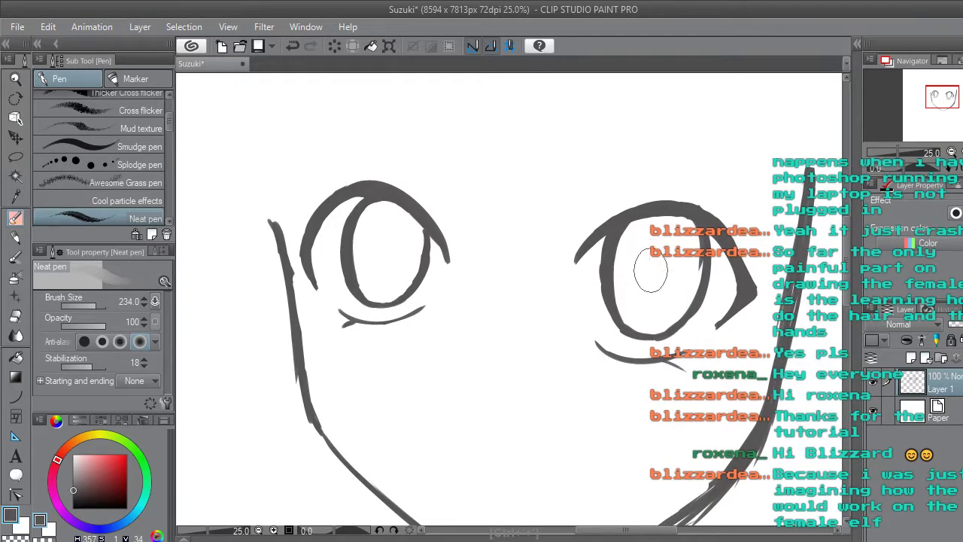
Draw a short vertical pupil stroke in the middle of each iris with the Neat pen, redoing the left eye's stroke.
drag(648, 261, 652, 278)
mouse_move(378, 249)
mouse_down()
mouse_move(379, 240)
mouse_move(382, 257)
mouse_move(381, 237)
mouse_up()
key(ctrl+minus)
key(ctrl+minus)
key(ctrl+minus)
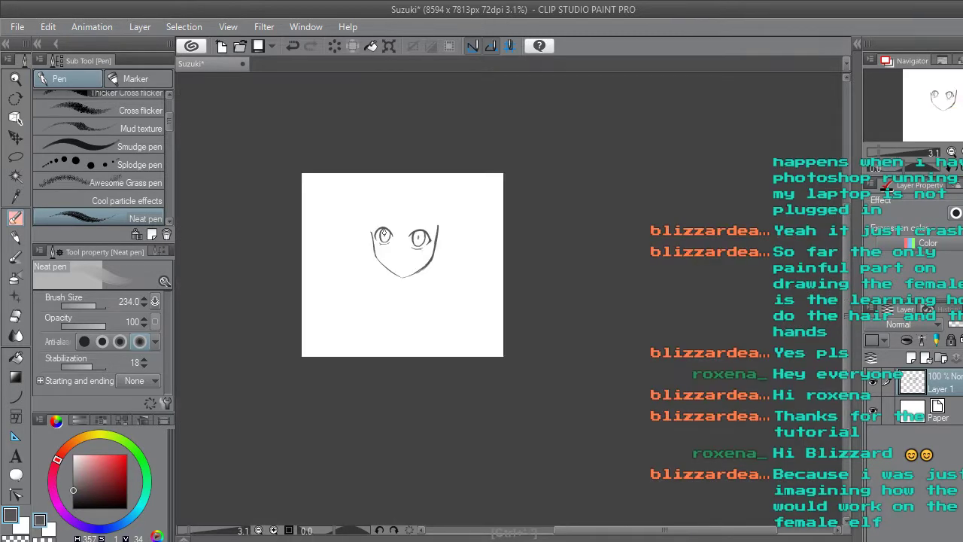
key(ctrl+plus)
key(ctrl+plus)
key(ctrl+plus)
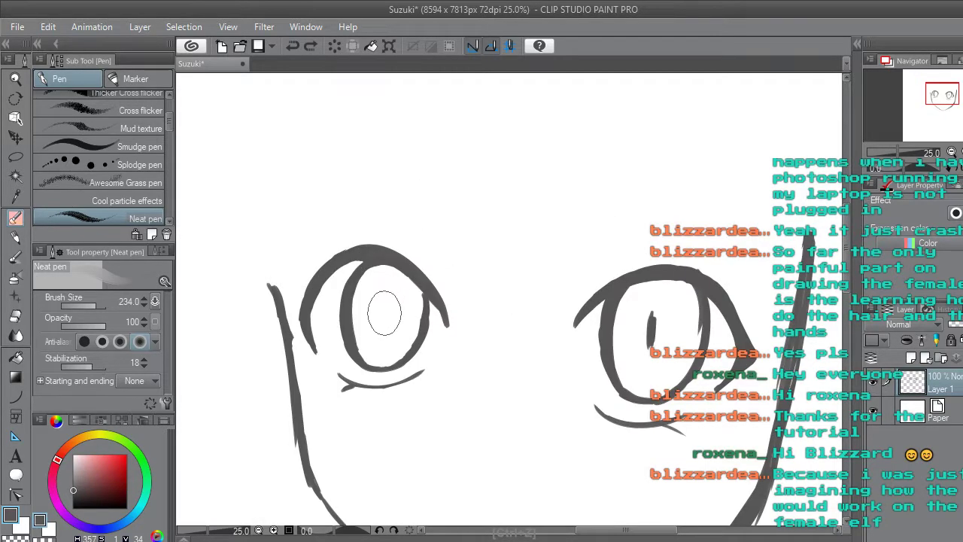
mouse_move(383, 308)
mouse_down()
mouse_move(376, 323)
mouse_move(383, 295)
mouse_up()
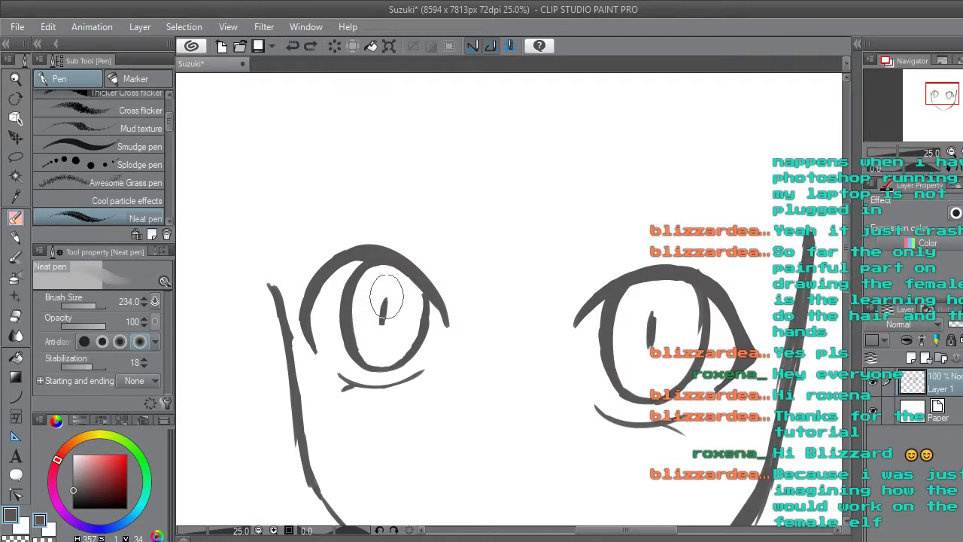
Compare both pupils against the whole face and touch up the left eye's pupil with the Neat pen.
key(ctrl+minus)
key(ctrl+minus)
key(ctrl+minus)
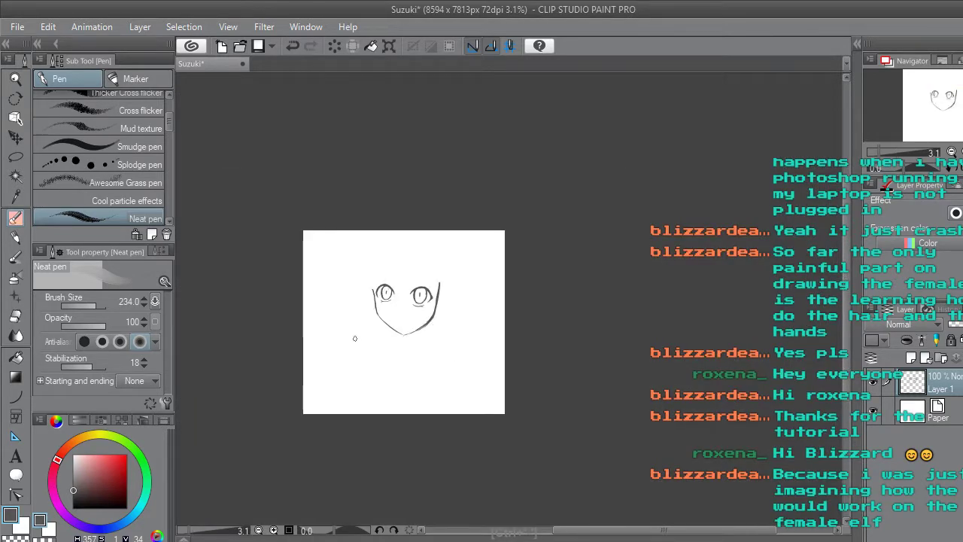
scroll(354, 338, up, 1)
scroll(458, 237, up, 1)
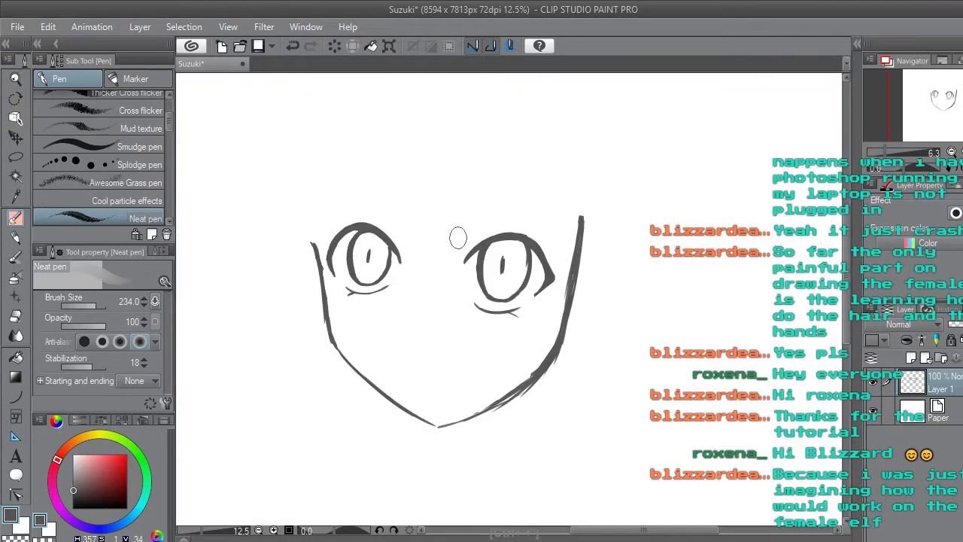
mouse_move(368, 250)
mouse_down()
mouse_move(372, 257)
mouse_move(369, 249)
mouse_up()
key(ctrl+z)
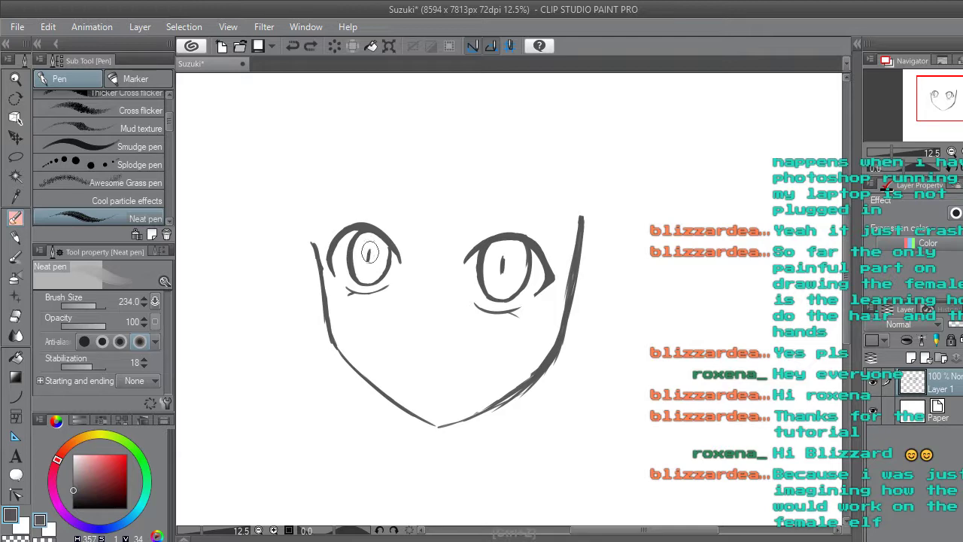
drag(369, 252, 370, 247)
scroll(369, 247, down, 1)
drag(399, 291, 398, 293)
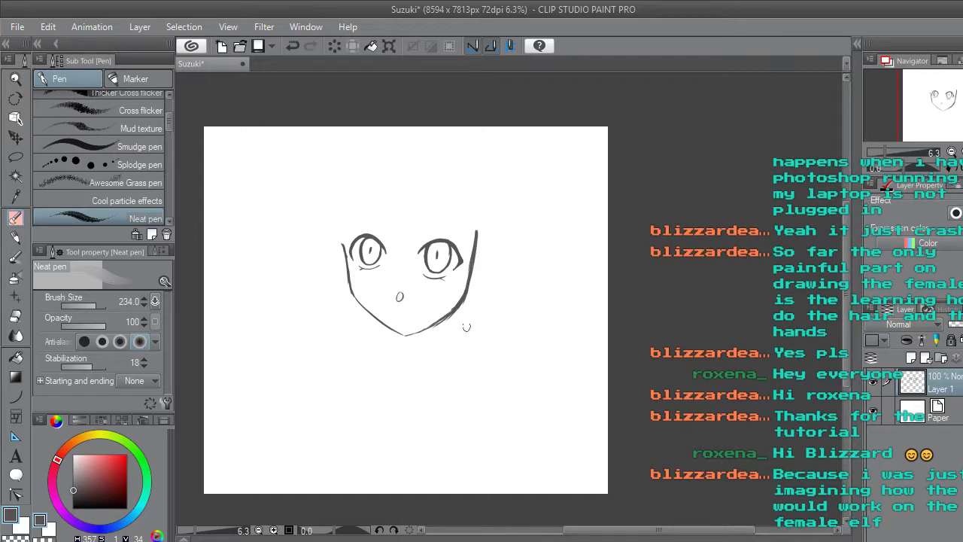
key(ctrl+z)
drag(404, 302, 398, 312)
click(422, 314)
key(ctrl+z)
drag(391, 283, 396, 288)
Draw an arched eyebrow above the right eye with the Neat pen and thicken its inner part and arch.
scroll(410, 285, up, 1)
drag(847, 303, 847, 282)
drag(696, 530, 676, 530)
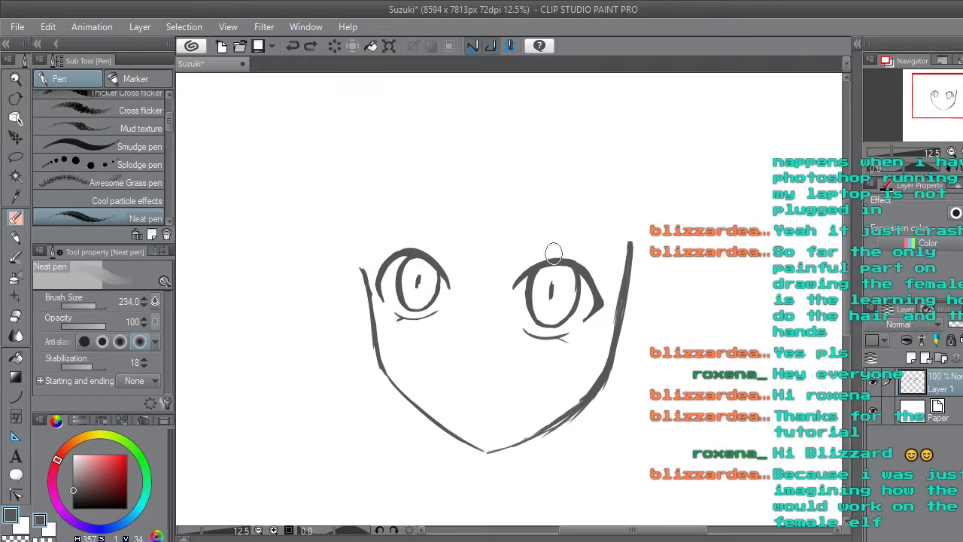
scroll(543, 245, up, 1)
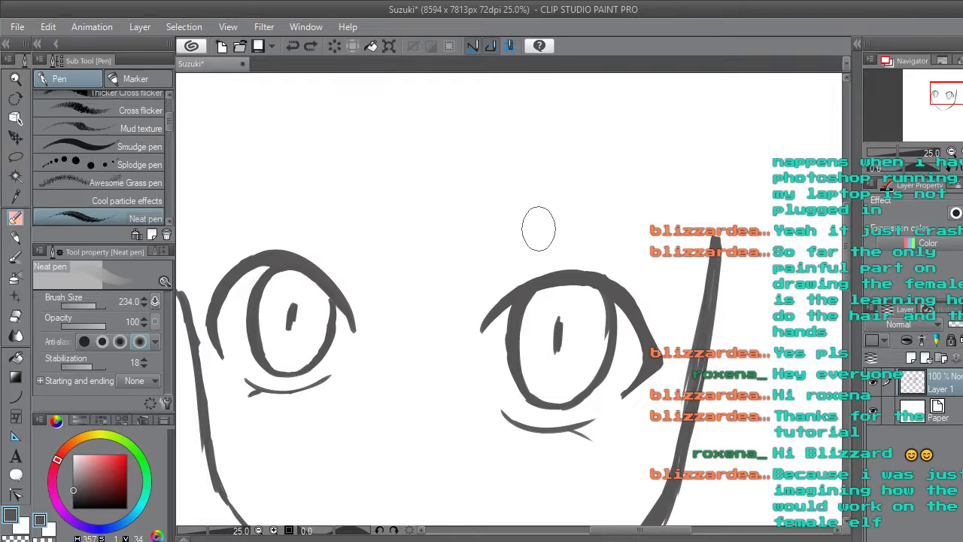
mouse_move(474, 252)
mouse_down()
mouse_move(526, 209)
mouse_move(501, 224)
mouse_move(488, 238)
mouse_move(540, 200)
mouse_move(488, 241)
mouse_move(545, 204)
mouse_move(488, 243)
mouse_move(548, 203)
mouse_move(517, 222)
mouse_move(516, 211)
mouse_move(597, 196)
mouse_up()
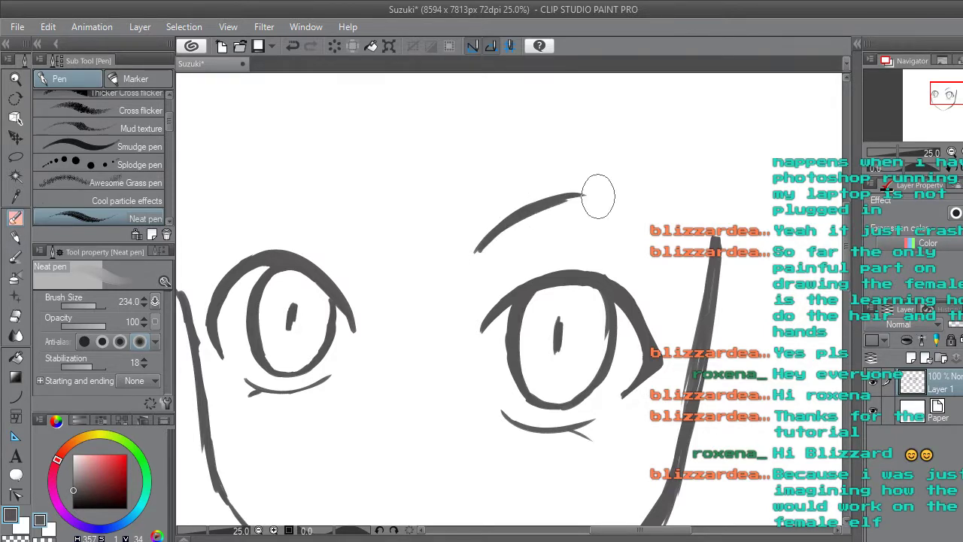
drag(567, 200, 655, 223)
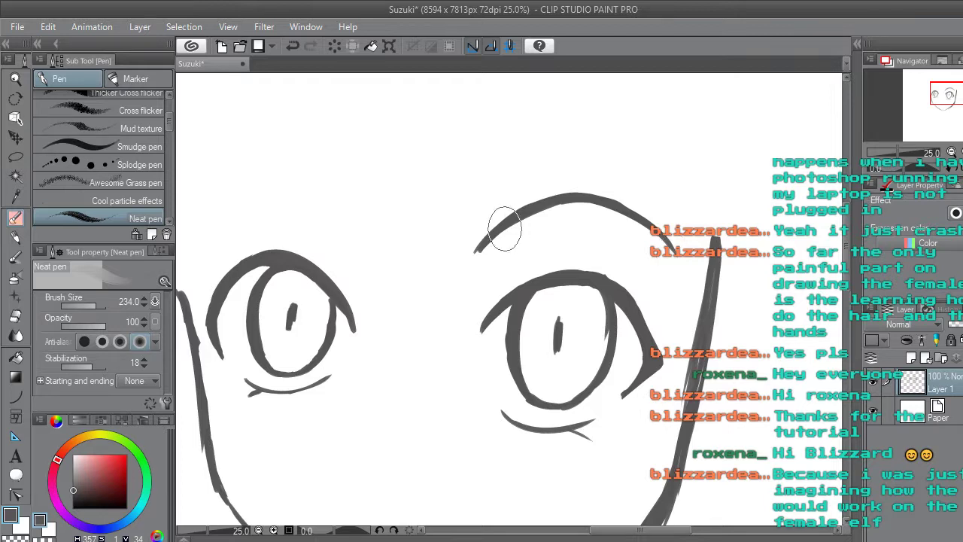
mouse_move(516, 206)
mouse_down()
mouse_move(483, 244)
mouse_move(515, 222)
mouse_move(587, 203)
mouse_move(592, 210)
mouse_move(564, 207)
mouse_move(646, 227)
mouse_up()
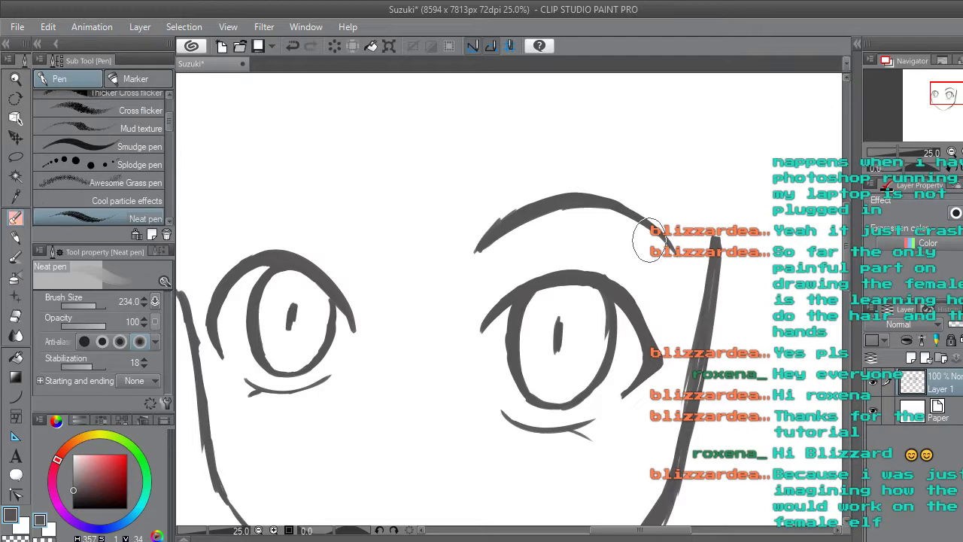
Draw a matching arched eyebrow above the left eye with the Neat pen, extending its outer tip and filling its inner end.
key(ctrl+minus)
key(ctrl+minus)
key(ctrl+minus)
key(ctrl+minus)
key(ctrl+plus)
key(ctrl+plus)
key(ctrl+plus)
key(ctrl+plus)
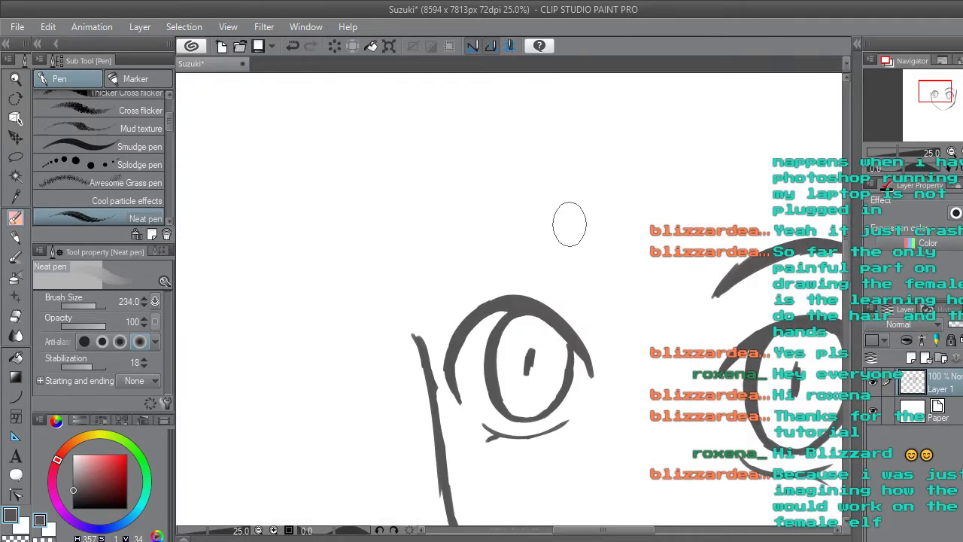
drag(605, 291, 517, 249)
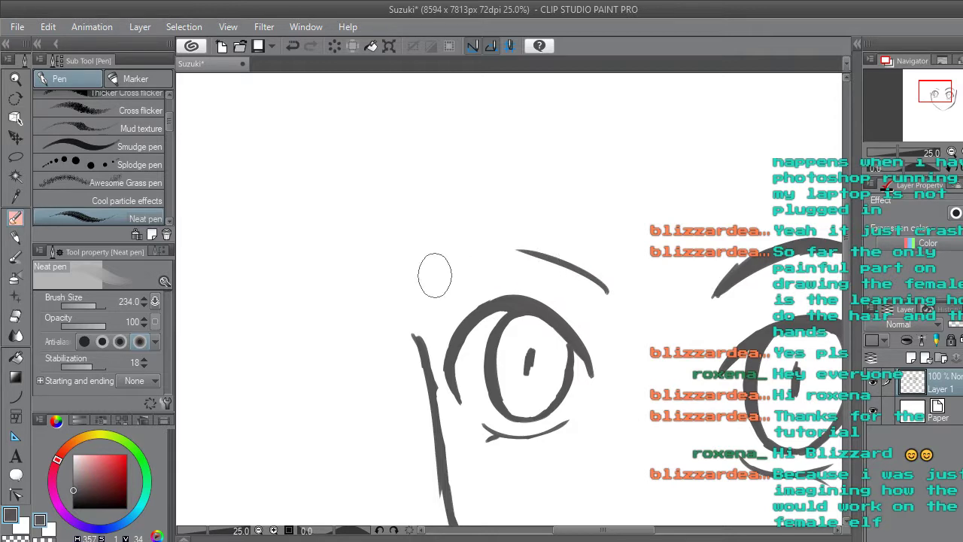
mouse_move(434, 275)
mouse_down()
mouse_move(514, 253)
mouse_move(443, 276)
mouse_move(552, 262)
mouse_move(469, 262)
mouse_move(559, 267)
mouse_move(492, 255)
mouse_move(571, 267)
mouse_move(510, 253)
mouse_move(579, 270)
mouse_move(601, 290)
mouse_move(572, 268)
mouse_up()
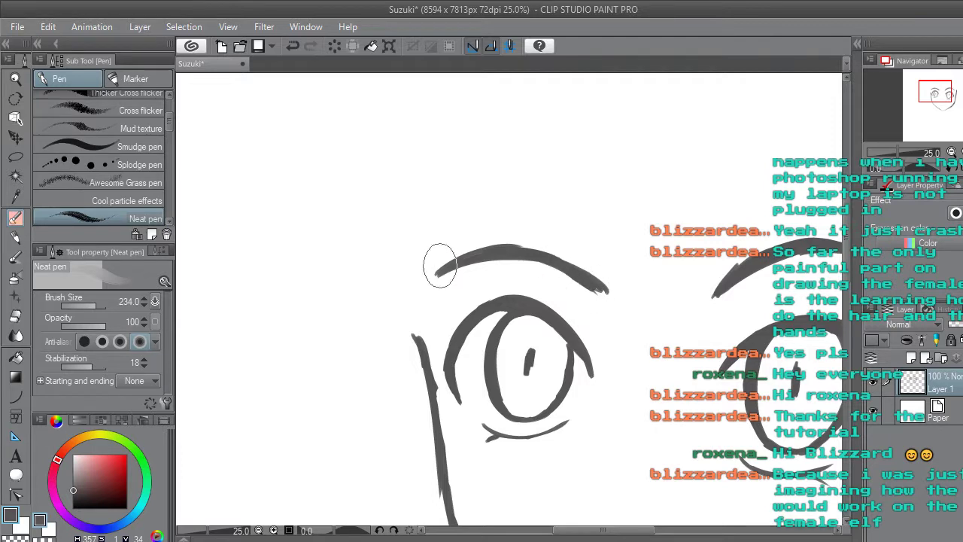
drag(452, 265, 425, 285)
mouse_move(594, 289)
mouse_down()
mouse_move(601, 294)
mouse_move(597, 286)
mouse_up()
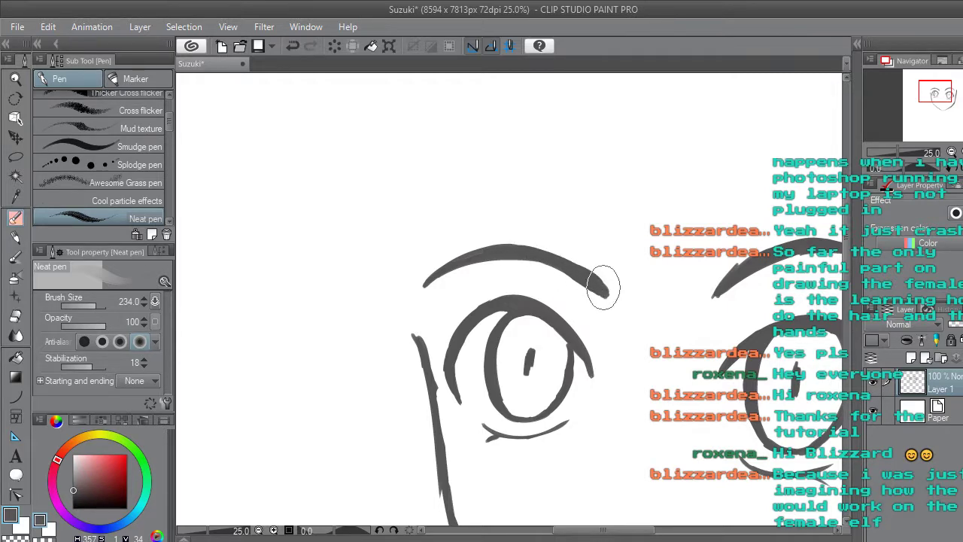
Smooth the lower edge of the left eyebrow with the Rough eraser at brush size 53 and check it against the face.
key(e)
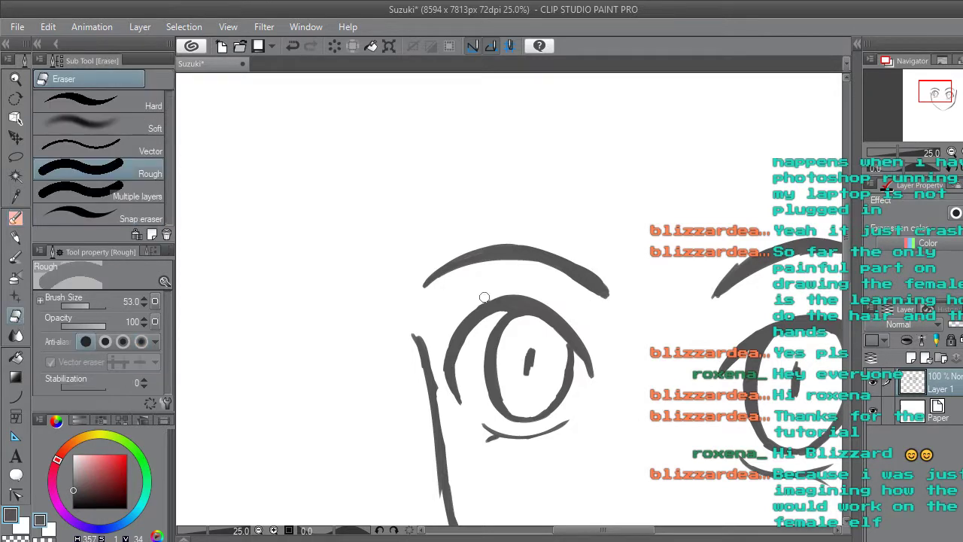
drag(431, 287, 522, 274)
scroll(522, 273, down, 5)
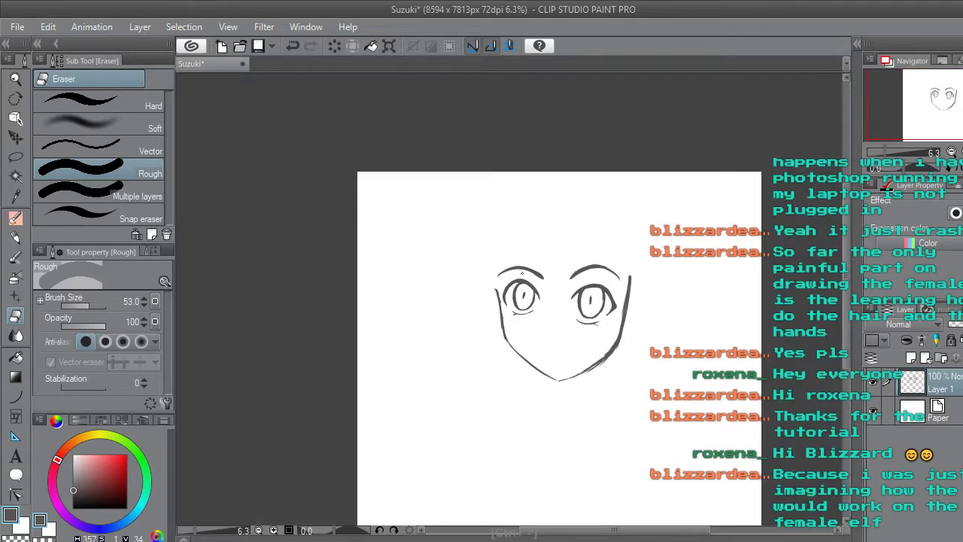
scroll(545, 249, up, 2)
scroll(545, 249, up, 2)
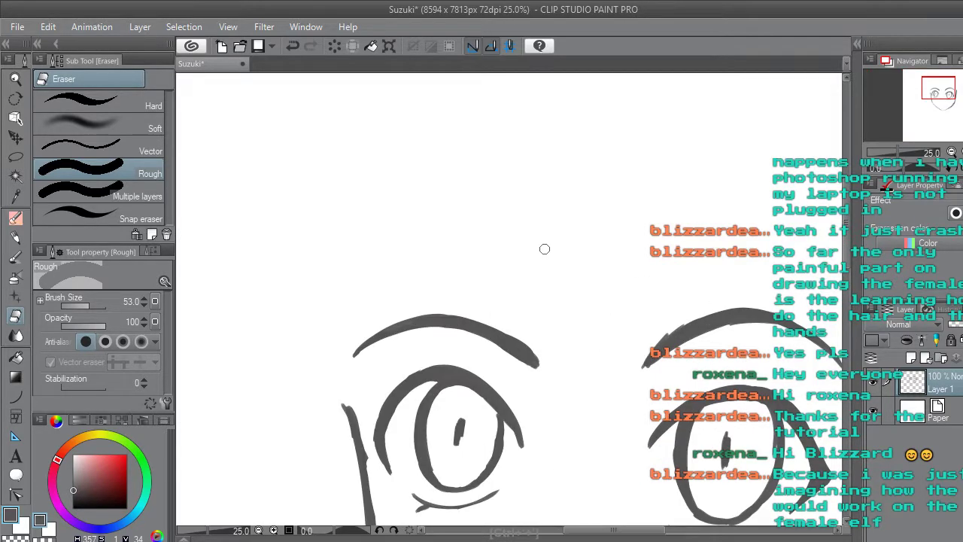
Lasso the left eyebrow, rotate it clockwise so its inner end tilts down toward the nose, and deselect it.
click(17, 156)
mouse_move(524, 377)
mouse_down()
mouse_move(482, 366)
mouse_move(407, 357)
mouse_move(339, 383)
mouse_move(431, 274)
mouse_move(570, 307)
mouse_move(535, 398)
mouse_move(594, 403)
mouse_up()
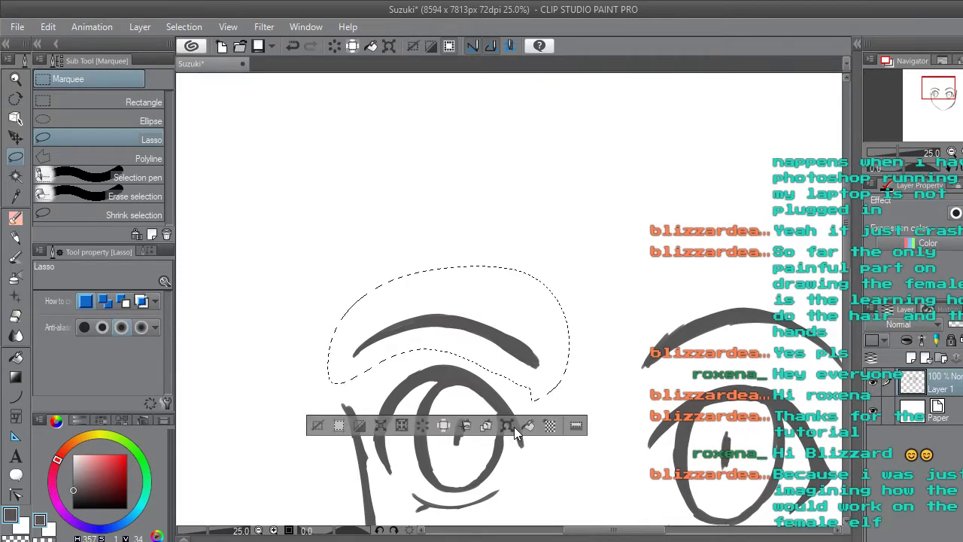
click(509, 425)
drag(312, 257, 328, 237)
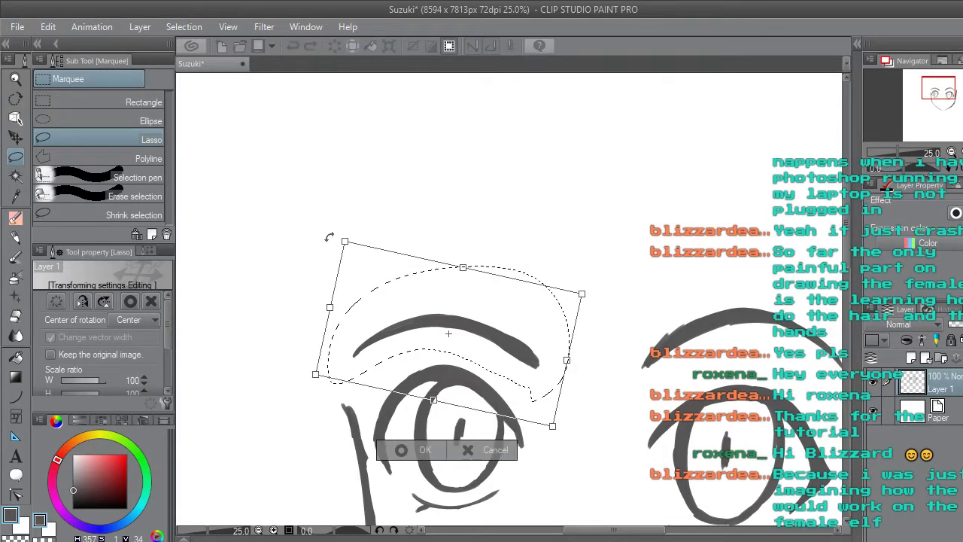
drag(517, 358, 519, 354)
click(403, 447)
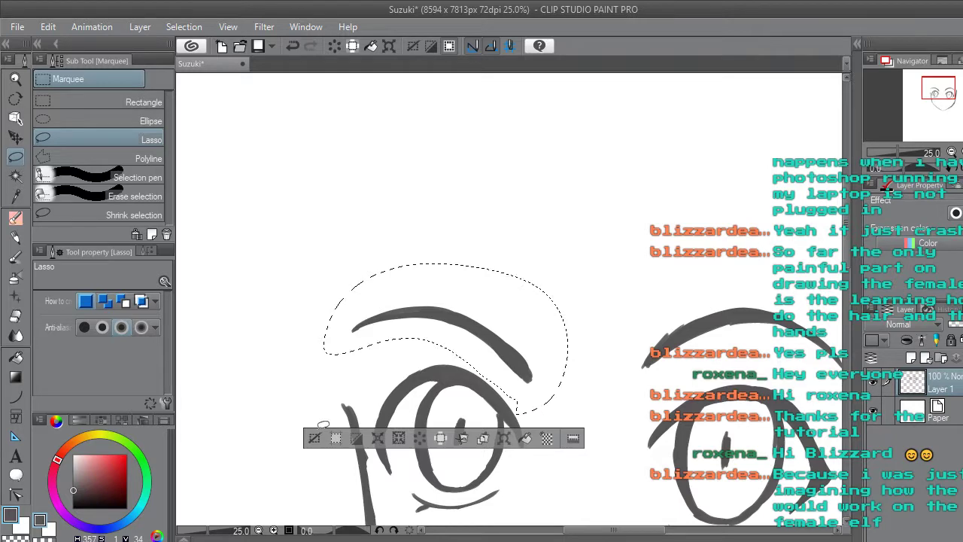
click(317, 438)
scroll(323, 425, down, 5)
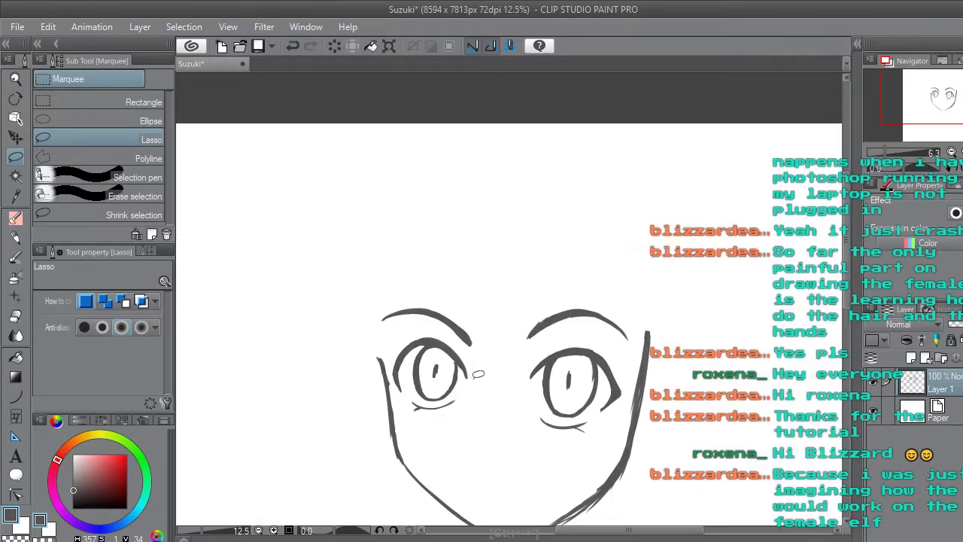
Select the left eyebrow again, nudge it slightly up and inward, and deselect it.
scroll(478, 373, up, 3)
mouse_move(475, 354)
mouse_down()
mouse_move(413, 327)
mouse_move(380, 287)
mouse_move(503, 305)
mouse_move(481, 352)
mouse_up()
click(493, 384)
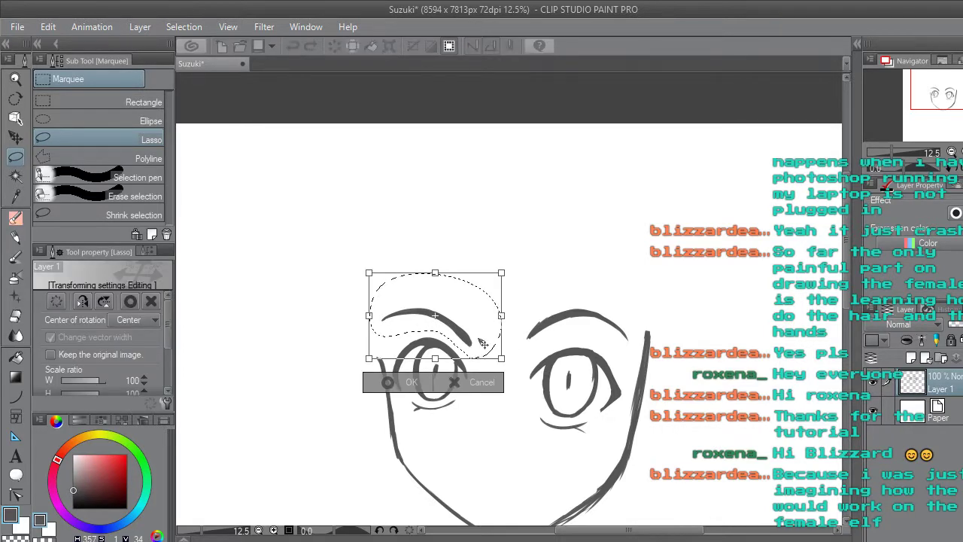
drag(466, 339, 470, 333)
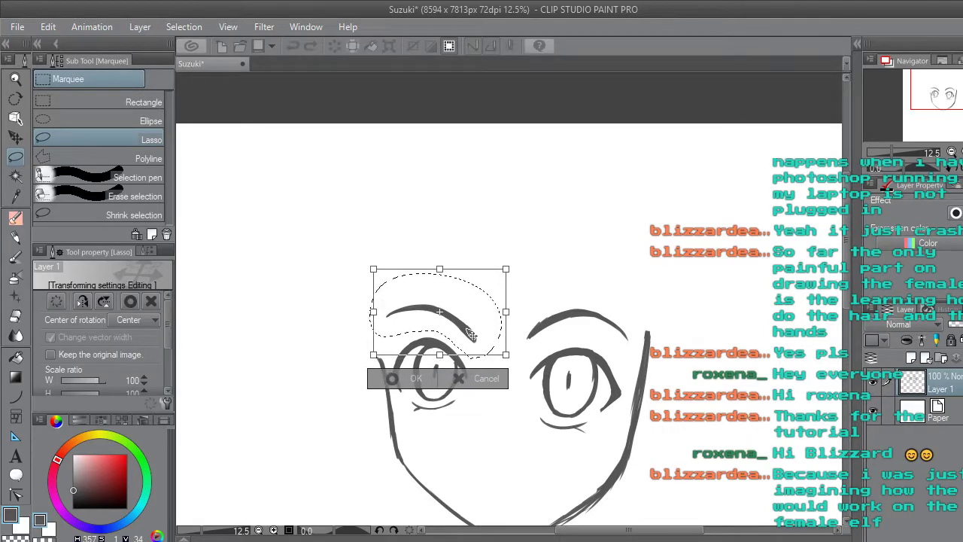
click(415, 378)
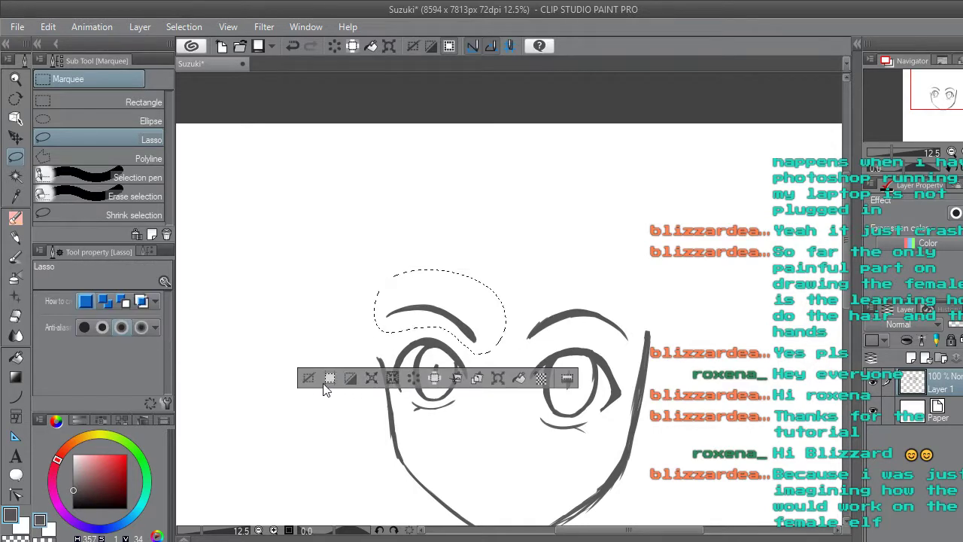
key(ctrl+d)
scroll(312, 379, down, 2)
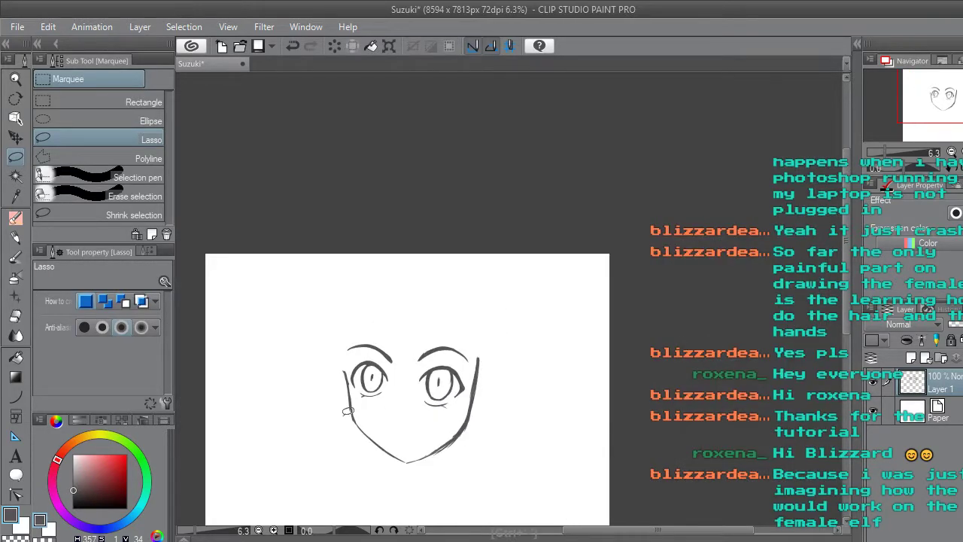
scroll(348, 412, up, 4)
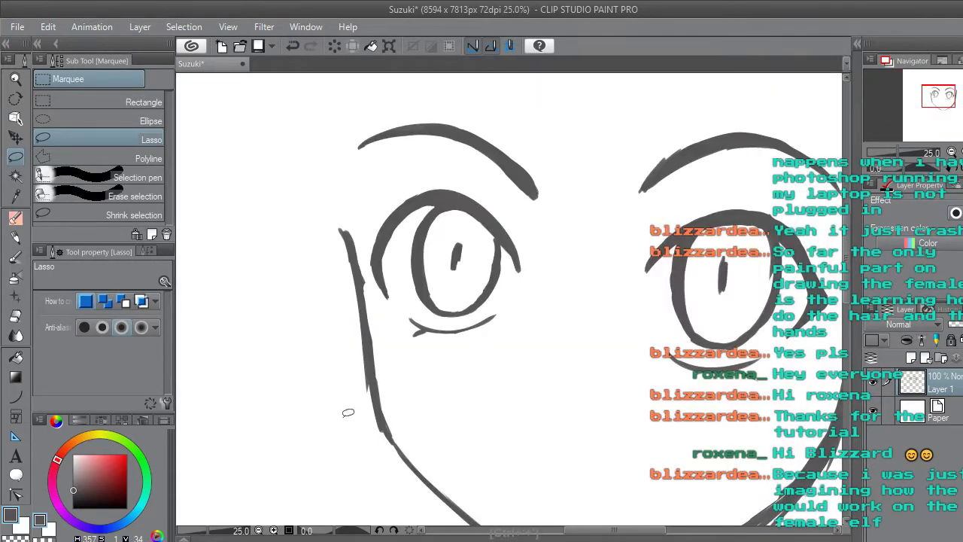
Taper the outer end of the left eyebrow with the Rough eraser at brush size 53 and check the face.
click(15, 316)
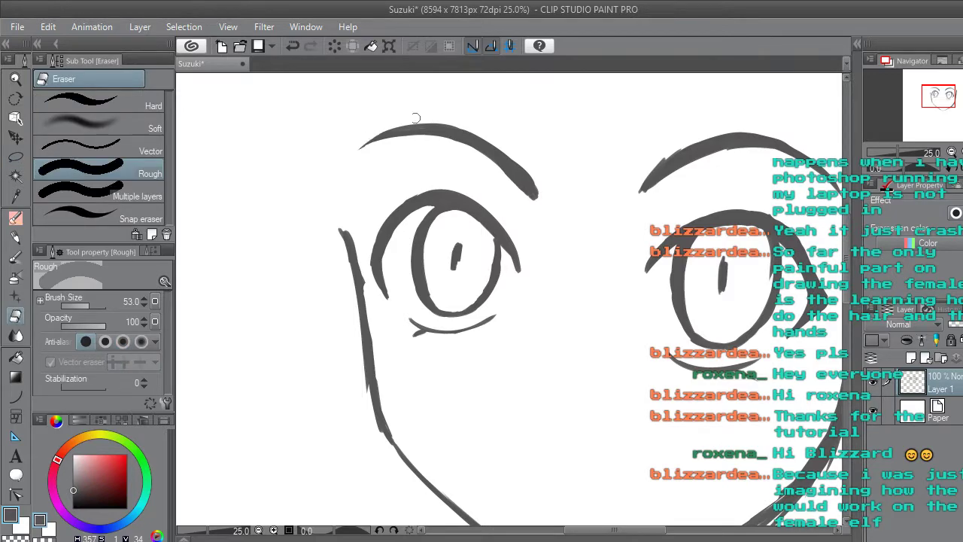
scroll(429, 138, down, 4)
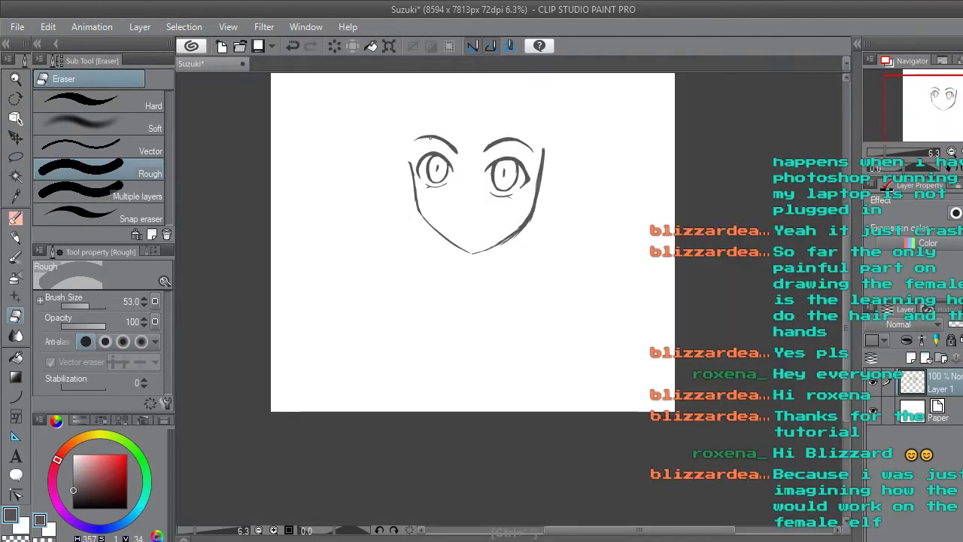
scroll(498, 106, up, 2)
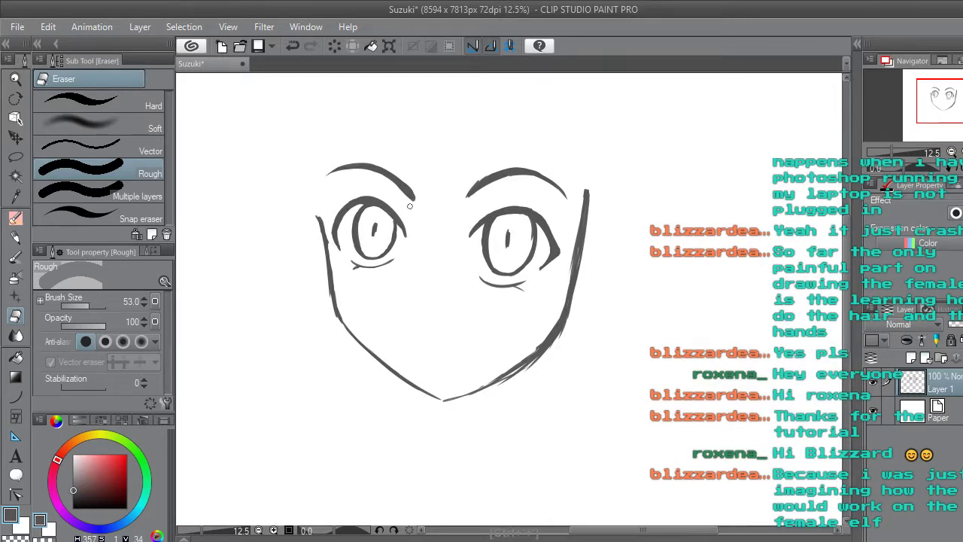
scroll(409, 205, up, 2)
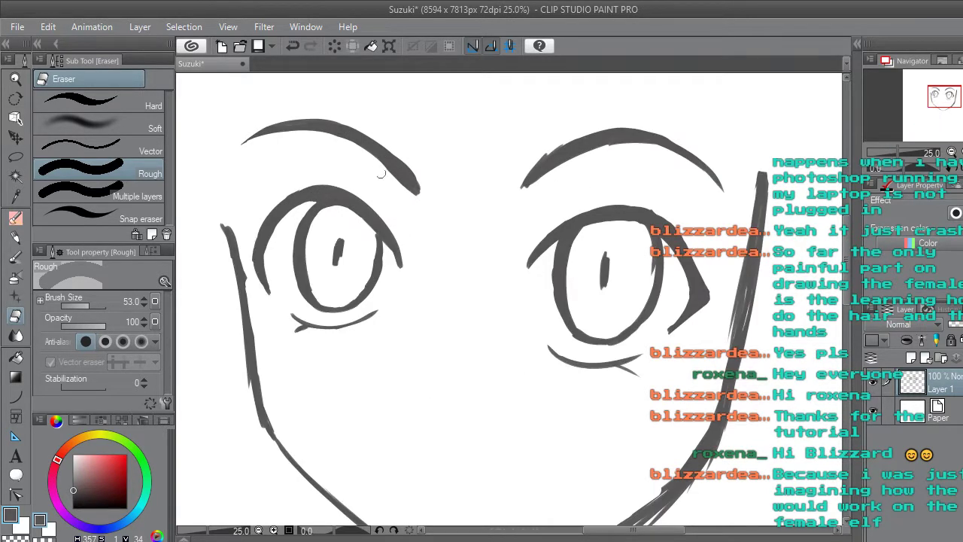
Trim the inner end of the left eyebrow to a narrow tip with the Rough eraser and compare both brows.
drag(381, 174, 412, 197)
drag(394, 179, 426, 206)
drag(399, 149, 414, 178)
key(ctrl+minus)
key(ctrl+minus)
key(ctrl+plus)
key(ctrl+plus)
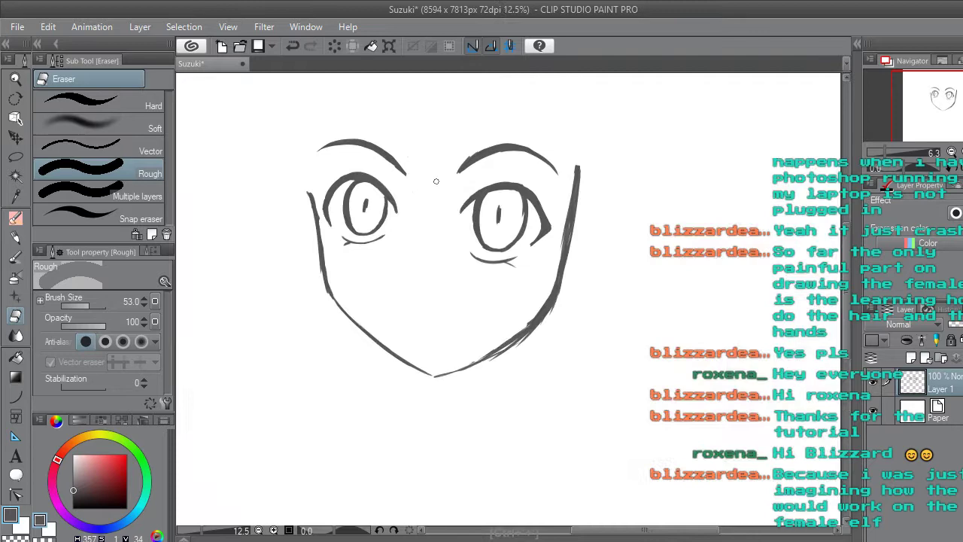
drag(375, 171, 374, 173)
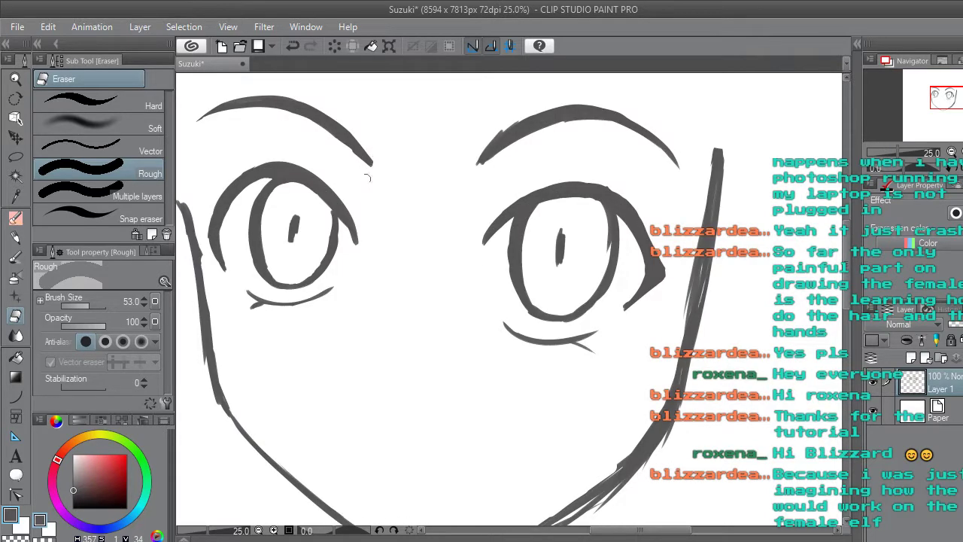
scroll(418, 174, down, 2)
scroll(418, 173, down, 1)
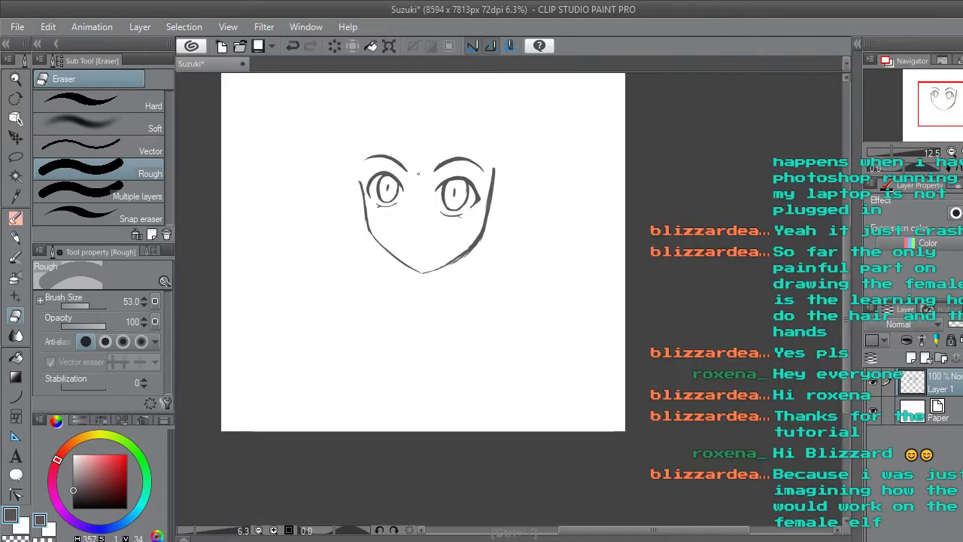
Try sketching a nose bridge line beside the left eye with the Neat pen at size 234, and undo the strokes.
scroll(418, 174, up, 1)
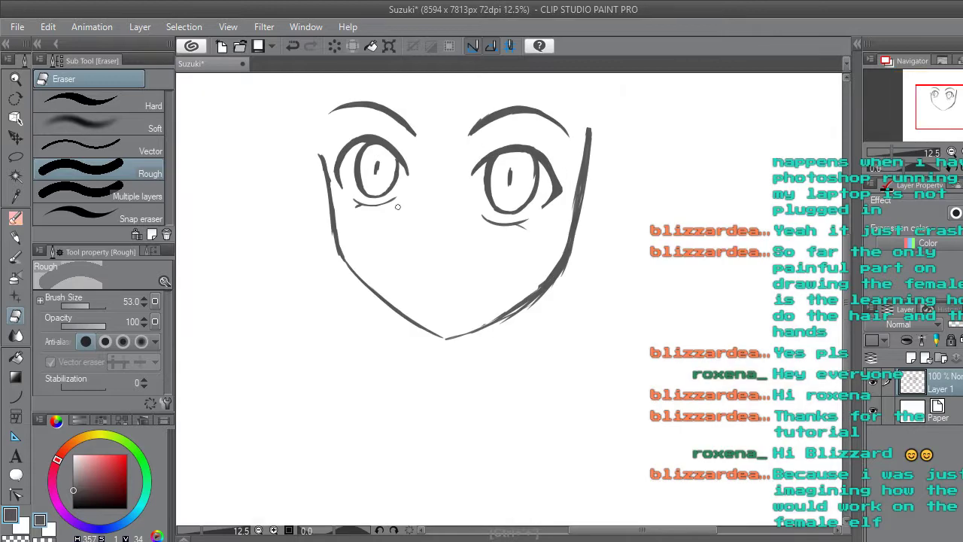
drag(848, 298, 848, 286)
scroll(848, 284, up, 2)
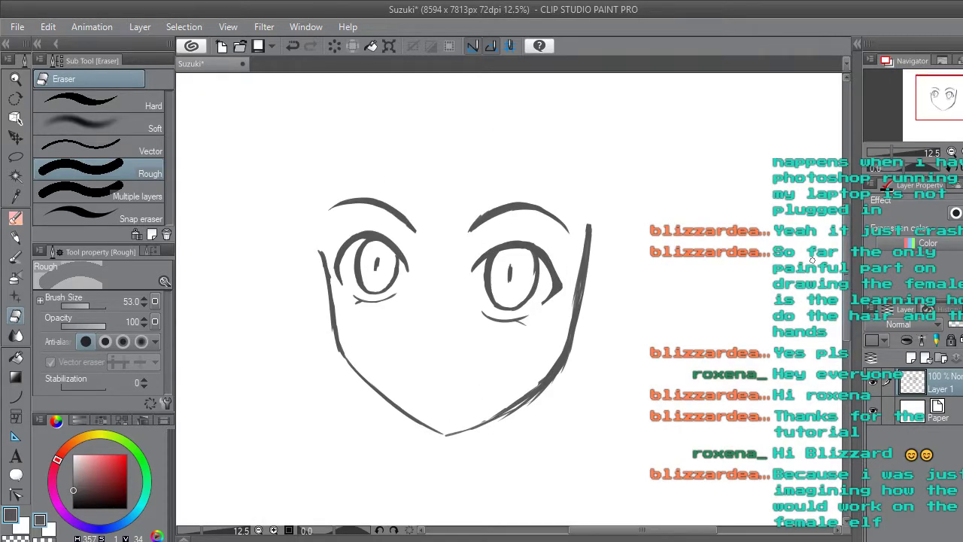
scroll(437, 298, up, 2)
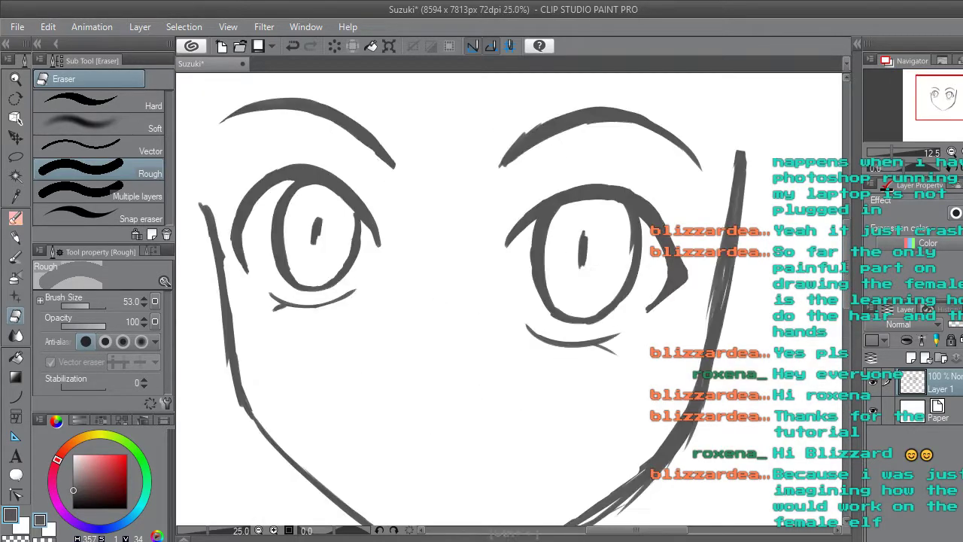
click(26, 218)
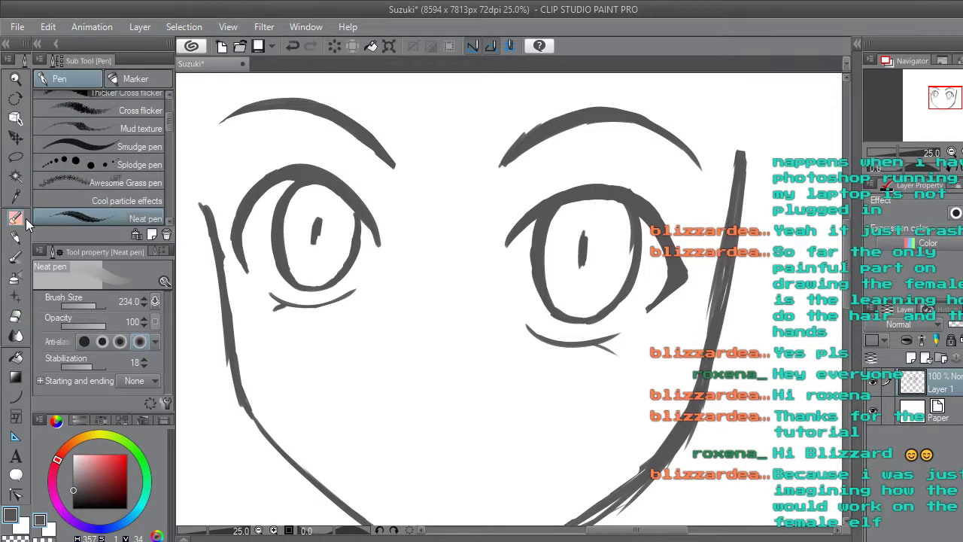
drag(427, 241, 423, 318)
key(ctrl+z)
drag(414, 254, 413, 325)
drag(416, 282, 401, 353)
drag(417, 311, 395, 361)
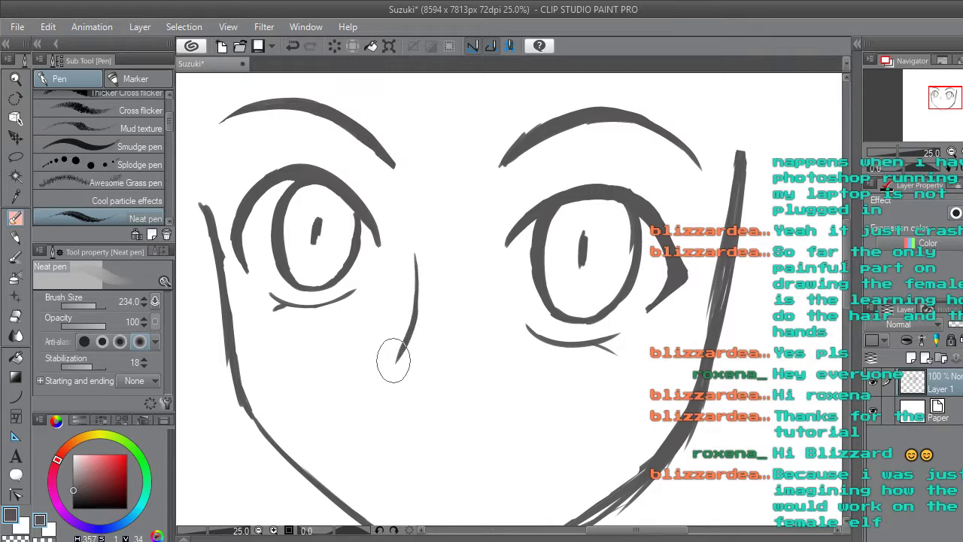
key(ctrl+z)
key(ctrl+z)
key(ctrl+z)
key(ctrl+z)
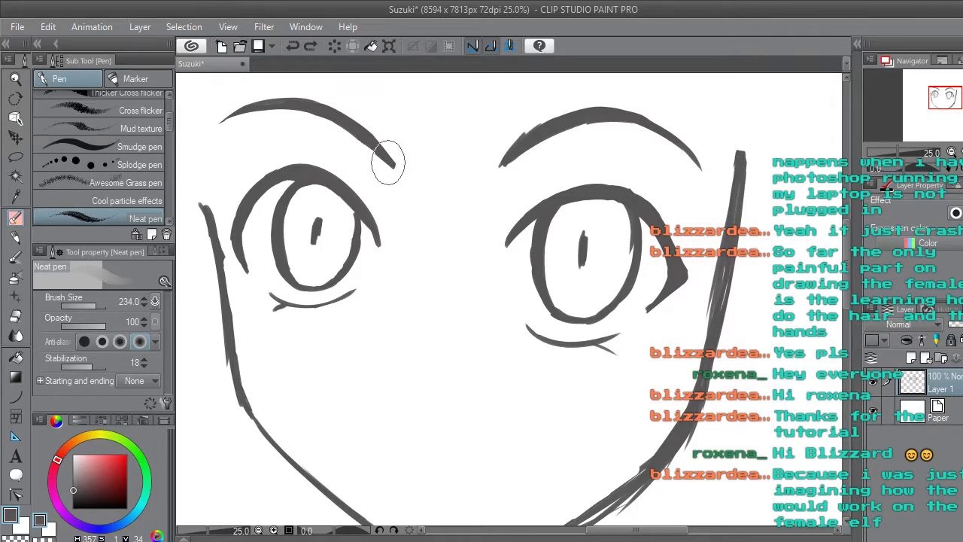
Try drawing a long nose outline from the left eyebrow's inner end down around the nose tip, and undo it.
mouse_move(396, 172)
mouse_down()
mouse_move(423, 301)
mouse_move(406, 397)
mouse_move(382, 416)
mouse_move(401, 448)
mouse_move(392, 460)
mouse_move(405, 468)
mouse_move(456, 442)
mouse_move(461, 416)
mouse_move(470, 415)
mouse_move(440, 464)
mouse_up()
scroll(440, 464, down, 2)
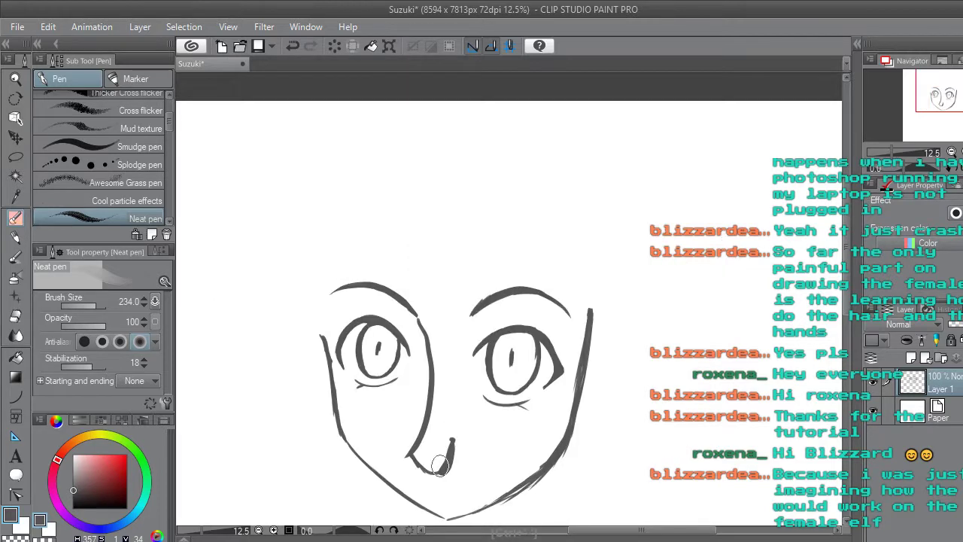
key(ctrl+z)
key(ctrl+z)
key(ctrl+z)
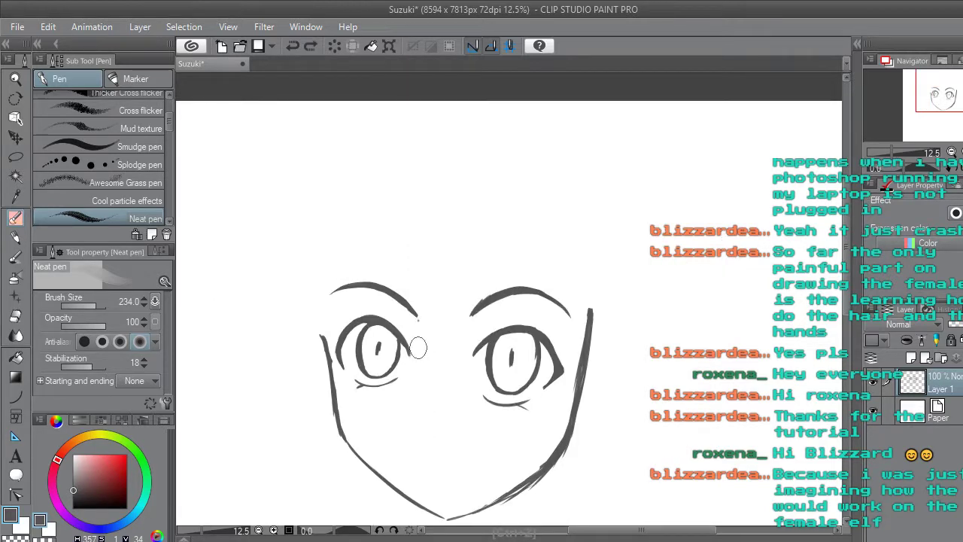
Try a slimmer curved nose line from beside the left eye down to a small hooked tip, and undo it.
scroll(421, 356, up, 2)
drag(845, 256, 845, 270)
mouse_move(418, 258)
mouse_down()
mouse_move(390, 416)
mouse_move(414, 400)
mouse_move(414, 451)
mouse_up()
key(ctrl+z)
key(ctrl+z)
mouse_move(419, 267)
mouse_down()
mouse_move(385, 426)
mouse_move(401, 408)
mouse_move(406, 437)
mouse_up()
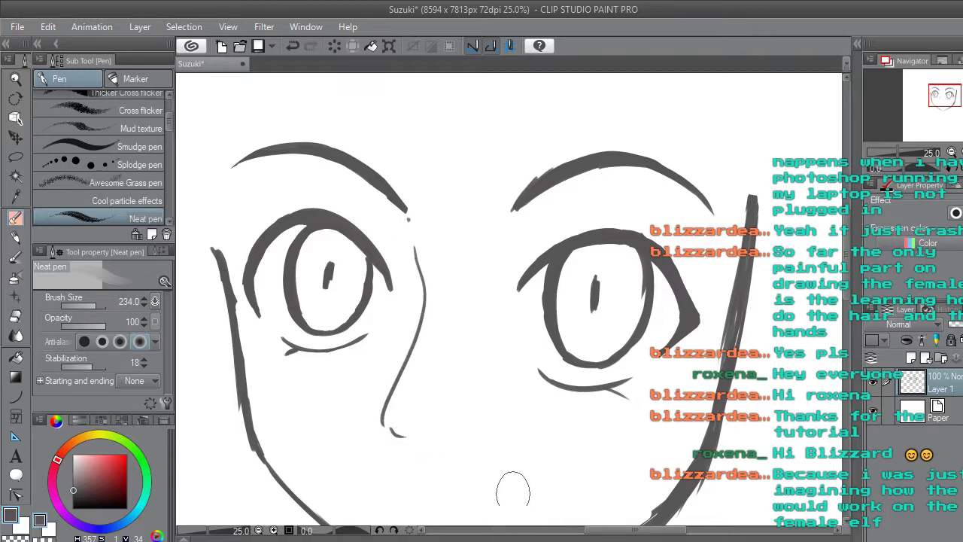
scroll(512, 494, down, 2)
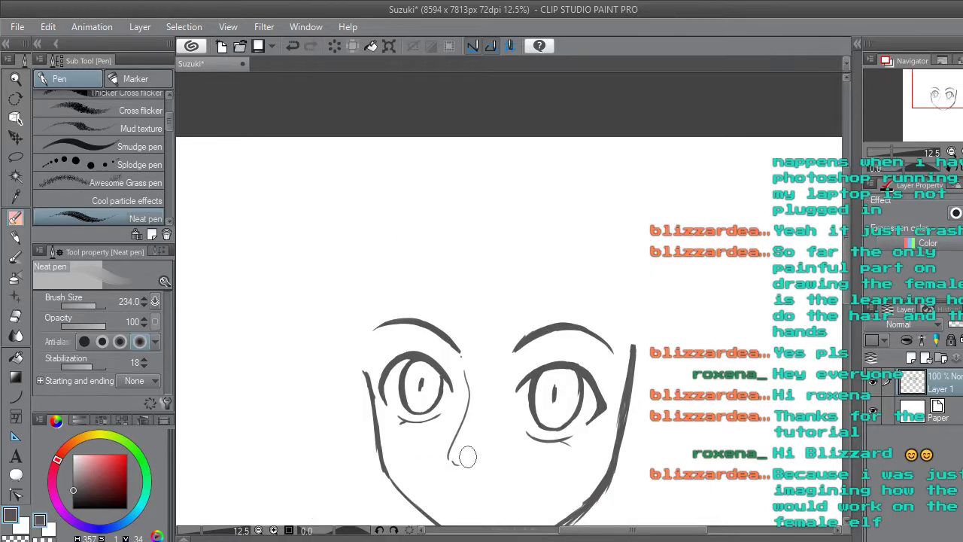
key(ctrl+z)
Draw a short curved nose bridge between the eyes and a small separate tip mark below it with the Neat pen.
drag(467, 457, 484, 402)
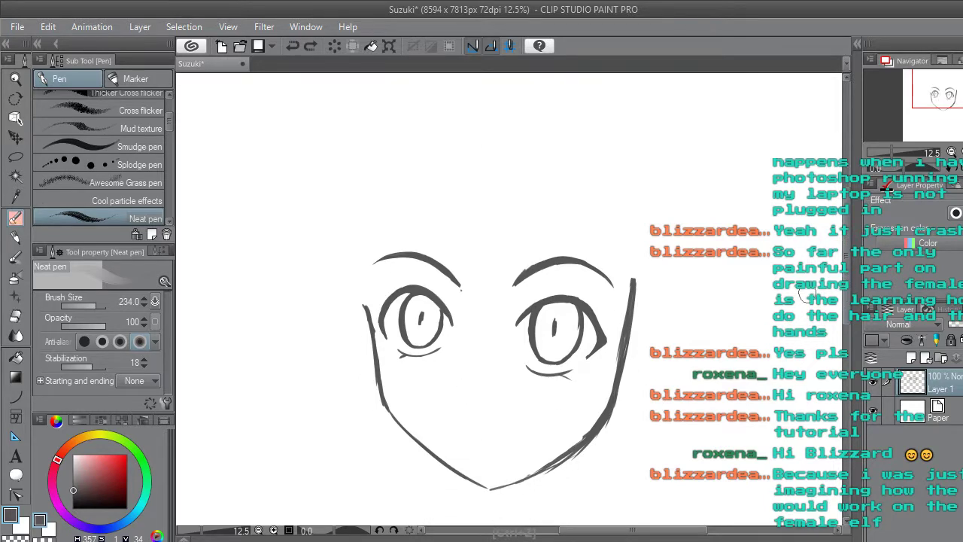
scroll(484, 403, up, 2)
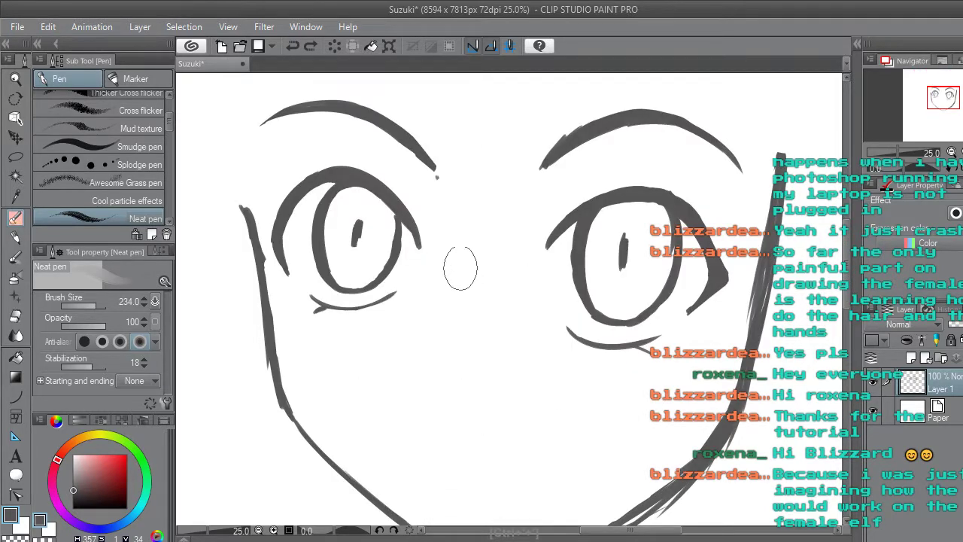
mouse_move(461, 251)
mouse_down()
mouse_move(458, 340)
mouse_move(447, 367)
mouse_up()
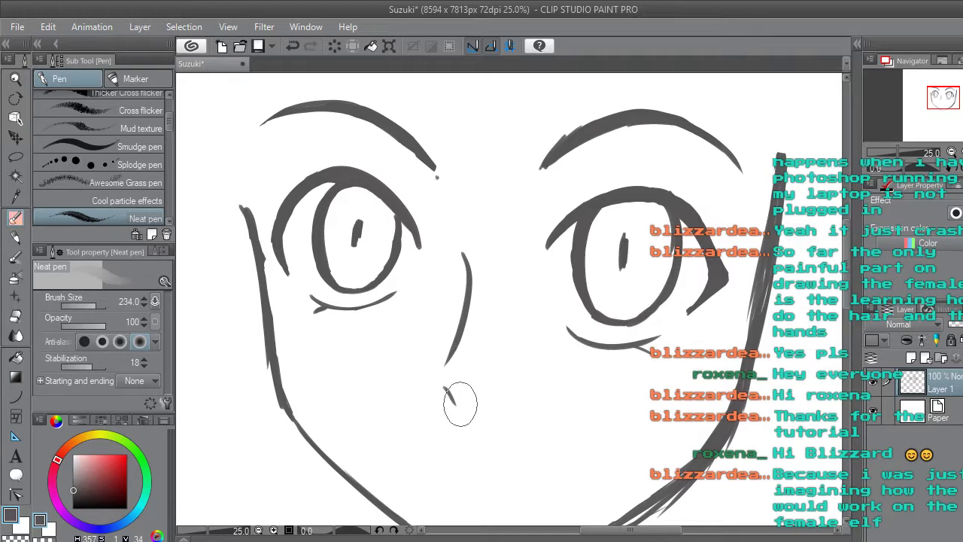
scroll(517, 460, down, 2)
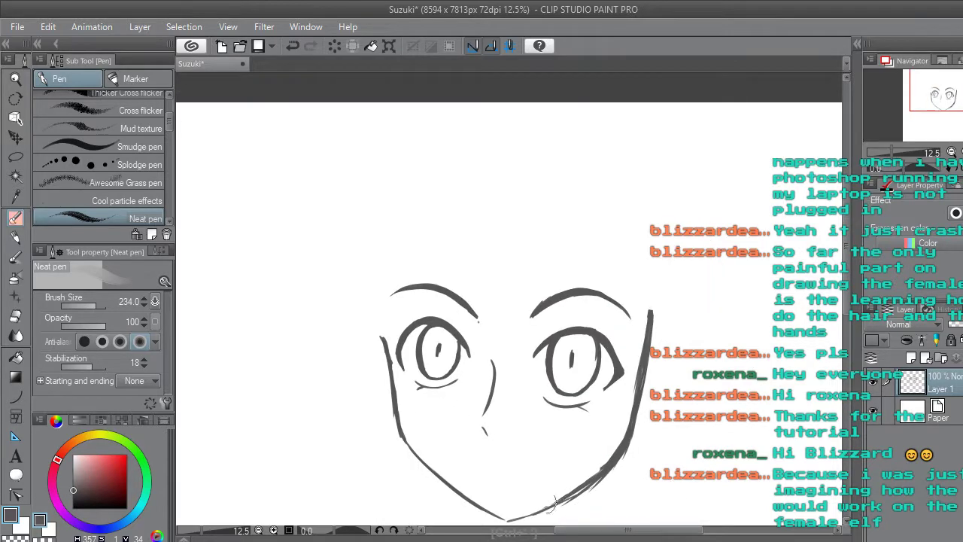
scroll(504, 463, up, 2)
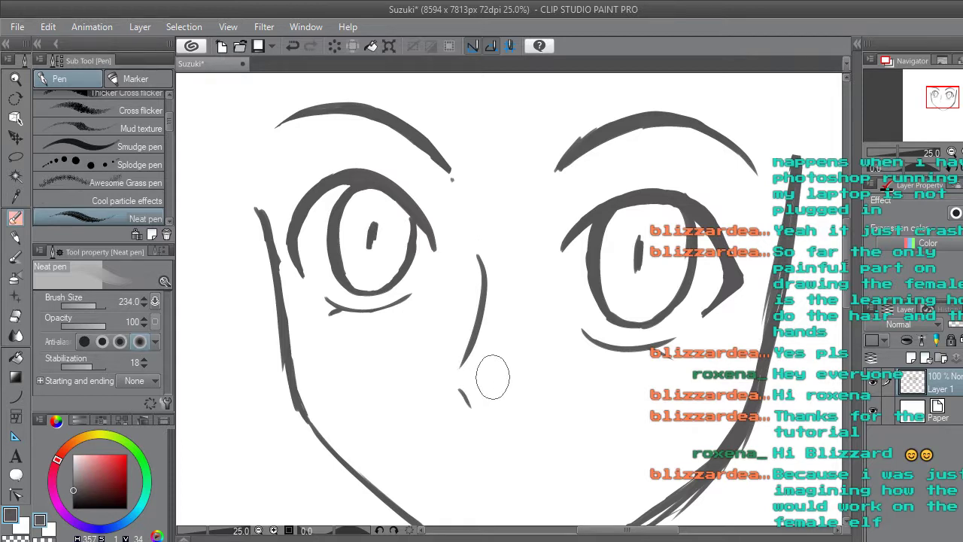
Erase the nose bridge line and the stray dot by the left eyebrow with the Rough eraser, keeping the nose tip mark.
key(e)
drag(460, 370, 483, 310)
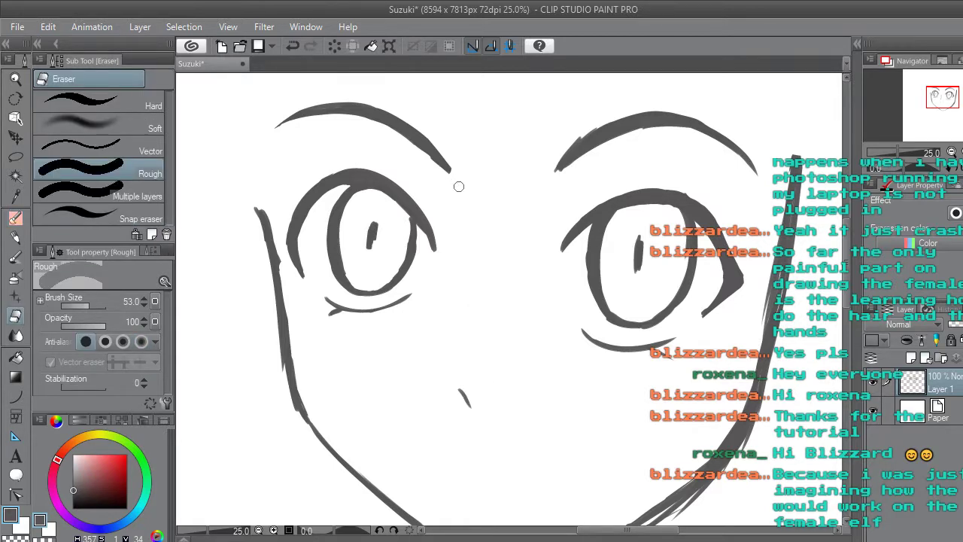
scroll(459, 187, down, 4)
scroll(512, 187, up, 2)
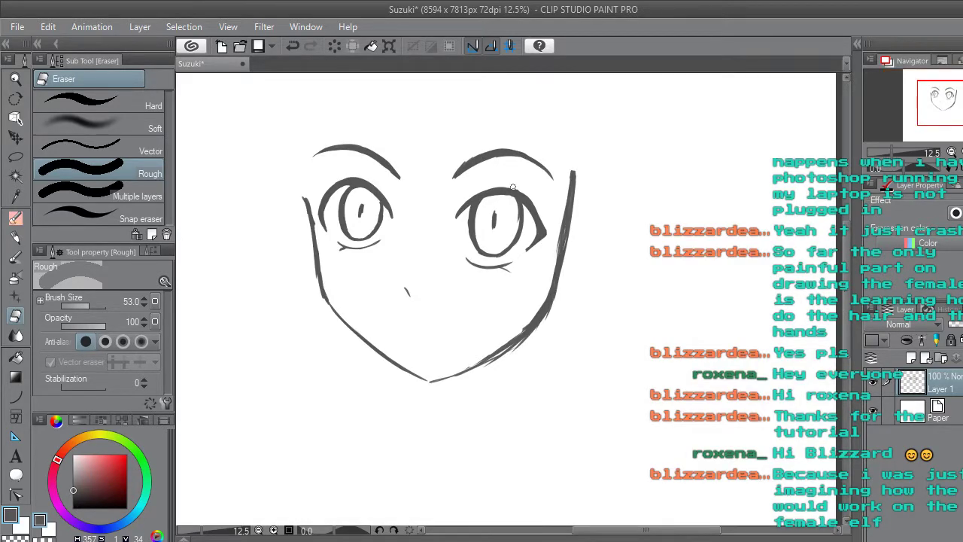
Extend the nose tip mark slightly upward into a short slanted stroke with the Neat pen and check the face.
scroll(425, 284, up, 2)
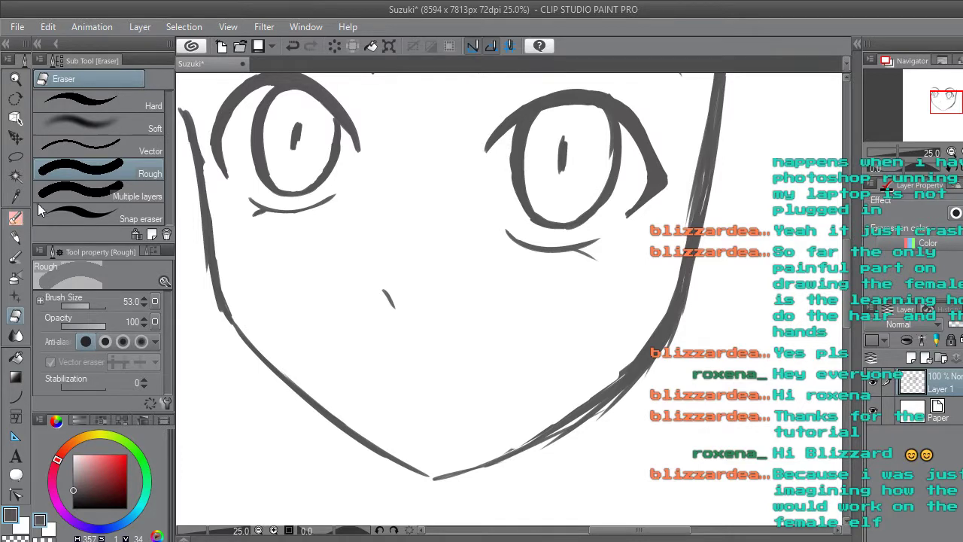
click(16, 217)
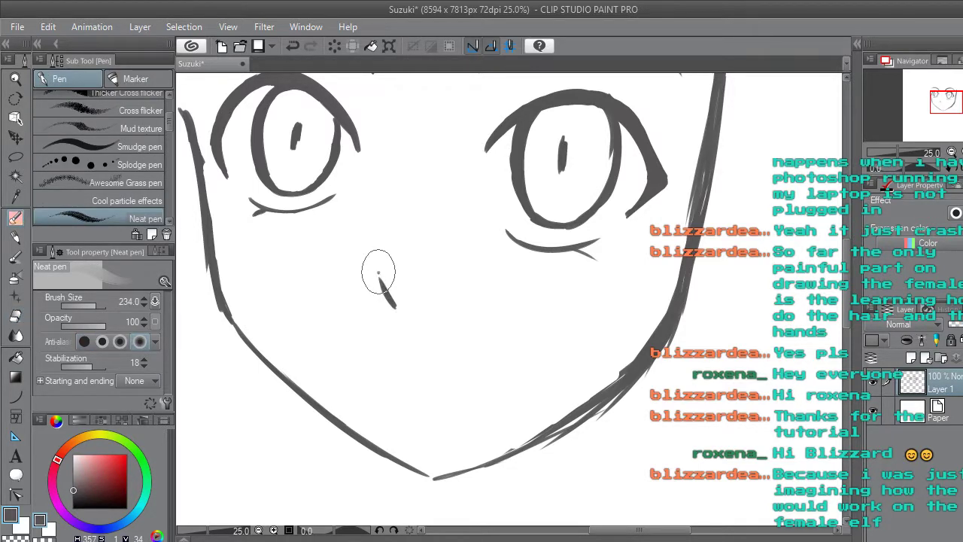
drag(379, 274, 384, 282)
scroll(385, 287, down, 2)
scroll(385, 287, down, 1)
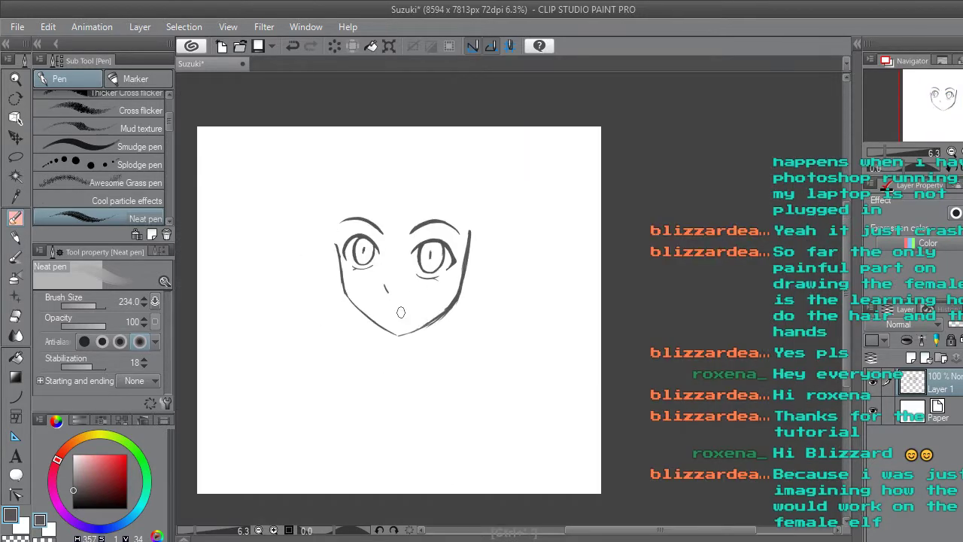
scroll(388, 288, up, 1)
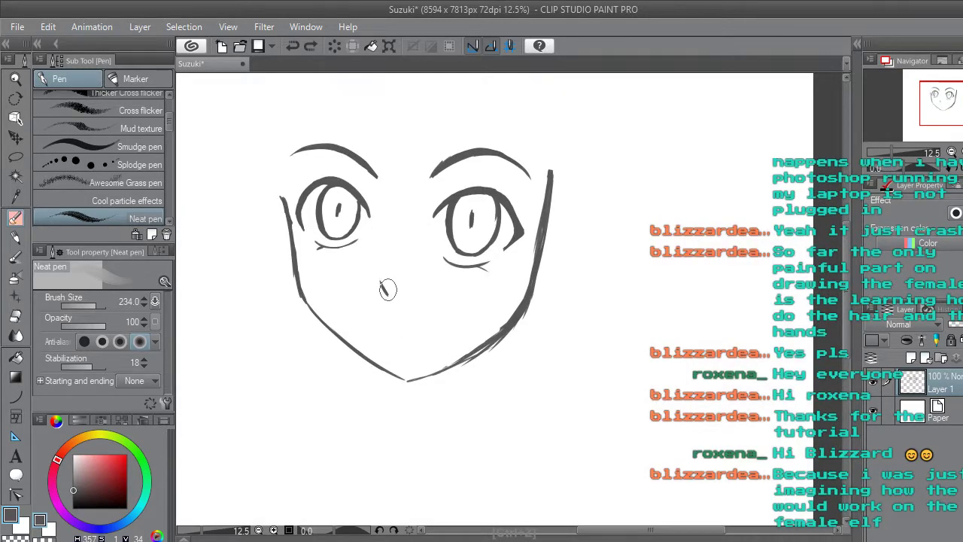
Draw a small round open mouth between the nose mark and the chin.
scroll(393, 325, up, 1)
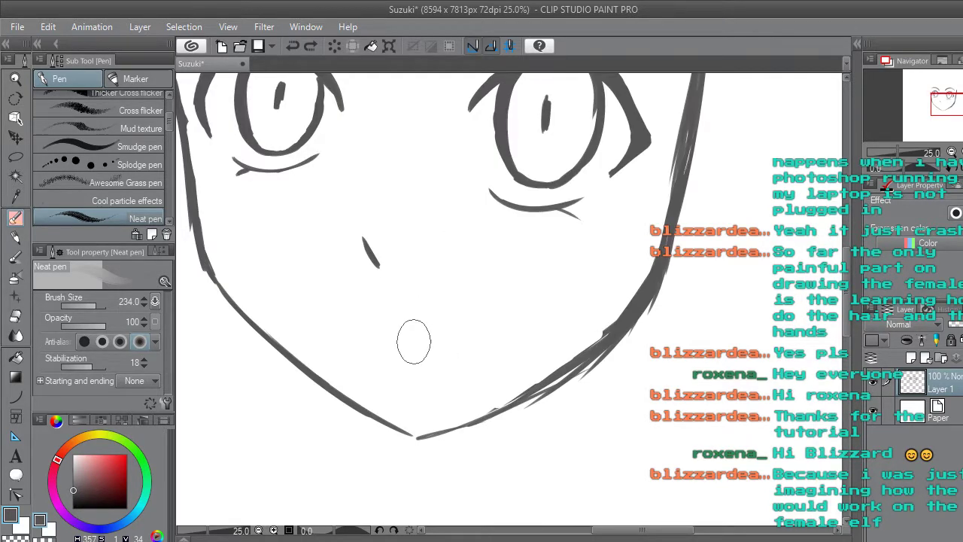
mouse_move(391, 324)
mouse_down()
mouse_move(426, 334)
mouse_move(396, 328)
mouse_up()
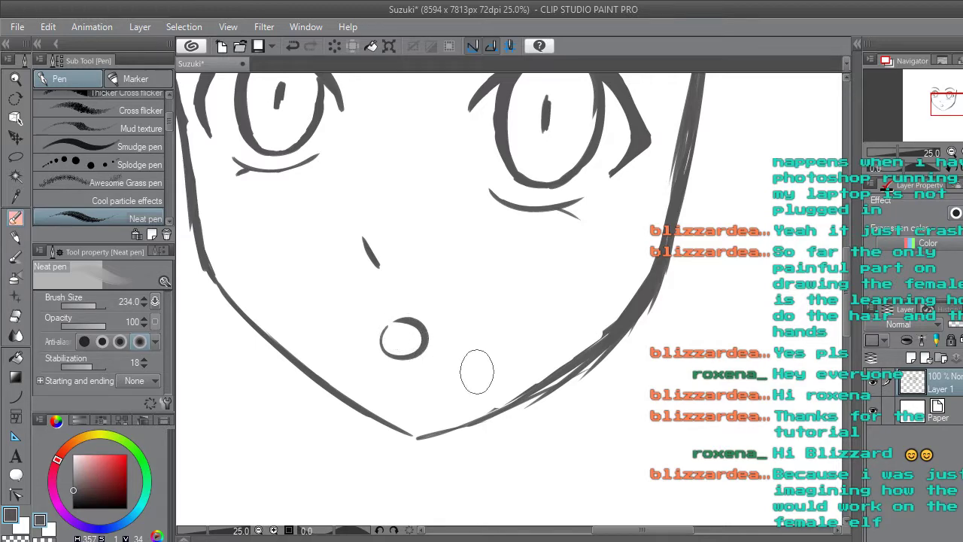
scroll(485, 374, down, 2)
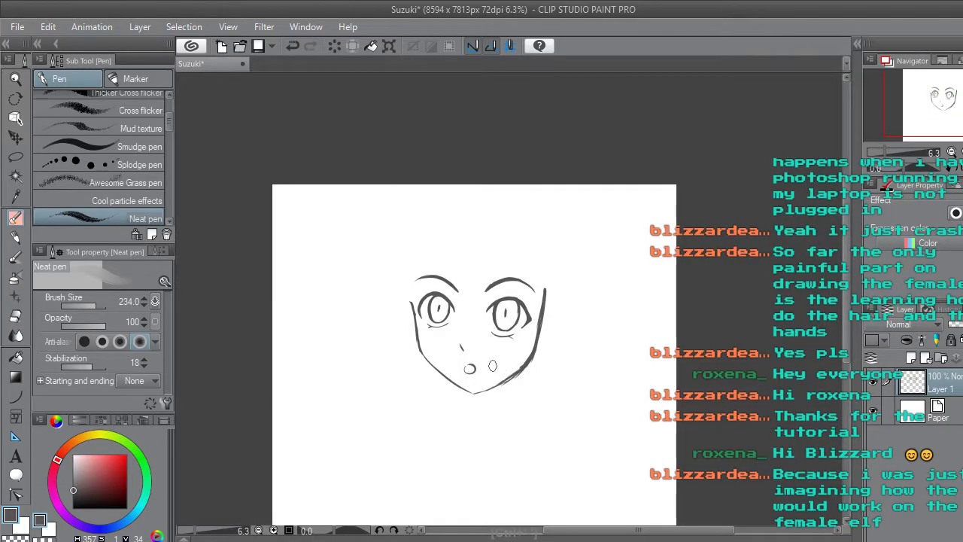
Reinforce the left eye's pupil with another short vertical pen stroke and check the whole face.
scroll(442, 304, up, 2)
drag(425, 309, 422, 335)
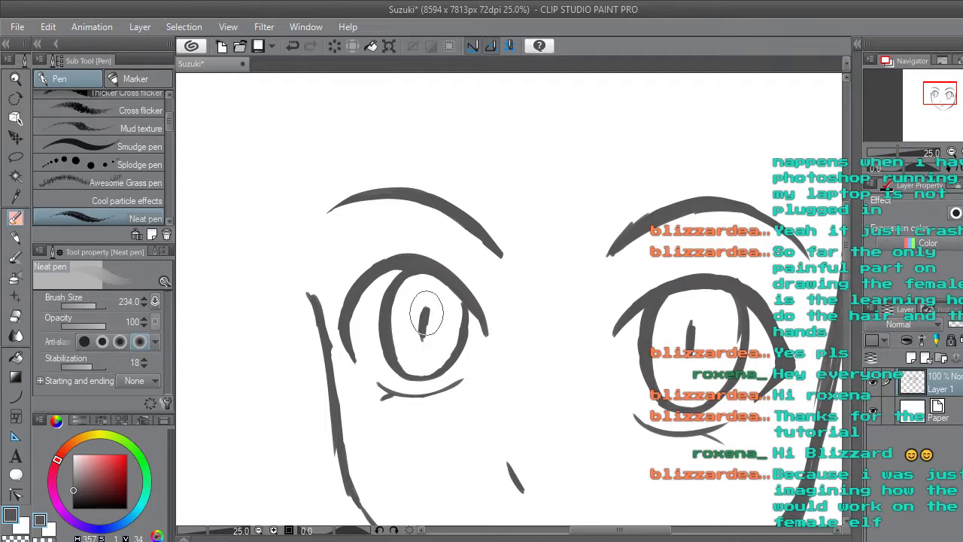
scroll(423, 331, down, 1)
scroll(429, 359, down, 1)
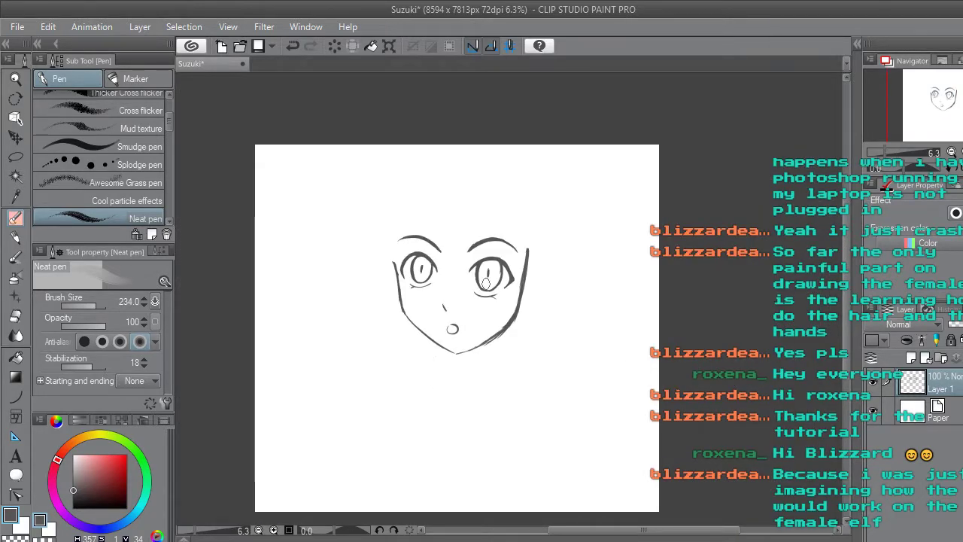
Redraw the outer end of the left eyebrow slightly lower, trim its old upper edge with the Rough eraser, and undo the last erasure.
scroll(437, 249, up, 2)
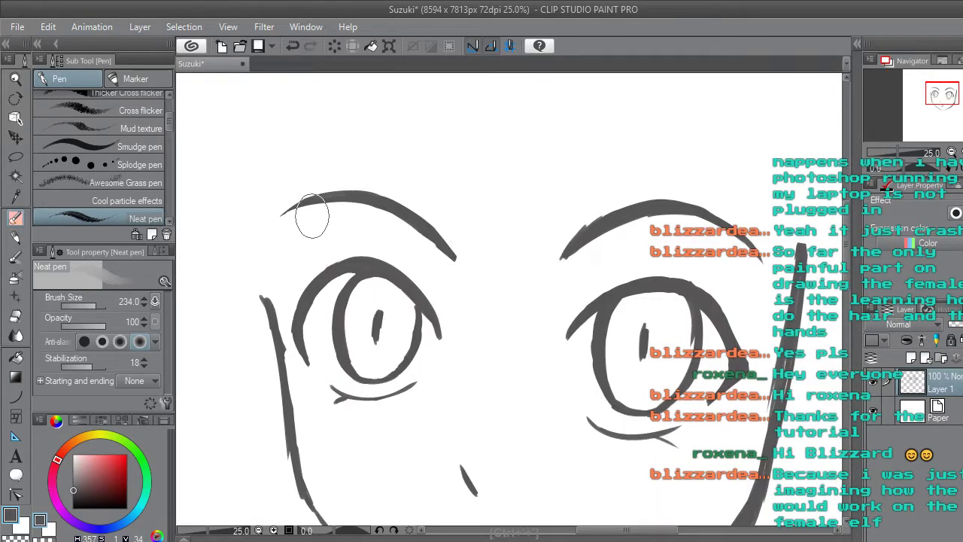
drag(286, 226, 350, 200)
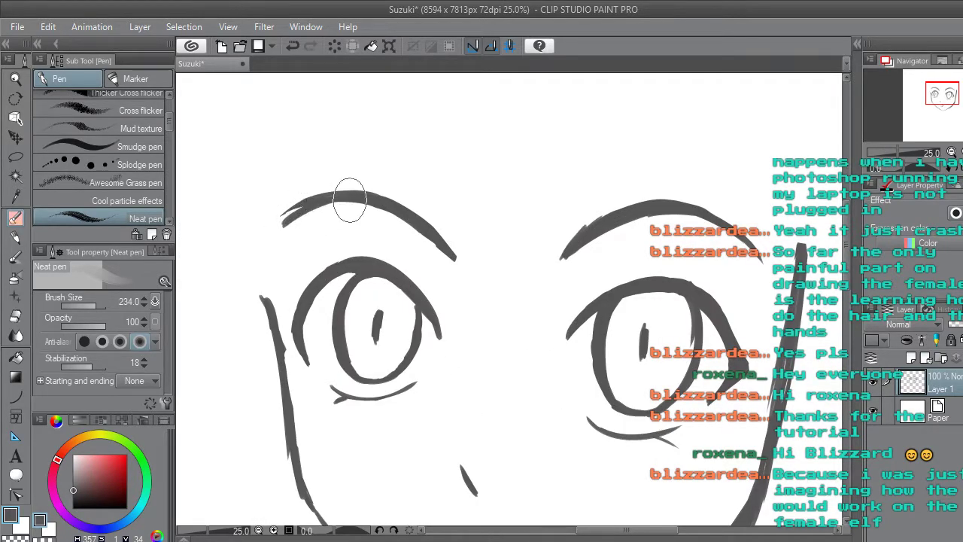
click(15, 316)
drag(267, 221, 331, 194)
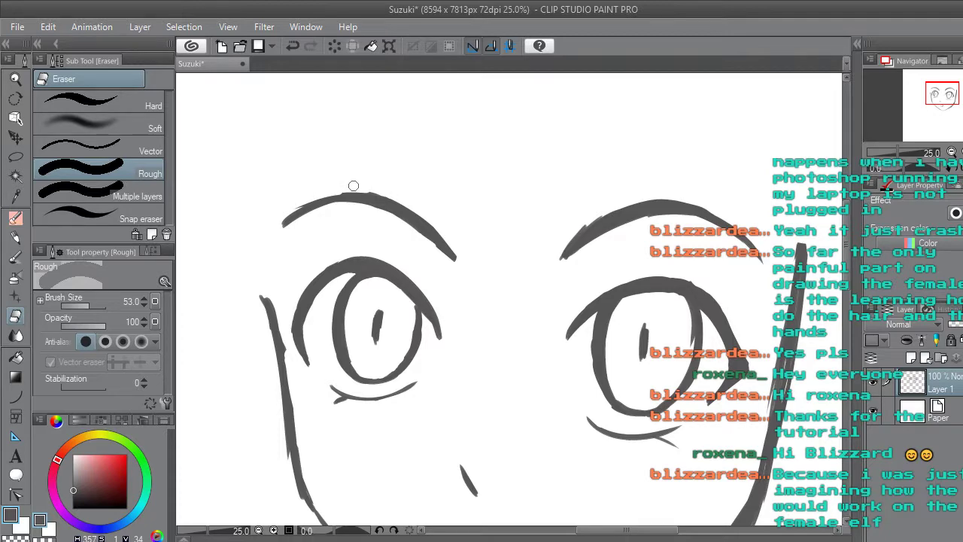
key(ctrl+z)
scroll(439, 152, down, 5)
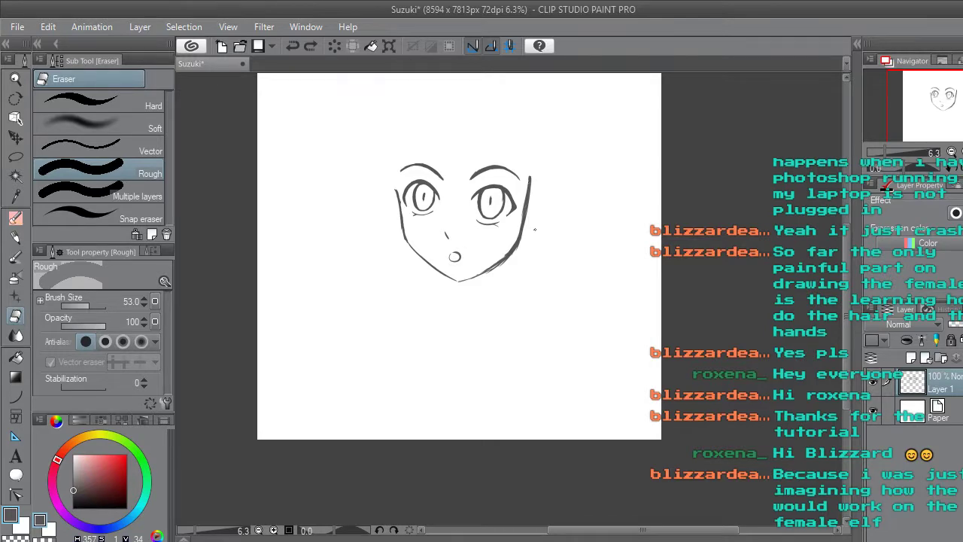
scroll(534, 229, up, 2)
drag(632, 530, 606, 531)
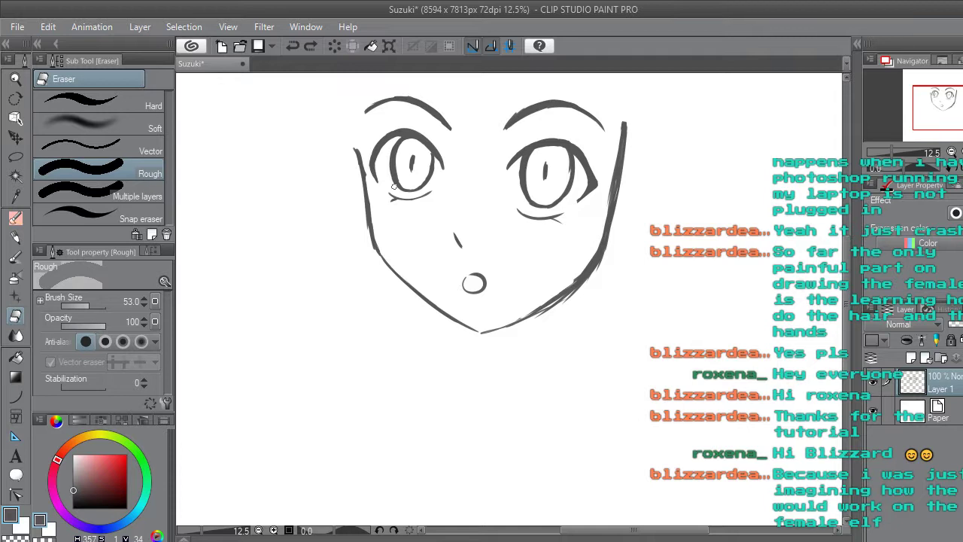
drag(848, 274, 847, 242)
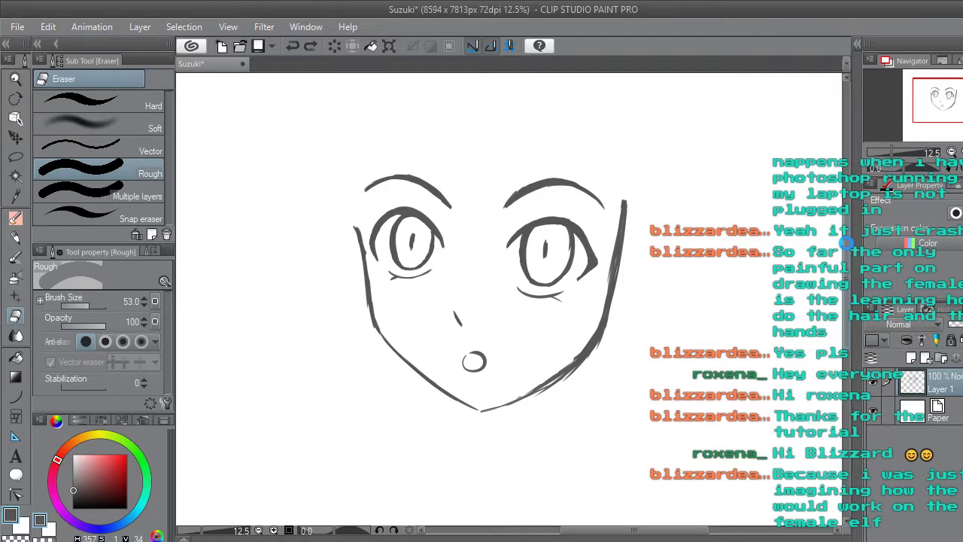
Save the drawing, select the Neat pen, and add a new layer above the face sketch.
key(ctrl+s)
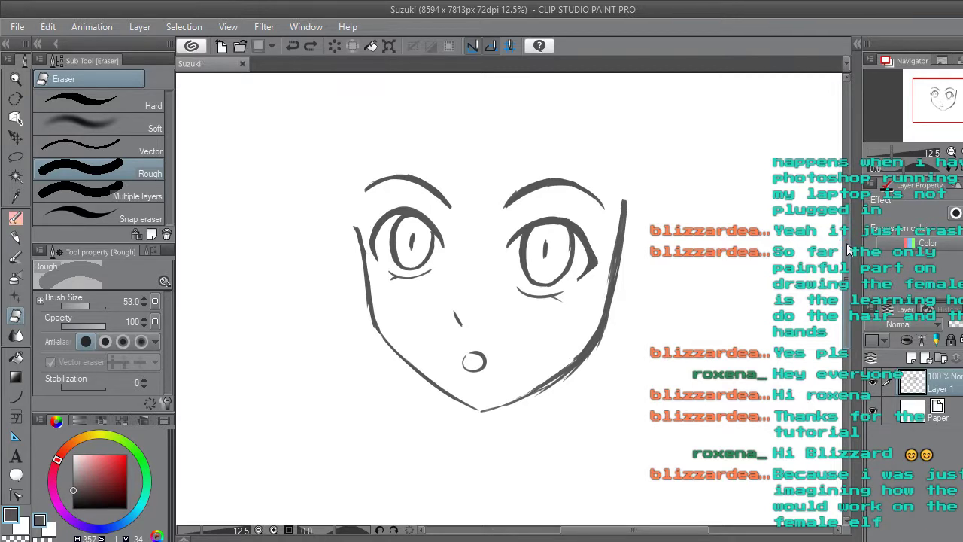
click(24, 216)
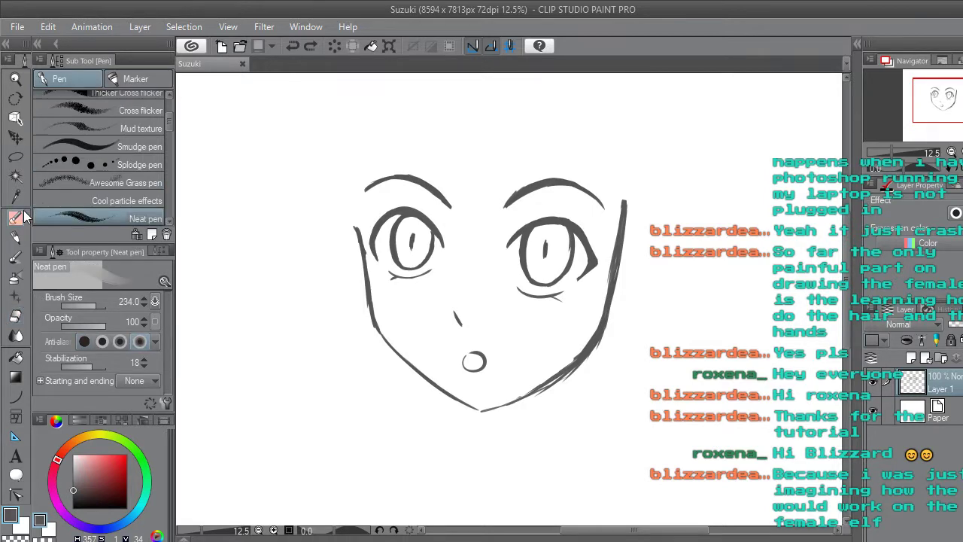
key(ctrl+shift+n)
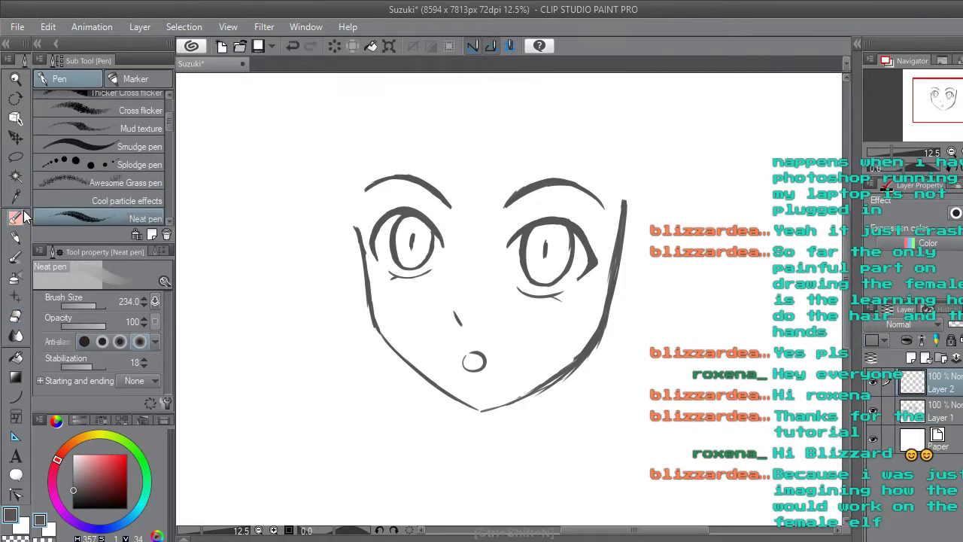
mouse_move(547, 153)
mouse_down()
mouse_move(568, 150)
mouse_move(576, 171)
mouse_up()
key(ctrl+z)
key(ctrl+z)
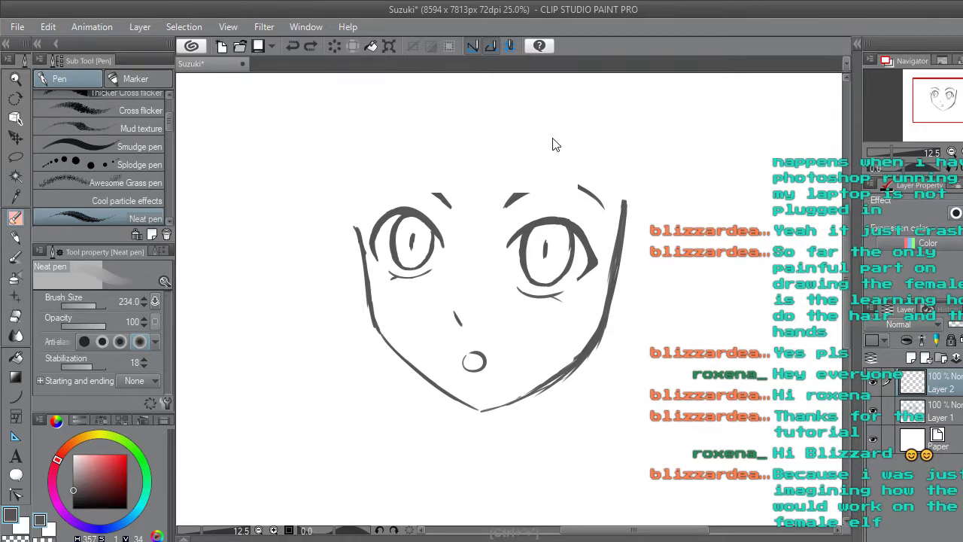
Draw a small crossed loop above the right-hand eyebrow to mark the hair parting.
scroll(552, 145, up, 2)
drag(550, 126, 561, 144)
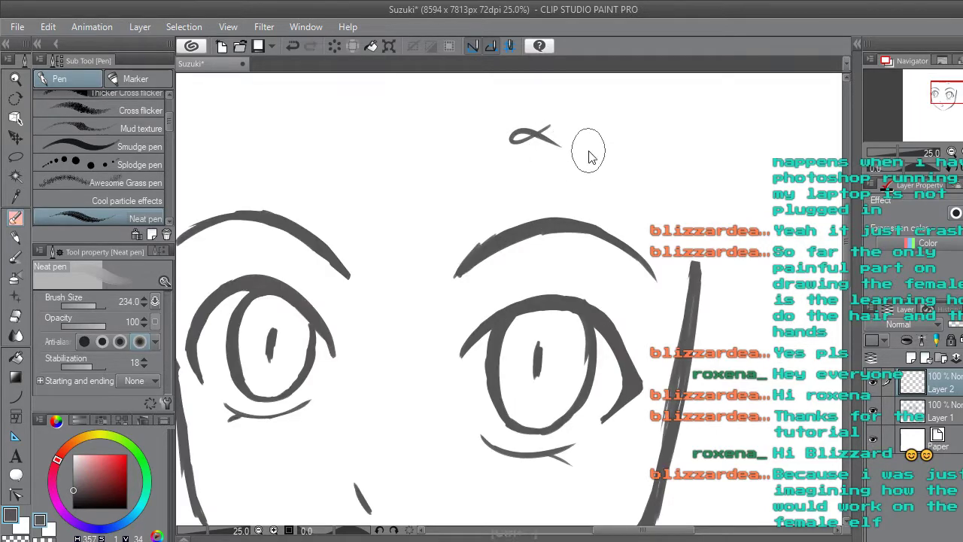
scroll(589, 154, down, 2)
drag(846, 286, 846, 271)
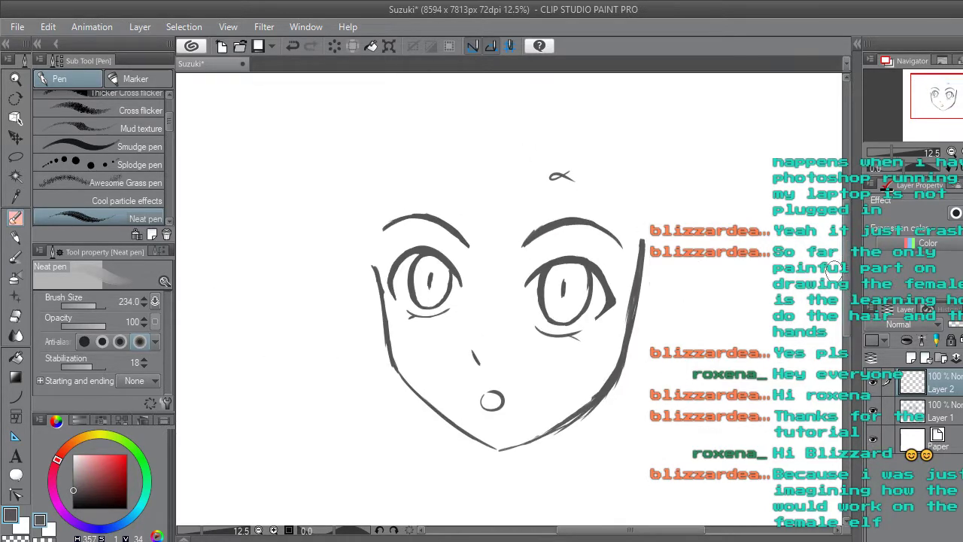
scroll(594, 238, up, 2)
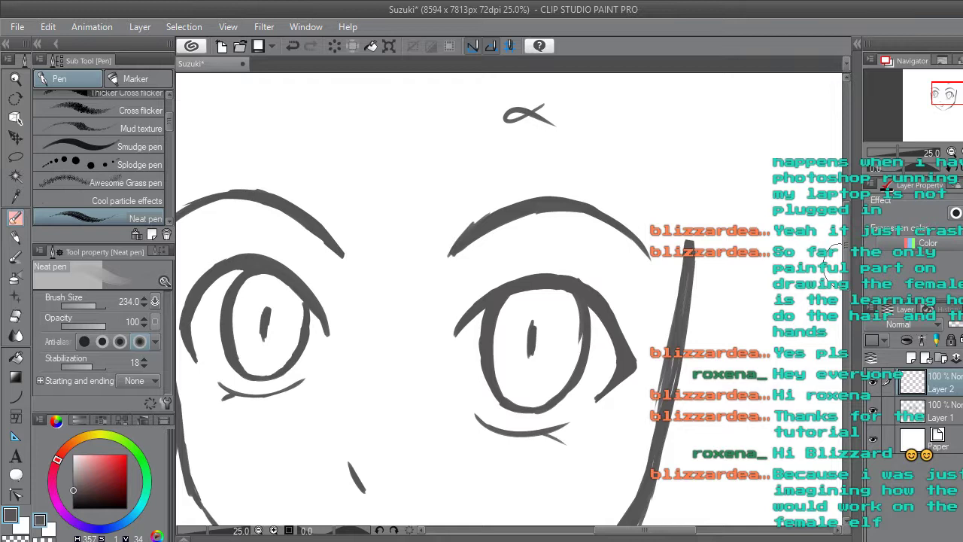
Try sketching fringe strands from below the parting mark across the right-hand eye, and undo the unwanted extra strands.
mouse_move(526, 182)
mouse_down()
mouse_move(516, 231)
mouse_move(419, 337)
mouse_move(375, 366)
mouse_up()
scroll(404, 370, down, 3)
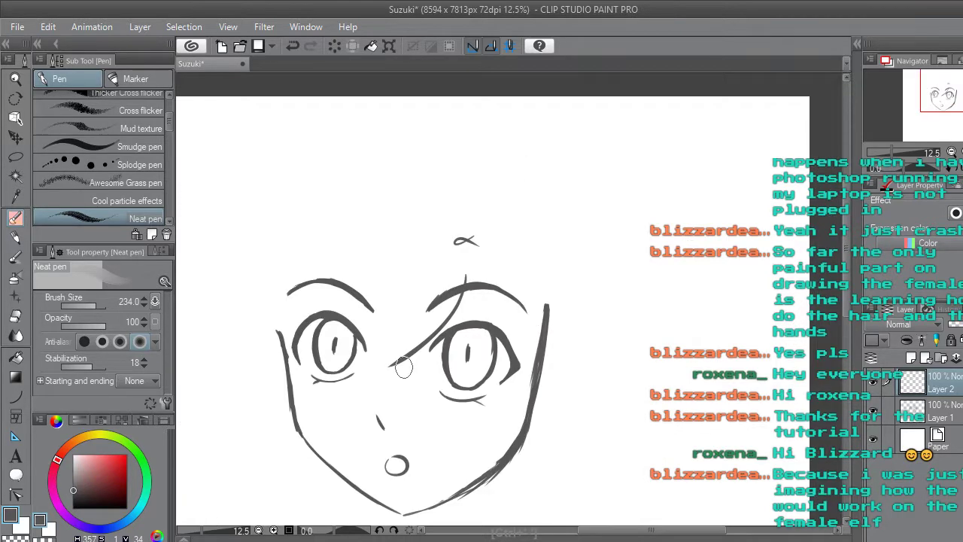
drag(847, 290, 847, 309)
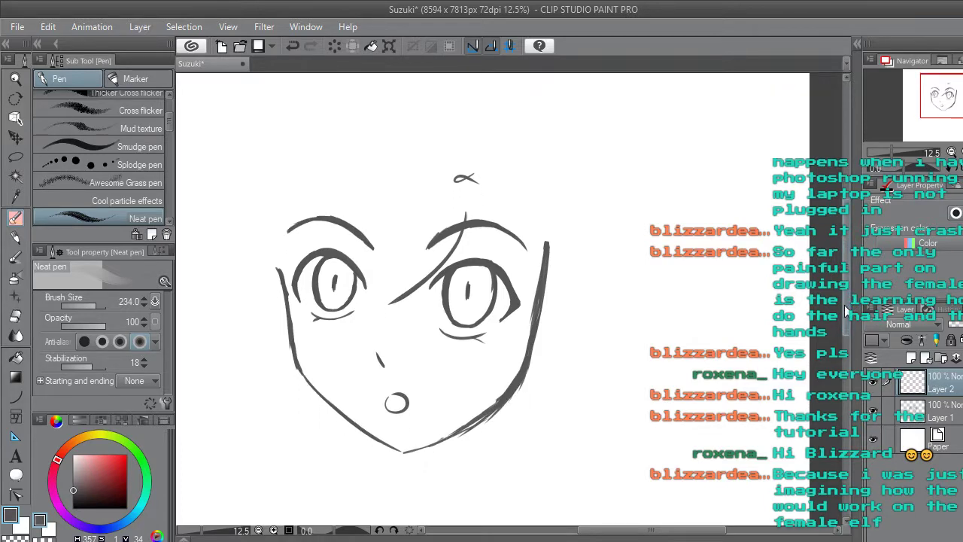
drag(493, 218, 468, 225)
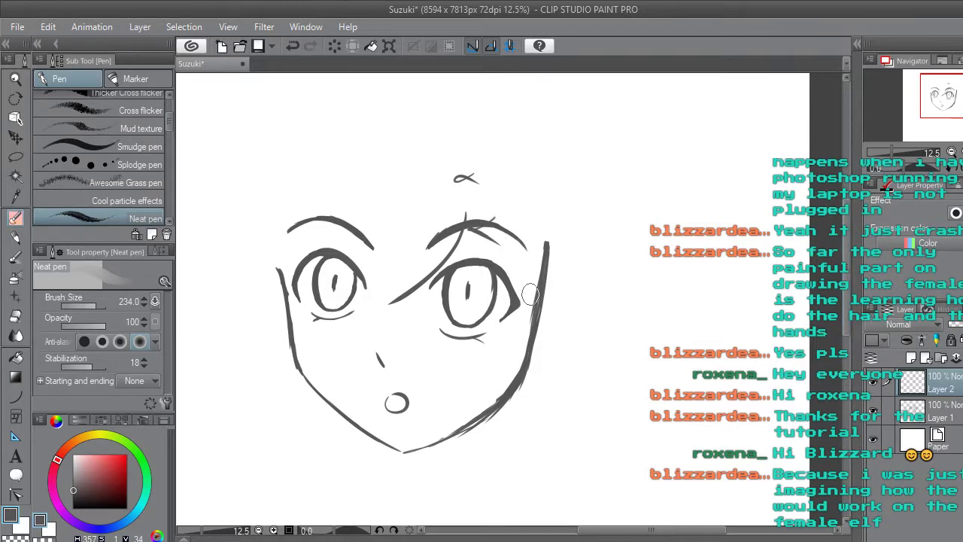
mouse_move(546, 355)
mouse_down()
mouse_move(494, 295)
mouse_move(474, 224)
mouse_move(507, 288)
mouse_move(390, 350)
mouse_up()
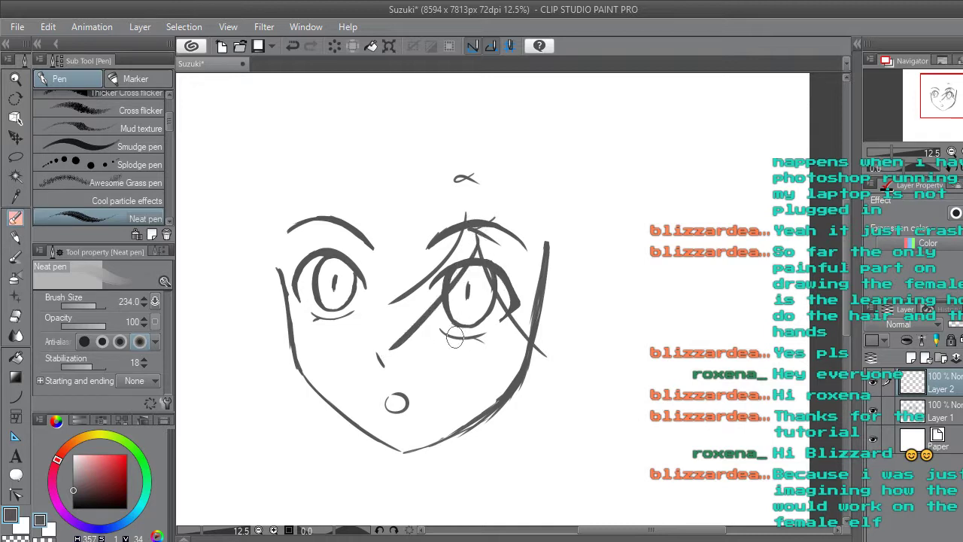
key(ctrl+z)
key(ctrl+z)
key(ctrl+z)
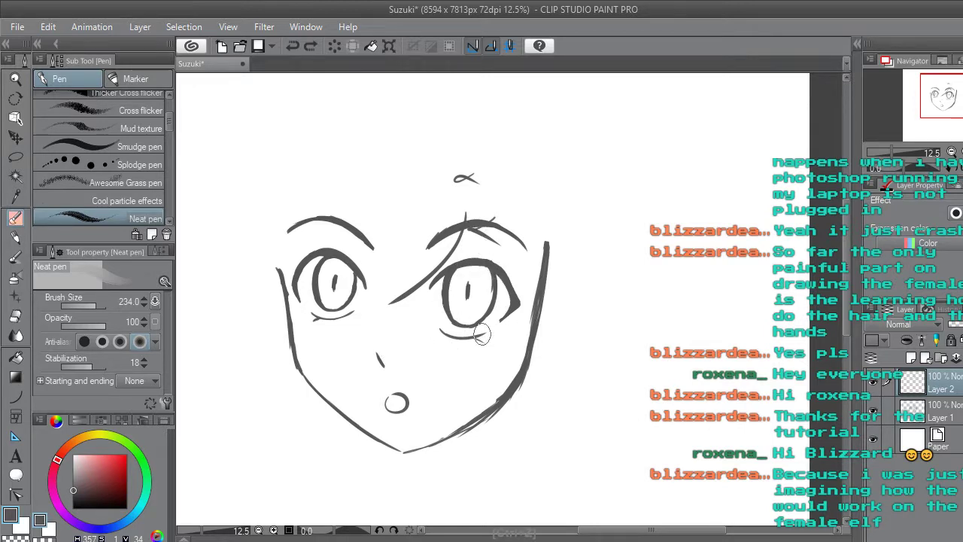
Try adding a strand over the outer corner of the right-hand eye and a curved lock around that side of the face.
drag(490, 257, 505, 281)
drag(538, 309, 465, 227)
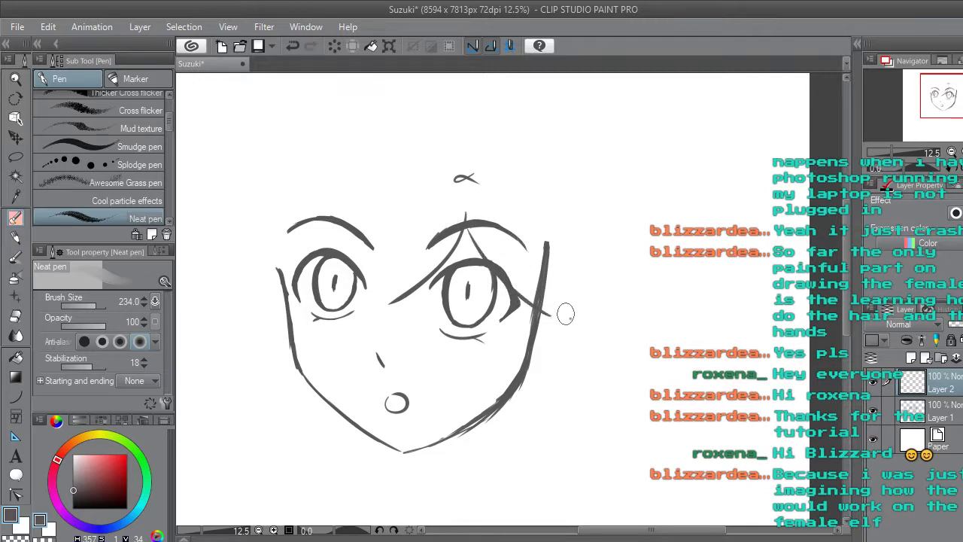
mouse_move(571, 319)
mouse_down()
mouse_move(526, 249)
mouse_move(524, 182)
mouse_up()
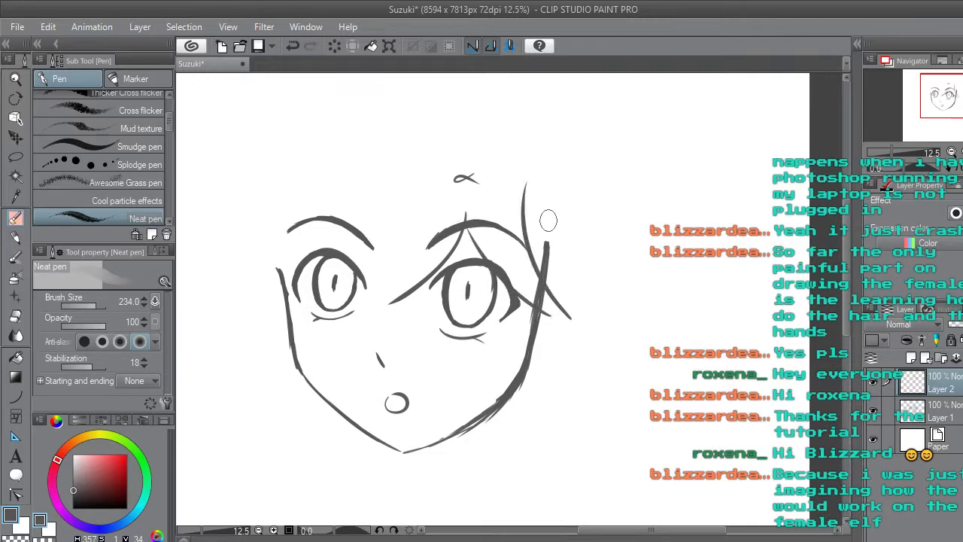
key(ctrl+z)
mouse_move(497, 189)
mouse_down()
mouse_move(538, 247)
mouse_move(547, 299)
mouse_move(560, 315)
mouse_move(594, 322)
mouse_up()
mouse_move(400, 213)
mouse_down()
mouse_move(314, 299)
mouse_move(297, 289)
mouse_move(284, 298)
mouse_move(391, 299)
mouse_up()
key(ctrl+z)
key(ctrl+z)
Try filling in short fringe strands between the eyes and longer strands around the left-hand eye and temple.
mouse_move(376, 292)
mouse_down()
mouse_move(410, 236)
mouse_move(386, 284)
mouse_move(432, 263)
mouse_up()
drag(376, 285, 405, 236)
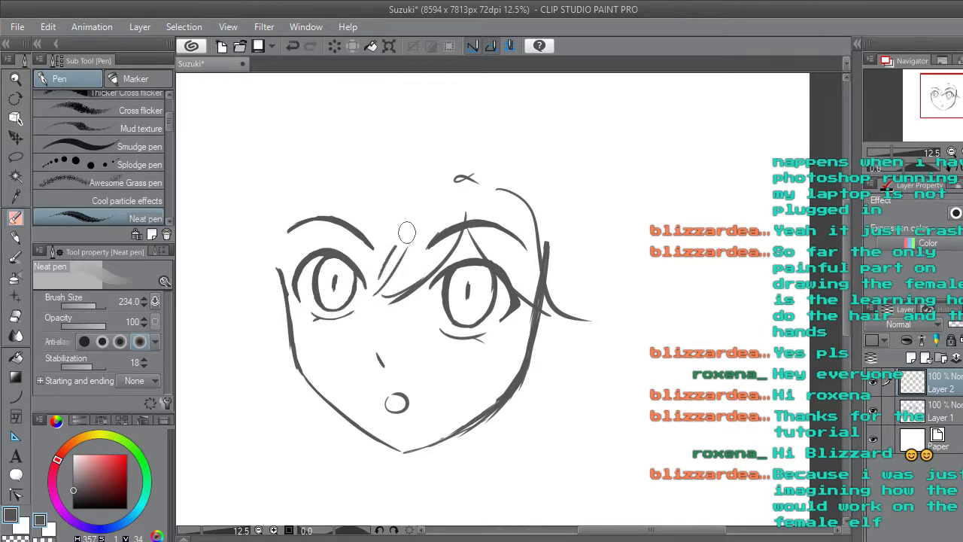
mouse_move(331, 288)
mouse_down()
mouse_move(393, 232)
mouse_move(345, 264)
mouse_move(379, 220)
mouse_up()
mouse_move(279, 317)
mouse_down()
mouse_move(319, 262)
mouse_move(388, 218)
mouse_move(294, 249)
mouse_move(393, 179)
mouse_up()
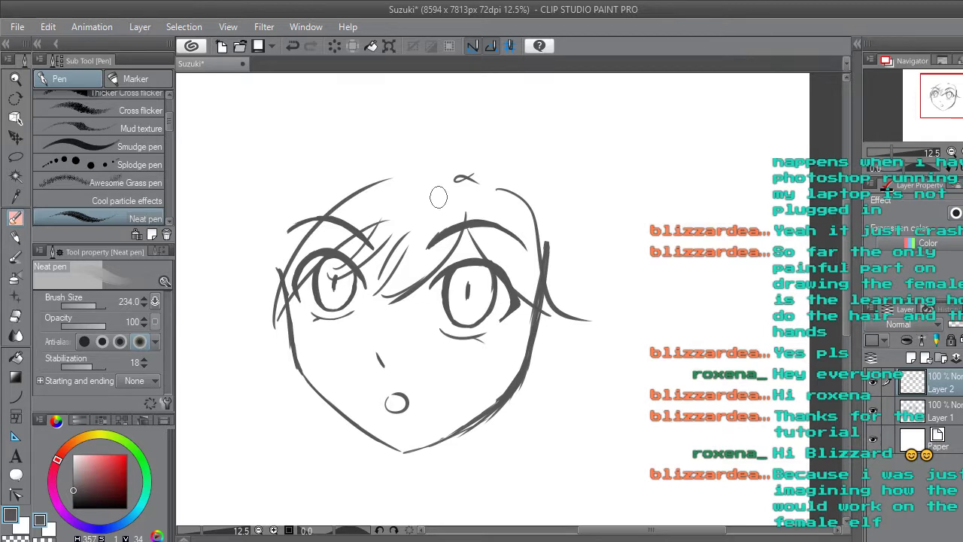
key(ctrl+z)
drag(268, 329, 279, 231)
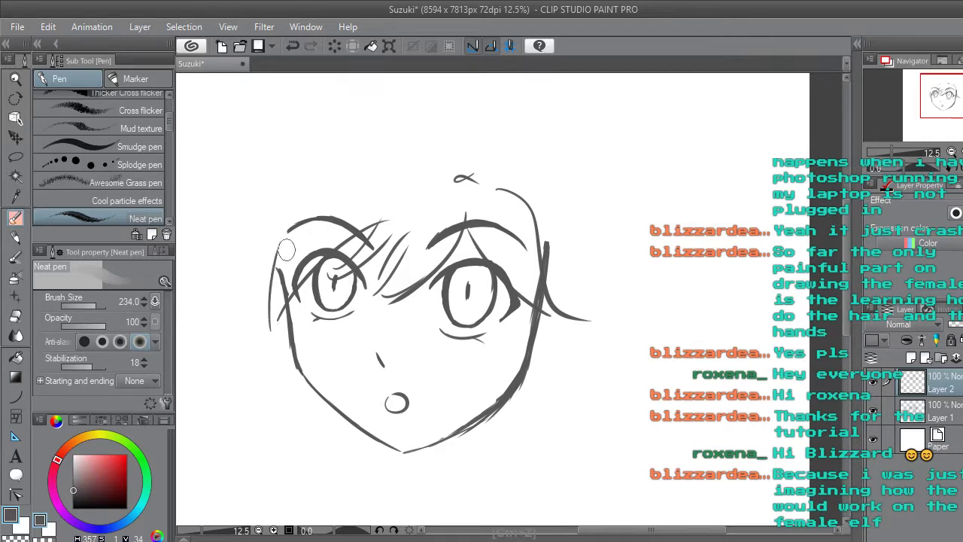
Undo all the hair strands, leaving only the parting mark above the face.
key(ctrl+z)
key(ctrl+z)
key(ctrl+z)
key(ctrl+z)
key(ctrl+z)
key(ctrl+z)
key(ctrl+z)
key(ctrl+z)
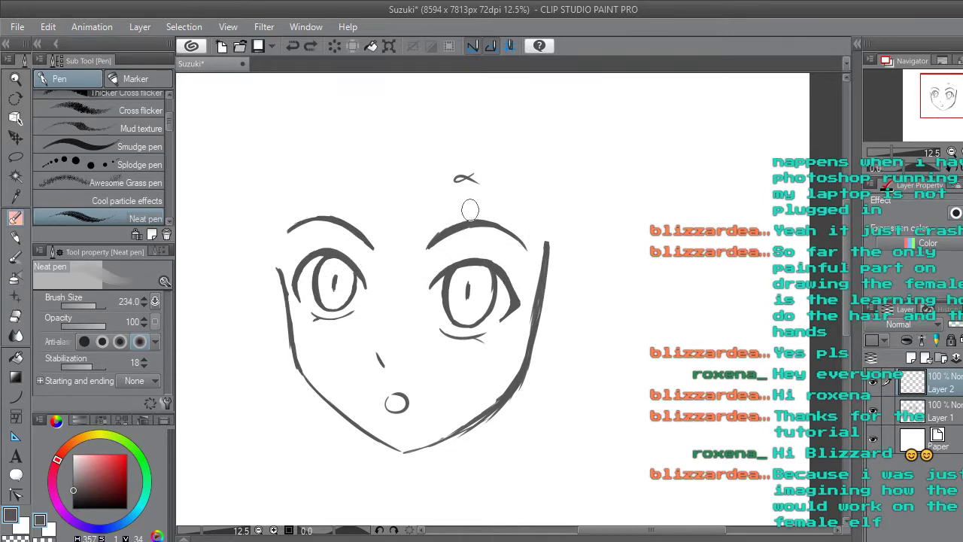
Draw one thin curved fringe strand from below the parting mark down to the area between the eyes.
mouse_move(470, 214)
mouse_down()
mouse_move(434, 259)
mouse_move(384, 293)
mouse_up()
key(ctrl+z)
mouse_move(391, 303)
mouse_down()
mouse_move(451, 248)
mouse_move(468, 209)
mouse_up()
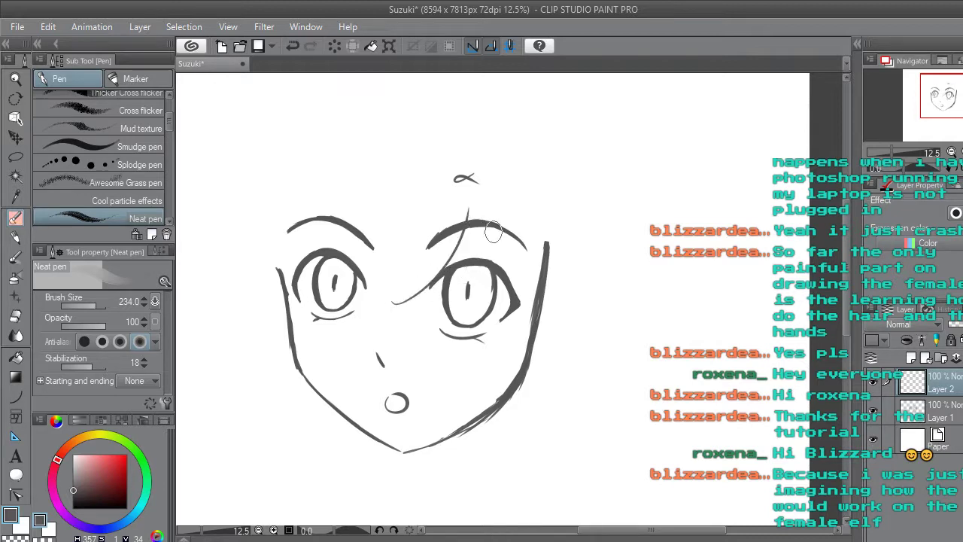
Sketch a small example head beside the face, with a round skull, long tapered jaw, simple features and surrounding hair.
mouse_move(677, 267)
mouse_down()
mouse_move(648, 291)
mouse_move(743, 294)
mouse_move(727, 253)
mouse_move(683, 255)
mouse_up()
drag(653, 311, 683, 386)
drag(744, 304, 704, 390)
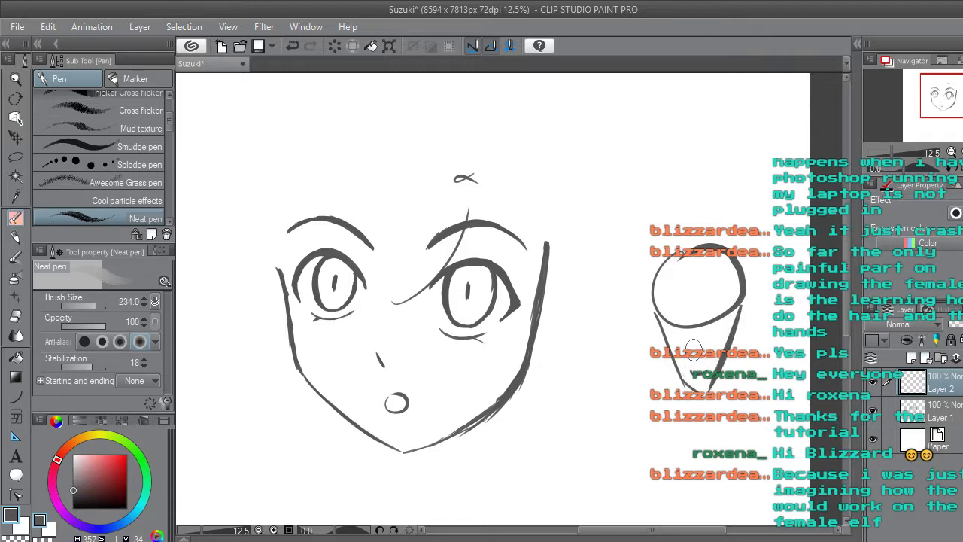
mouse_move(690, 342)
mouse_down()
mouse_move(707, 345)
mouse_move(655, 346)
mouse_move(699, 267)
mouse_move(757, 312)
mouse_move(767, 376)
mouse_move(758, 424)
mouse_up()
drag(674, 335, 723, 331)
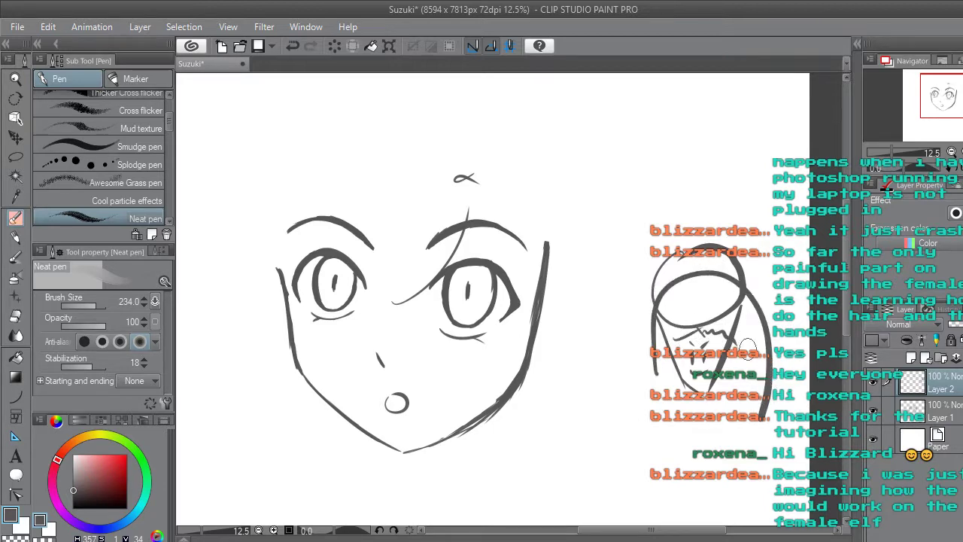
mouse_move(689, 297)
mouse_down()
mouse_move(696, 269)
mouse_move(733, 312)
mouse_move(701, 303)
mouse_up()
Undo the small head's hair, features and long jaw, keeping its round skull.
key(ctrl+z)
key(ctrl+z)
key(ctrl+z)
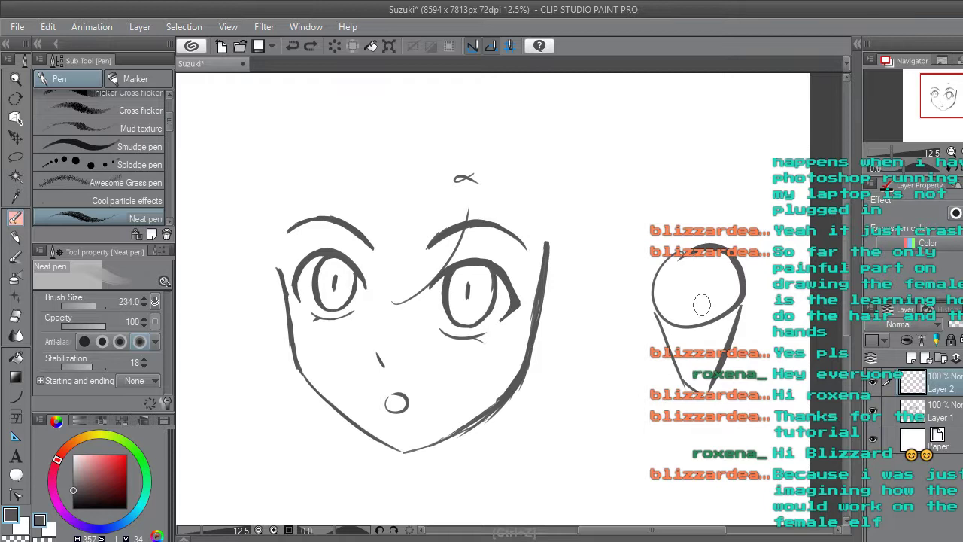
key(ctrl+z)
key(ctrl+z)
Draw a shorter jaw and simple facial features below the small head's round skull.
drag(660, 316, 675, 369)
drag(741, 306, 733, 349)
mouse_move(681, 367)
mouse_down()
mouse_move(703, 377)
mouse_move(723, 362)
mouse_move(728, 353)
mouse_move(711, 349)
mouse_move(716, 334)
mouse_up()
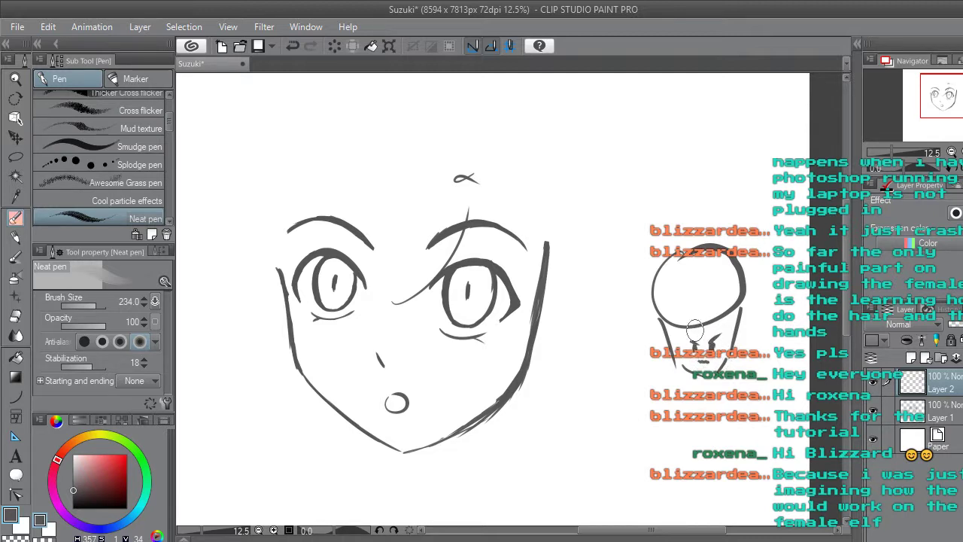
Sketch a parted fringe and spiky side hair around the small head's face.
mouse_move(679, 334)
mouse_down()
mouse_move(735, 330)
mouse_move(739, 357)
mouse_move(738, 340)
mouse_move(667, 354)
mouse_move(647, 330)
mouse_move(628, 372)
mouse_up()
drag(744, 322, 771, 350)
drag(649, 370, 660, 403)
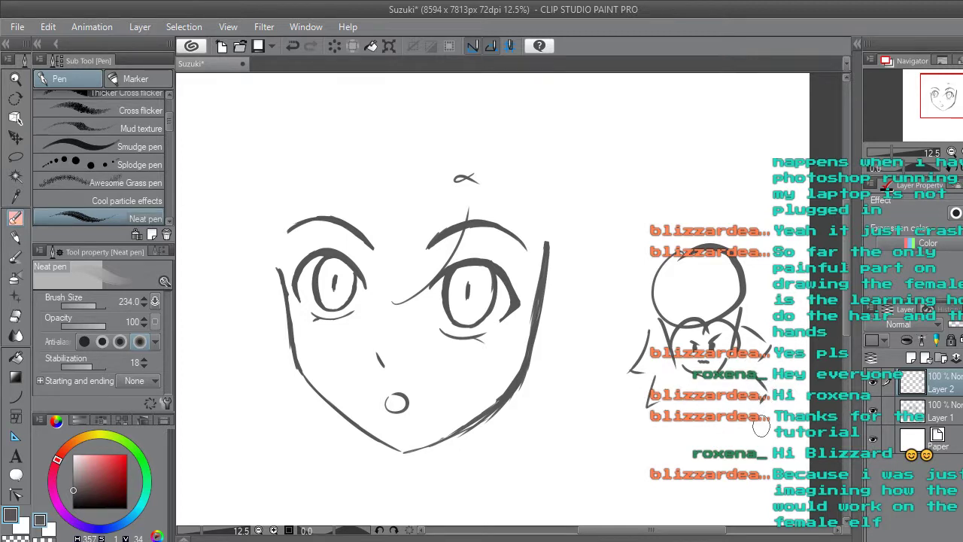
mouse_move(666, 337)
mouse_down()
mouse_move(695, 302)
mouse_move(714, 322)
mouse_move(700, 311)
mouse_move(740, 328)
mouse_up()
mouse_move(630, 307)
mouse_down()
mouse_move(655, 267)
mouse_move(696, 253)
mouse_move(744, 275)
mouse_move(762, 340)
mouse_up()
Undo the entire small example head while keeping the thin fringe strand on the main face.
key(ctrl+z)
key(ctrl+z)
key(ctrl+z)
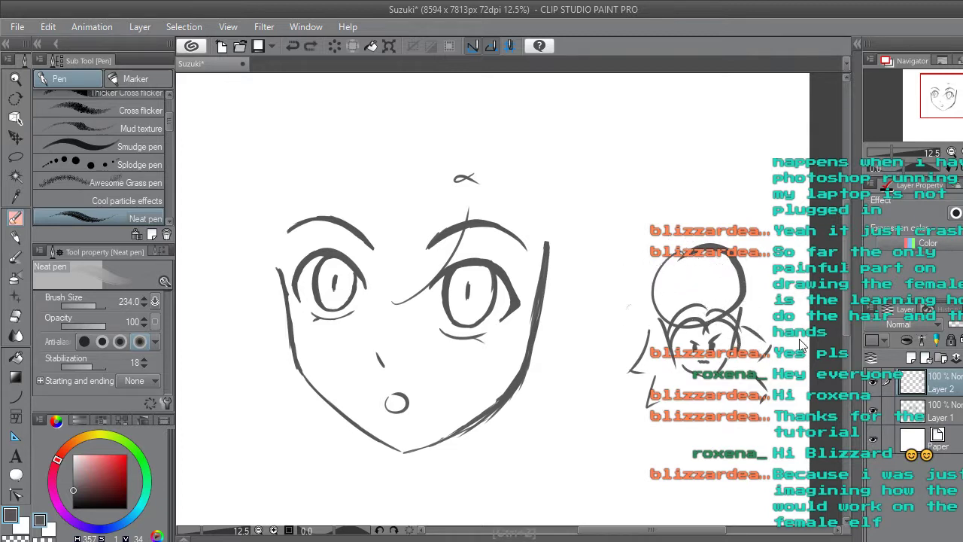
key(ctrl+z)
key(ctrl+z)
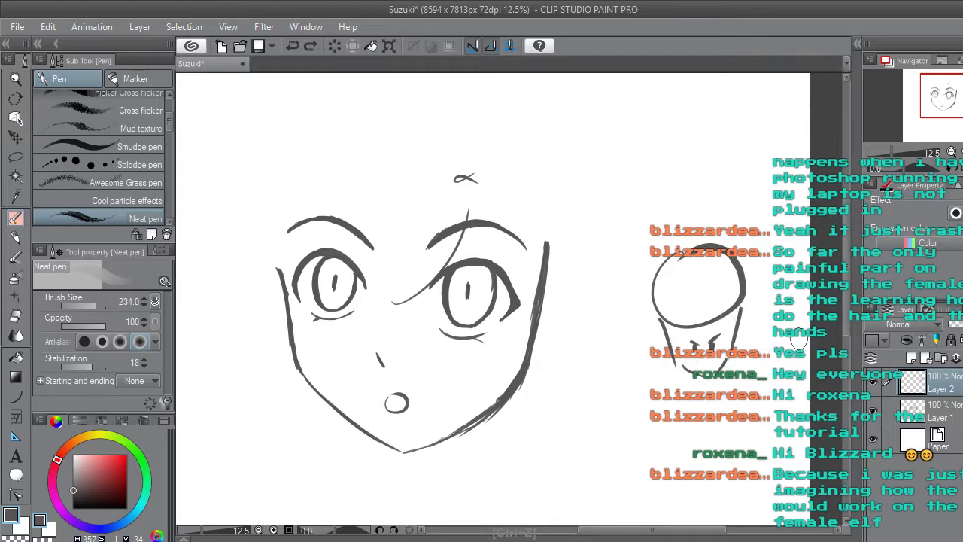
key(ctrl+z)
key(ctrl+z)
key(ctrl+z)
key(ctrl+z)
key(ctrl+z)
key(ctrl+z)
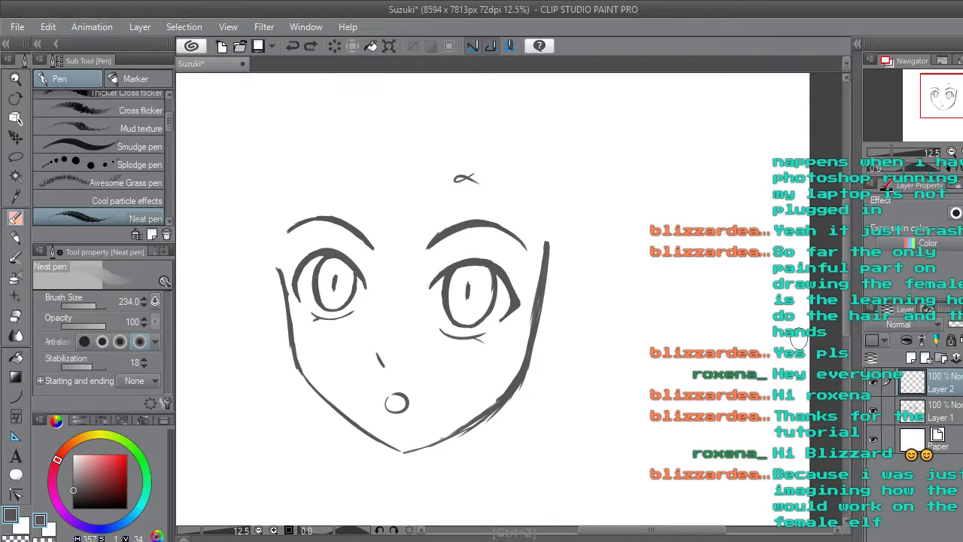
click(307, 47)
Draw the second fringe curve over the right-hand eye and extend it into a side lock running below the jaw.
drag(523, 284, 466, 209)
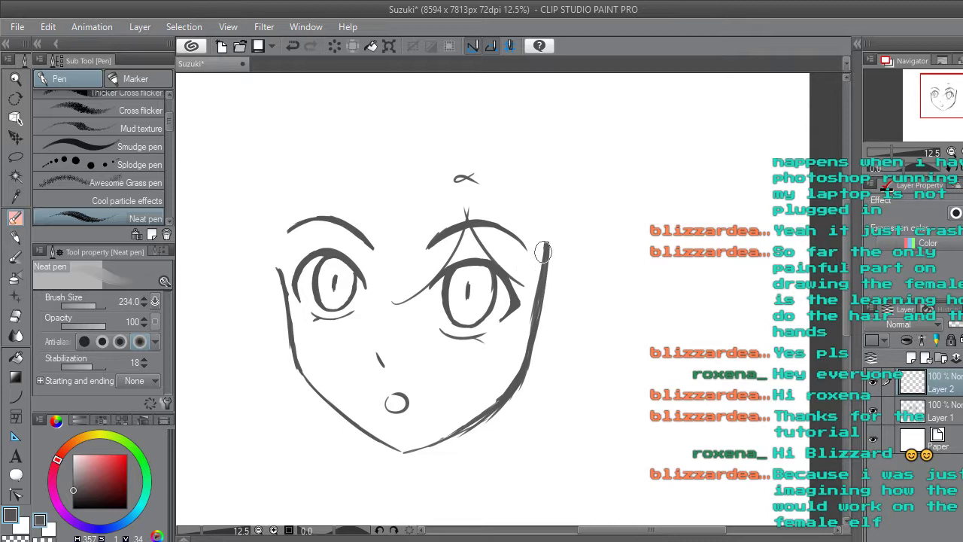
mouse_move(525, 287)
mouse_down()
mouse_move(528, 358)
mouse_move(522, 288)
mouse_move(534, 354)
mouse_up()
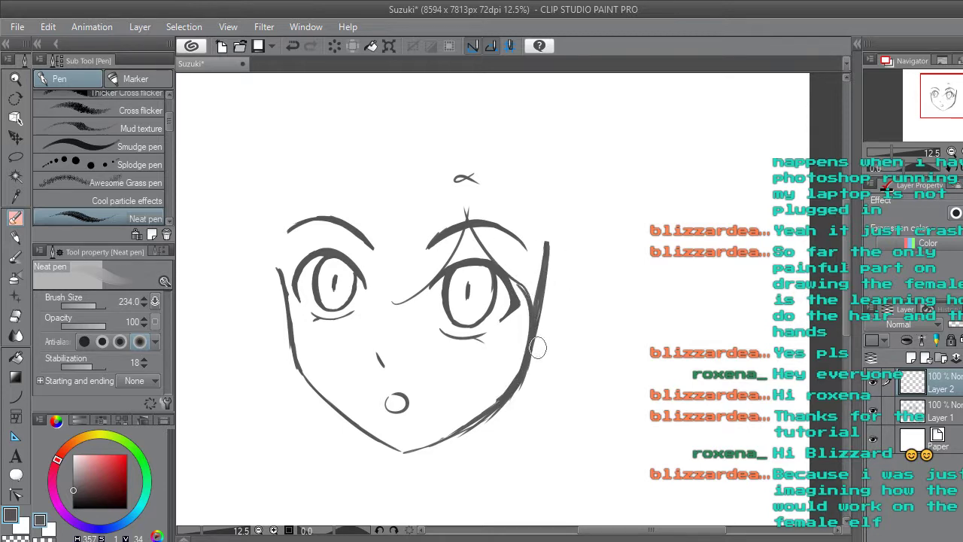
mouse_move(519, 290)
mouse_down()
mouse_move(535, 327)
mouse_move(498, 451)
mouse_up()
mouse_move(524, 292)
mouse_down()
mouse_move(519, 403)
mouse_move(479, 476)
mouse_up()
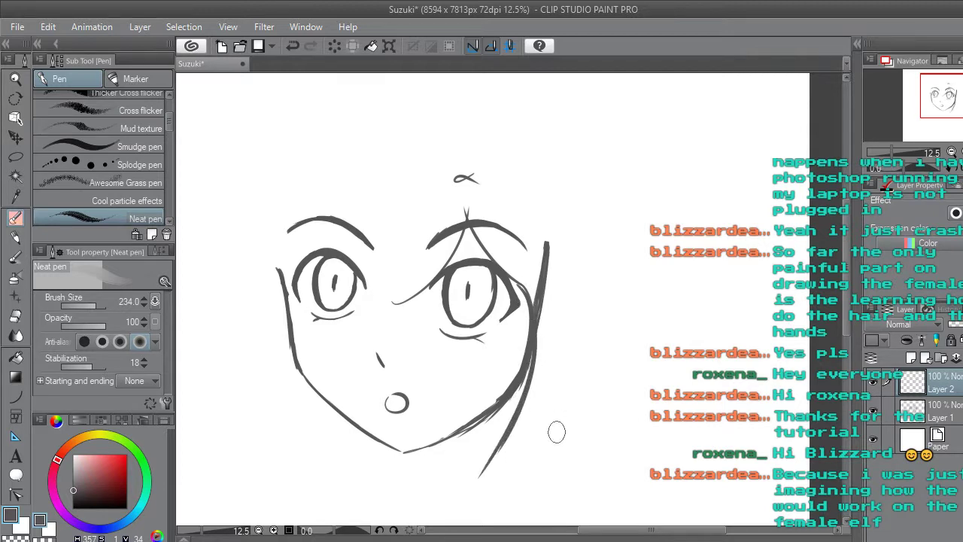
Sketch the outer hair contour from beside the parting mark down around the right-hand side of the face.
mouse_move(500, 168)
mouse_down()
mouse_move(564, 223)
mouse_move(565, 274)
mouse_up()
mouse_move(536, 183)
mouse_down()
mouse_move(566, 226)
mouse_move(555, 376)
mouse_up()
mouse_move(570, 240)
mouse_down()
mouse_move(543, 413)
mouse_move(511, 470)
mouse_up()
Redraw the lower end of the outer hair contour so it tapers toward the side lock's tip below the jaw.
drag(554, 369, 469, 477)
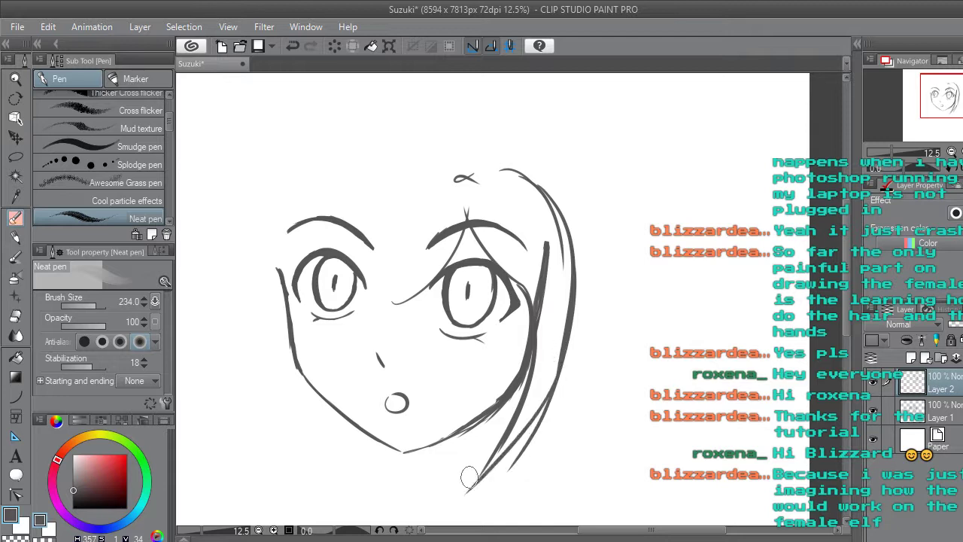
mouse_move(556, 368)
mouse_down()
mouse_move(539, 407)
mouse_move(439, 517)
mouse_up()
scroll(507, 494, down, 2)
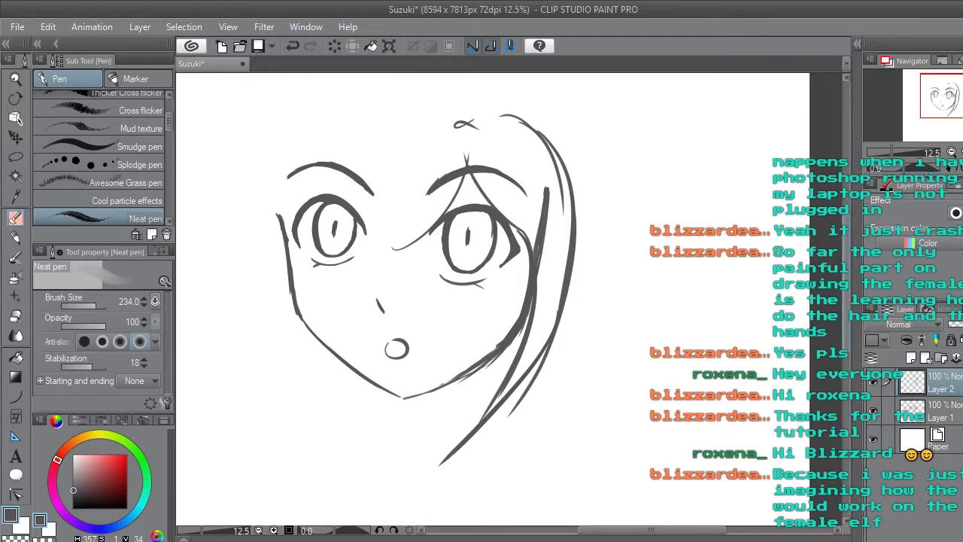
key(ctrl+z)
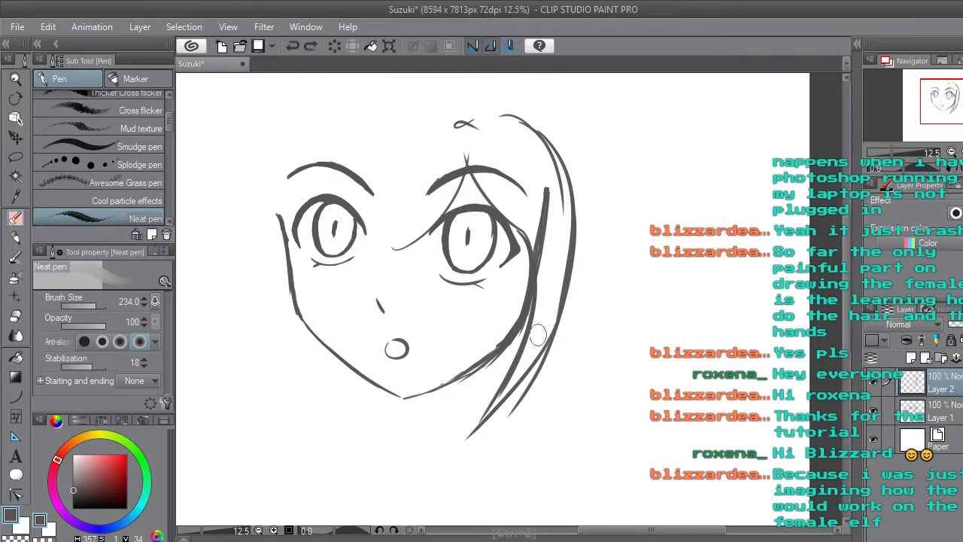
key(ctrl+z)
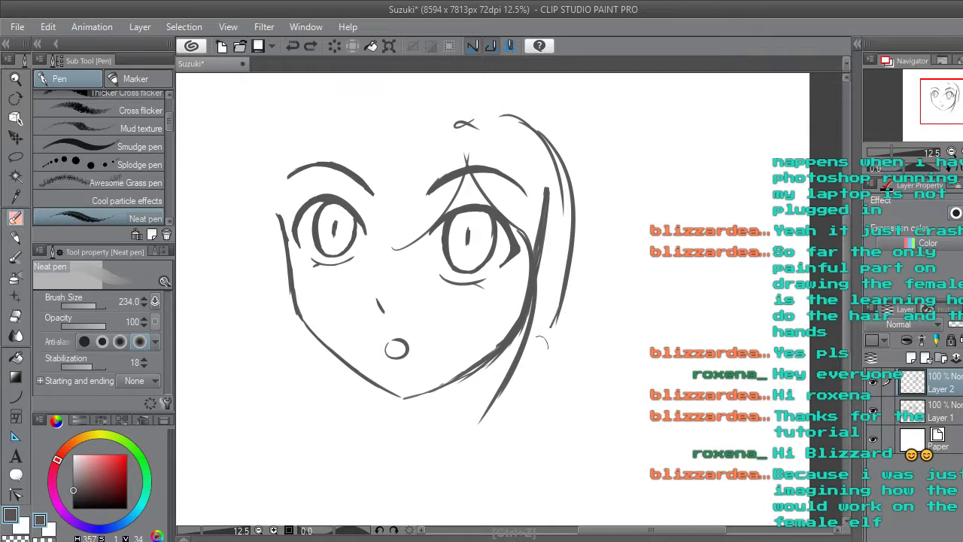
drag(554, 301, 479, 438)
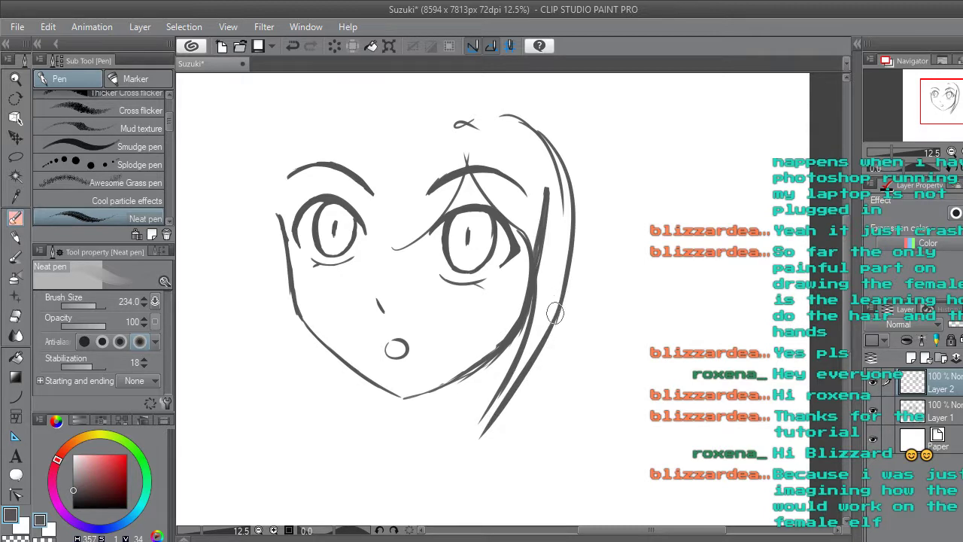
mouse_move(513, 350)
mouse_down()
mouse_move(501, 394)
mouse_move(427, 492)
mouse_up()
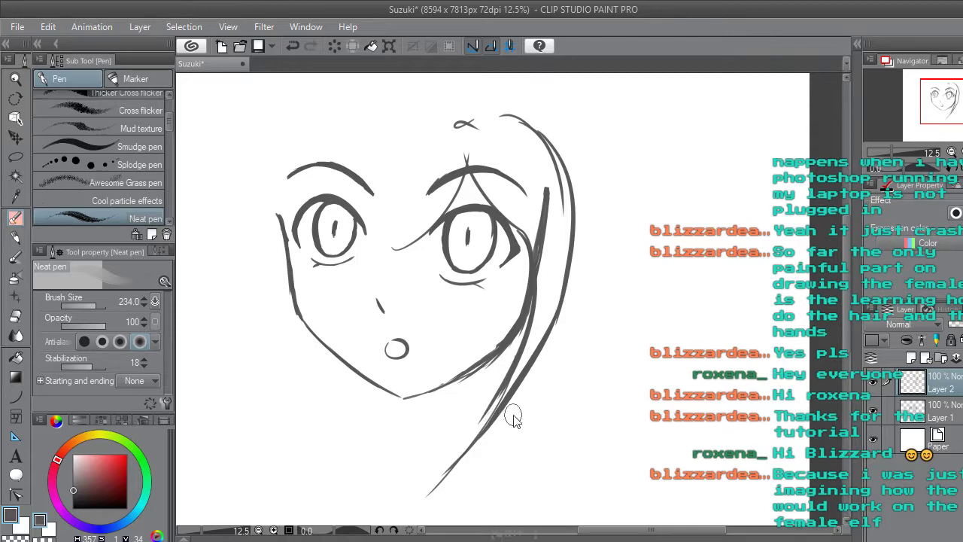
scroll(512, 414, down, 1)
scroll(516, 371, up, 1)
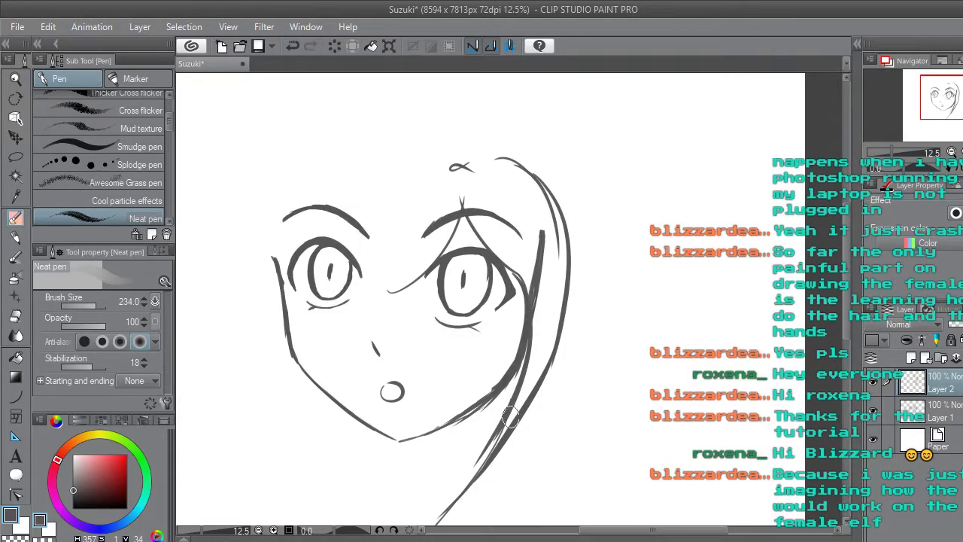
key(ctrl+z)
key(ctrl+z)
Redraw the right-hand outer hair contour from eyebrow level down past the cheek, tapering into the side lock's tip below the jaw.
drag(560, 252, 553, 348)
mouse_move(561, 252)
mouse_down()
mouse_move(560, 355)
mouse_move(535, 417)
mouse_up()
mouse_move(554, 237)
mouse_down()
mouse_move(562, 340)
mouse_move(533, 445)
mouse_up()
mouse_move(558, 352)
mouse_down()
mouse_move(548, 384)
mouse_move(461, 493)
mouse_up()
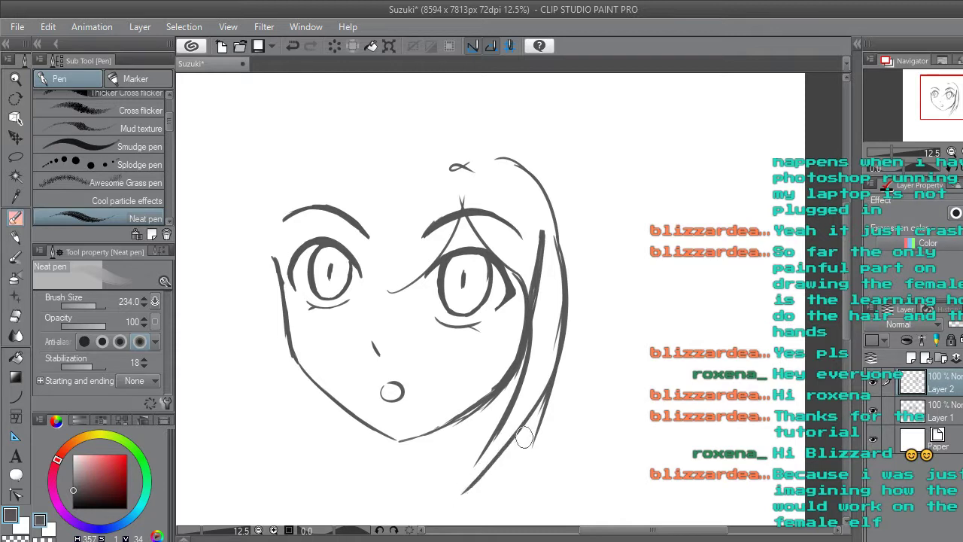
mouse_move(555, 360)
mouse_down()
mouse_move(516, 431)
mouse_move(455, 496)
mouse_up()
drag(502, 415, 449, 507)
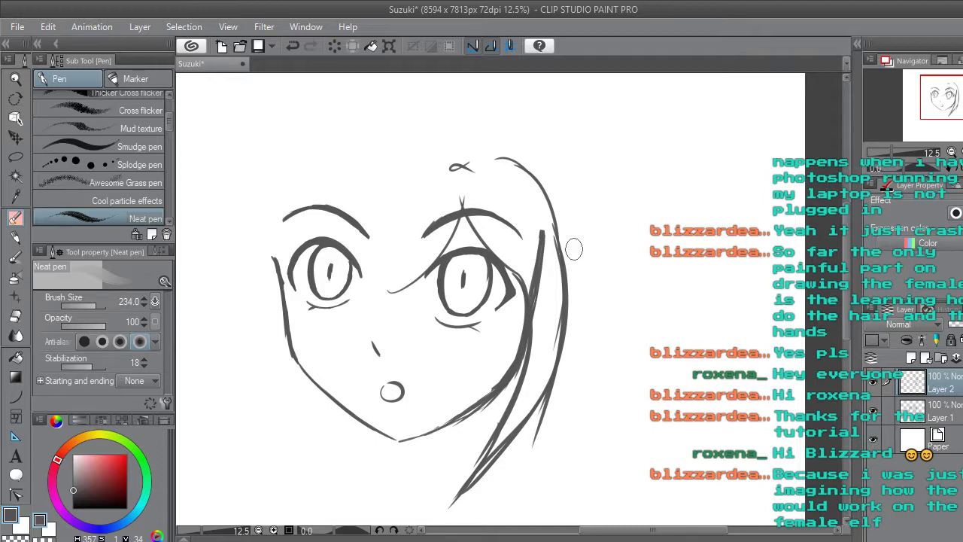
Double the upper arc of the right-hand hair contour and erase its outer line with the Rough eraser.
mouse_move(489, 162)
mouse_down()
mouse_move(517, 172)
mouse_move(549, 219)
mouse_up()
drag(509, 167, 560, 255)
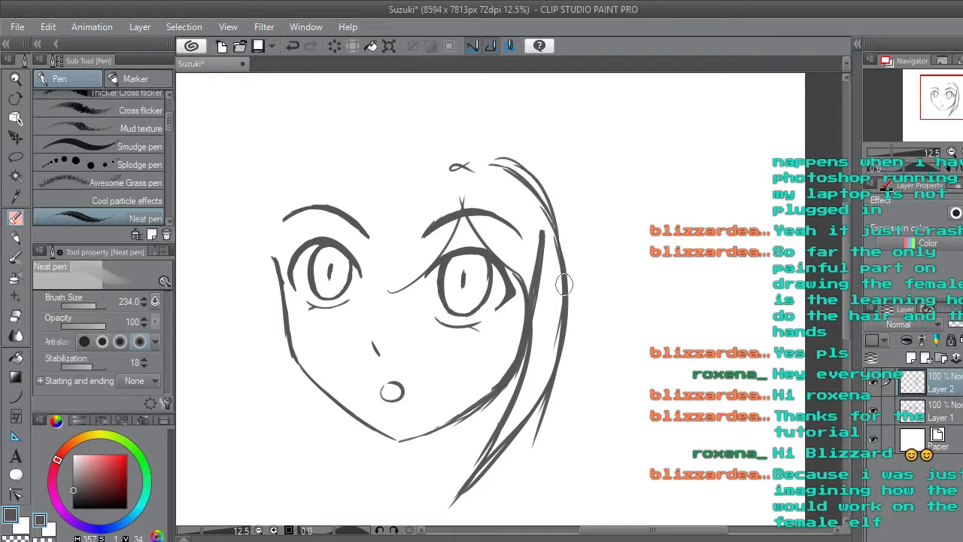
click(15, 317)
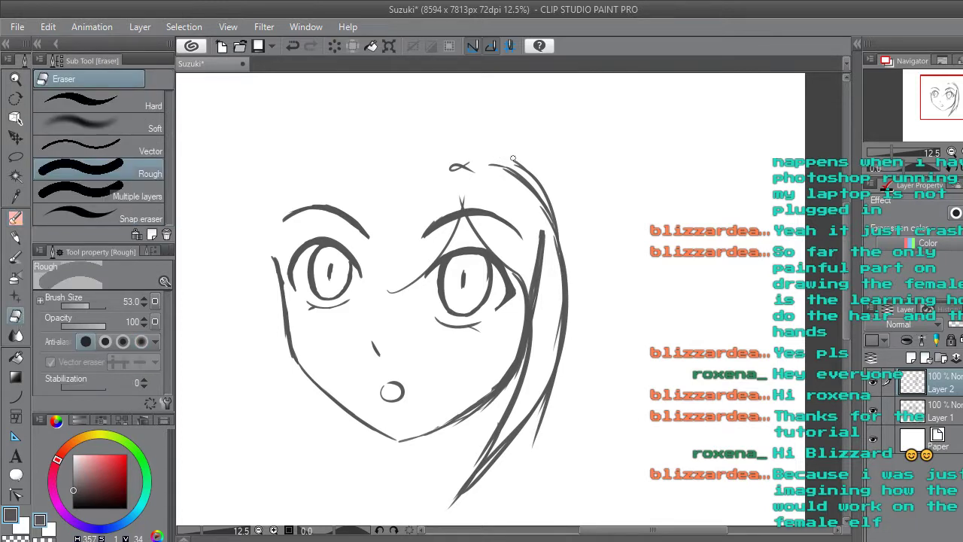
mouse_move(525, 147)
mouse_down()
mouse_move(512, 155)
mouse_move(558, 206)
mouse_up()
Erase the upper arc of the right-hand hair contour and redraw it slightly higher and wider with the Neat pen.
scroll(557, 194, down, 3)
scroll(549, 149, up, 3)
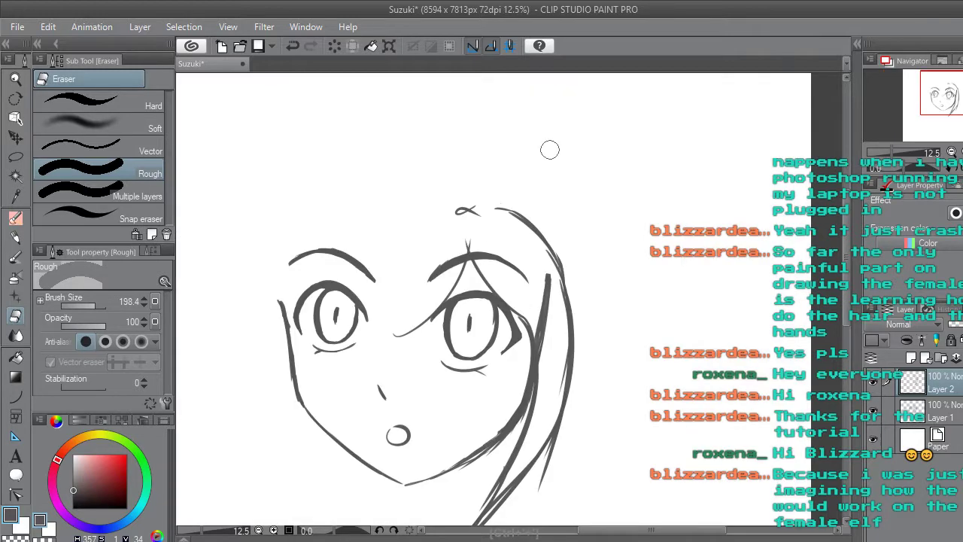
mouse_move(496, 208)
mouse_down()
mouse_move(518, 213)
mouse_move(573, 301)
mouse_up()
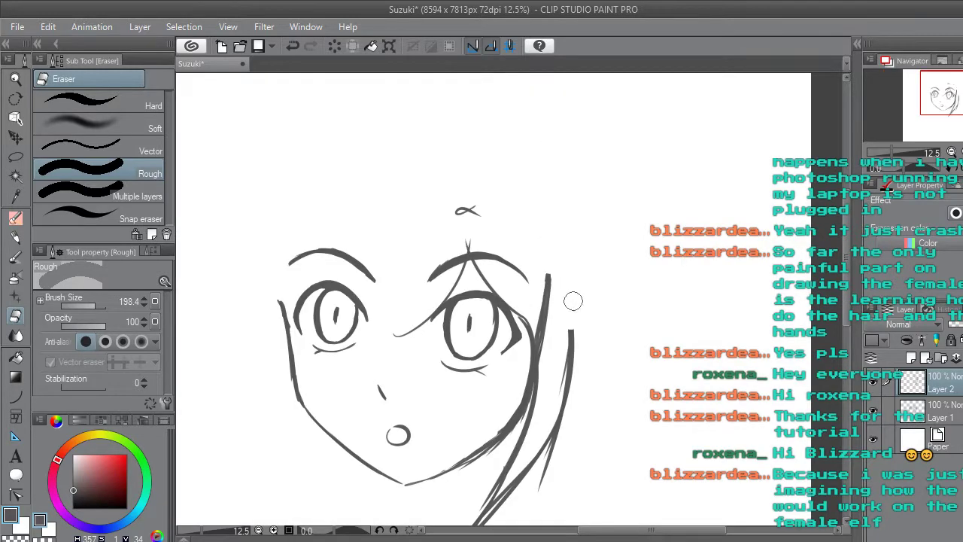
click(15, 218)
drag(505, 197, 519, 197)
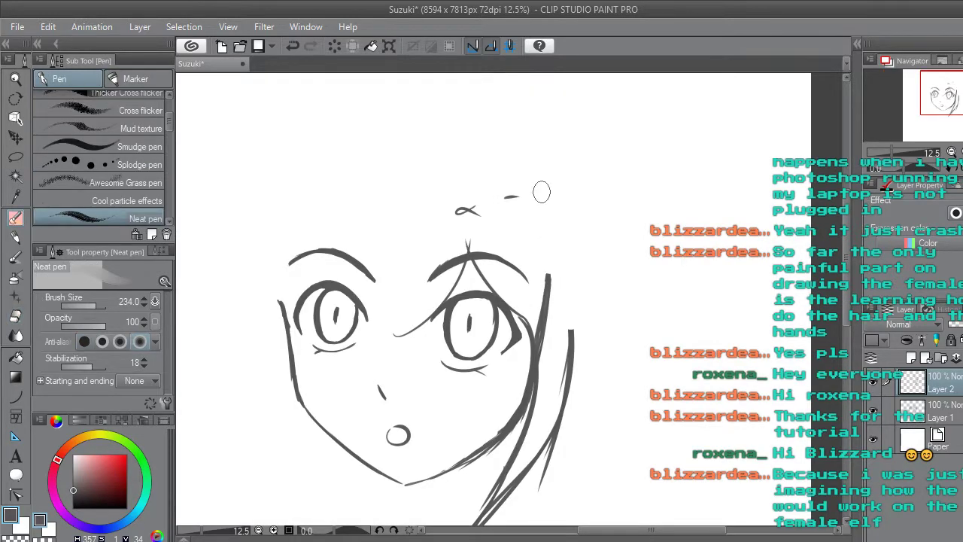
mouse_move(506, 197)
mouse_down()
mouse_move(562, 227)
mouse_move(581, 297)
mouse_up()
drag(561, 233, 569, 327)
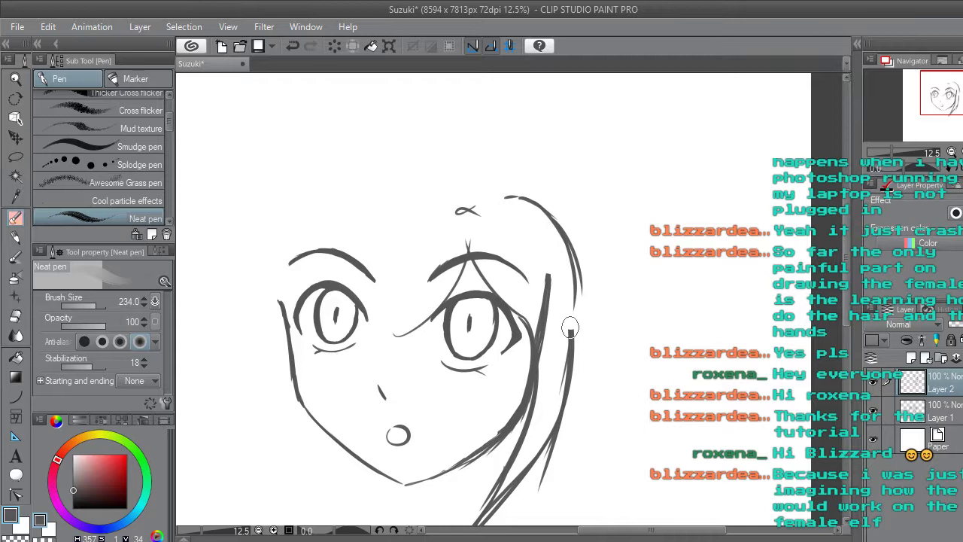
Lasso the upper hair arc, move and rotate it slightly toward the lower contour, and clear the selection.
click(18, 158)
mouse_move(587, 315)
mouse_down()
mouse_move(519, 234)
mouse_move(616, 309)
mouse_move(594, 329)
mouse_up()
click(615, 355)
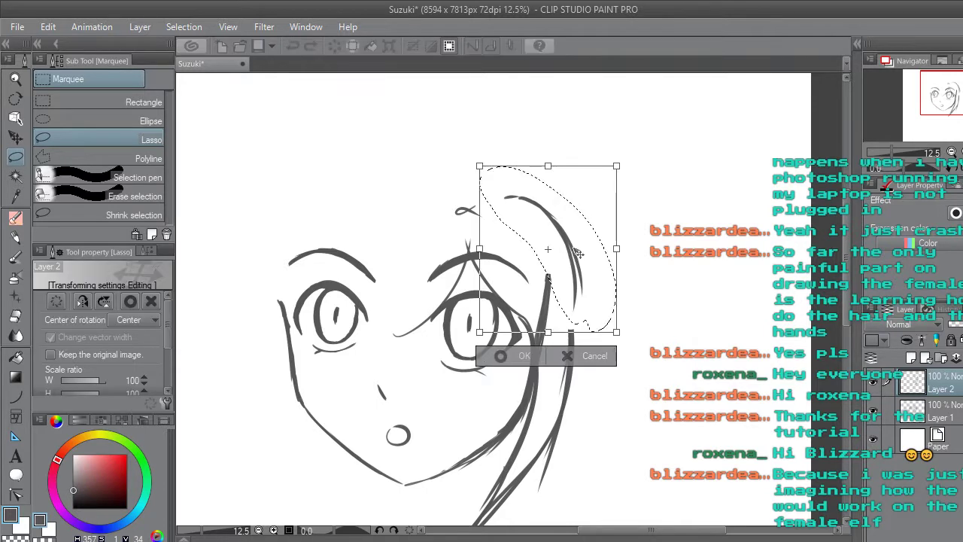
drag(574, 254, 570, 254)
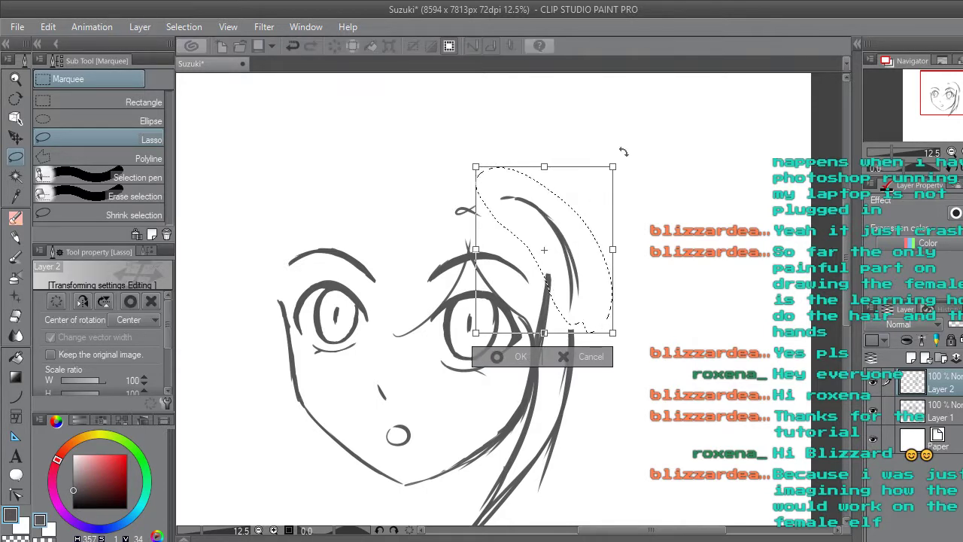
drag(570, 249, 569, 245)
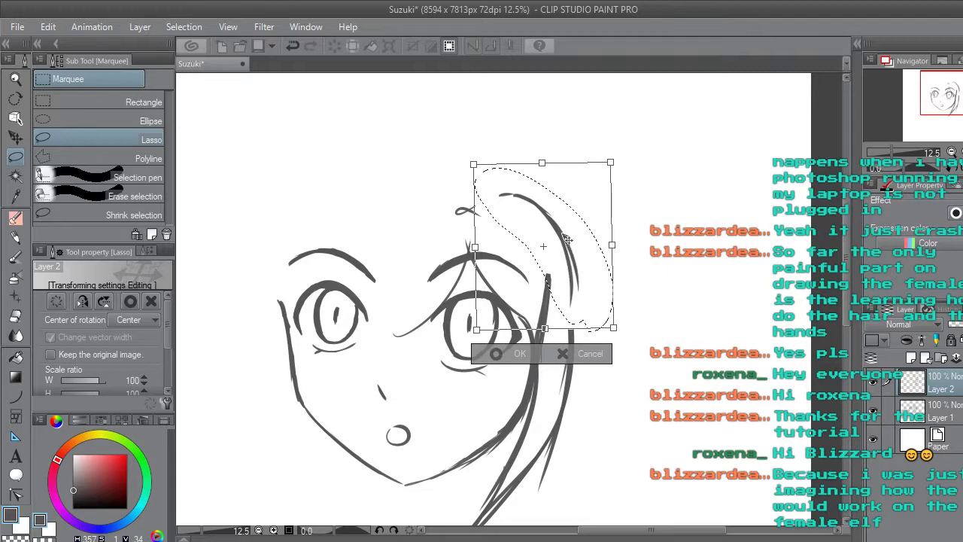
click(503, 353)
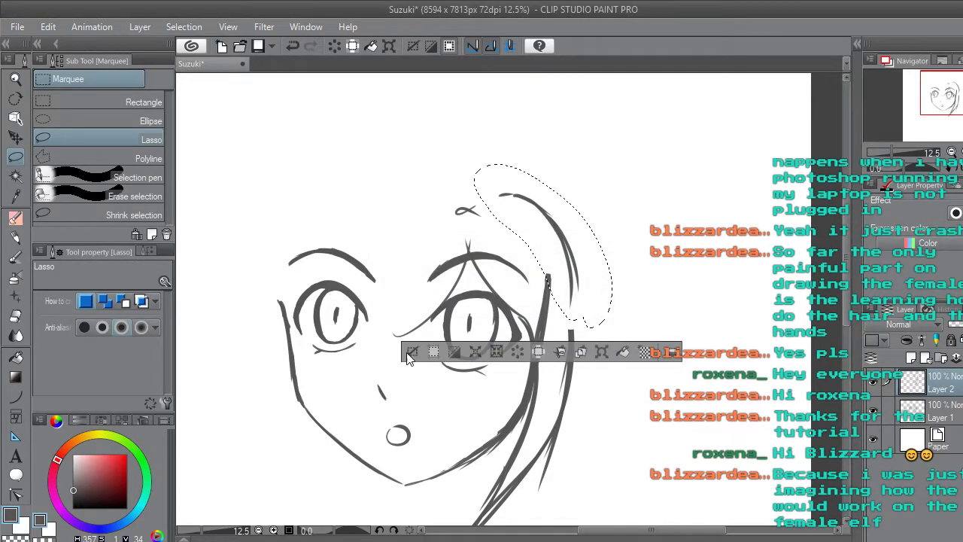
click(409, 353)
Join the upper arc to the lower outer hair contour and add a second fringe line over the right-hand eye.
click(16, 218)
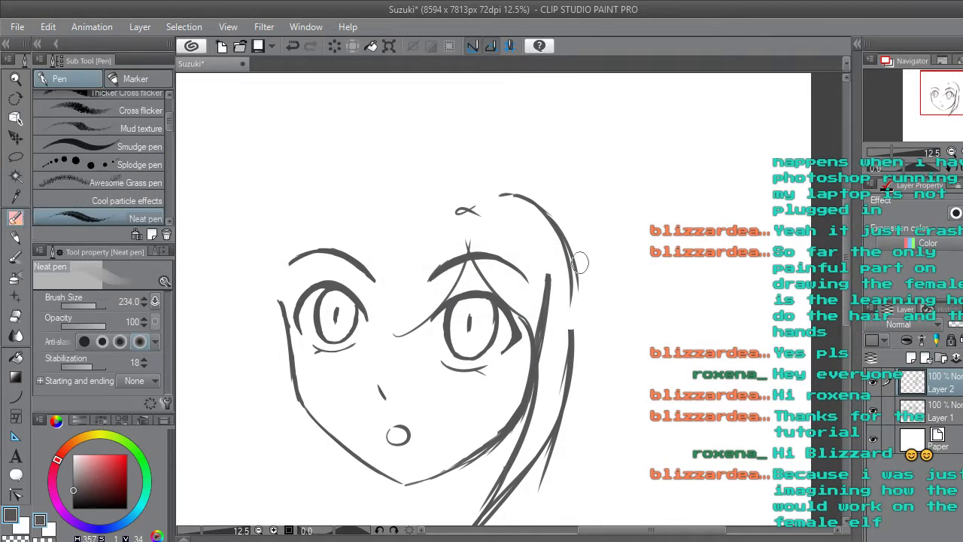
mouse_move(570, 263)
mouse_down()
mouse_move(583, 302)
mouse_move(573, 313)
mouse_move(571, 264)
mouse_move(569, 399)
mouse_move(552, 422)
mouse_up()
mouse_move(568, 268)
mouse_down()
mouse_move(576, 363)
mouse_move(571, 298)
mouse_move(576, 343)
mouse_up()
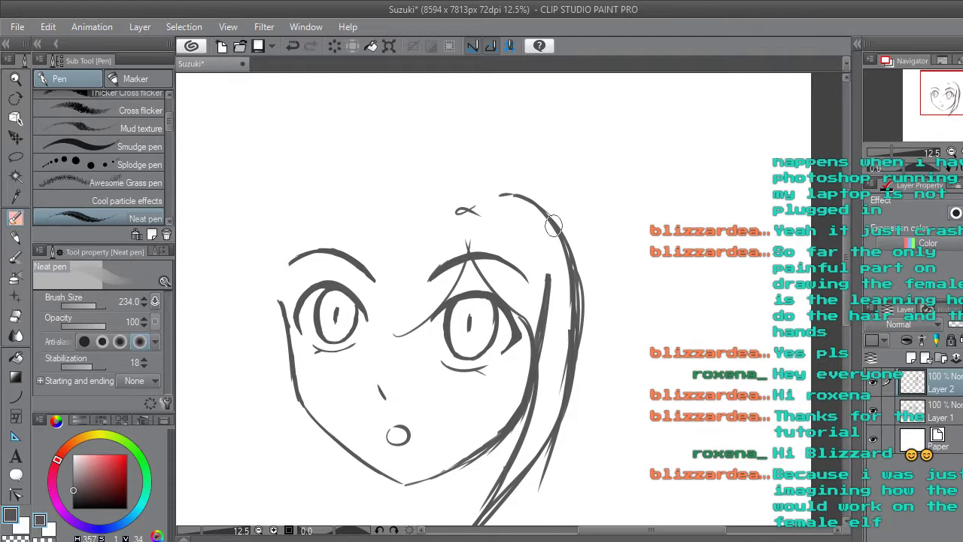
mouse_move(473, 239)
mouse_down()
mouse_move(519, 319)
mouse_move(495, 275)
mouse_up()
key(ctrl+z)
mouse_move(382, 338)
mouse_down()
mouse_move(422, 289)
mouse_move(400, 330)
mouse_move(380, 335)
mouse_move(427, 323)
mouse_move(445, 307)
mouse_up()
drag(388, 320, 405, 262)
drag(392, 329, 407, 257)
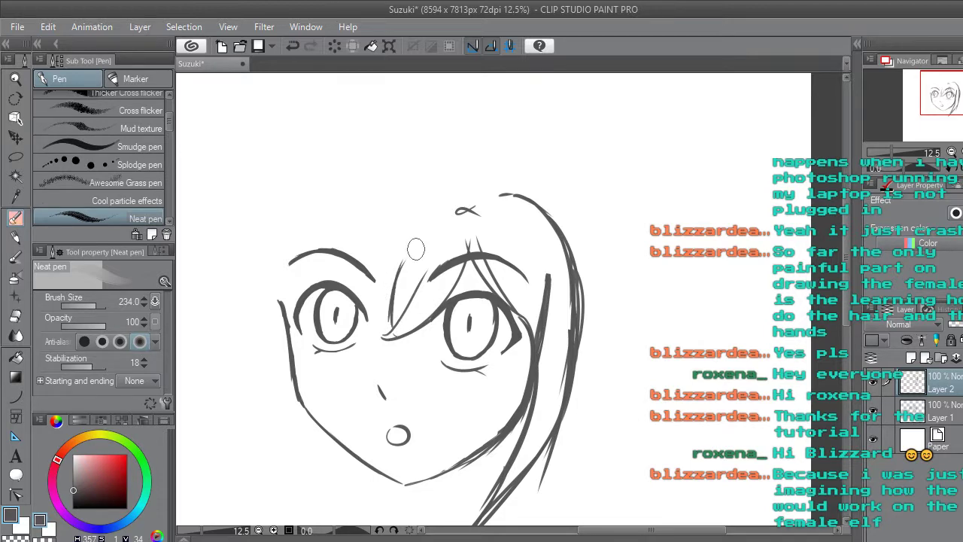
key(ctrl+z)
key(ctrl+z)
key(ctrl+z)
key(ctrl+z)
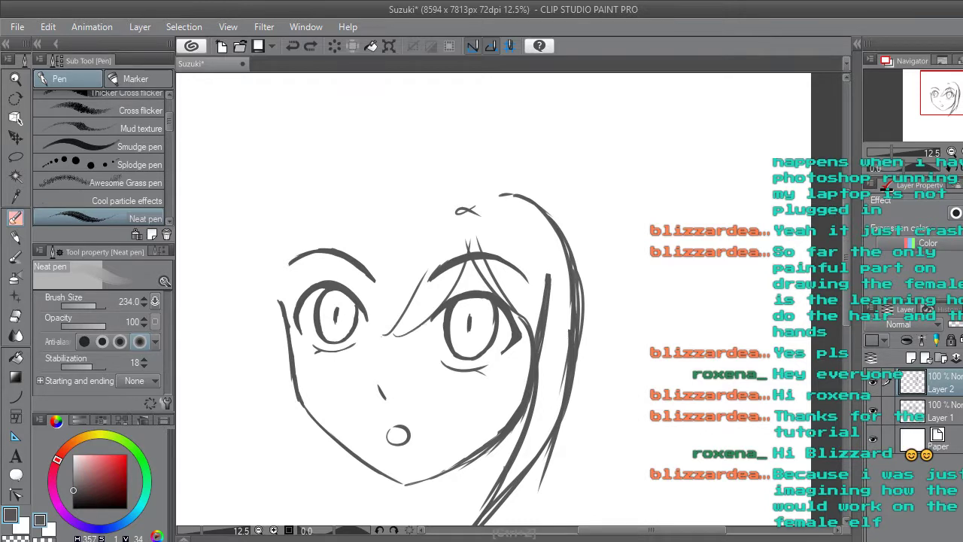
Sketch pointed fringe strands between the eyes, thickening the lower curve and sweeping two upper strands toward the parting.
drag(382, 336, 436, 309)
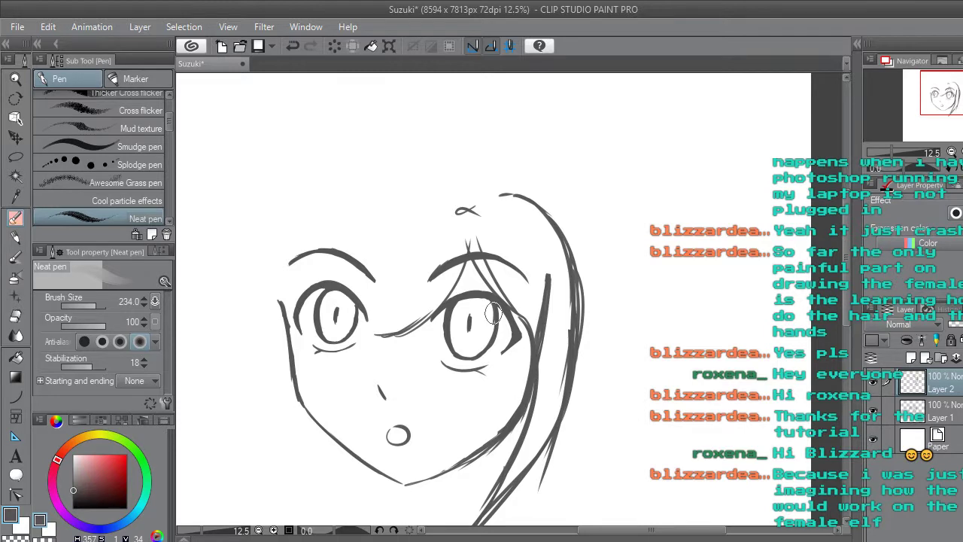
drag(376, 328, 421, 255)
drag(392, 301, 414, 263)
mouse_move(376, 332)
mouse_down()
mouse_move(424, 248)
mouse_move(445, 230)
mouse_up()
drag(379, 318, 393, 254)
drag(380, 287, 412, 226)
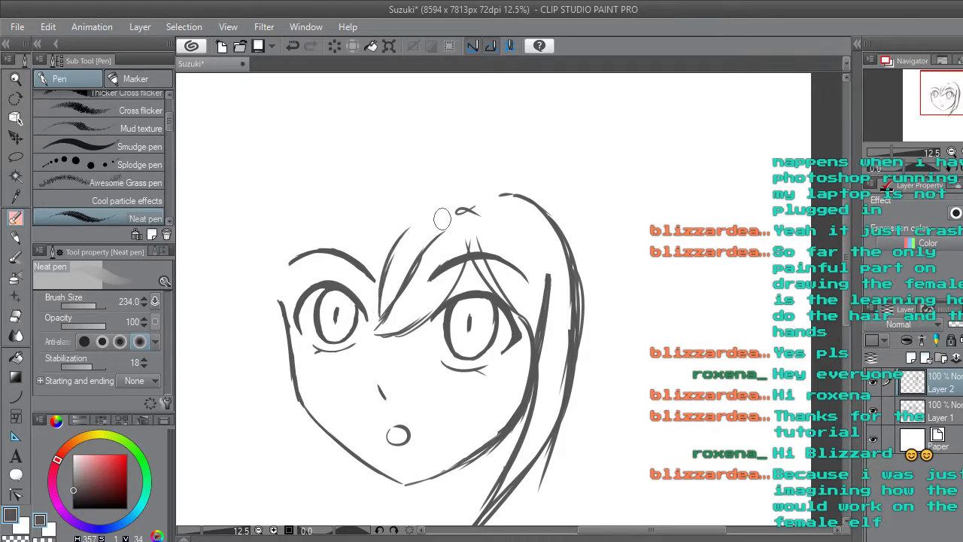
Erase the upper arc of the right-hand hair contour and redraw it higher above the head, blending it into the lower contour.
click(16, 316)
mouse_move(504, 192)
mouse_down()
mouse_move(548, 215)
mouse_move(576, 289)
mouse_up()
click(16, 220)
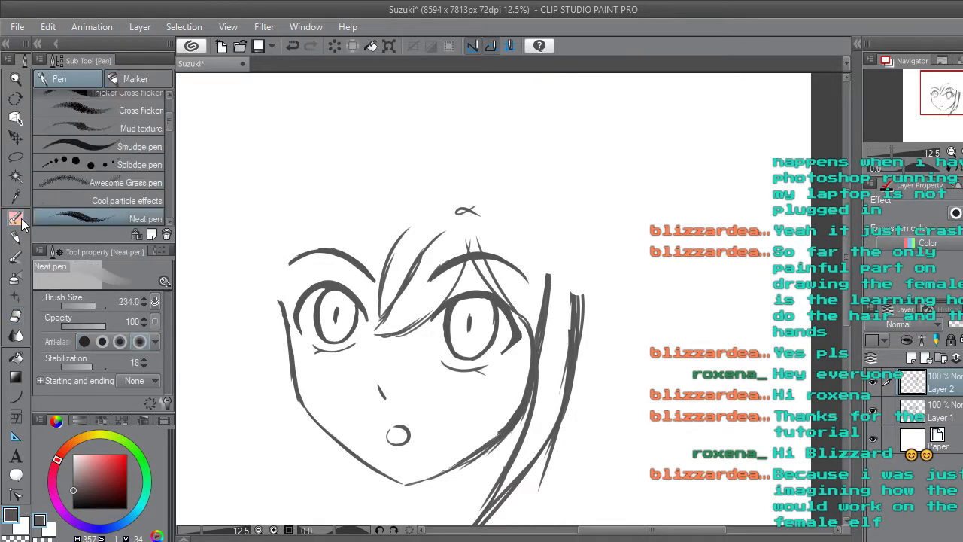
drag(563, 219, 589, 317)
mouse_move(569, 223)
mouse_down()
mouse_move(589, 348)
mouse_move(569, 260)
mouse_up()
drag(553, 202, 572, 289)
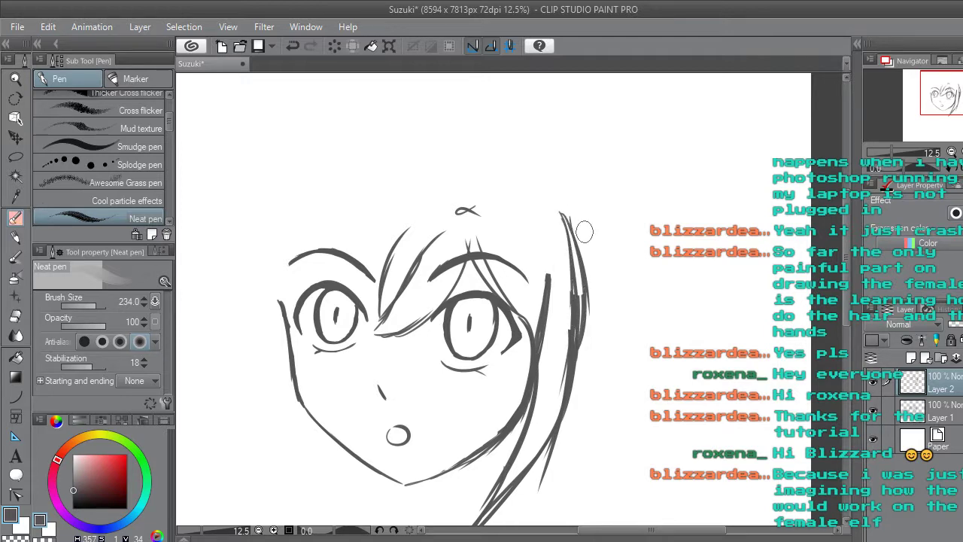
mouse_move(524, 168)
mouse_down()
mouse_move(569, 225)
mouse_move(572, 272)
mouse_up()
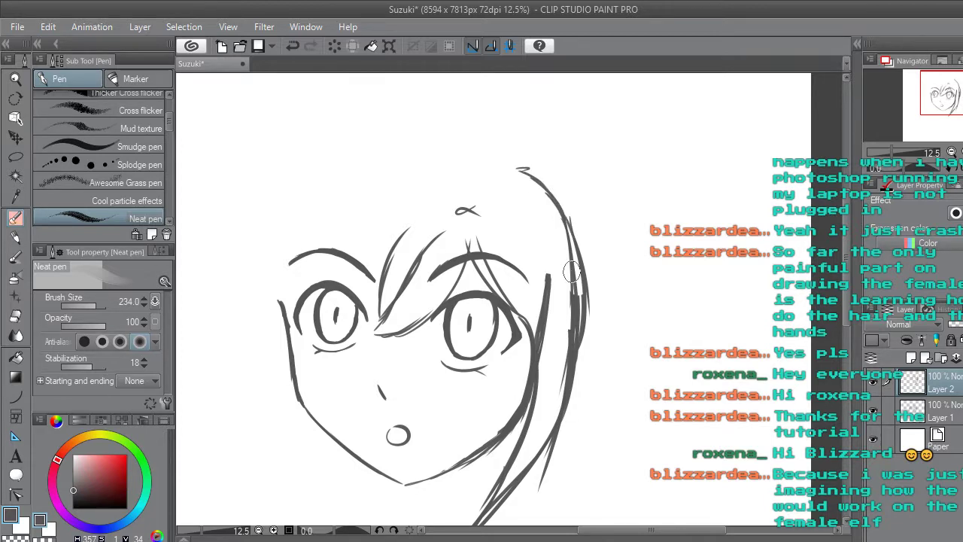
mouse_move(567, 256)
mouse_down()
mouse_move(581, 297)
mouse_move(576, 378)
mouse_move(571, 336)
mouse_move(546, 450)
mouse_up()
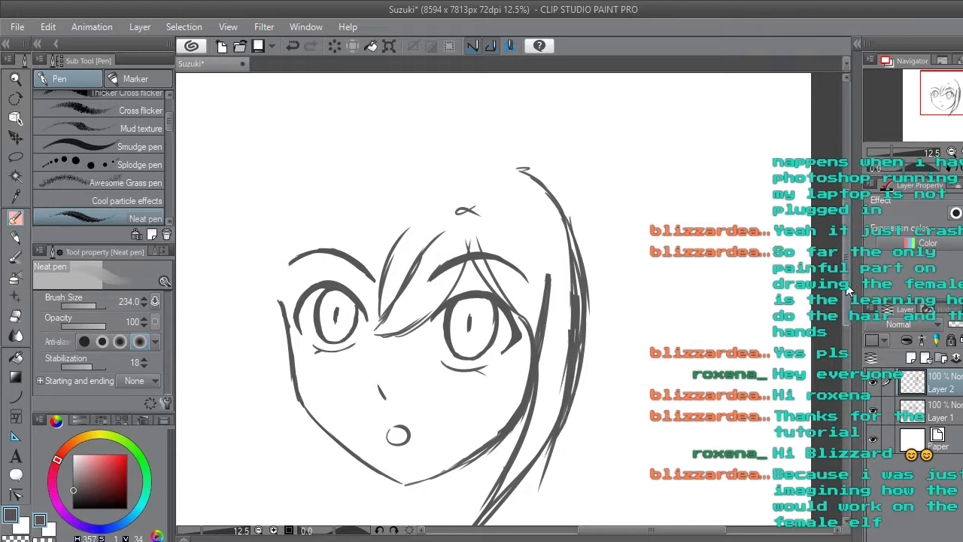
Draw a fringe strand curving from between the eyebrows across the top of the left-hand eye.
scroll(849, 274, up, 2)
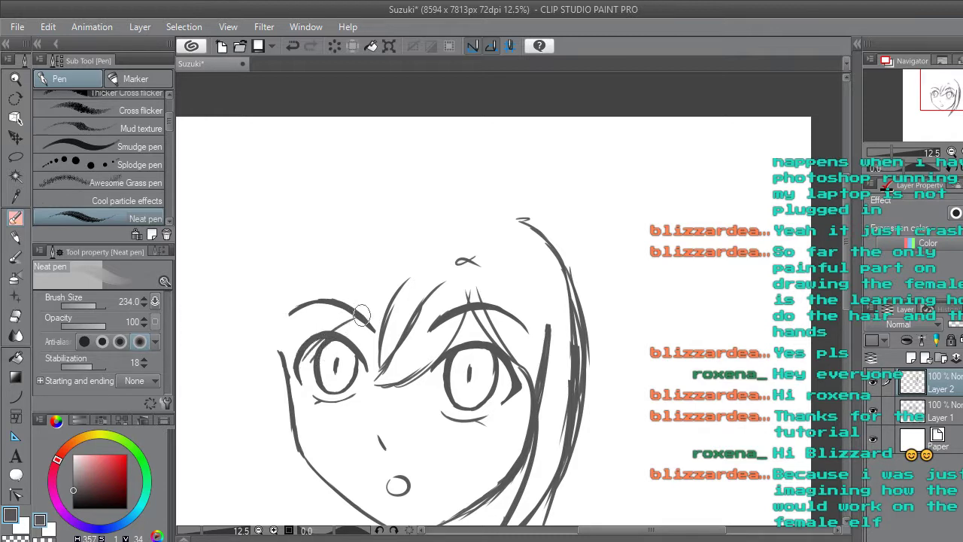
drag(328, 327, 392, 307)
drag(329, 351, 306, 382)
scroll(305, 383, down, 3)
mouse_move(322, 453)
mouse_down()
mouse_move(302, 380)
mouse_move(309, 344)
mouse_up()
drag(305, 389, 322, 285)
drag(310, 346, 375, 253)
key(ctrl+z)
key(ctrl+z)
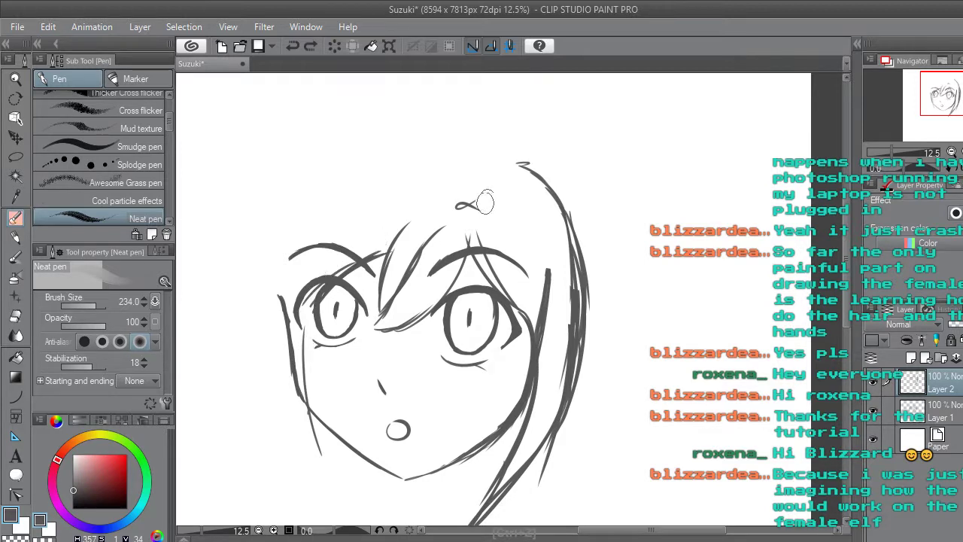
key(ctrl+z)
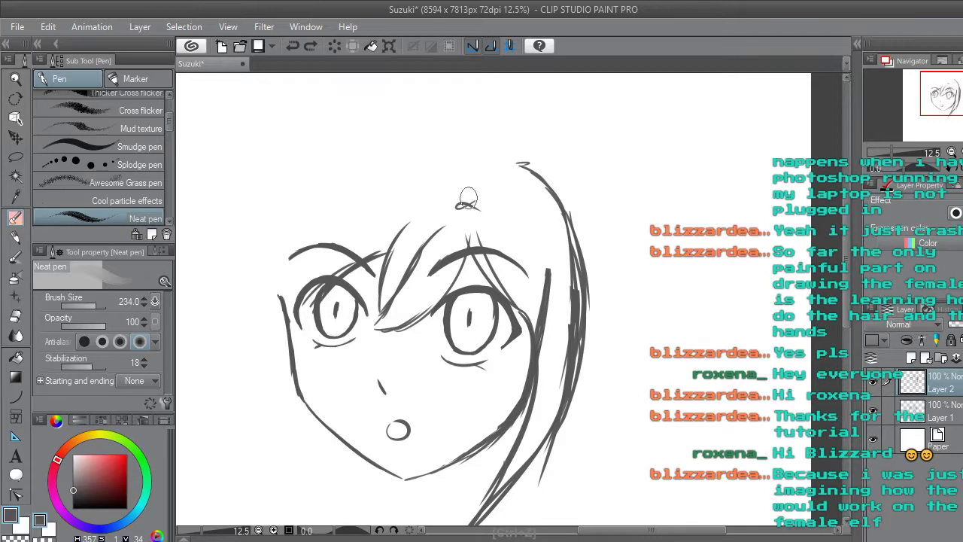
Draw the left-hand side lock's inner line from the upper eyelid down along the cheek.
drag(298, 429, 325, 303)
mouse_move(296, 366)
mouse_down()
mouse_move(314, 294)
mouse_move(348, 289)
mouse_up()
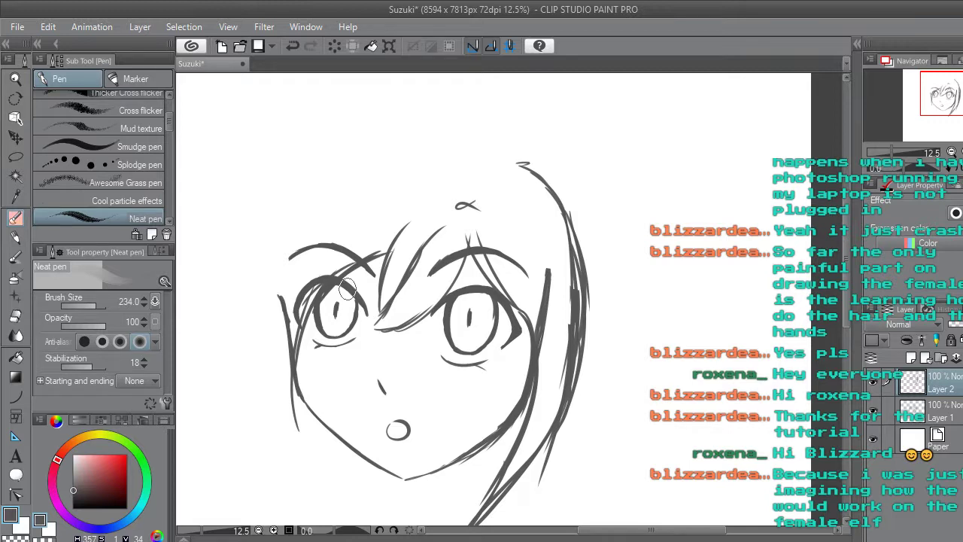
mouse_move(291, 421)
mouse_down()
mouse_move(307, 459)
mouse_move(279, 373)
mouse_up()
mouse_move(319, 477)
mouse_down()
mouse_move(277, 368)
mouse_move(288, 413)
mouse_up()
drag(269, 327, 305, 451)
drag(292, 406, 276, 281)
mouse_move(275, 245)
mouse_down()
mouse_move(264, 326)
mouse_move(290, 213)
mouse_up()
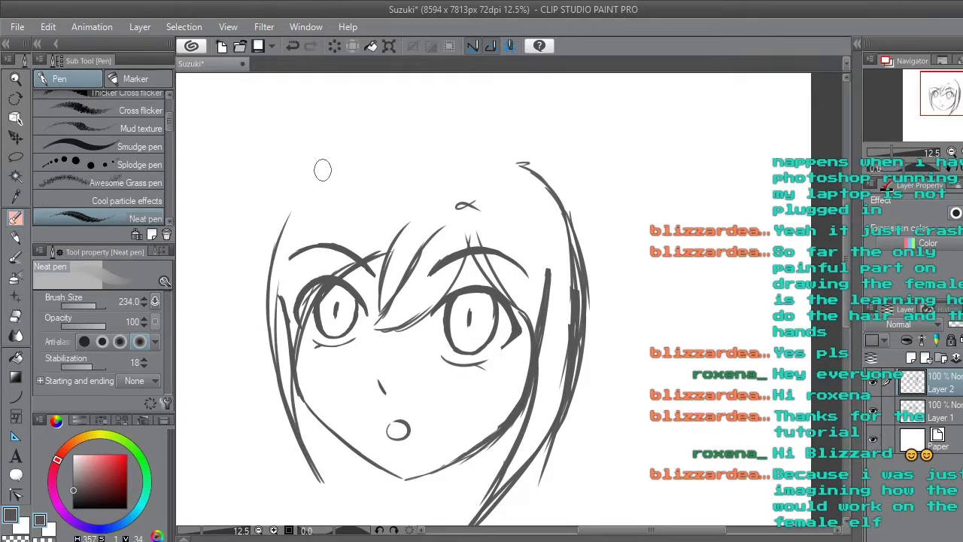
drag(273, 222, 329, 175)
mouse_move(351, 157)
mouse_down()
mouse_move(299, 207)
mouse_move(391, 144)
mouse_move(325, 182)
mouse_move(377, 149)
mouse_move(434, 143)
mouse_up()
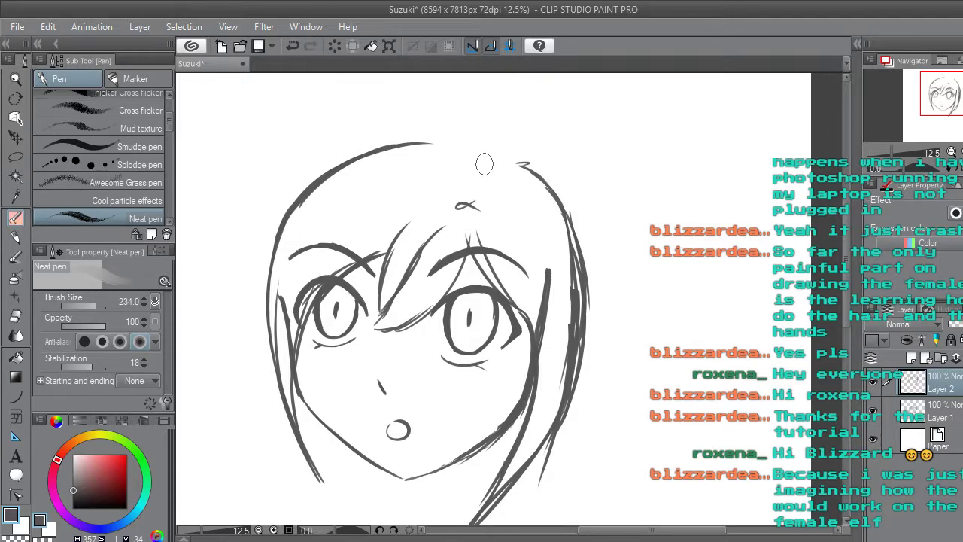
scroll(483, 164, down, 2)
scroll(484, 164, up, 2)
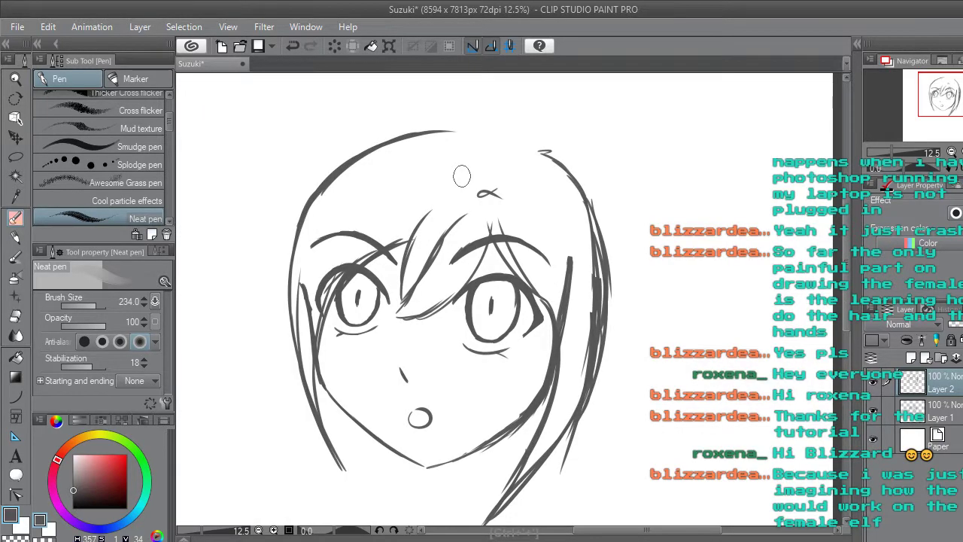
key(ctrl+z)
key(ctrl+z)
key(ctrl+z)
key(ctrl+z)
key(ctrl+z)
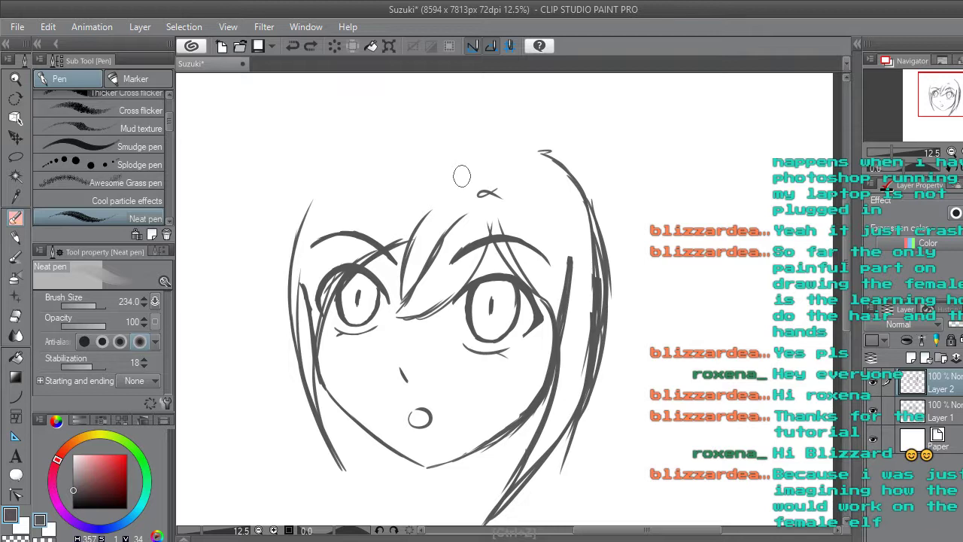
key(ctrl+z)
key(ctrl+z)
key(ctrl+z)
key(ctrl+z)
key(ctrl+z)
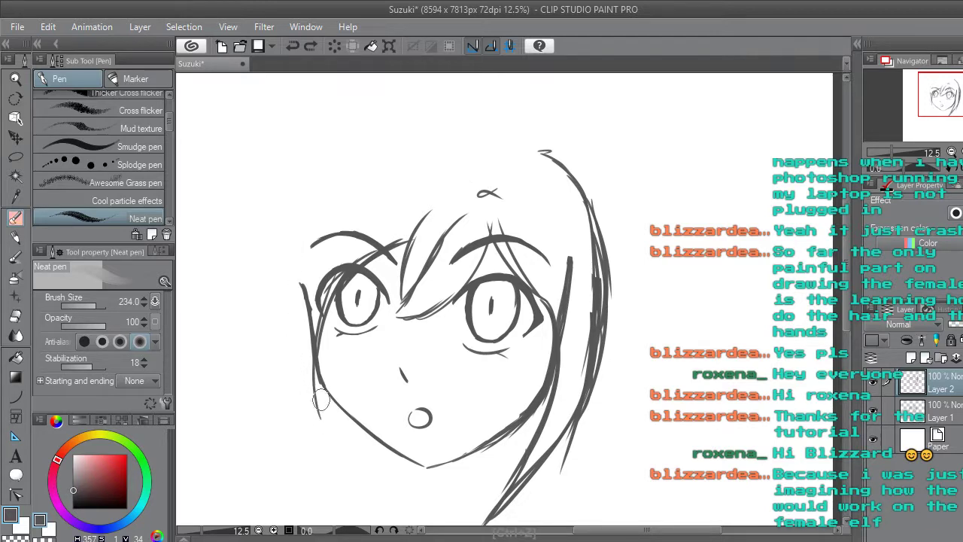
Sketch the left-hand side lock's lower strands along the cheek, tapering to a tip beside the chin.
drag(333, 456, 317, 352)
drag(340, 472, 302, 397)
drag(336, 460, 294, 380)
drag(285, 347, 325, 441)
drag(287, 322, 339, 467)
drag(299, 391, 350, 485)
Sketch the left-hand outer hair contour from the cheek up over the crown, ending in a short notch above the parting mark.
drag(280, 333, 286, 389)
drag(278, 280, 314, 418)
drag(297, 372, 284, 251)
drag(289, 328, 293, 221)
mouse_move(281, 293)
mouse_down()
mouse_move(292, 211)
mouse_move(342, 151)
mouse_move(436, 122)
mouse_up()
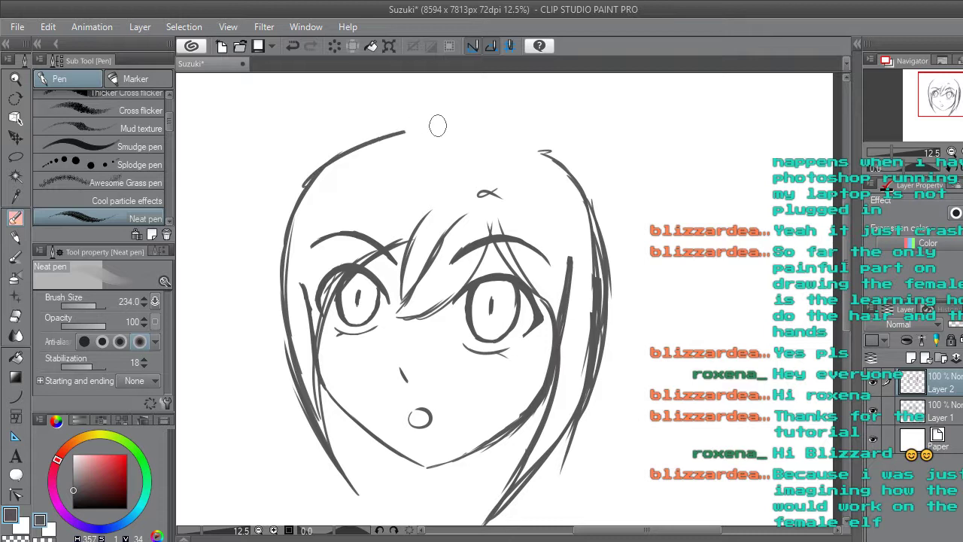
mouse_move(344, 151)
mouse_down()
mouse_move(431, 121)
mouse_move(484, 119)
mouse_move(499, 145)
mouse_up()
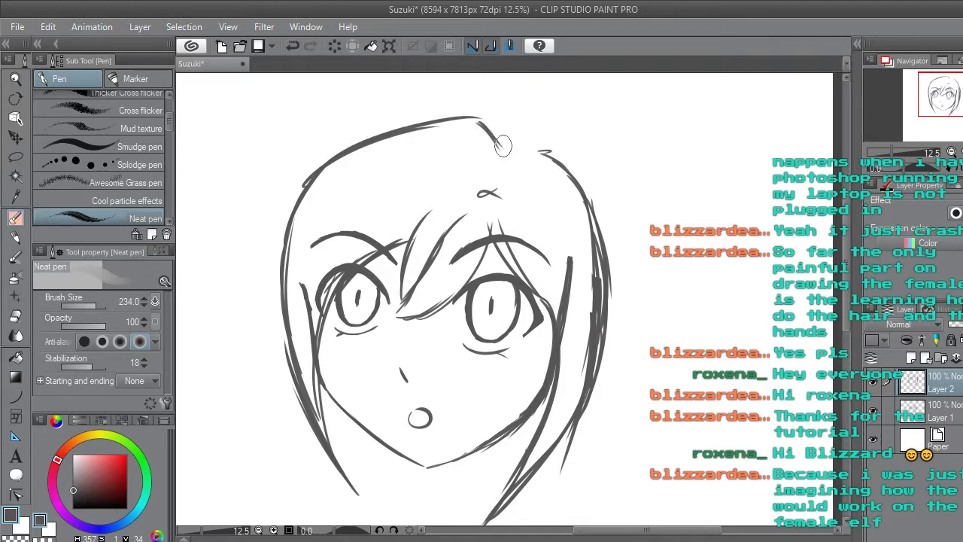
Reinforce the hair contour from the crown down to the parting notch, and extend the right-hand contour's start toward it.
mouse_move(410, 123)
mouse_down()
mouse_move(466, 128)
mouse_move(498, 143)
mouse_up()
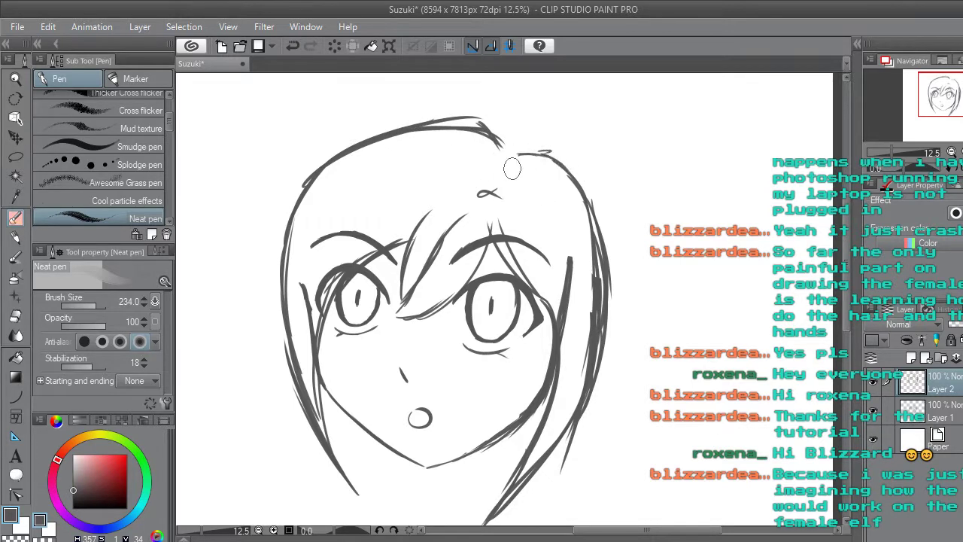
Try to sketch short strands fanning out from the parting mark across the top of the head.
mouse_move(487, 191)
mouse_down()
mouse_move(507, 157)
mouse_move(511, 180)
mouse_move(532, 181)
mouse_move(510, 182)
mouse_move(540, 207)
mouse_move(375, 180)
mouse_up()
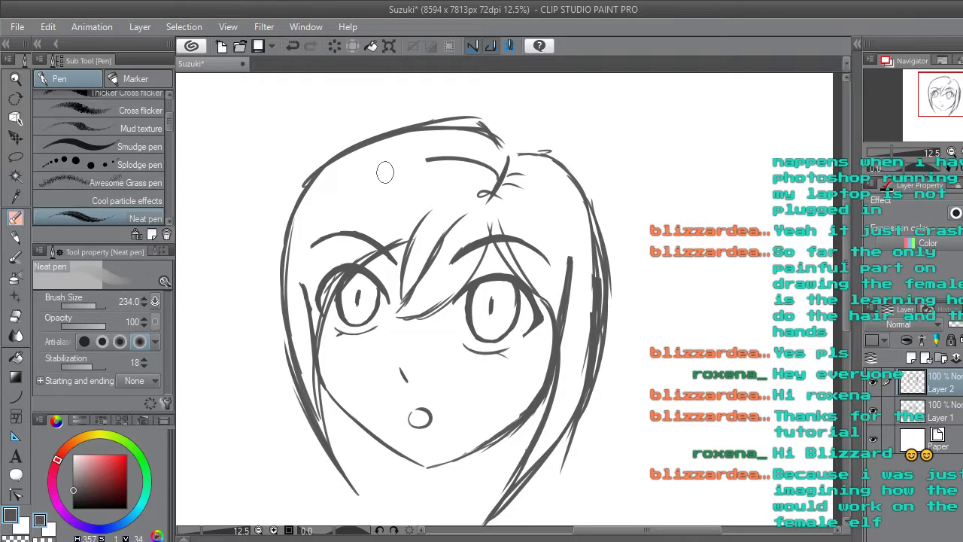
key(ctrl+z)
key(ctrl+z)
key(ctrl+z)
key(ctrl+z)
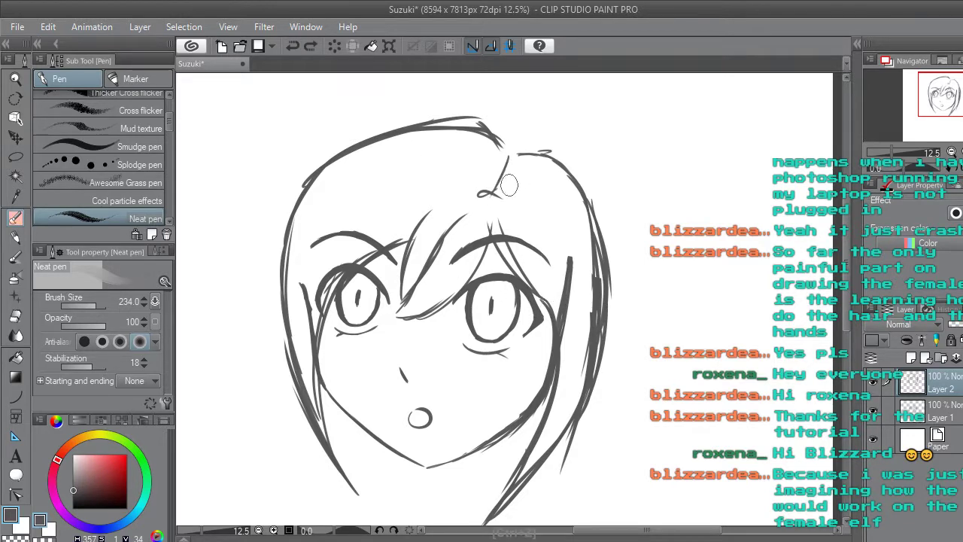
Erase the small parting mark and the stroke above it on the upper forehead, and return to the Neat pen.
click(17, 317)
drag(485, 189, 493, 196)
click(15, 218)
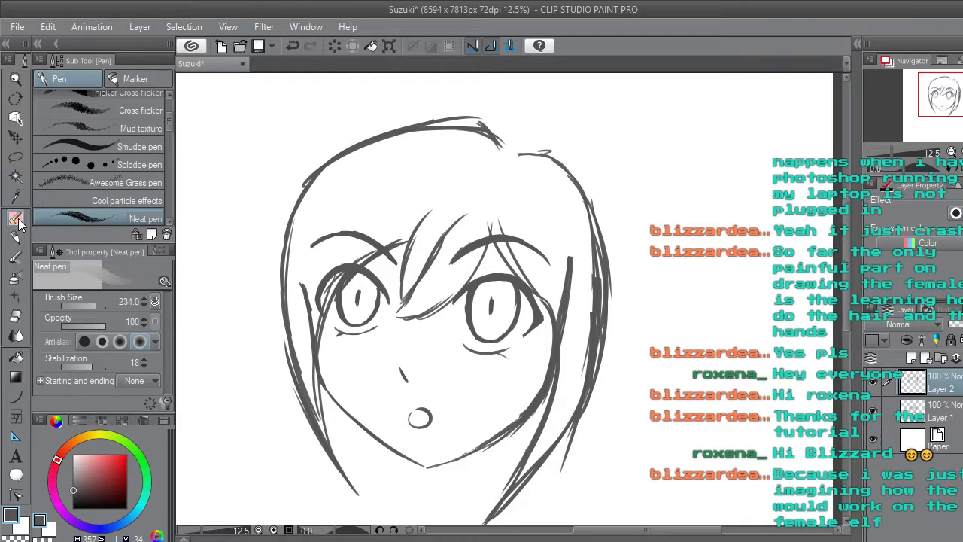
Try to draw two diagonal strands sweeping from the upper forehead across the right-hand contour's start.
mouse_move(485, 197)
mouse_down()
mouse_move(526, 155)
mouse_move(570, 148)
mouse_up()
drag(507, 202, 575, 145)
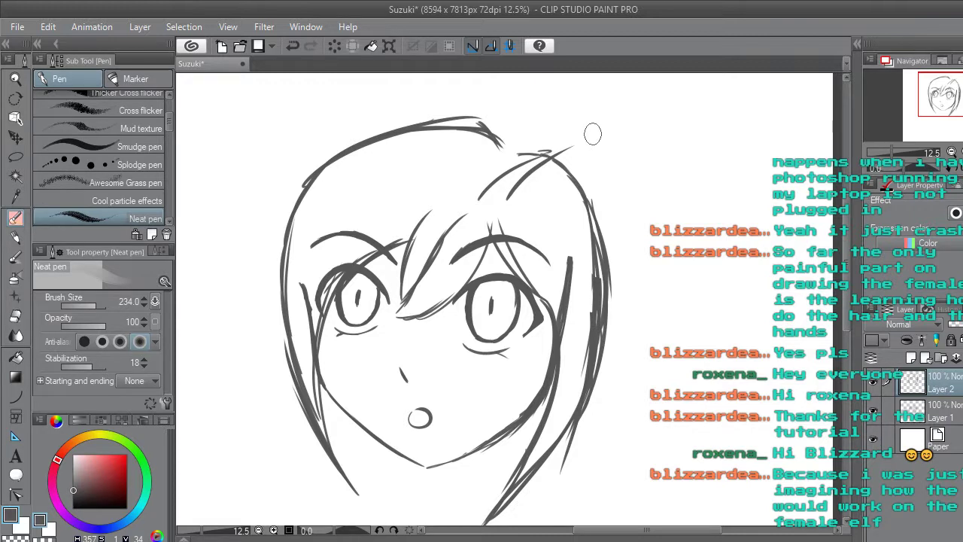
key(ctrl+z)
key(ctrl+z)
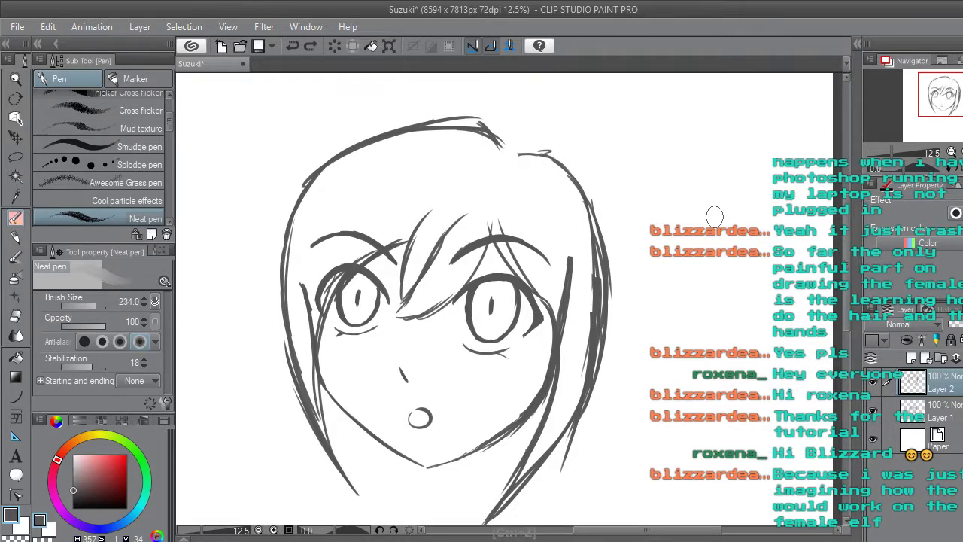
Doodle a small round face with eyes, fringe strokes, stray hair tufts and a mouth beside the head.
drag(739, 178, 763, 185)
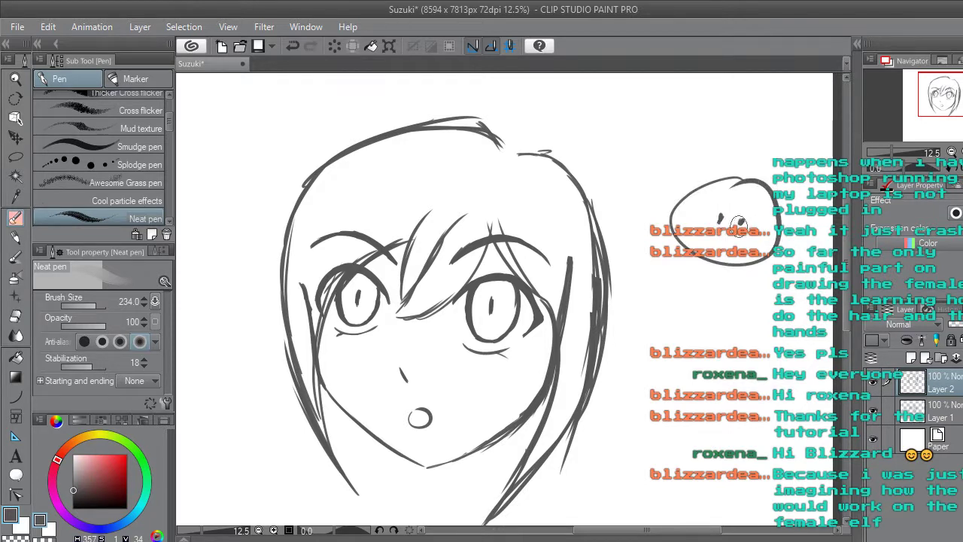
drag(700, 216, 735, 194)
drag(690, 219, 728, 193)
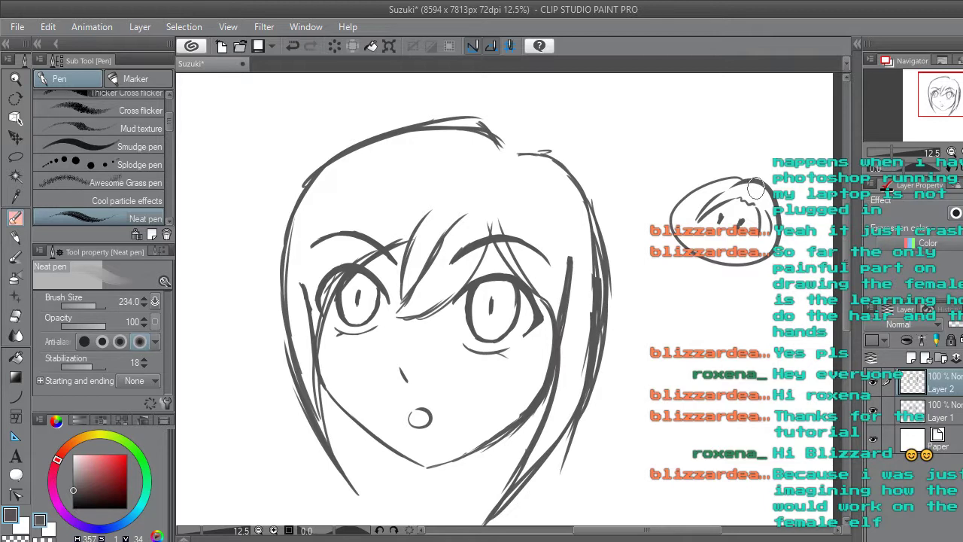
drag(764, 189, 798, 182)
mouse_move(741, 172)
mouse_down()
mouse_move(756, 183)
mouse_move(742, 181)
mouse_up()
mouse_move(672, 179)
mouse_down()
mouse_move(682, 192)
mouse_move(672, 211)
mouse_up()
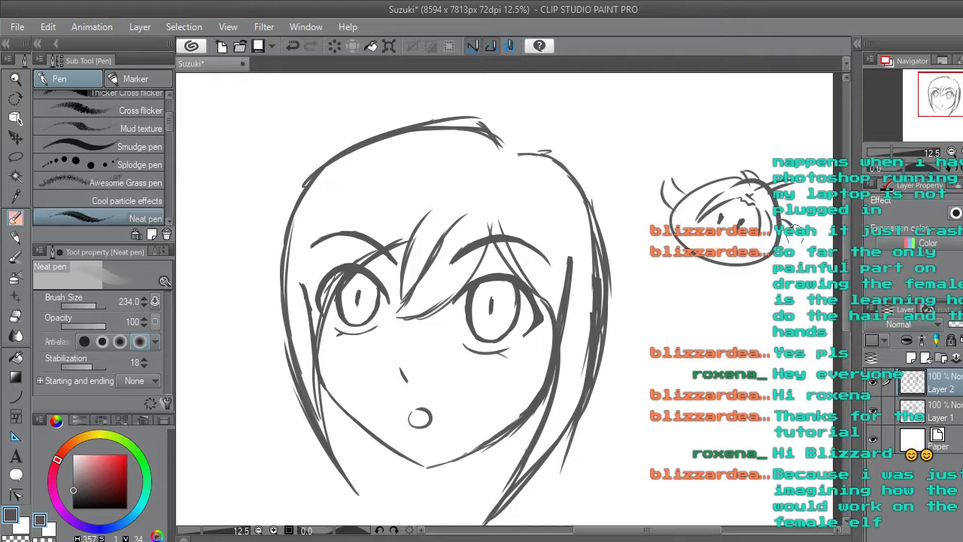
drag(676, 218, 646, 232)
drag(737, 243, 734, 260)
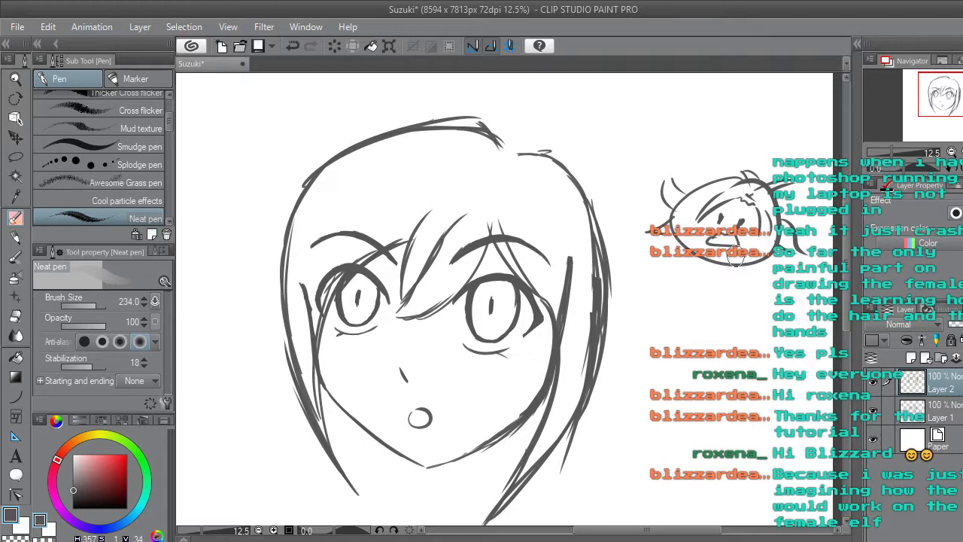
Undo all strokes of the small doodled face beside the head.
key(ctrl+z)
key(ctrl+z)
key(ctrl+z)
key(ctrl+z)
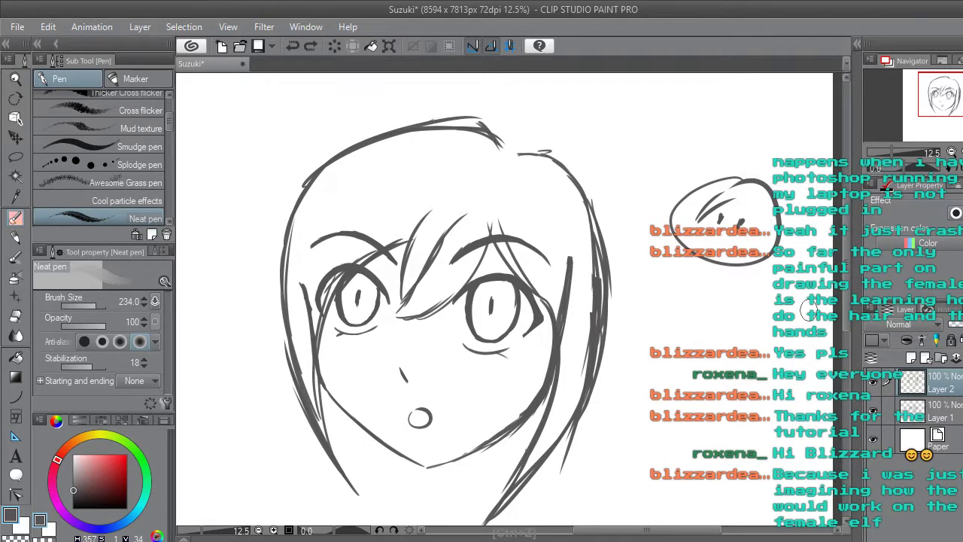
key(ctrl+z)
key(ctrl+z)
key(ctrl+z)
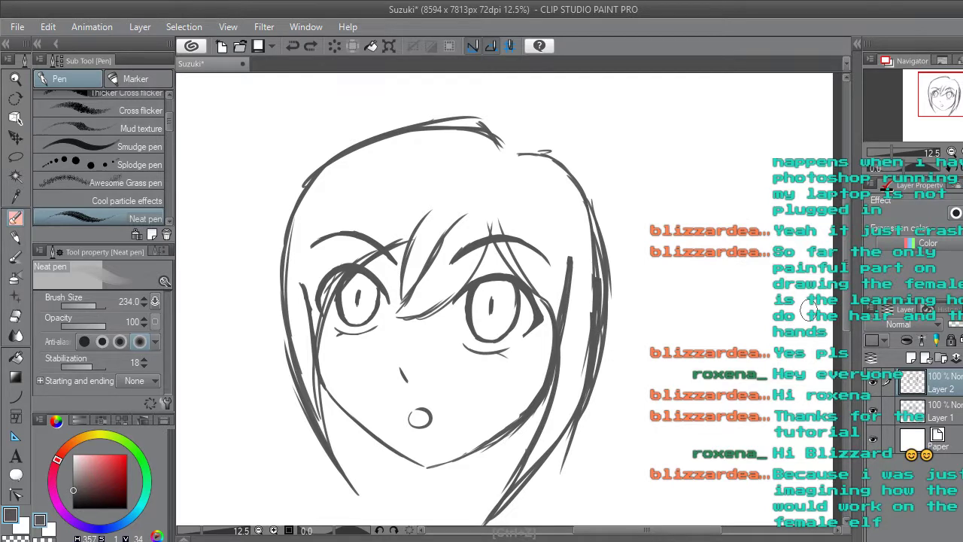
Join the crown line and the right-hand hair contour at the parting notch, and thicken the crown line leading into it.
drag(502, 164, 535, 154)
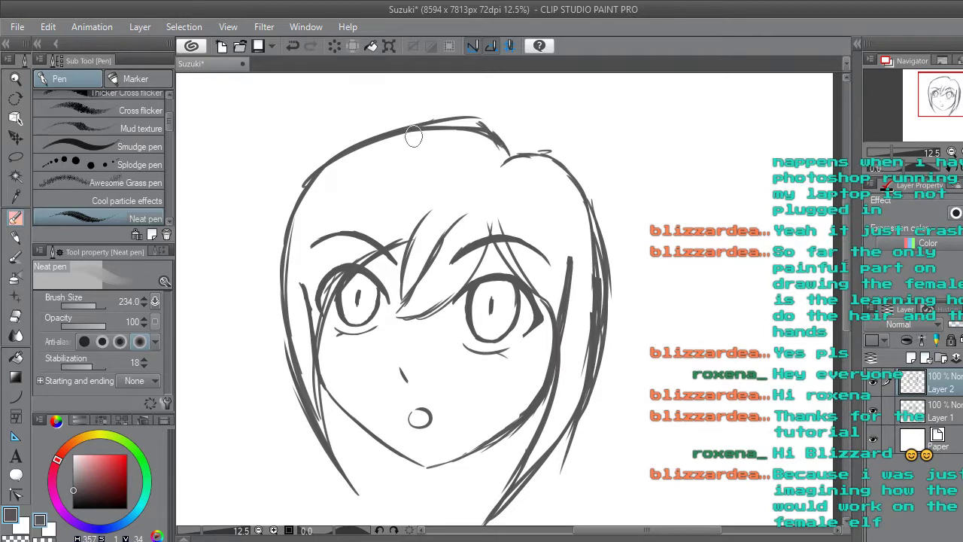
drag(440, 122, 496, 141)
drag(452, 121, 495, 141)
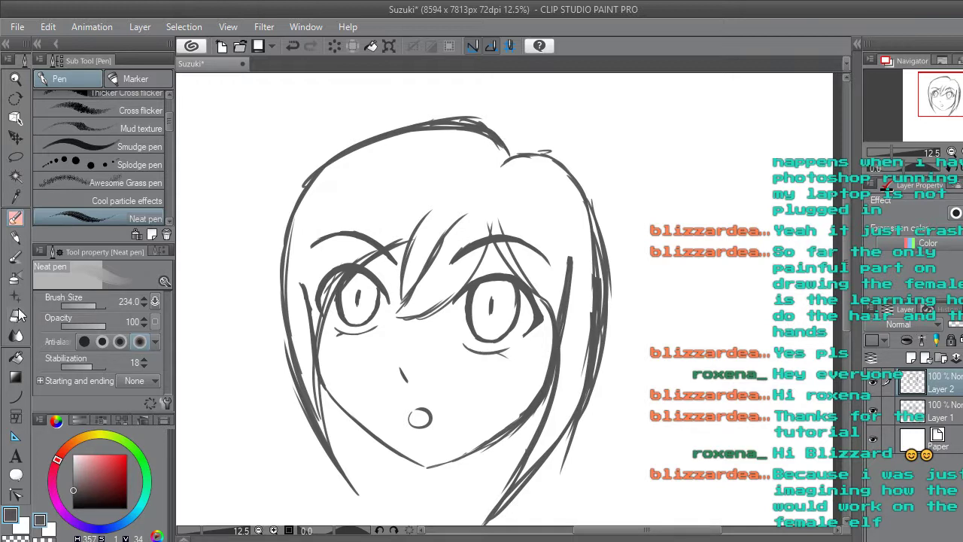
Erase the rough doubled lines along the crown and redraw the contour smoothly through the parting into the right-hand side.
key(e)
mouse_move(447, 139)
mouse_down()
mouse_move(411, 144)
mouse_move(451, 131)
mouse_move(493, 150)
mouse_up()
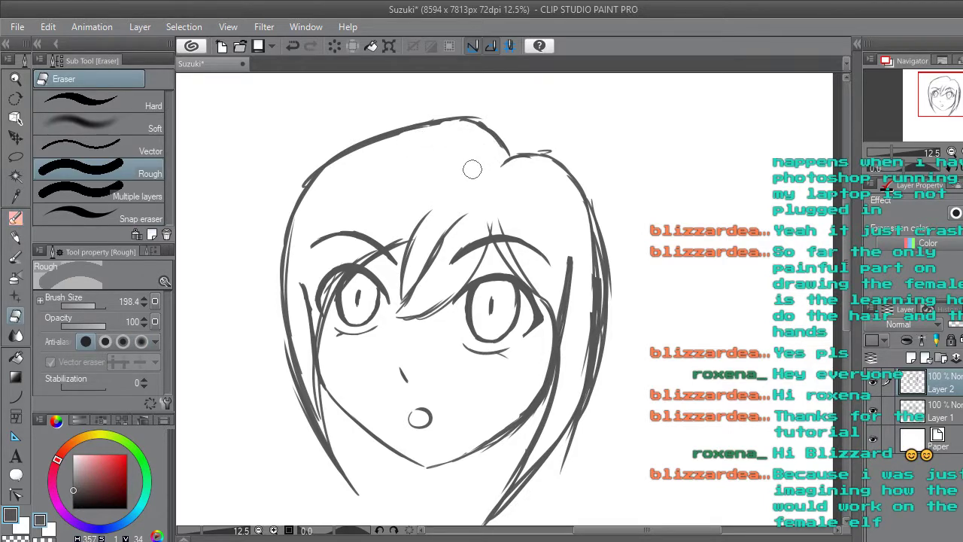
mouse_move(471, 113)
mouse_down()
mouse_move(496, 120)
mouse_move(442, 107)
mouse_up()
click(16, 217)
drag(440, 124, 555, 169)
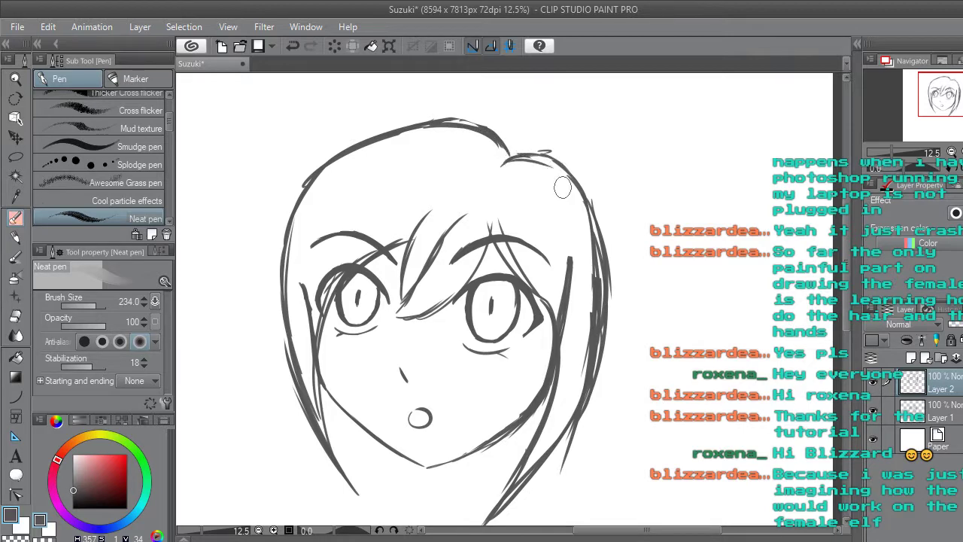
Redraw the outer hair contour from the left-hand cheek over the crown, passing the notch to meet the right-hand contour.
scroll(562, 190, down, 5)
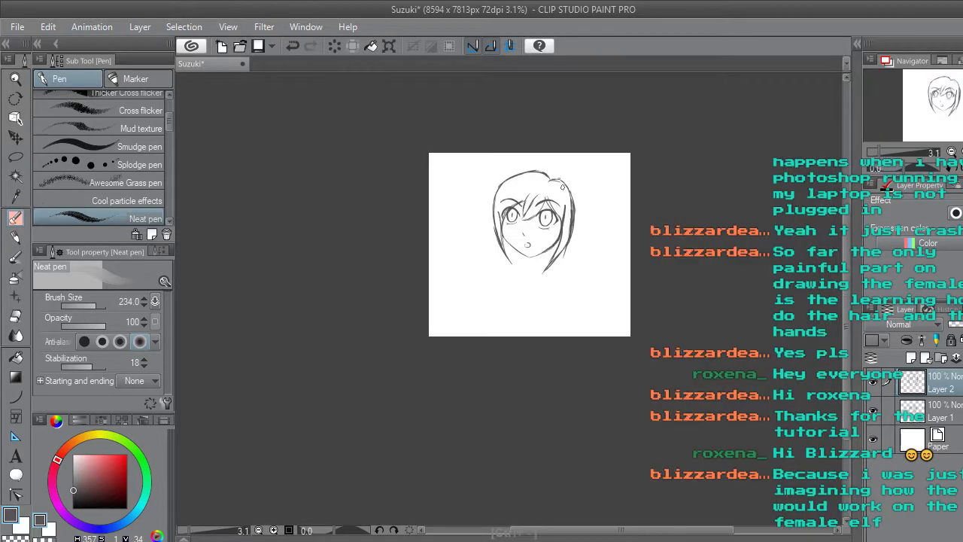
scroll(541, 172, up, 3)
scroll(541, 171, up, 3)
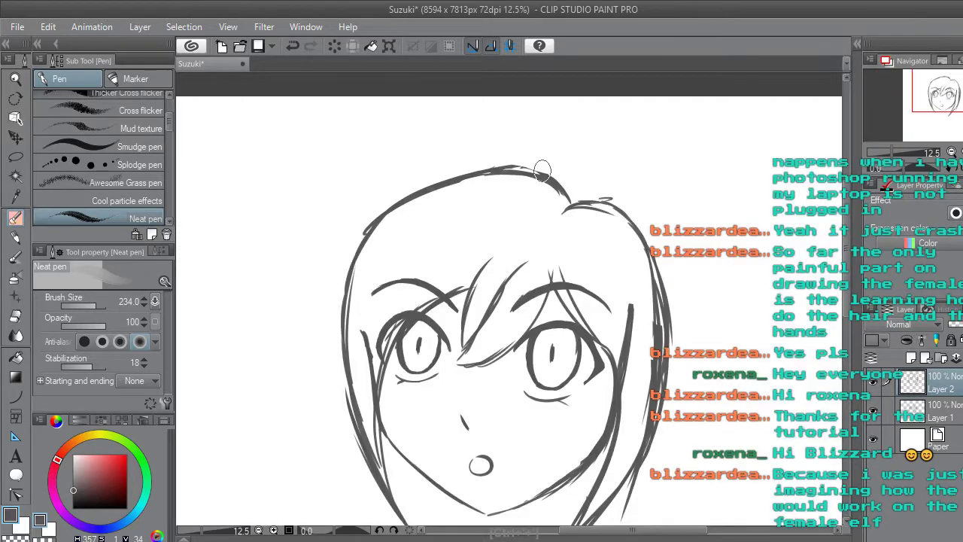
mouse_move(357, 426)
mouse_down()
mouse_move(338, 312)
mouse_move(362, 239)
mouse_move(413, 197)
mouse_move(471, 178)
mouse_move(515, 173)
mouse_move(598, 201)
mouse_up()
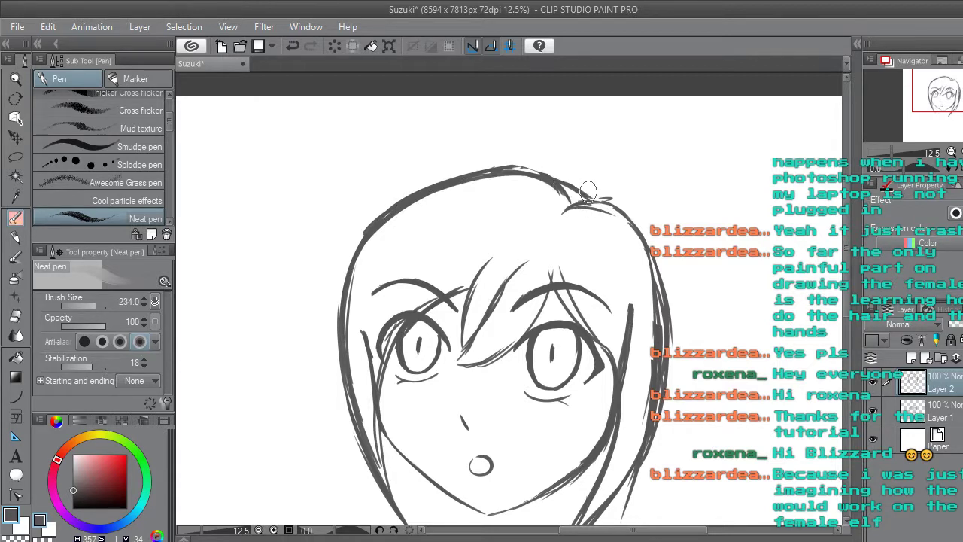
Erase the leftover notch stroke and the uneven contour section between the left-hand temple and the crown.
key(e)
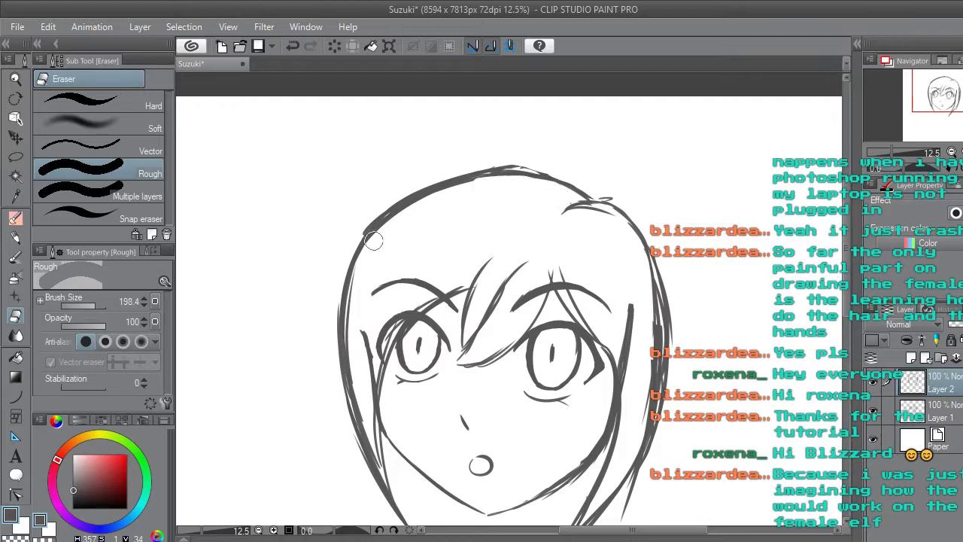
mouse_move(371, 249)
mouse_down()
mouse_move(400, 222)
mouse_move(453, 199)
mouse_move(520, 186)
mouse_up()
scroll(533, 203, down, 4)
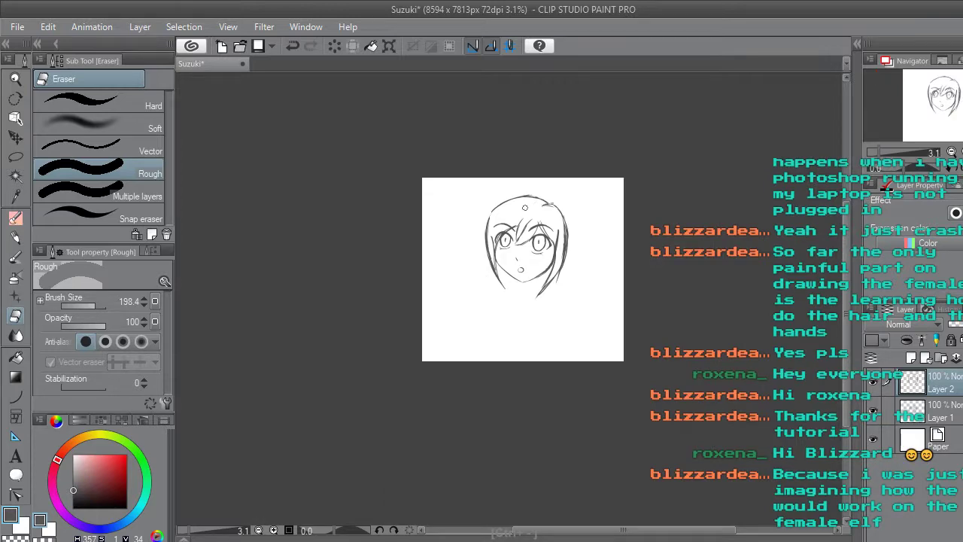
scroll(523, 206, up, 4)
mouse_move(449, 205)
mouse_down()
mouse_move(434, 232)
mouse_move(482, 167)
mouse_up()
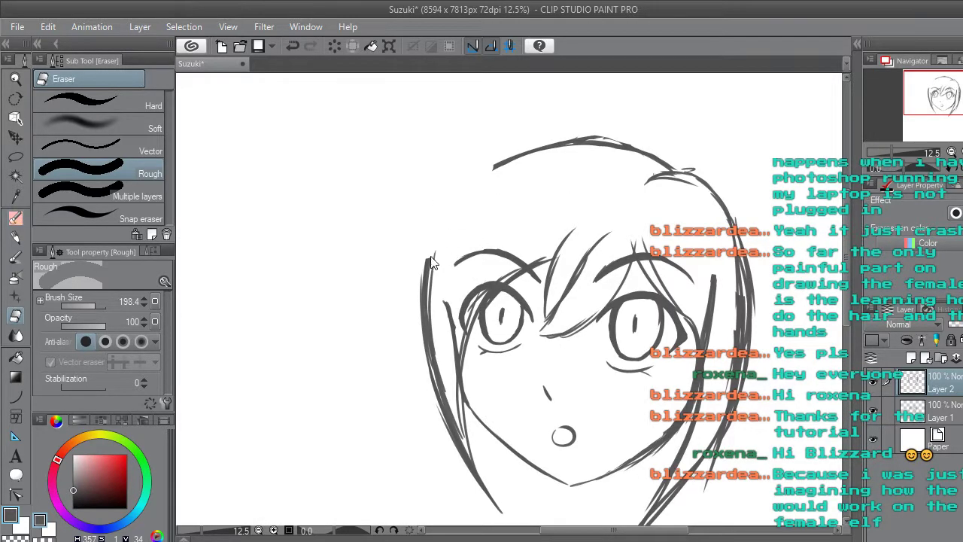
Redraw the outer hair contour with layered pen strokes curving from the left-hand temple over the crown toward the parting.
key(p)
mouse_move(429, 248)
mouse_down()
mouse_move(469, 188)
mouse_move(492, 181)
mouse_up()
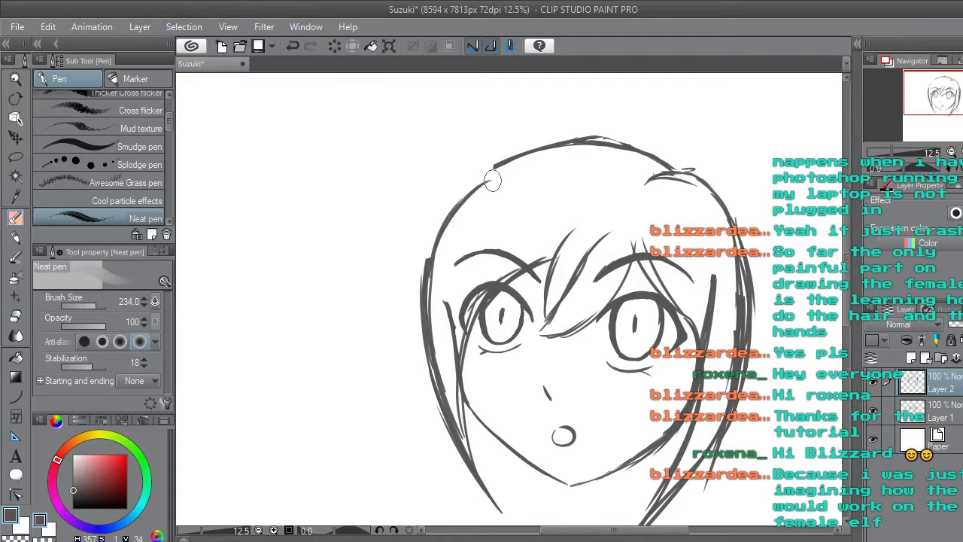
drag(429, 252, 472, 185)
mouse_move(444, 228)
mouse_down()
mouse_move(509, 171)
mouse_move(607, 150)
mouse_up()
mouse_move(493, 172)
mouse_down()
mouse_move(620, 148)
mouse_move(671, 186)
mouse_up()
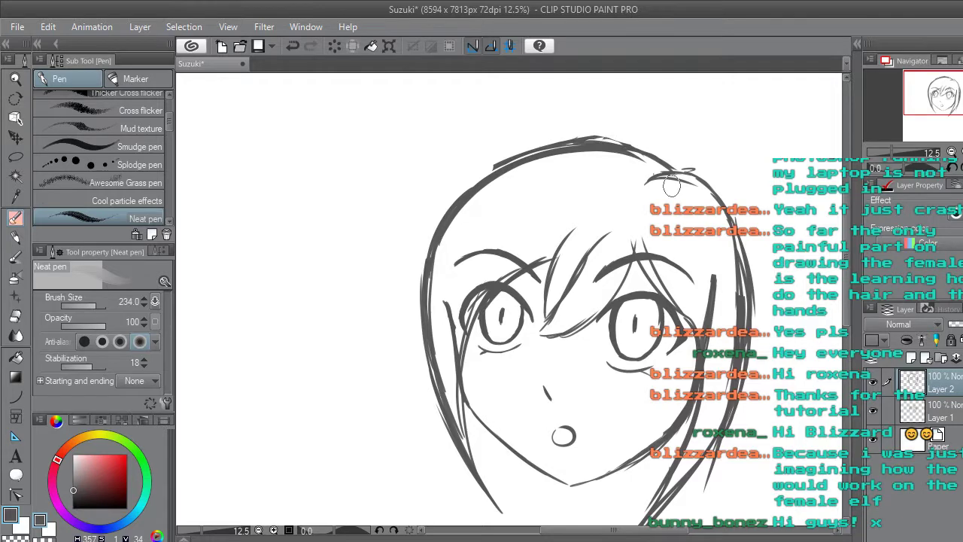
On Layer 1, erase the short face line between the left-hand eye and the outer hair contour.
scroll(671, 185, down, 2)
scroll(672, 185, down, 1)
scroll(693, 170, up, 2)
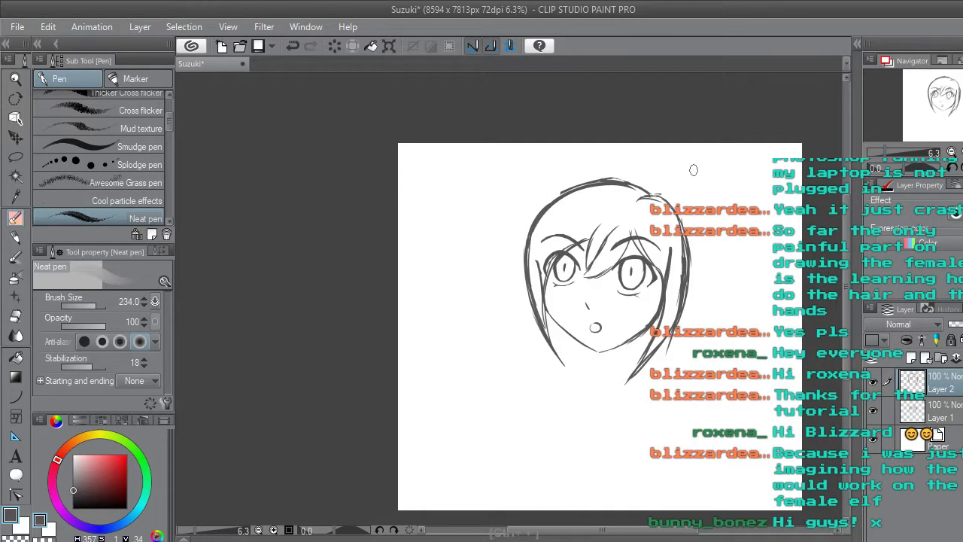
scroll(693, 170, down, 1)
click(948, 409)
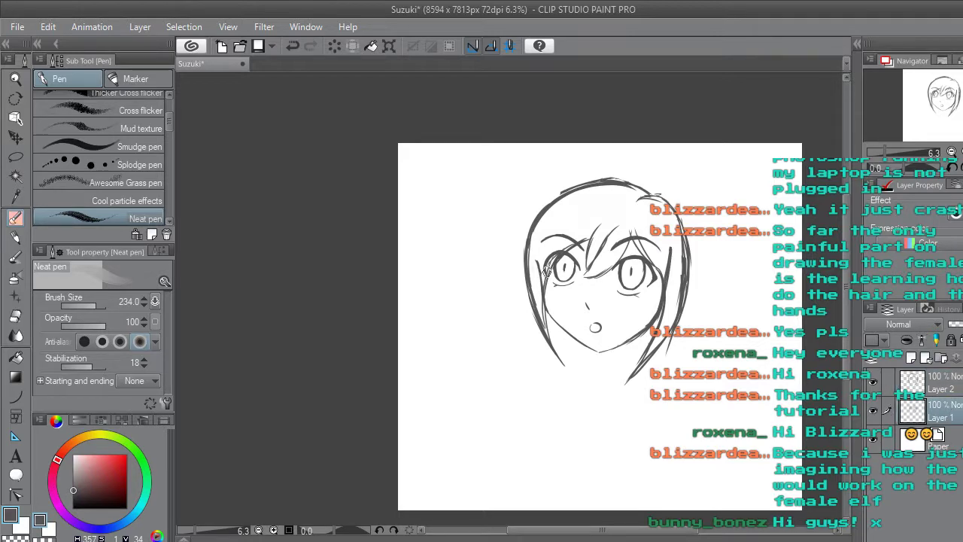
scroll(549, 277, up, 1)
mouse_move(525, 256)
mouse_down()
mouse_move(530, 272)
mouse_move(527, 260)
mouse_up()
key(ctrl+z)
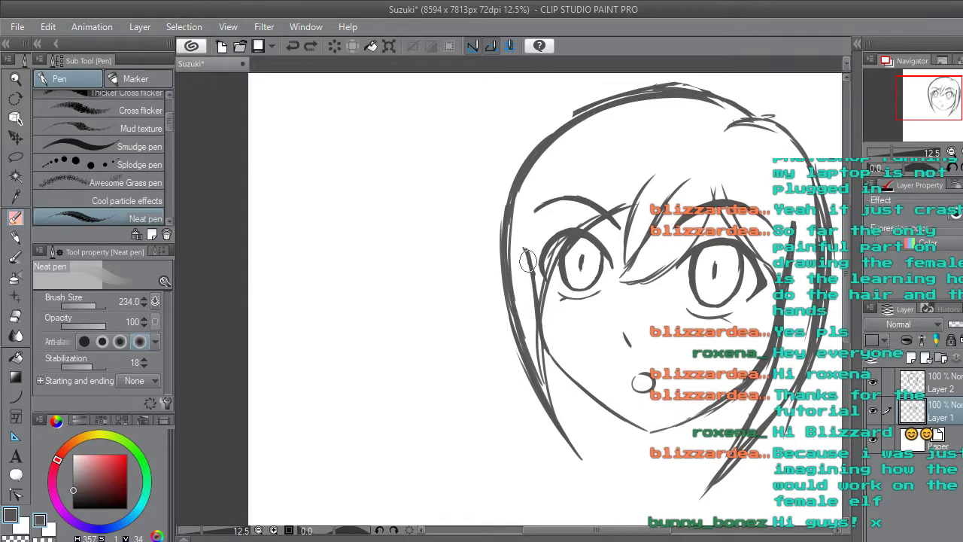
click(15, 317)
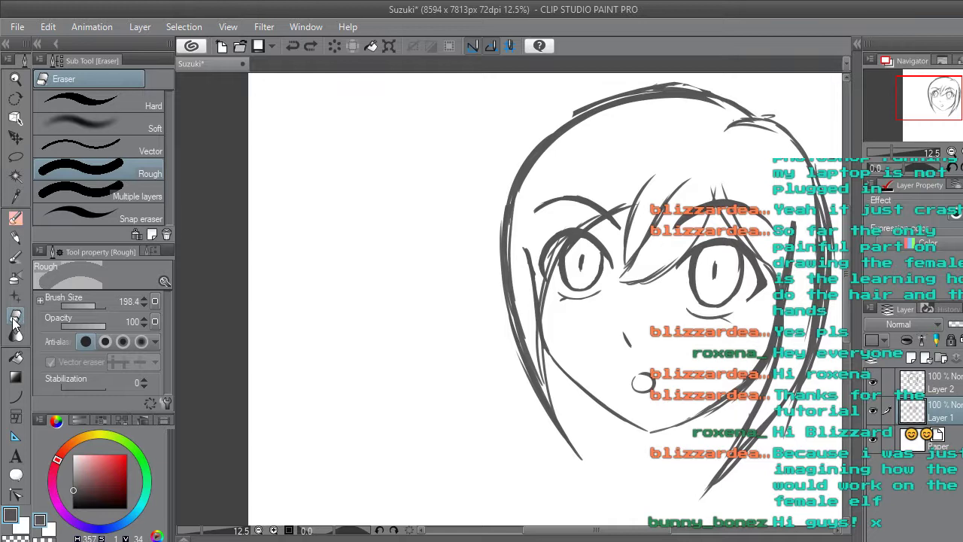
drag(525, 245, 524, 275)
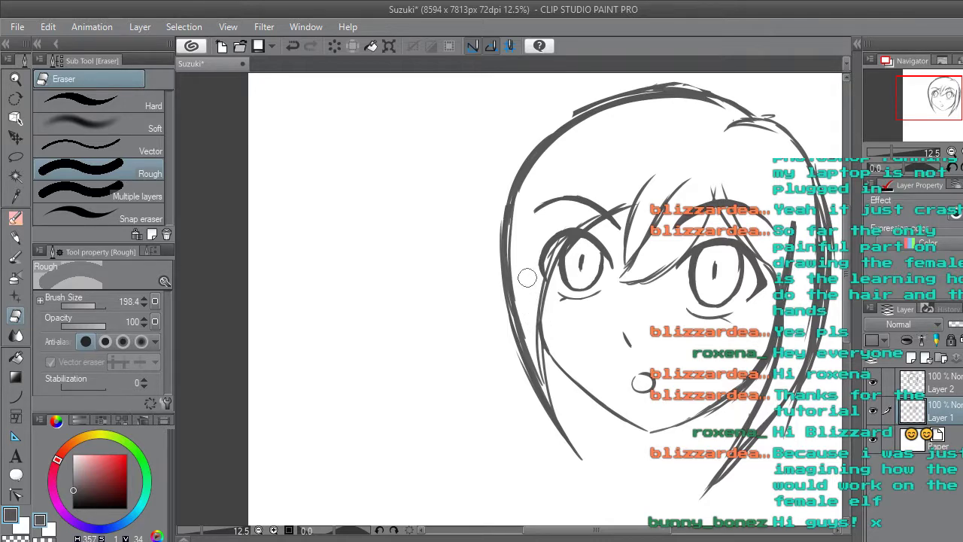
Erase the upper end of the face line between the right-hand eye and the outer hair contour.
drag(638, 537, 659, 537)
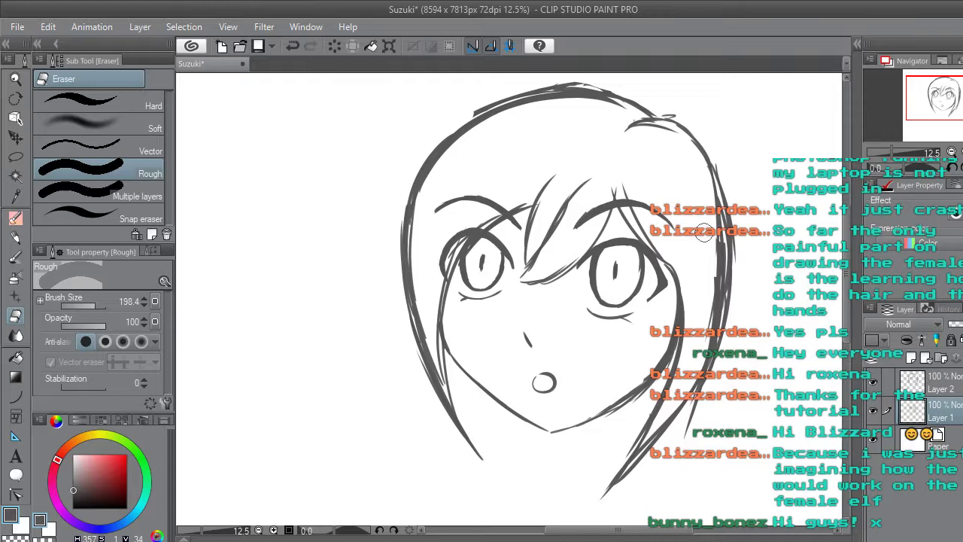
drag(846, 285, 846, 271)
key(ctrl+minus)
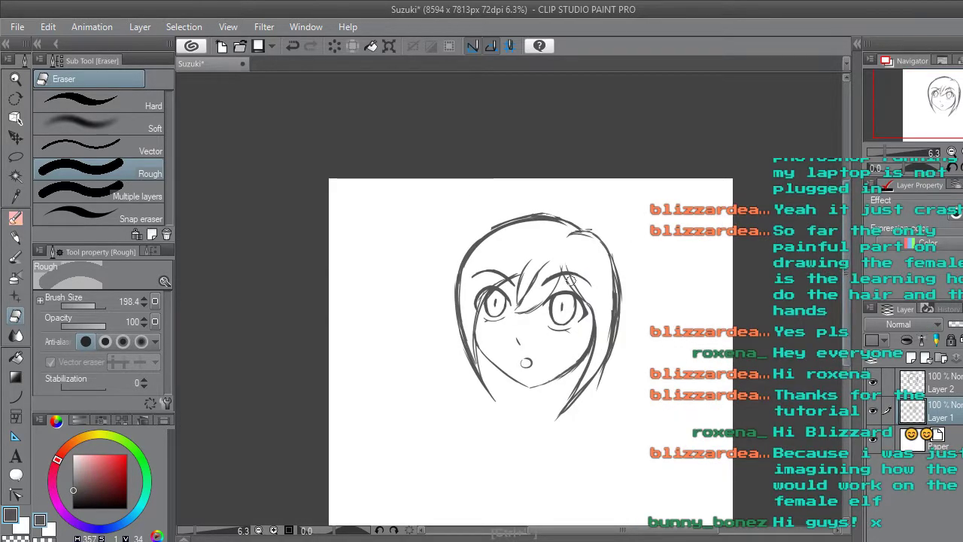
scroll(567, 283, up, 2)
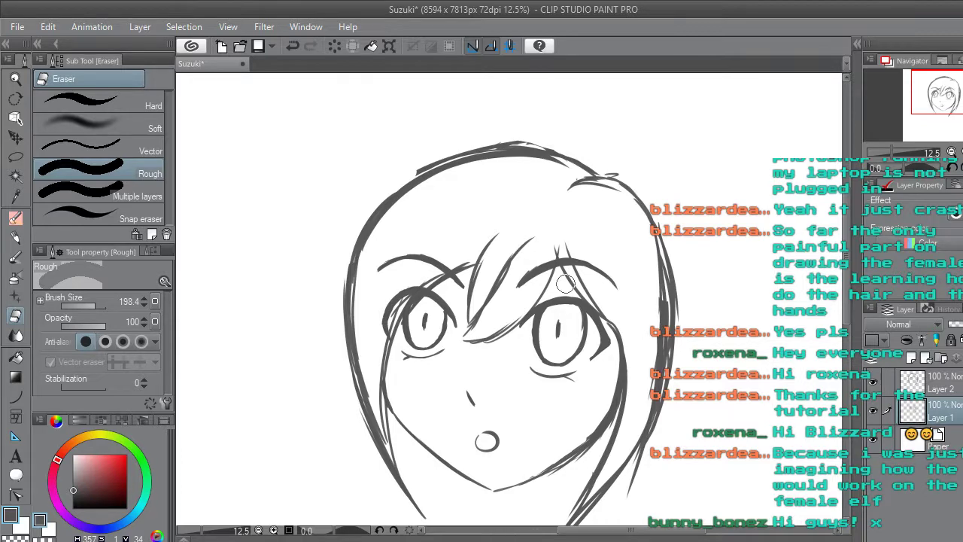
Switch back to the Neat pen and make Layer 2 the active layer.
click(25, 217)
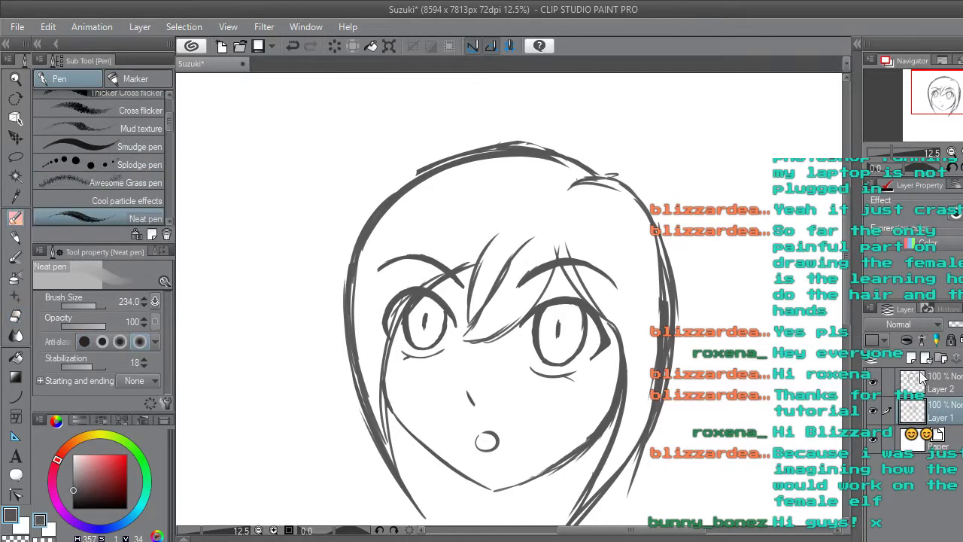
click(943, 388)
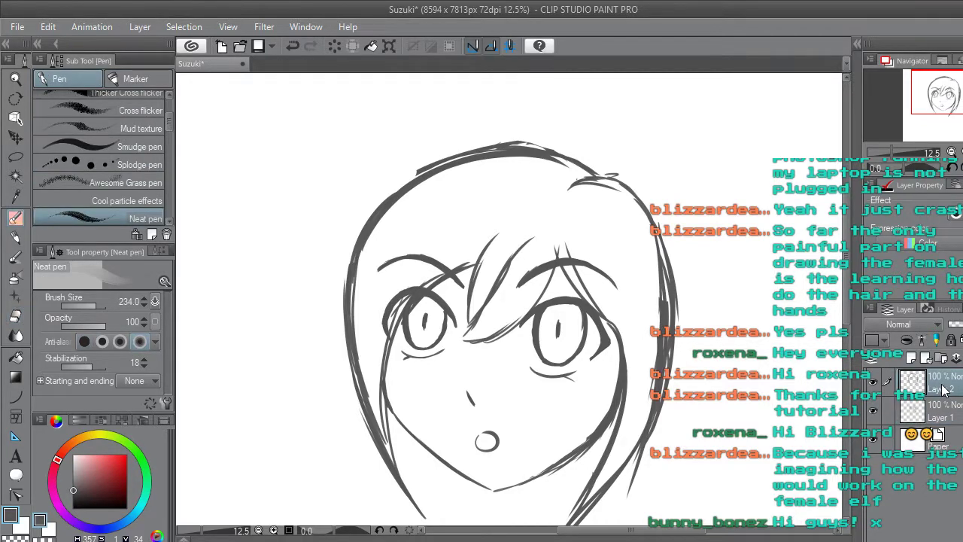
key(ctrl+minus)
key(ctrl+plus)
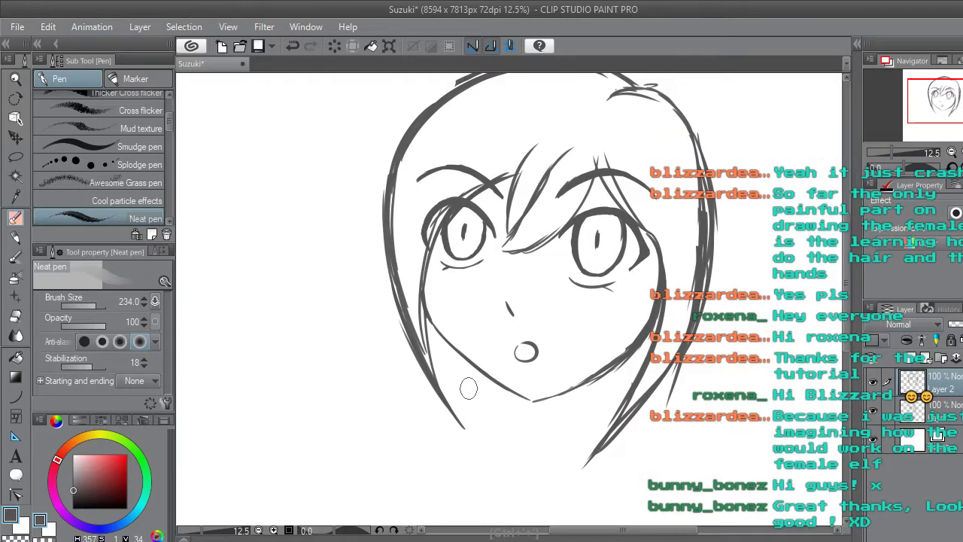
Try extending the left-hand side lock below the jaw with layered, tapering Neat pen strokes.
mouse_move(426, 351)
mouse_down()
mouse_move(436, 415)
mouse_move(425, 338)
mouse_move(443, 428)
mouse_up()
drag(424, 333, 443, 427)
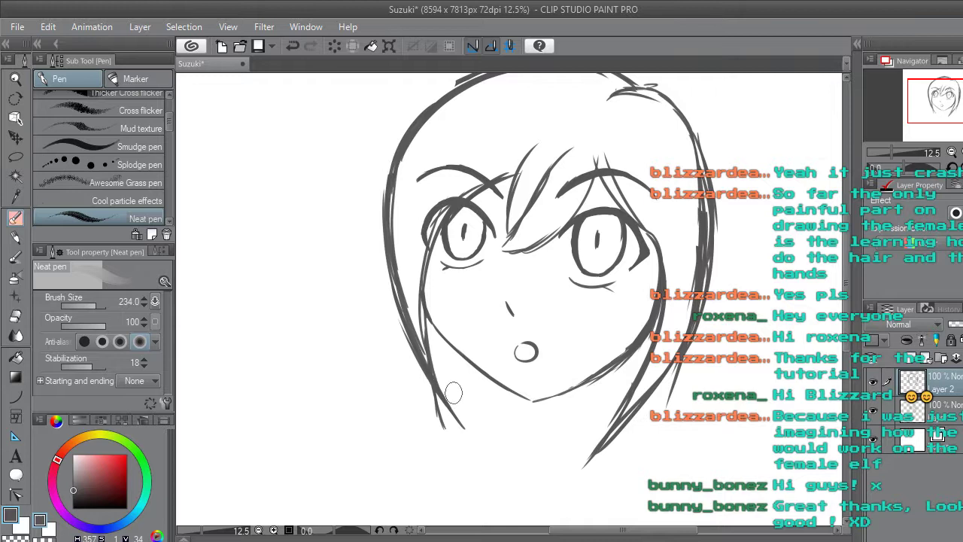
drag(405, 328, 441, 426)
mouse_move(440, 426)
mouse_down()
mouse_move(412, 366)
mouse_move(395, 278)
mouse_move(455, 450)
mouse_up()
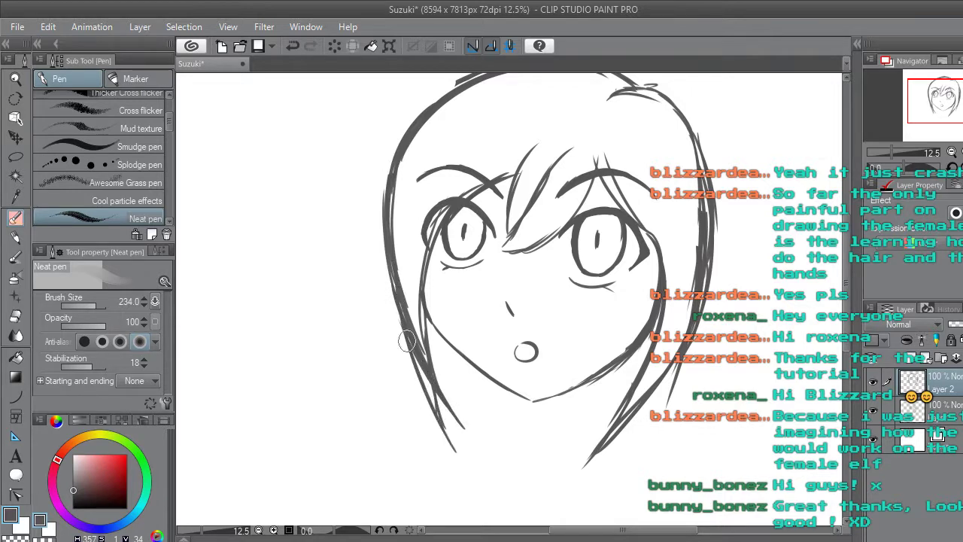
drag(424, 369, 455, 450)
drag(425, 323, 442, 421)
drag(440, 268, 425, 323)
Erase the lower part of the left-hand side lock and redraw it as two edges converging to a narrow point.
click(15, 316)
mouse_move(455, 425)
mouse_down()
mouse_move(402, 298)
mouse_move(450, 450)
mouse_up()
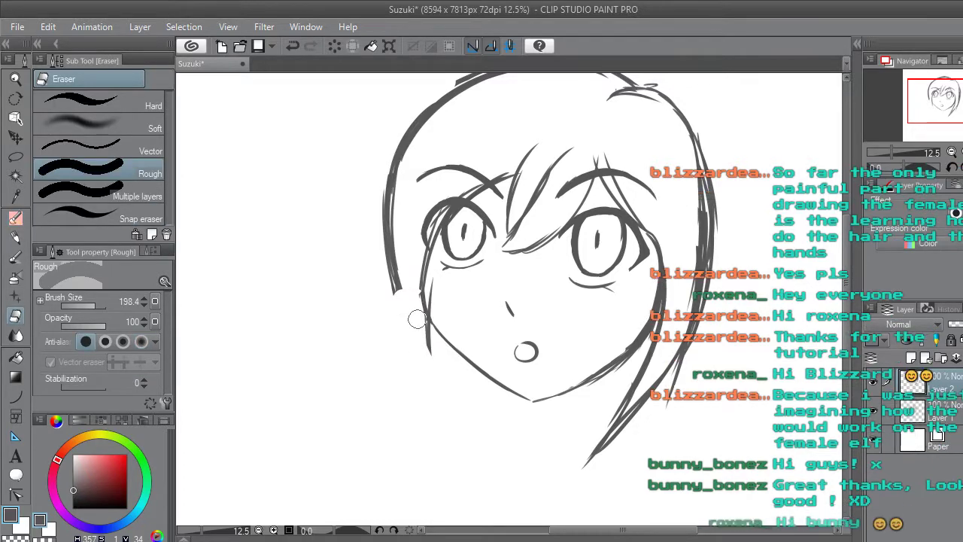
click(15, 217)
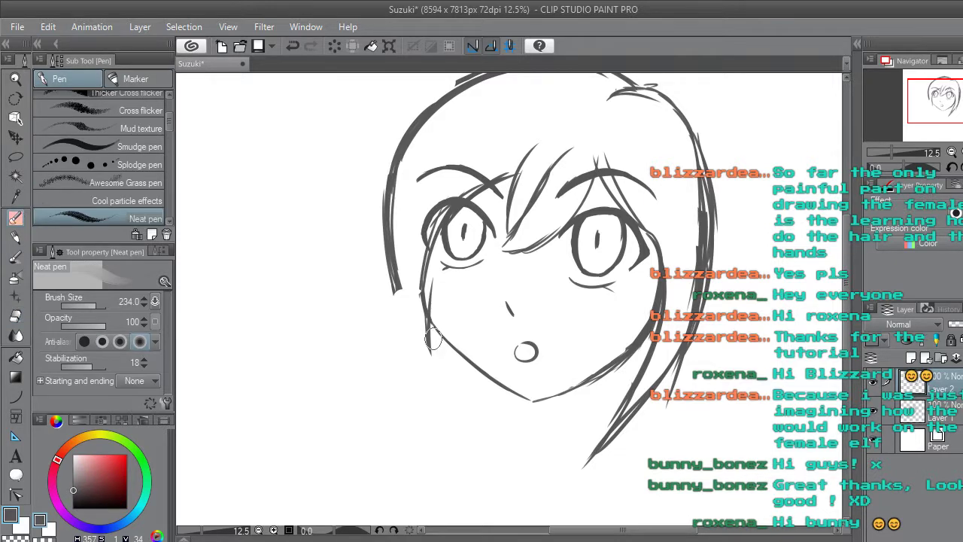
mouse_move(434, 361)
mouse_down()
mouse_move(445, 402)
mouse_move(422, 283)
mouse_move(433, 245)
mouse_up()
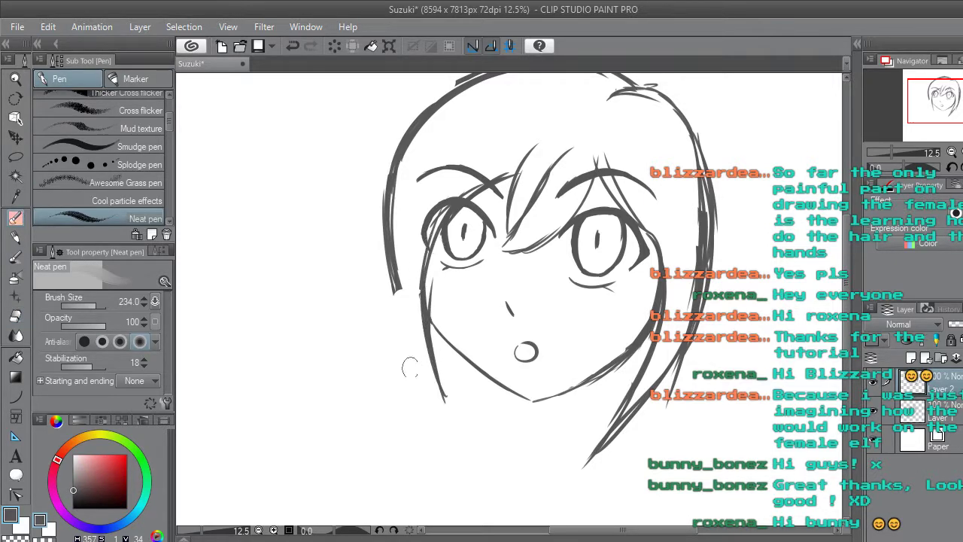
drag(455, 419, 398, 305)
drag(422, 355, 383, 248)
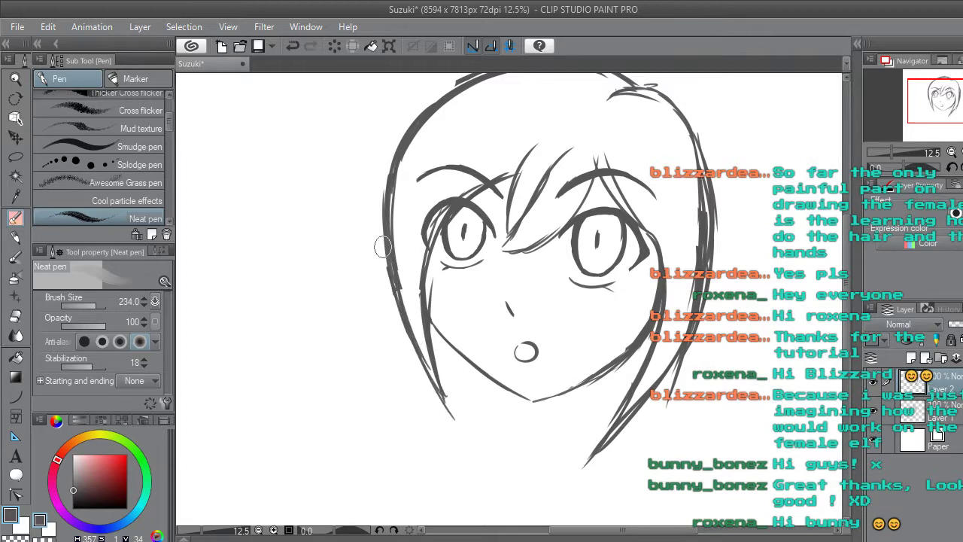
drag(454, 433, 434, 320)
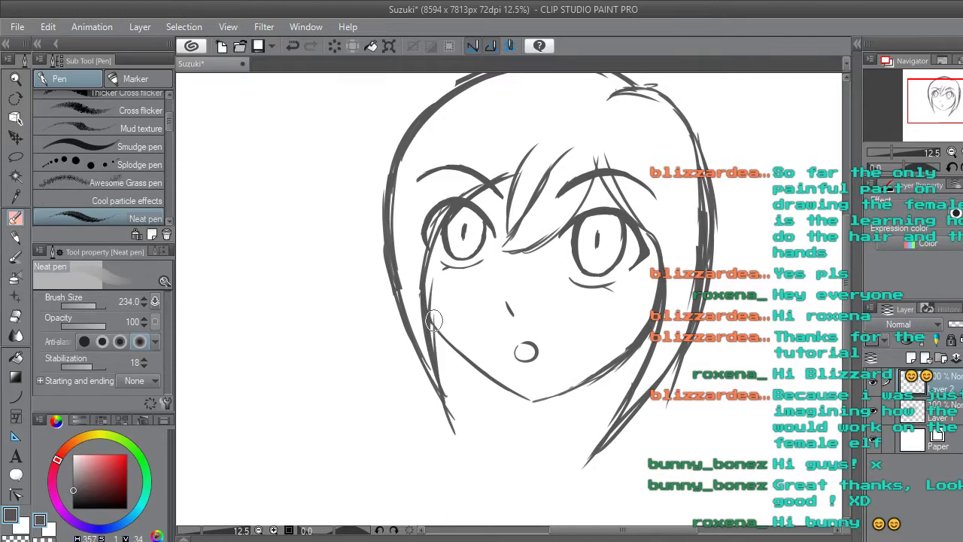
Undo the recent erasing and redrawing of the left-hand side lock.
key(ctrl+minus)
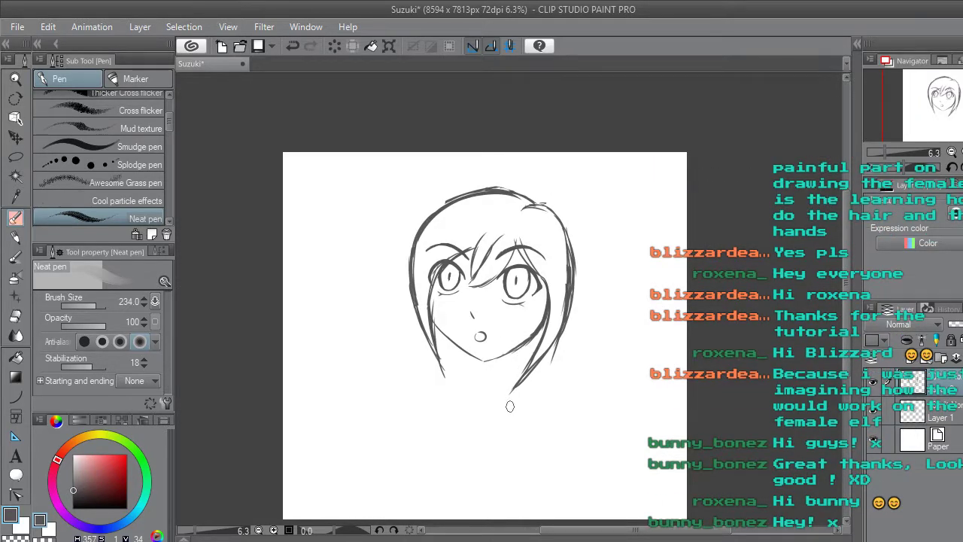
key(ctrl+plus)
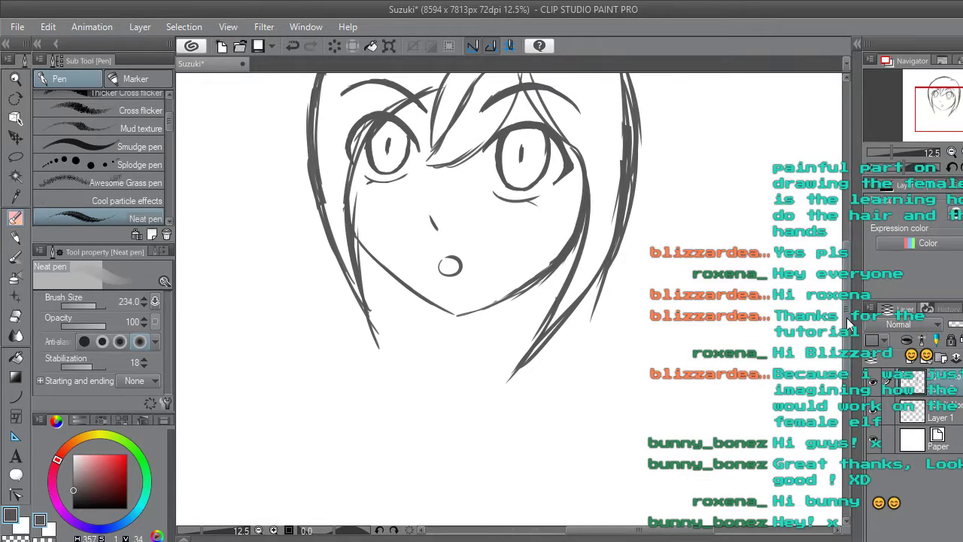
scroll(848, 324, up, 3)
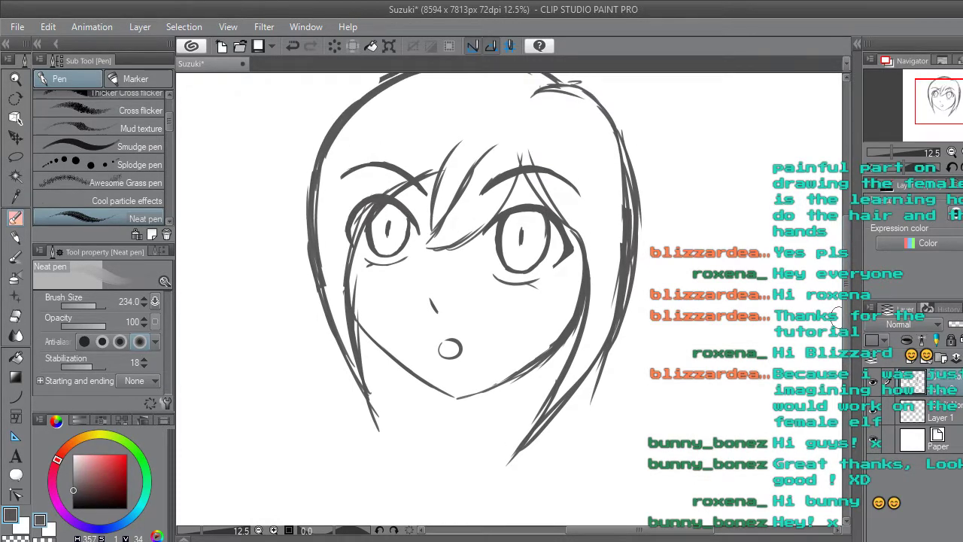
scroll(841, 322, up, 2)
scroll(838, 314, down, 2)
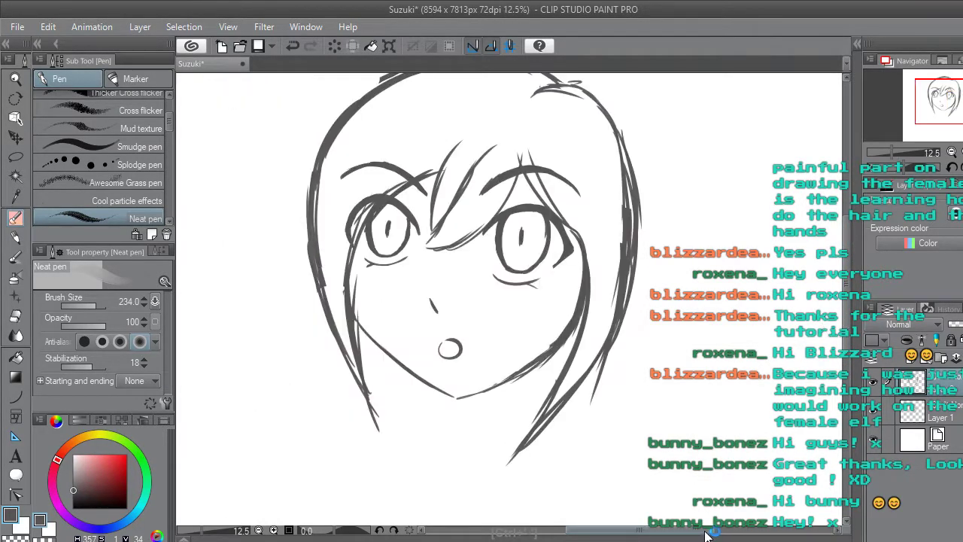
key(ctrl+z)
key(ctrl+z)
key(ctrl+z)
key(ctrl+z)
key(ctrl+z)
key(ctrl+z)
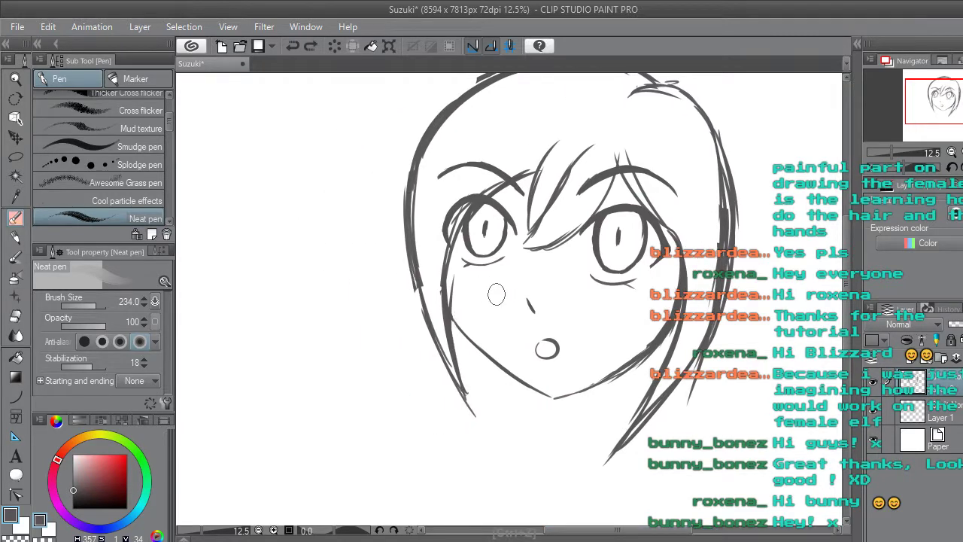
key(ctrl+z)
key(ctrl+z)
key(ctrl+z)
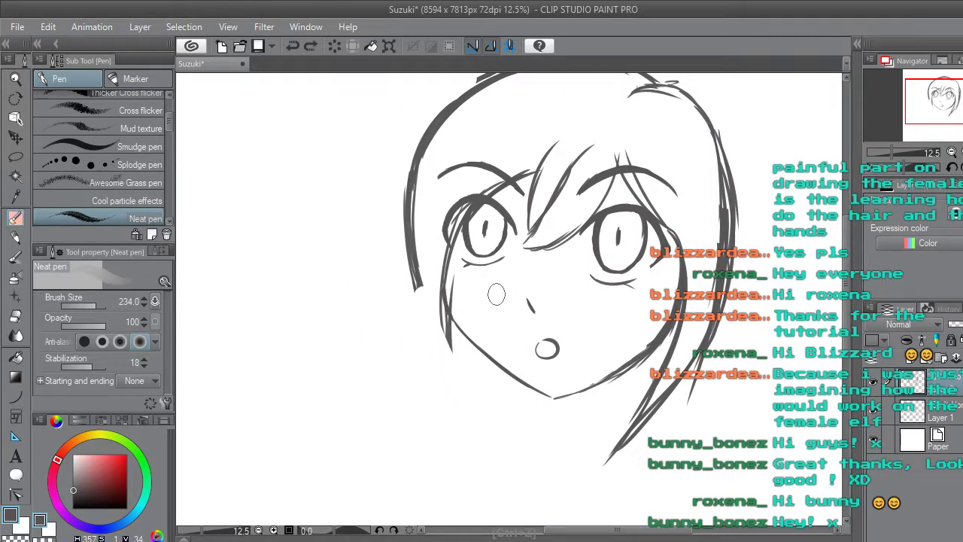
key(ctrl+z)
key(ctrl+z)
key(ctrl+z)
key(ctrl+z)
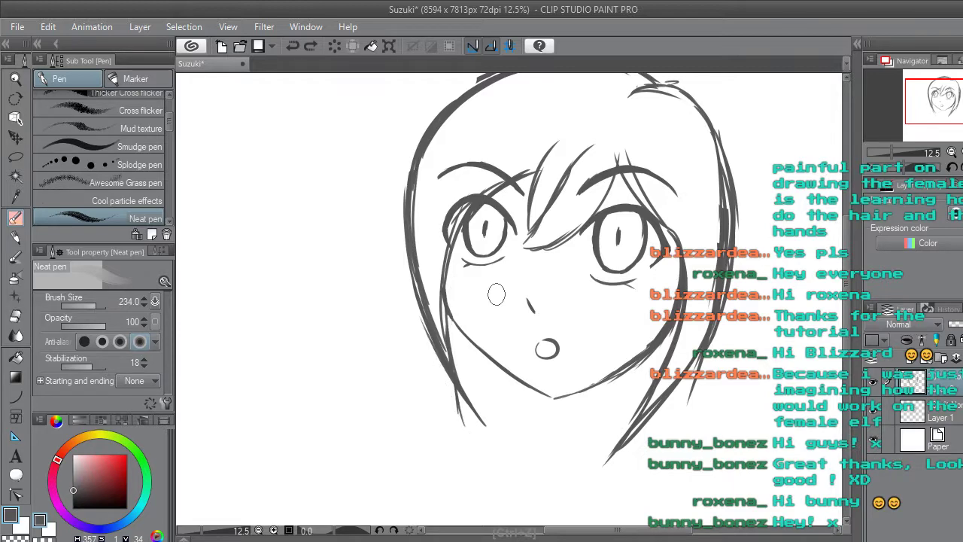
Sketch a wavy scrunchie outline projecting from the right-hand side of the crown, behind the parting.
scroll(495, 294, down, 2)
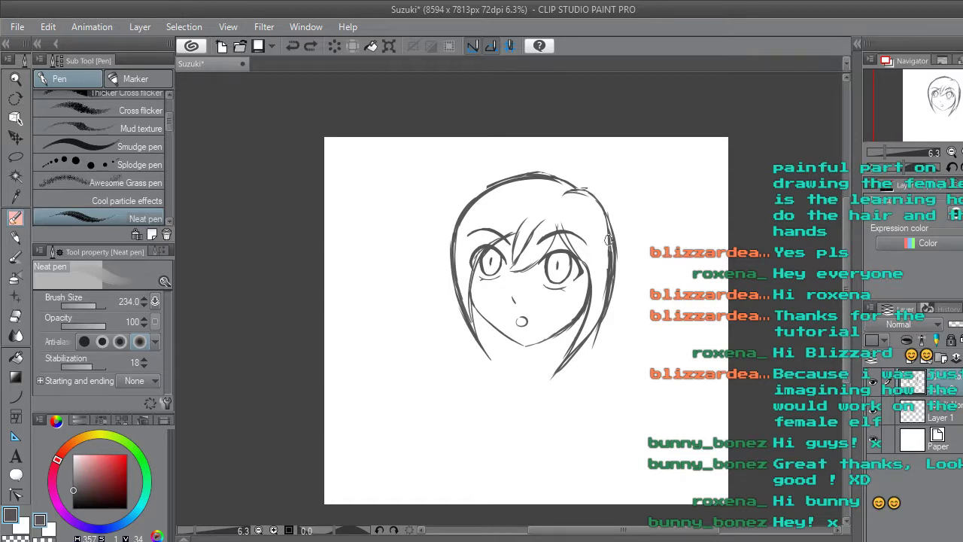
scroll(811, 273, up, 2)
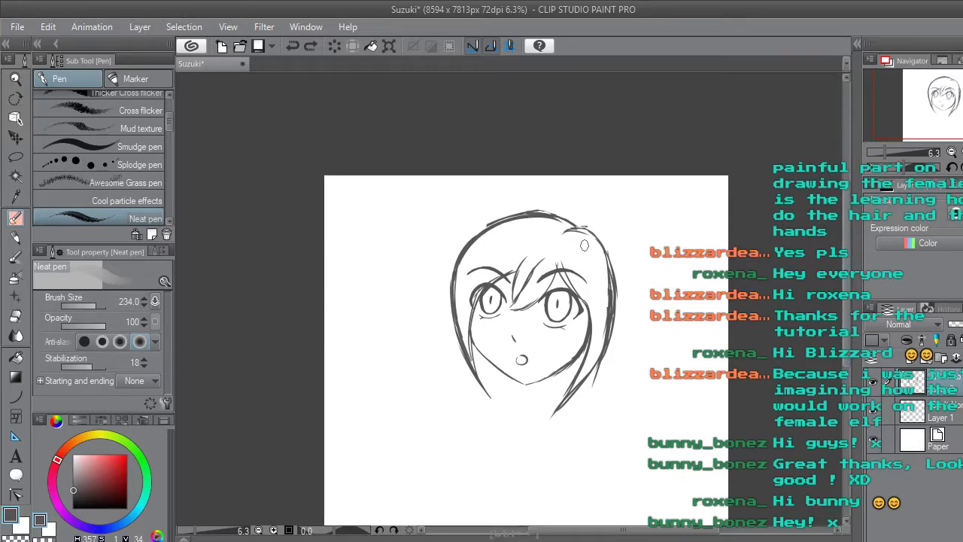
scroll(589, 248, up, 2)
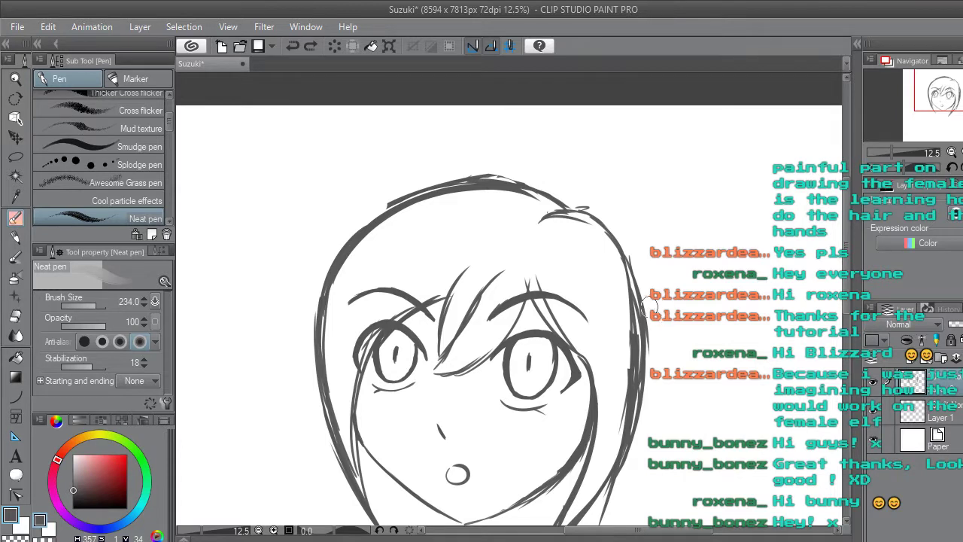
mouse_move(543, 167)
mouse_down()
mouse_move(572, 157)
mouse_move(571, 146)
mouse_move(601, 158)
mouse_move(566, 155)
mouse_move(598, 167)
mouse_move(623, 158)
mouse_move(614, 163)
mouse_move(635, 196)
mouse_move(637, 183)
mouse_move(670, 208)
mouse_move(667, 268)
mouse_up()
key(ctrl+z)
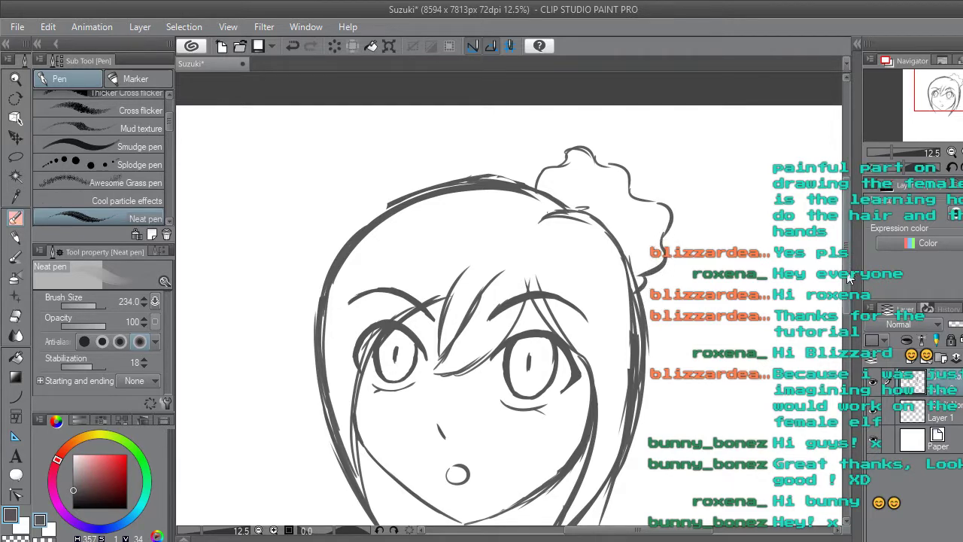
Try a broad ponytail arc starting near the crown and passing over the scrunchie, and undo its strokes.
drag(849, 274, 849, 263)
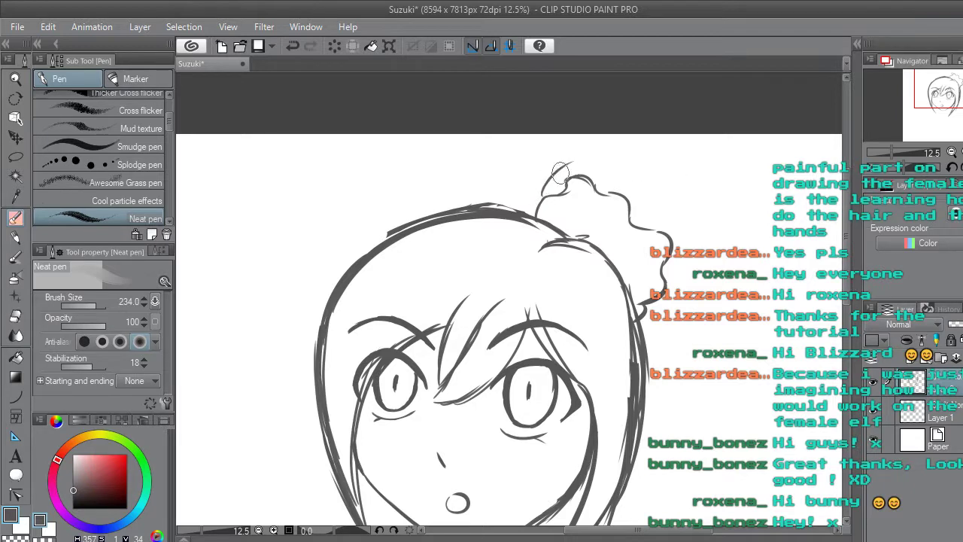
mouse_move(543, 192)
mouse_down()
mouse_move(585, 150)
mouse_move(640, 155)
mouse_move(706, 207)
mouse_up()
key(ctrl+minus)
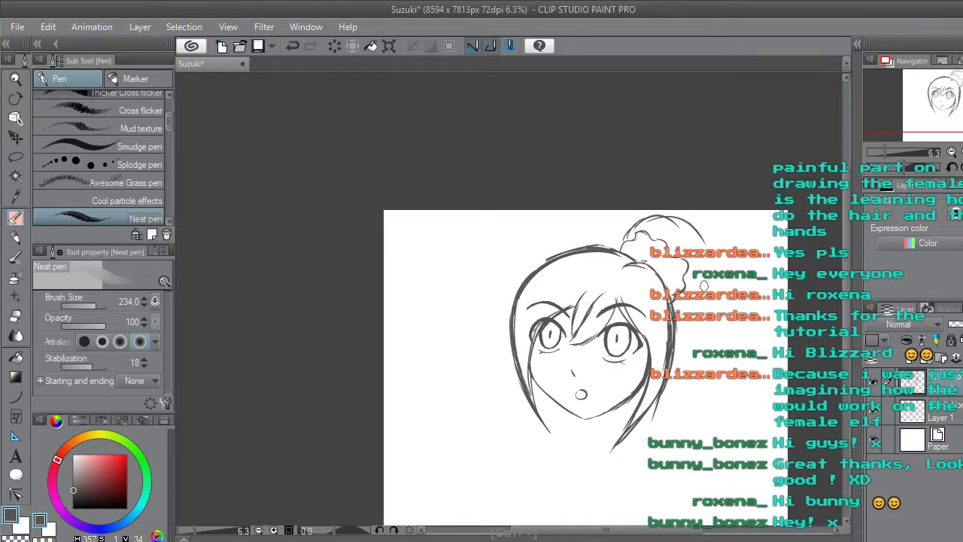
drag(652, 530, 670, 530)
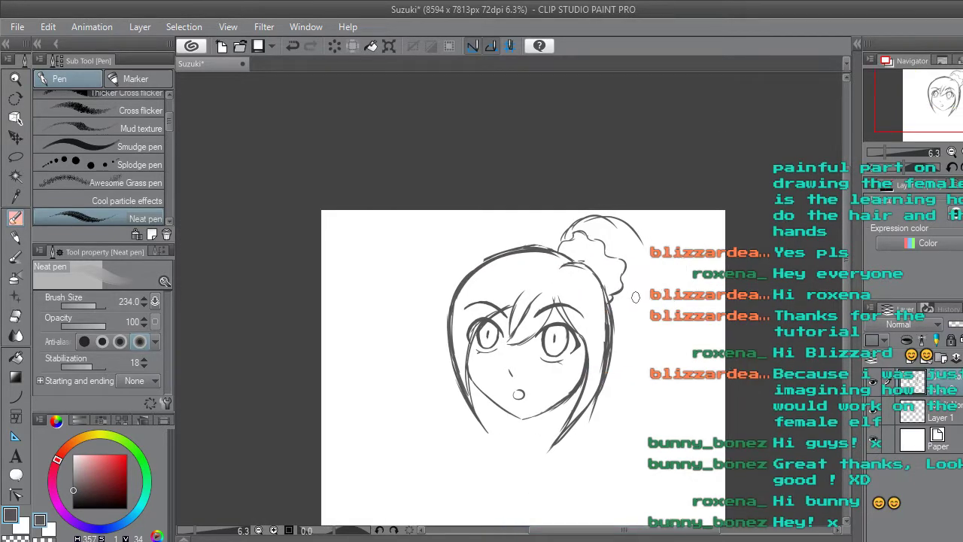
key(ctrl+plus)
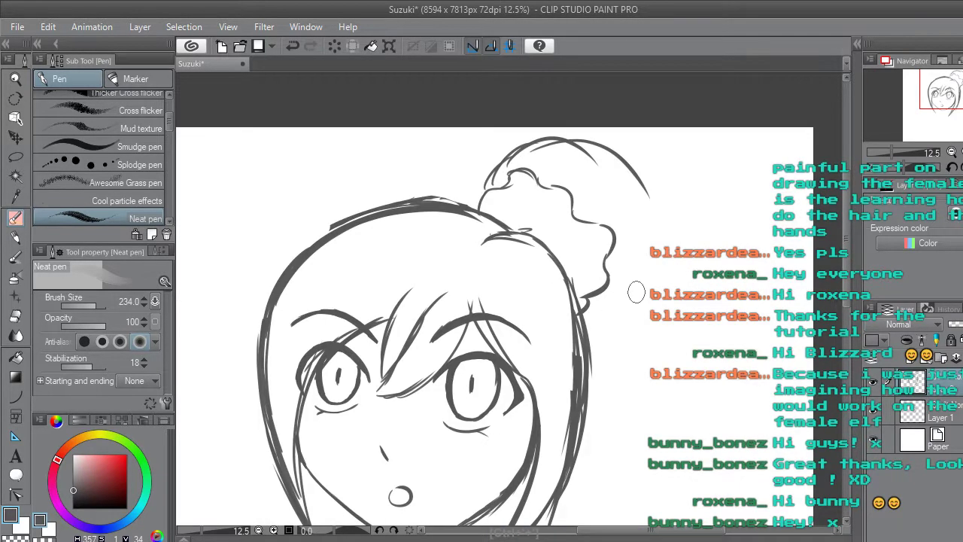
key(ctrl+z)
key(ctrl+z)
key(ctrl+z)
key(ctrl+z)
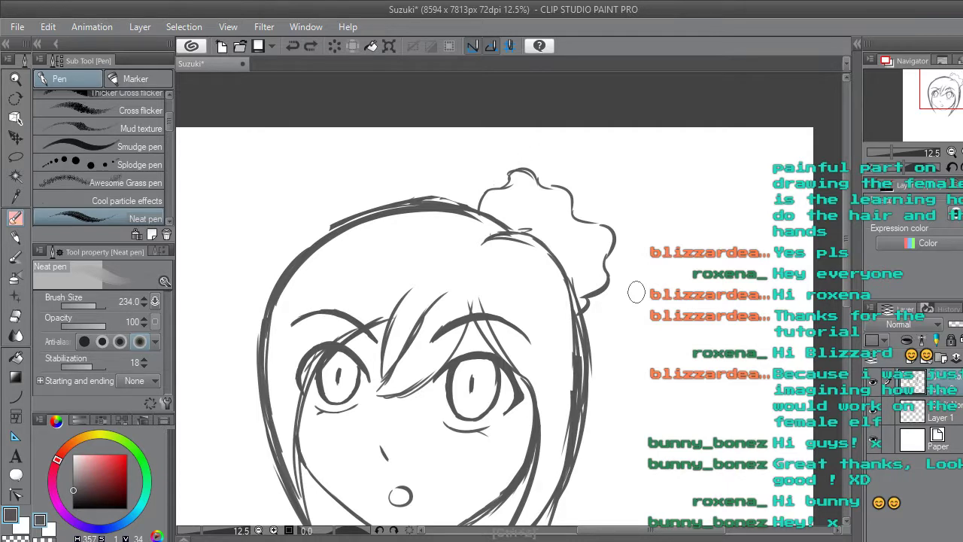
Draw a short curved stroke rising from the top notch of the scrunchie to start the ponytail.
mouse_move(543, 188)
mouse_down()
mouse_move(578, 162)
mouse_move(631, 188)
mouse_up()
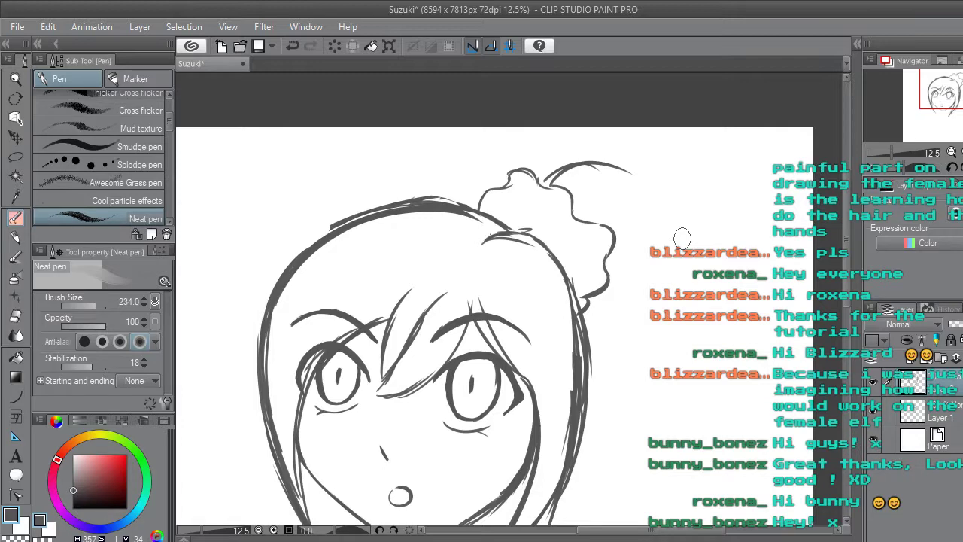
key(alt+Tab)
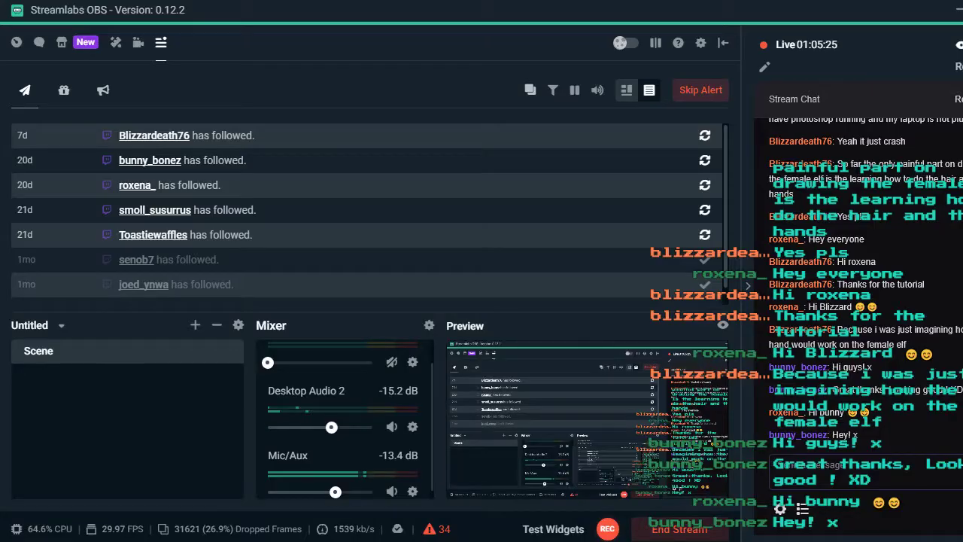
key(alt+Tab)
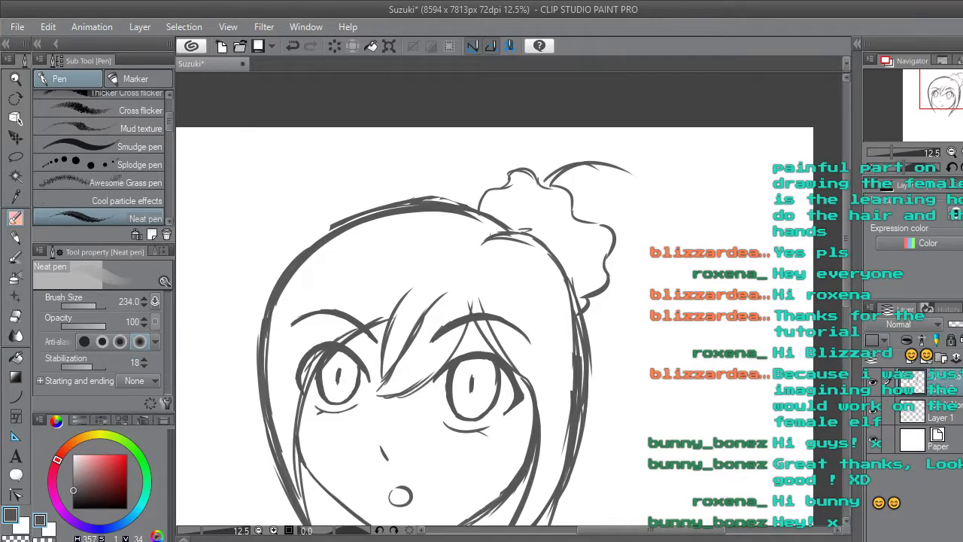
Draw the ponytail's outer edge with overlapping strokes curving from its top down beside the head to about mouth level.
mouse_move(623, 163)
mouse_down()
mouse_move(647, 187)
mouse_move(684, 271)
mouse_up()
key(ctrl+z)
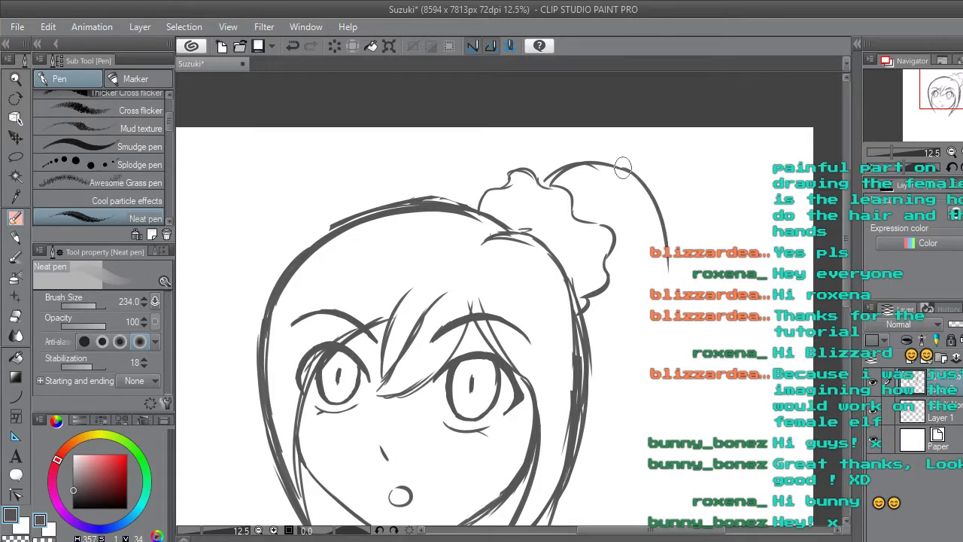
drag(623, 164, 684, 270)
drag(683, 307, 677, 340)
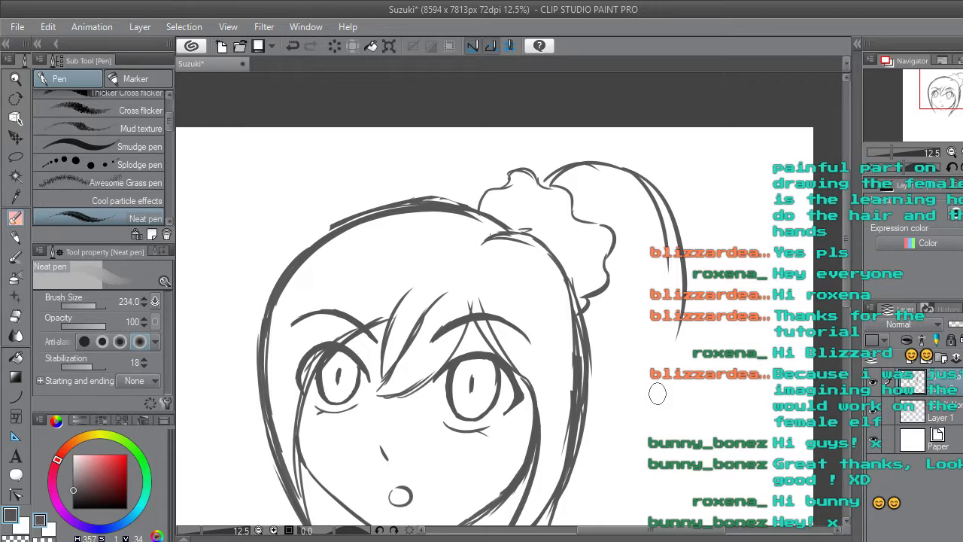
scroll(850, 249, down, 3)
mouse_move(678, 173)
mouse_down()
mouse_move(687, 200)
mouse_move(675, 297)
mouse_move(673, 235)
mouse_move(692, 296)
mouse_move(686, 209)
mouse_up()
mouse_move(696, 307)
mouse_down()
mouse_move(685, 222)
mouse_move(687, 181)
mouse_up()
drag(690, 281, 682, 194)
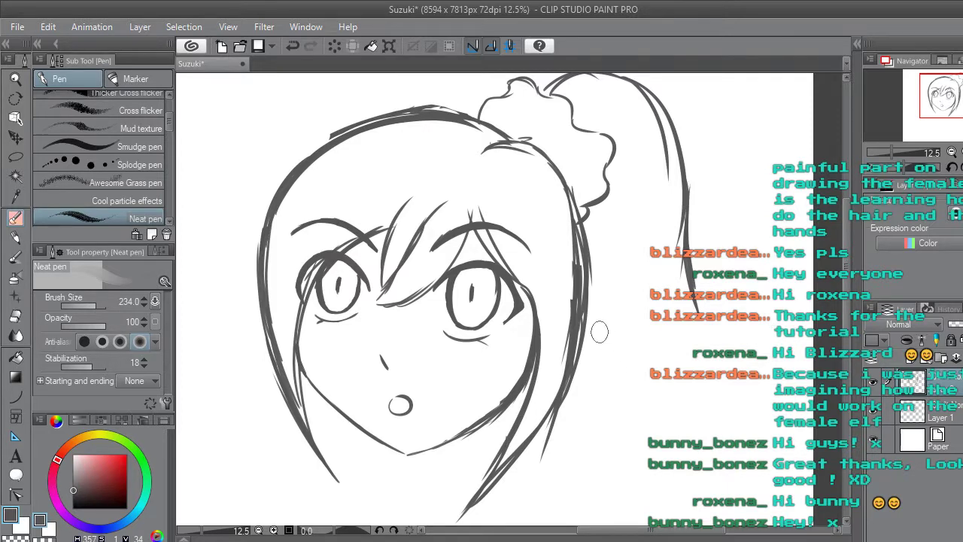
Draw a loose strand flicking outward and down from the lower part of the right-hand outer hair contour.
mouse_move(591, 347)
mouse_down()
mouse_move(610, 386)
mouse_move(602, 375)
mouse_up()
key(ctrl+z)
drag(591, 330, 612, 379)
drag(584, 314, 618, 395)
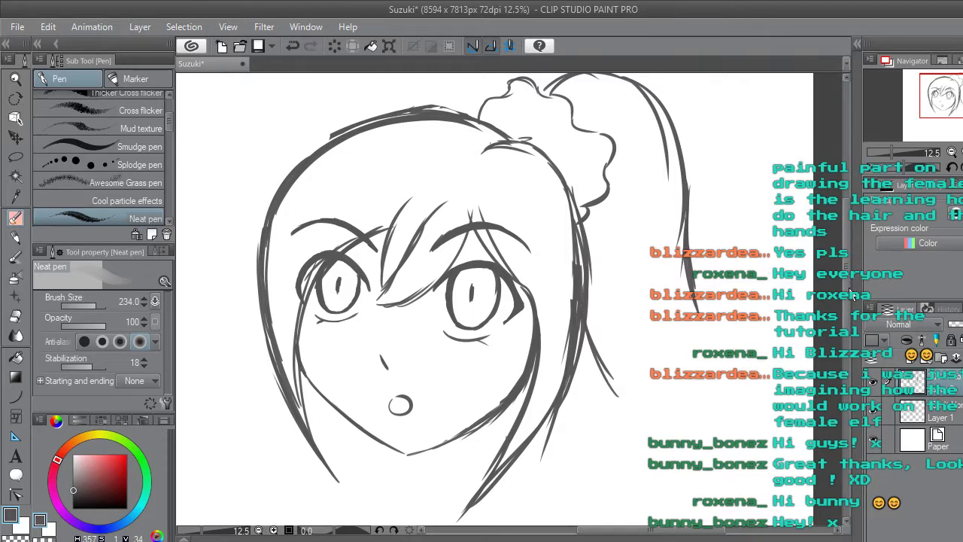
Extend the ponytail's outer edge with layered strokes sweeping down and outward to a tapered tip.
scroll(842, 282, up, 2)
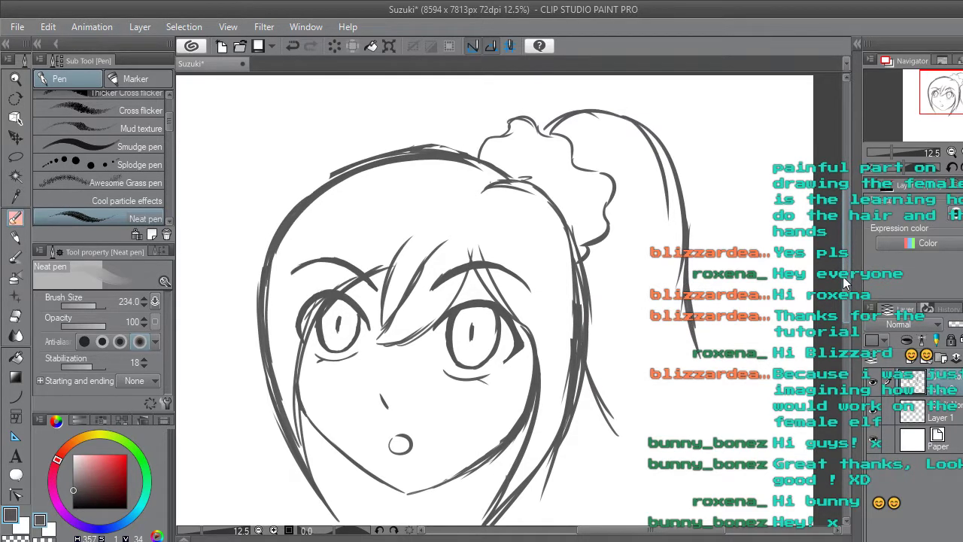
drag(694, 355, 730, 399)
drag(688, 335, 745, 415)
drag(686, 252, 752, 422)
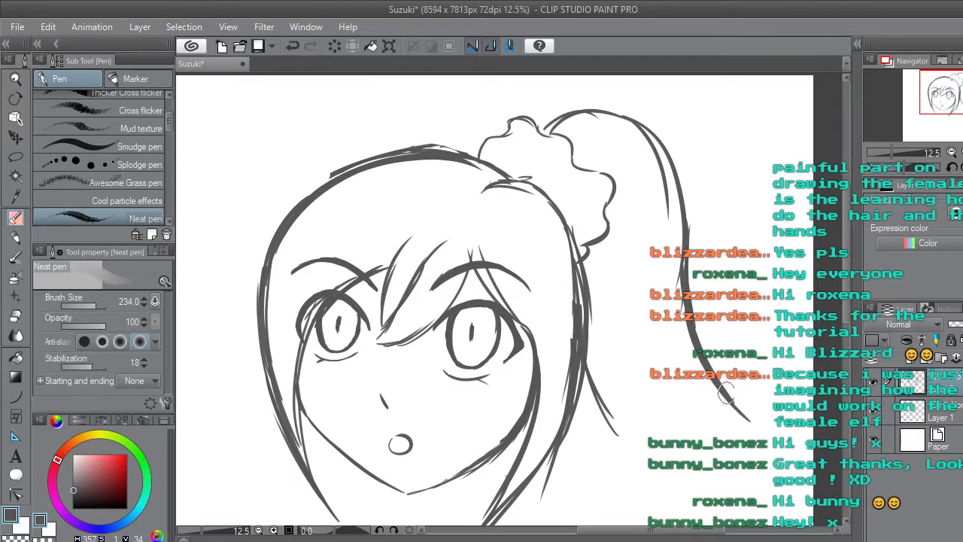
Draw the underside of the ponytail's tip curving back up beneath the outer edge, erasing and redrawing its upper part.
mouse_move(748, 428)
mouse_down()
mouse_move(670, 354)
mouse_move(737, 417)
mouse_move(713, 405)
mouse_move(722, 400)
mouse_move(756, 426)
mouse_move(697, 366)
mouse_move(685, 326)
mouse_up()
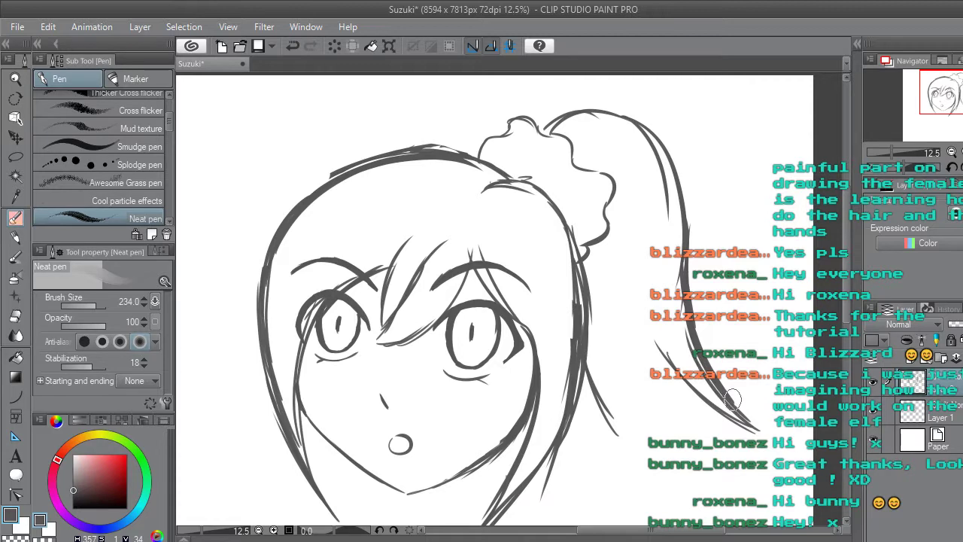
click(17, 317)
drag(654, 343, 696, 392)
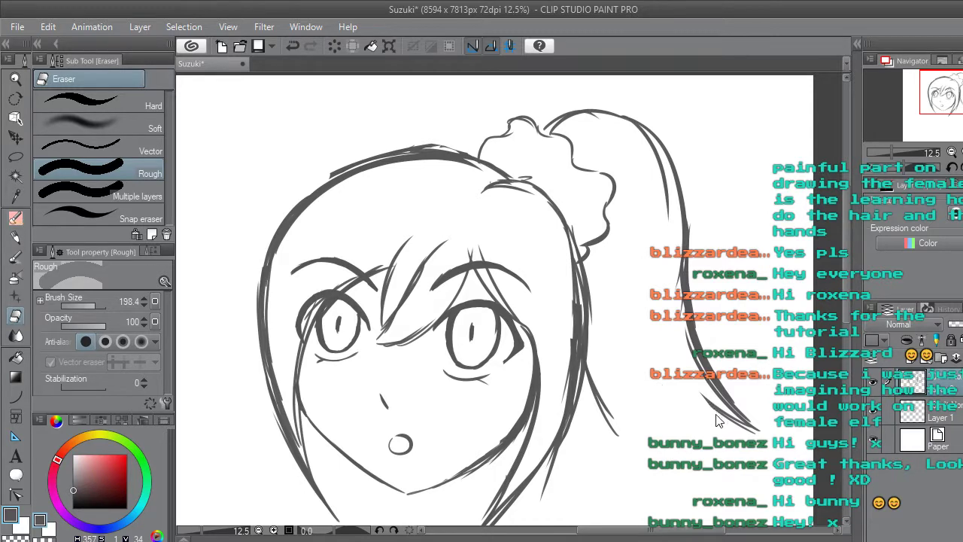
key(p)
mouse_move(751, 425)
mouse_down()
mouse_move(678, 349)
mouse_move(732, 414)
mouse_move(662, 331)
mouse_up()
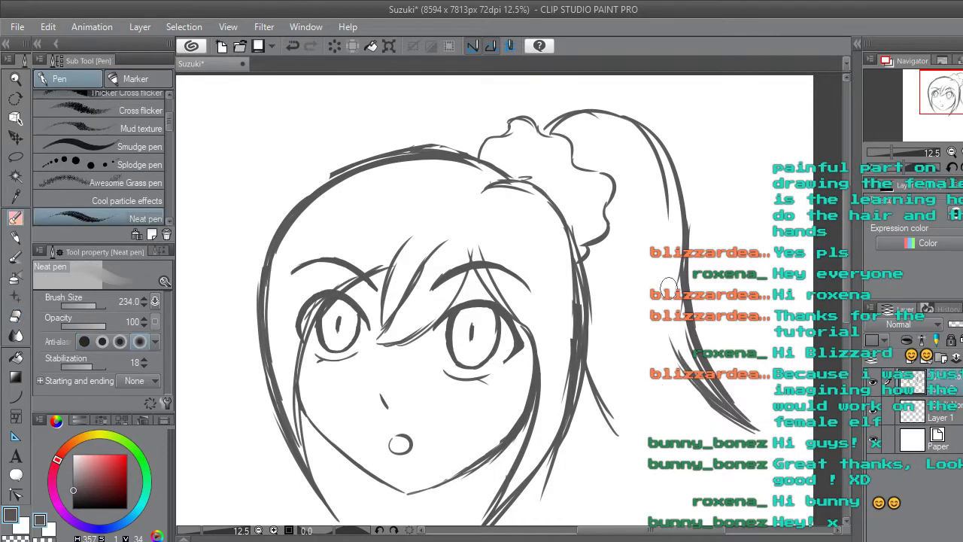
Erase the loose strand flicking out from the right-hand outer hair contour and the pointed end of the ponytail.
key(e)
mouse_move(615, 446)
mouse_down()
mouse_move(606, 406)
mouse_move(592, 395)
mouse_move(602, 384)
mouse_up()
mouse_move(742, 406)
mouse_down()
mouse_move(739, 418)
mouse_move(716, 392)
mouse_up()
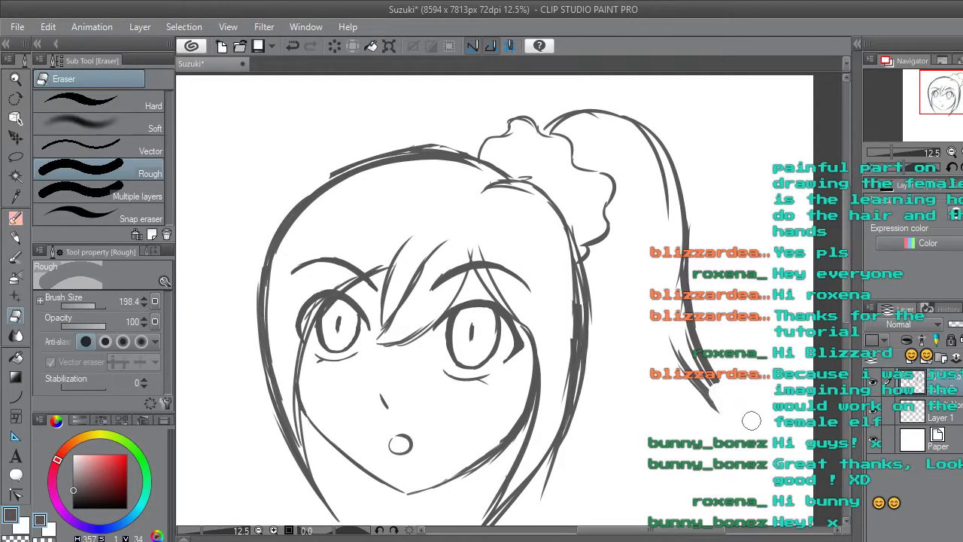
Redraw the ponytail's tip with overlapping strokes that extend both edges further down to a longer, narrower point.
click(15, 217)
drag(711, 384, 741, 417)
mouse_move(707, 359)
mouse_down()
mouse_move(728, 395)
mouse_move(713, 393)
mouse_move(737, 409)
mouse_move(704, 366)
mouse_move(741, 412)
mouse_up()
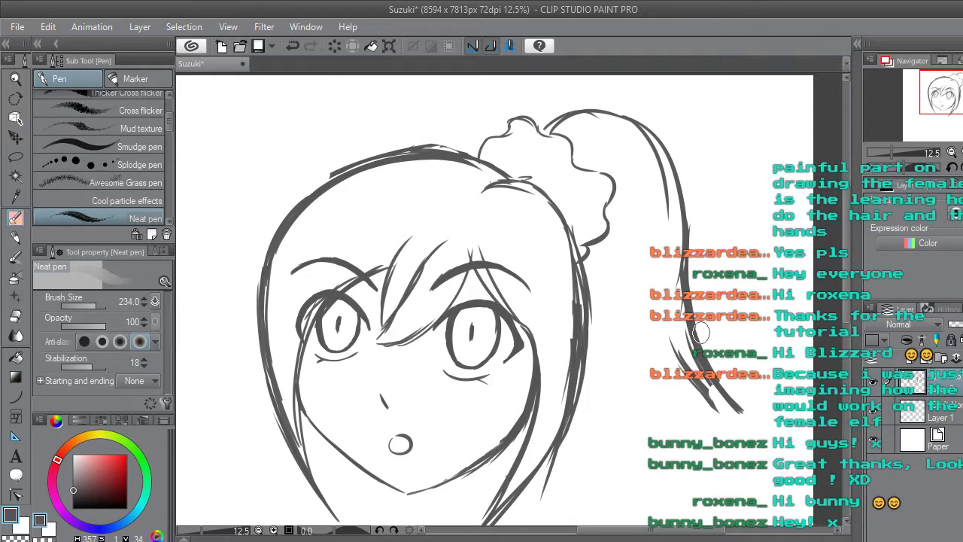
mouse_move(720, 392)
mouse_down()
mouse_move(745, 421)
mouse_move(728, 402)
mouse_move(760, 461)
mouse_up()
drag(709, 394, 735, 426)
drag(743, 434, 774, 494)
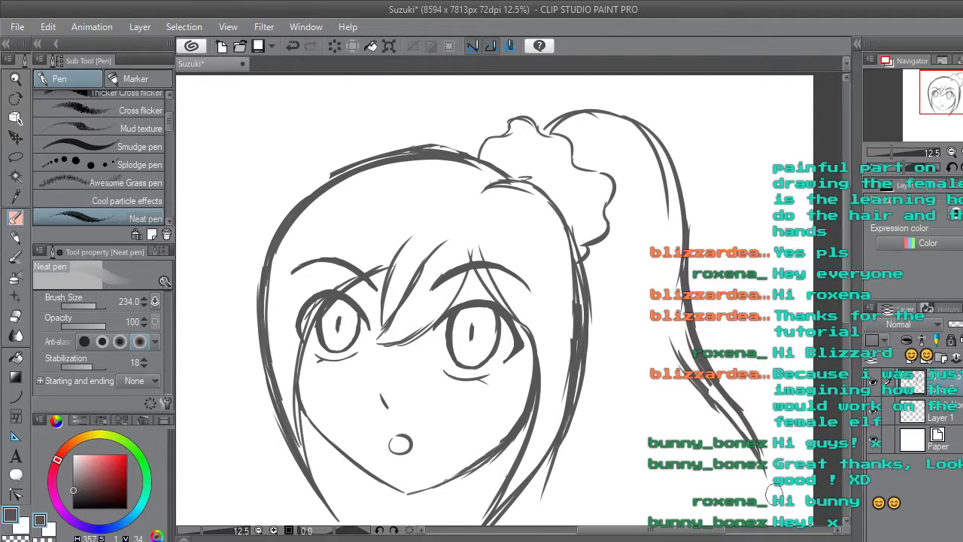
Try a long inner edge for the ponytail, curving from the scrunchie down toward the tip, and undo it.
scroll(835, 267, down, 2)
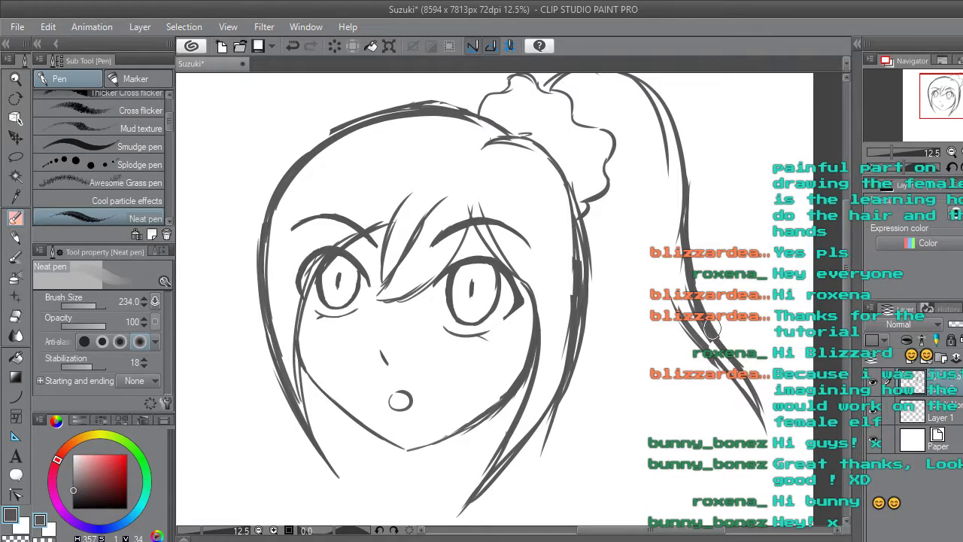
drag(849, 297, 848, 279)
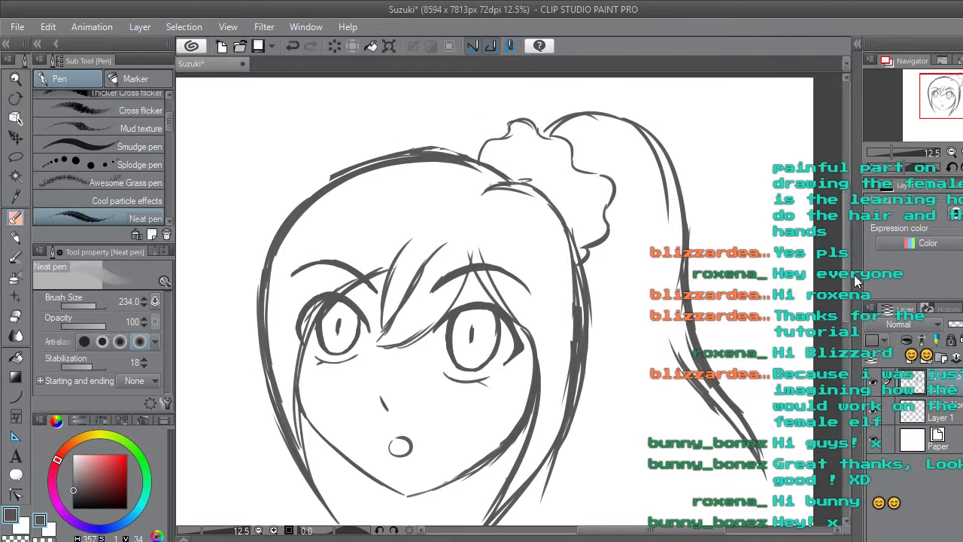
drag(695, 530, 707, 531)
drag(846, 275, 846, 294)
key(ctrl+plus)
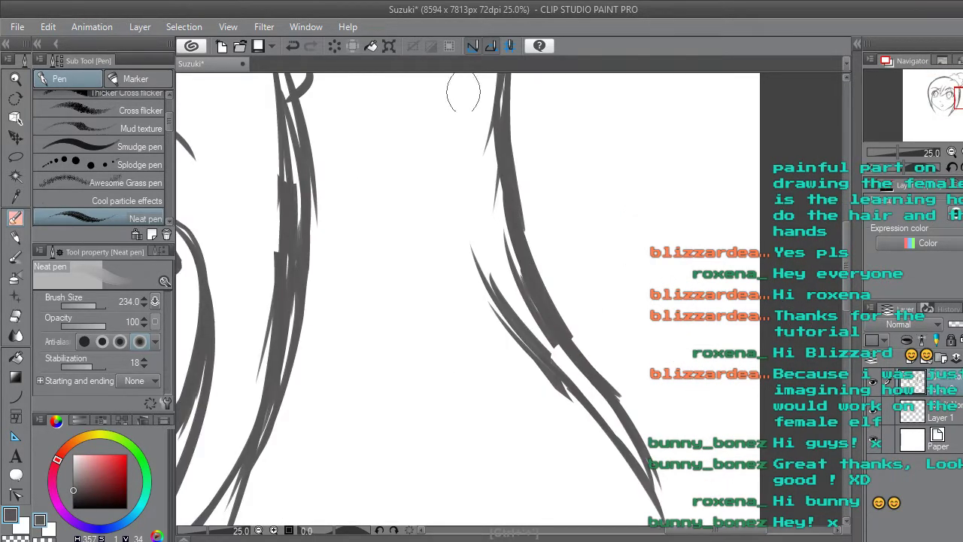
scroll(846, 258, up, 2)
key(ctrl+minus)
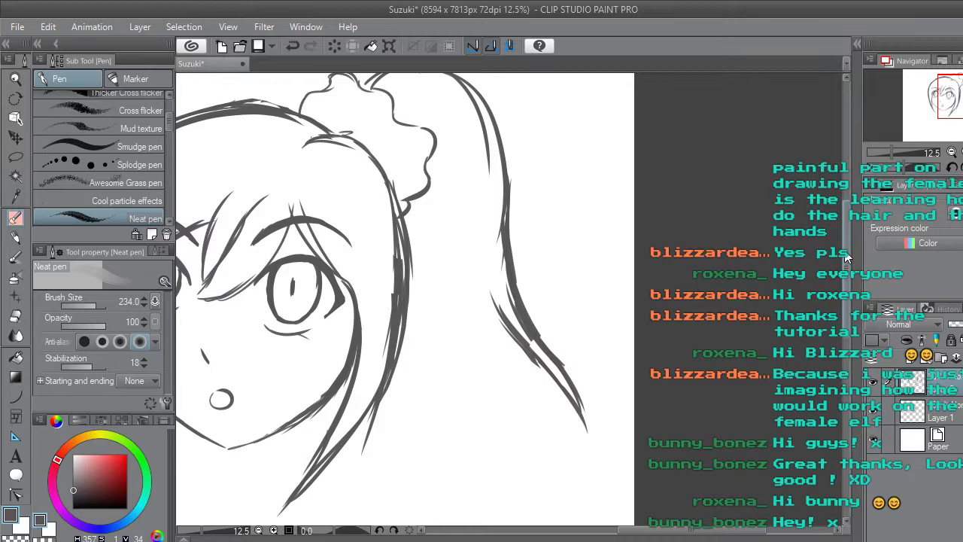
drag(369, 129, 386, 136)
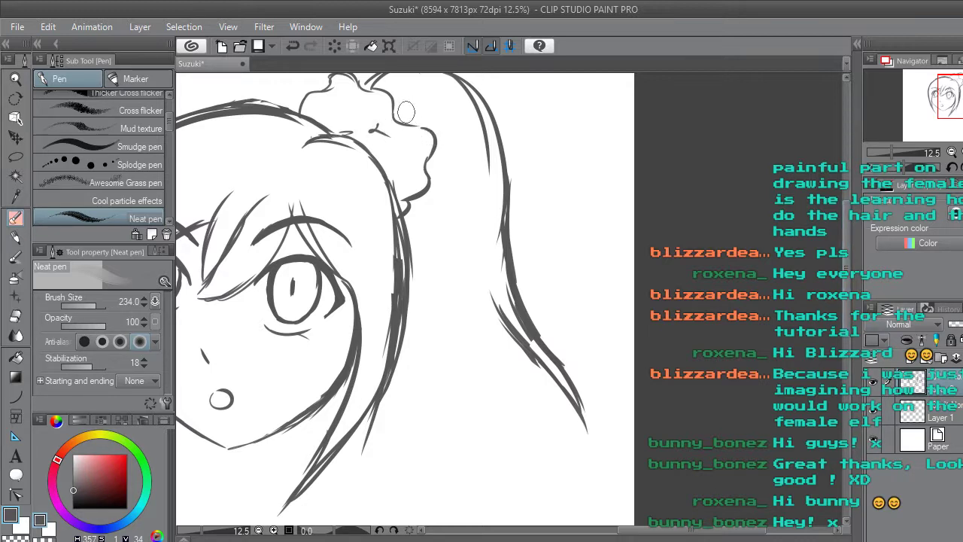
mouse_move(410, 111)
mouse_down()
mouse_move(434, 105)
mouse_move(451, 158)
mouse_move(420, 277)
mouse_move(471, 367)
mouse_up()
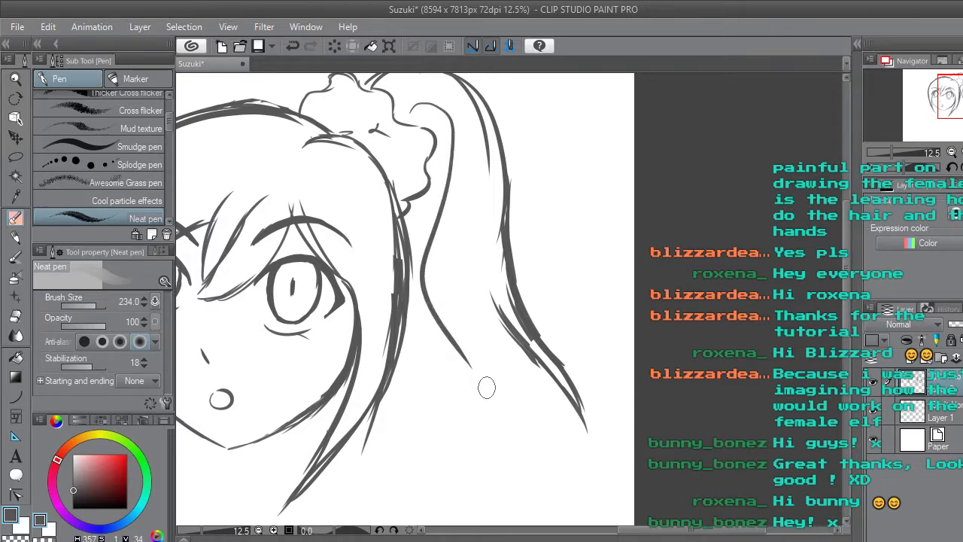
key(ctrl+z)
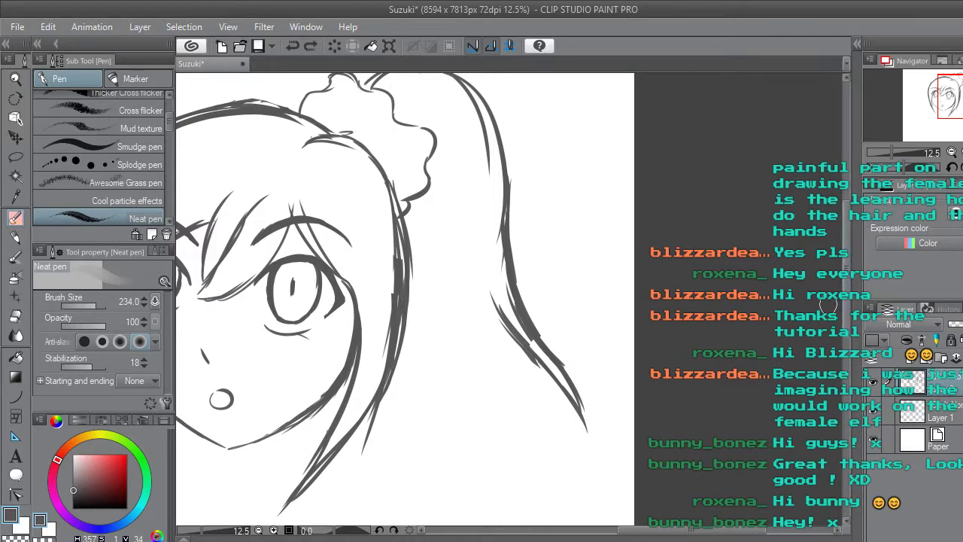
drag(674, 530, 659, 530)
mouse_move(356, 170)
mouse_down()
mouse_move(379, 183)
mouse_move(358, 183)
mouse_up()
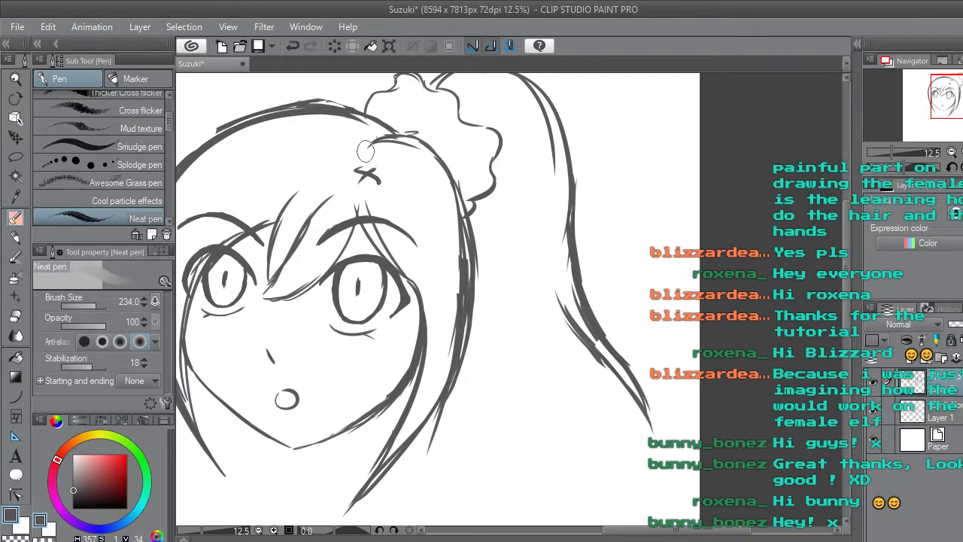
key(ctrl+z)
key(ctrl+z)
Draw a second pointed lock beneath the ponytail's tip with layered strokes curving down and outward to a shared point.
drag(565, 319, 590, 410)
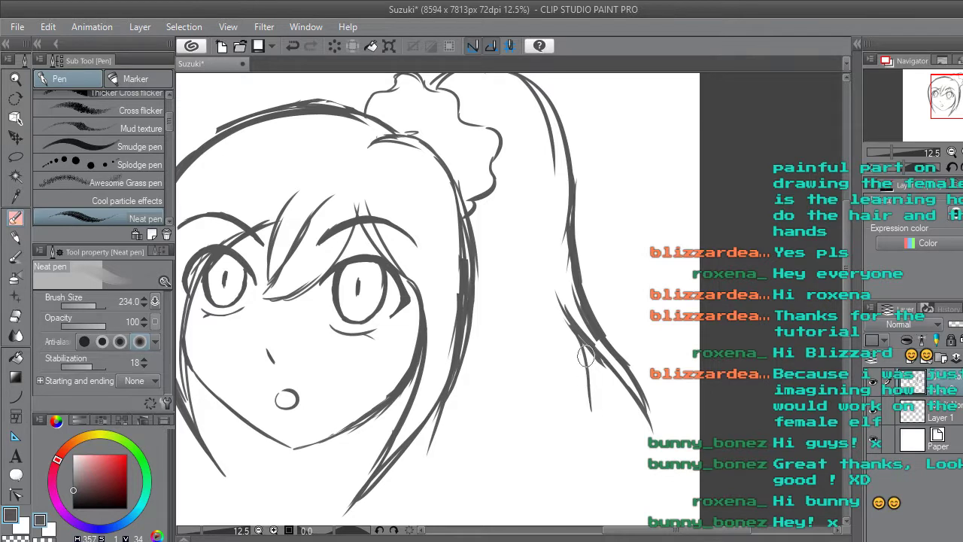
drag(576, 348, 609, 447)
mouse_move(590, 415)
mouse_down()
mouse_move(610, 467)
mouse_move(644, 486)
mouse_up()
drag(604, 455, 645, 488)
drag(582, 432, 630, 481)
drag(556, 386, 618, 466)
Draw a shorter inner lock curving into the ponytail's lower edge and add small pointed strokes between the lower tips.
scroll(541, 325, down, 2)
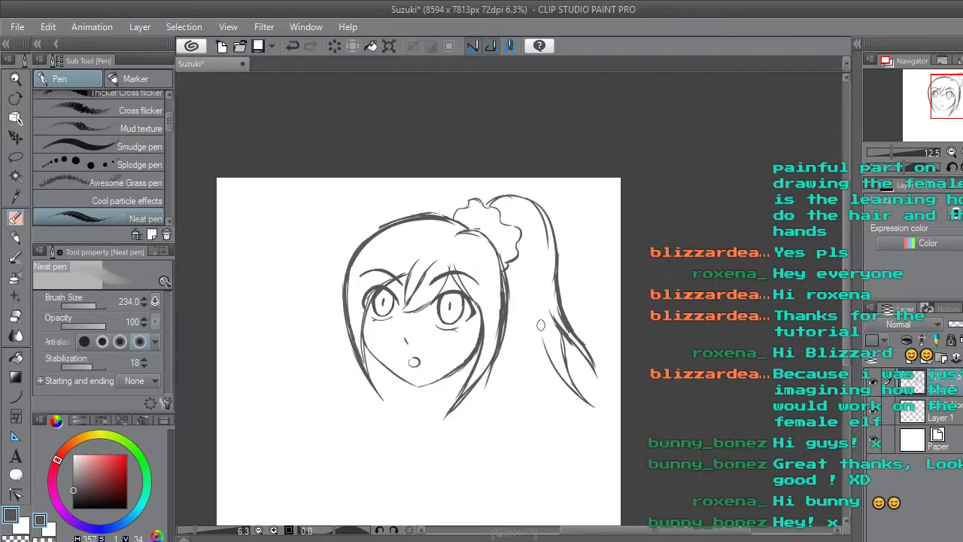
scroll(520, 344, up, 2)
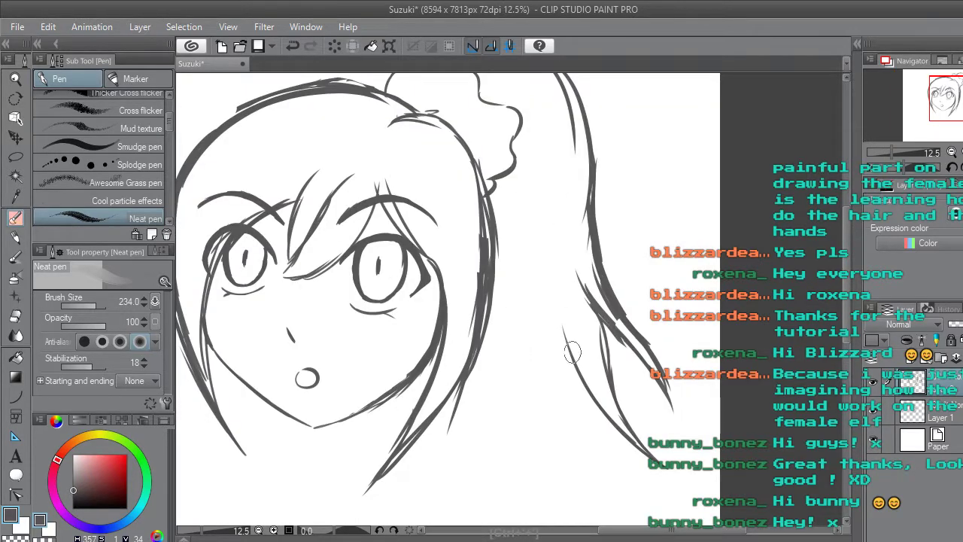
mouse_move(533, 327)
mouse_down()
mouse_move(576, 394)
mouse_move(590, 399)
mouse_up()
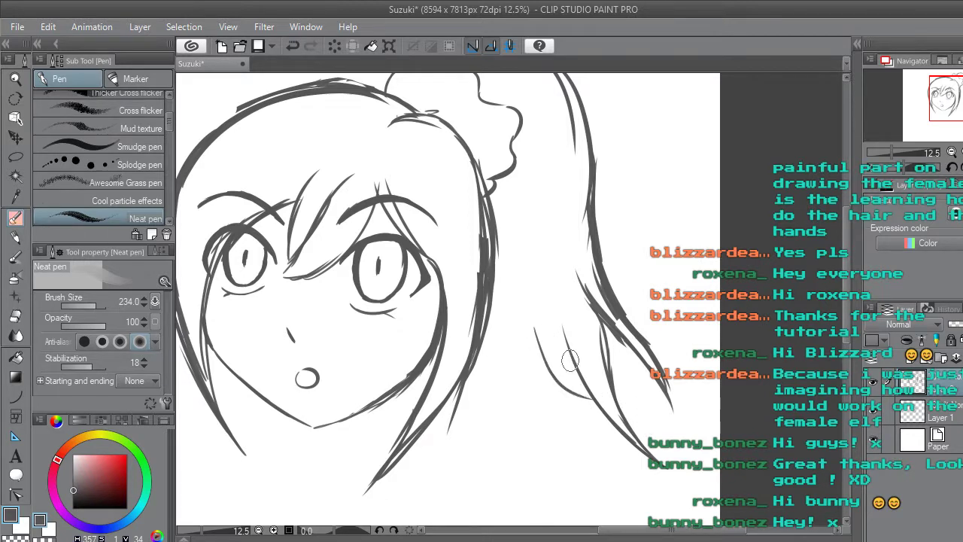
mouse_move(630, 410)
mouse_down()
mouse_move(609, 391)
mouse_move(653, 425)
mouse_up()
drag(619, 394, 665, 433)
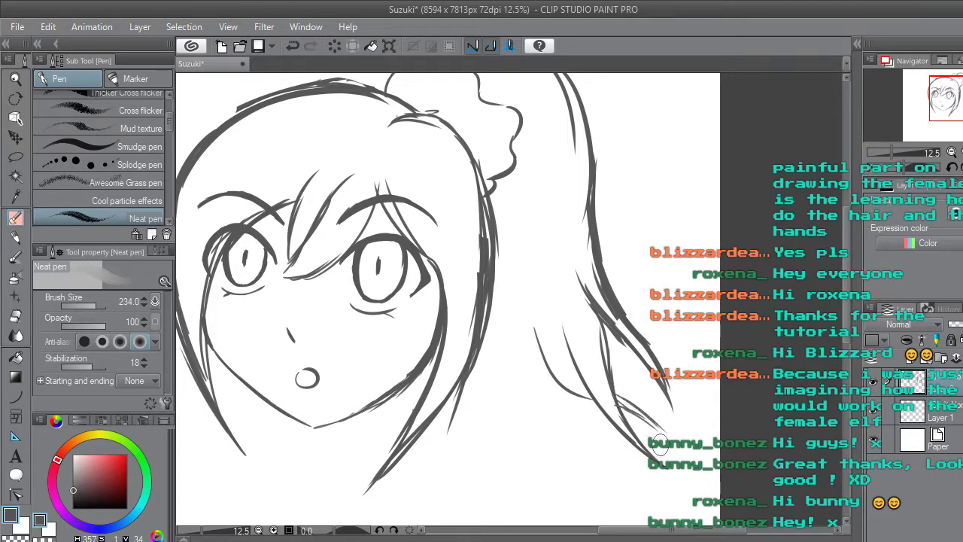
Select the whole ponytail with a freehand lasso, following the scrunchie's edge and leaving the head out.
scroll(659, 443, down, 5)
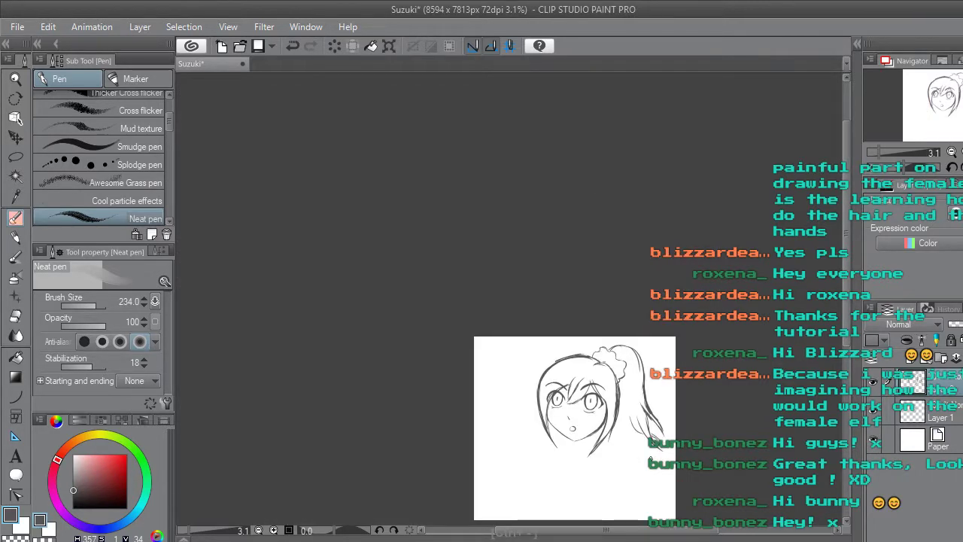
scroll(655, 447, up, 2)
key(ctrl+plus)
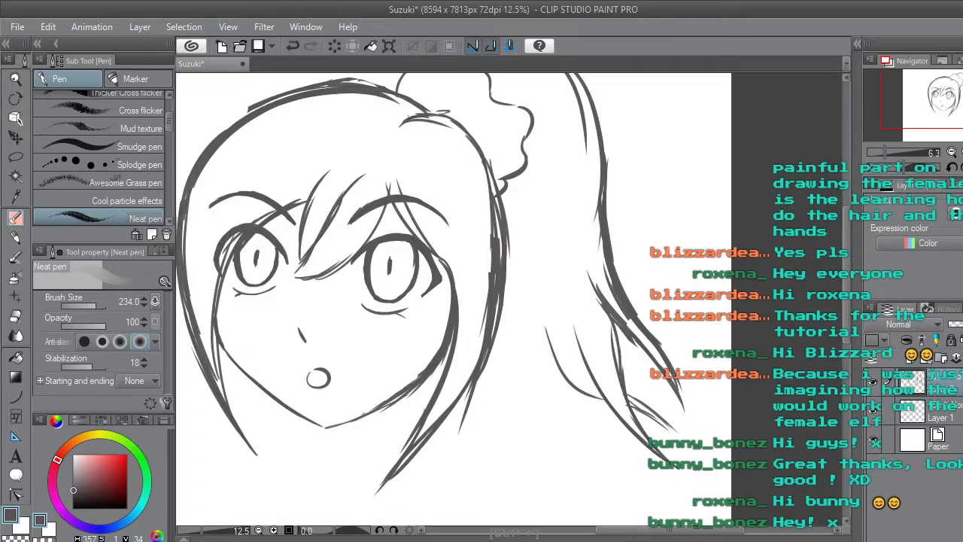
drag(847, 279, 844, 253)
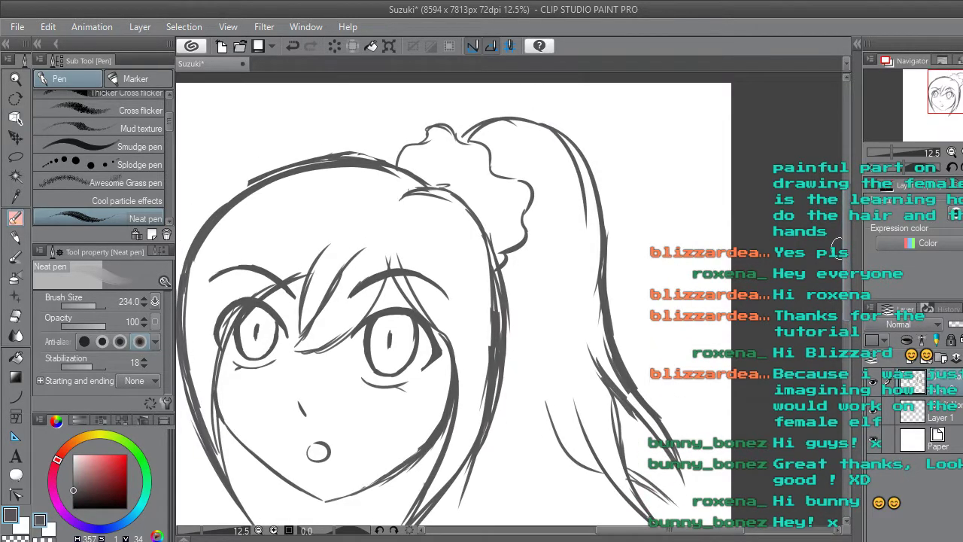
click(15, 158)
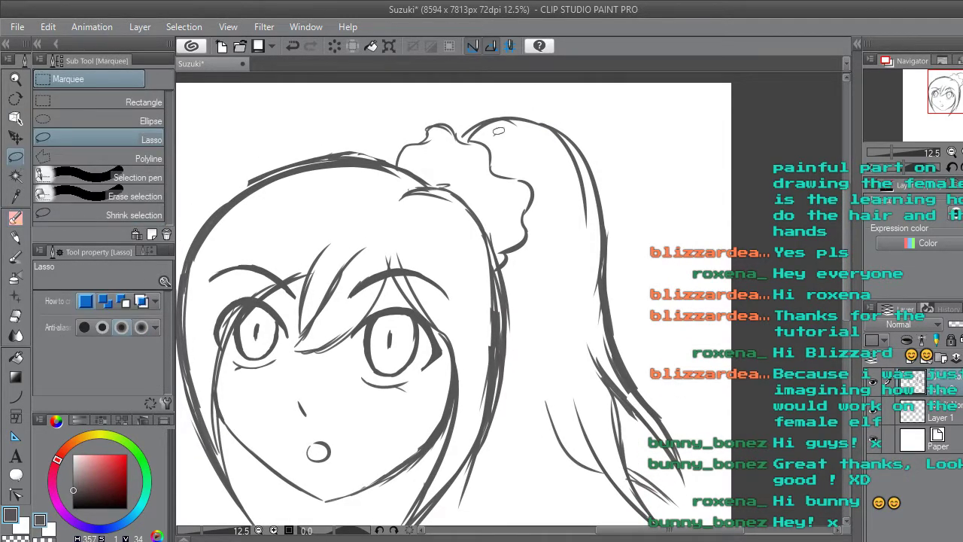
mouse_move(473, 135)
mouse_down()
mouse_move(499, 98)
mouse_move(646, 181)
mouse_move(718, 428)
mouse_move(713, 511)
mouse_move(662, 519)
mouse_move(531, 406)
mouse_move(559, 164)
mouse_move(543, 91)
mouse_move(523, 76)
mouse_move(511, 115)
mouse_up()
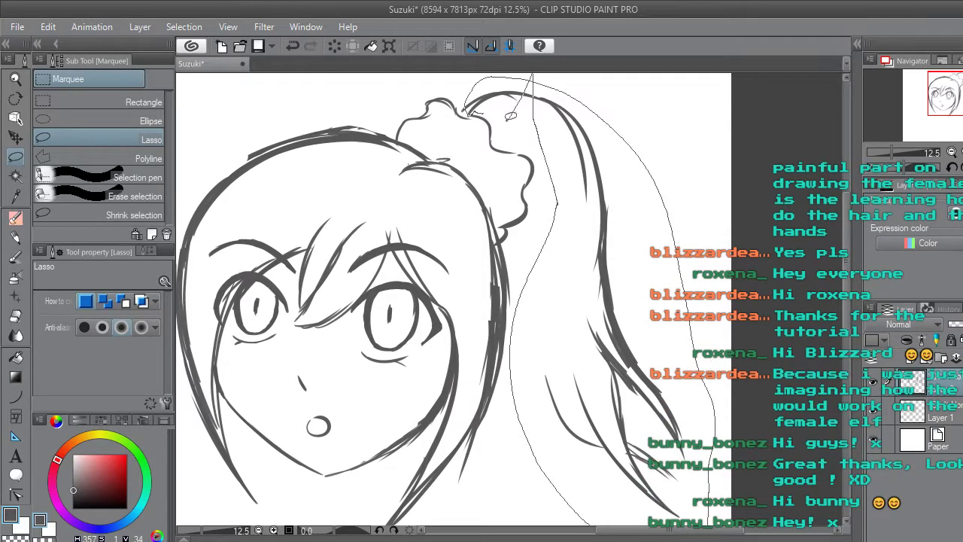
drag(593, 167, 608, 155)
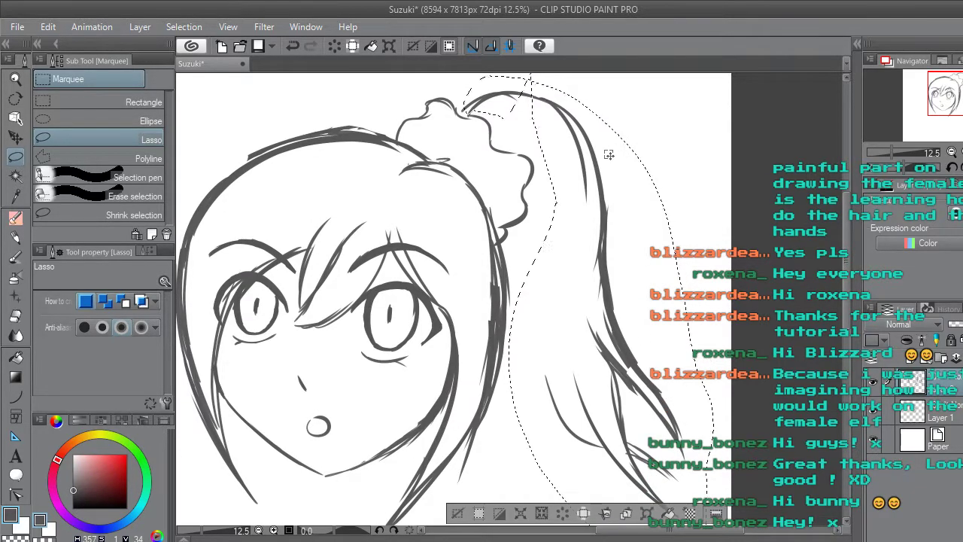
click(451, 502)
mouse_move(505, 115)
mouse_down()
mouse_move(476, 107)
mouse_move(469, 81)
mouse_move(650, 168)
mouse_move(703, 490)
mouse_move(558, 450)
mouse_move(548, 179)
mouse_move(507, 116)
mouse_up()
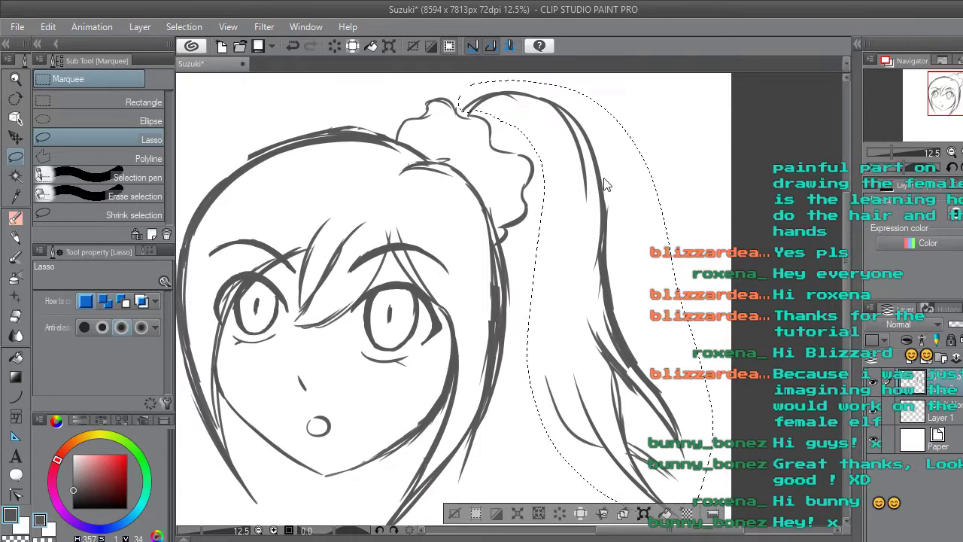
Transform the selected ponytail by rotating it slightly clockwise and moving it closer to the head, and clear the selection.
key(ctrl+t)
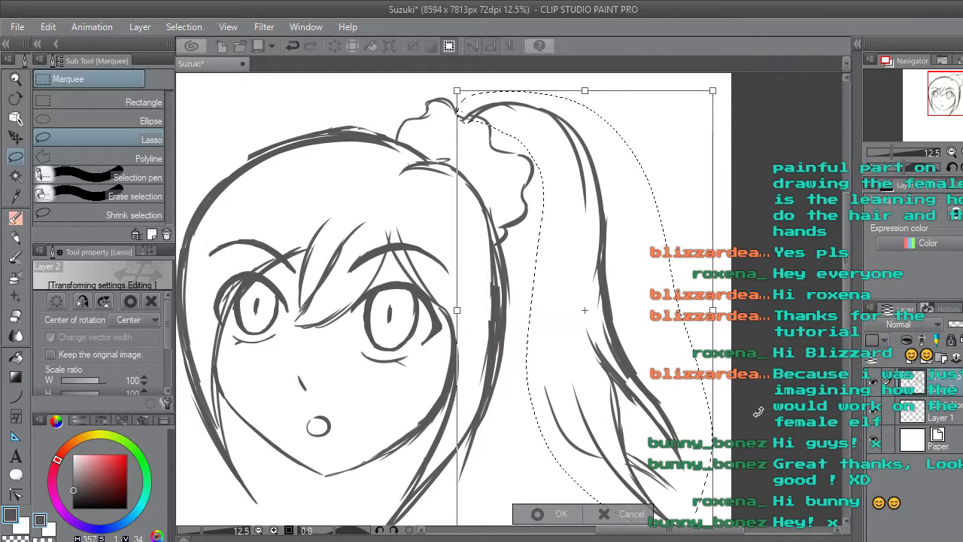
scroll(758, 411, down, 2)
drag(733, 237, 724, 242)
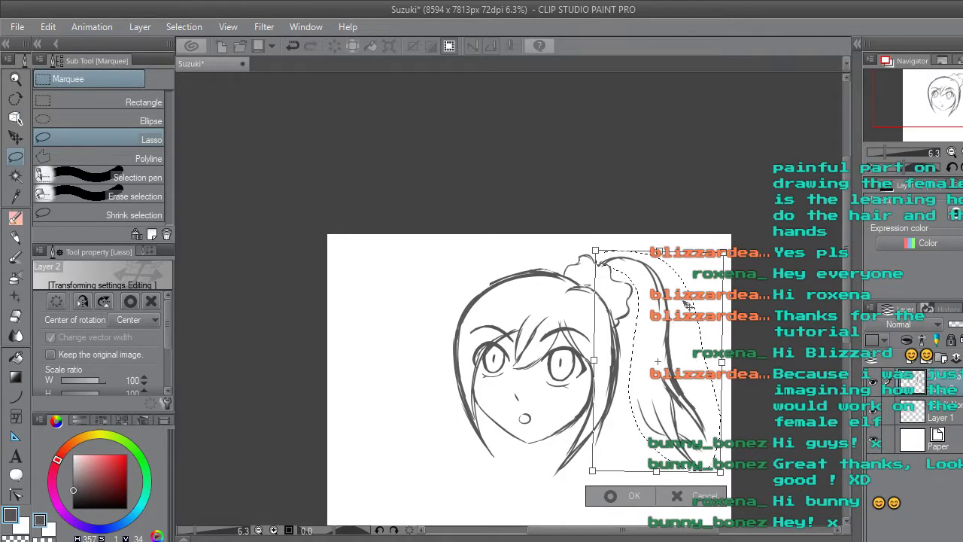
drag(676, 324, 660, 325)
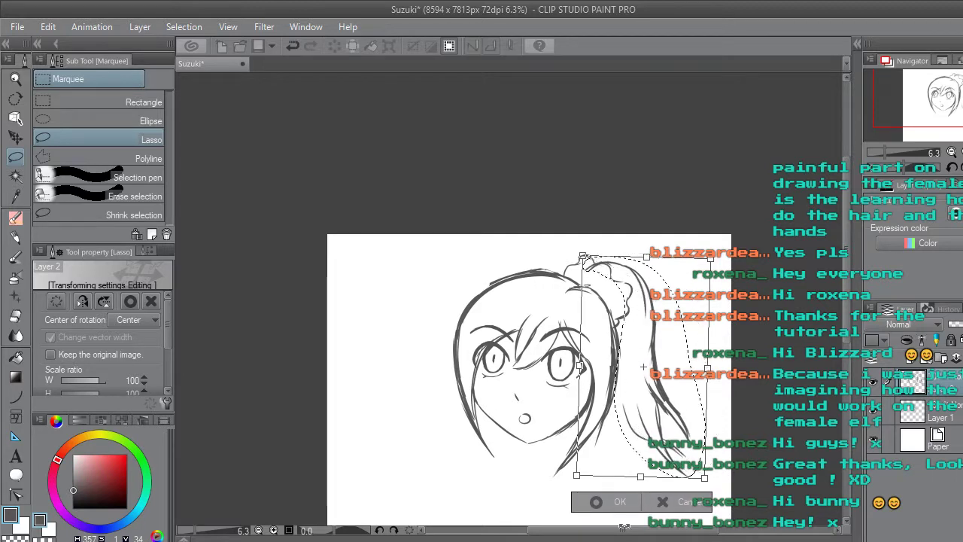
click(607, 503)
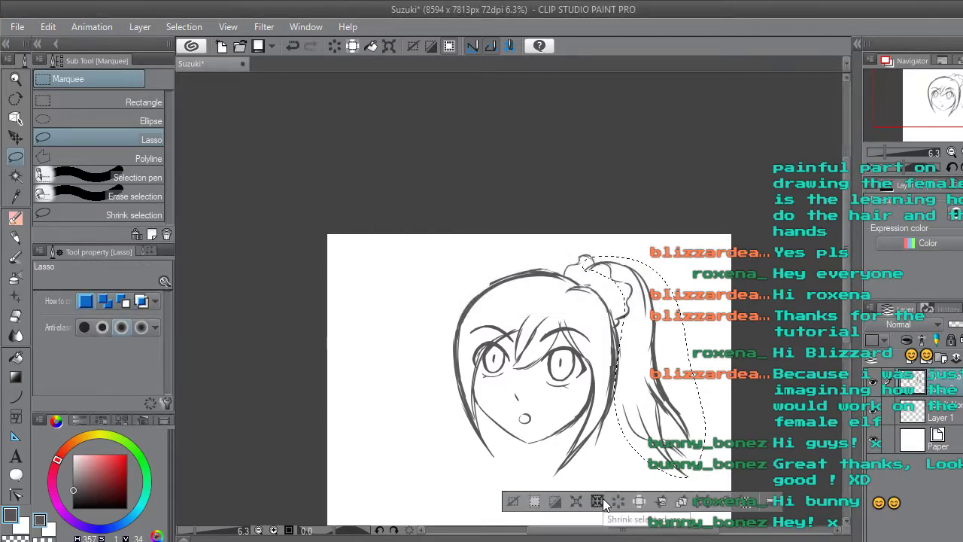
click(512, 501)
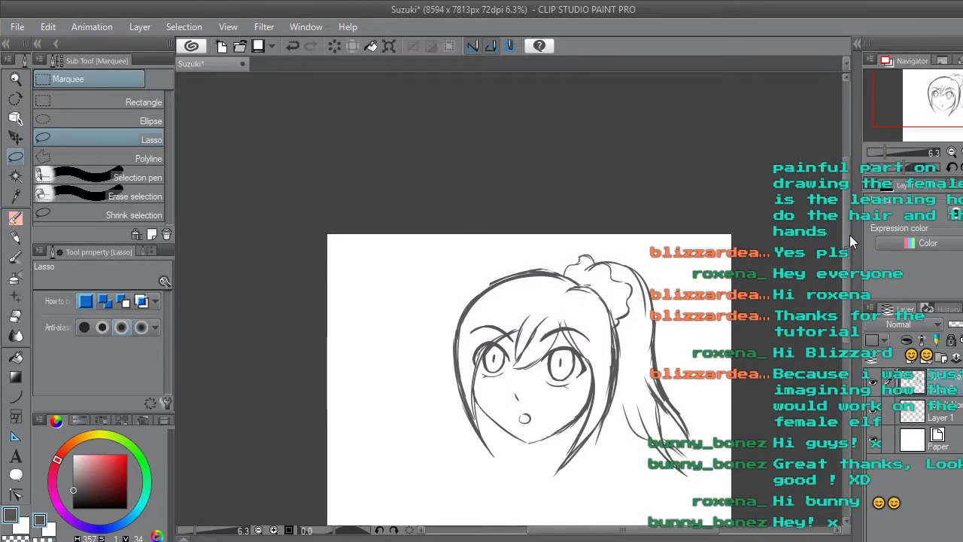
Erase the ends of the ponytail strokes that overlap the inside of the scrunchie near its top notch.
drag(846, 246, 845, 263)
scroll(581, 236, up, 4)
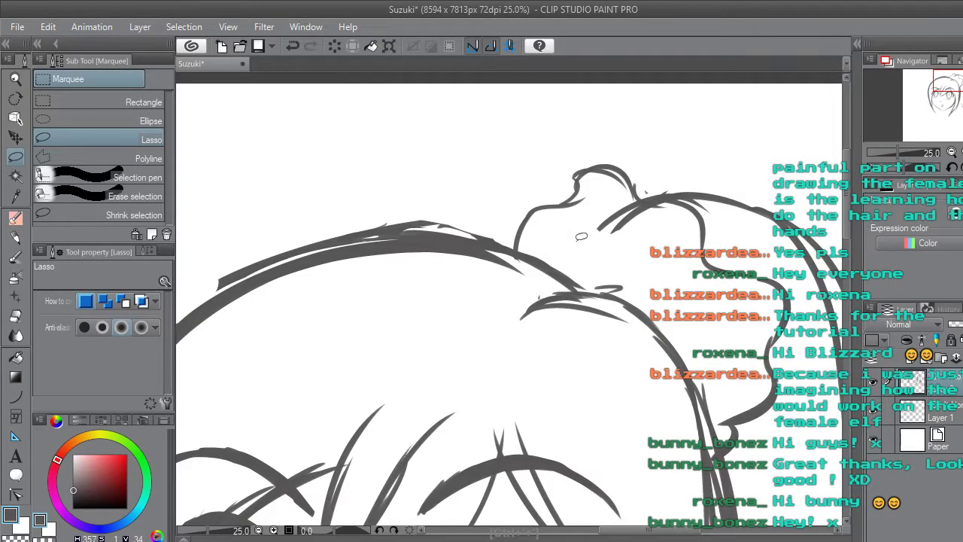
scroll(581, 236, up, 1)
click(16, 319)
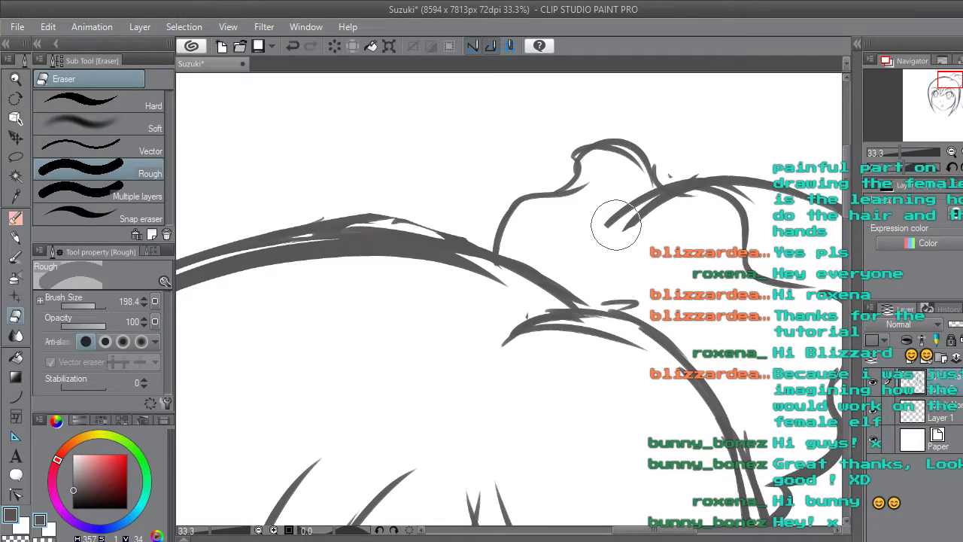
mouse_move(628, 245)
mouse_down()
mouse_move(628, 220)
mouse_move(642, 235)
mouse_move(636, 220)
mouse_move(667, 220)
mouse_up()
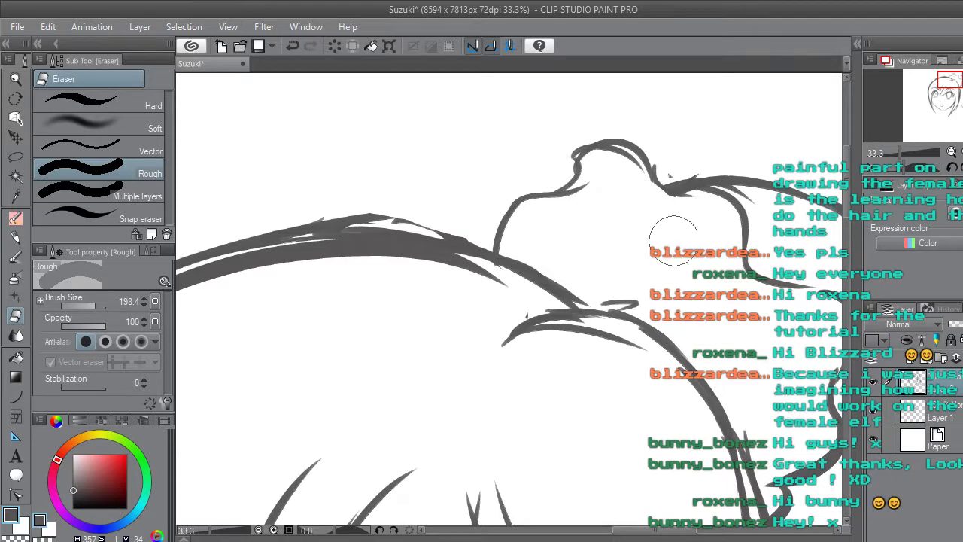
scroll(682, 254, down, 1)
scroll(684, 254, down, 6)
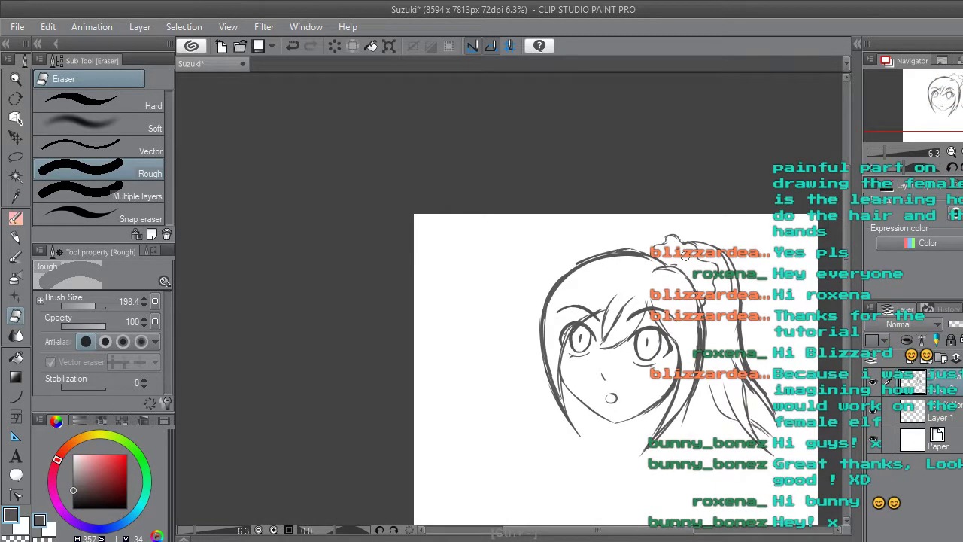
Try to draw short pointed strokes with the Neat pen below the ponytail's inner lock, beside the side hair, and undo them.
drag(683, 529, 713, 529)
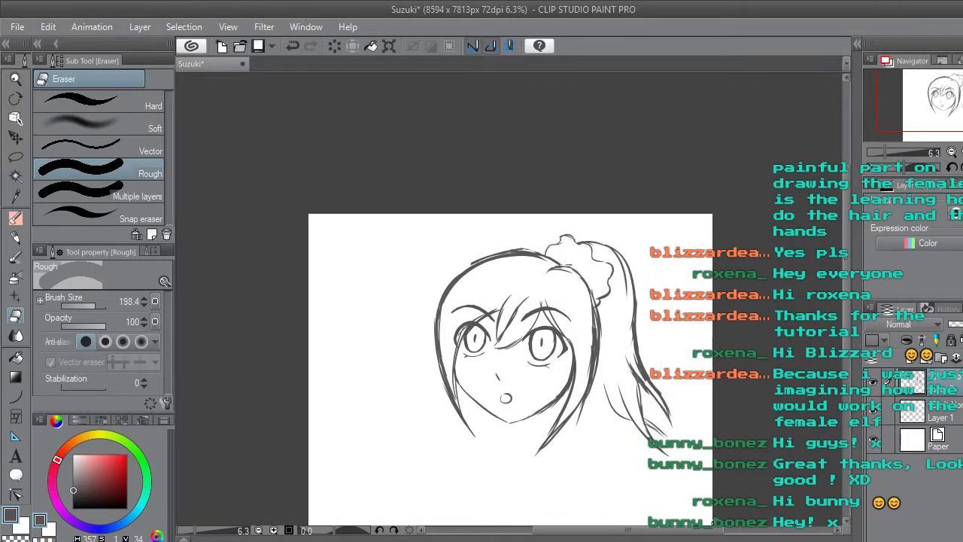
click(15, 218)
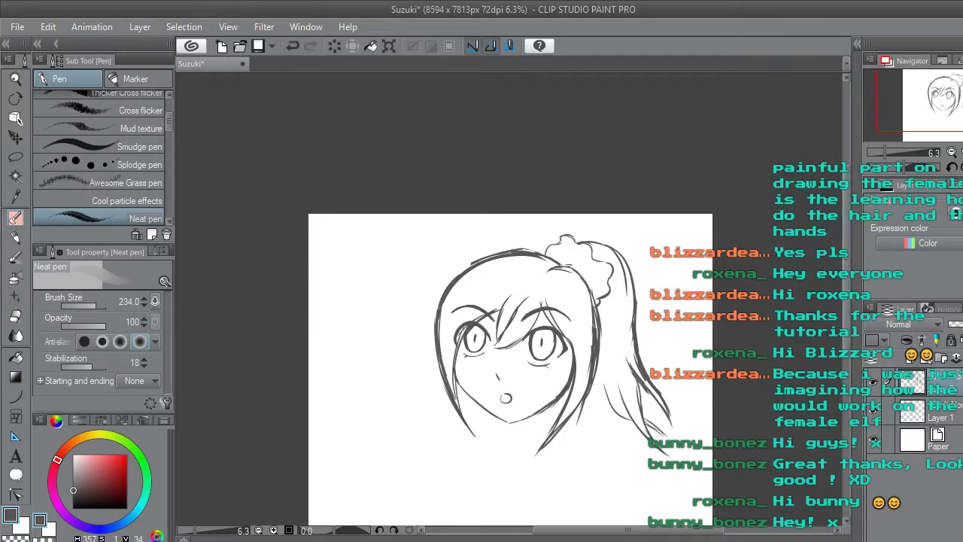
drag(512, 376, 511, 286)
scroll(617, 315, up, 6)
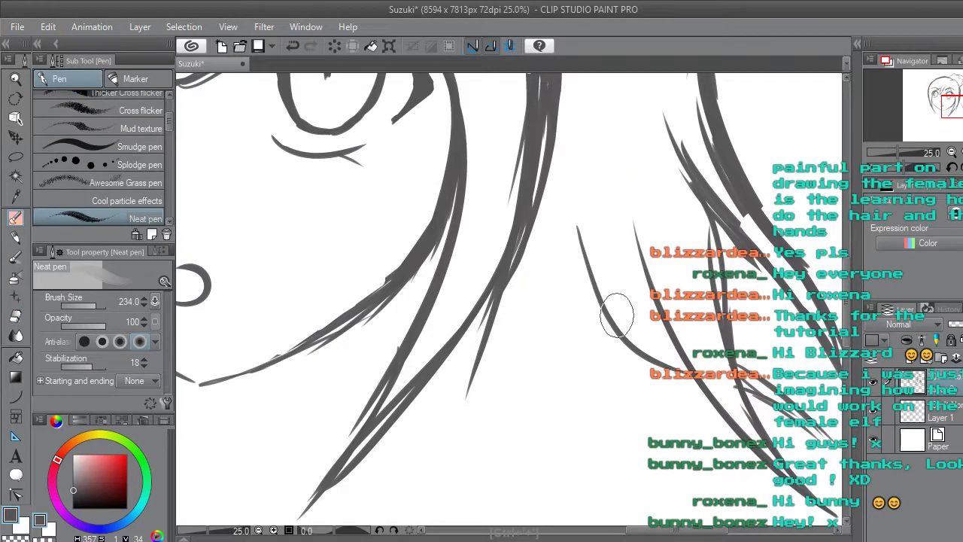
drag(846, 280, 847, 257)
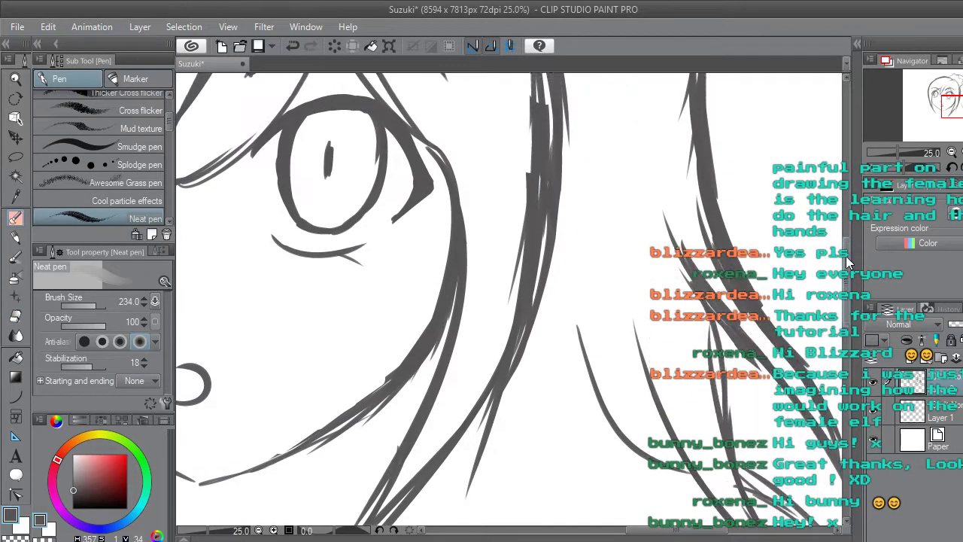
key(ctrl+minus)
key(ctrl+minus)
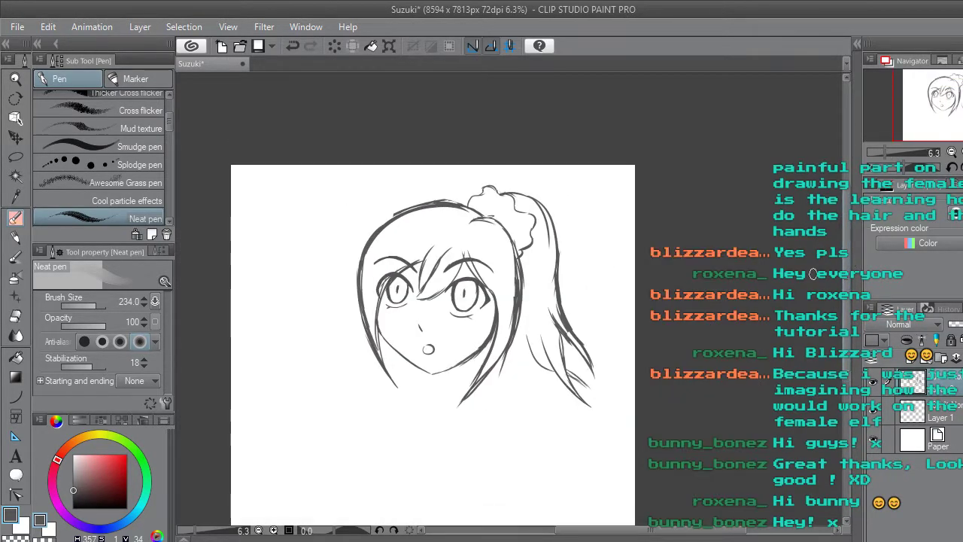
key(ctrl+plus)
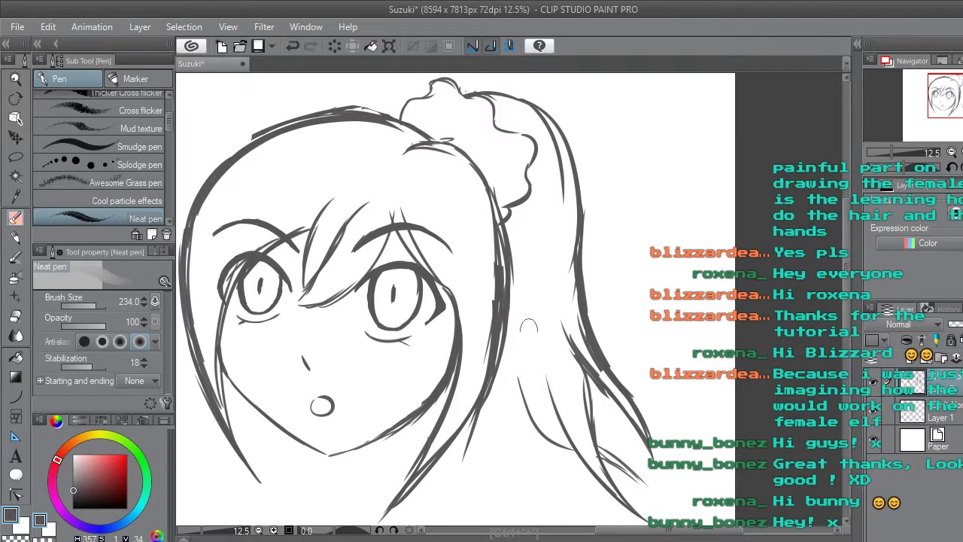
drag(515, 367, 505, 450)
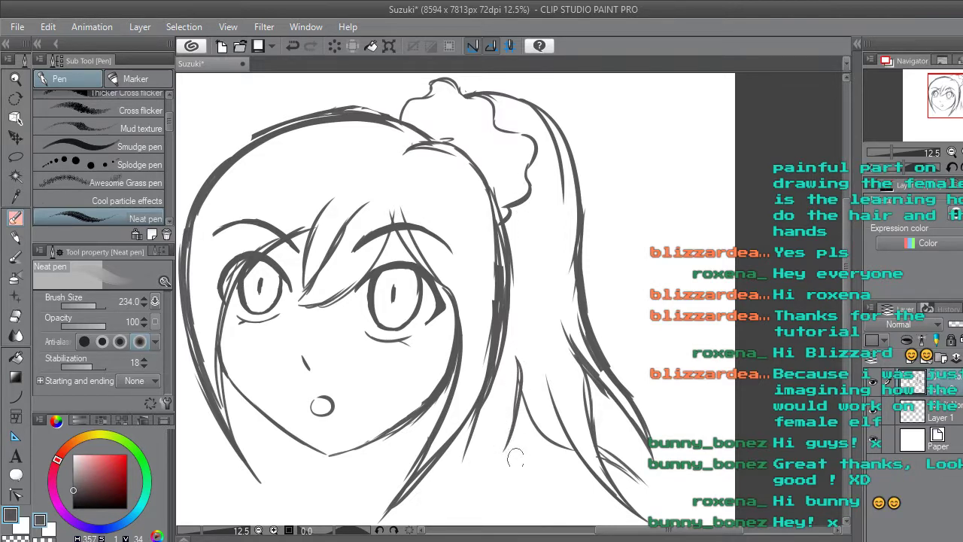
mouse_move(516, 423)
mouse_down()
mouse_move(520, 474)
mouse_move(513, 404)
mouse_move(521, 458)
mouse_move(511, 415)
mouse_move(522, 380)
mouse_move(513, 466)
mouse_move(530, 490)
mouse_up()
drag(493, 387, 526, 481)
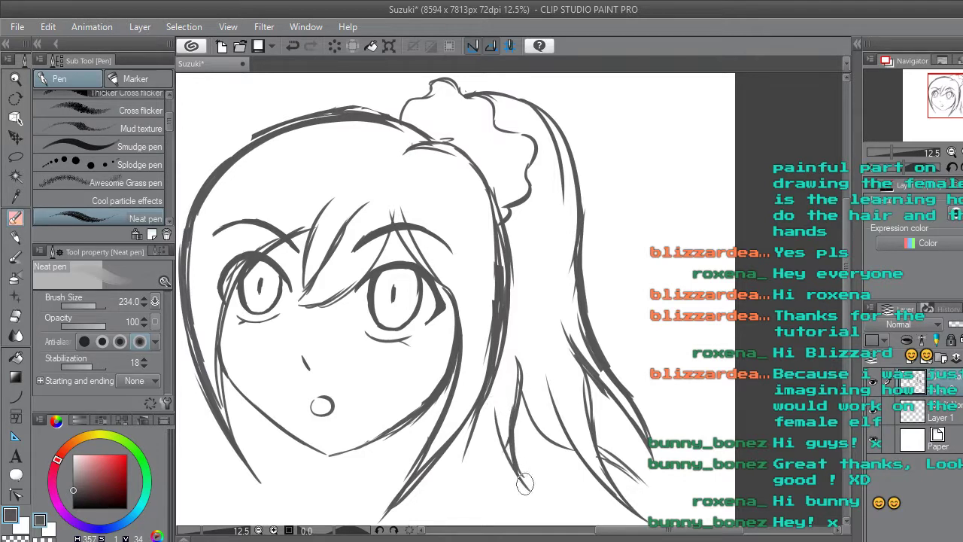
key(ctrl+z)
key(ctrl+z)
key(ctrl+z)
key(ctrl+z)
key(ctrl+z)
key(ctrl+z)
key(ctrl+z)
key(ctrl+z)
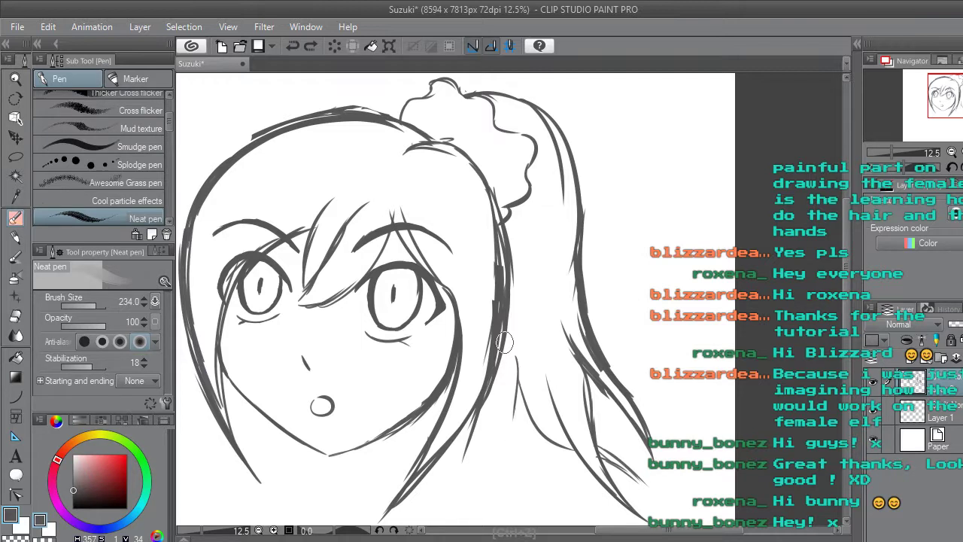
Try to extend the ponytail's inner lower lock up to the side hair with curved strokes, and undo them.
drag(529, 423, 498, 377)
drag(528, 429, 504, 328)
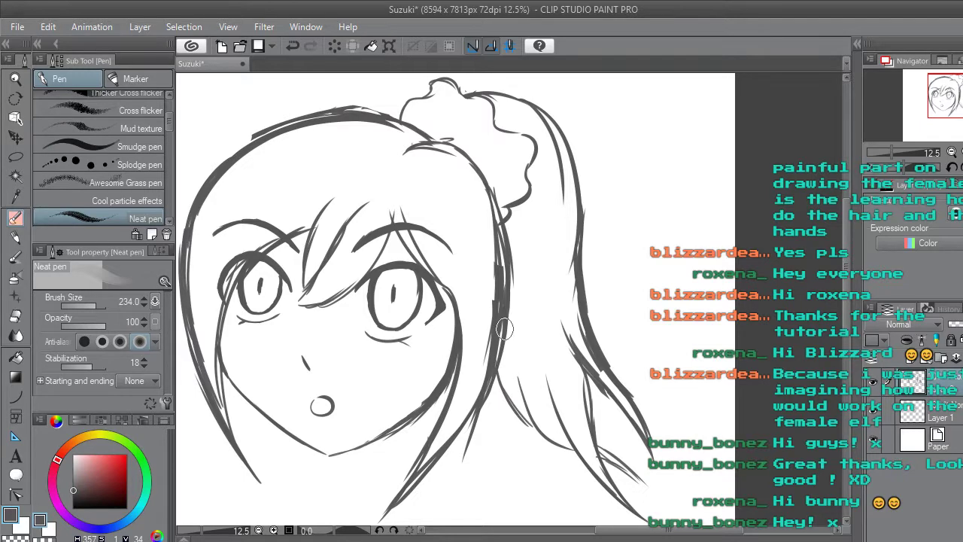
key(ctrl+minus)
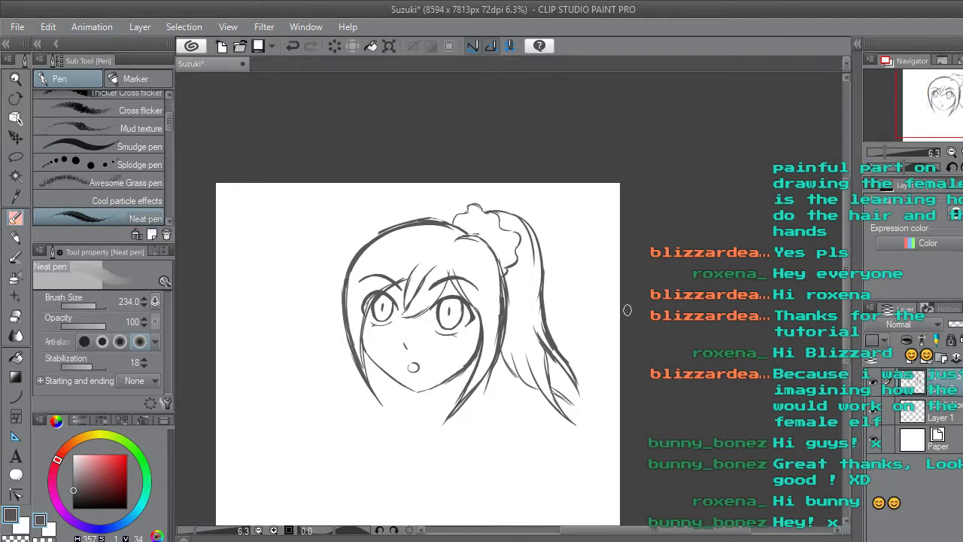
key(ctrl+plus)
key(ctrl+plus)
drag(723, 530, 682, 531)
drag(846, 255, 846, 293)
key(ctrl+z)
key(ctrl+z)
Draw an S-curved lock line from the side hair down to a tip below the ponytail's inner edge, redoing the first attempt.
mouse_move(407, 323)
mouse_down()
mouse_move(462, 366)
mouse_move(521, 497)
mouse_up()
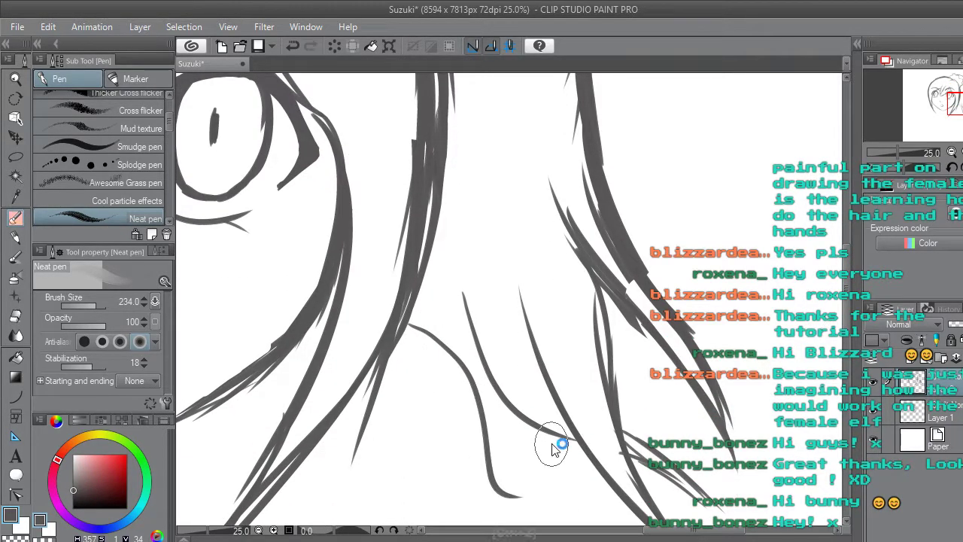
key(ctrl+z)
mouse_move(410, 310)
mouse_down()
mouse_move(423, 369)
mouse_move(475, 408)
mouse_move(530, 498)
mouse_up()
scroll(531, 517, down, 3)
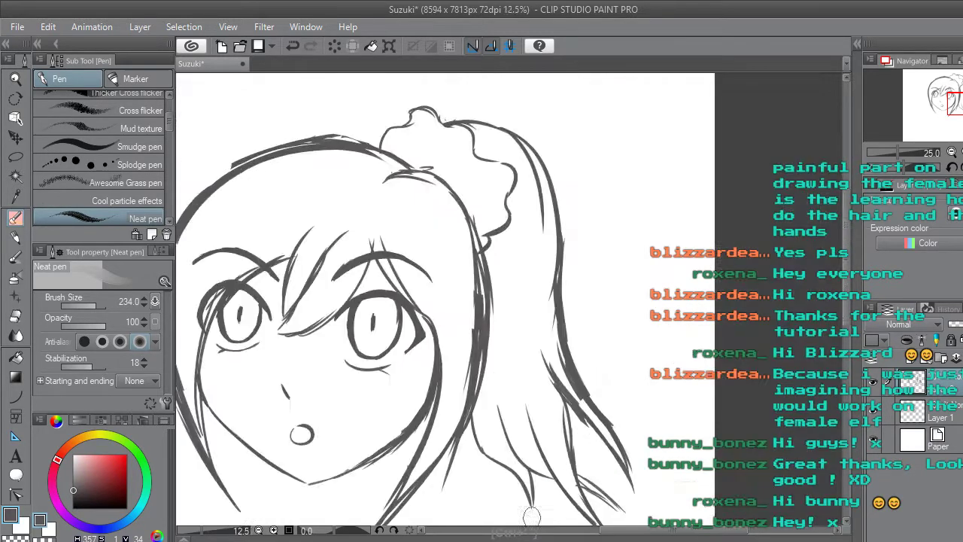
drag(845, 289, 848, 332)
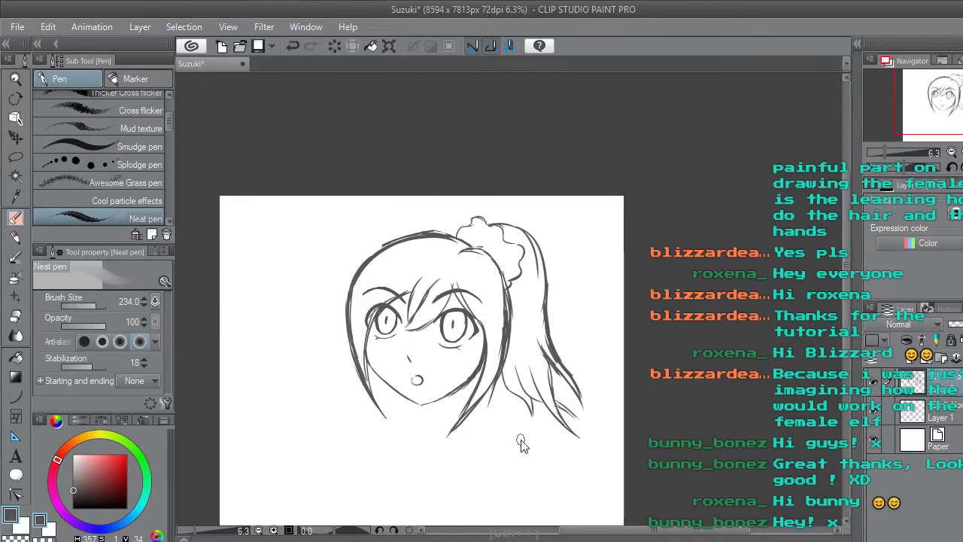
Add curved strokes along the new inner lock that meet at its lower tip, forming a pointed strand.
scroll(519, 442, up, 3)
mouse_move(450, 214)
mouse_down()
mouse_move(609, 393)
mouse_move(641, 410)
mouse_up()
mouse_move(576, 276)
mouse_down()
mouse_move(616, 370)
mouse_move(703, 412)
mouse_up()
key(ctrl+minus)
key(ctrl+minus)
key(ctrl+minus)
key(ctrl+minus)
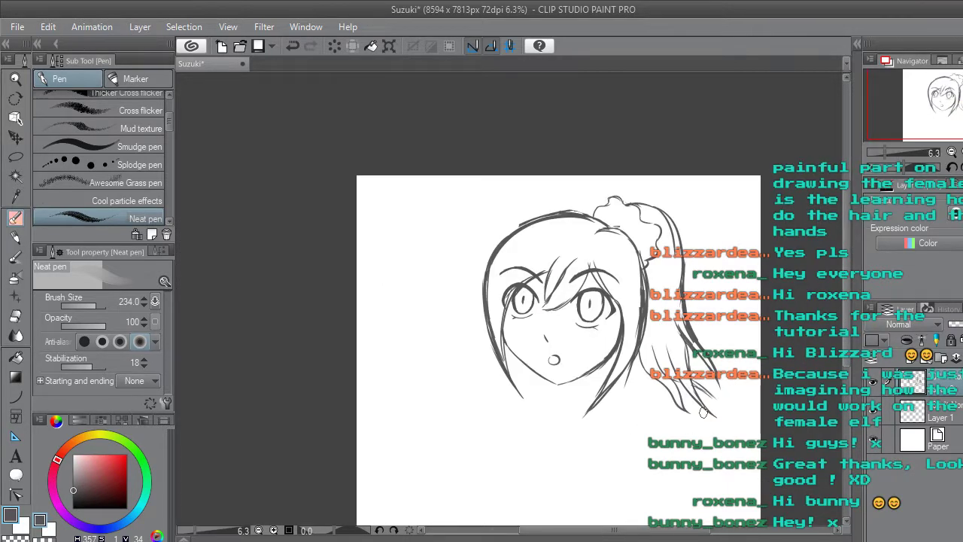
Erase the extra inner strand beneath the ponytail's upper outer curve with the Rough eraser.
scroll(740, 289, up, 2)
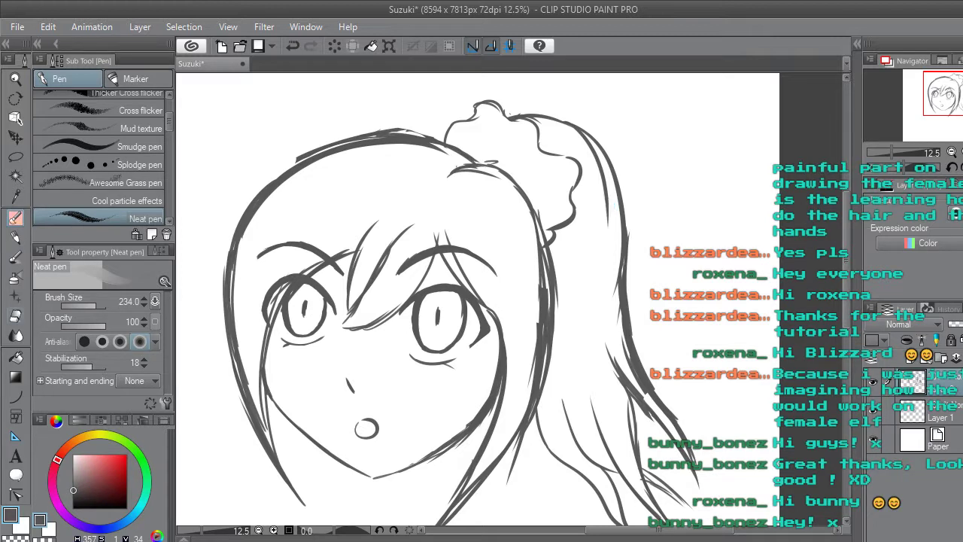
drag(600, 226, 602, 215)
key(ctrl+z)
key(e)
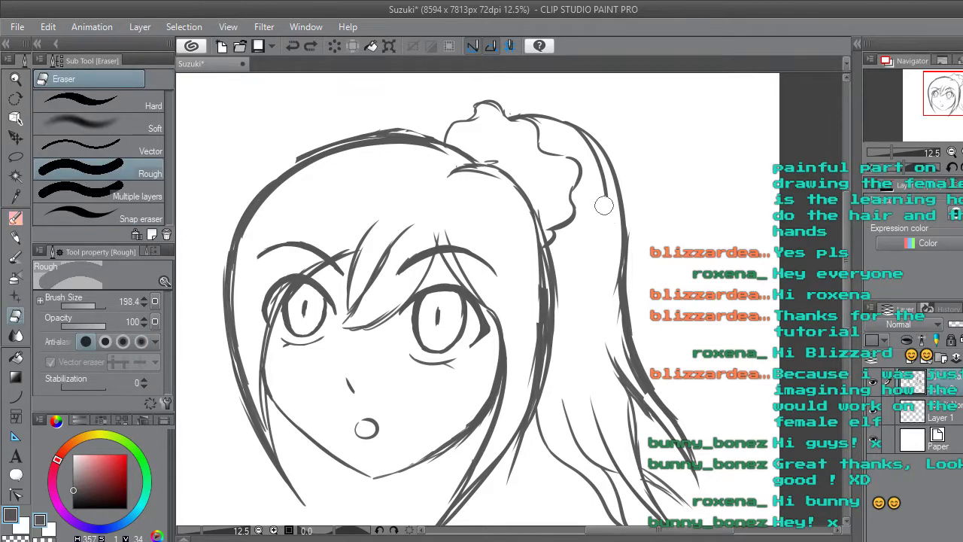
mouse_move(596, 180)
mouse_down()
mouse_move(590, 154)
mouse_move(563, 133)
mouse_move(569, 142)
mouse_up()
scroll(569, 142, down, 2)
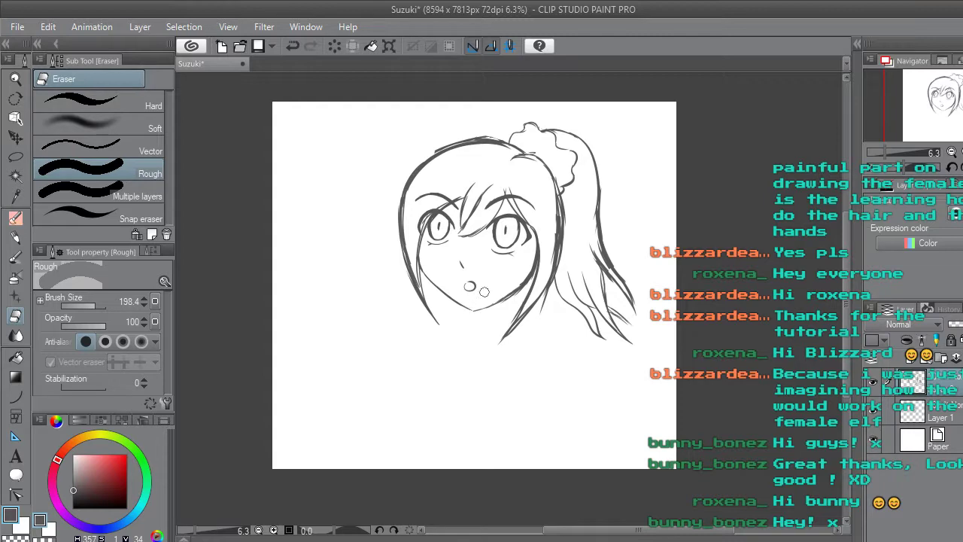
Merge the hair layer with the face layer below and save the drawing.
scroll(499, 240, up, 2)
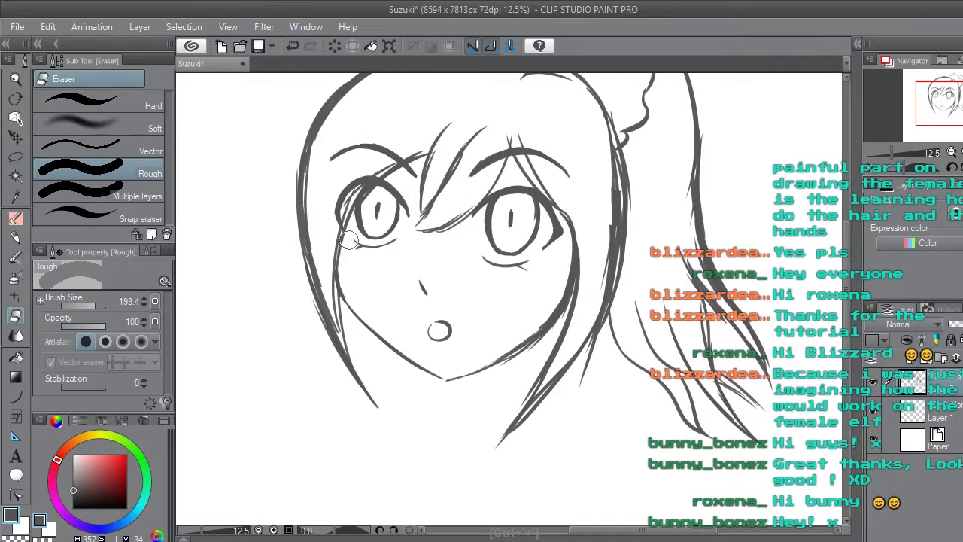
scroll(348, 242, up, 2)
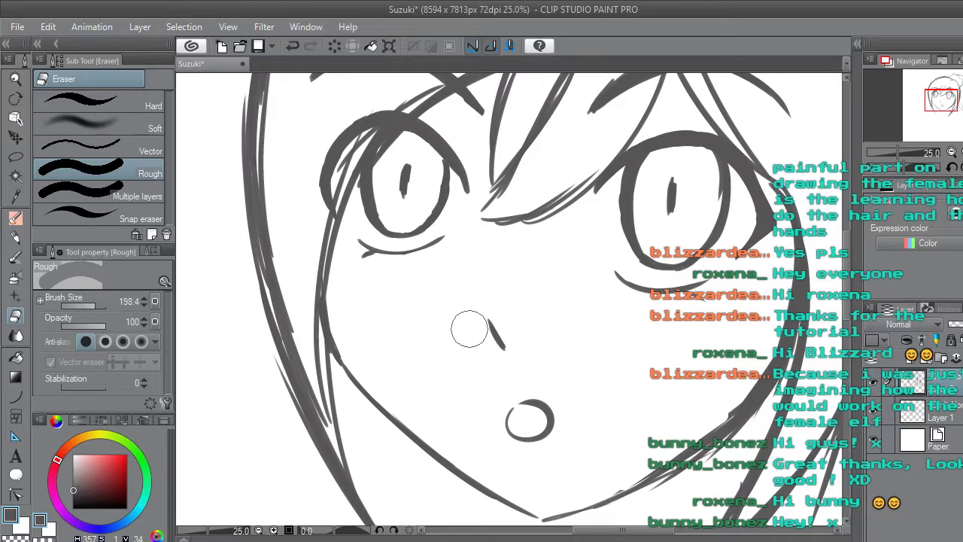
right_click(952, 393)
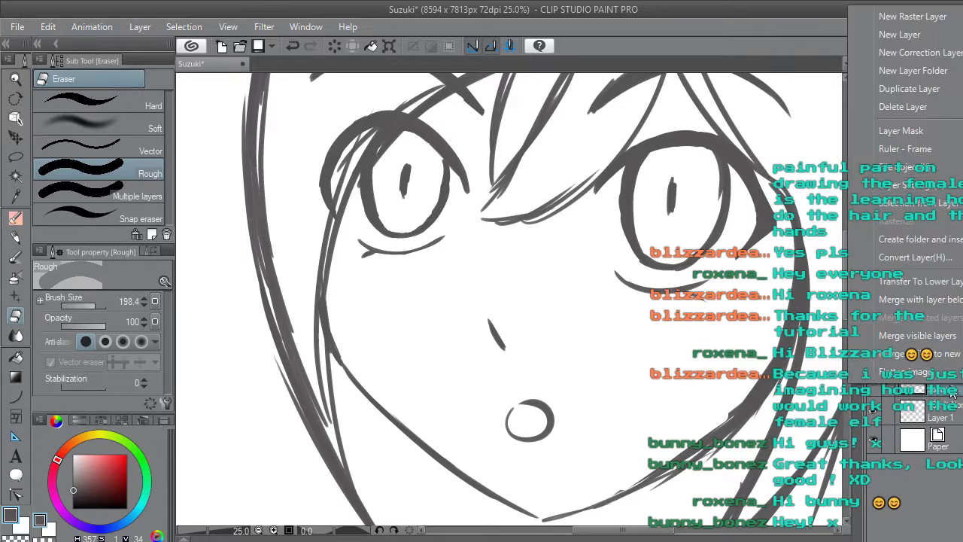
click(941, 300)
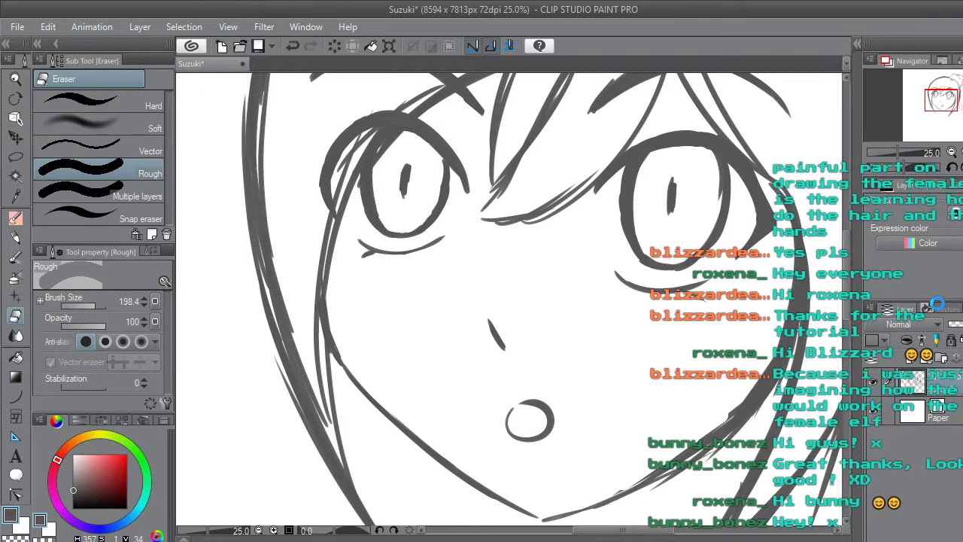
key(ctrl+s)
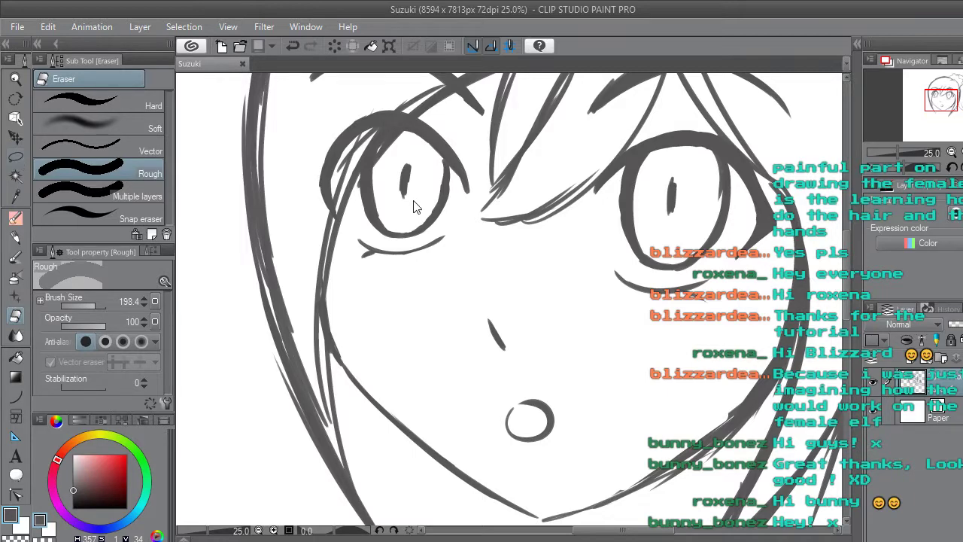
Lasso the pupil of the face's left eye, rotate it slightly counter-clockwise, apply the transform, and clear the selection.
key(m)
mouse_move(420, 200)
mouse_down()
mouse_move(402, 151)
mouse_move(425, 187)
mouse_move(418, 210)
mouse_up()
click(466, 231)
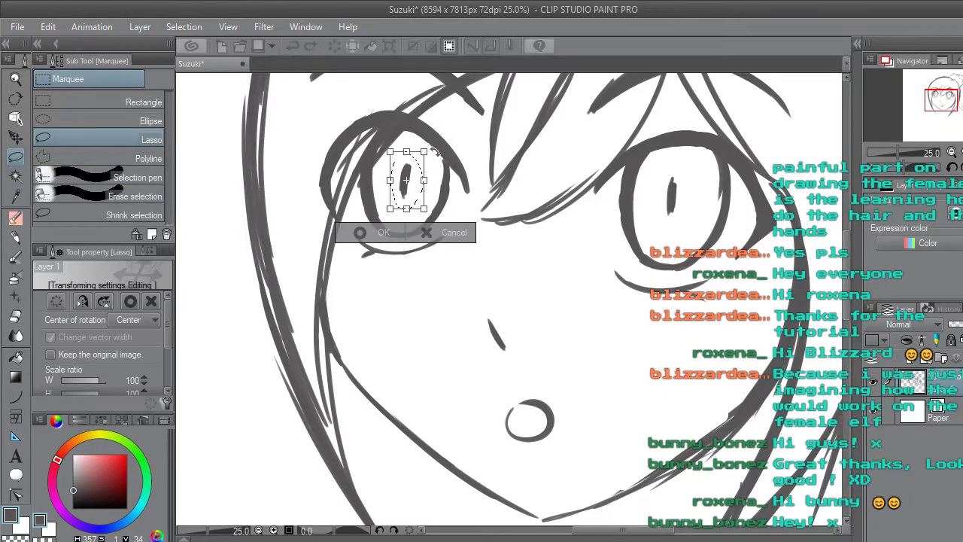
drag(434, 147, 410, 172)
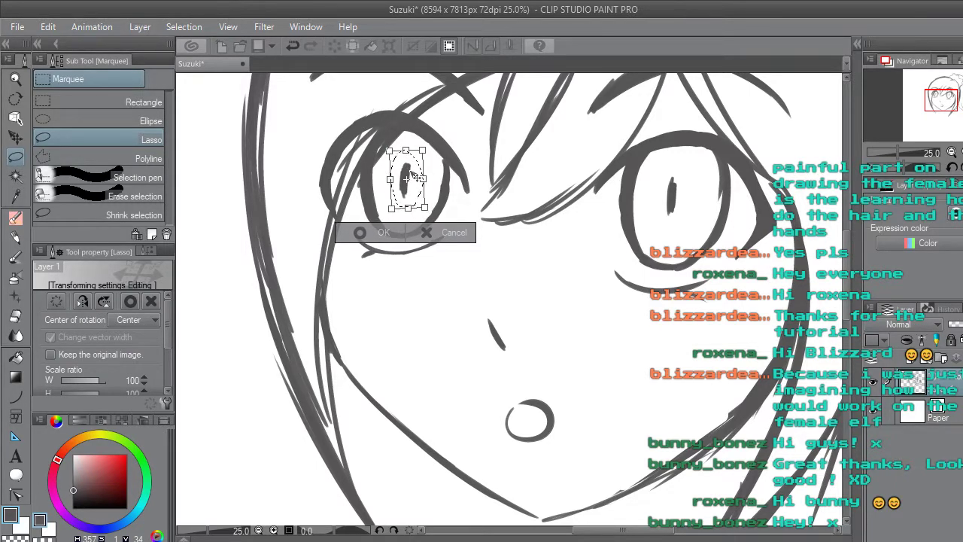
click(381, 232)
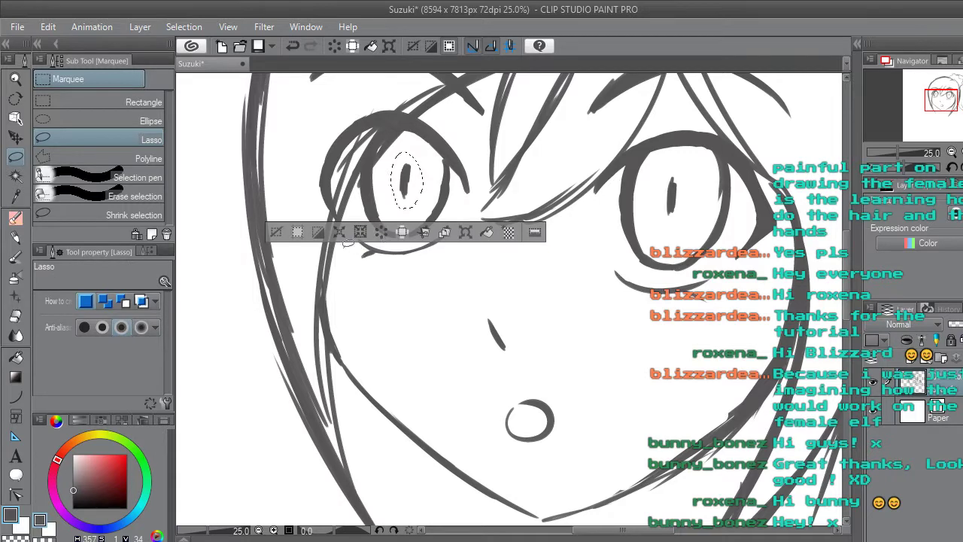
click(276, 229)
key(ctrl+minus)
scroll(277, 228, down, 1)
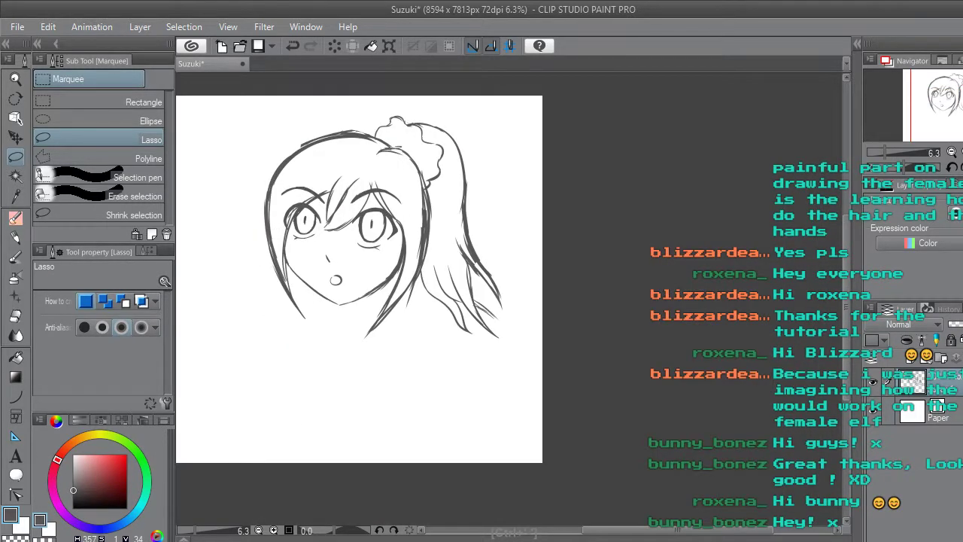
Lasso the left eye's pupil again, nudge it slightly with a transform, and apply it.
drag(706, 530, 685, 538)
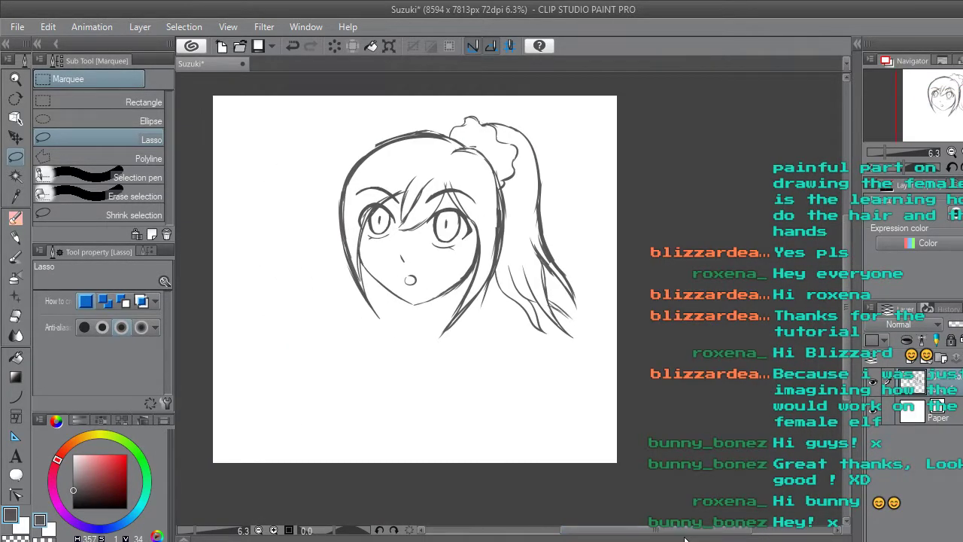
scroll(379, 211, up, 2)
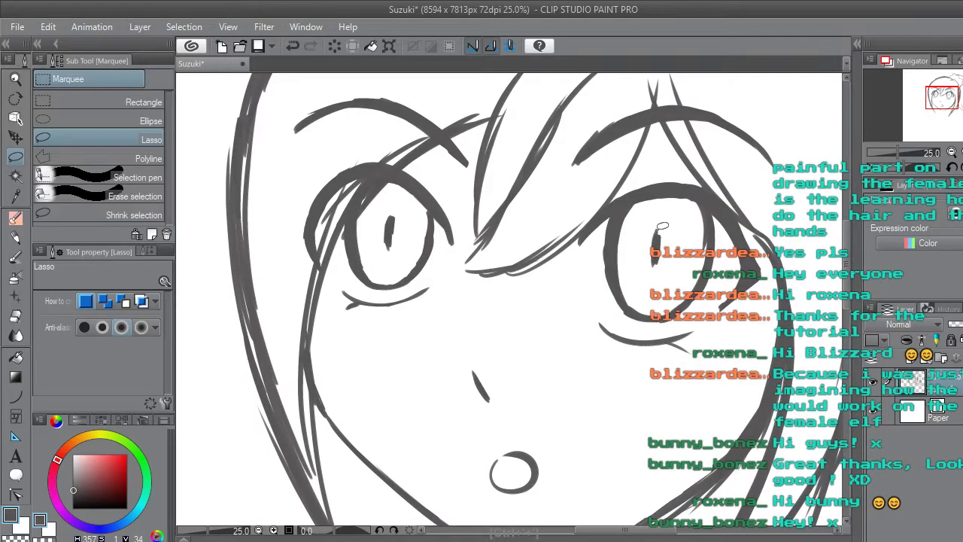
mouse_move(382, 208)
mouse_down()
mouse_move(400, 253)
mouse_move(394, 222)
mouse_up()
click(455, 288)
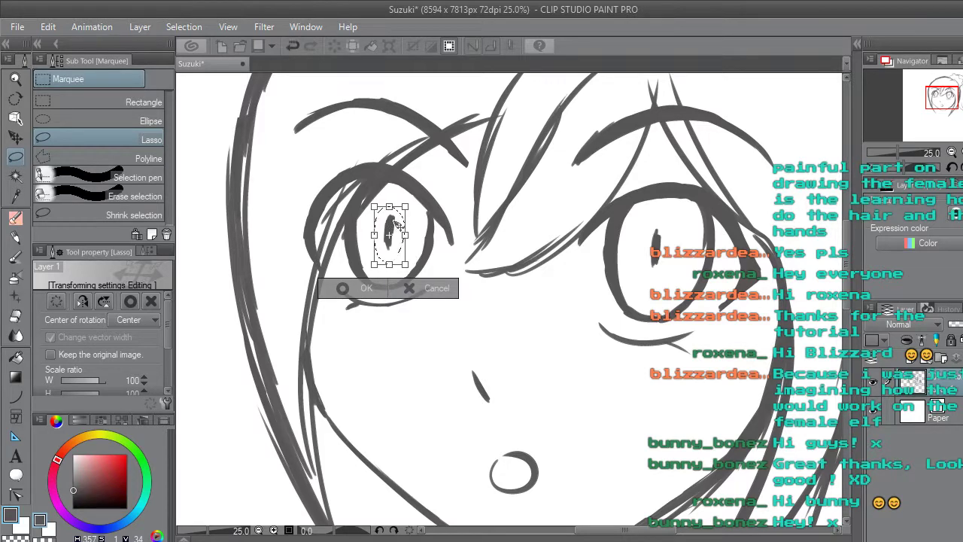
click(366, 290)
scroll(273, 299, down, 4)
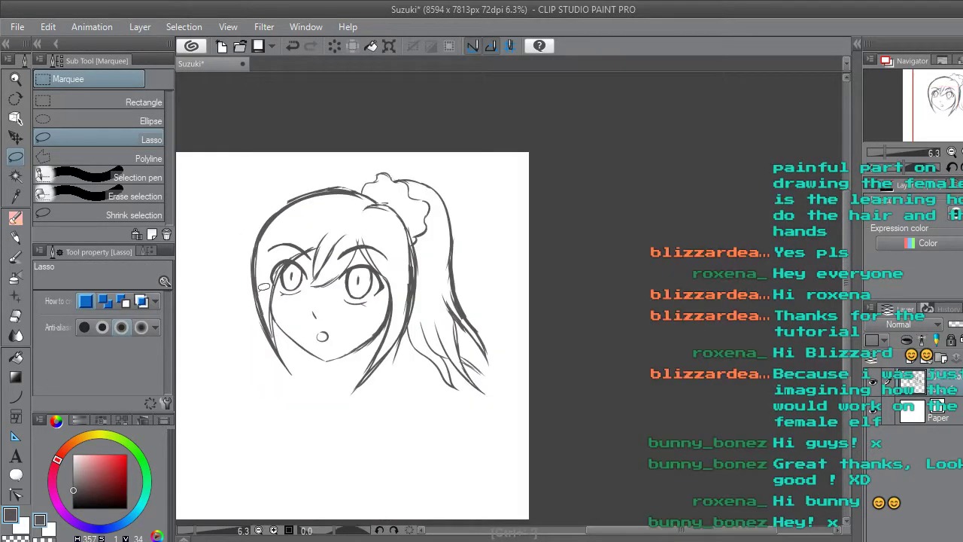
Reselect the left eye's pupil with a looser lasso, transform it once more, and clear the selection.
drag(694, 529, 657, 530)
scroll(452, 280, up, 2)
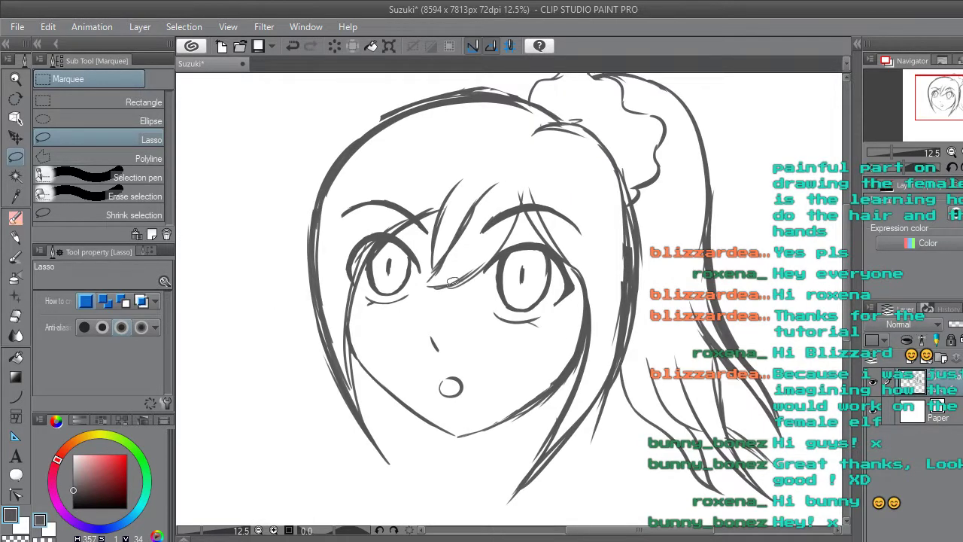
scroll(384, 281, up, 3)
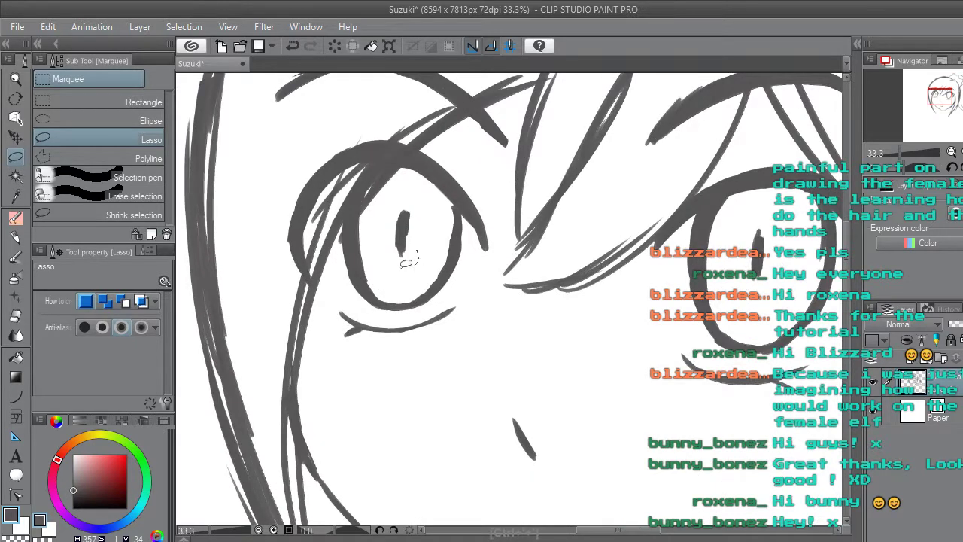
drag(424, 241, 415, 222)
click(468, 297)
click(374, 289)
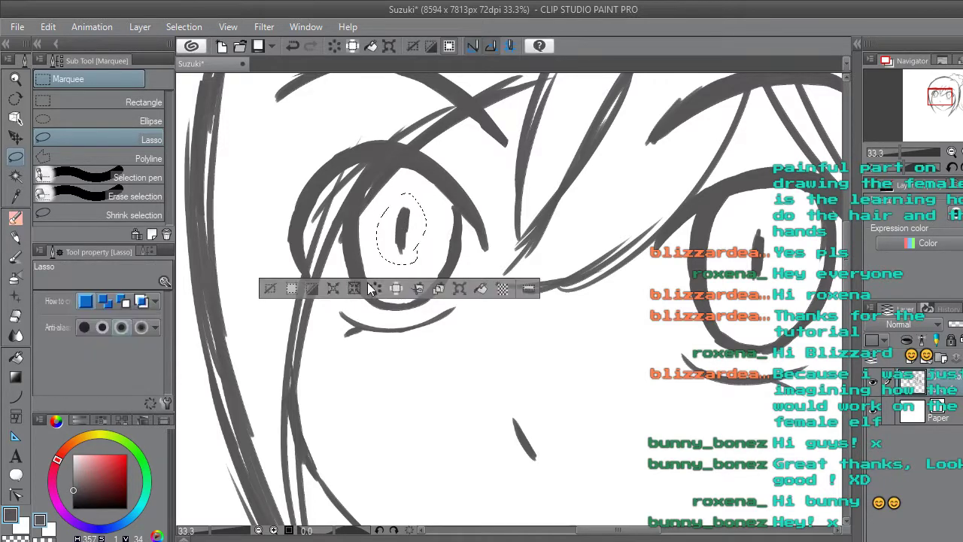
click(267, 287)
scroll(269, 285, down, 1)
scroll(279, 280, down, 5)
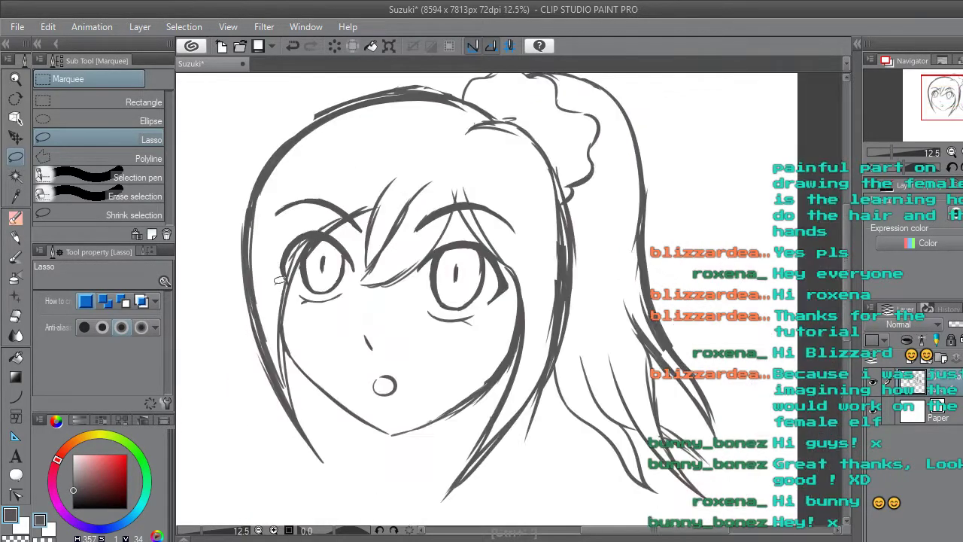
Draw a small round highlight beside the upper end of the pupil in both eyes with the Neat pen.
drag(688, 530, 654, 530)
scroll(667, 502, up, 3)
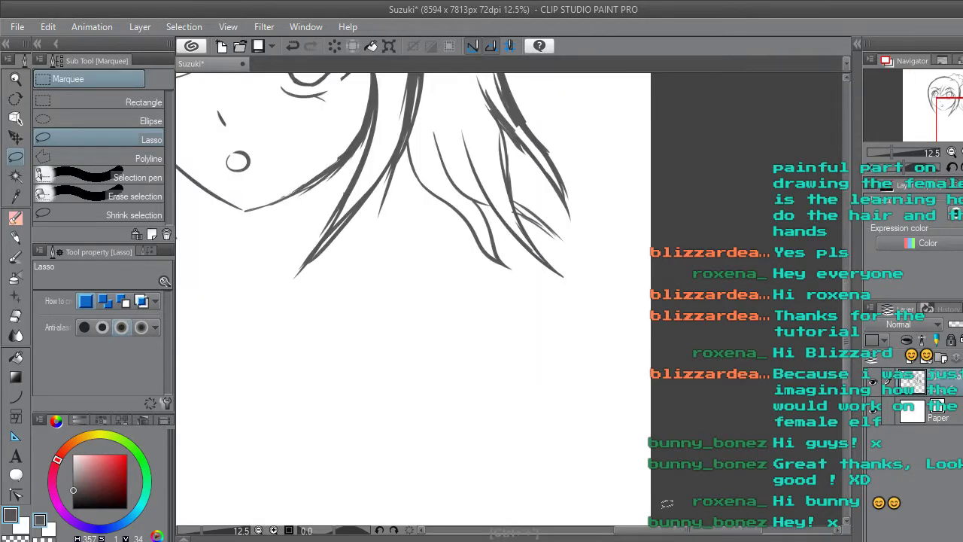
drag(844, 316, 844, 255)
drag(727, 530, 665, 530)
scroll(586, 235, up, 2)
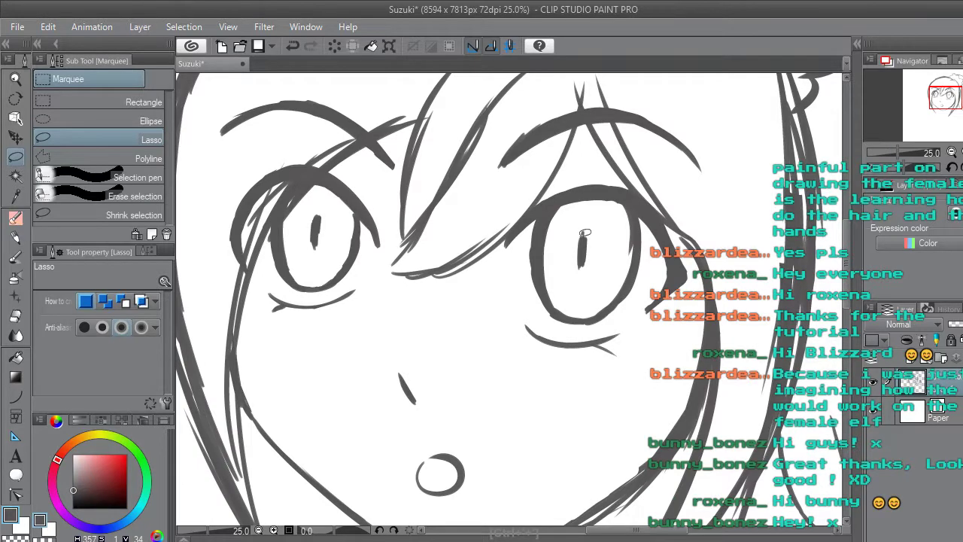
click(20, 216)
drag(584, 227, 587, 245)
key(ctrl+z)
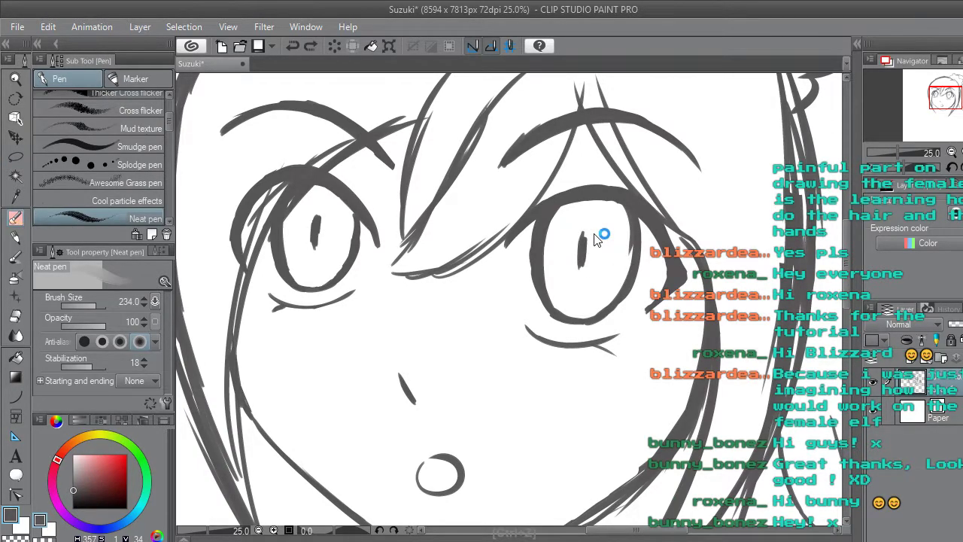
scroll(608, 239, up, 1)
drag(580, 229, 588, 245)
drag(223, 214, 228, 230)
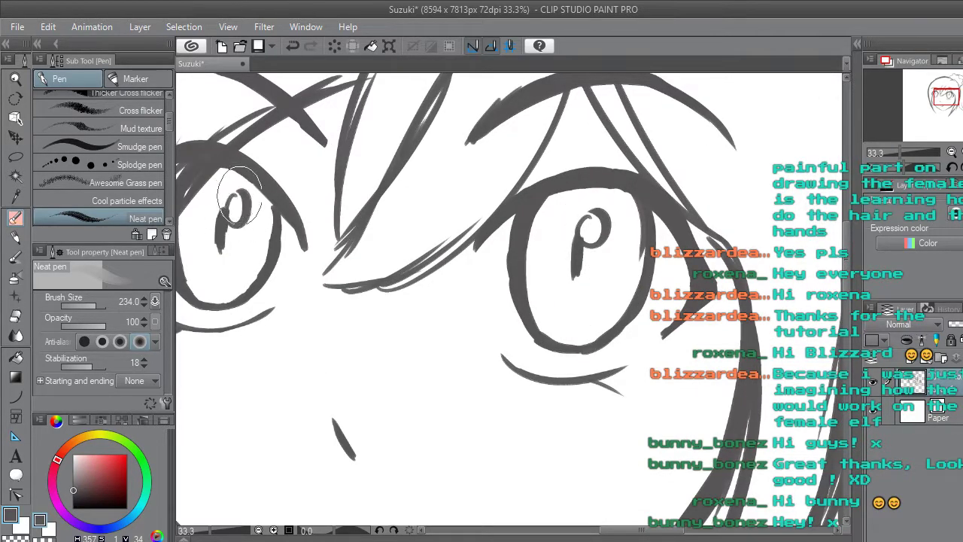
scroll(254, 202, down, 5)
drag(677, 530, 642, 530)
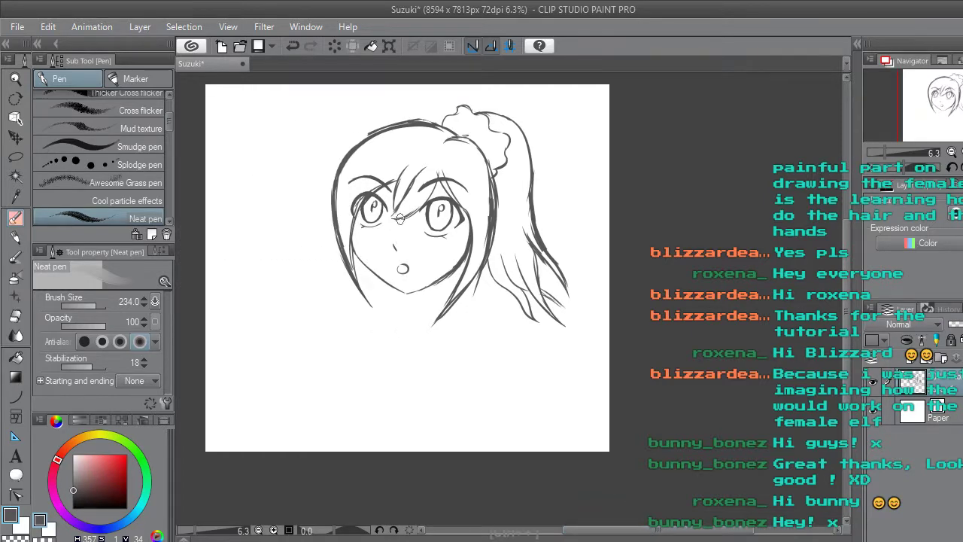
Try a small oval highlight at the lower inner edge of each iris, and undo both ovals.
scroll(399, 219, up, 4)
drag(522, 215, 530, 227)
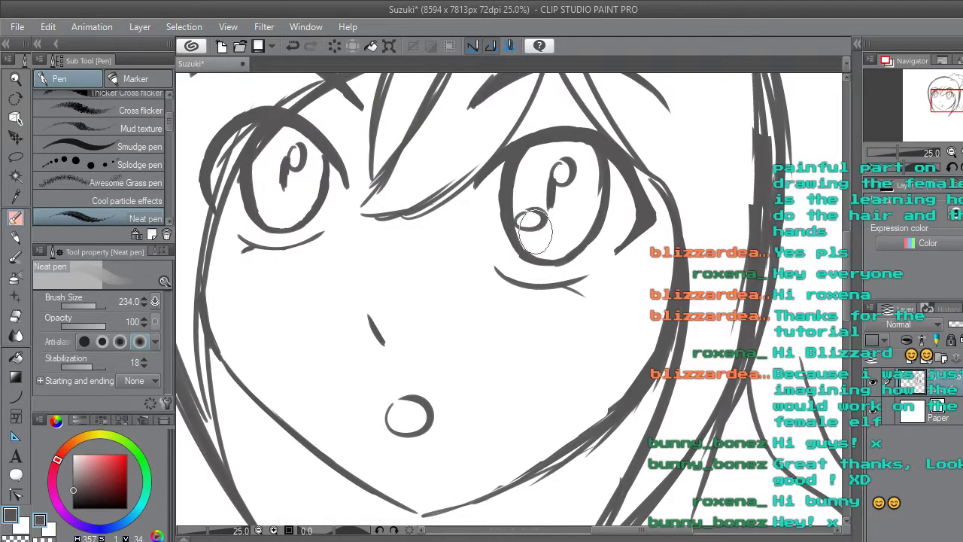
mouse_move(263, 185)
mouse_down()
mouse_move(253, 197)
mouse_move(260, 188)
mouse_up()
scroll(356, 224, down, 2)
scroll(356, 223, down, 3)
scroll(324, 198, up, 3)
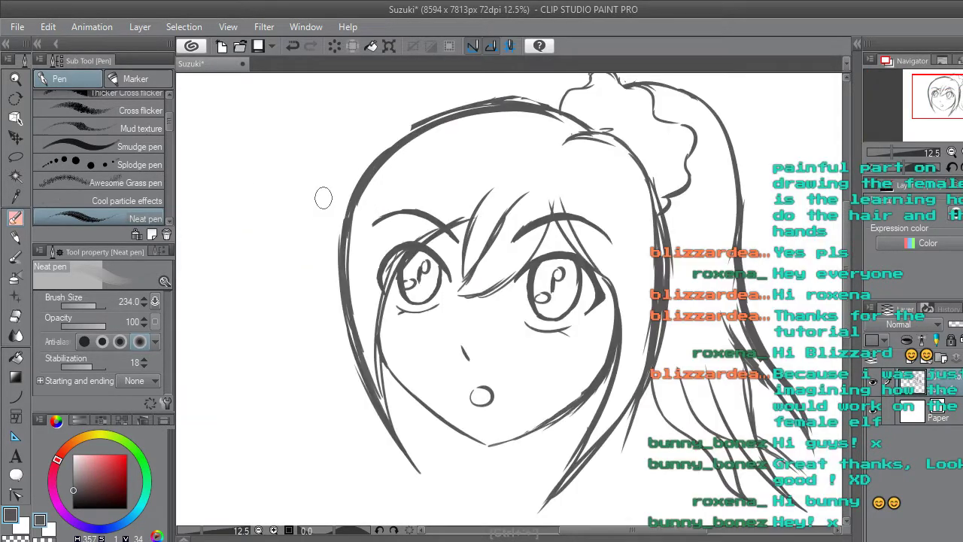
key(ctrl+z)
key(ctrl+z)
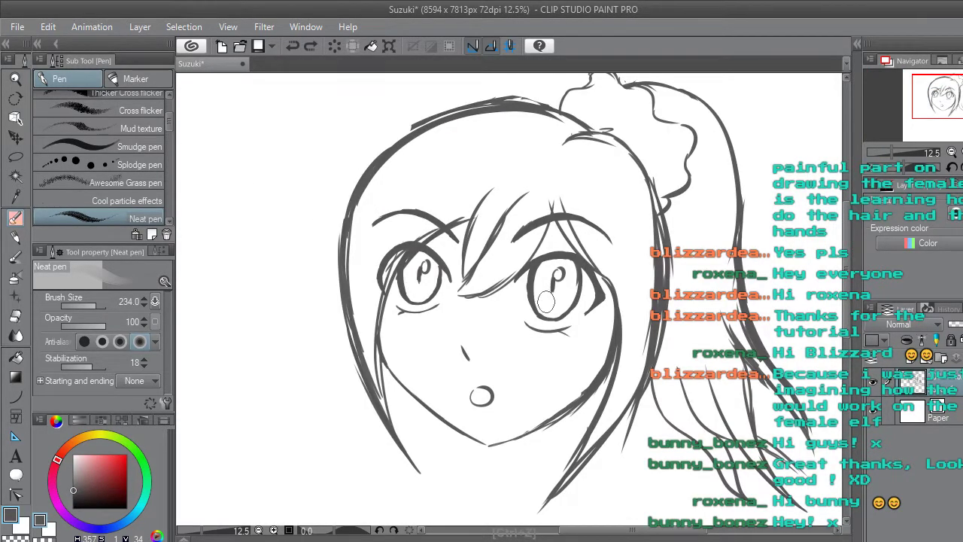
Try a half-oval highlight against the lower edge of the iris in the eye nearer the ponytail.
scroll(546, 301, up, 5)
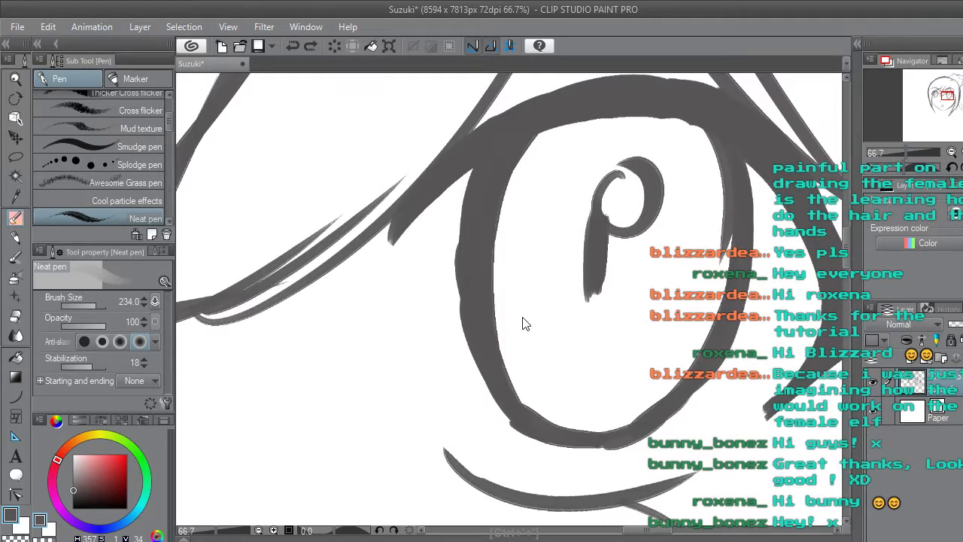
scroll(524, 324, down, 1)
mouse_move(509, 318)
mouse_down()
mouse_move(534, 314)
mouse_move(490, 333)
mouse_move(537, 338)
mouse_up()
key(ctrl+minus)
key(ctrl+minus)
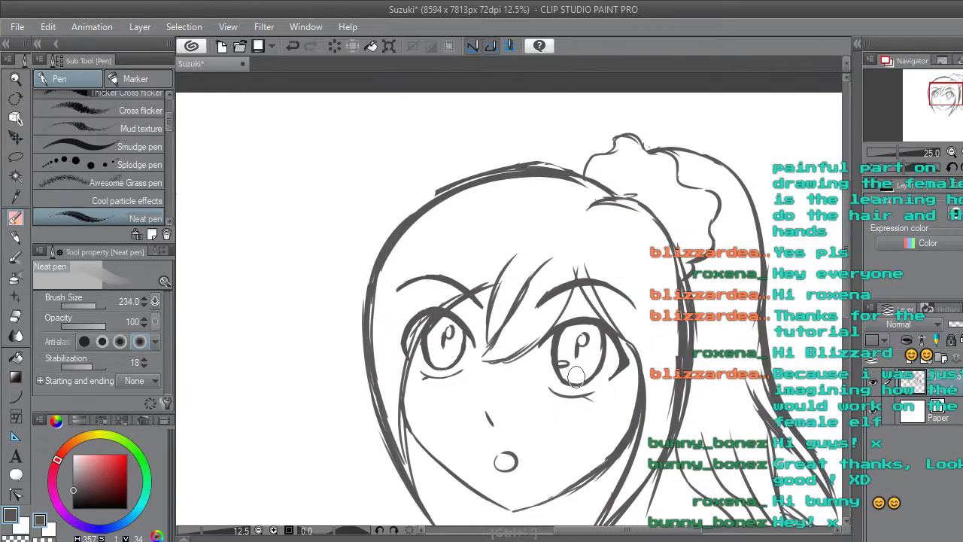
scroll(449, 358, up, 2)
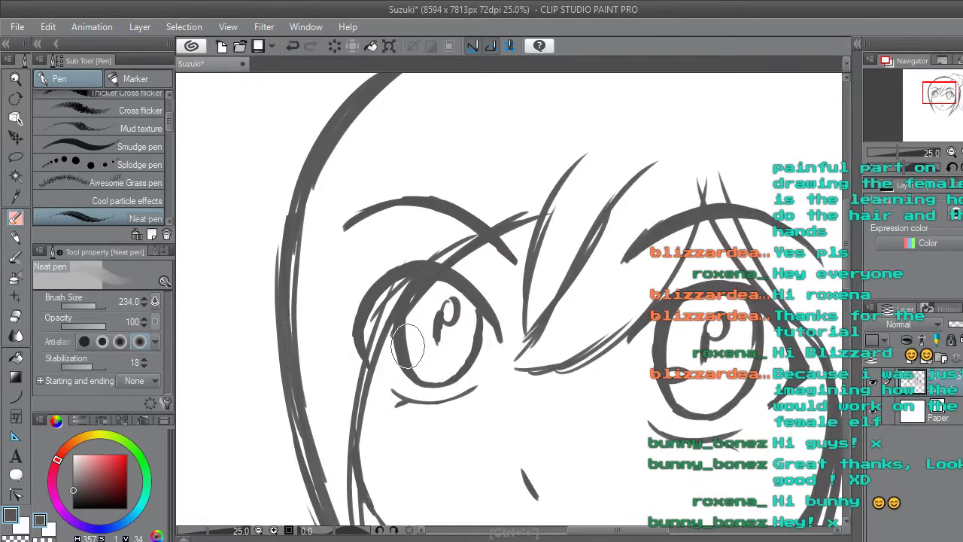
Try several sizes of a matching half-oval highlight in the iris of the eye farther from the ponytail.
scroll(503, 455, down, 4)
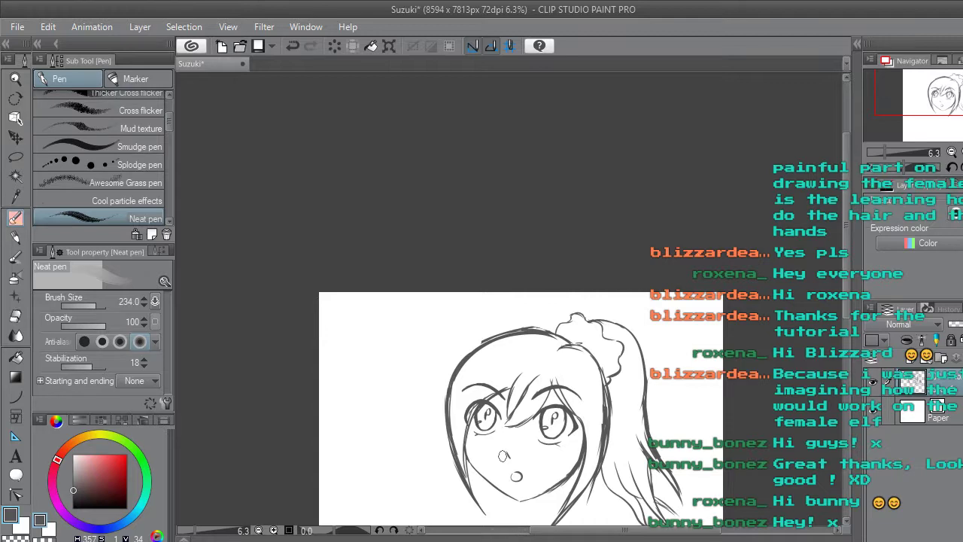
scroll(480, 425, up, 5)
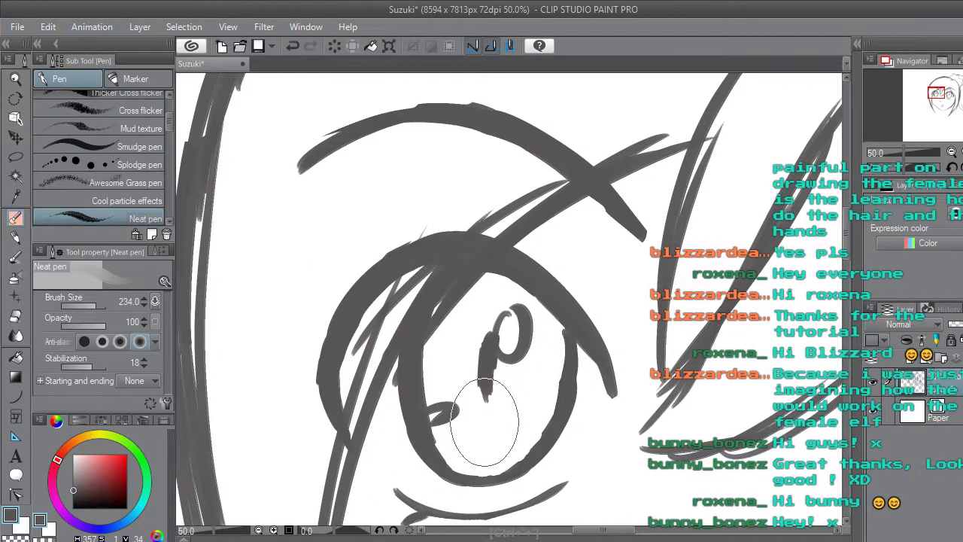
key(ctrl+z)
mouse_move(456, 404)
mouse_down()
mouse_move(429, 398)
mouse_move(441, 409)
mouse_move(490, 408)
mouse_move(491, 436)
mouse_up()
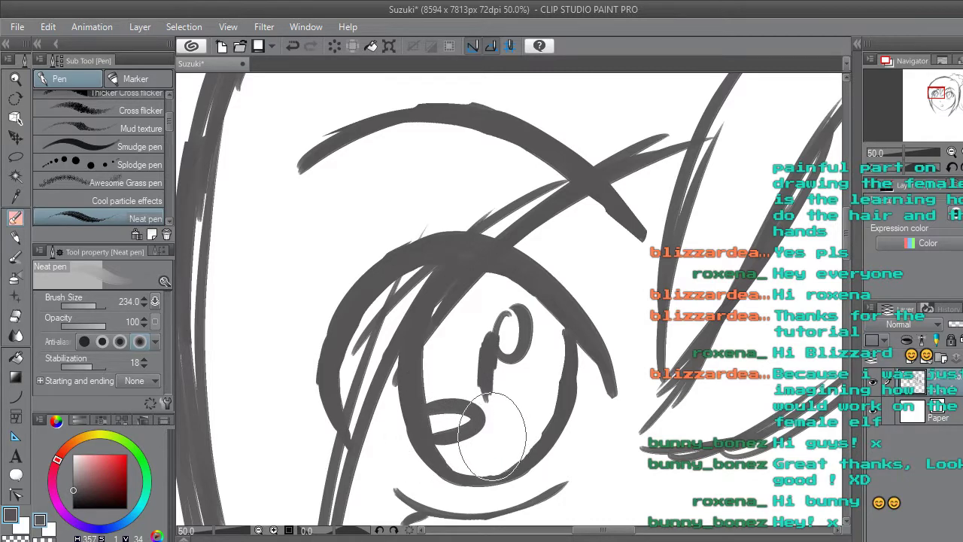
key(ctrl+z)
drag(428, 404, 426, 427)
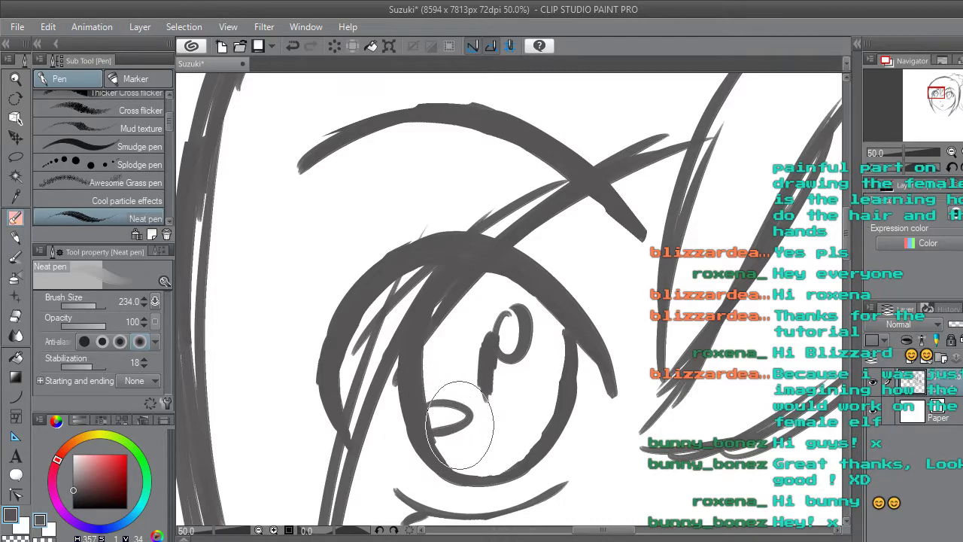
key(ctrl+minus)
key(ctrl+minus)
key(ctrl+minus)
key(ctrl+minus)
key(ctrl+minus)
key(ctrl+minus)
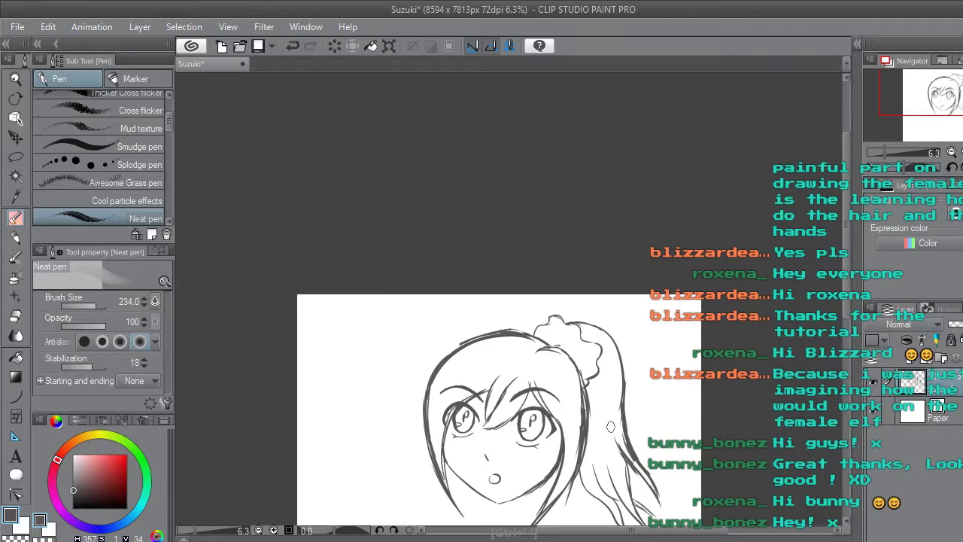
Try small curved marks along the bottom of both irises and undo them.
drag(847, 268, 850, 310)
key(ctrl+plus)
key(ctrl+plus)
key(ctrl+plus)
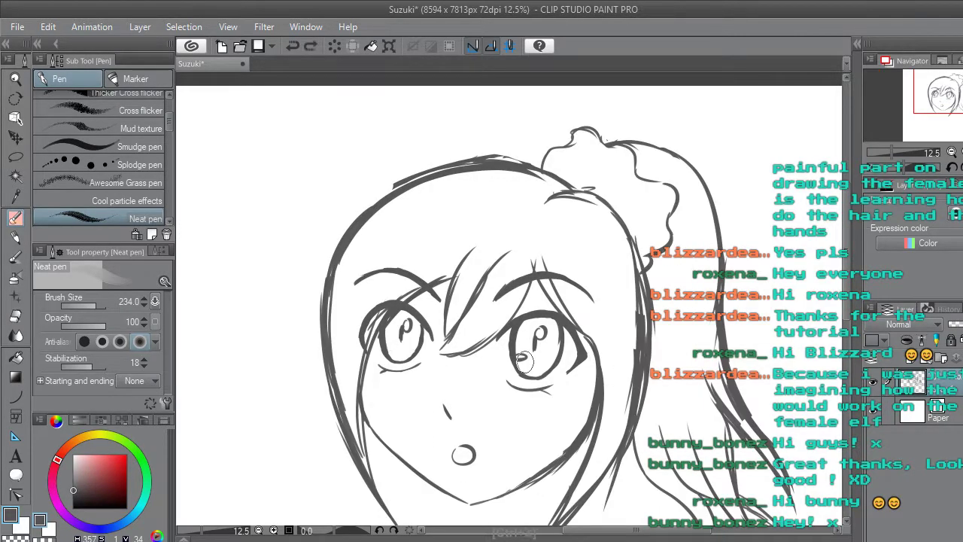
mouse_move(524, 359)
mouse_down()
mouse_move(521, 369)
mouse_move(548, 368)
mouse_up()
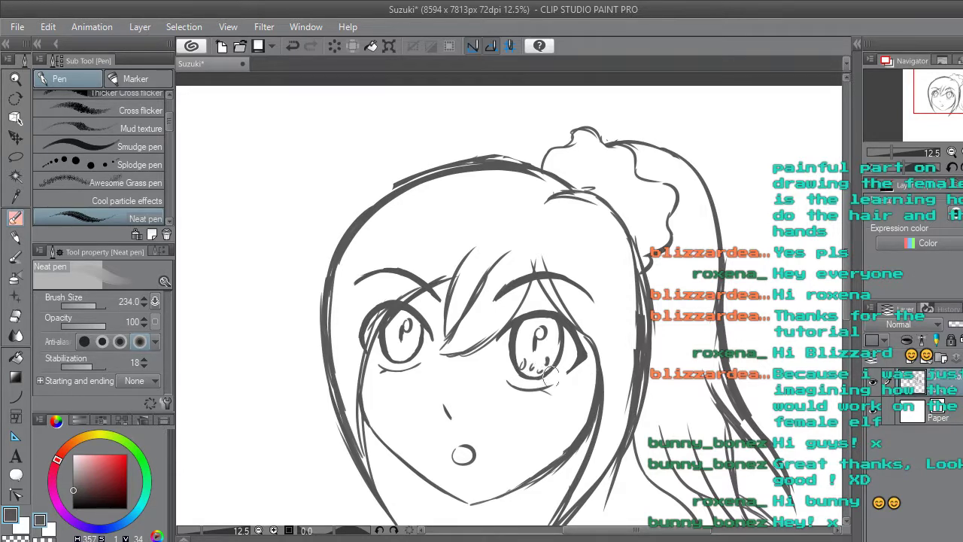
drag(395, 346, 404, 357)
drag(409, 353, 409, 358)
key(ctrl+z)
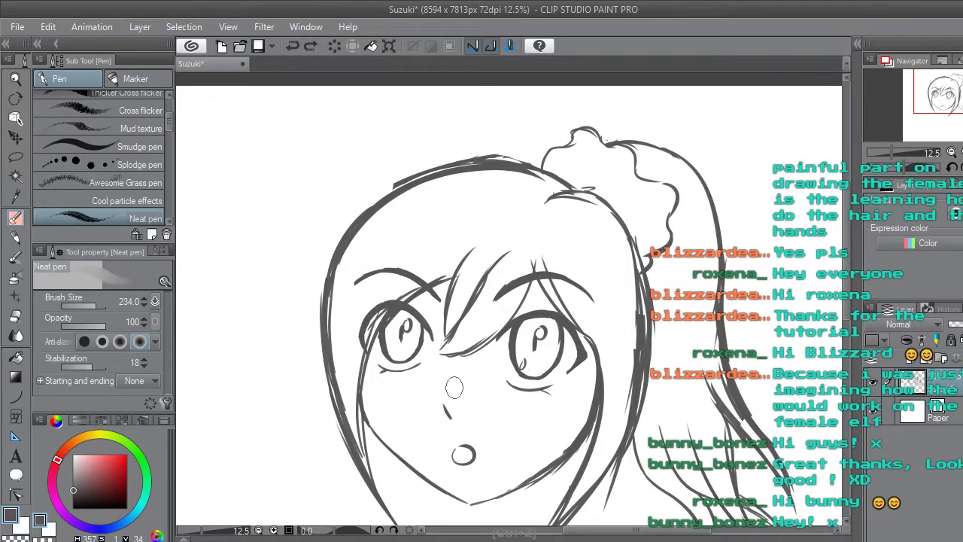
Add two short lash dashes beyond the outer end of the lower lid line on the eye nearer the ponytail.
drag(847, 283, 847, 312)
scroll(549, 310, up, 2)
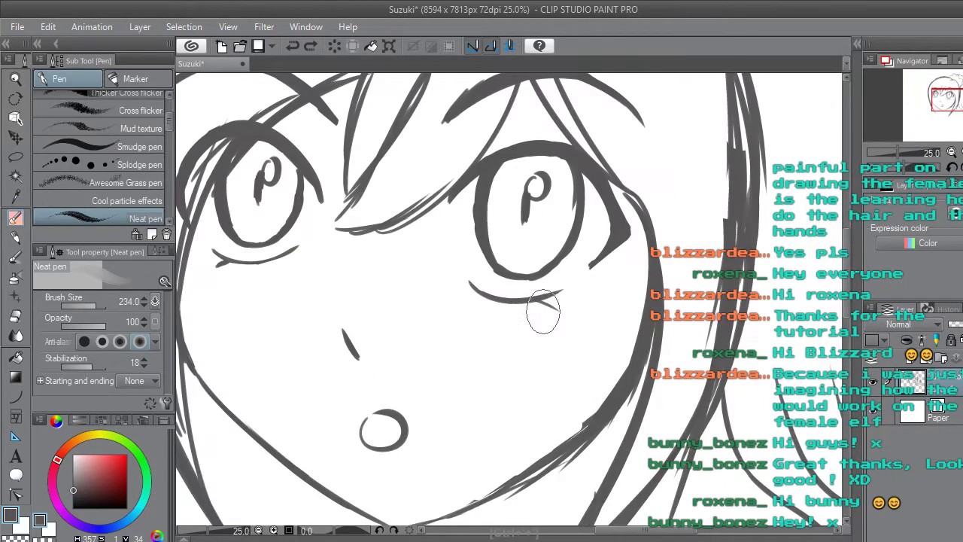
scroll(543, 312, up, 1)
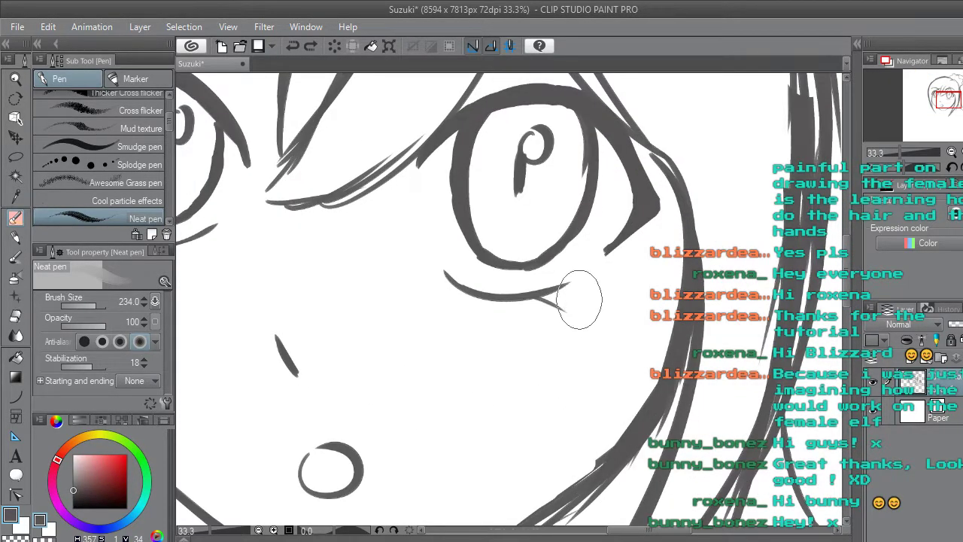
drag(573, 299, 603, 289)
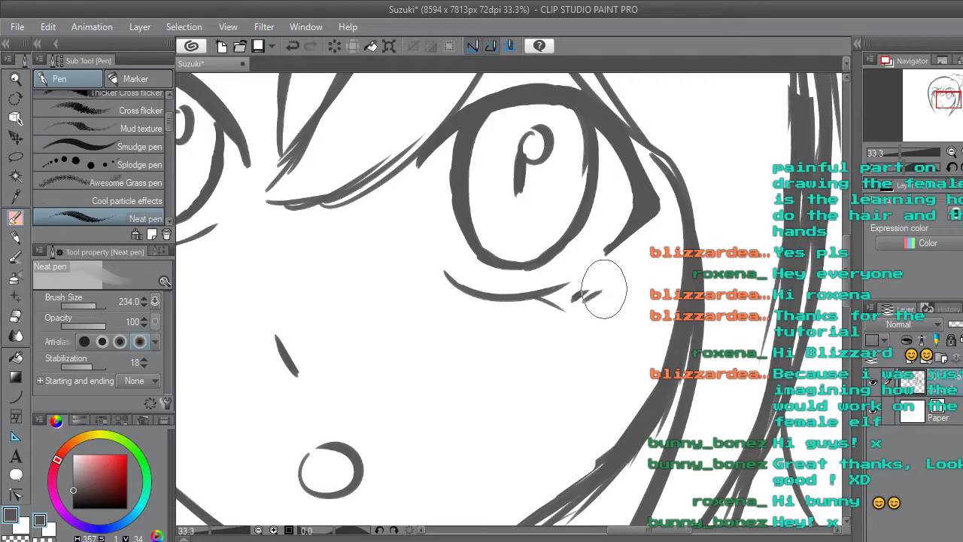
Add two matching short dashes beyond the outer end of the other eye's lower lid line.
scroll(610, 299, down, 5)
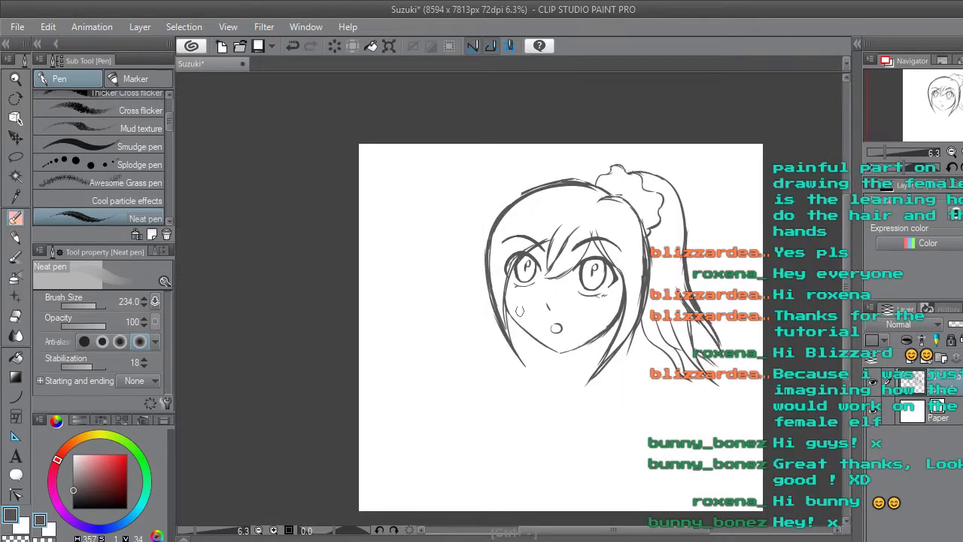
scroll(512, 284, up, 5)
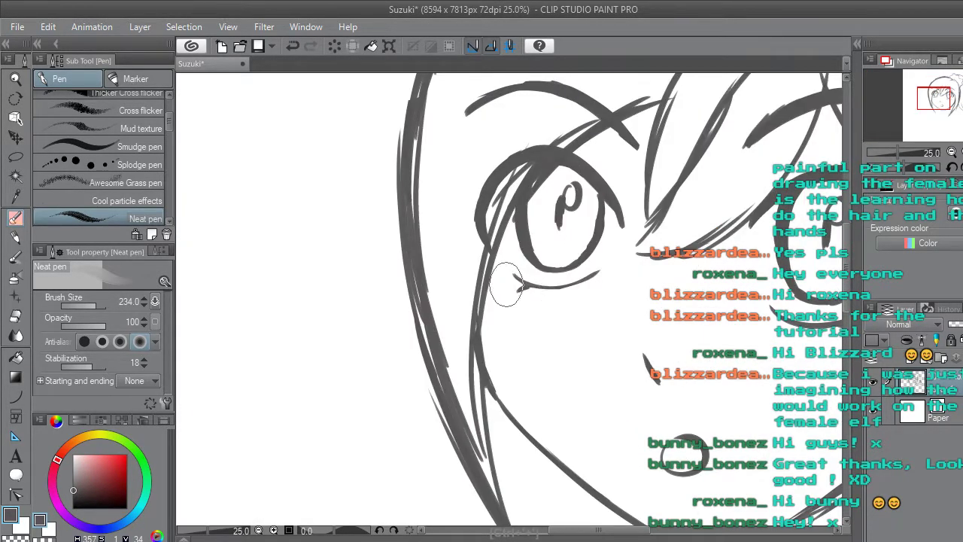
scroll(514, 281, up, 1)
drag(487, 278, 502, 285)
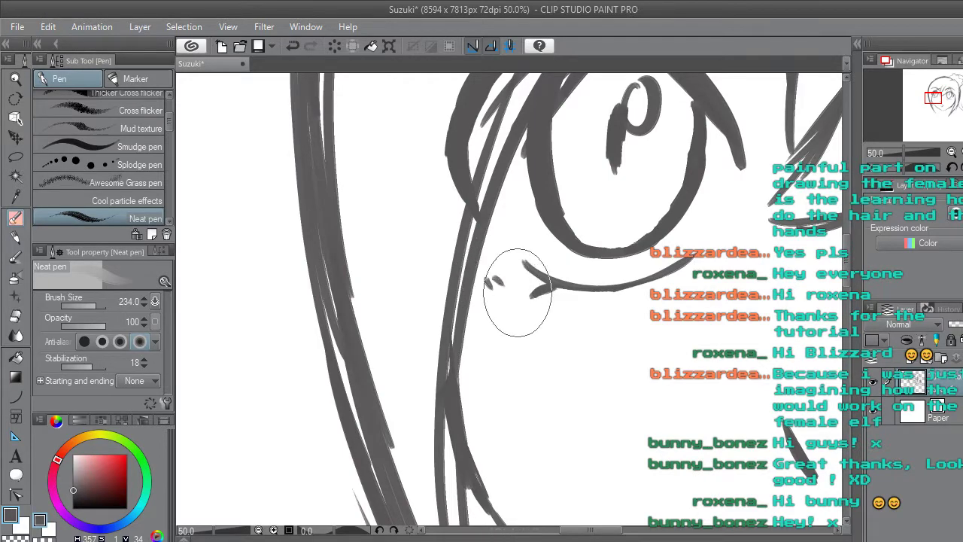
scroll(517, 298, down, 5)
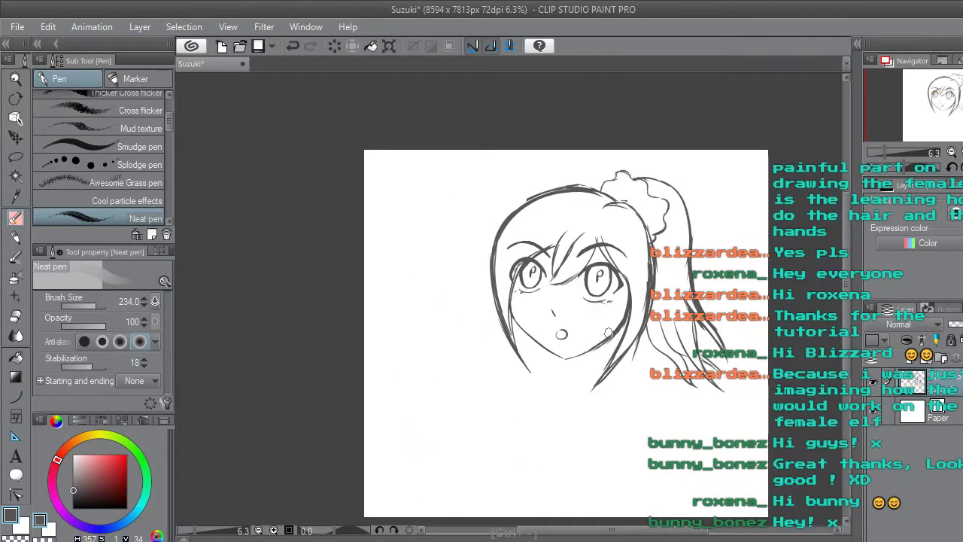
Trim the lower tip of the nose line with the Rough eraser and switch back to the Neat pen.
scroll(592, 304, up, 1)
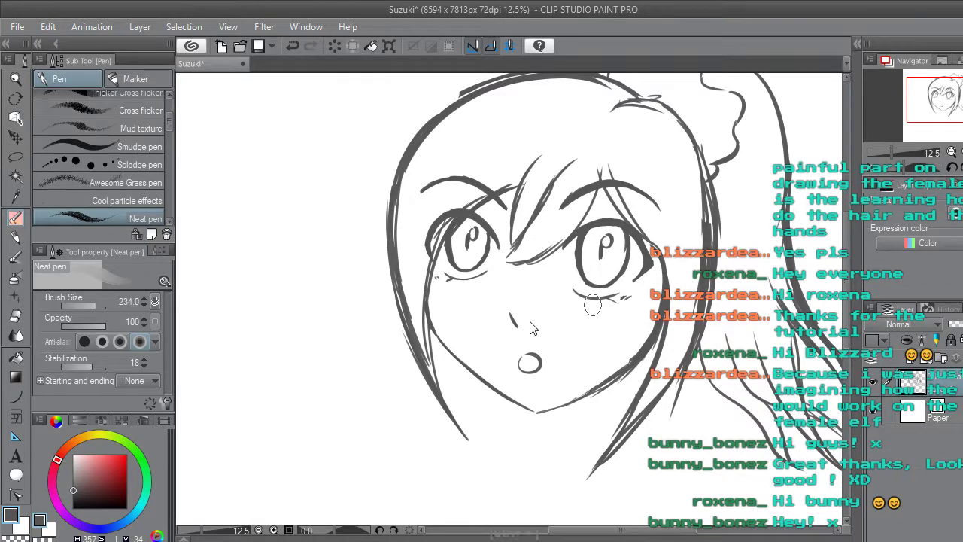
scroll(592, 304, up, 1)
click(15, 317)
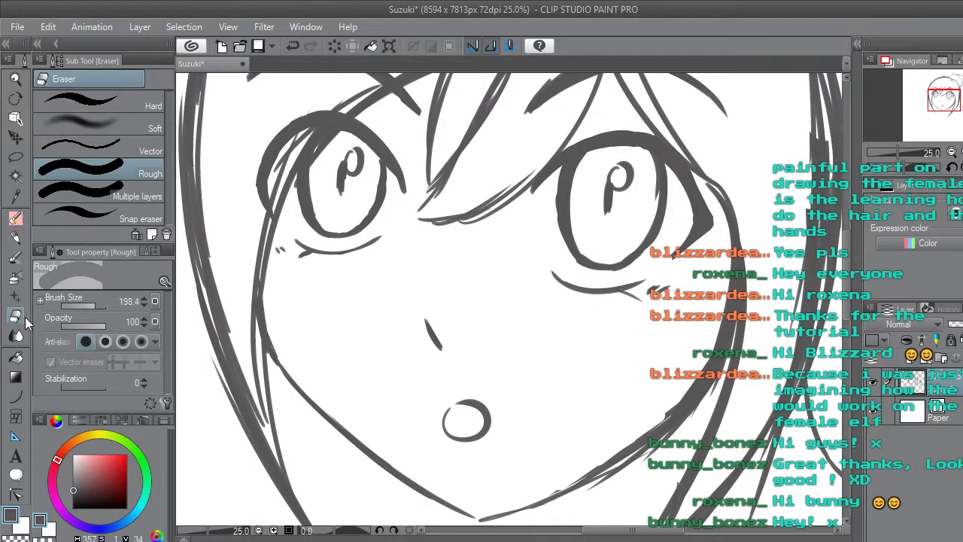
mouse_move(439, 354)
mouse_down()
mouse_move(423, 353)
mouse_move(443, 368)
mouse_up()
click(16, 220)
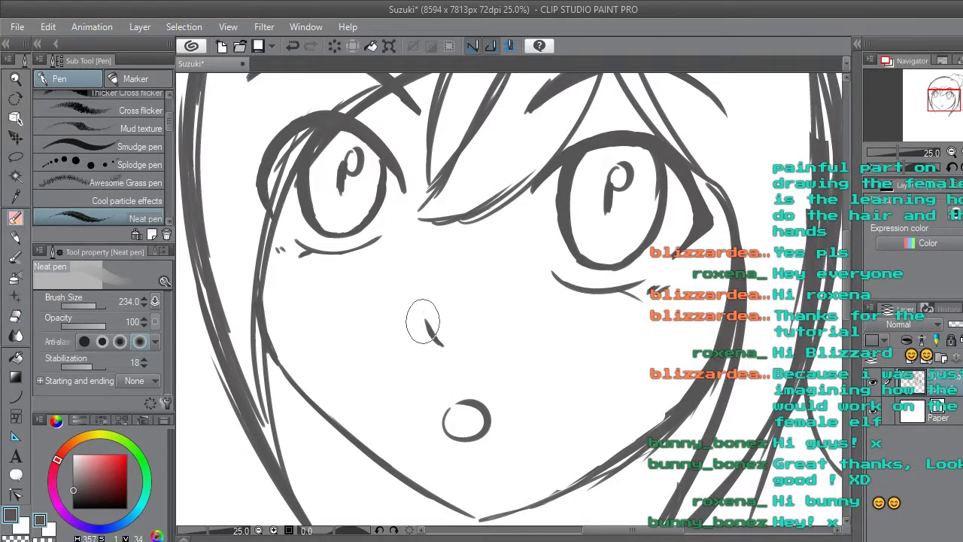
Examine the eyes, nose and mouth both up close and against the whole head sketch.
scroll(424, 319, down, 2)
scroll(546, 332, down, 2)
scroll(434, 365, up, 4)
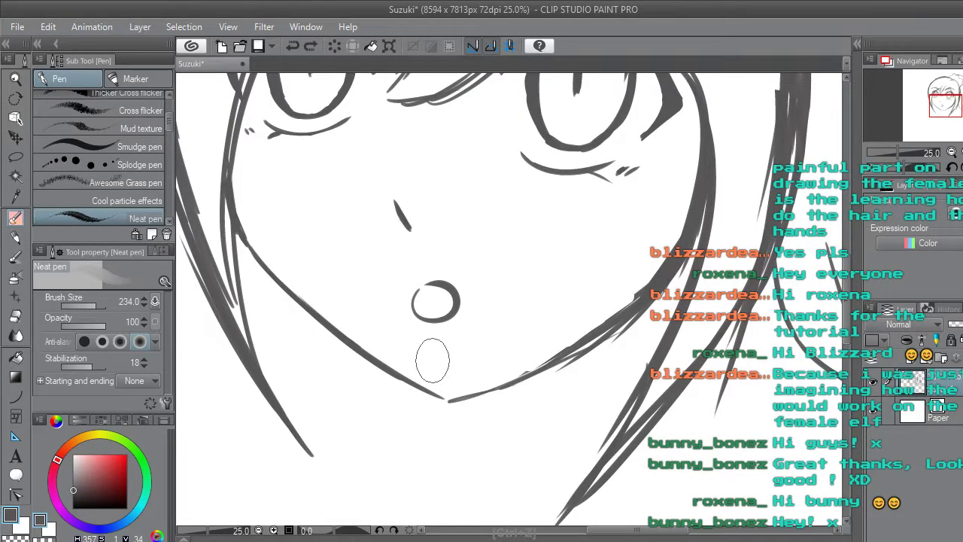
scroll(432, 359, down, 6)
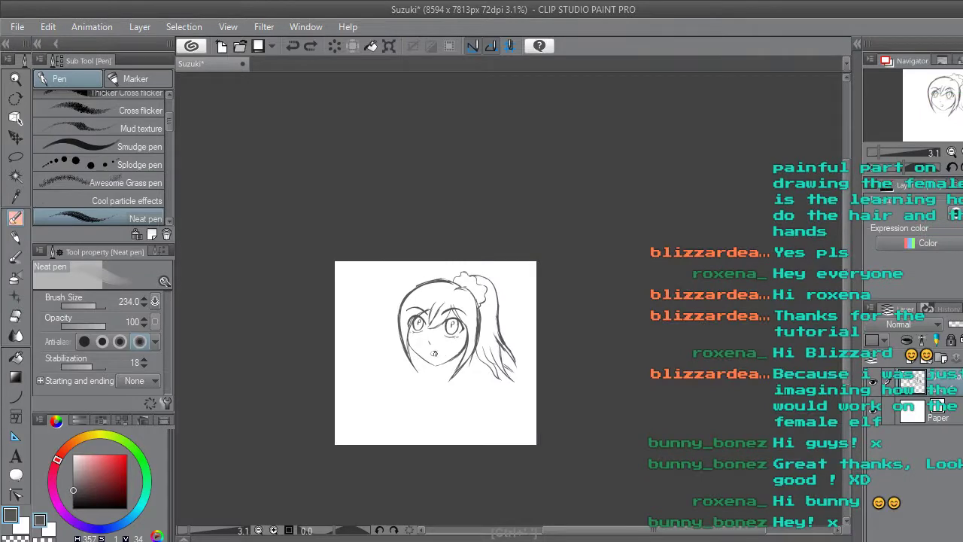
scroll(431, 350, up, 2)
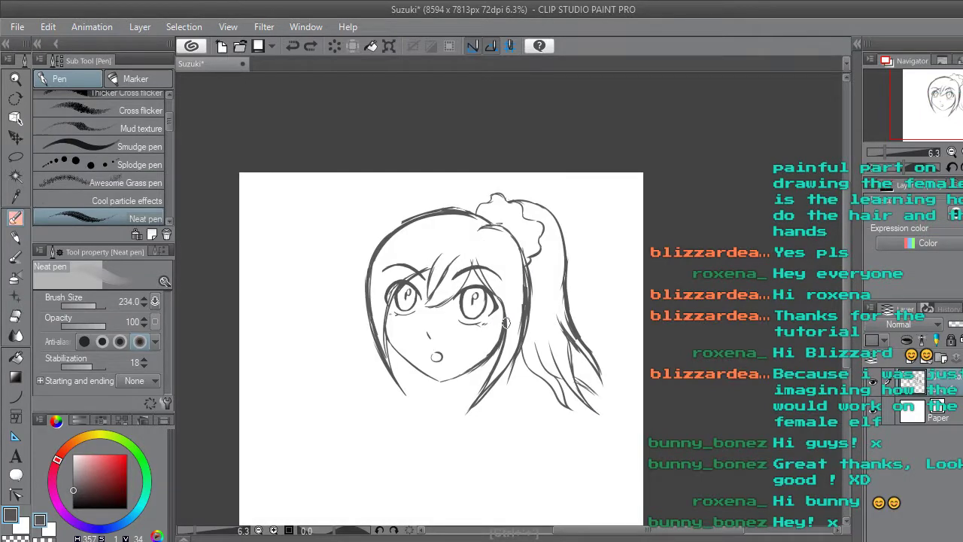
scroll(436, 368, up, 2)
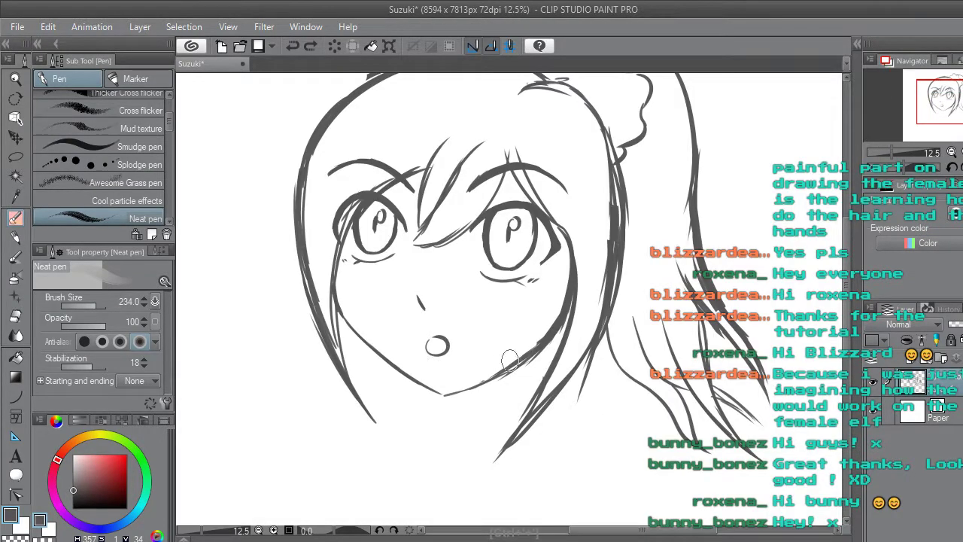
scroll(530, 397, down, 2)
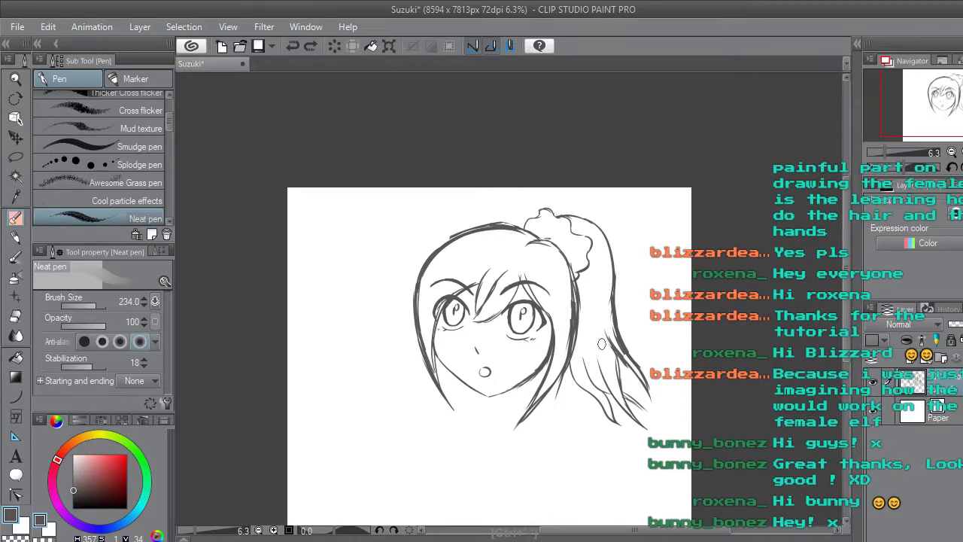
scroll(509, 336, up, 2)
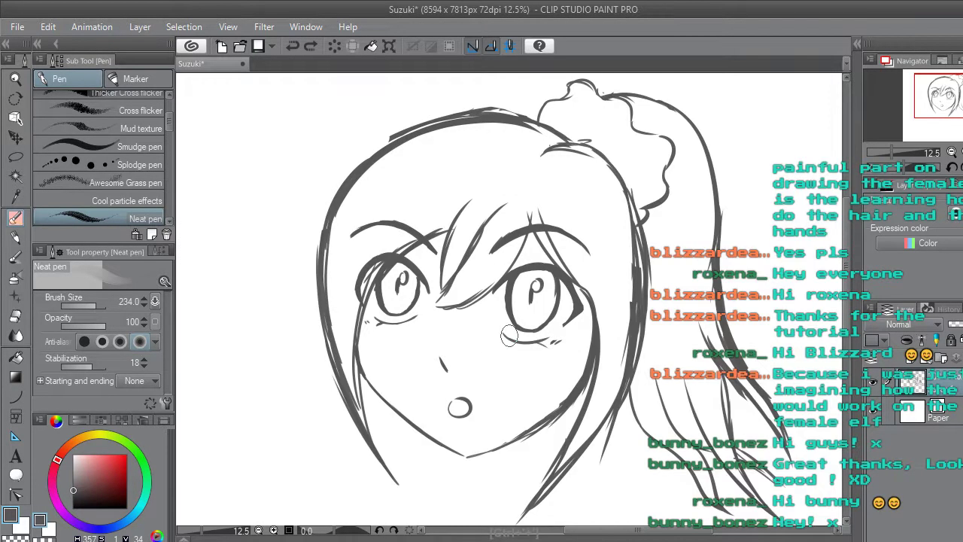
Try tilting the lassoed pupil and highlight of the eye nearer the ponytail slightly clockwise with Transform, and compare against the whole head.
scroll(509, 335, up, 1)
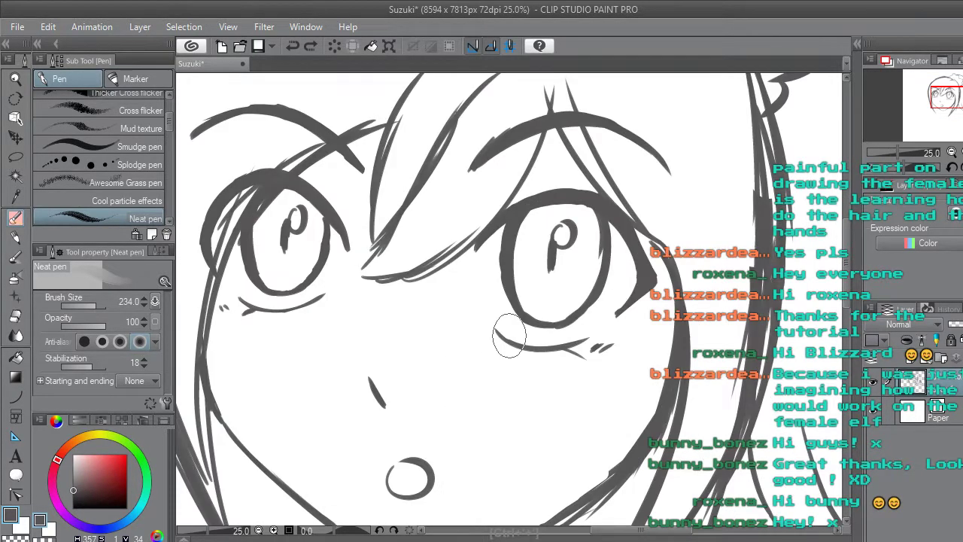
click(18, 157)
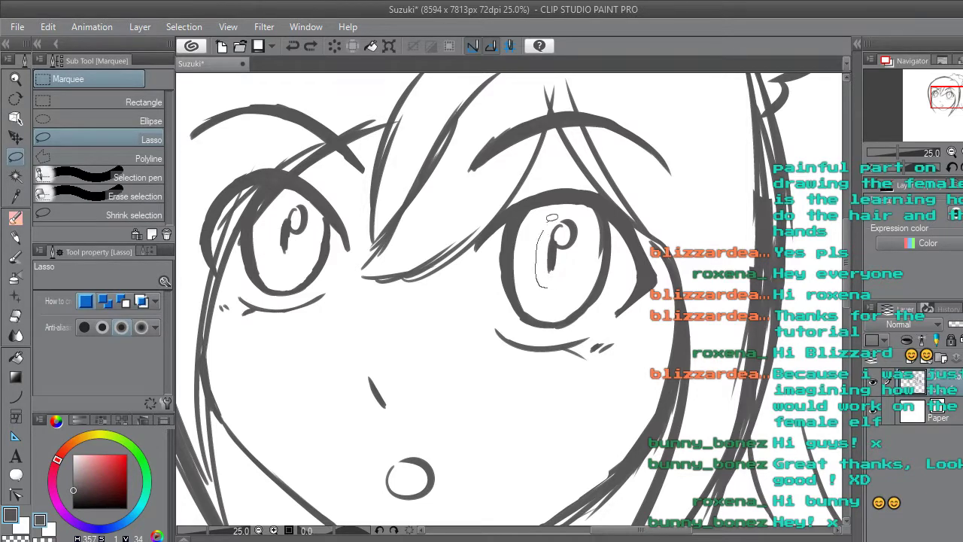
drag(589, 242, 562, 280)
click(619, 312)
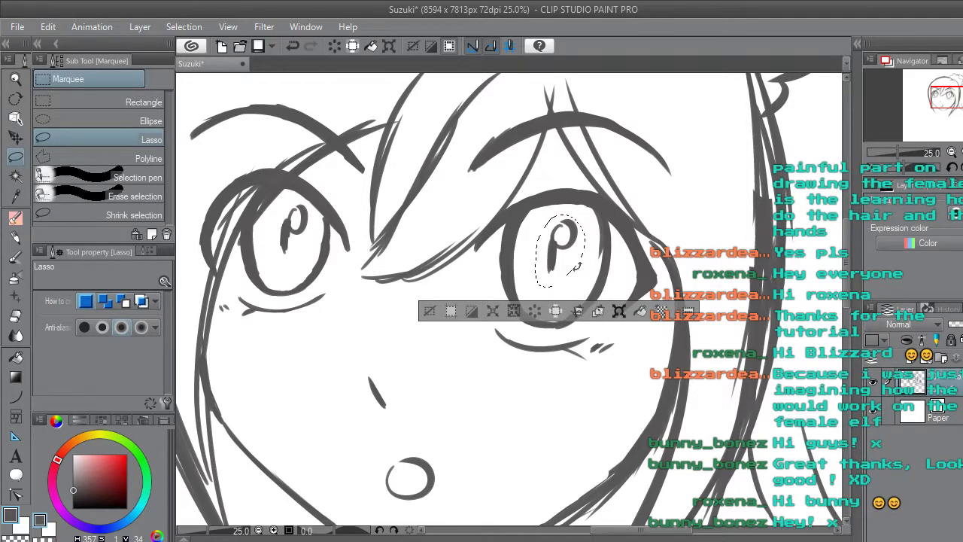
drag(569, 252, 571, 251)
drag(593, 203, 594, 204)
drag(574, 239, 572, 240)
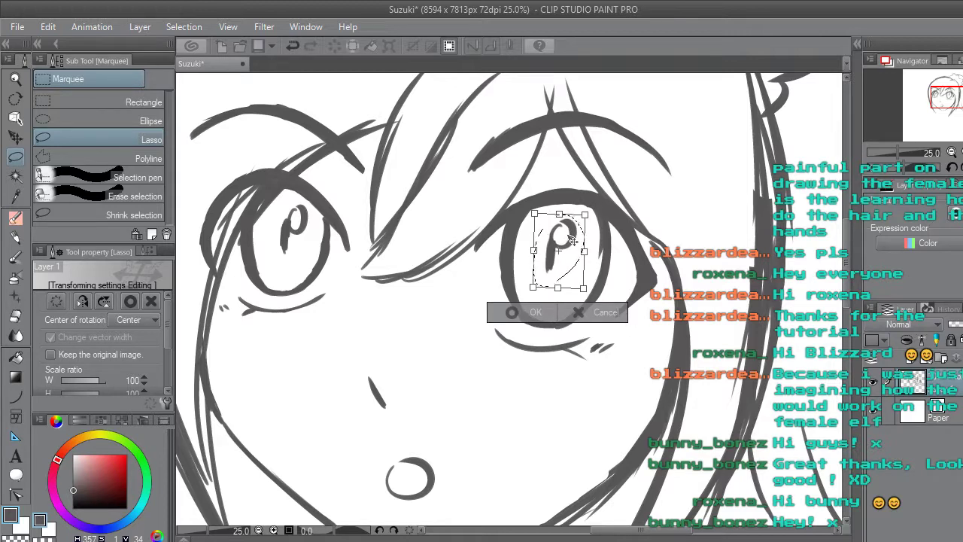
click(537, 314)
click(437, 311)
scroll(435, 306, down, 2)
scroll(436, 306, down, 2)
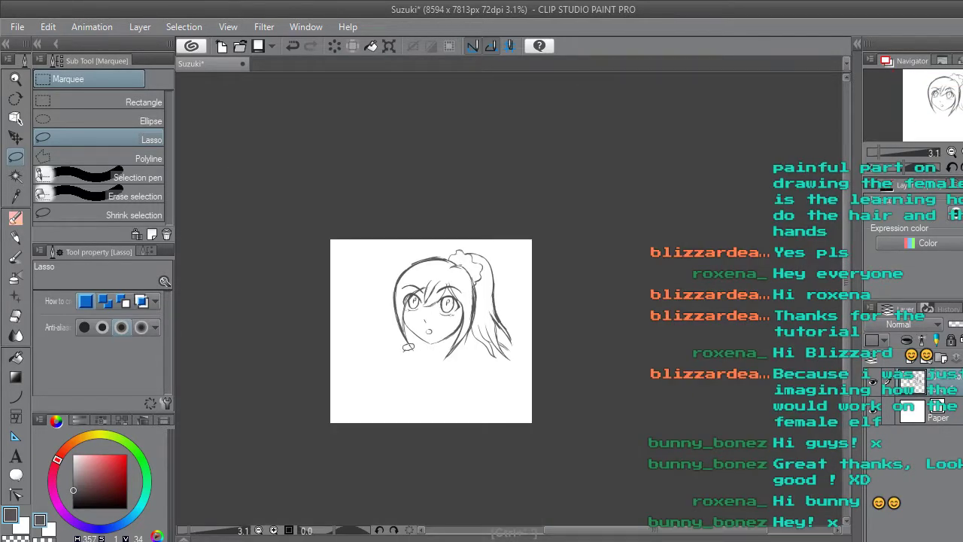
scroll(425, 334, up, 1)
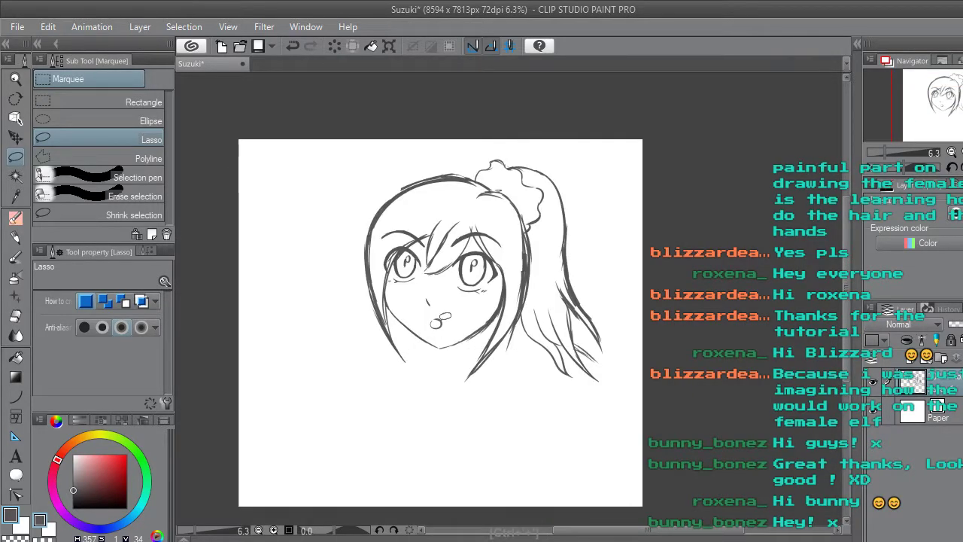
scroll(444, 318, up, 1)
Undo the pupil transform and clear the lasso selection.
key(ctrl+z)
key(ctrl+z)
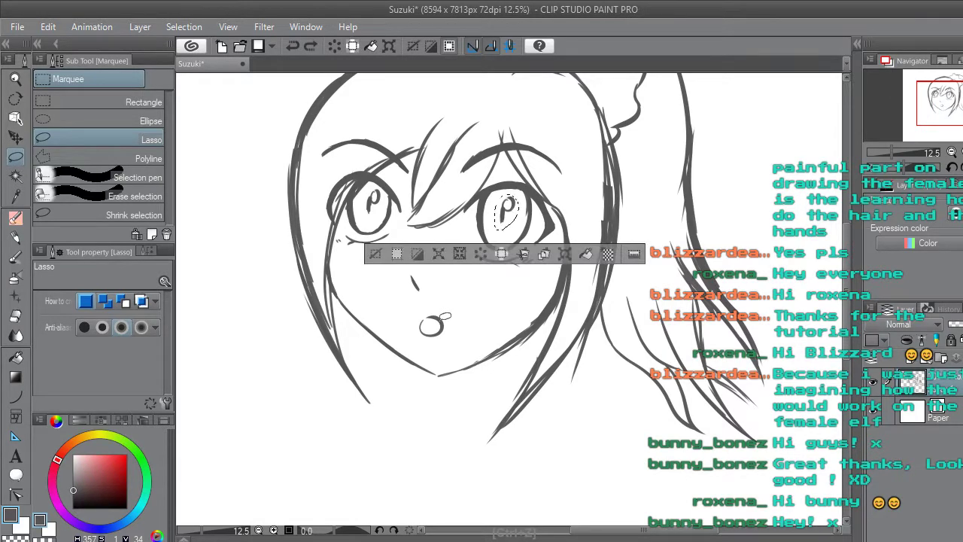
click(375, 253)
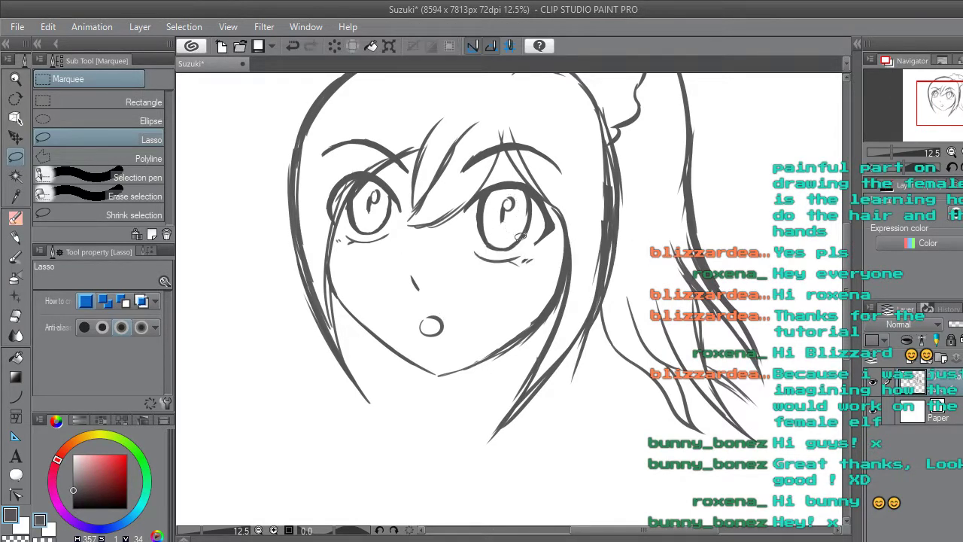
Try another slight Transform on the lassoed pupil and highlight nearer the ponytail, undo it, and clear the selection.
scroll(513, 231, up, 1)
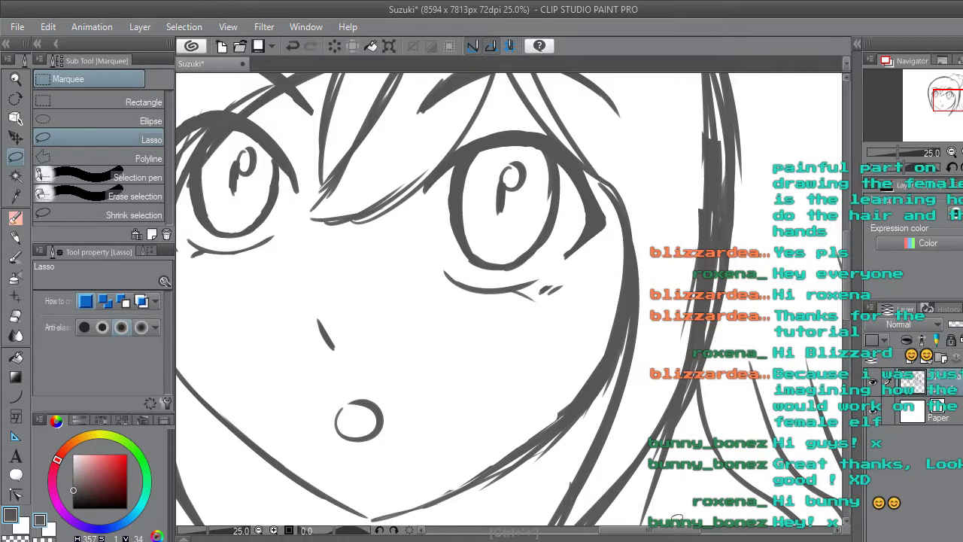
mouse_move(554, 230)
mouse_down()
mouse_move(540, 173)
mouse_move(565, 154)
mouse_move(582, 159)
mouse_move(574, 207)
mouse_up()
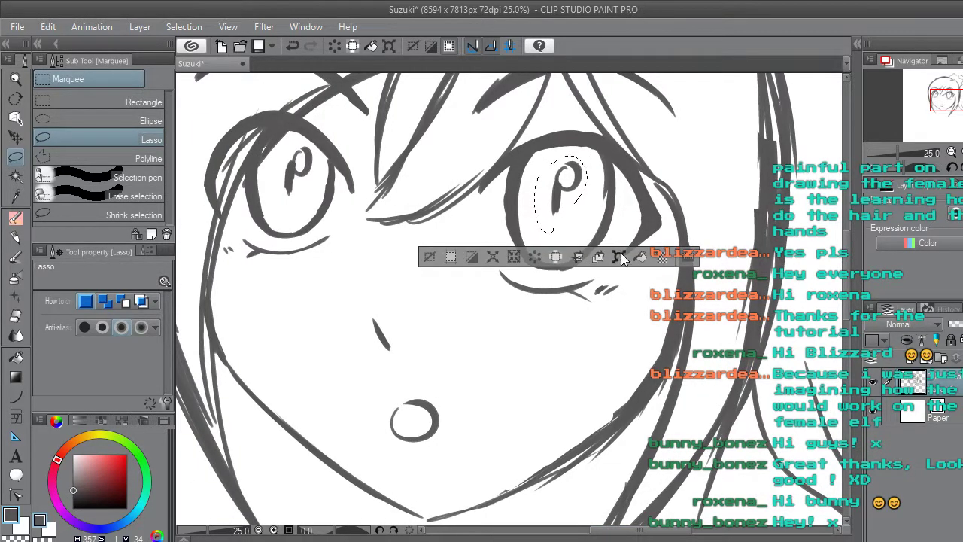
click(619, 256)
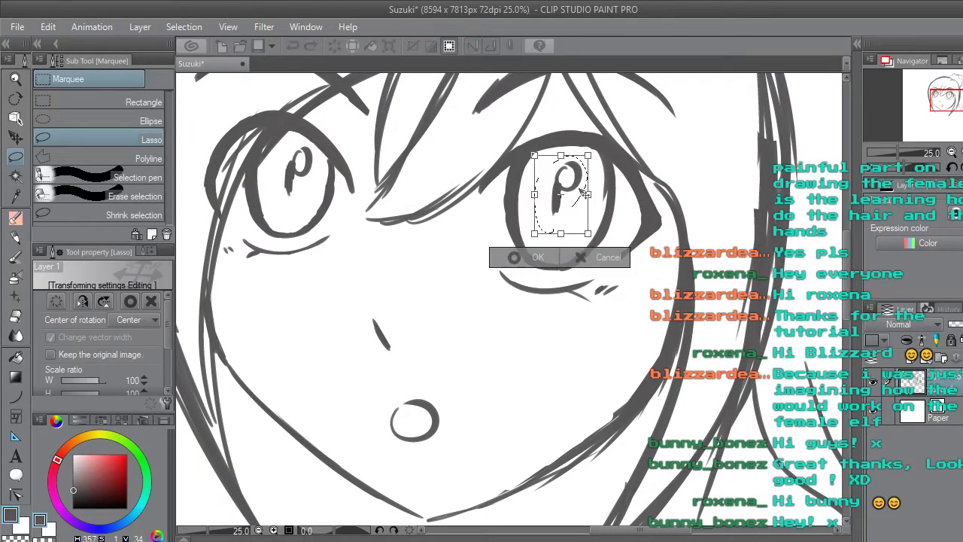
click(514, 260)
click(428, 259)
key(ctrl+minus)
key(ctrl+minus)
key(ctrl+minus)
key(ctrl+minus)
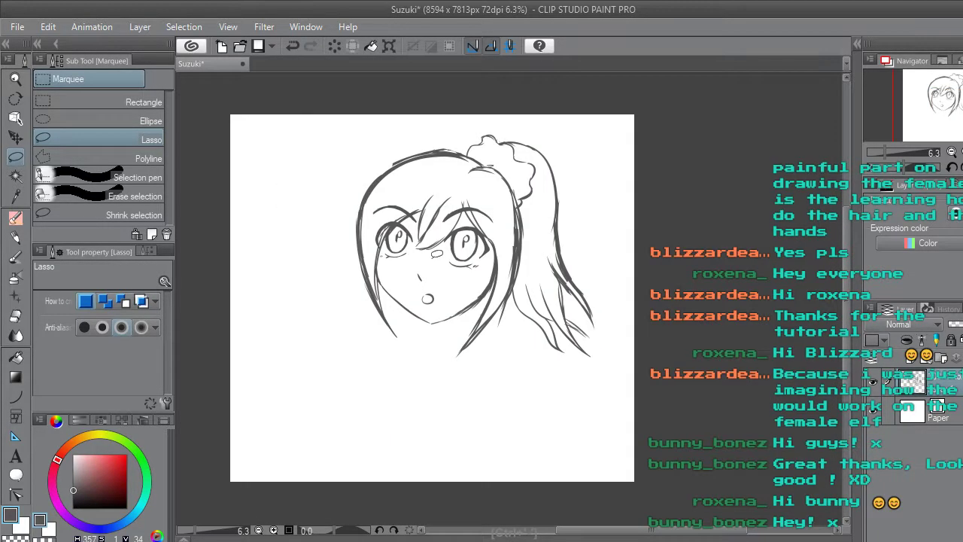
key(ctrl+minus)
scroll(398, 258, up, 4)
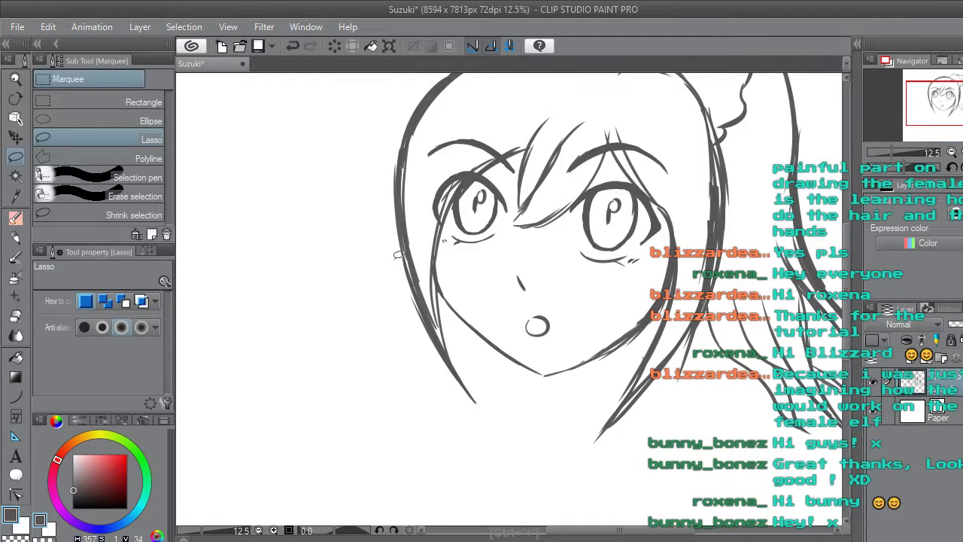
key(ctrl+z)
click(480, 257)
Lasso the pupil and highlight of the eye farther from the ponytail and fine-tune their position with Transform.
scroll(613, 220, up, 2)
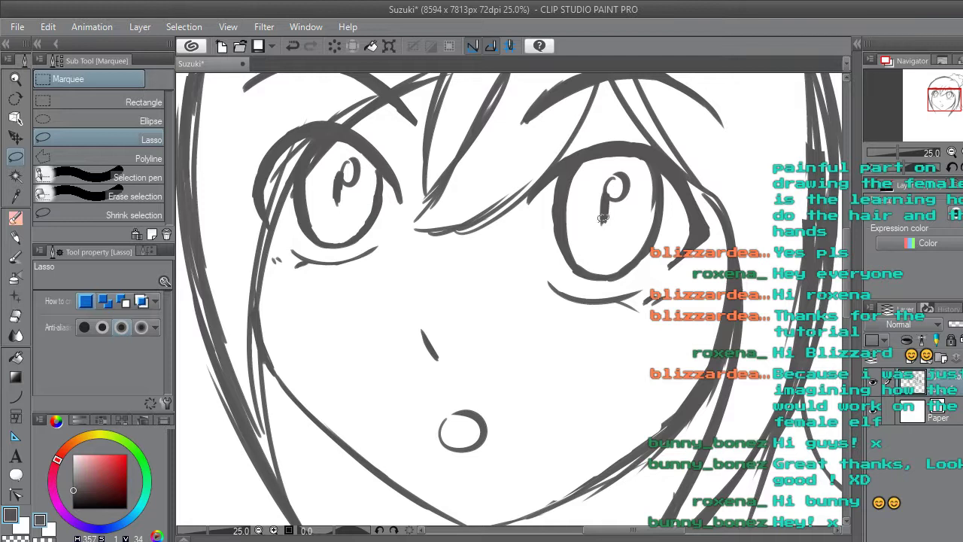
mouse_move(604, 218)
mouse_down()
mouse_move(431, 233)
mouse_move(333, 203)
mouse_move(333, 152)
mouse_move(367, 156)
mouse_move(369, 172)
mouse_move(347, 200)
mouse_move(394, 217)
mouse_up()
click(357, 260)
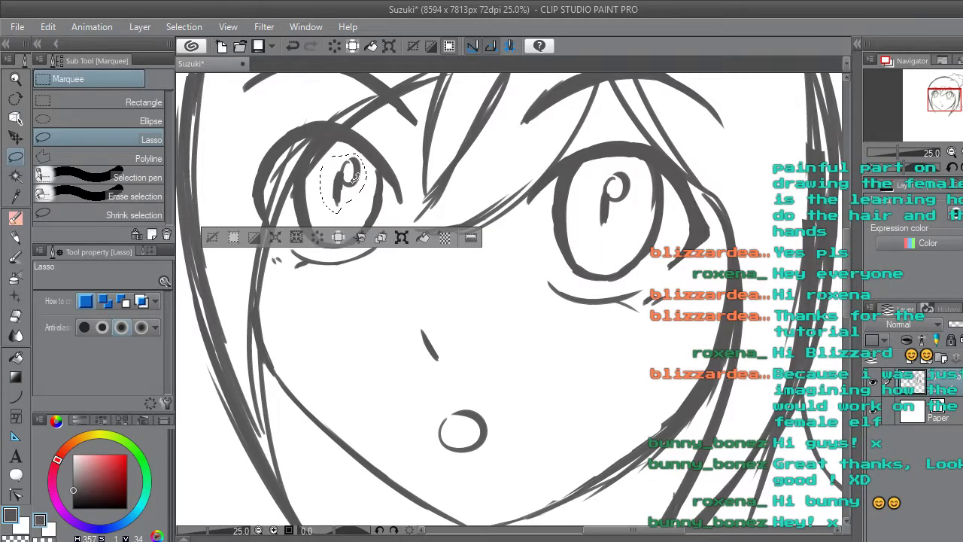
key(ctrl+t)
drag(355, 180, 352, 183)
click(323, 236)
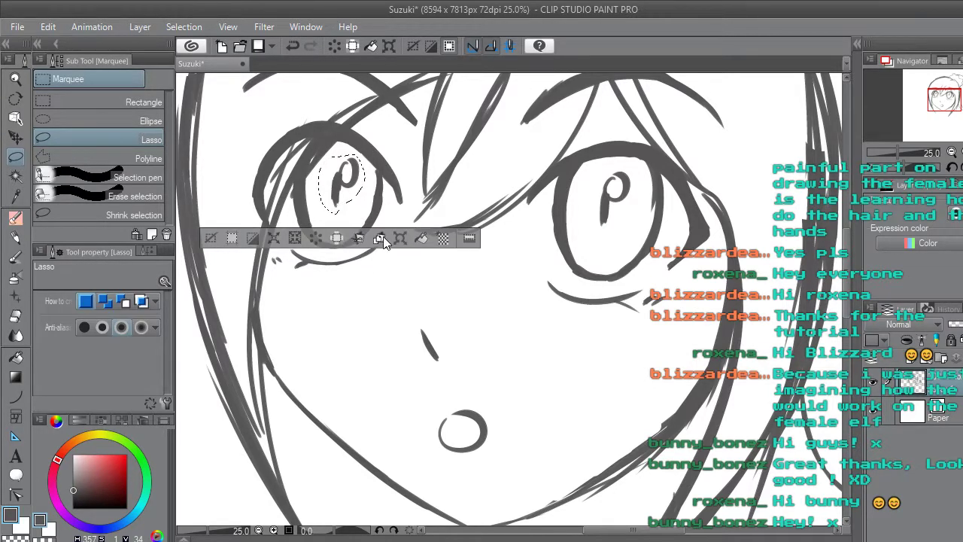
click(400, 238)
drag(355, 178, 356, 178)
click(321, 239)
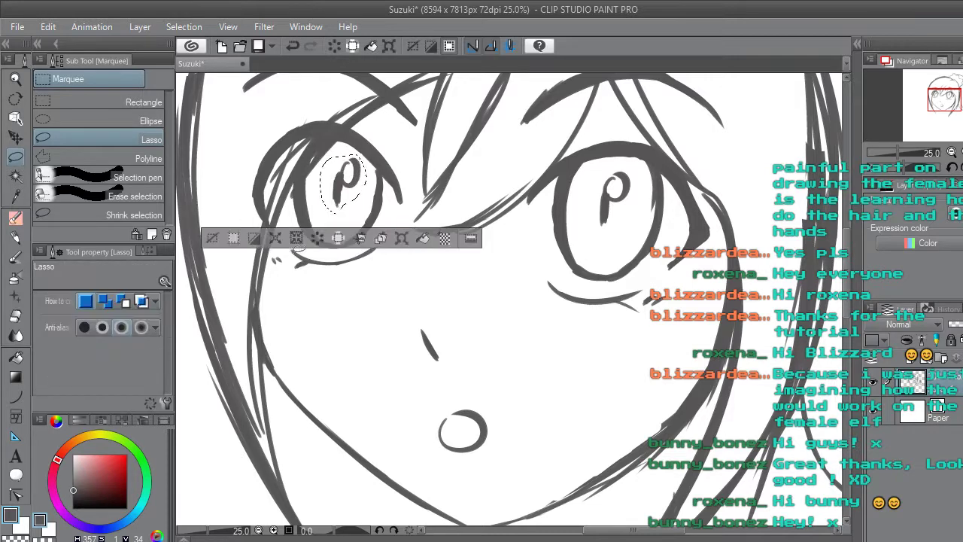
click(230, 239)
scroll(230, 239, down, 4)
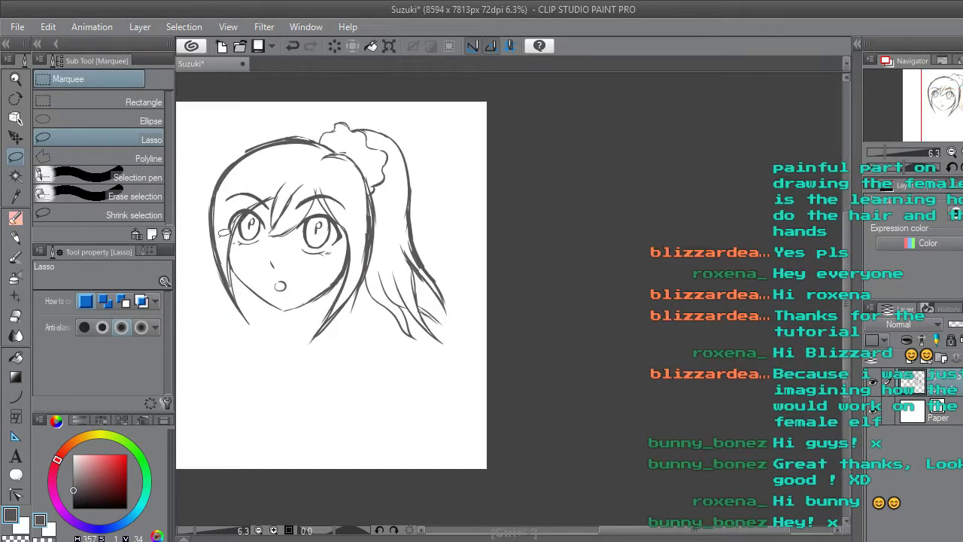
drag(682, 532, 651, 532)
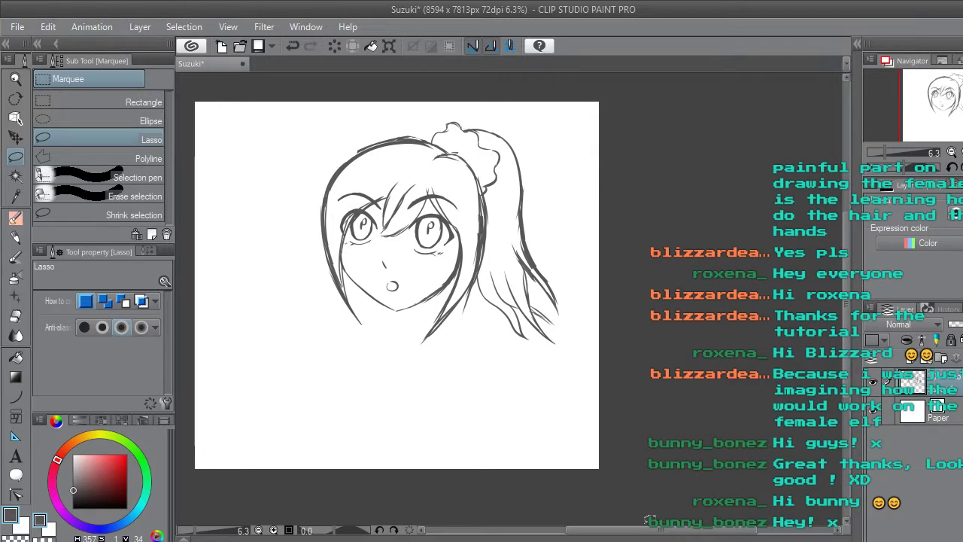
Lasso the pupil and highlight of the eye nearer the ponytail and rotate them slightly clockwise with Transform.
scroll(409, 223, up, 4)
mouse_move(487, 263)
mouse_down()
mouse_move(479, 219)
mouse_move(497, 195)
mouse_move(513, 194)
mouse_move(527, 204)
mouse_move(524, 237)
mouse_move(491, 264)
mouse_up()
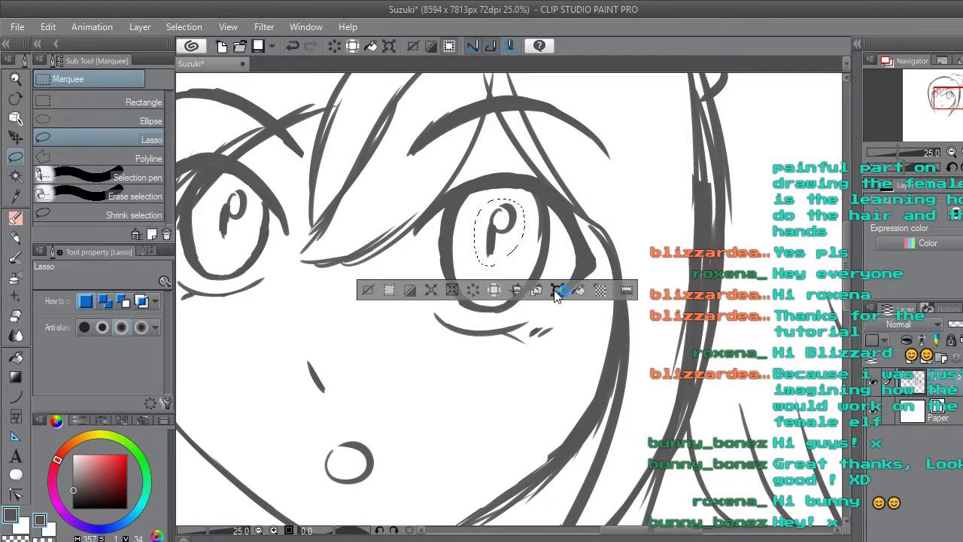
key(ctrl+t)
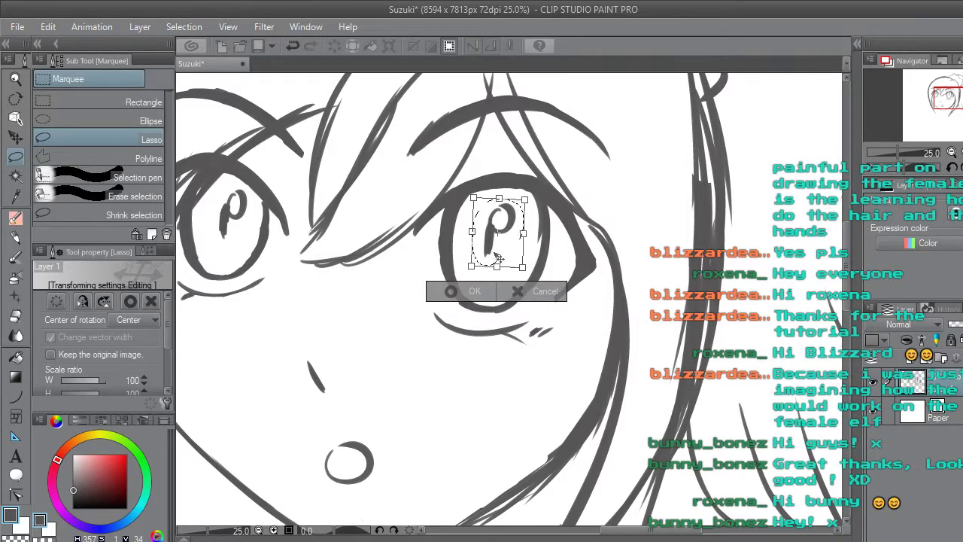
click(447, 291)
click(380, 291)
key(ctrl+minus)
key(ctrl+minus)
key(ctrl+minus)
key(ctrl+minus)
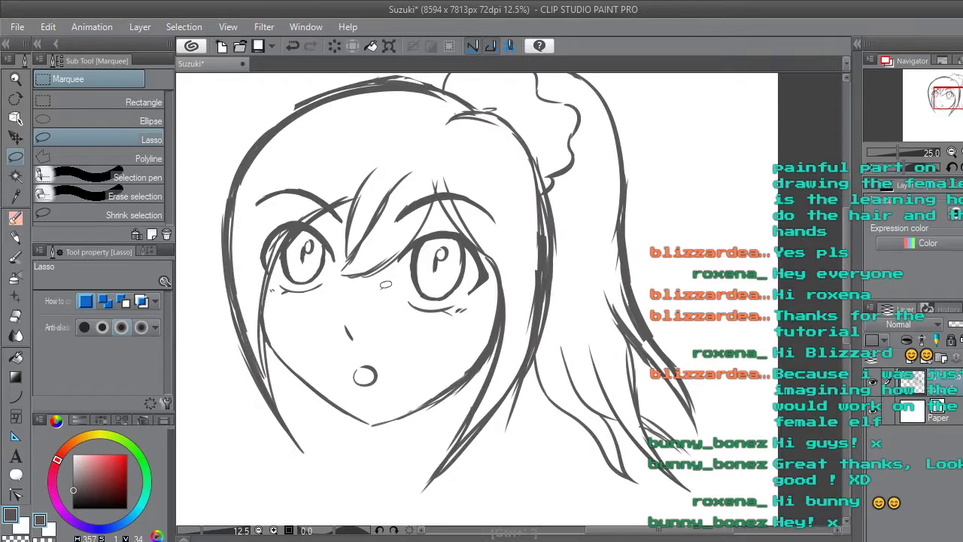
key(ctrl+minus)
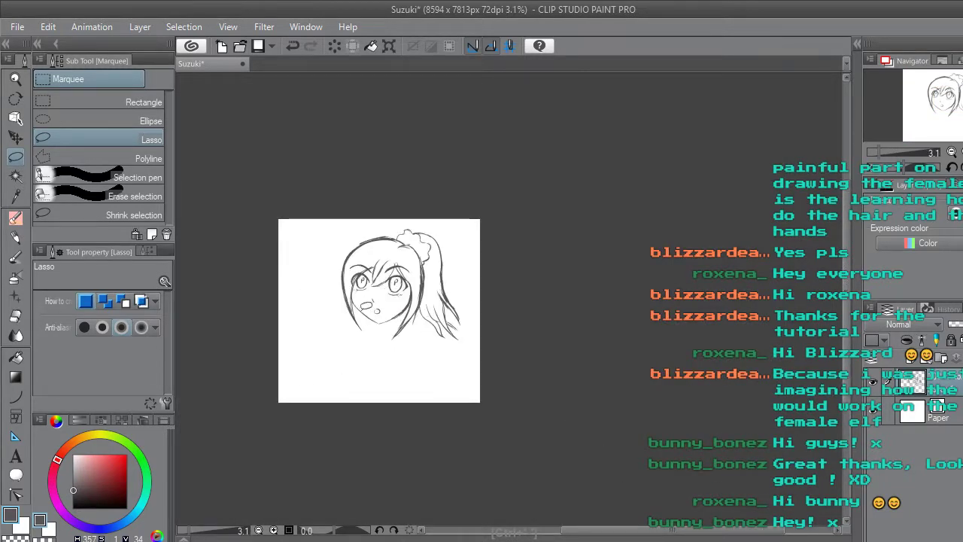
scroll(367, 303, up, 2)
scroll(455, 221, up, 1)
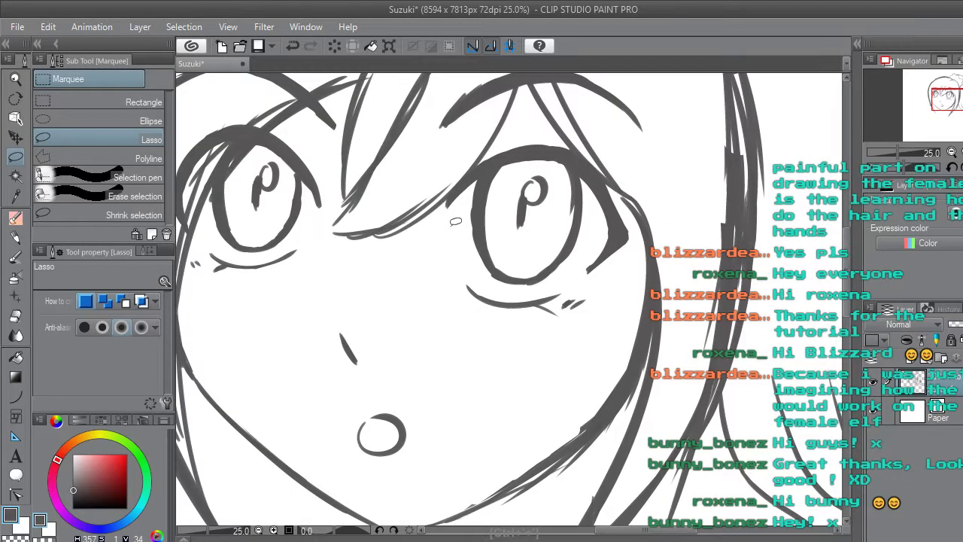
Erase the ring highlights beside both pupils with the Rough eraser at brush size 44.9, keeping the vertical pupil strokes.
click(15, 316)
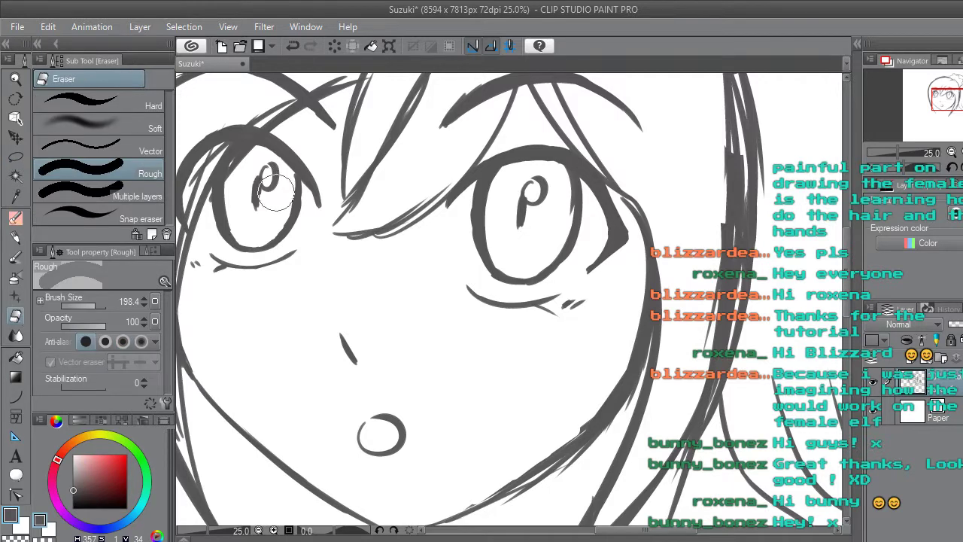
click(89, 303)
drag(266, 184, 261, 169)
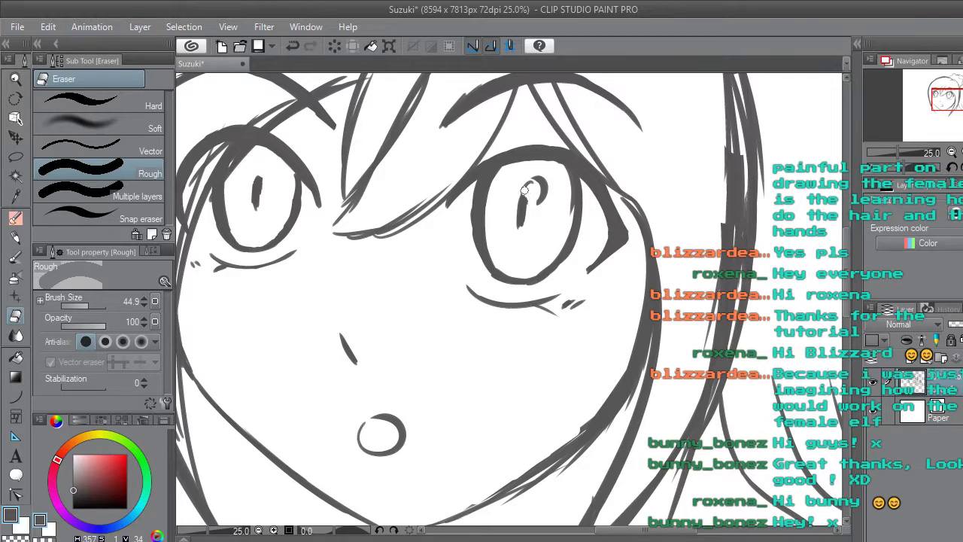
drag(537, 182, 546, 191)
key(ctrl+minus)
key(ctrl+minus)
key(ctrl+minus)
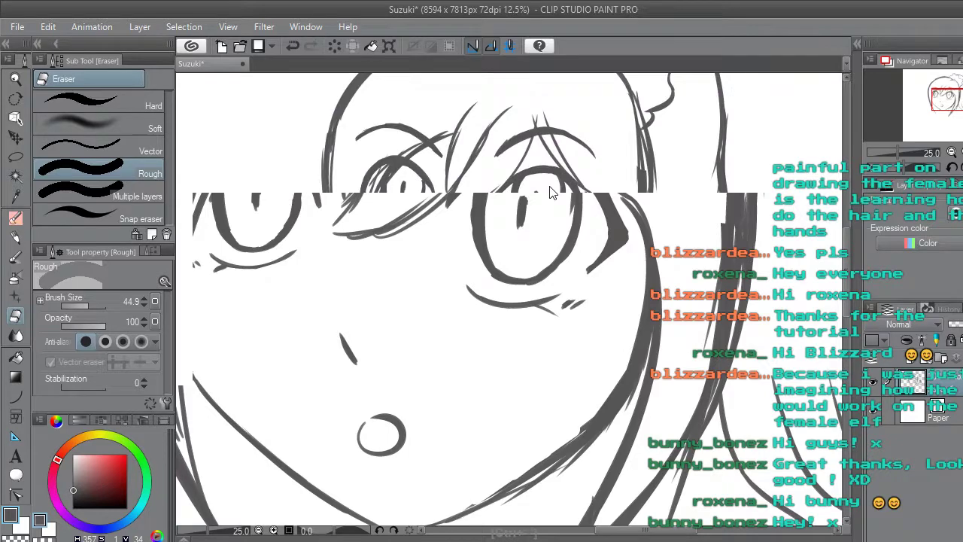
Redraw a small curved ring highlight beside the upper part of each pupil with the Neat pen.
scroll(537, 148, up, 1)
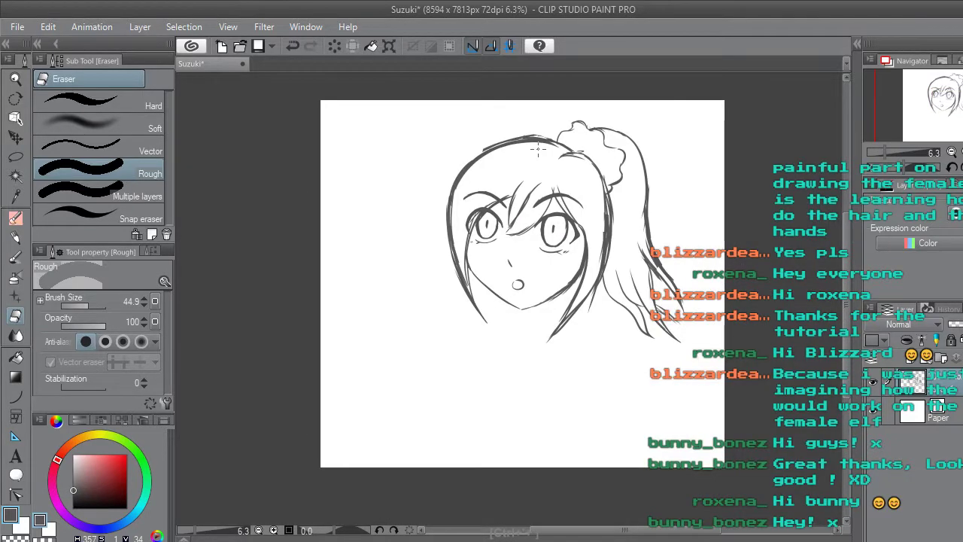
scroll(537, 148, up, 1)
scroll(537, 148, up, 1)
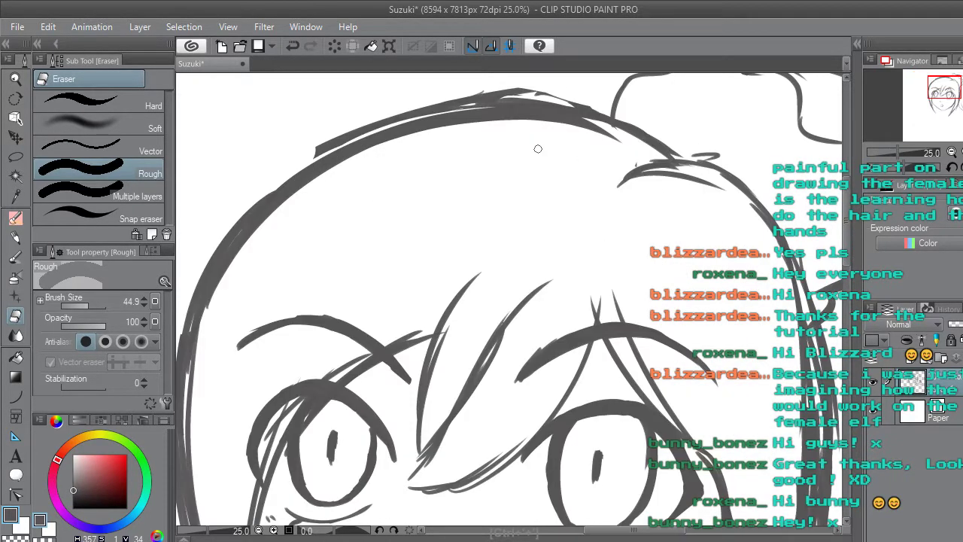
drag(840, 230, 837, 251)
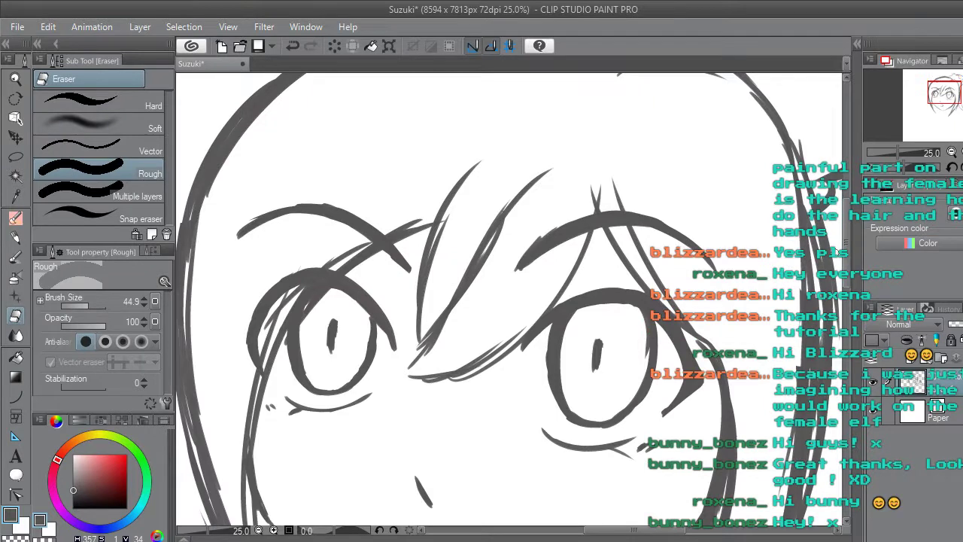
click(15, 218)
drag(337, 335, 340, 330)
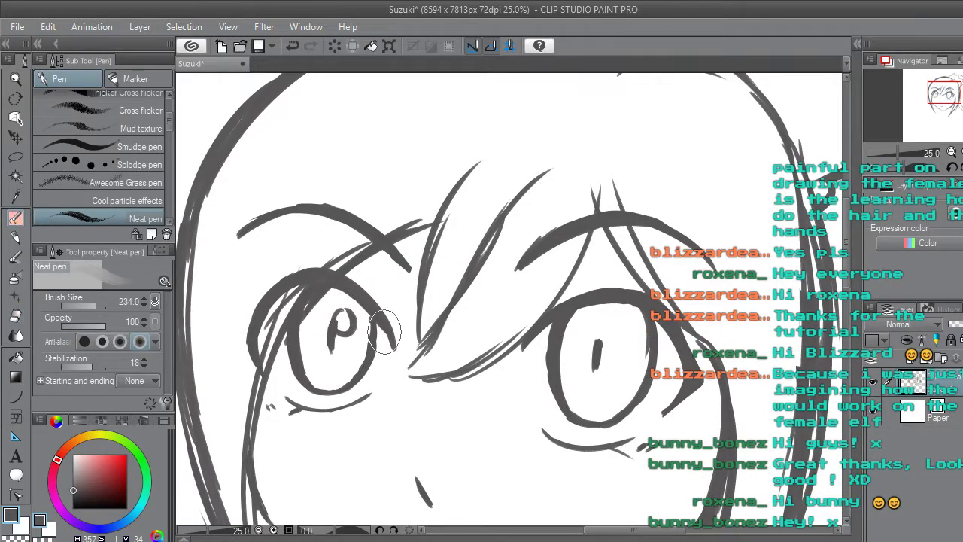
key(ctrl+z)
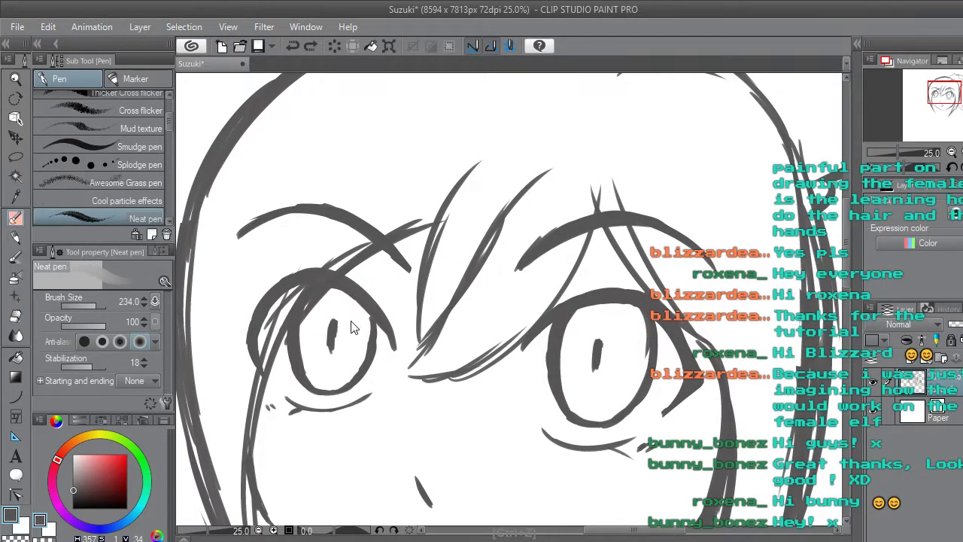
scroll(352, 328, up, 1)
mouse_move(339, 311)
mouse_down()
mouse_move(349, 328)
mouse_move(338, 307)
mouse_up()
mouse_move(677, 358)
mouse_down()
mouse_move(686, 323)
mouse_move(711, 331)
mouse_move(692, 350)
mouse_up()
Examine the redrawn eye highlights against the whole head sketch and up close.
key(ctrl+minus)
key(ctrl+minus)
key(ctrl+minus)
key(ctrl+minus)
key(ctrl+minus)
key(ctrl+minus)
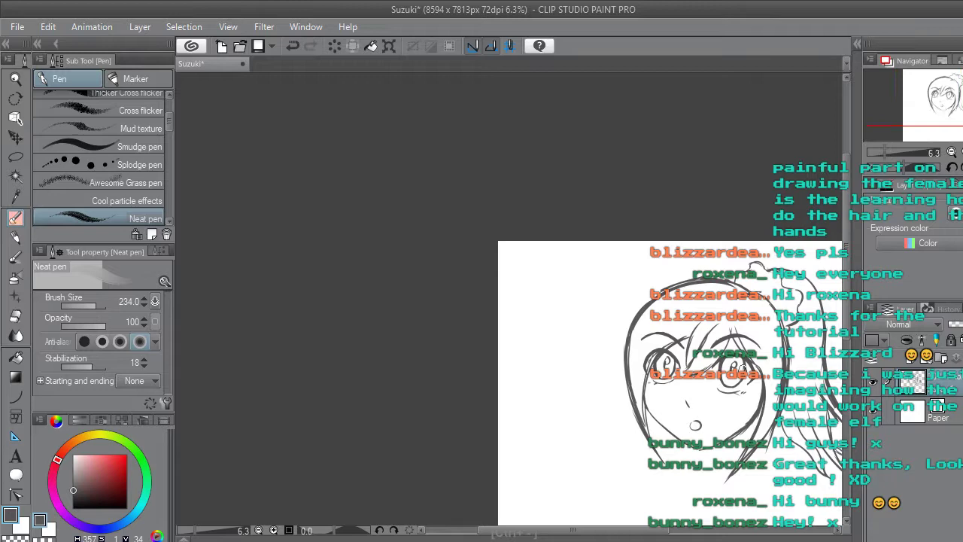
drag(659, 531, 692, 532)
key(ctrl+plus)
key(ctrl+plus)
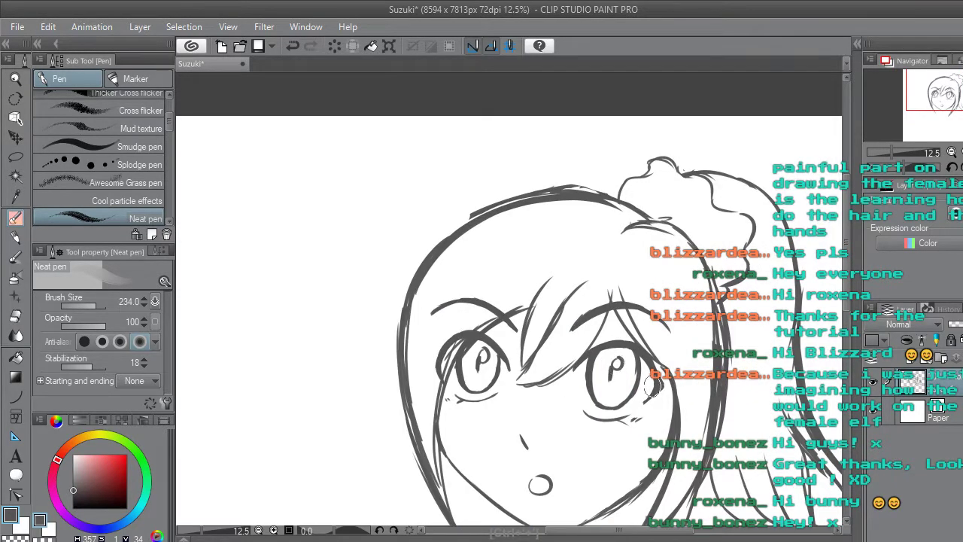
key(ctrl+plus)
key(ctrl+plus)
key(ctrl+plus)
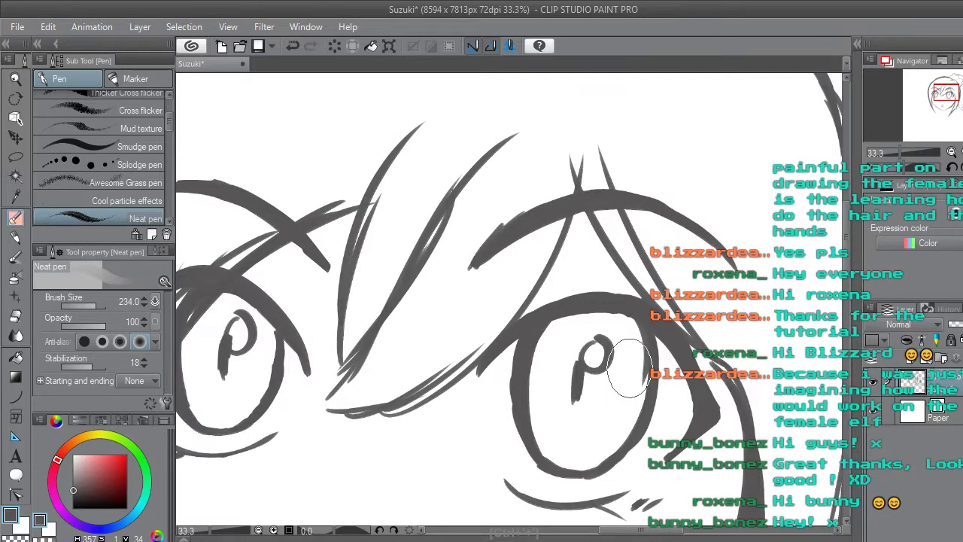
Replace the ring highlight beside the pupil of the eye nearer the ponytail with a new Neat pen ring, undoing rejected attempts.
key(ctrl+z)
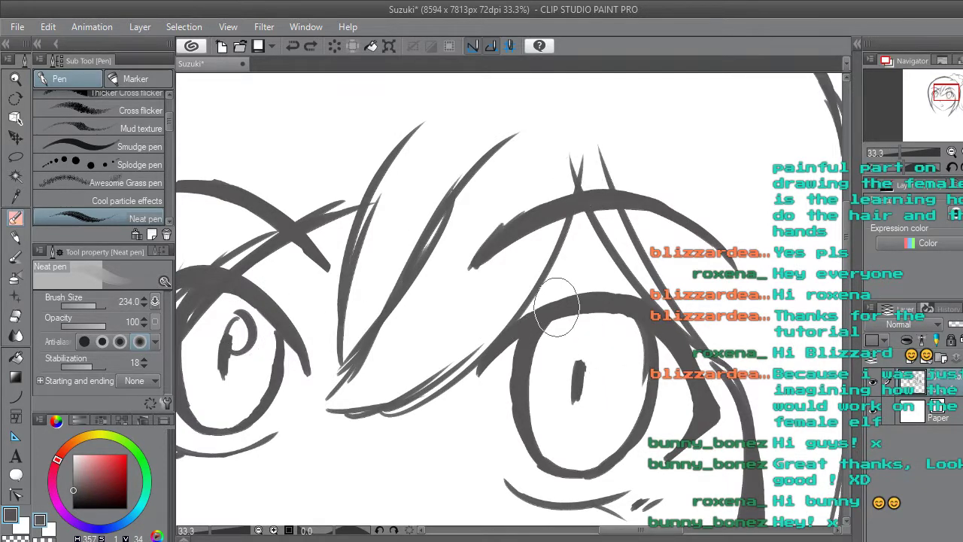
mouse_move(577, 349)
mouse_down()
mouse_move(599, 372)
mouse_move(598, 338)
mouse_move(588, 370)
mouse_up()
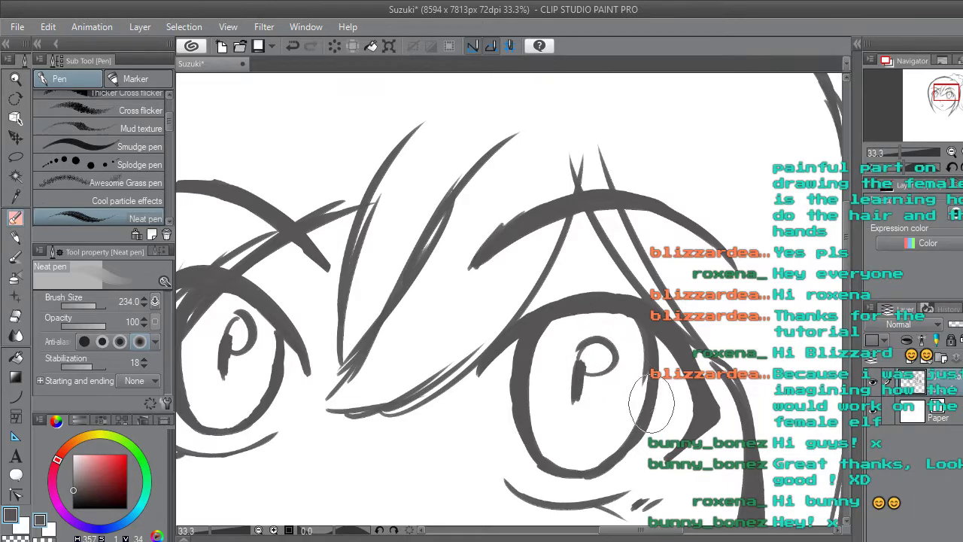
scroll(651, 403, down, 6)
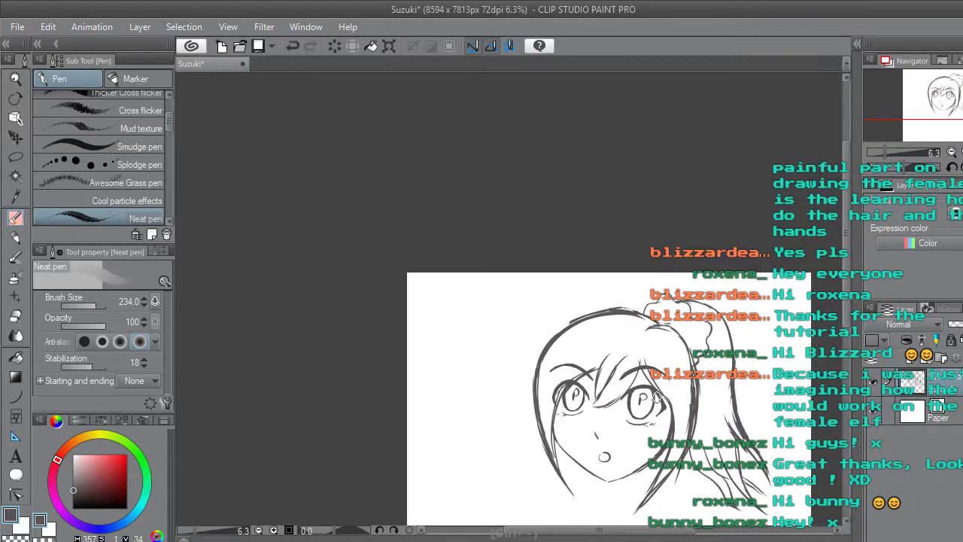
scroll(655, 398, up, 6)
key(ctrl+z)
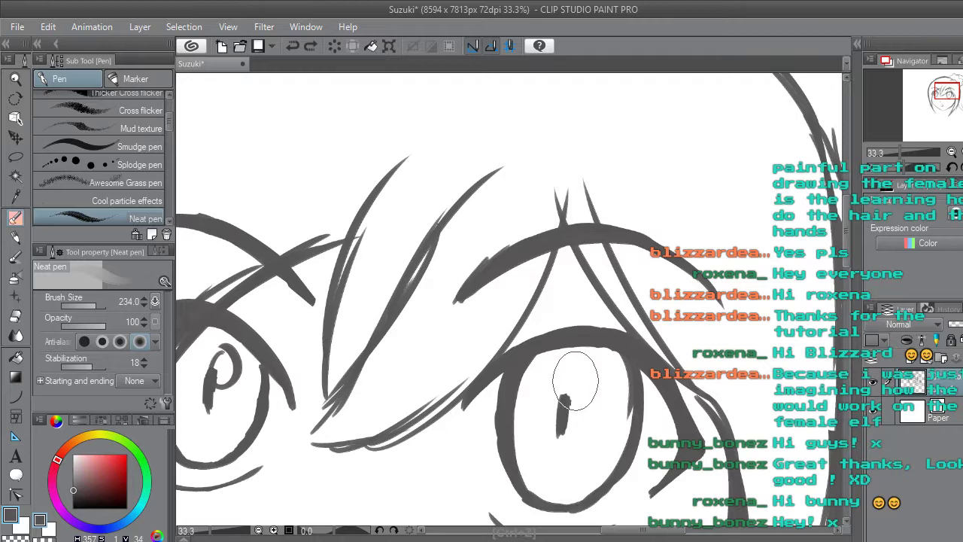
drag(570, 374, 590, 389)
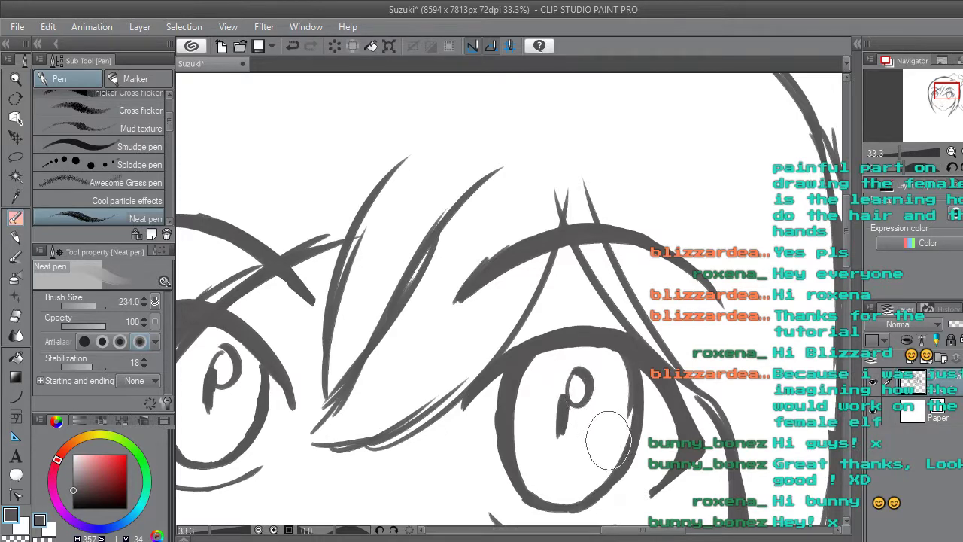
scroll(627, 499, down, 3)
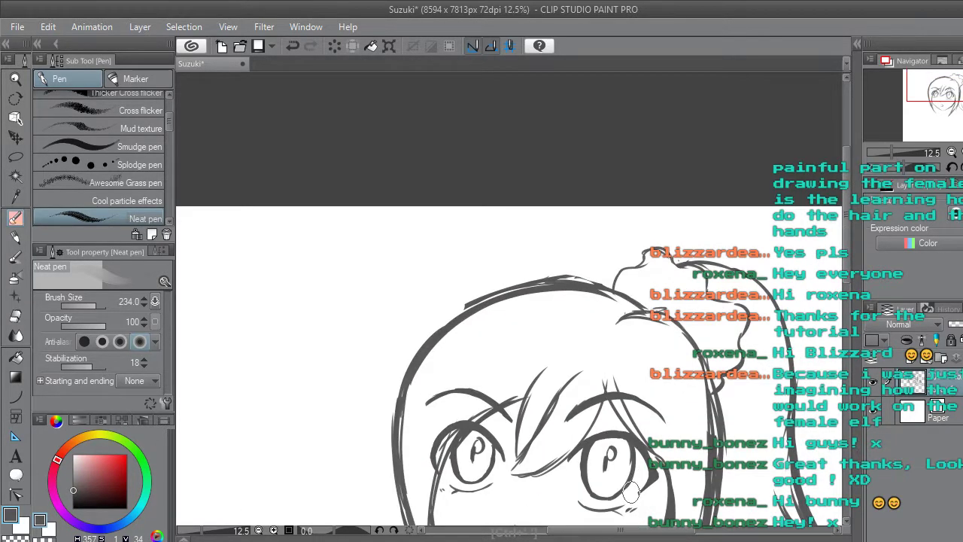
drag(847, 262, 848, 309)
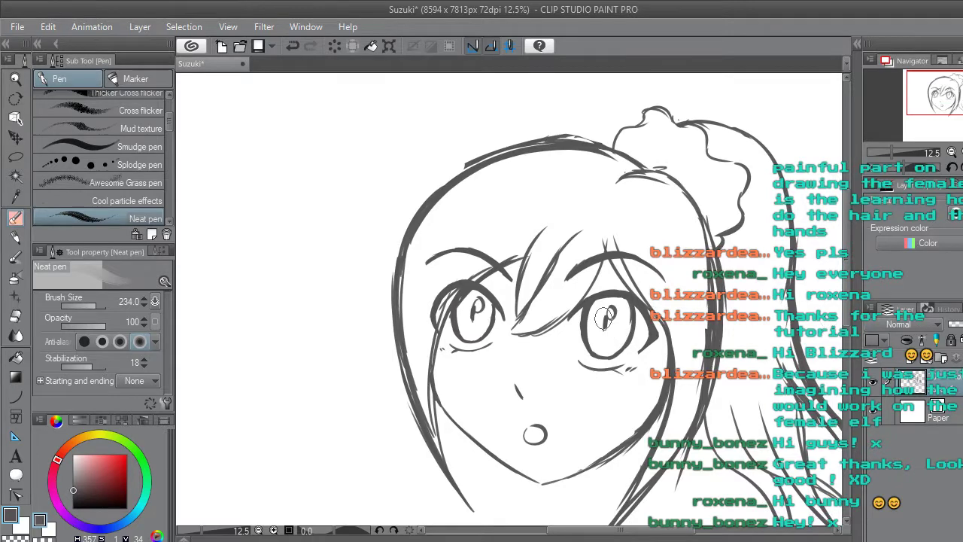
Undo that eye's new ring, draw a more open curved highlight in its place, and check it against the whole head.
scroll(606, 317, up, 4)
key(ctrl+z)
drag(610, 308, 630, 310)
scroll(662, 323, down, 2)
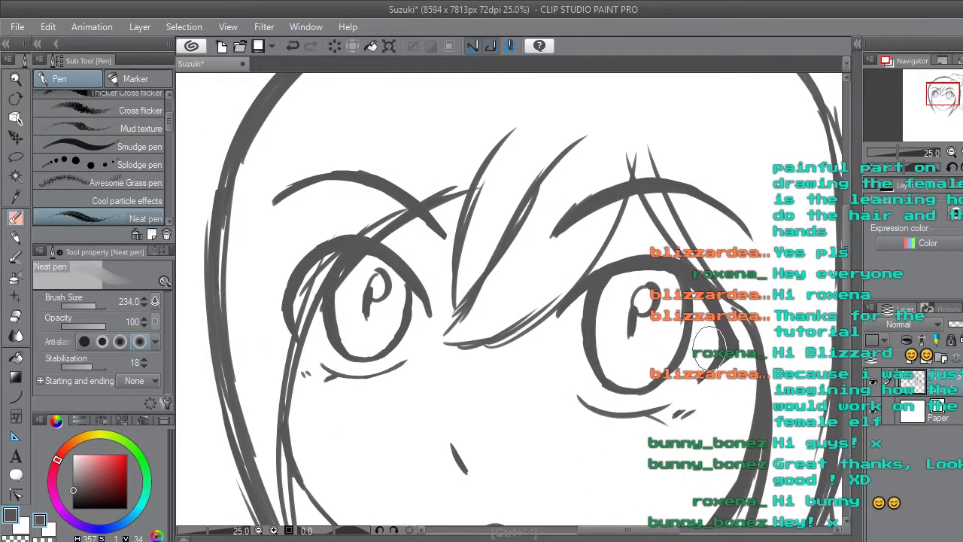
scroll(707, 350, down, 3)
drag(663, 530, 680, 534)
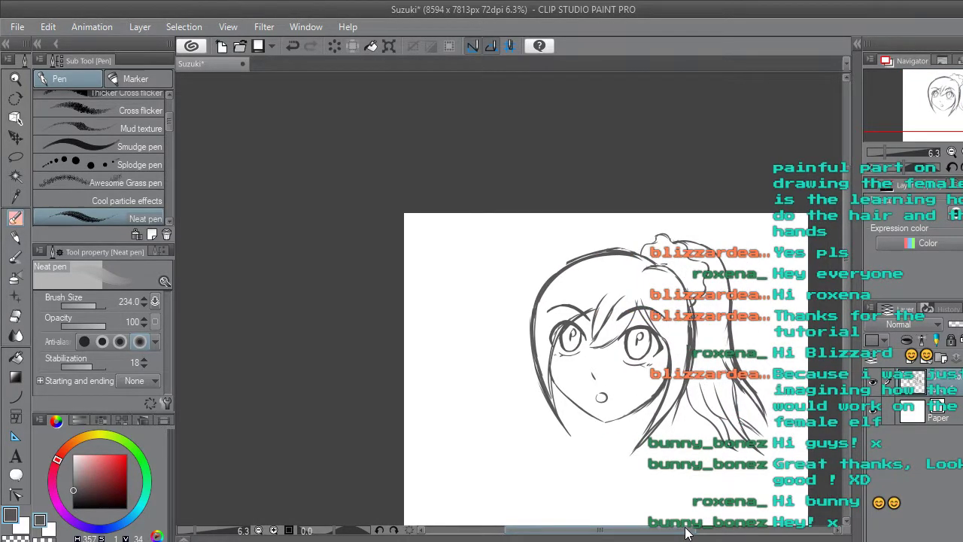
drag(846, 259, 845, 294)
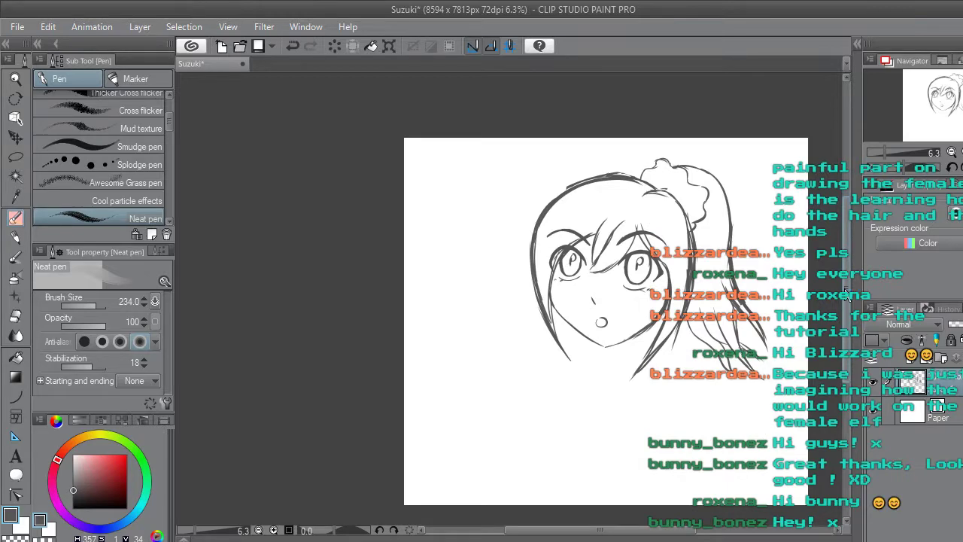
scroll(559, 209, up, 2)
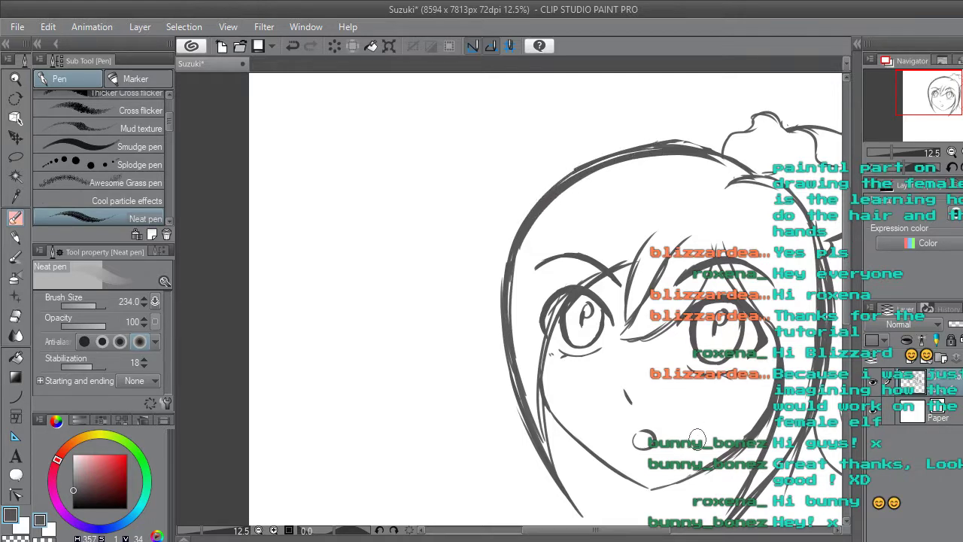
Undo the ring highlights beside both pupils and check the plain vertical pupils against the whole head sketch.
scroll(741, 334, up, 2)
key(ctrl+z)
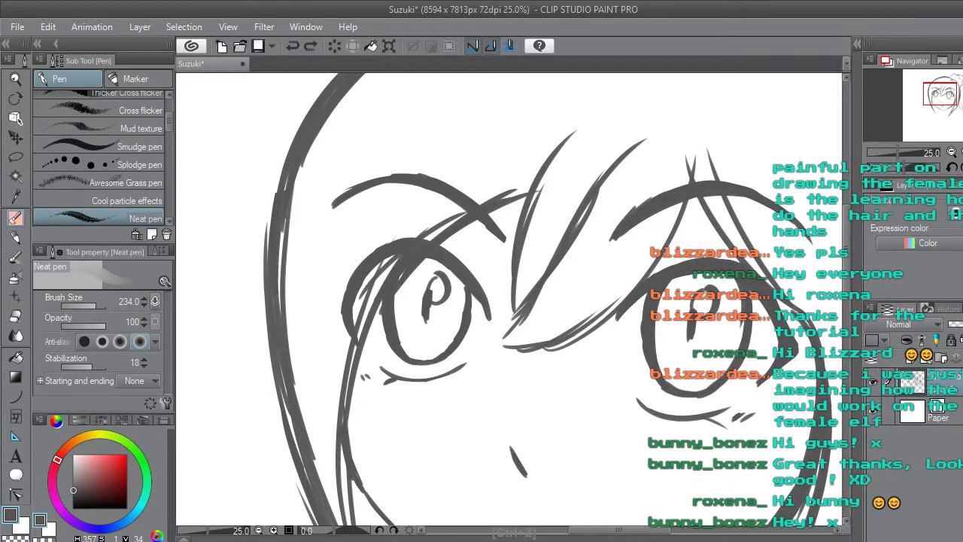
scroll(747, 335, down, 2)
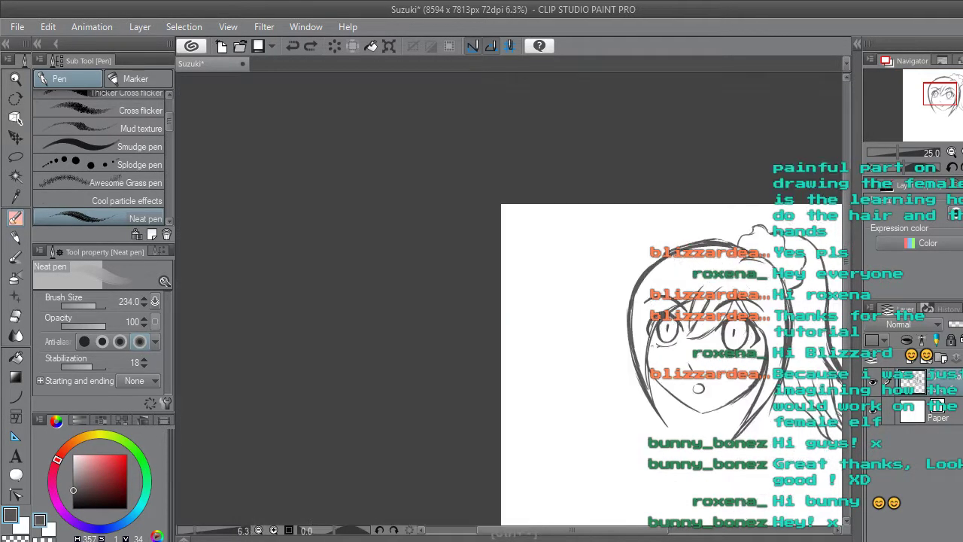
drag(655, 530, 686, 531)
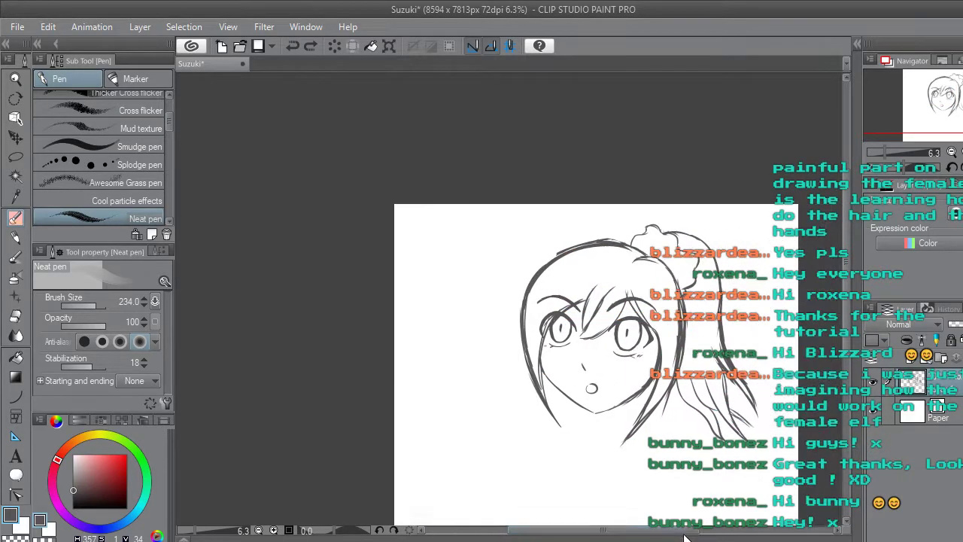
key(ctrl+minus)
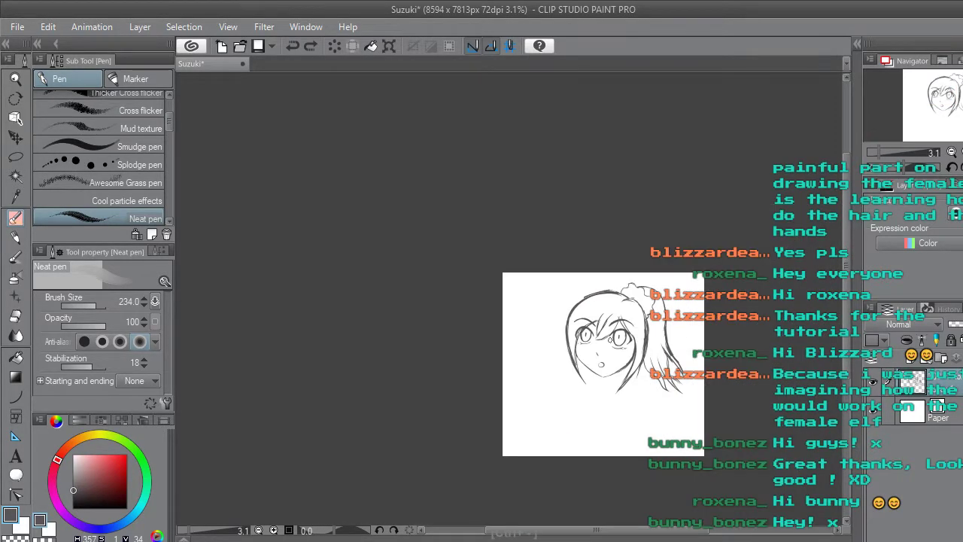
key(ctrl+plus)
key(ctrl+plus)
key(ctrl+plus)
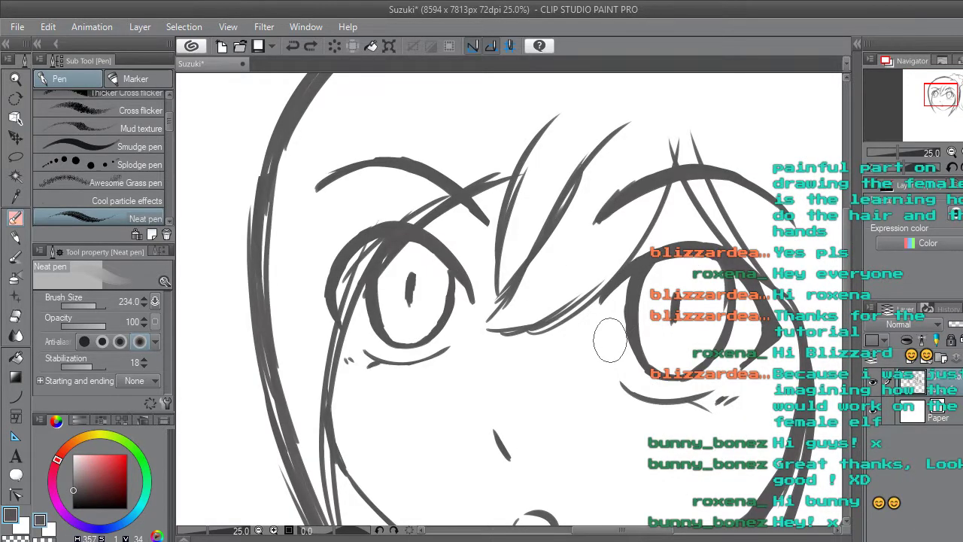
Lasso the pupil of the eye nearer the ponytail, nudge it slightly sideways with Transform, and deselect it.
key(m)
mouse_move(665, 325)
mouse_down()
mouse_move(691, 322)
mouse_move(677, 337)
mouse_up()
click(728, 362)
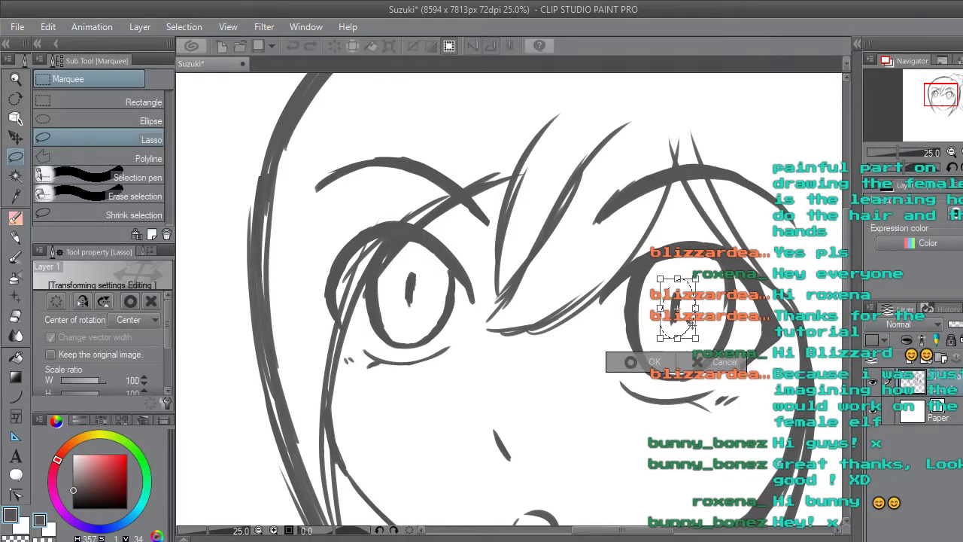
click(643, 364)
click(546, 362)
scroll(548, 362, down, 4)
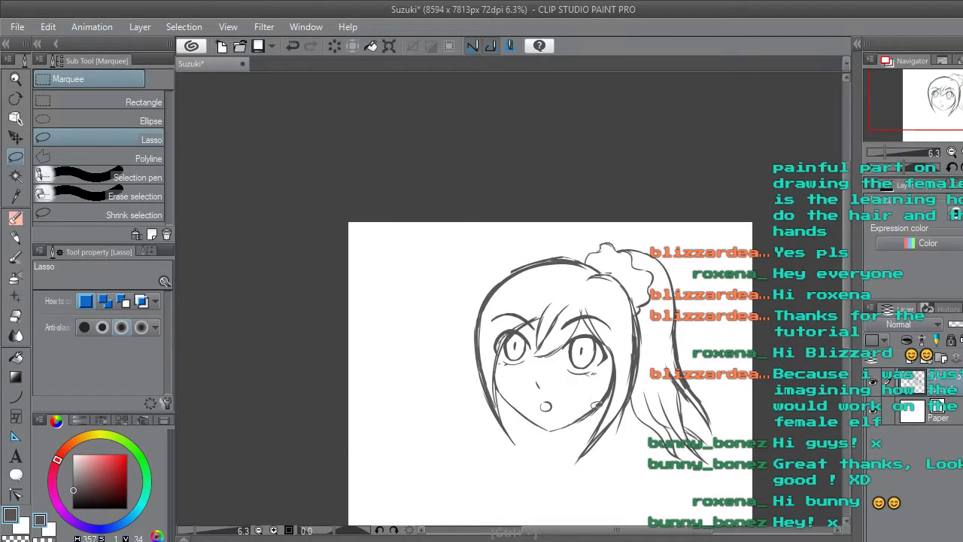
scroll(600, 423, down, 2)
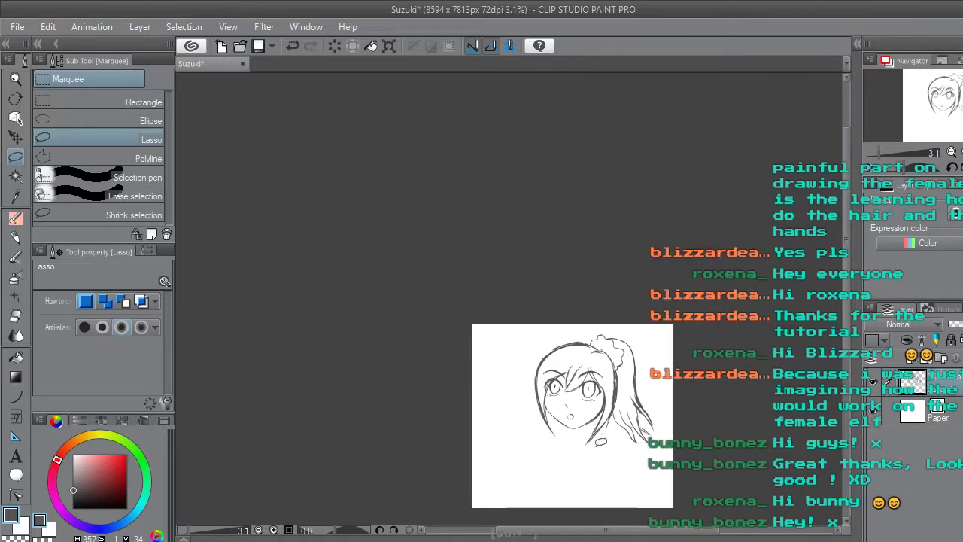
scroll(615, 431, up, 2)
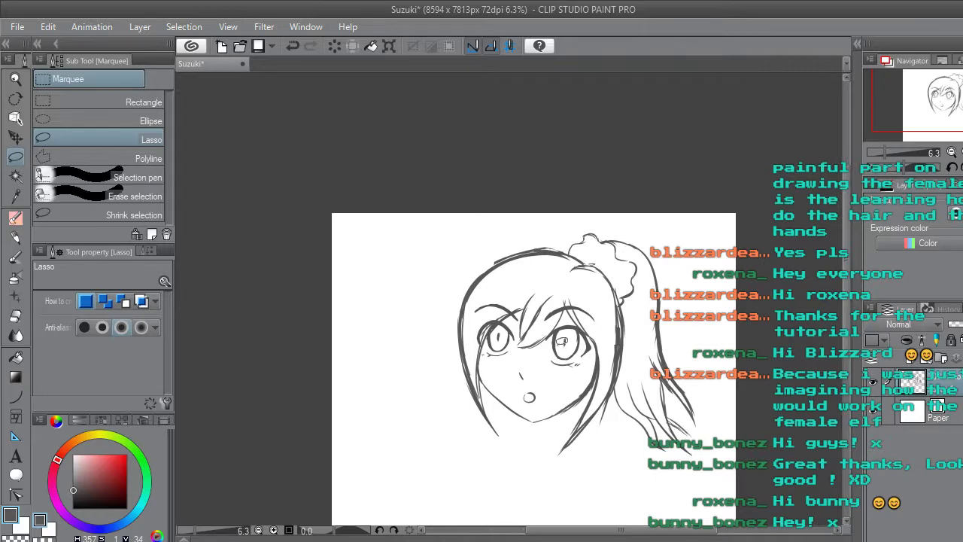
Lasso the same pupil again, shift it slightly upward with Transform, and review it in the whole head.
scroll(560, 341, up, 4)
mouse_move(579, 306)
mouse_down()
mouse_move(563, 330)
mouse_move(599, 331)
mouse_up()
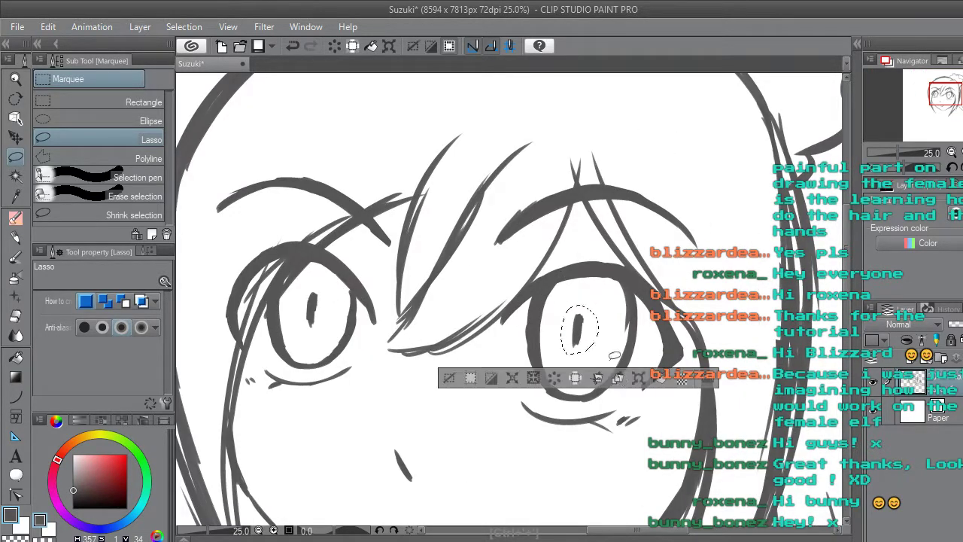
click(638, 378)
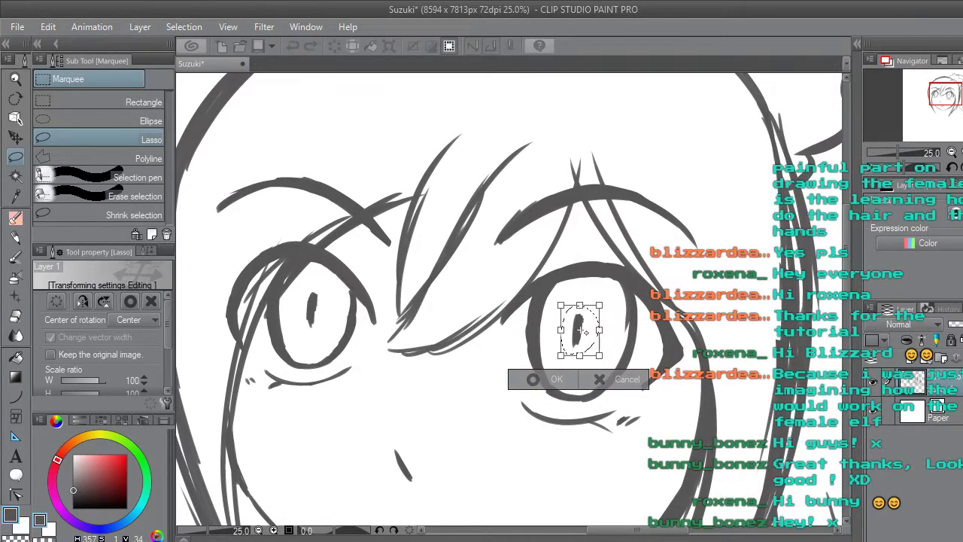
drag(589, 323, 589, 322)
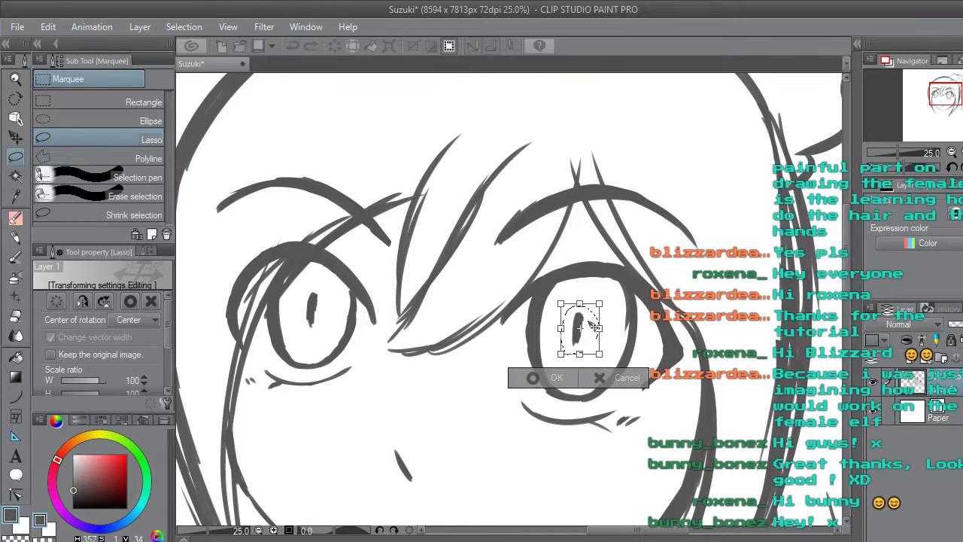
click(557, 386)
scroll(459, 376, down, 5)
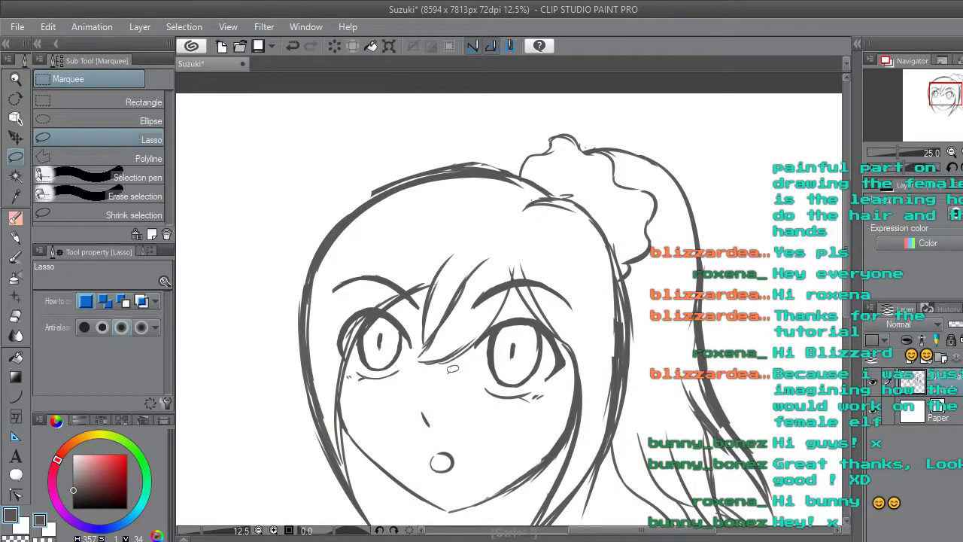
scroll(526, 445, down, 2)
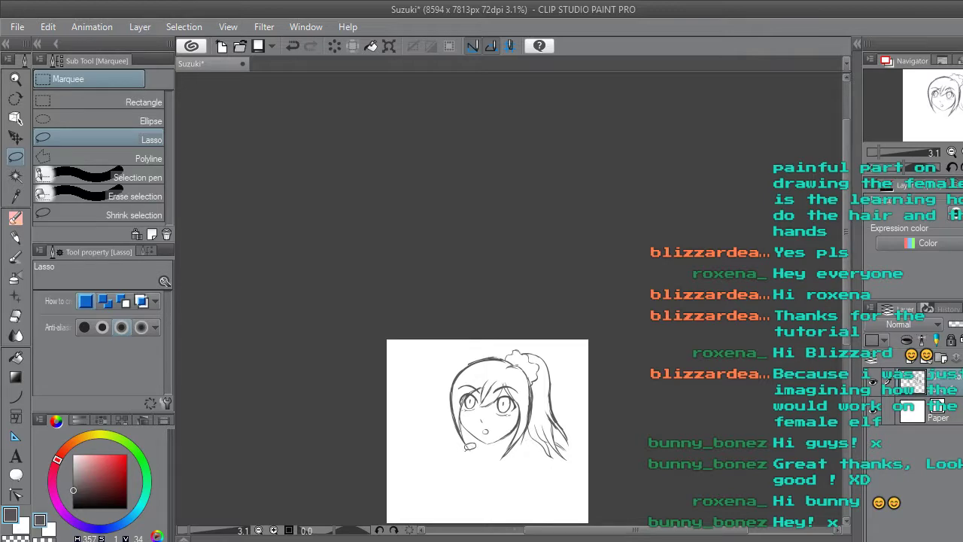
Fine-tune the placement of the pupil nearer the ponytail within its iris using another lasso selection and Transform.
scroll(469, 446, up, 3)
scroll(613, 262, up, 2)
mouse_move(605, 272)
mouse_down()
mouse_move(587, 260)
mouse_move(609, 274)
mouse_move(607, 249)
mouse_up()
key(ctrl+t)
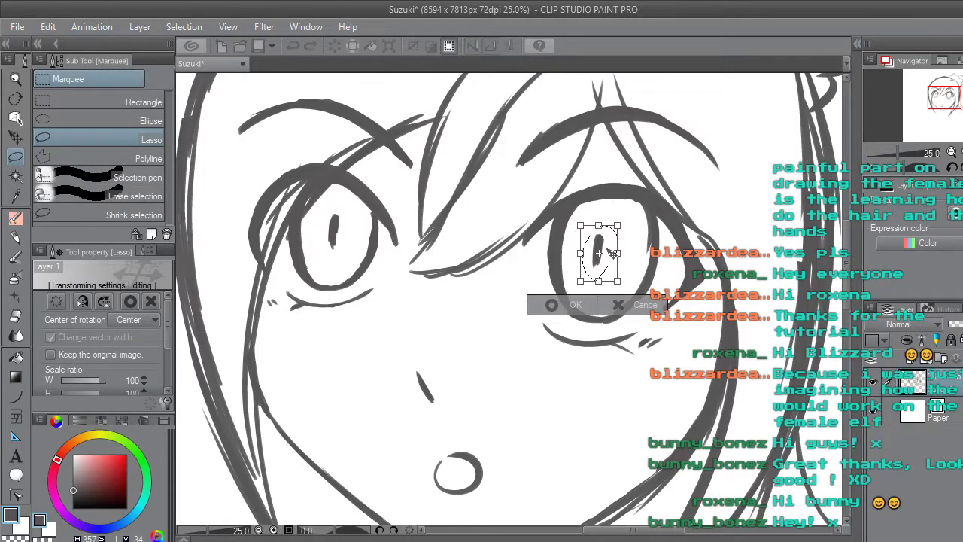
click(551, 304)
click(468, 305)
scroll(443, 314, down, 6)
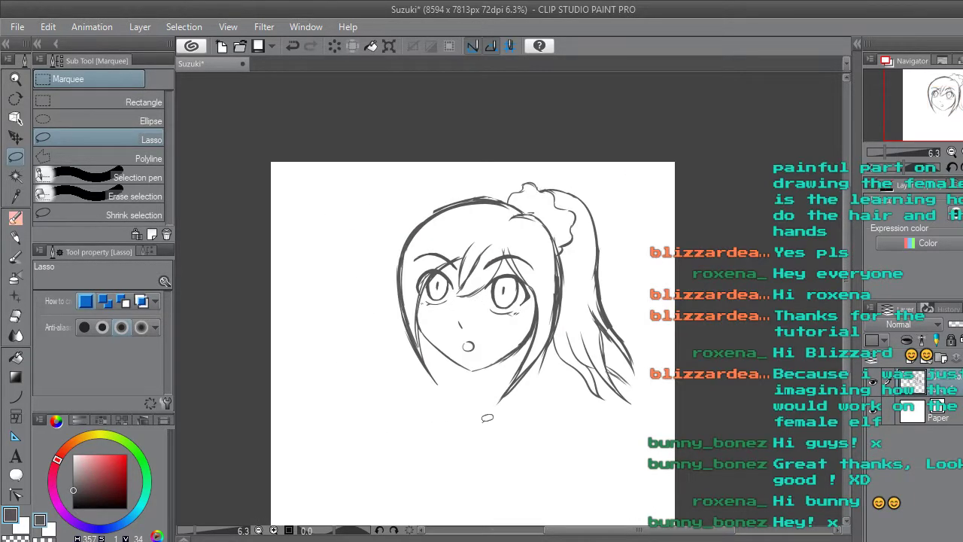
Lasso the pupil of the eye farther from the ponytail, nudge it slightly with Transform, deselect it, and save the drawing.
scroll(434, 290, up, 6)
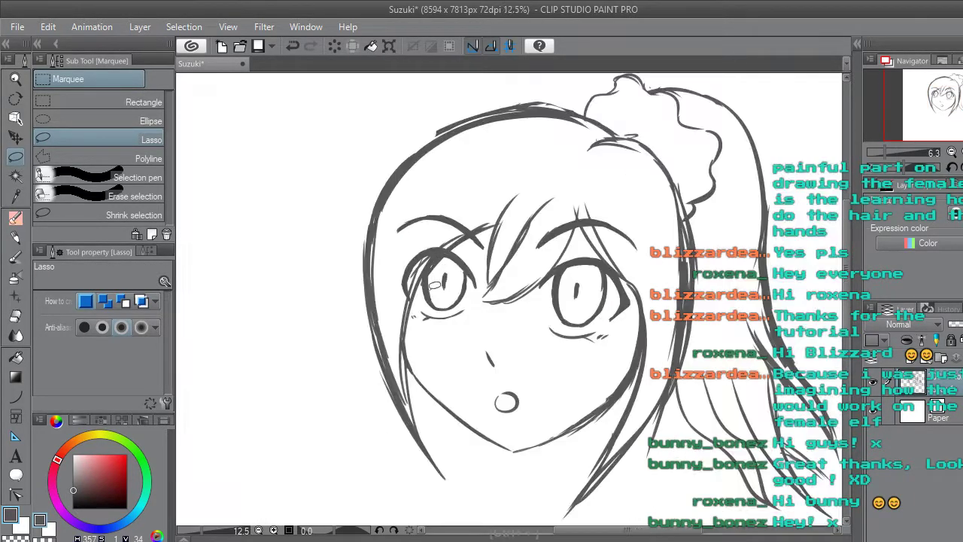
mouse_move(452, 269)
mouse_down()
mouse_move(460, 301)
mouse_move(479, 287)
mouse_up()
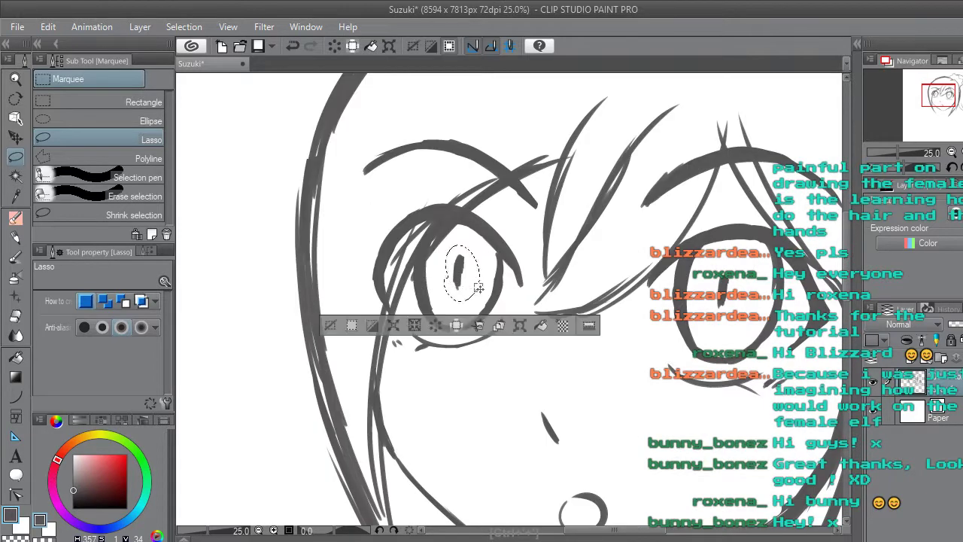
click(519, 325)
drag(467, 262, 468, 263)
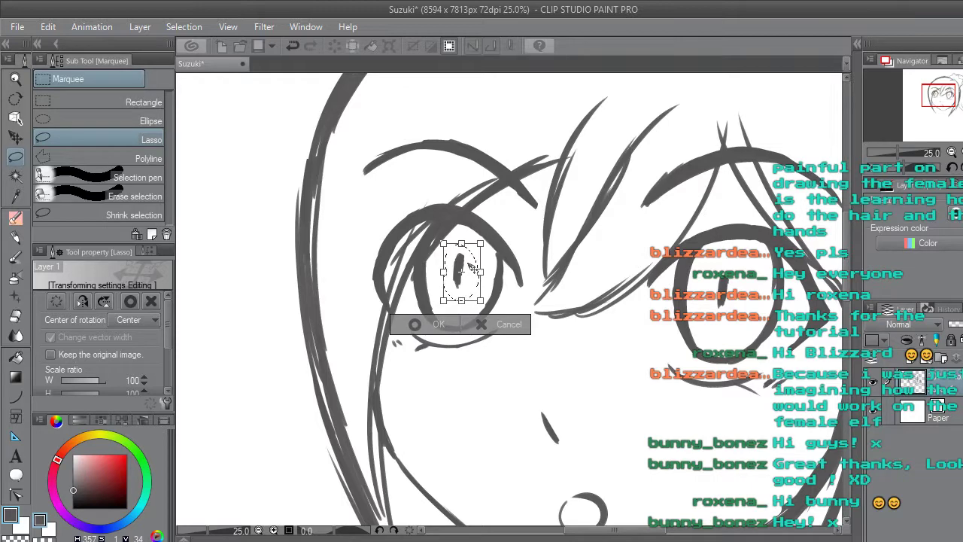
click(437, 324)
click(332, 326)
scroll(332, 326, down, 5)
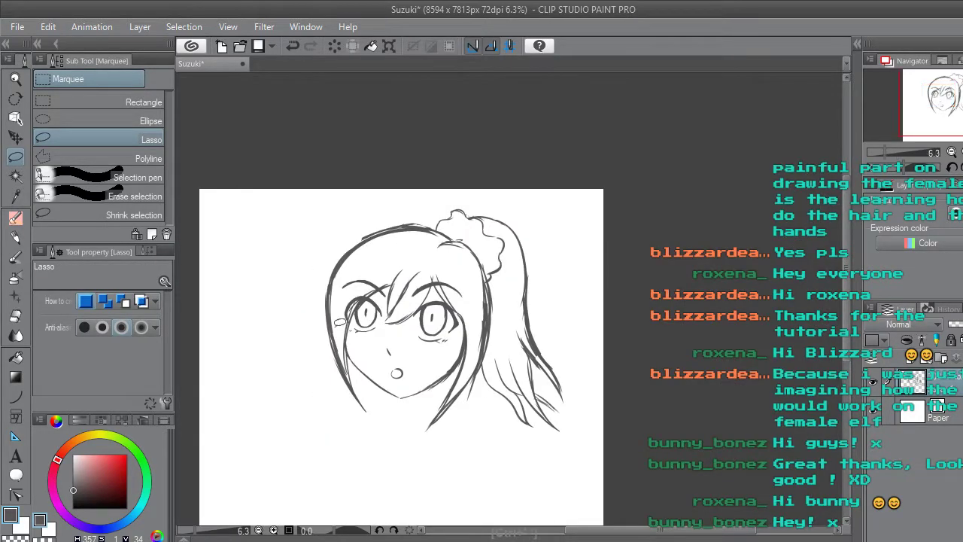
click(426, 433)
key(ctrl+s)
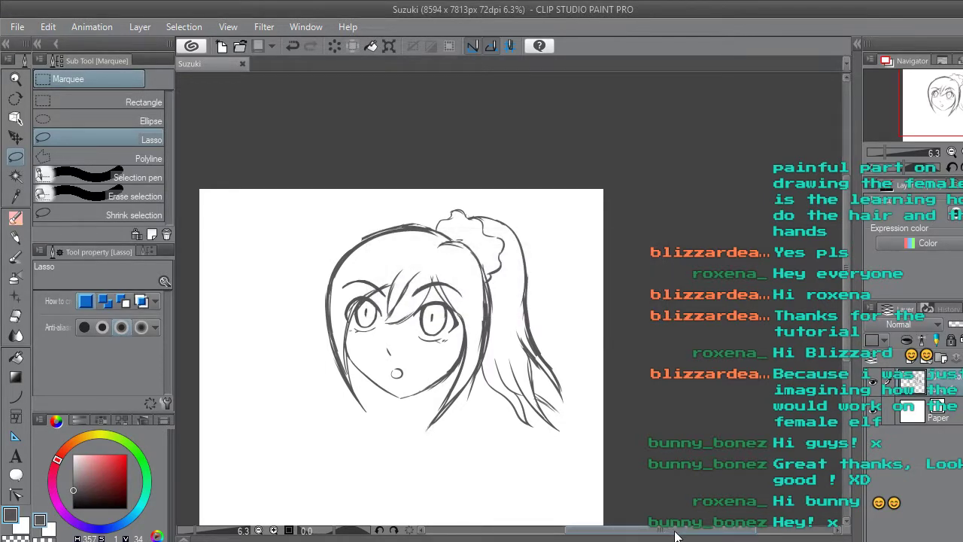
Thicken the jawline between the chin and the ponytail-side cheek with the Neat pen, undoing the strokes that miss the line.
drag(674, 530, 650, 530)
key(ctrl+plus)
key(ctrl+plus)
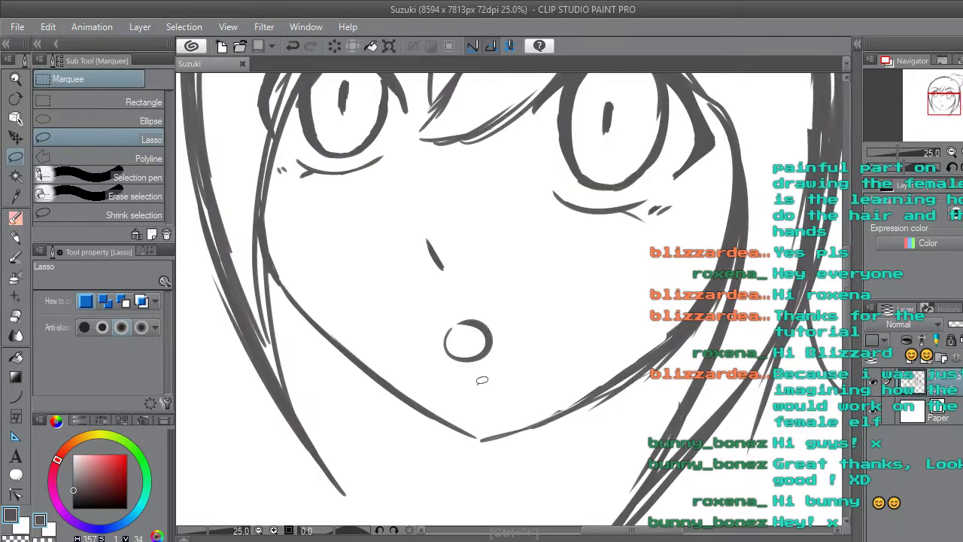
key(p)
drag(470, 438, 593, 404)
mouse_move(534, 423)
mouse_down()
mouse_move(655, 358)
mouse_move(681, 323)
mouse_move(555, 406)
mouse_up()
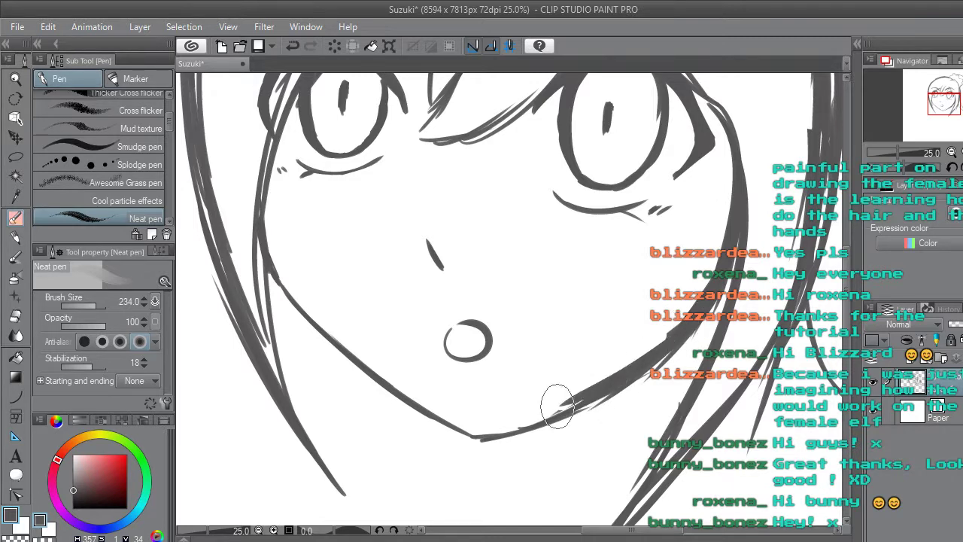
key(ctrl+z)
key(ctrl+z)
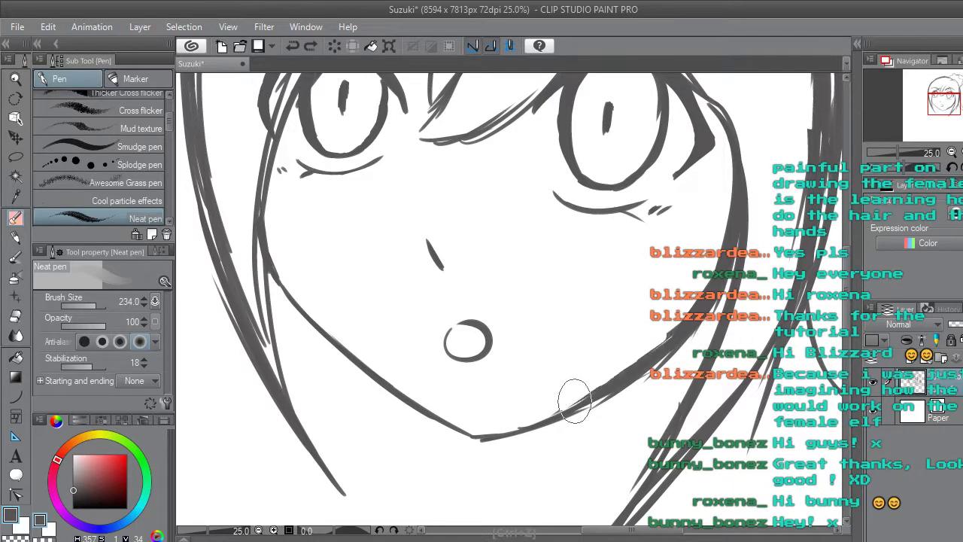
drag(584, 408, 612, 388)
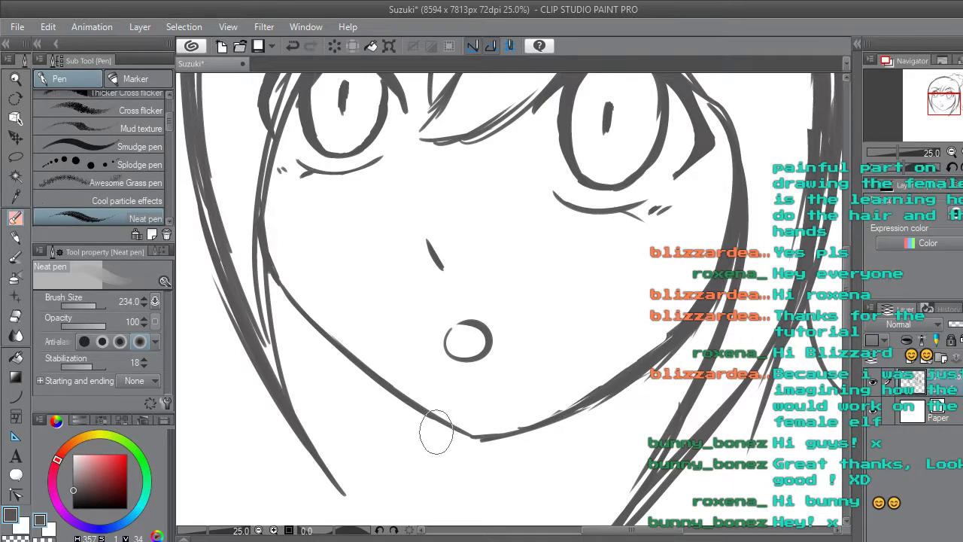
Thicken the jawline from the chin up to the cheek farther from the ponytail, and review it in the whole head.
mouse_move(481, 436)
mouse_down()
mouse_move(412, 412)
mouse_move(391, 391)
mouse_move(444, 423)
mouse_move(326, 336)
mouse_move(379, 381)
mouse_move(332, 351)
mouse_move(277, 231)
mouse_up()
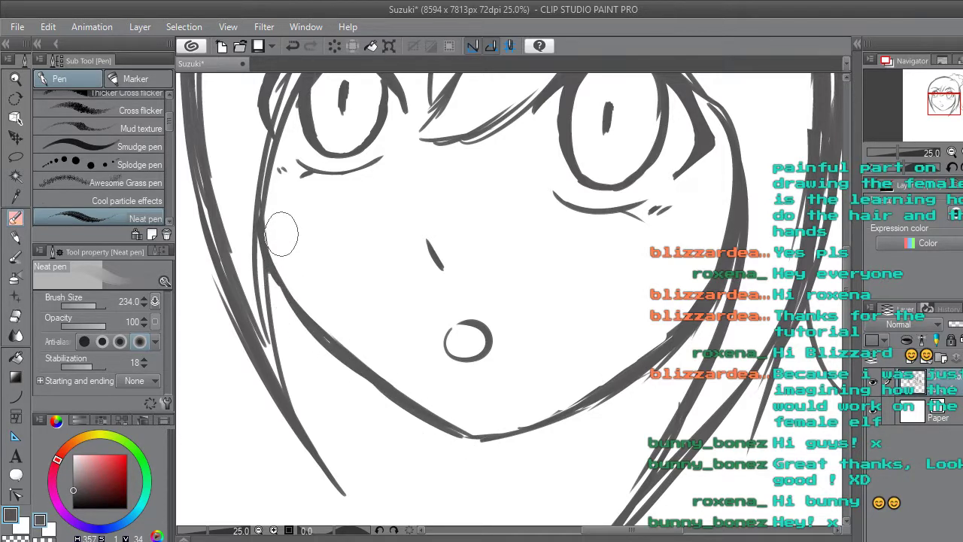
key(ctrl+minus)
key(ctrl+minus)
key(ctrl+minus)
key(ctrl+minus)
key(ctrl+minus)
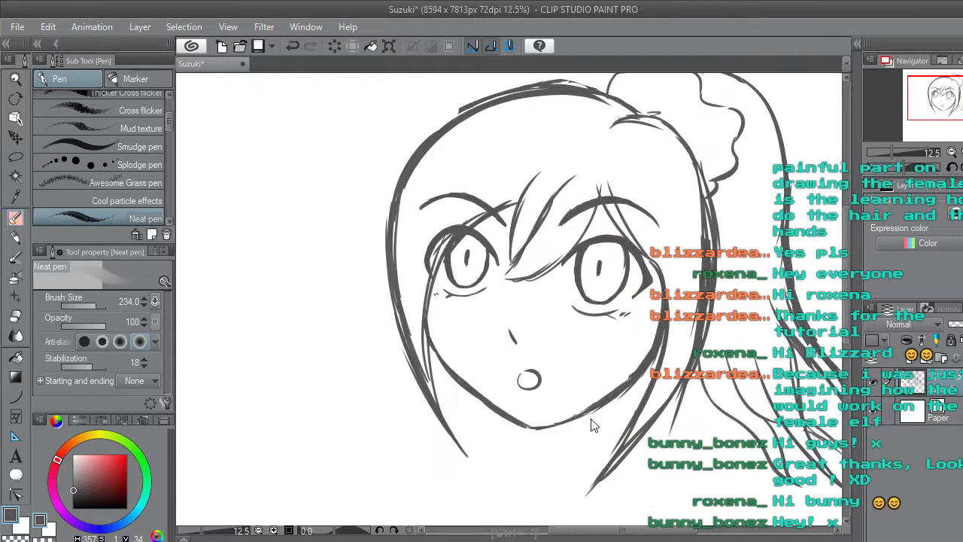
Touch up the middle of the jawline farther from the ponytail with short Neat pen strokes, undoing the first one.
key(ctrl+plus)
key(ctrl+plus)
key(ctrl+plus)
key(ctrl+plus)
key(ctrl+plus)
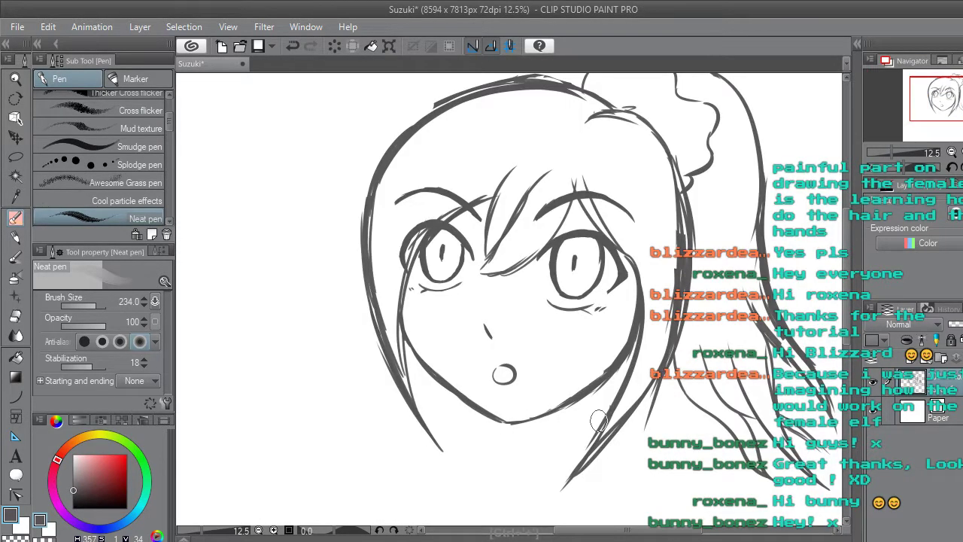
drag(316, 380, 290, 354)
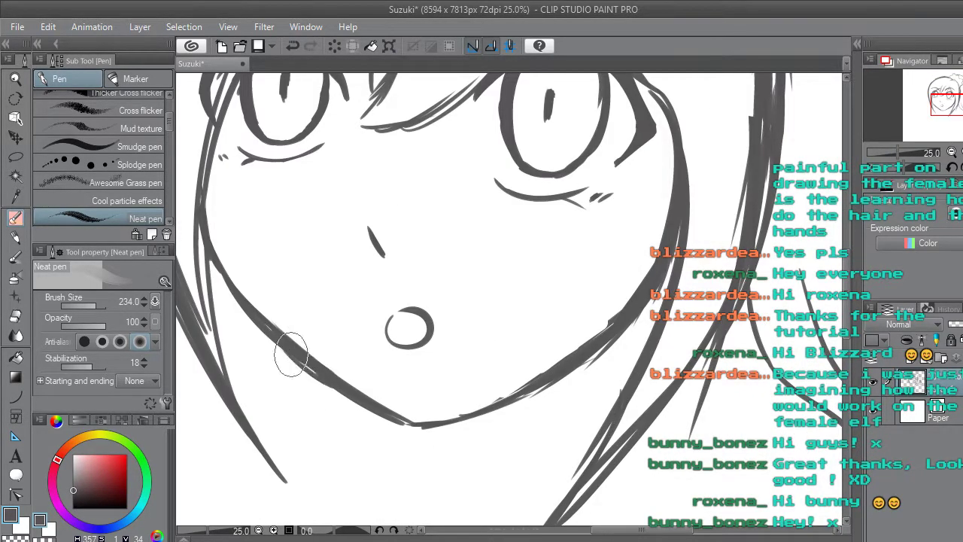
key(ctrl+z)
drag(326, 381, 317, 373)
Slim the jawline farther from the ponytail by trimming its edge with the Rough eraser, and check the whole head.
key(e)
mouse_move(296, 340)
mouse_down()
mouse_move(255, 306)
mouse_move(285, 330)
mouse_move(231, 275)
mouse_up()
drag(374, 397, 278, 331)
mouse_move(389, 404)
mouse_down()
mouse_move(369, 392)
mouse_move(399, 411)
mouse_move(344, 372)
mouse_up()
key(ctrl+minus)
key(ctrl+minus)
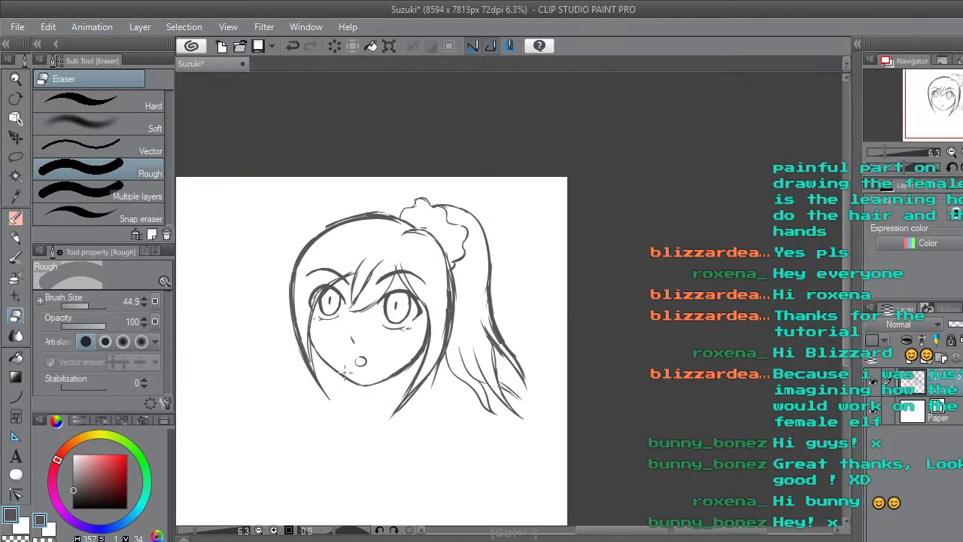
drag(664, 531, 640, 536)
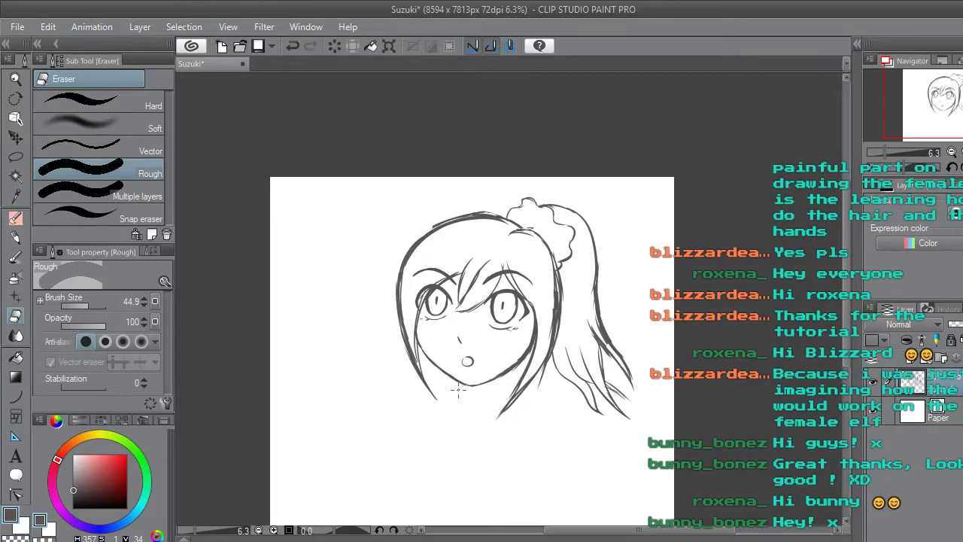
Undo the last three eraser strokes on the jawline and restore two of them.
key(ctrl+z)
key(ctrl+z)
key(ctrl+z)
click(316, 44)
click(316, 45)
Inspect the chin and jaw up close, and trim the inner edge of the ponytail-side jawline with the Rough eraser.
scroll(489, 376, up, 5)
key(p)
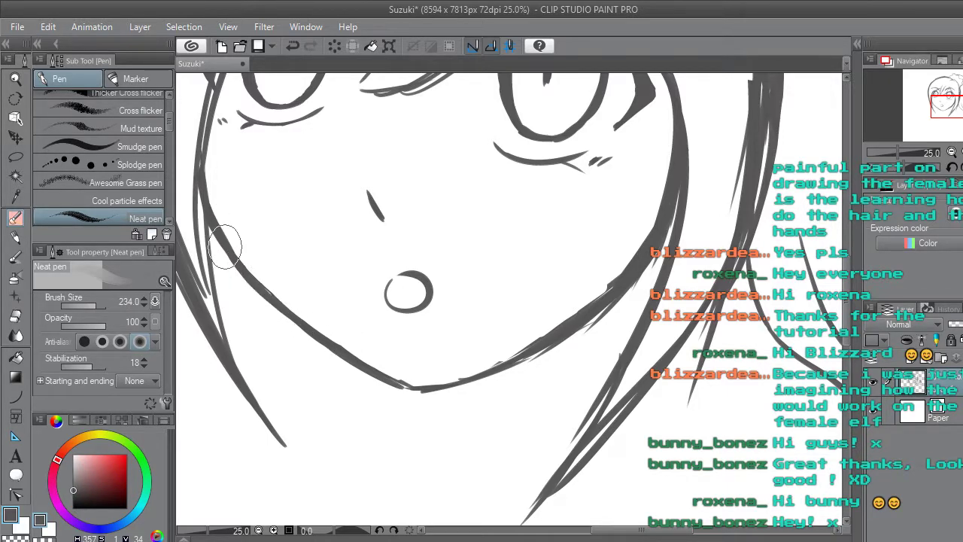
scroll(265, 268, down, 4)
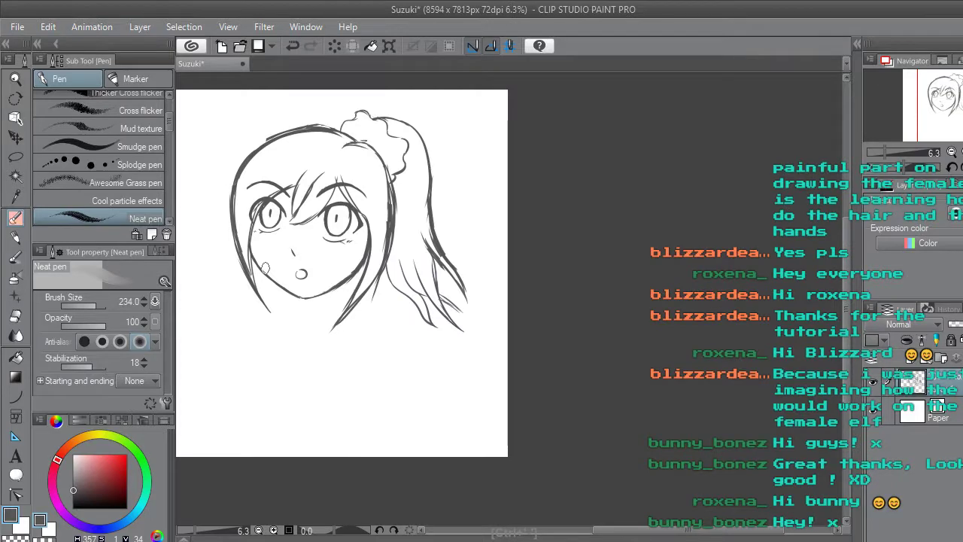
drag(669, 532, 636, 537)
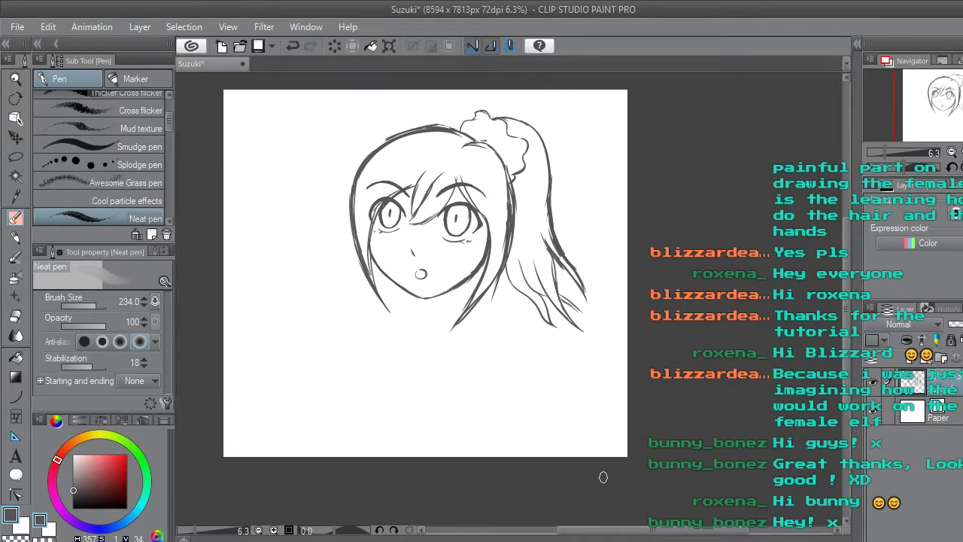
scroll(421, 295, up, 5)
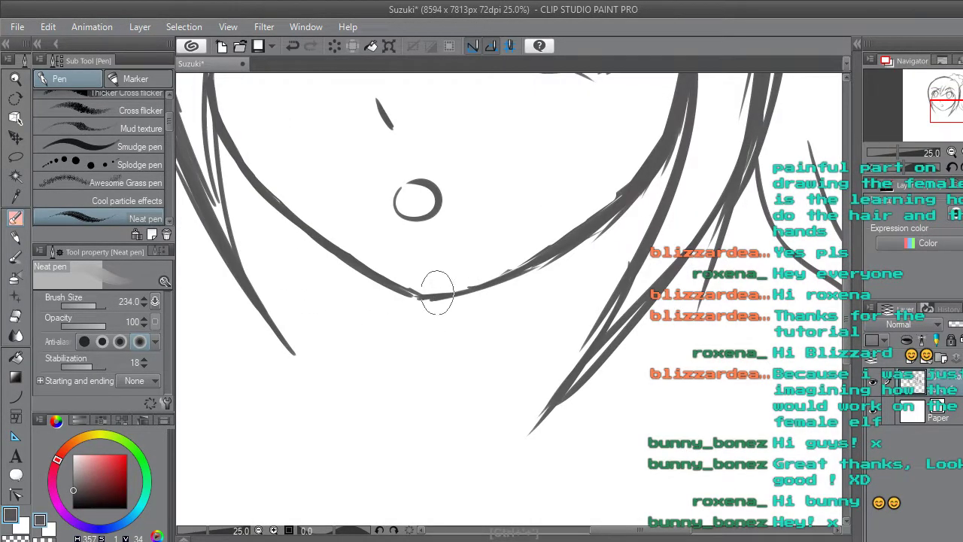
scroll(602, 243, down, 5)
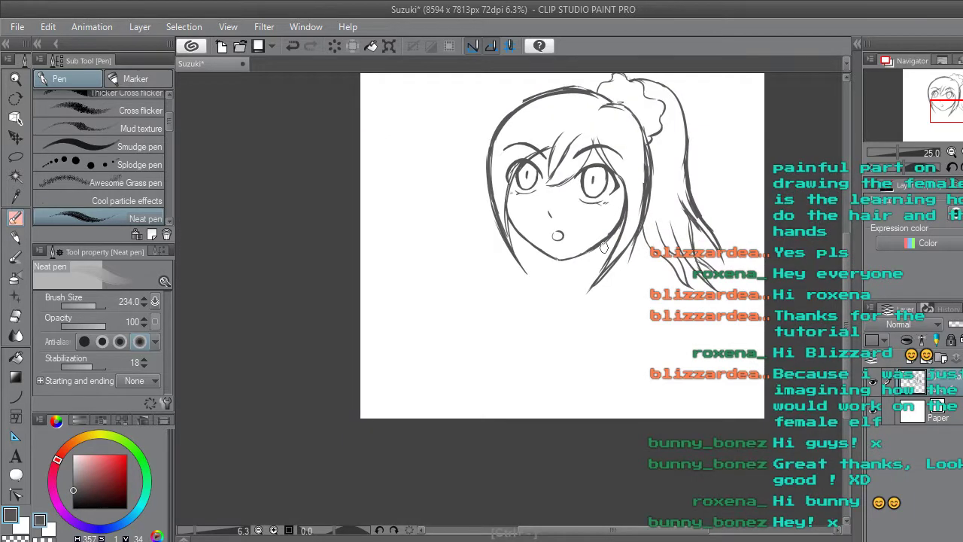
scroll(613, 241, up, 2)
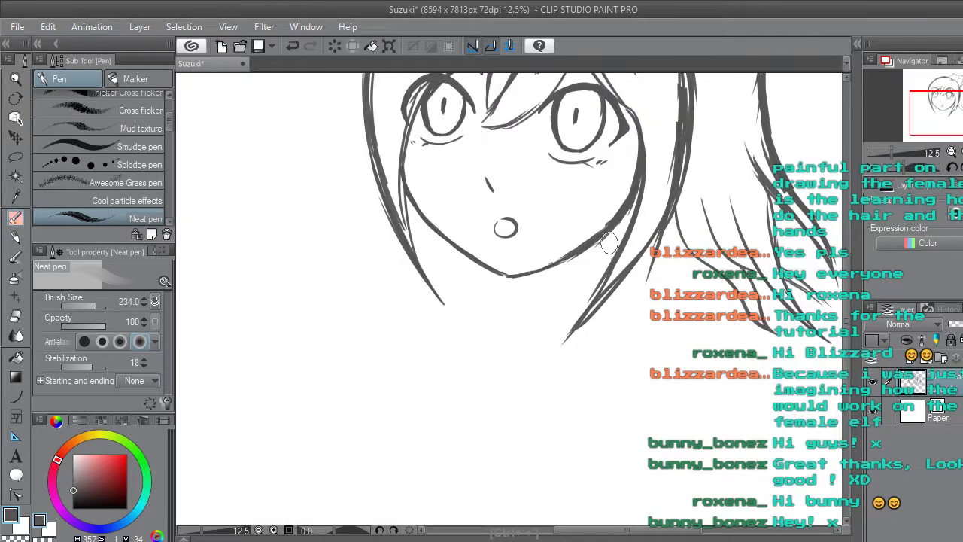
scroll(596, 279, up, 3)
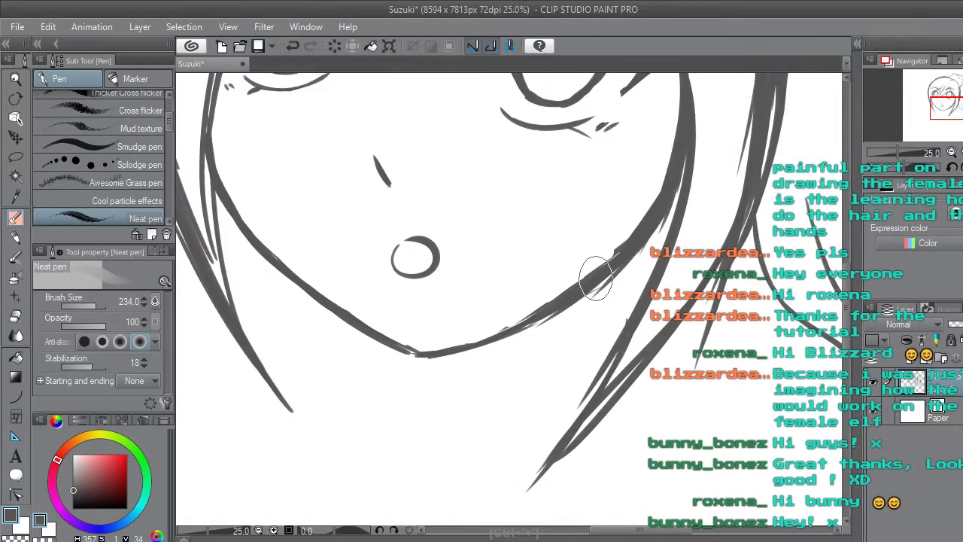
click(15, 325)
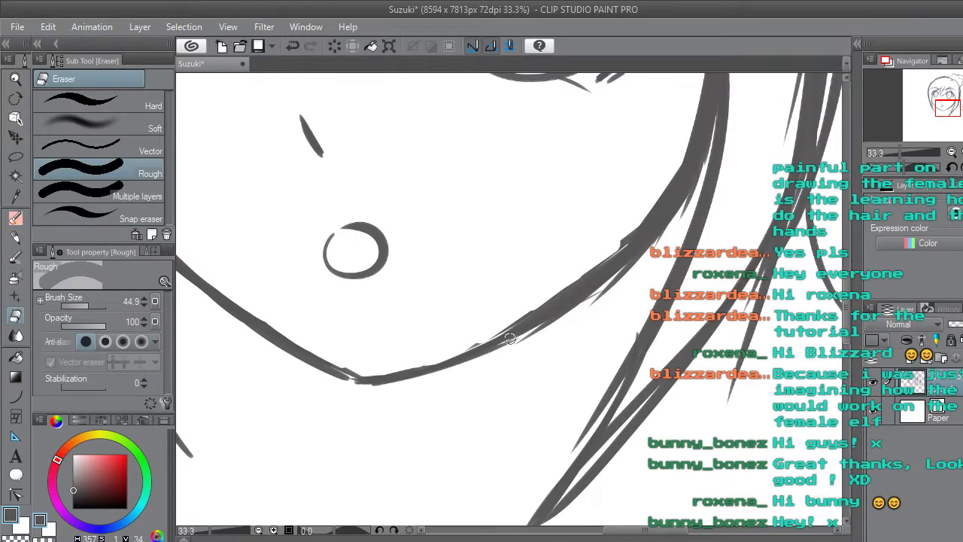
mouse_move(477, 335)
mouse_down()
mouse_move(561, 286)
mouse_move(630, 226)
mouse_move(579, 268)
mouse_up()
Review the jawline in the whole head and save the drawing.
scroll(629, 238, down, 5)
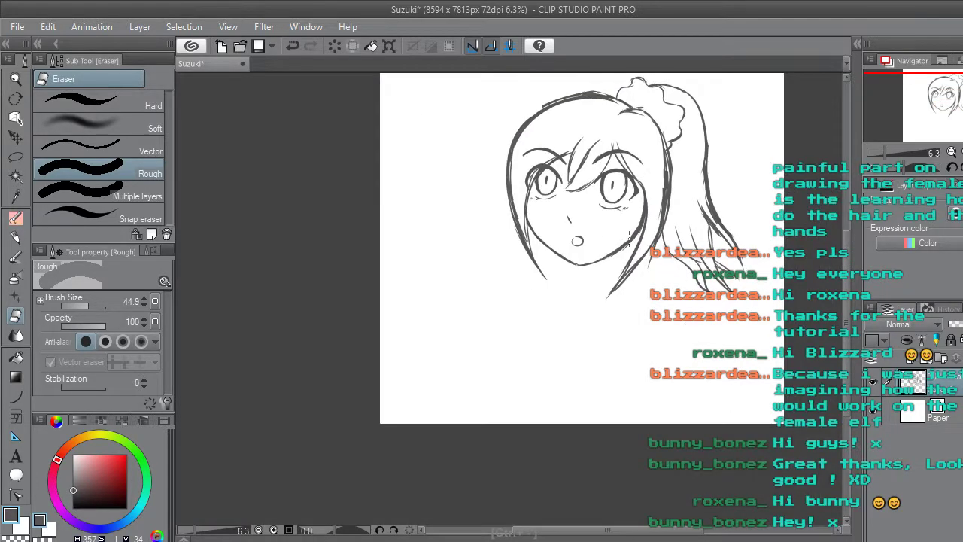
drag(846, 284, 845, 260)
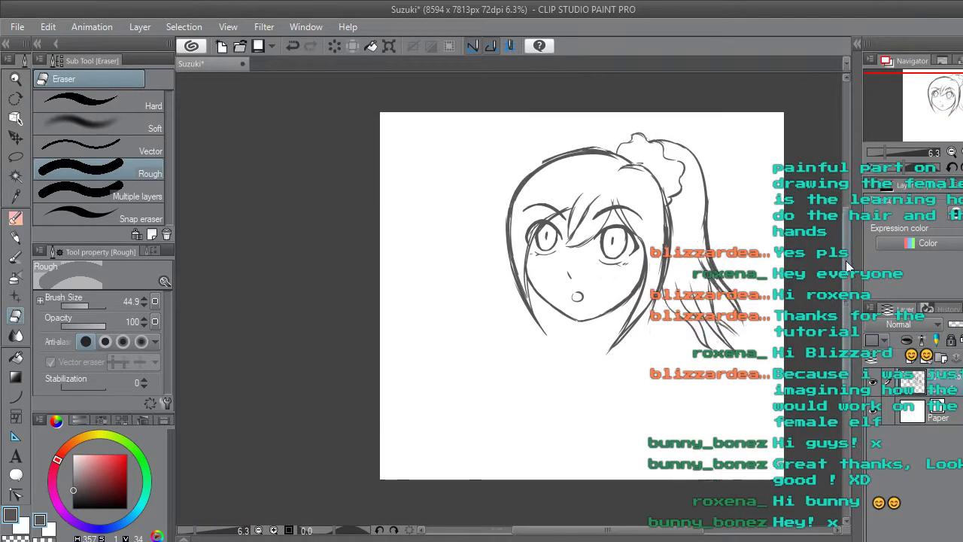
key(ctrl+plus)
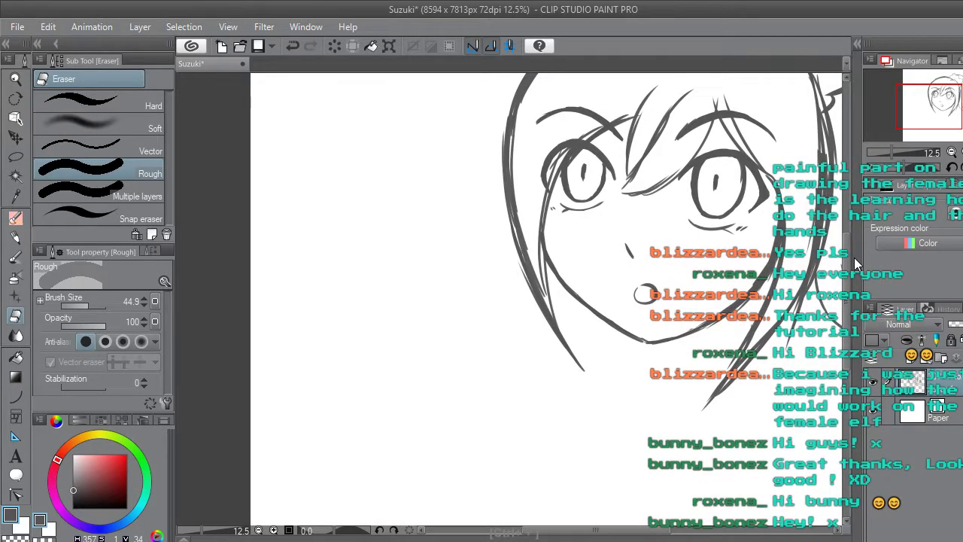
scroll(855, 267, up, 2)
scroll(854, 277, up, 2)
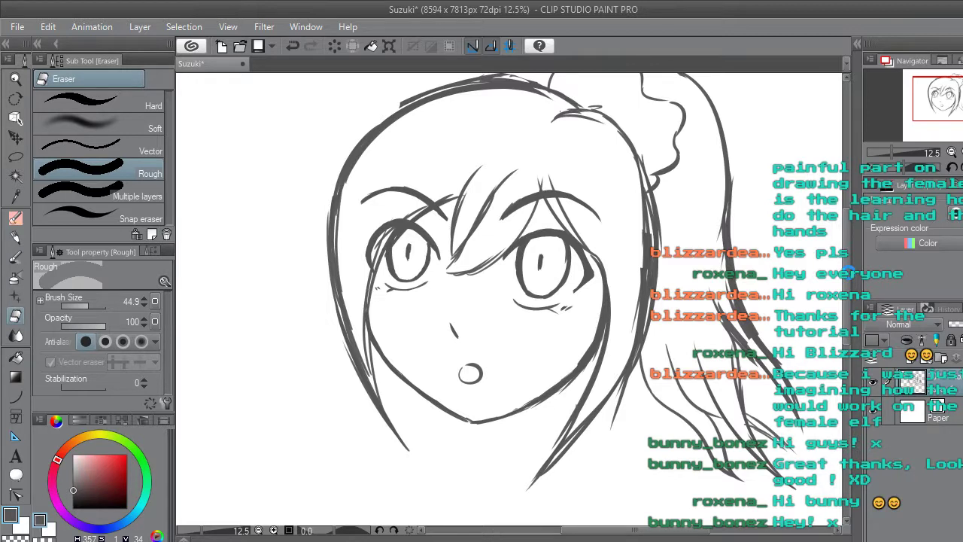
key(ctrl+s)
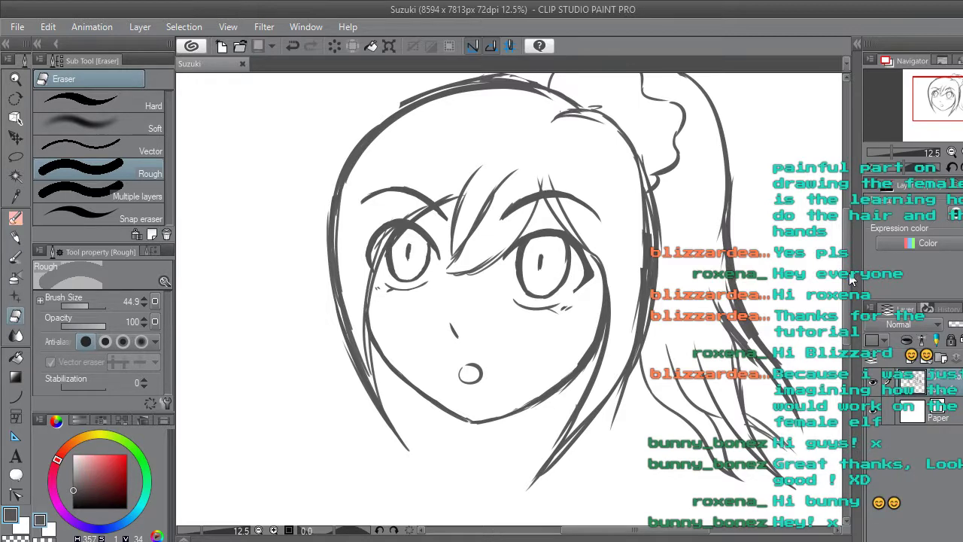
key(ctrl+minus)
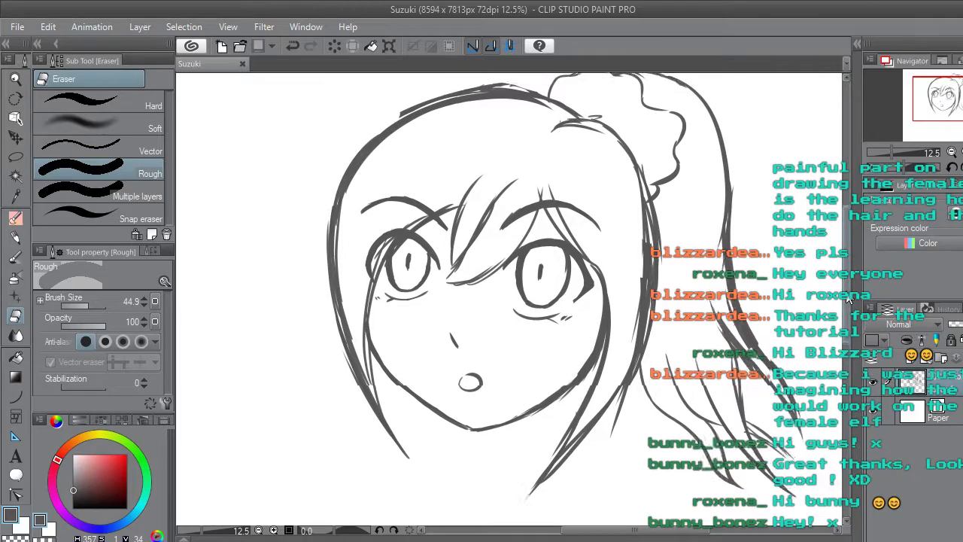
key(ctrl+minus)
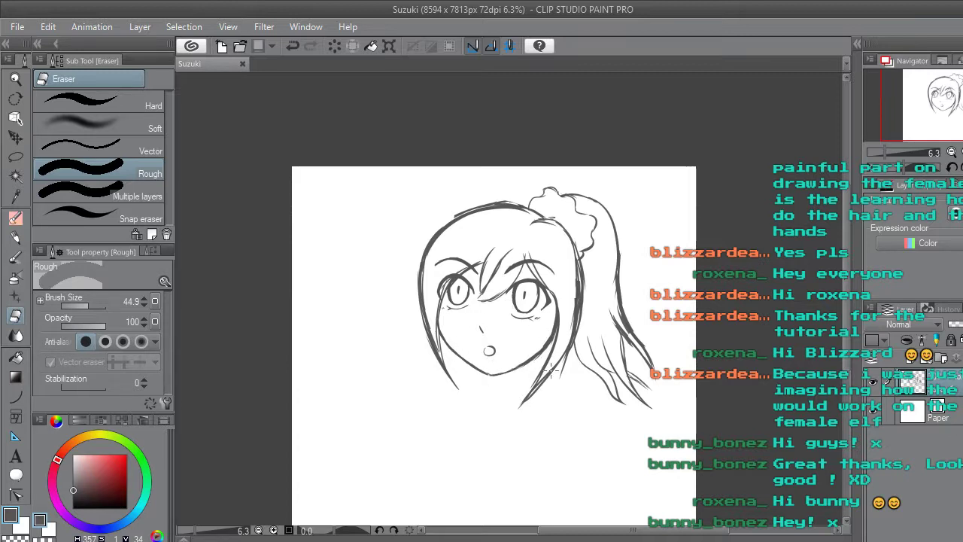
Redraw the face-framing line nearer the ponytail with the Neat pen, from the eye's outer corner down past the cheek.
click(24, 219)
key(ctrl+plus)
key(ctrl+plus)
key(ctrl+plus)
key(ctrl+plus)
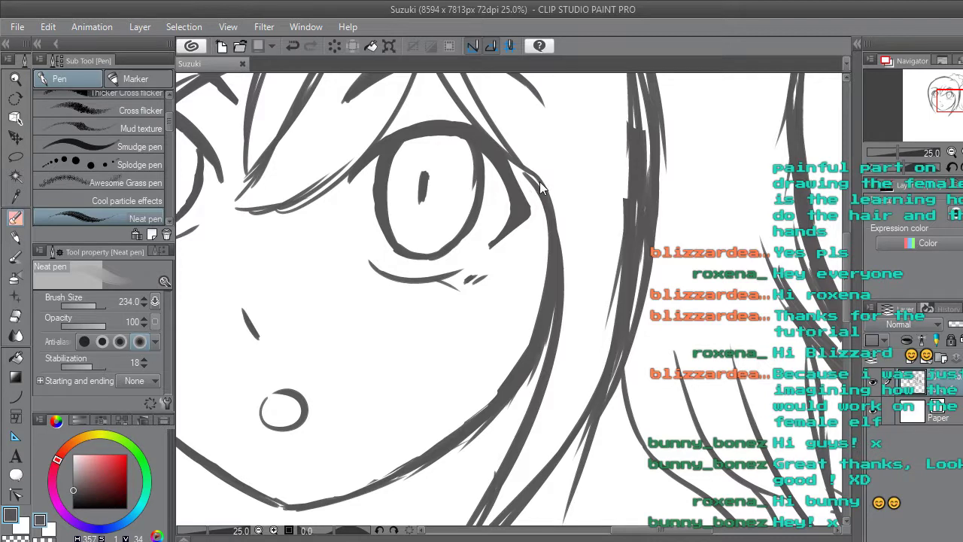
mouse_move(528, 176)
mouse_down()
mouse_move(547, 295)
mouse_move(520, 442)
mouse_up()
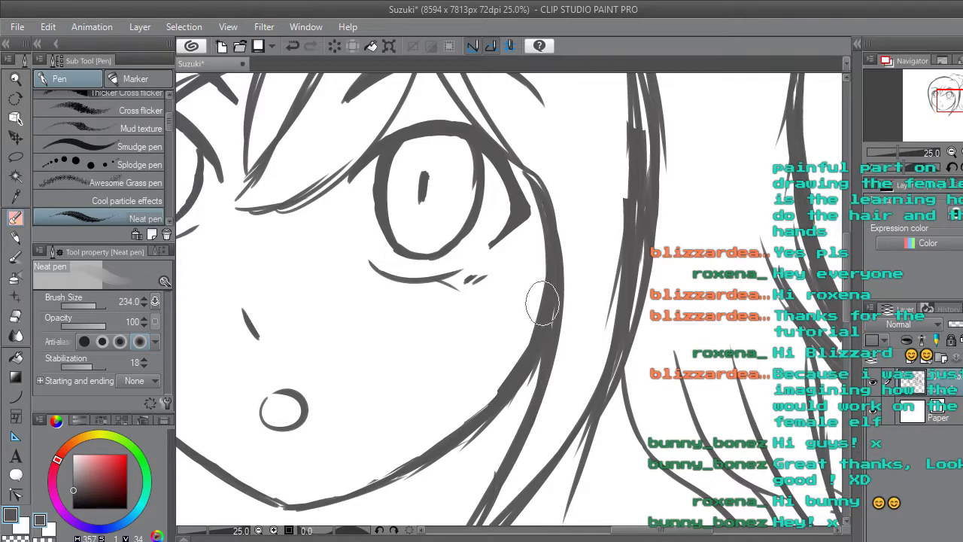
mouse_move(528, 177)
mouse_down()
mouse_move(544, 262)
mouse_move(522, 442)
mouse_up()
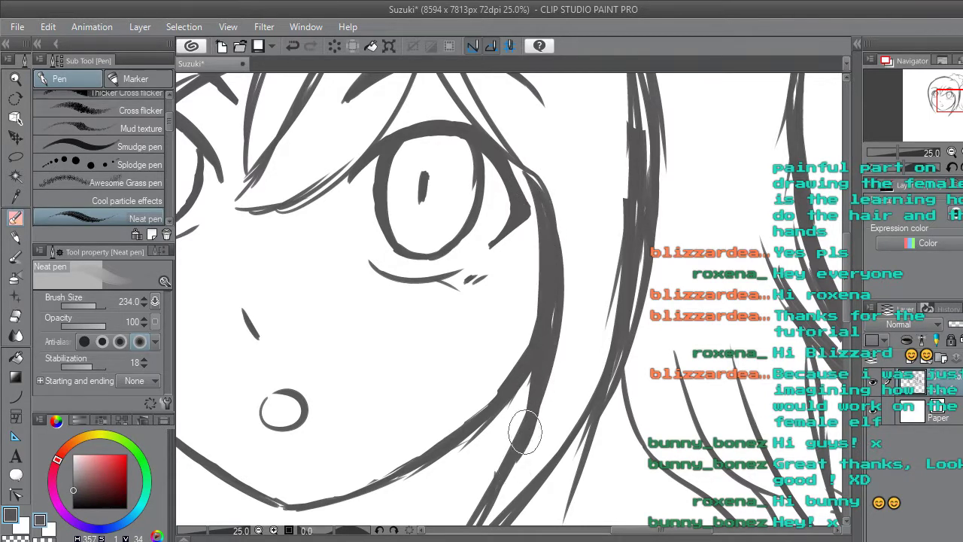
Erase the outer edge of the redrawn face-framing line beside the eye and cheek with the Rough eraser.
click(16, 316)
mouse_move(564, 314)
mouse_down()
mouse_move(553, 369)
mouse_move(554, 224)
mouse_move(562, 303)
mouse_move(543, 183)
mouse_up()
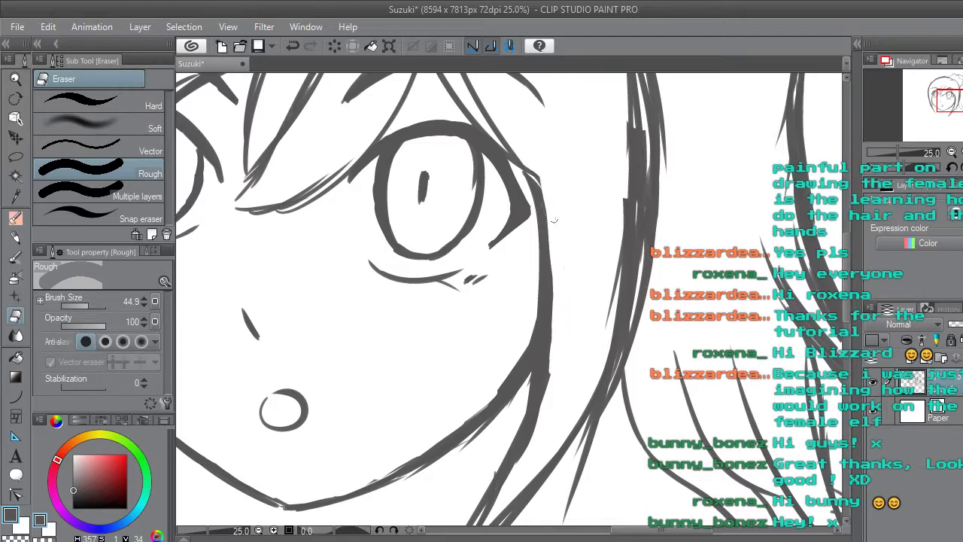
scroll(552, 194, down, 5)
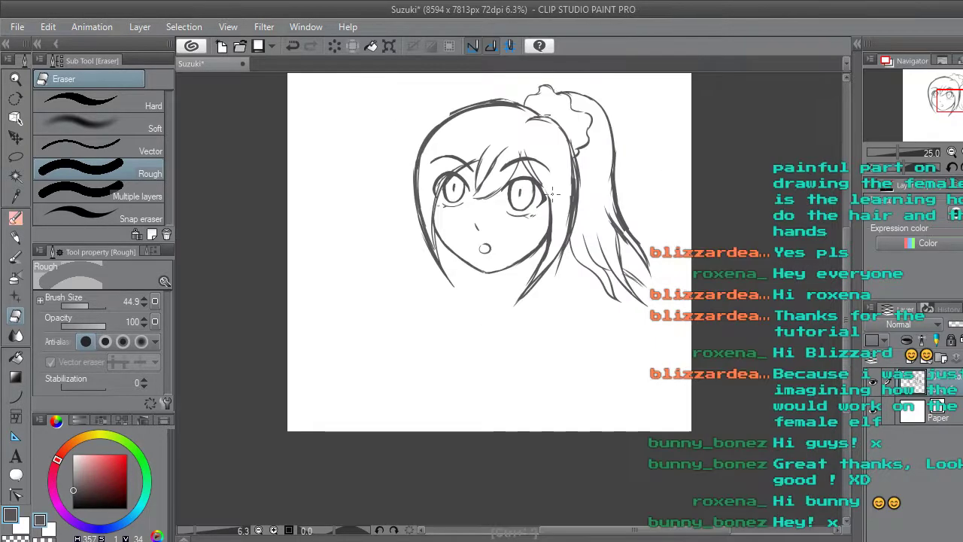
scroll(561, 165, up, 2)
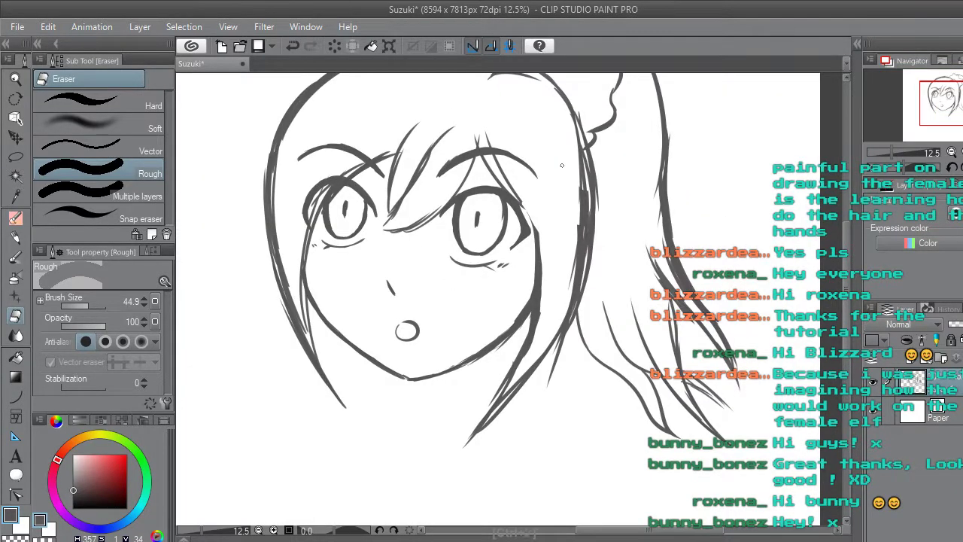
click(316, 44)
Clean up the remaining rough edges of the face-framing line beside the cheek with short eraser strokes, and review the whole head.
mouse_move(544, 249)
mouse_down()
mouse_move(543, 297)
mouse_move(537, 225)
mouse_up()
mouse_move(540, 303)
mouse_down()
mouse_move(523, 359)
mouse_move(535, 327)
mouse_up()
drag(545, 295, 547, 261)
key(ctrl+minus)
key(ctrl+minus)
key(ctrl+minus)
key(ctrl+minus)
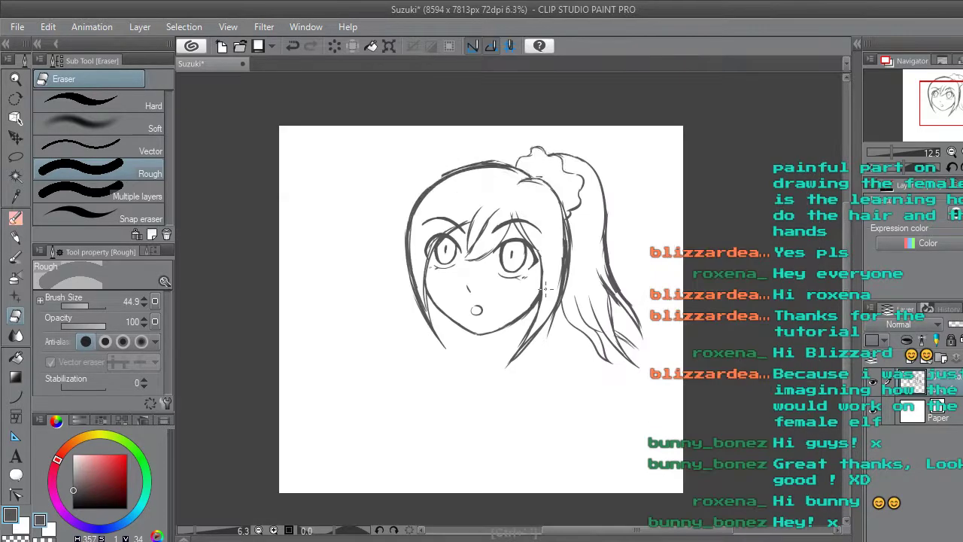
Bring the whole face into view, save the drawing, and switch to Streamlabs OBS.
key(ctrl+plus)
key(ctrl+plus)
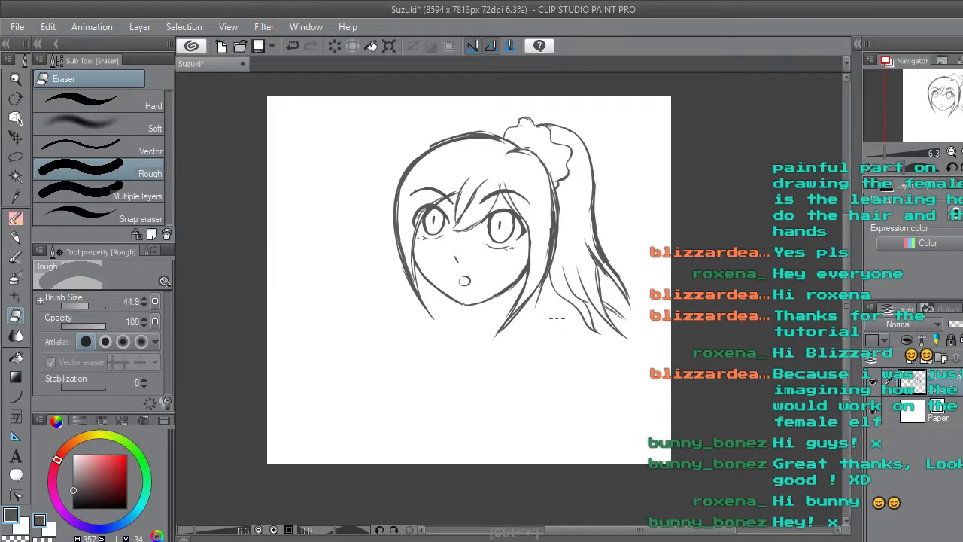
key(ctrl+plus)
key(ctrl+plus)
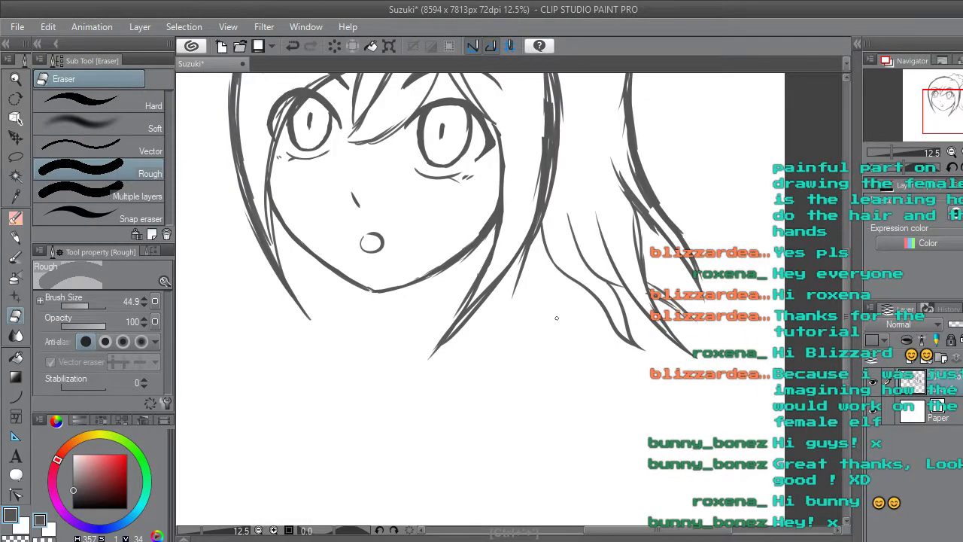
drag(845, 263, 865, 233)
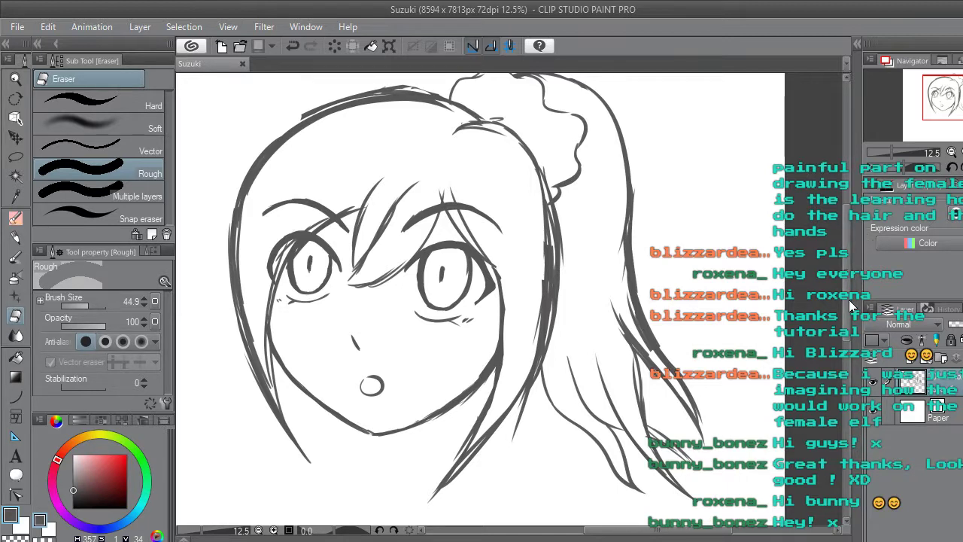
key(alt+Tab)
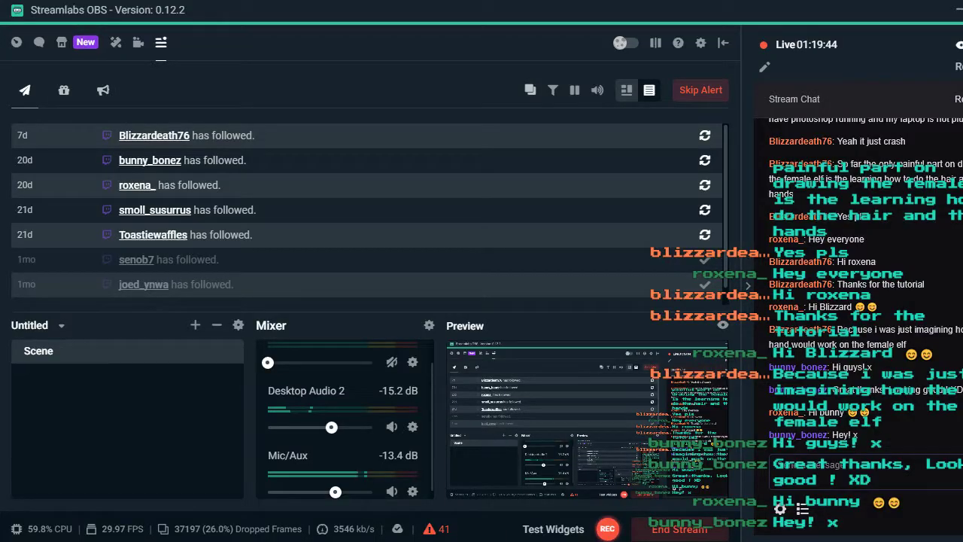